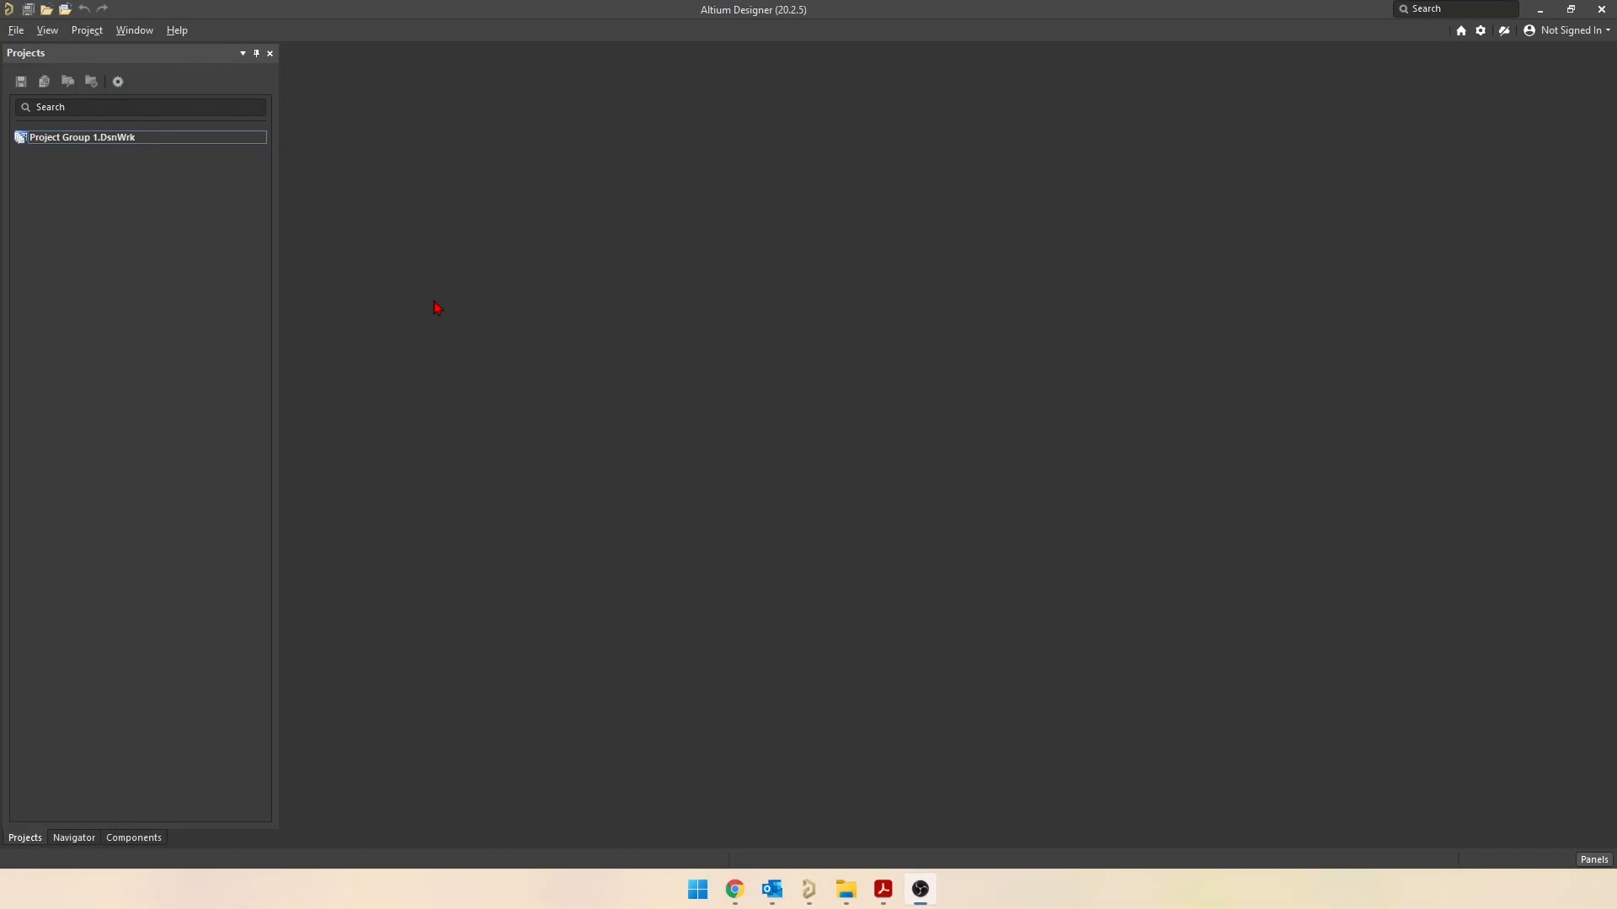
click(434, 299)
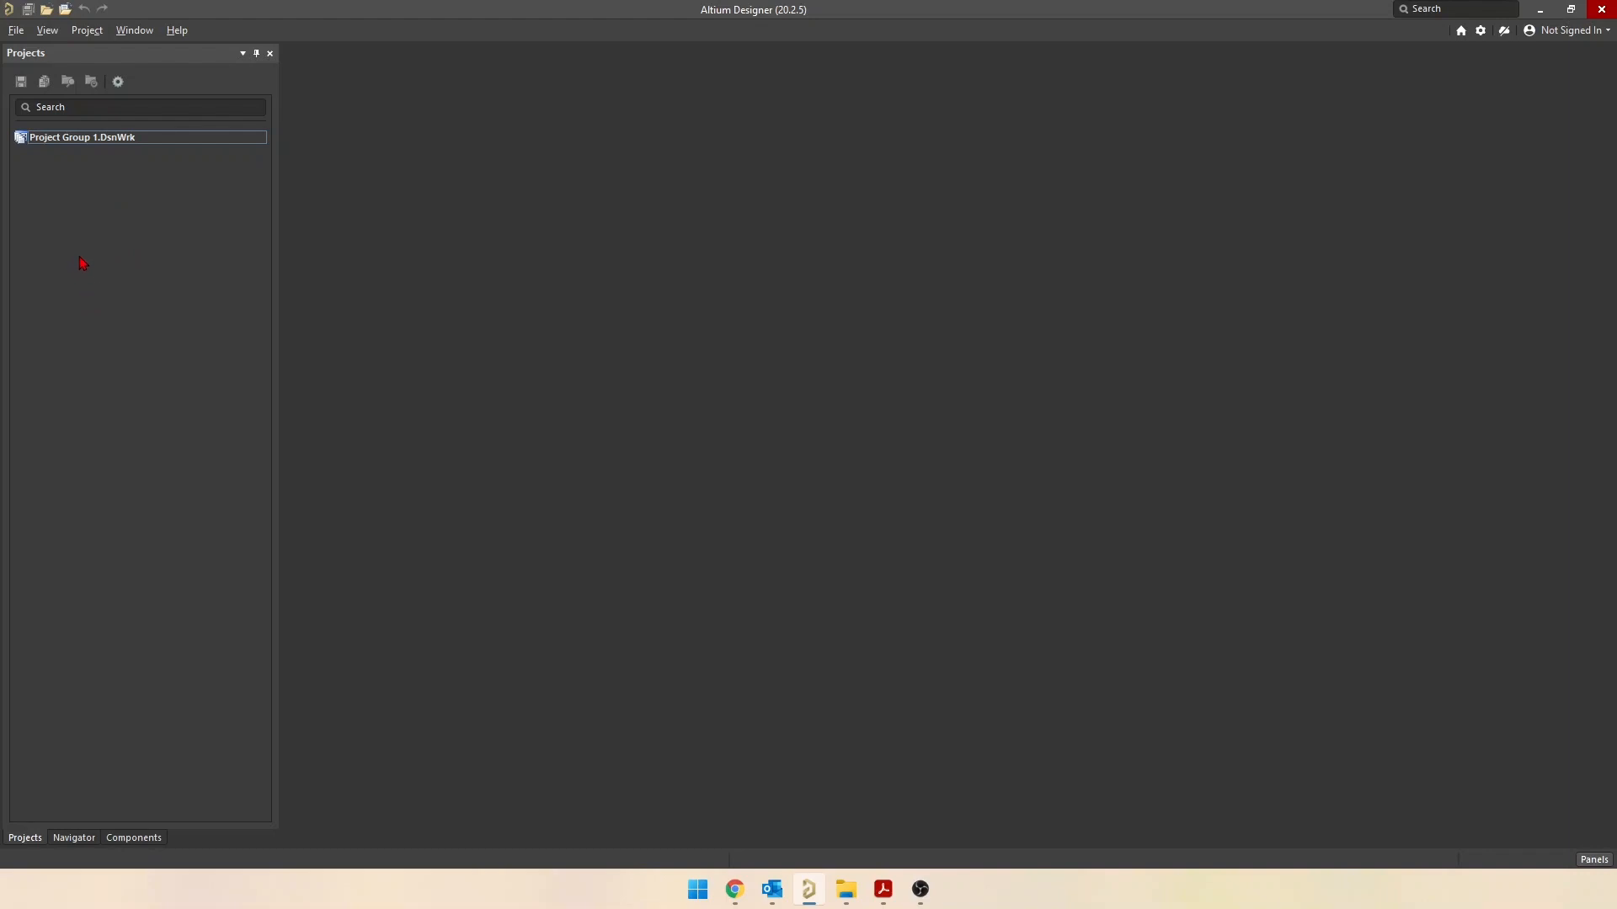
click(35, 57)
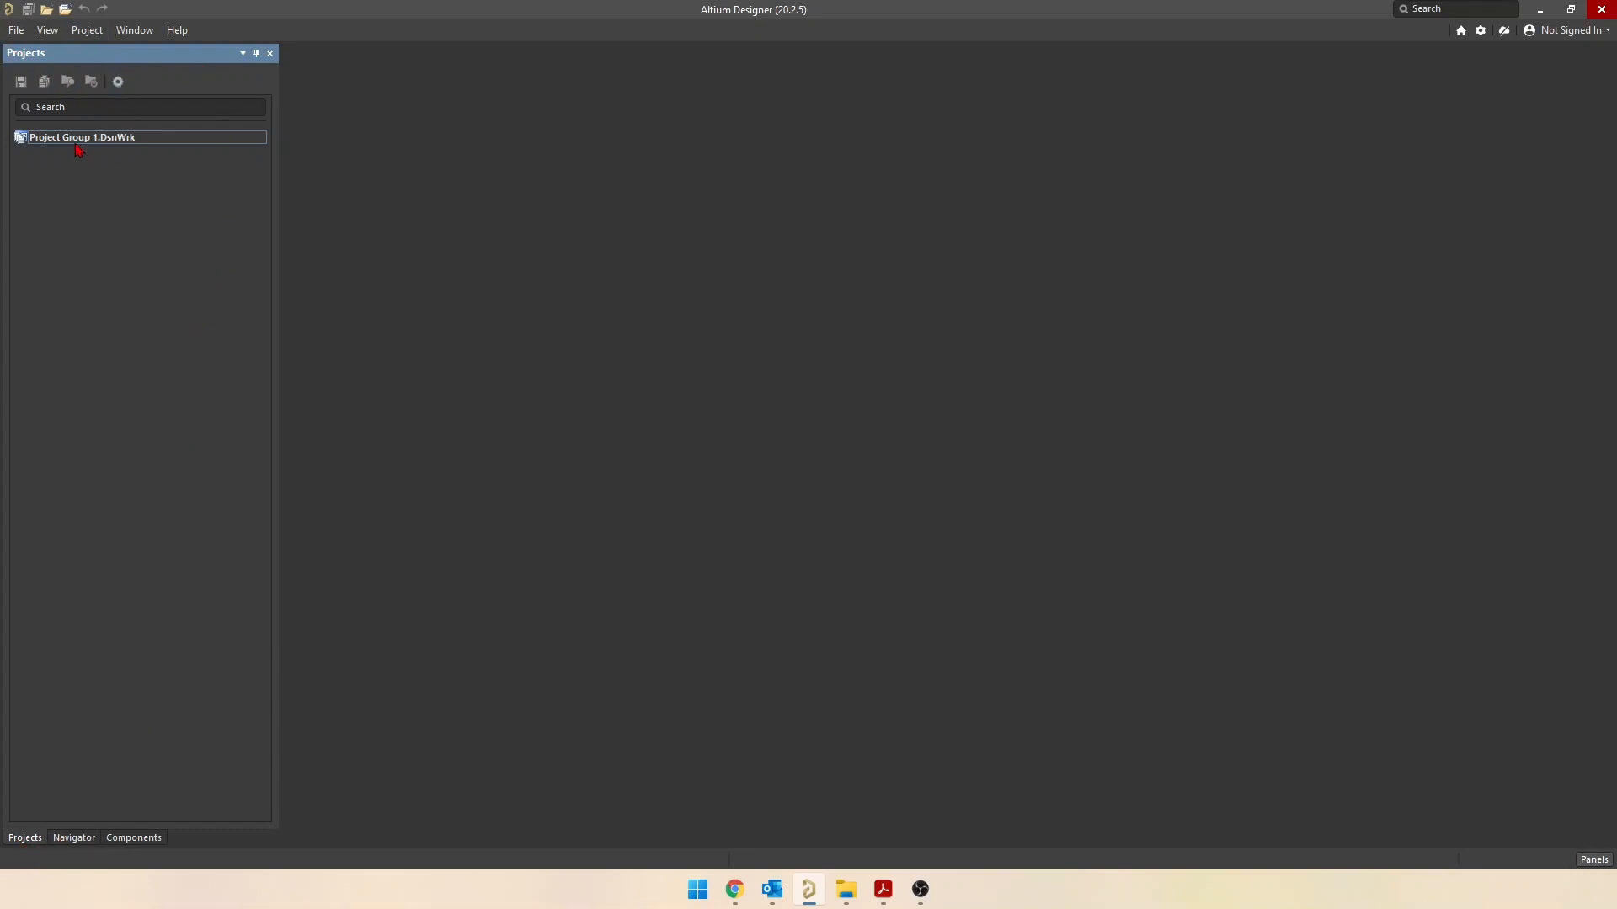
click(47, 32)
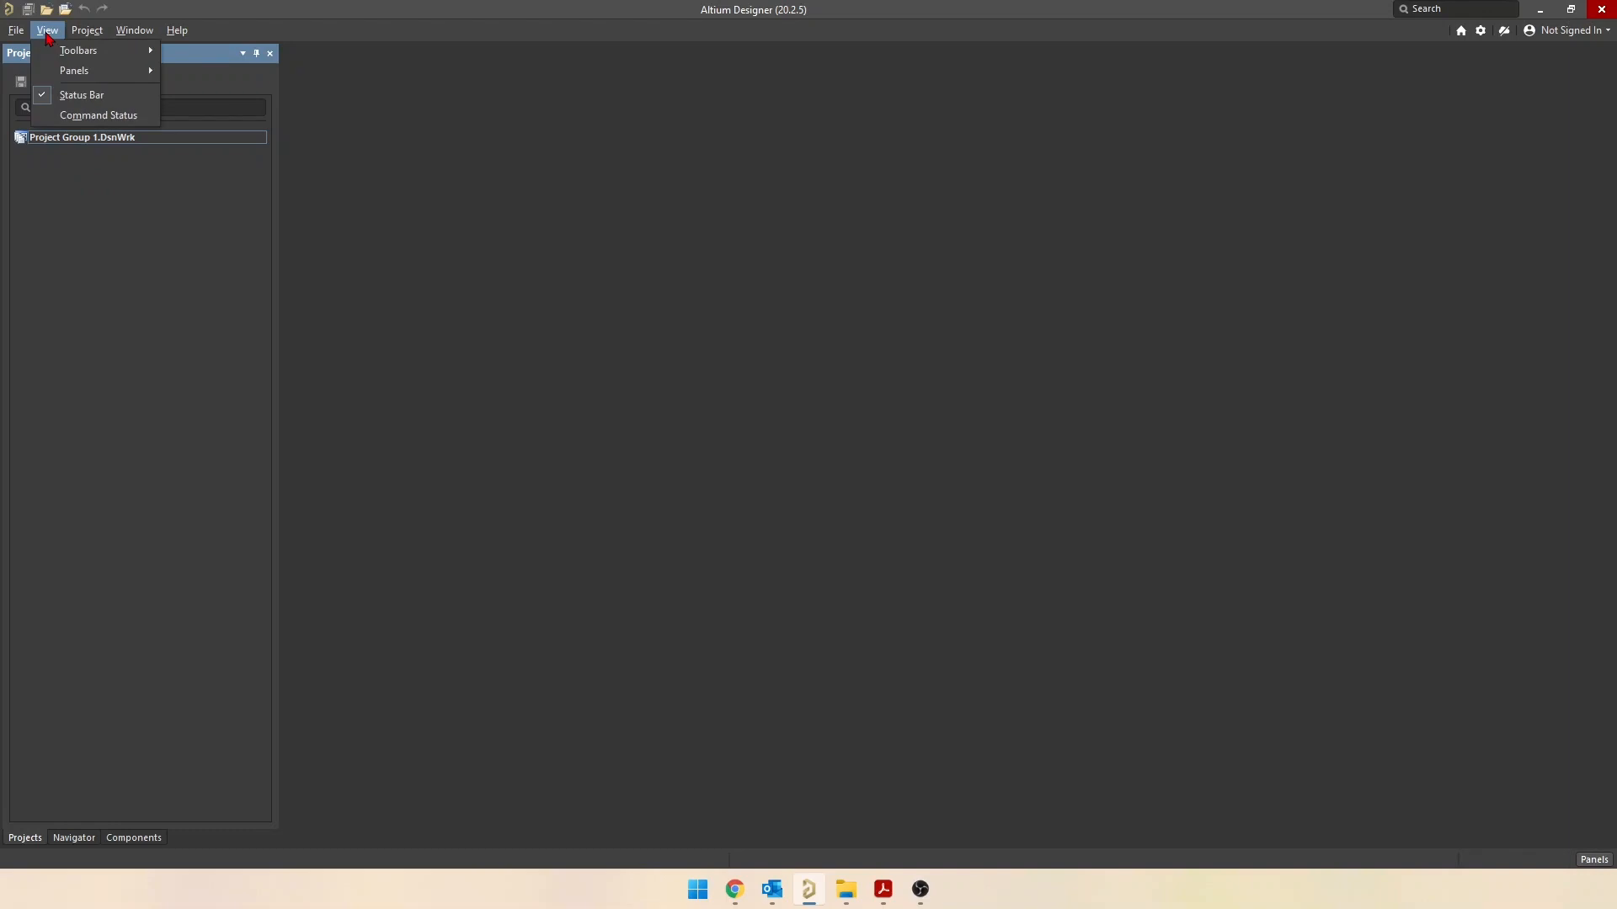
mouse_move(59, 71)
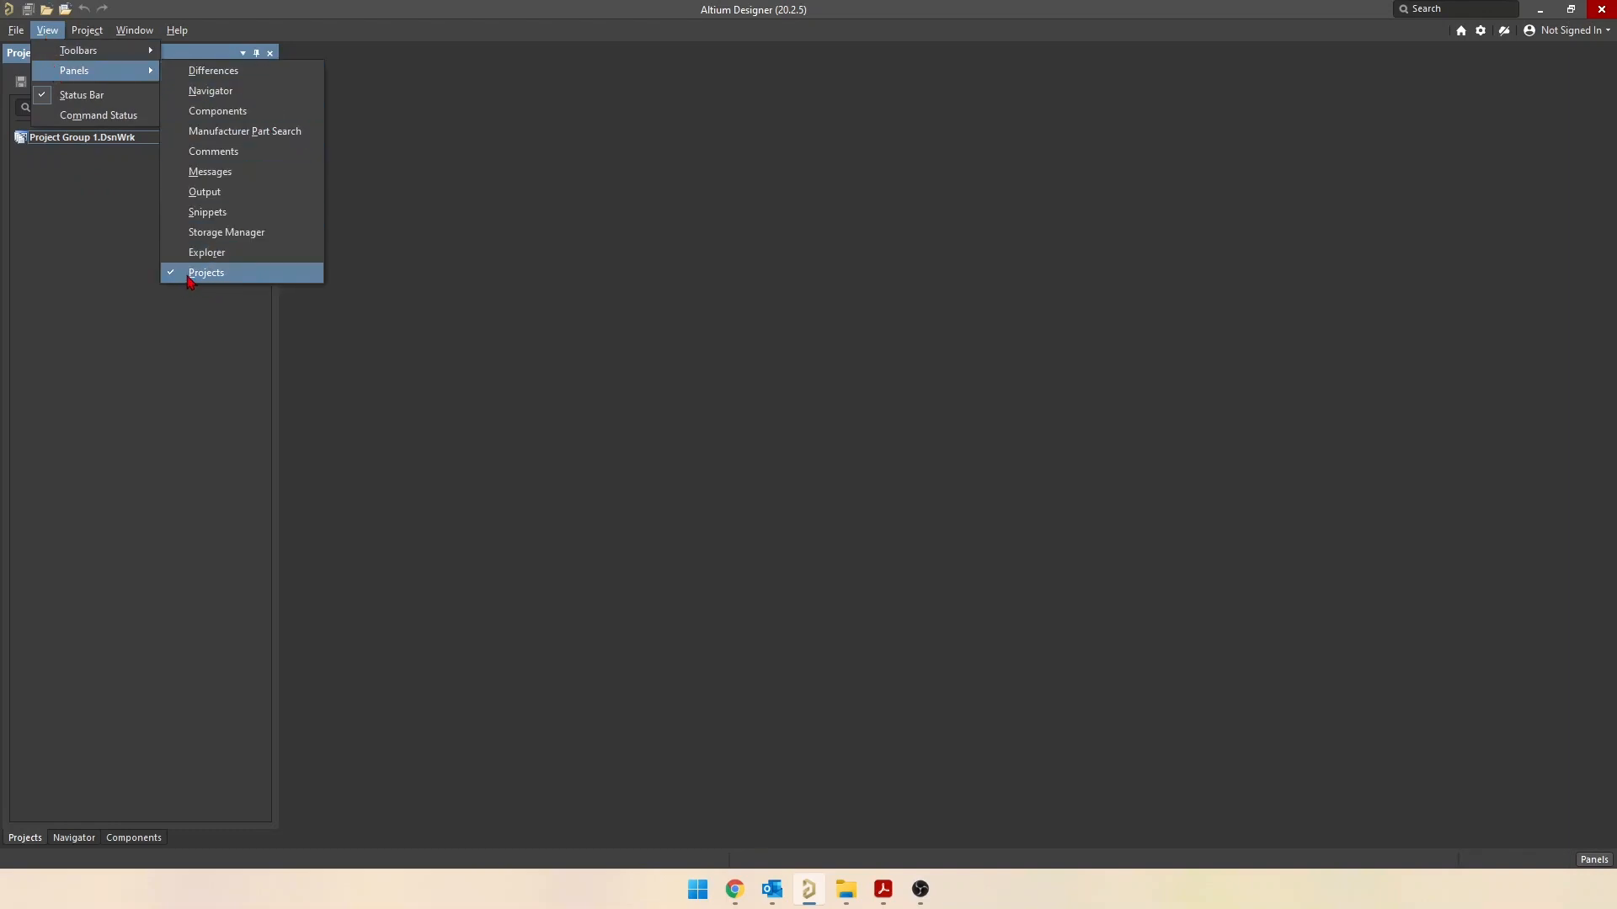
click(173, 373)
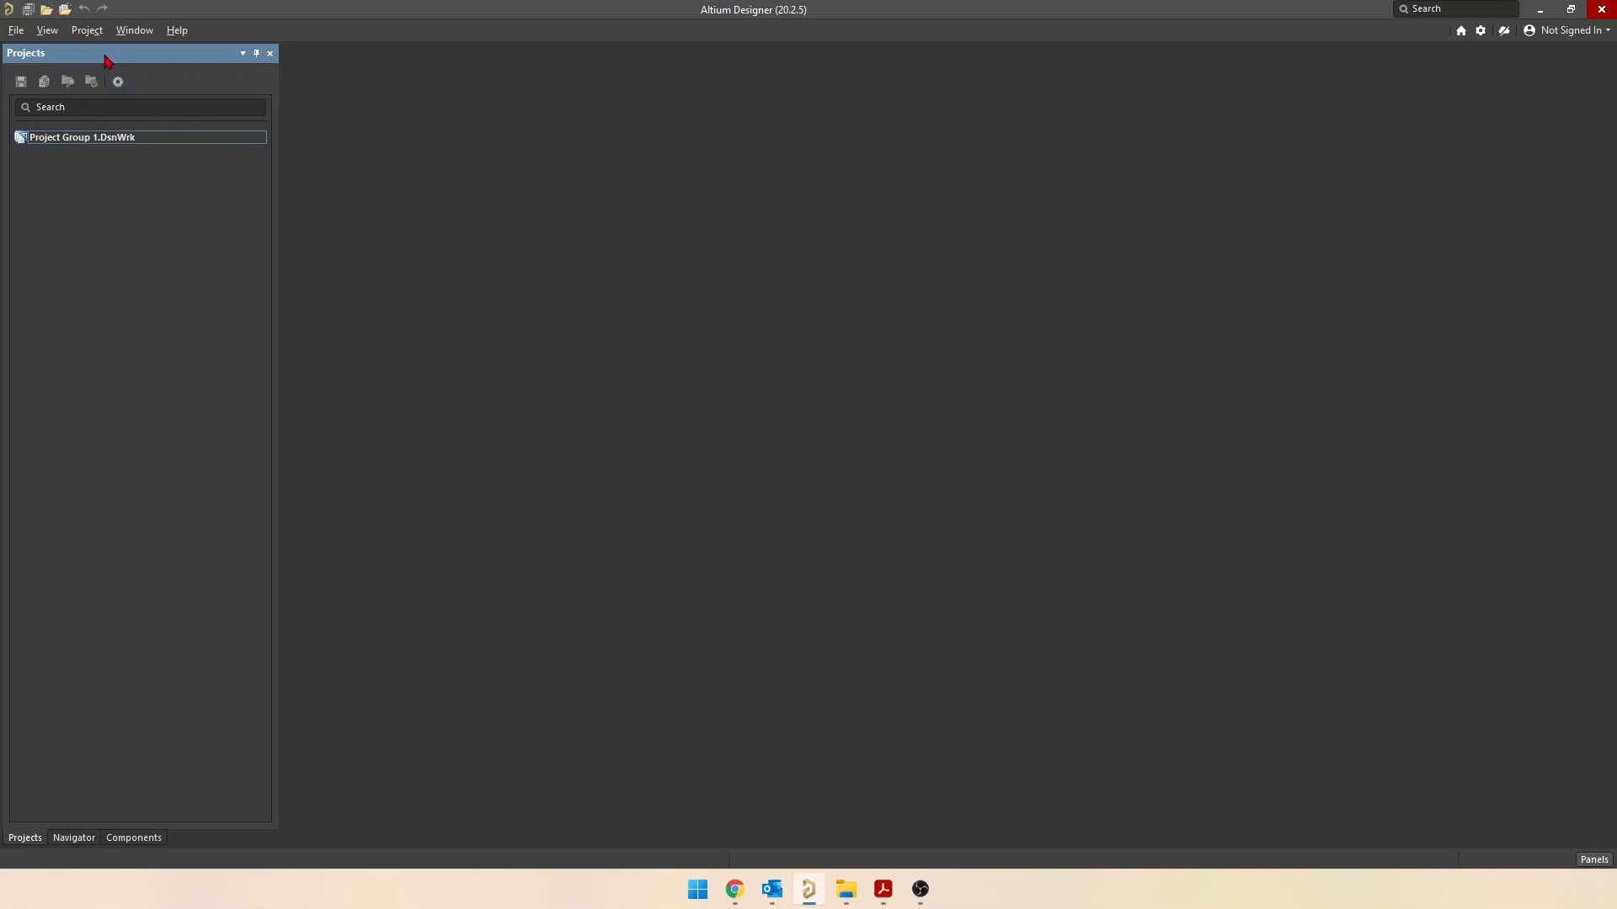
Try docking the Projects and Components panels on the right side of the workspace, moving each back to the left
drag(98, 64, 837, 438)
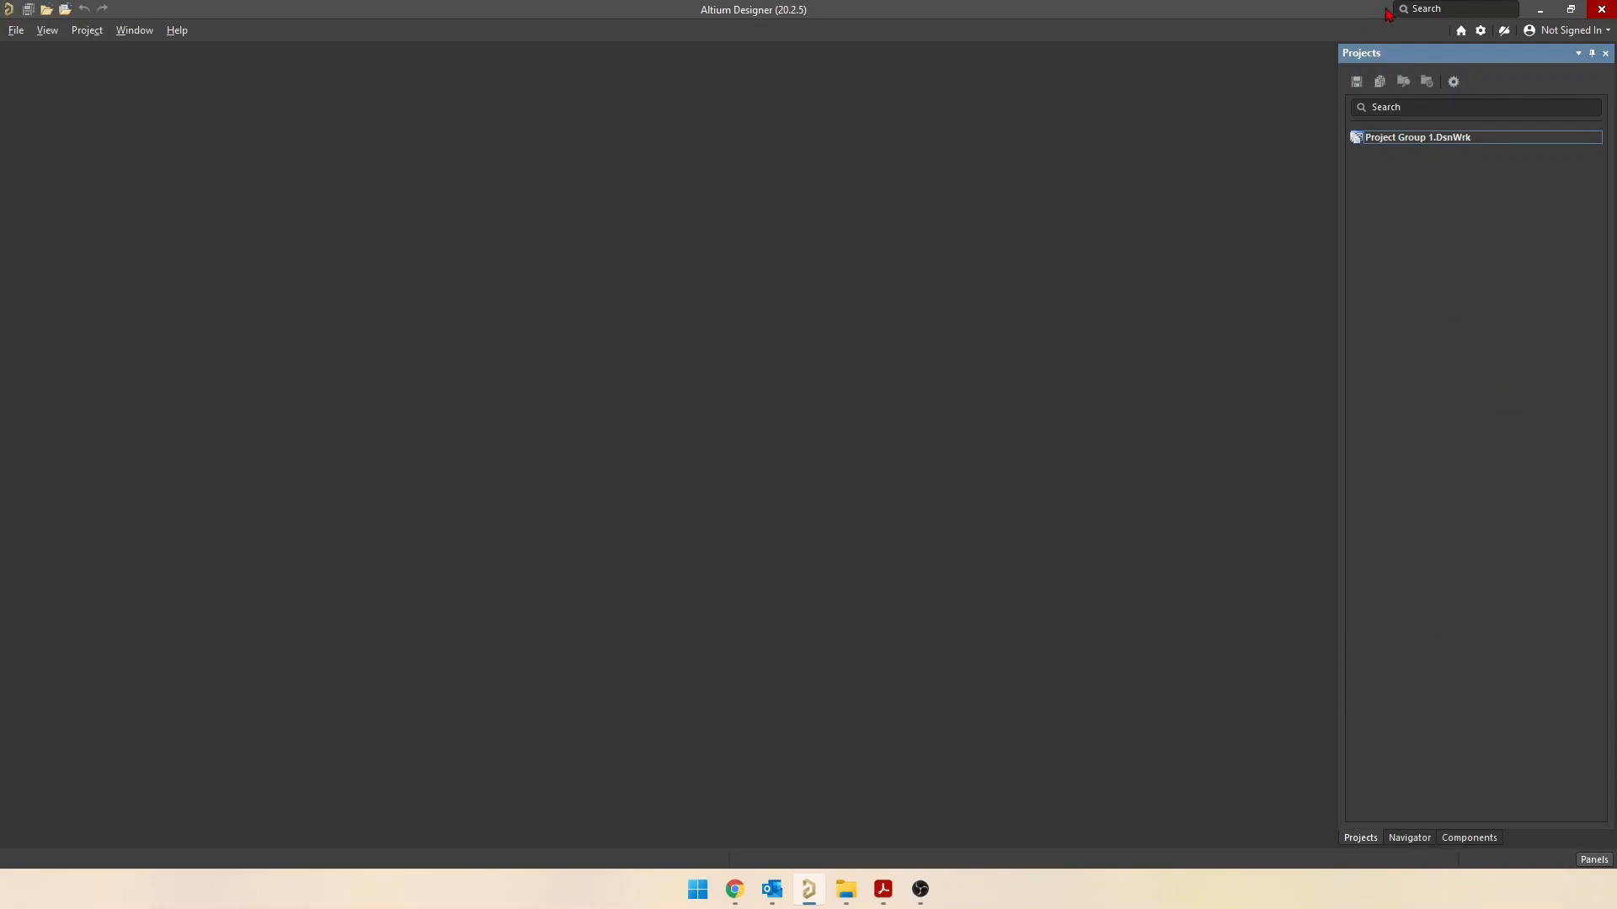
drag(1442, 58, 5, 197)
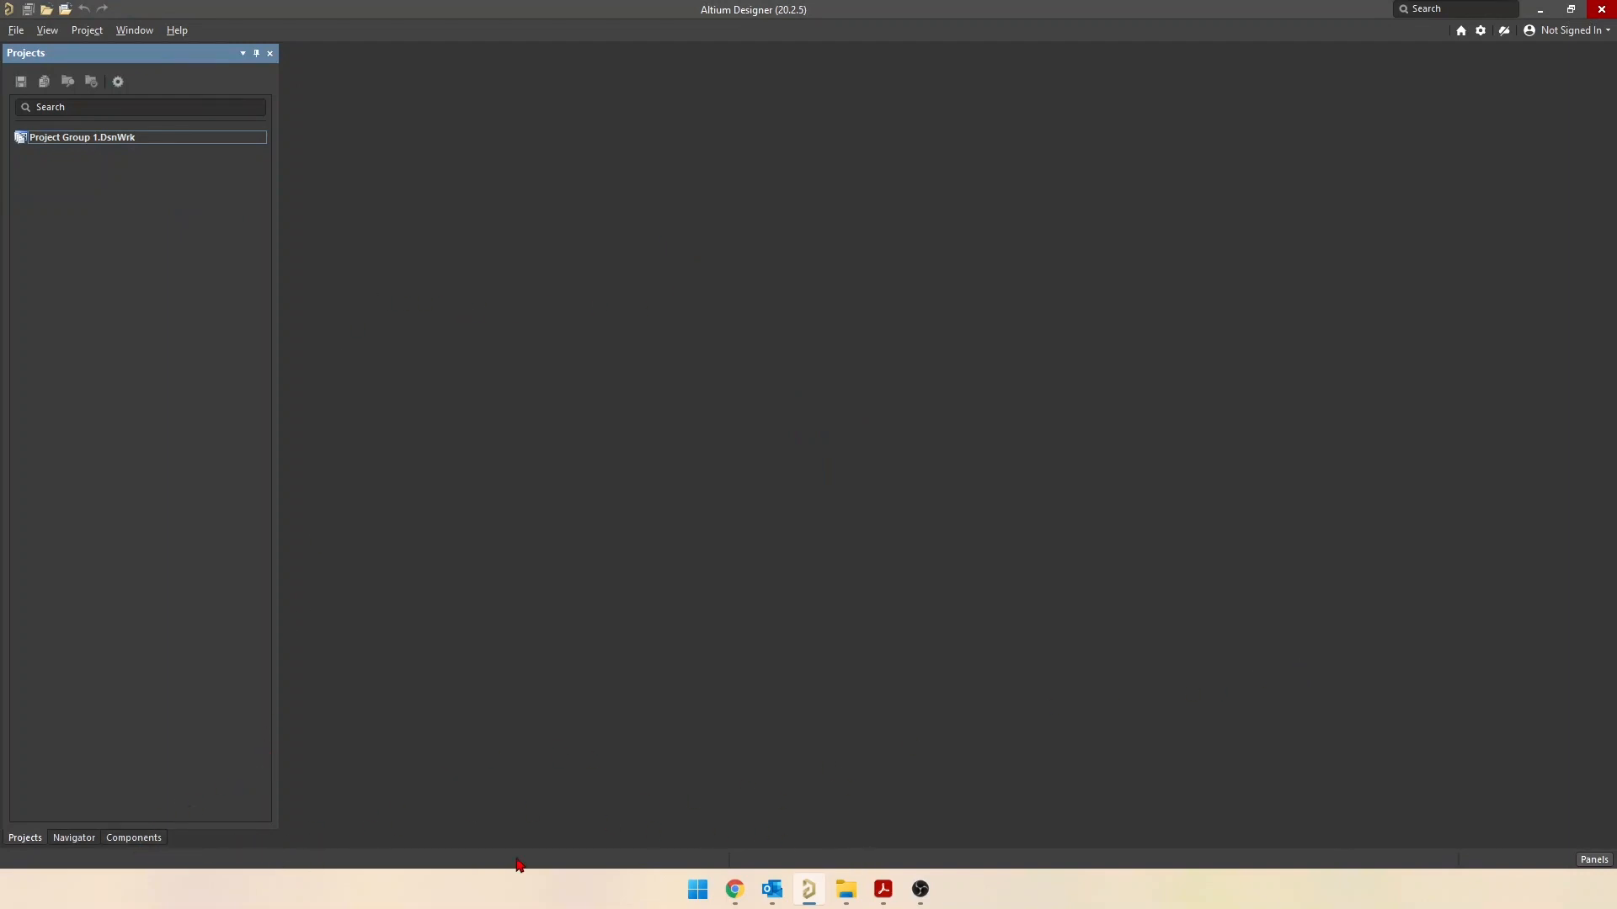
click(126, 841)
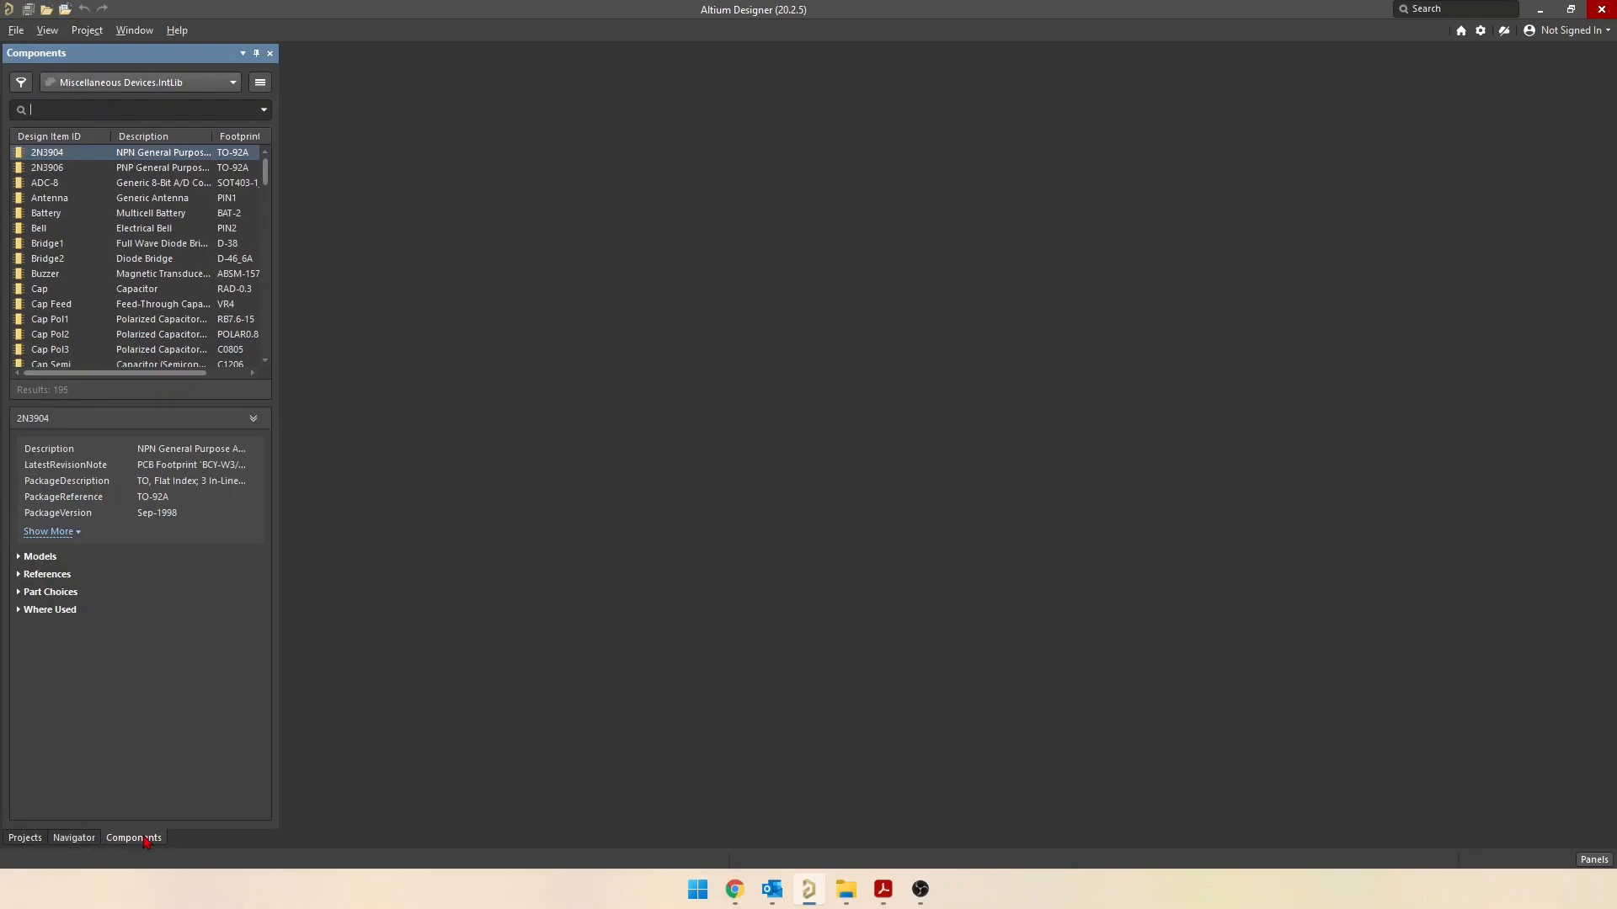
drag(122, 846, 846, 435)
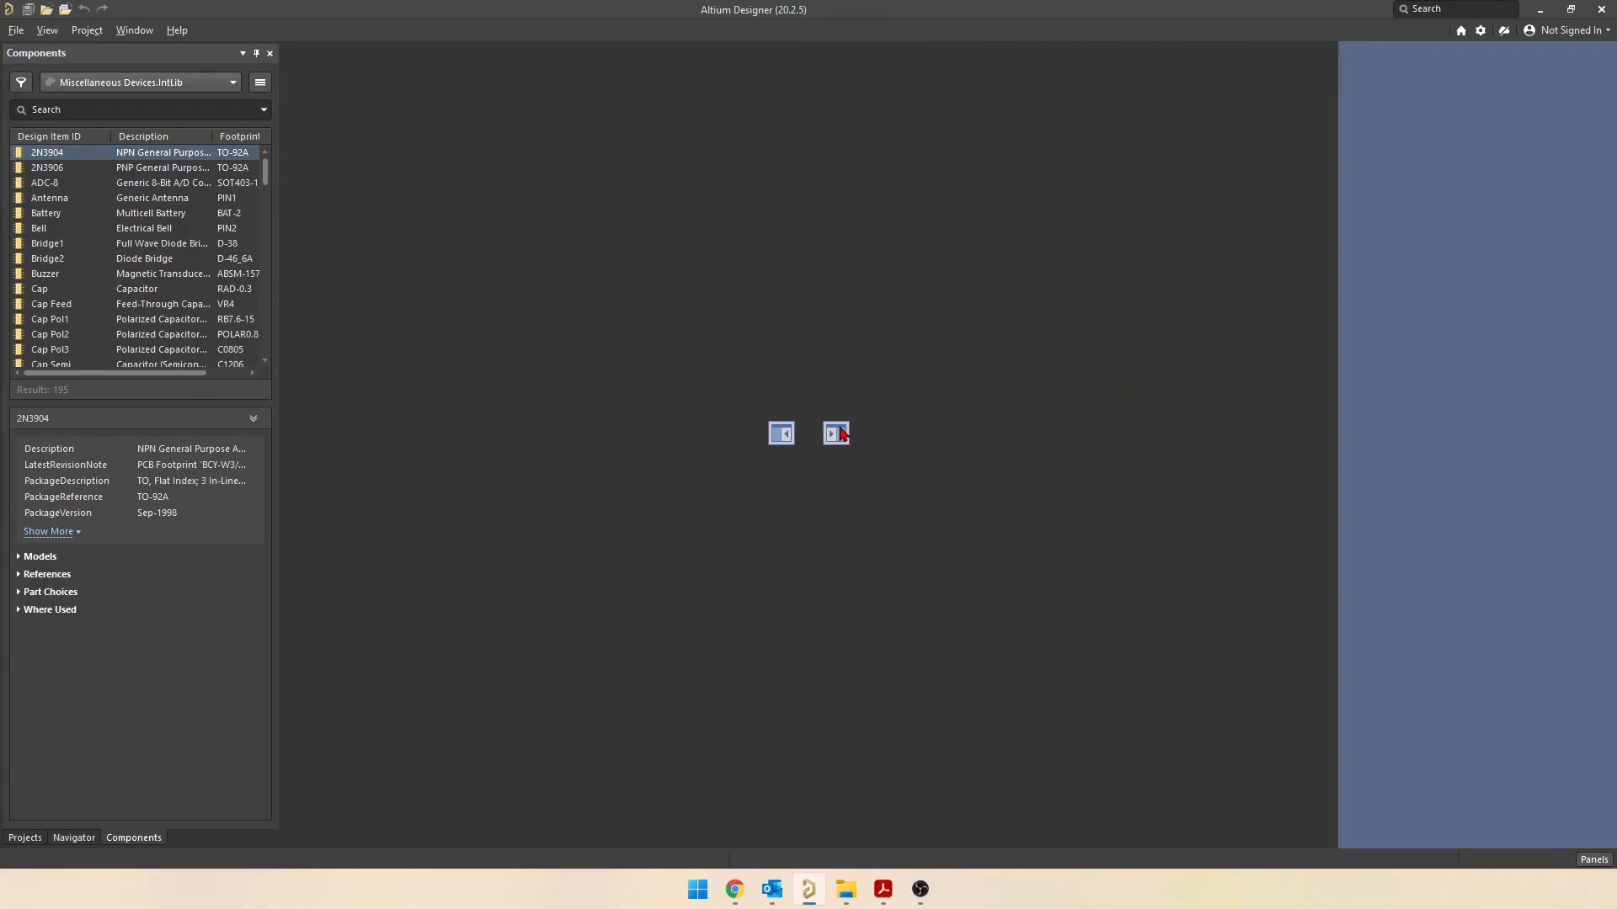
drag(842, 434, 846, 437)
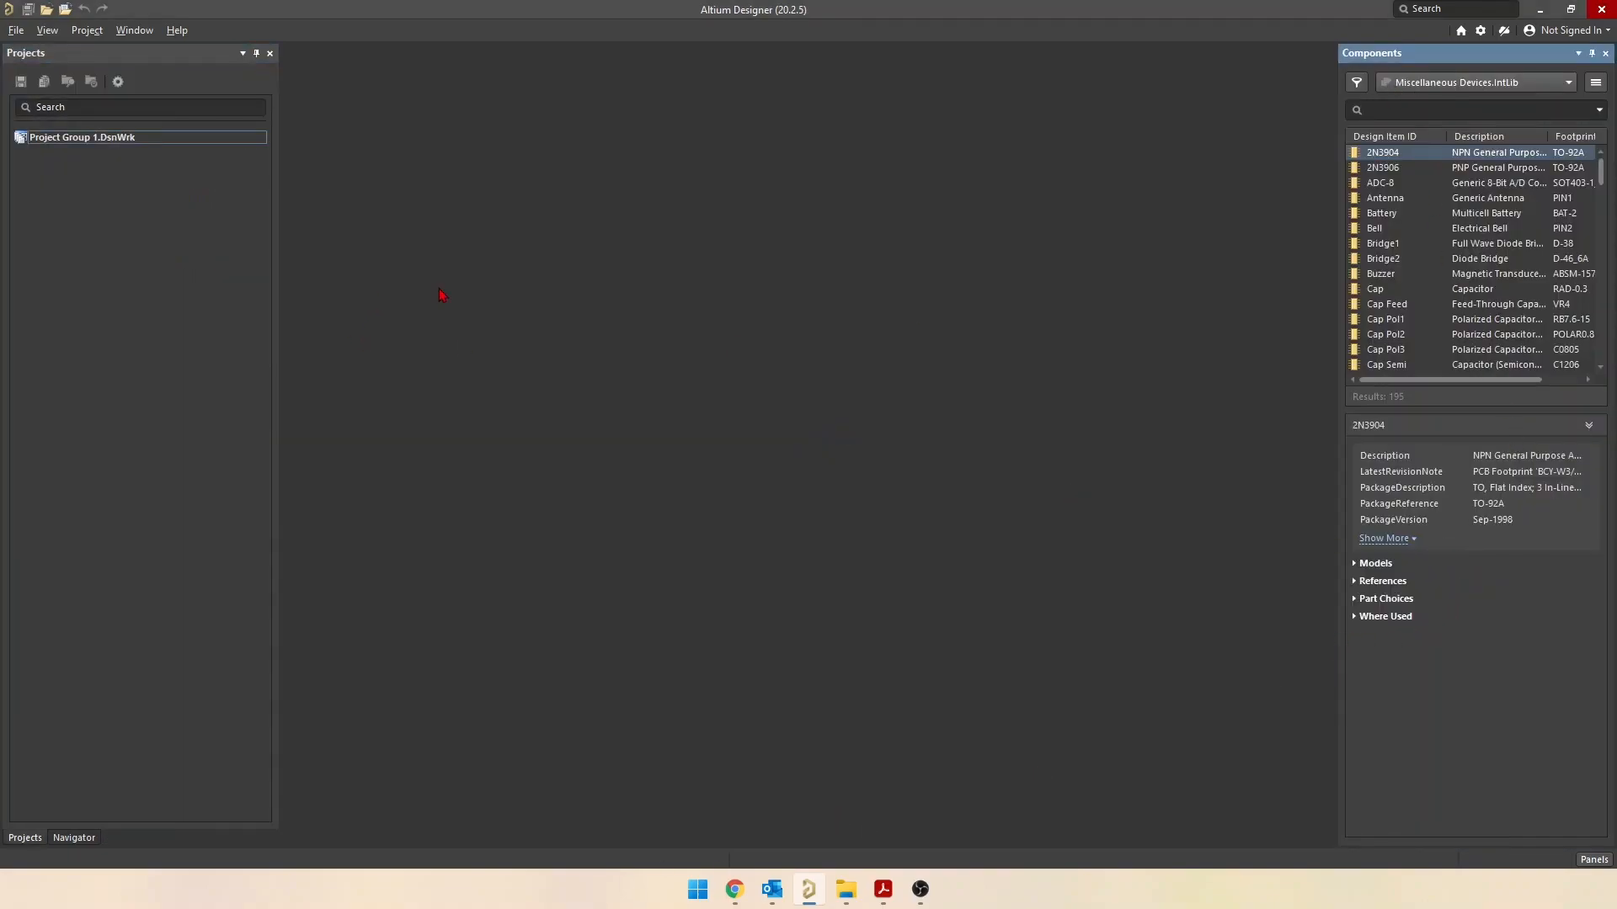
drag(1479, 56, 132, 295)
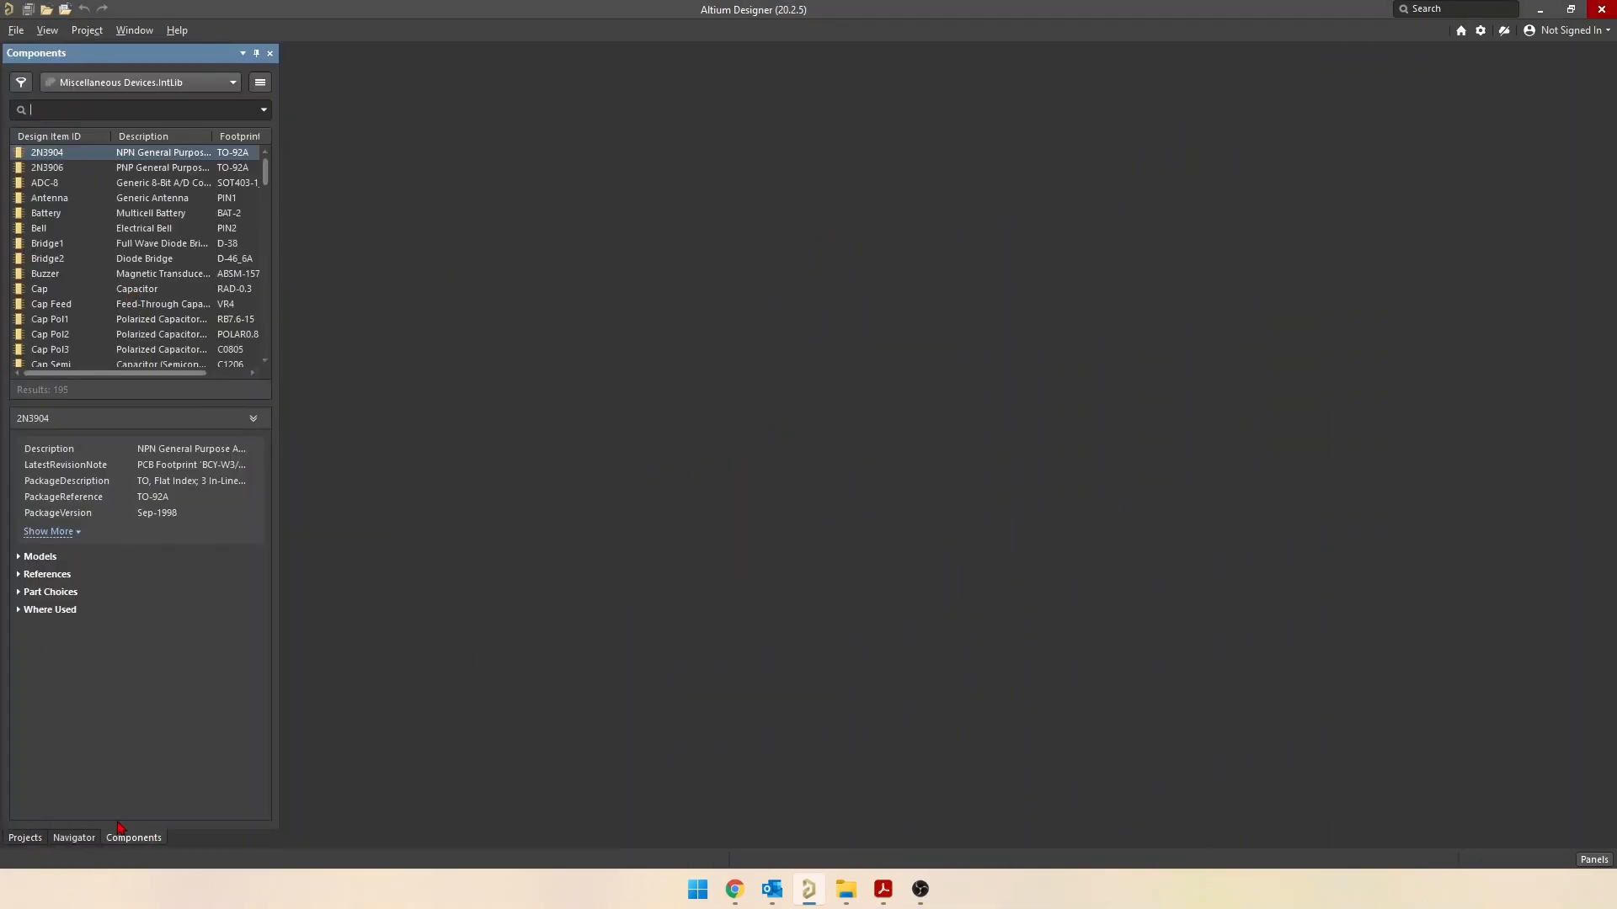
click(24, 837)
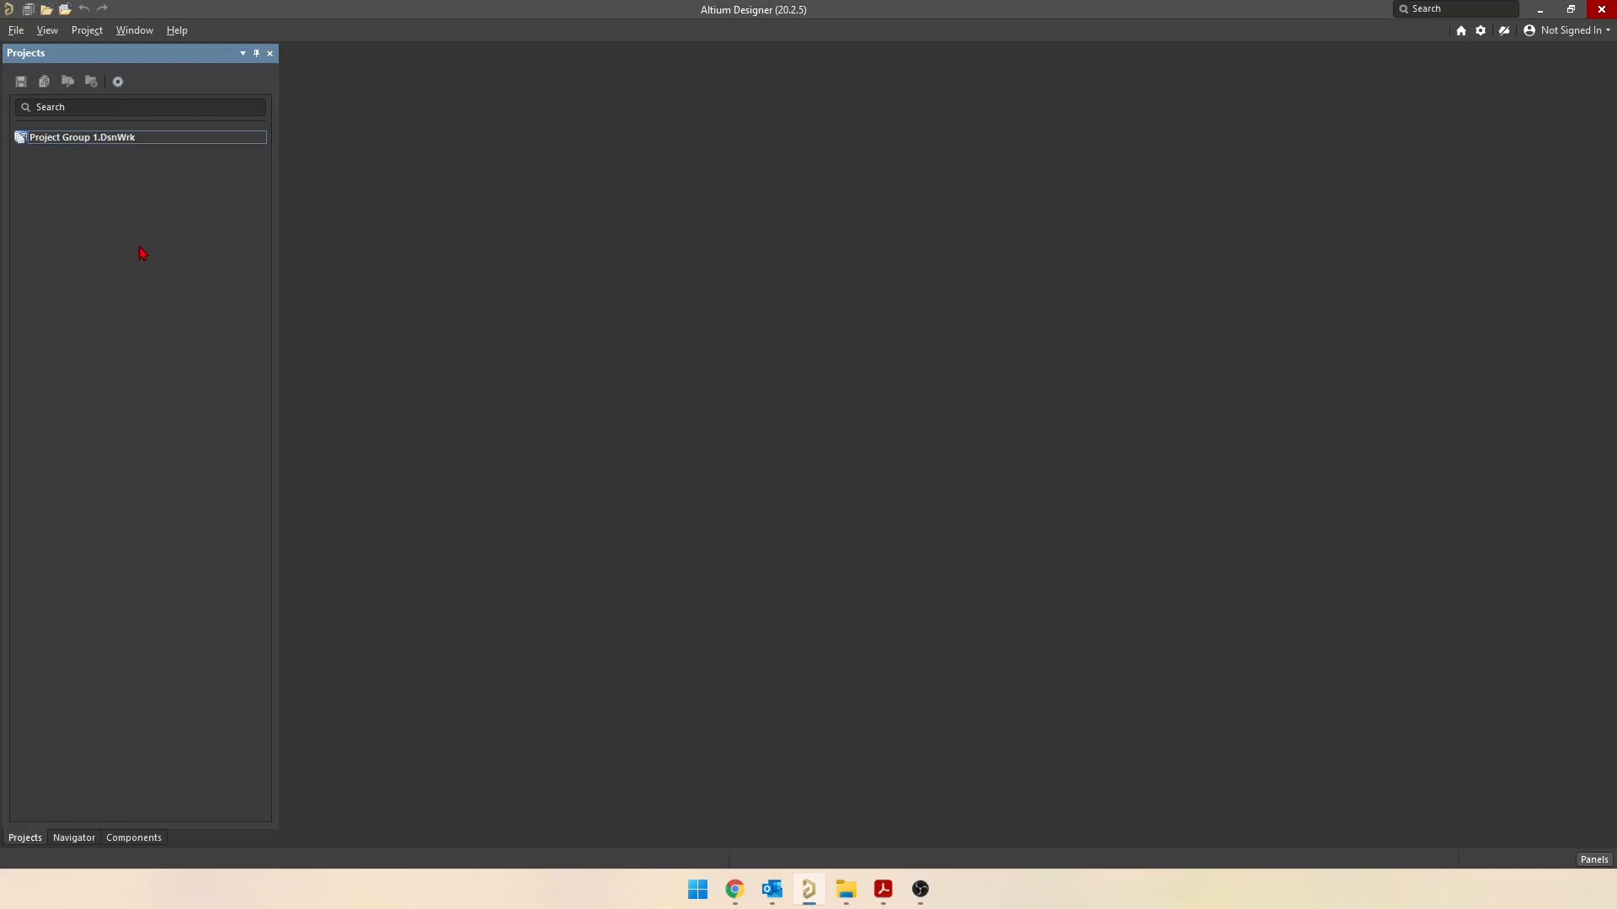
Set up a new local PCB project of the <Default> type with the name "Exercise 1"
click(17, 31)
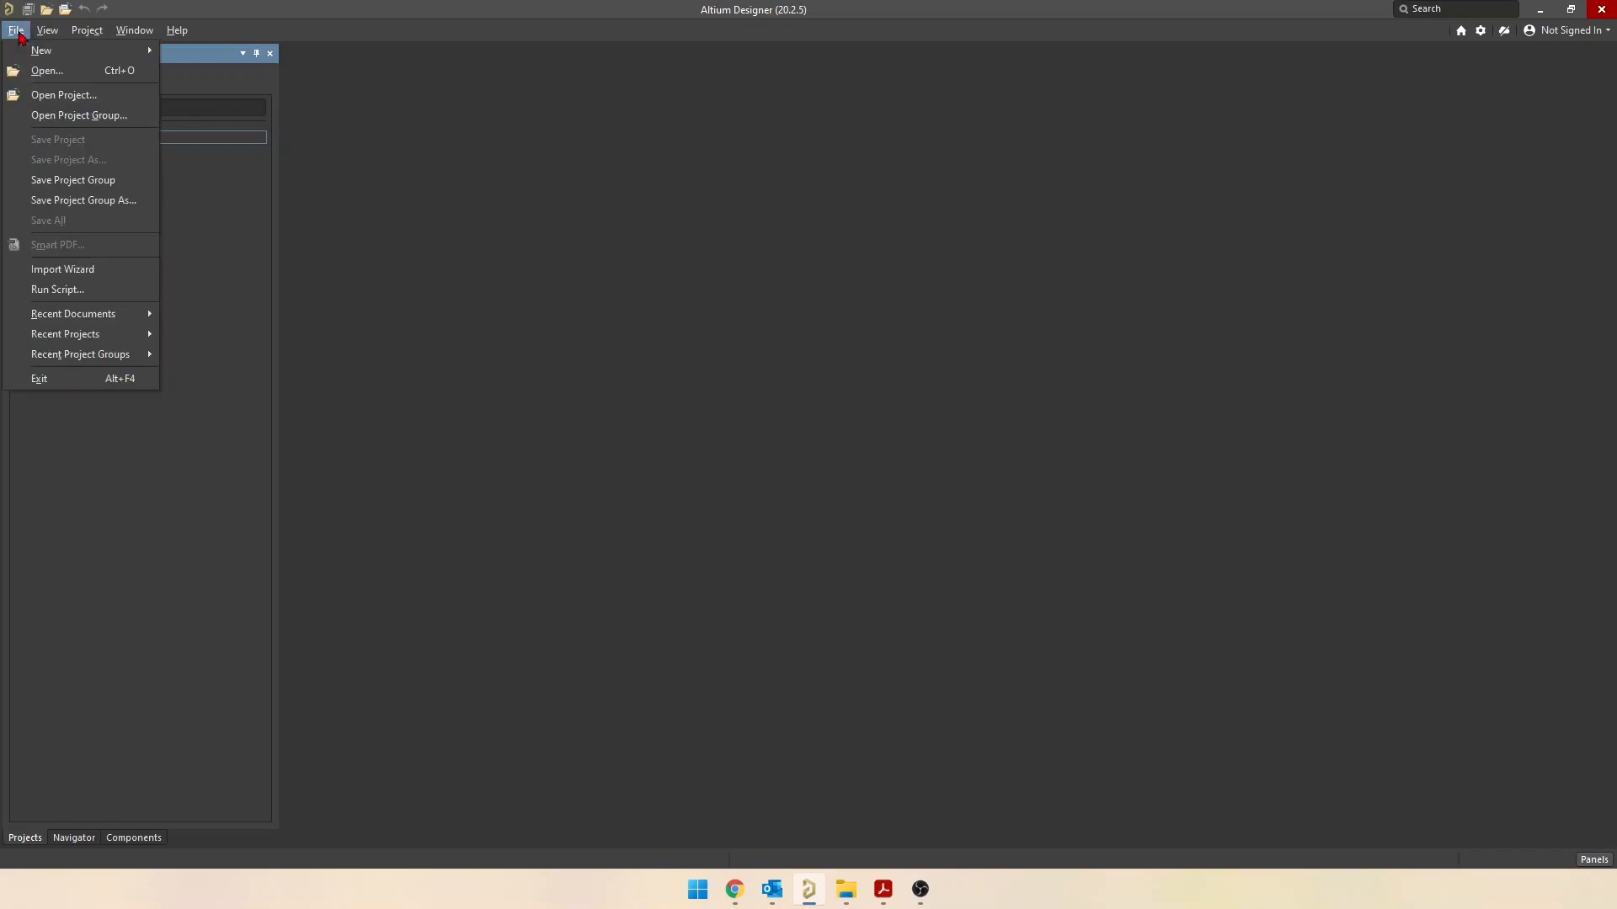
mouse_move(41, 50)
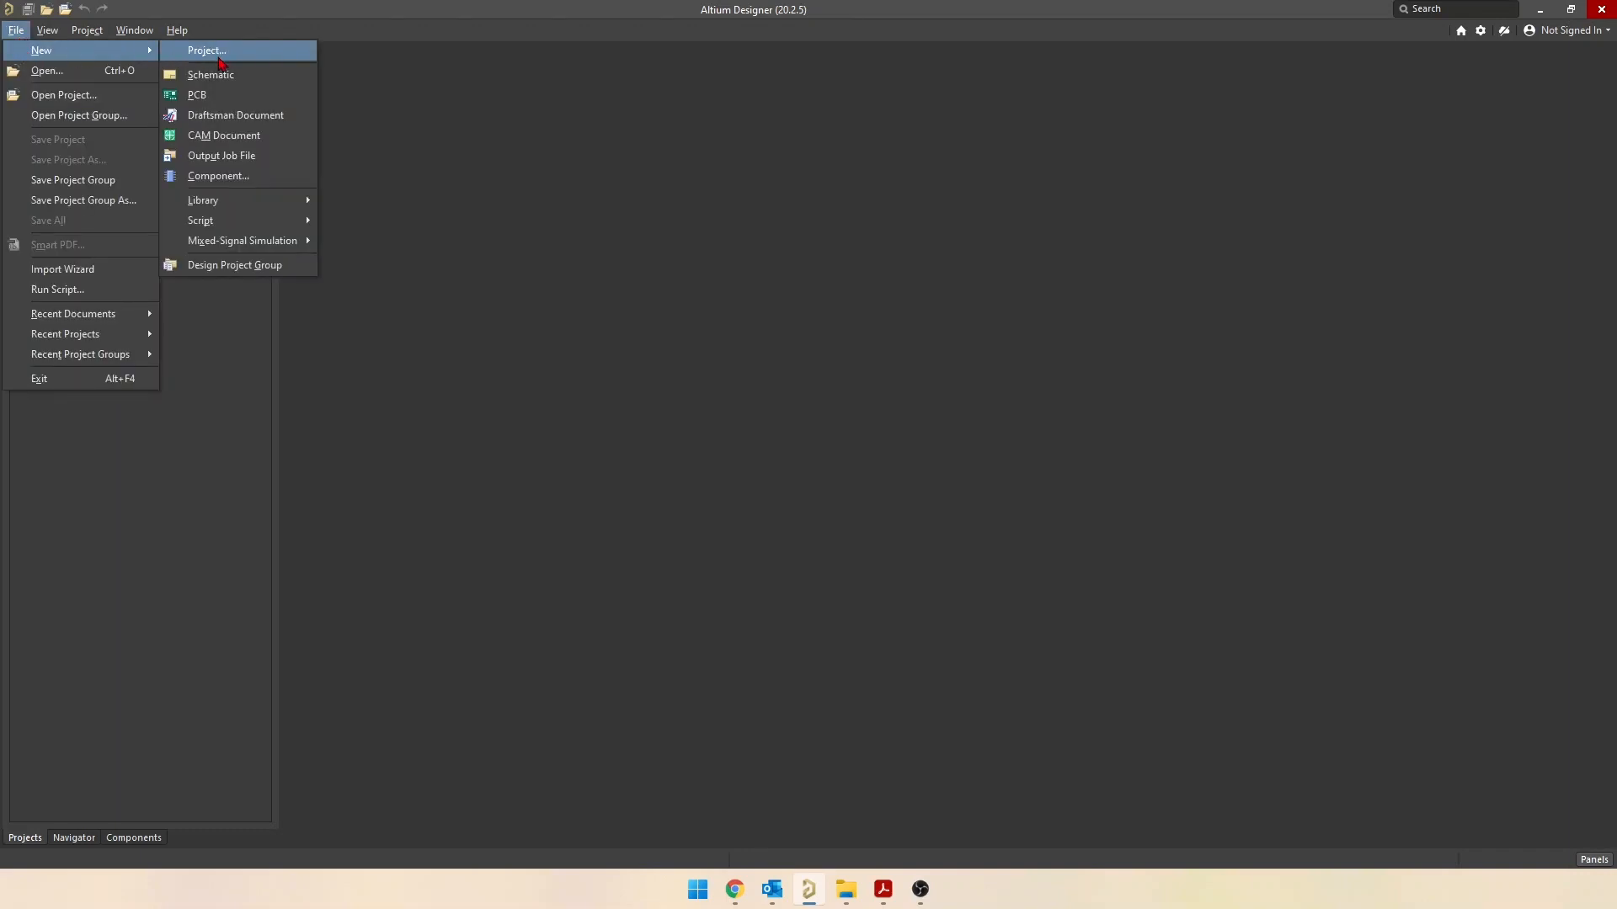
click(207, 51)
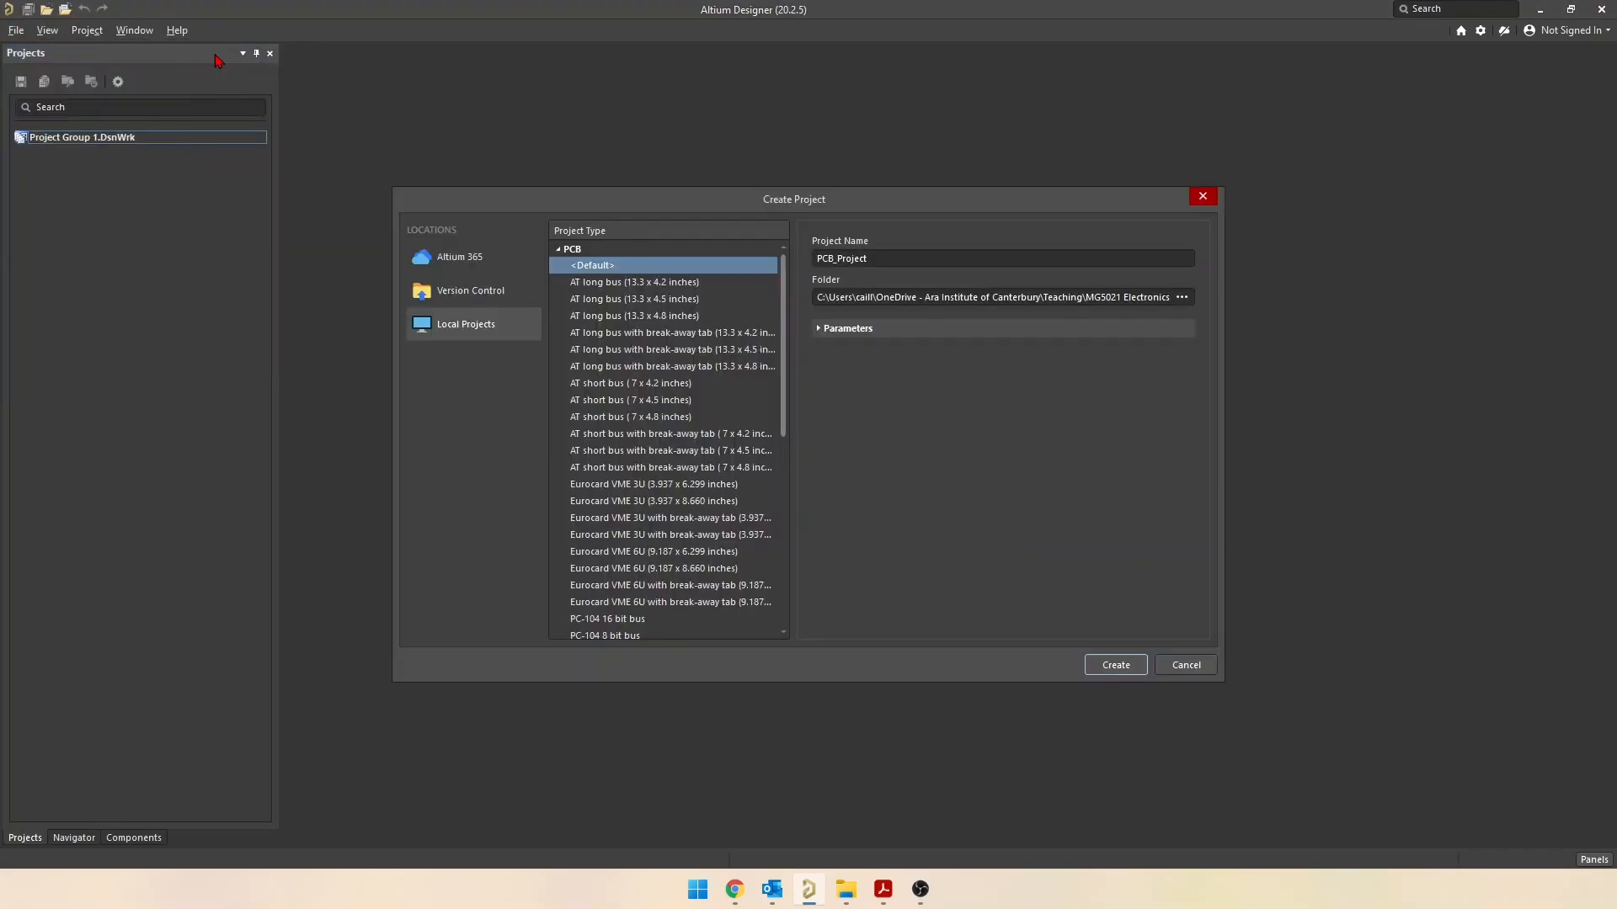
drag(839, 202, 875, 209)
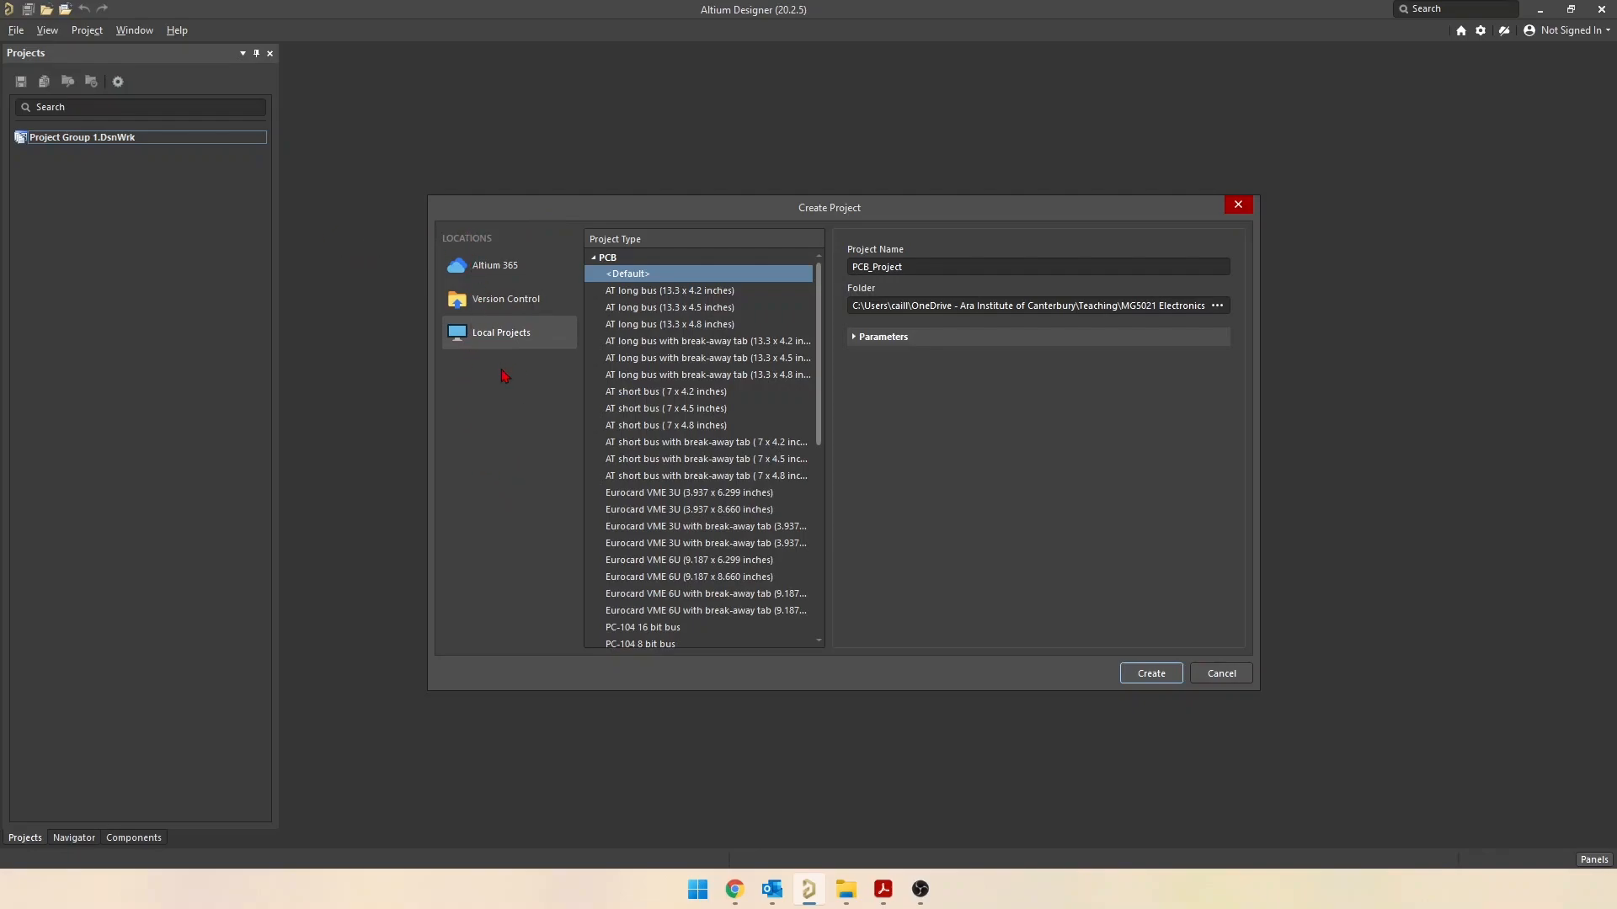
click(470, 344)
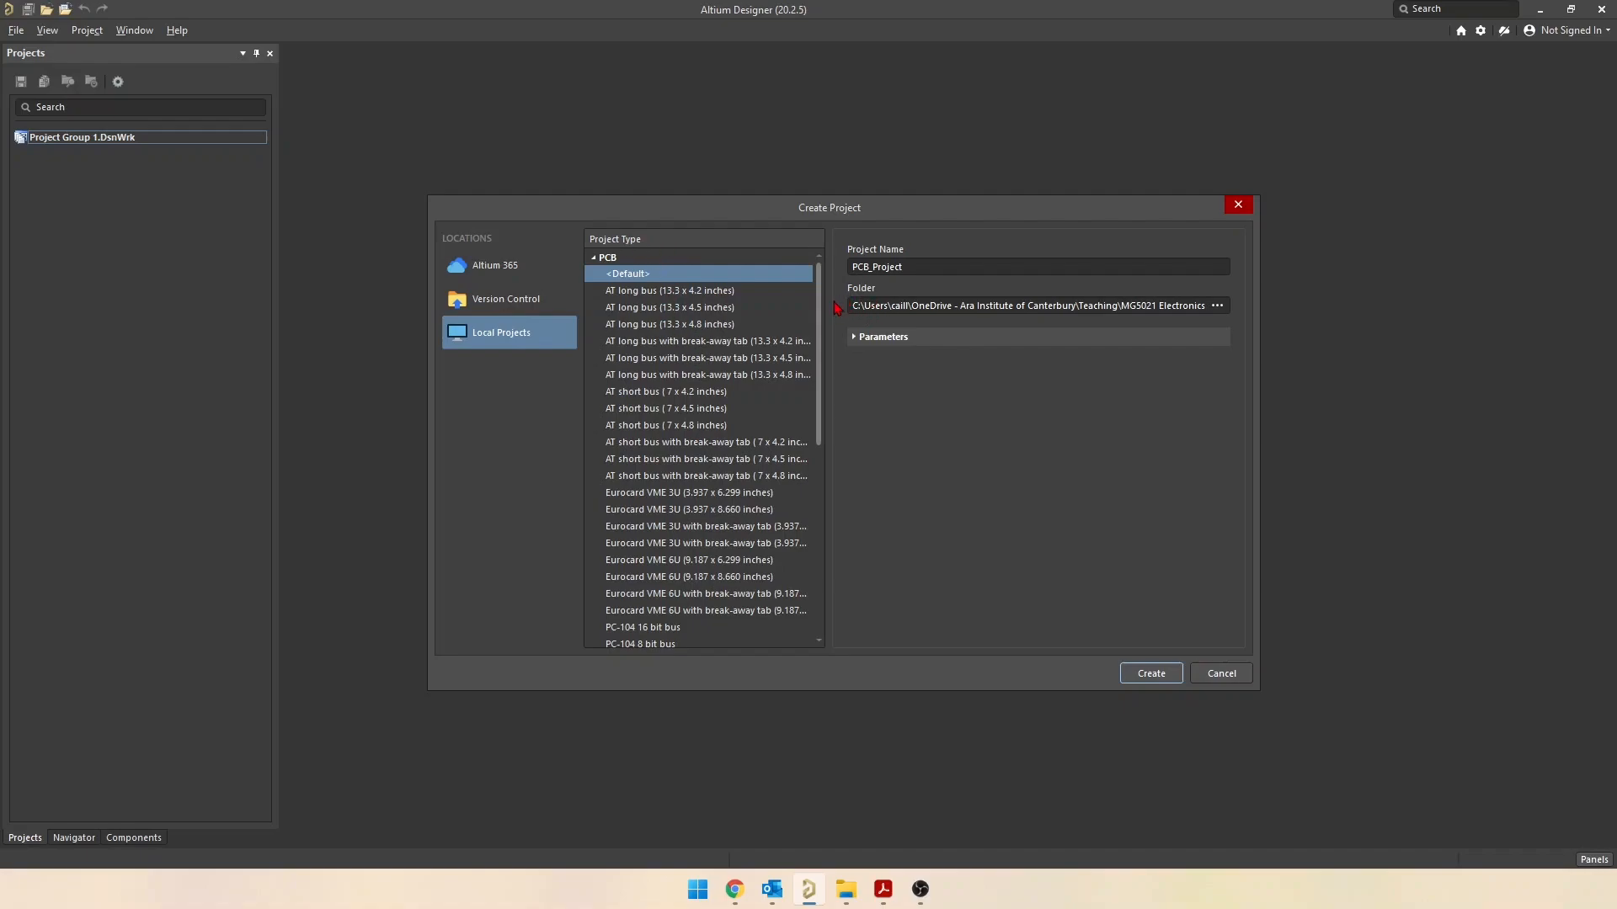
scroll(826, 337, down, 2)
drag(824, 335, 806, 283)
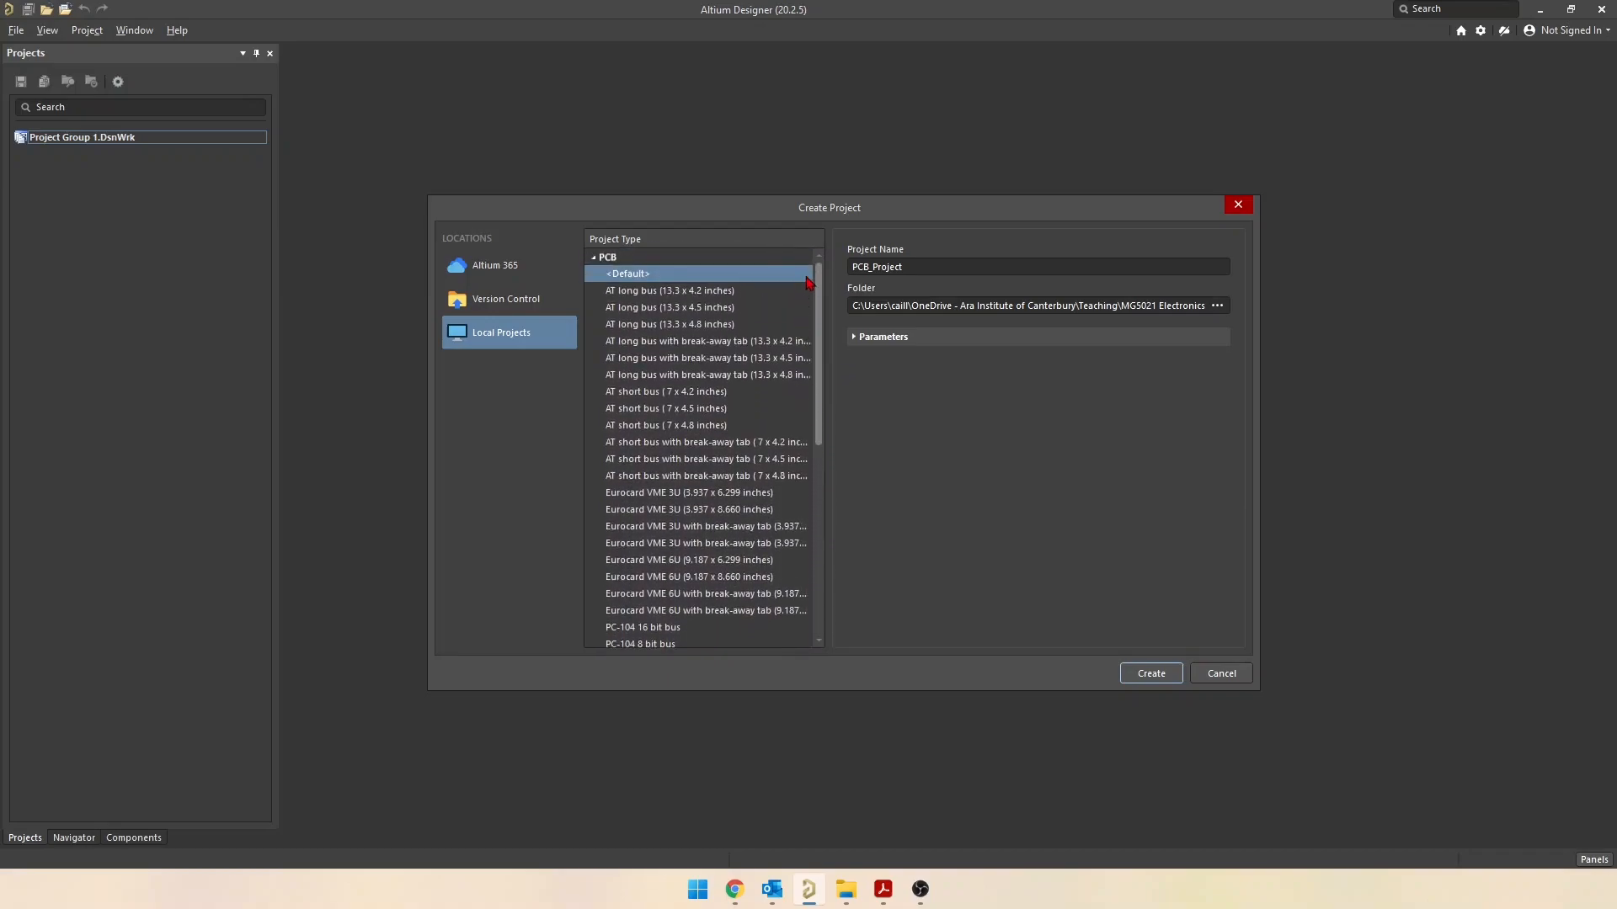
click(628, 277)
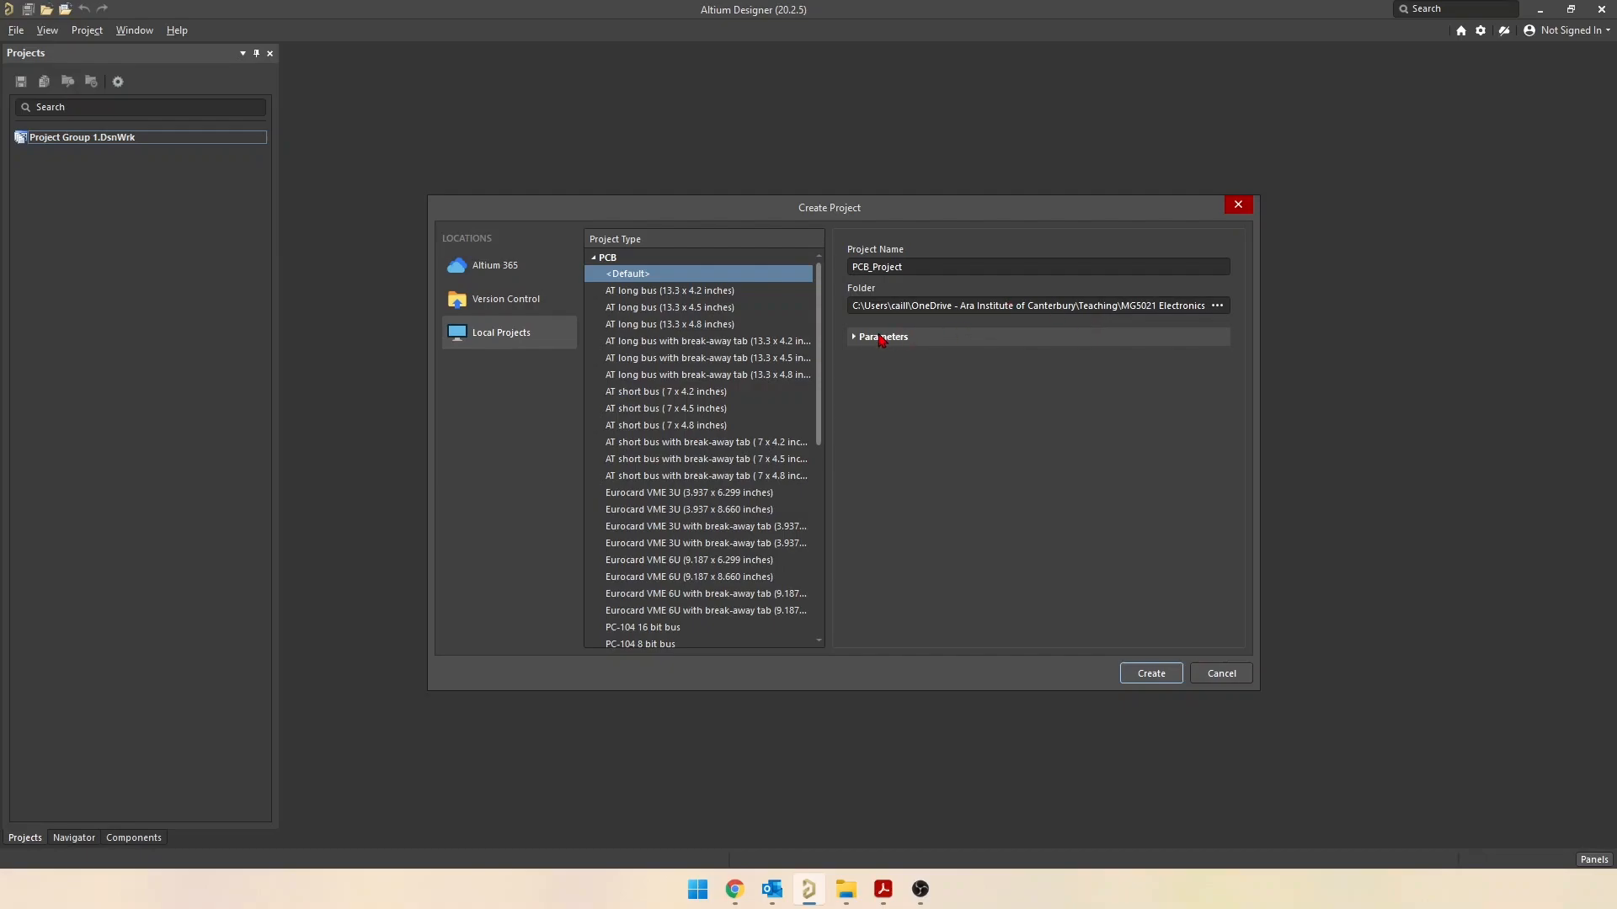
double_click(922, 265)
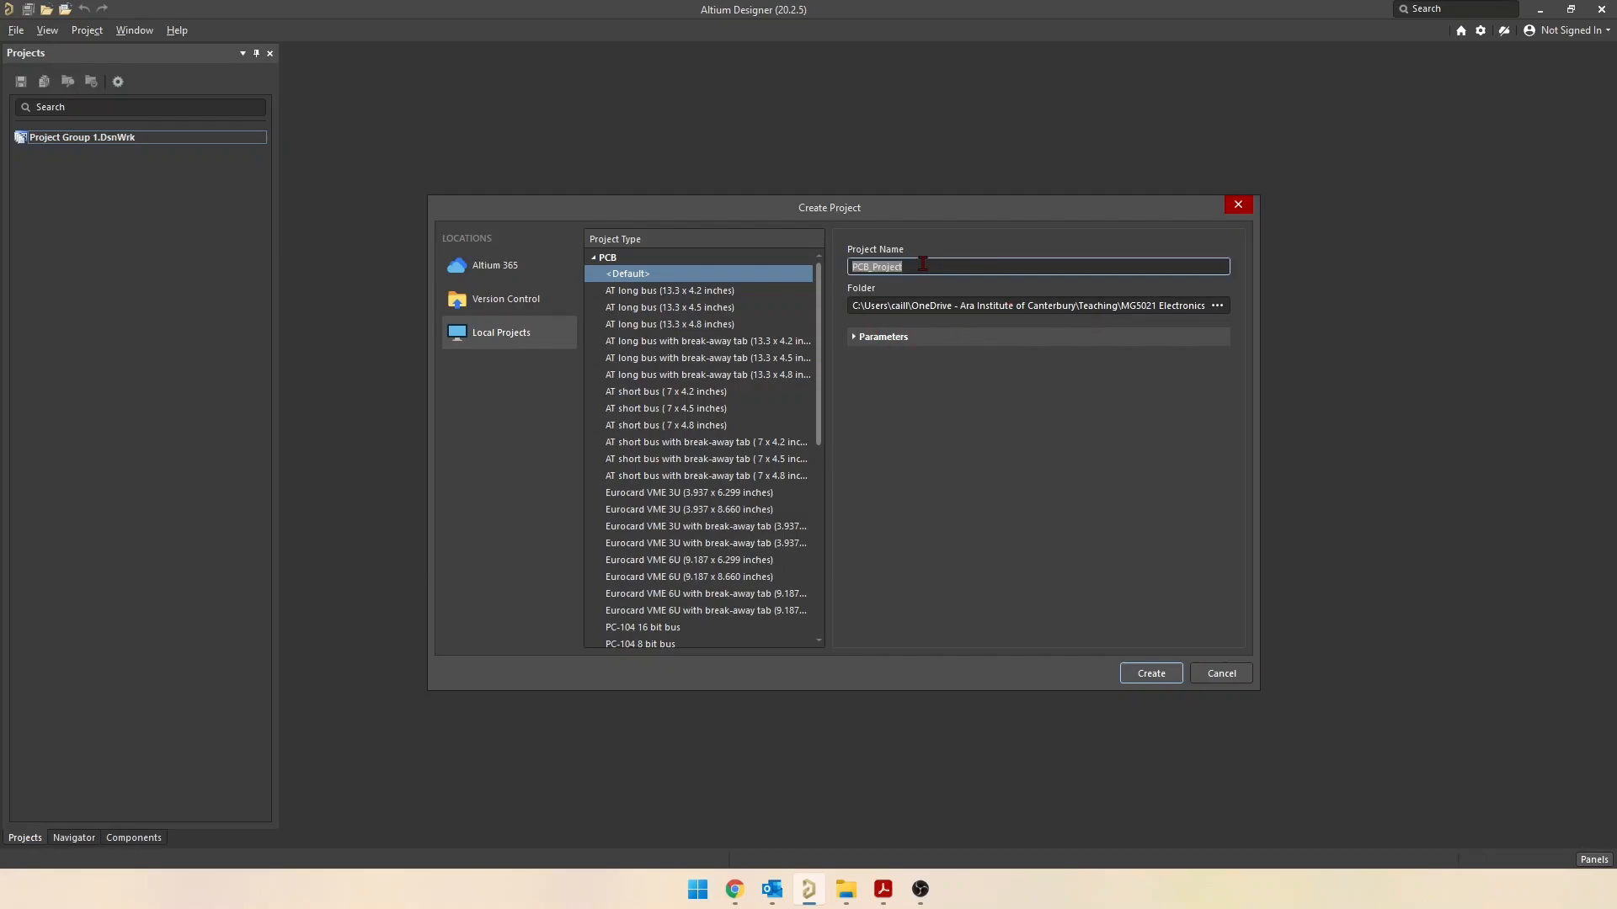
text(Exercise 1)
Make a new folder named "Exercise 1" as the project location and create the project in it
click(1217, 306)
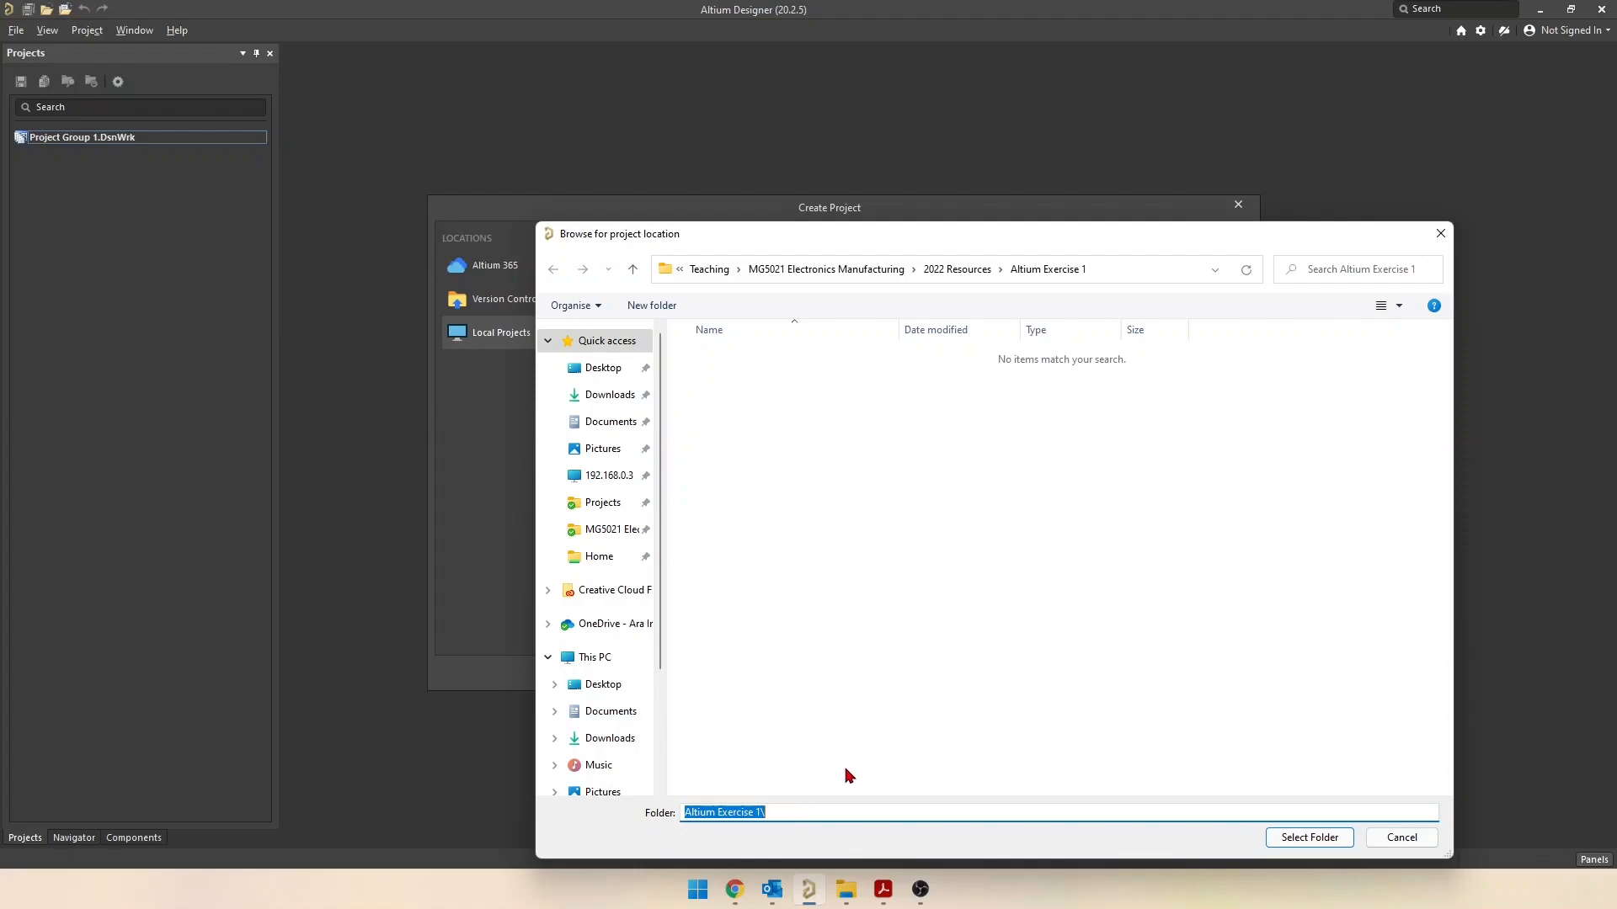
click(652, 306)
text(Exercise 1)
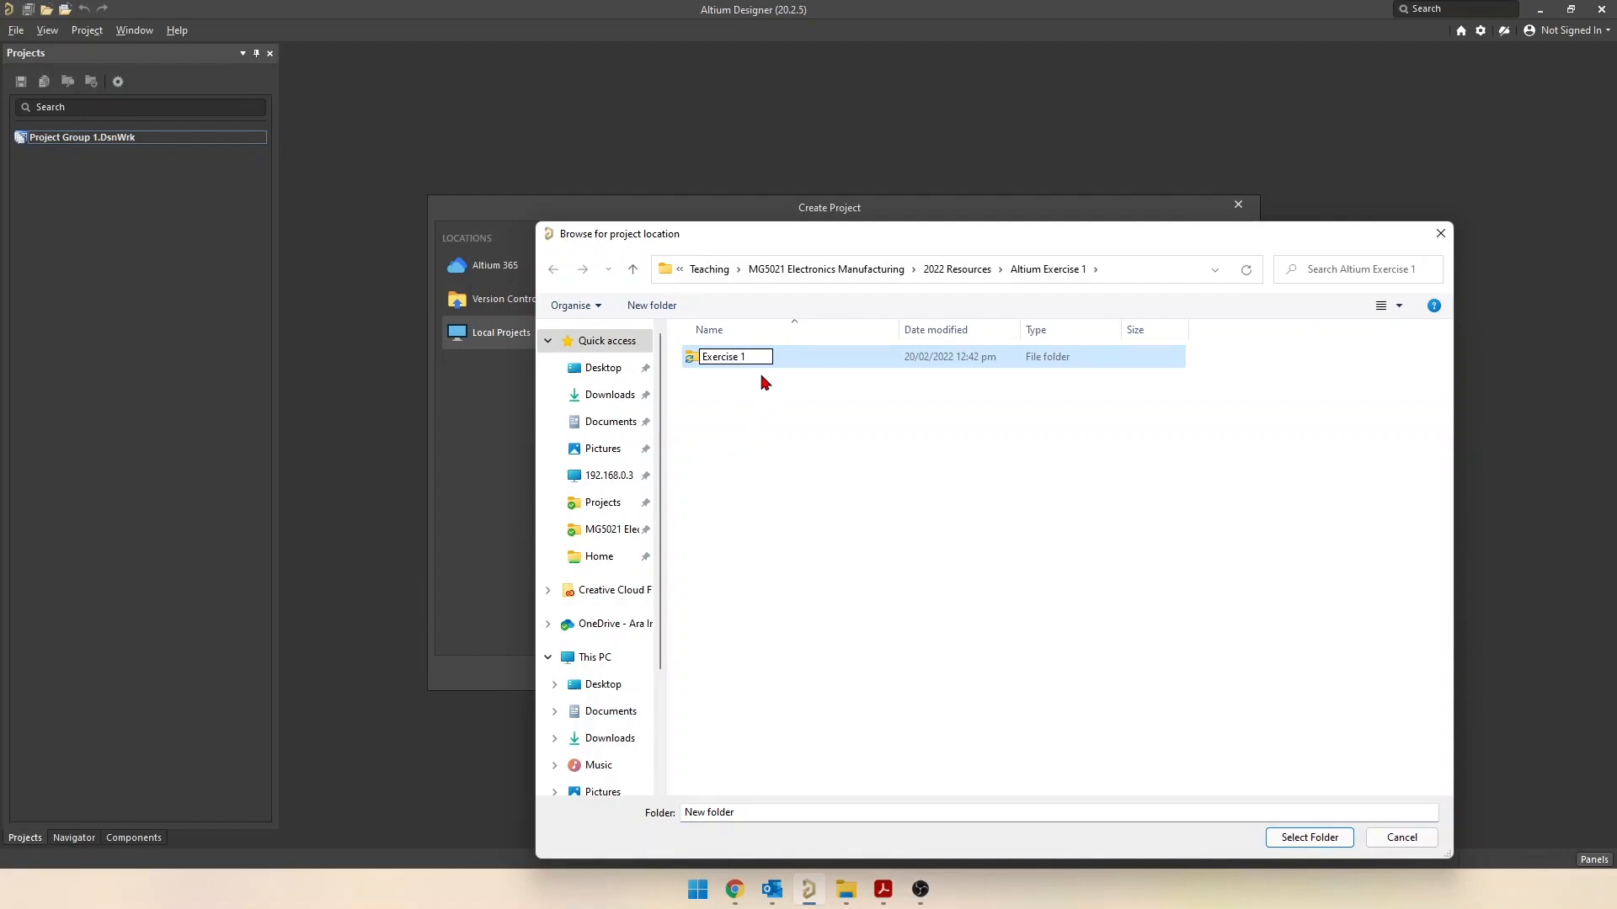
click(769, 410)
double_click(729, 358)
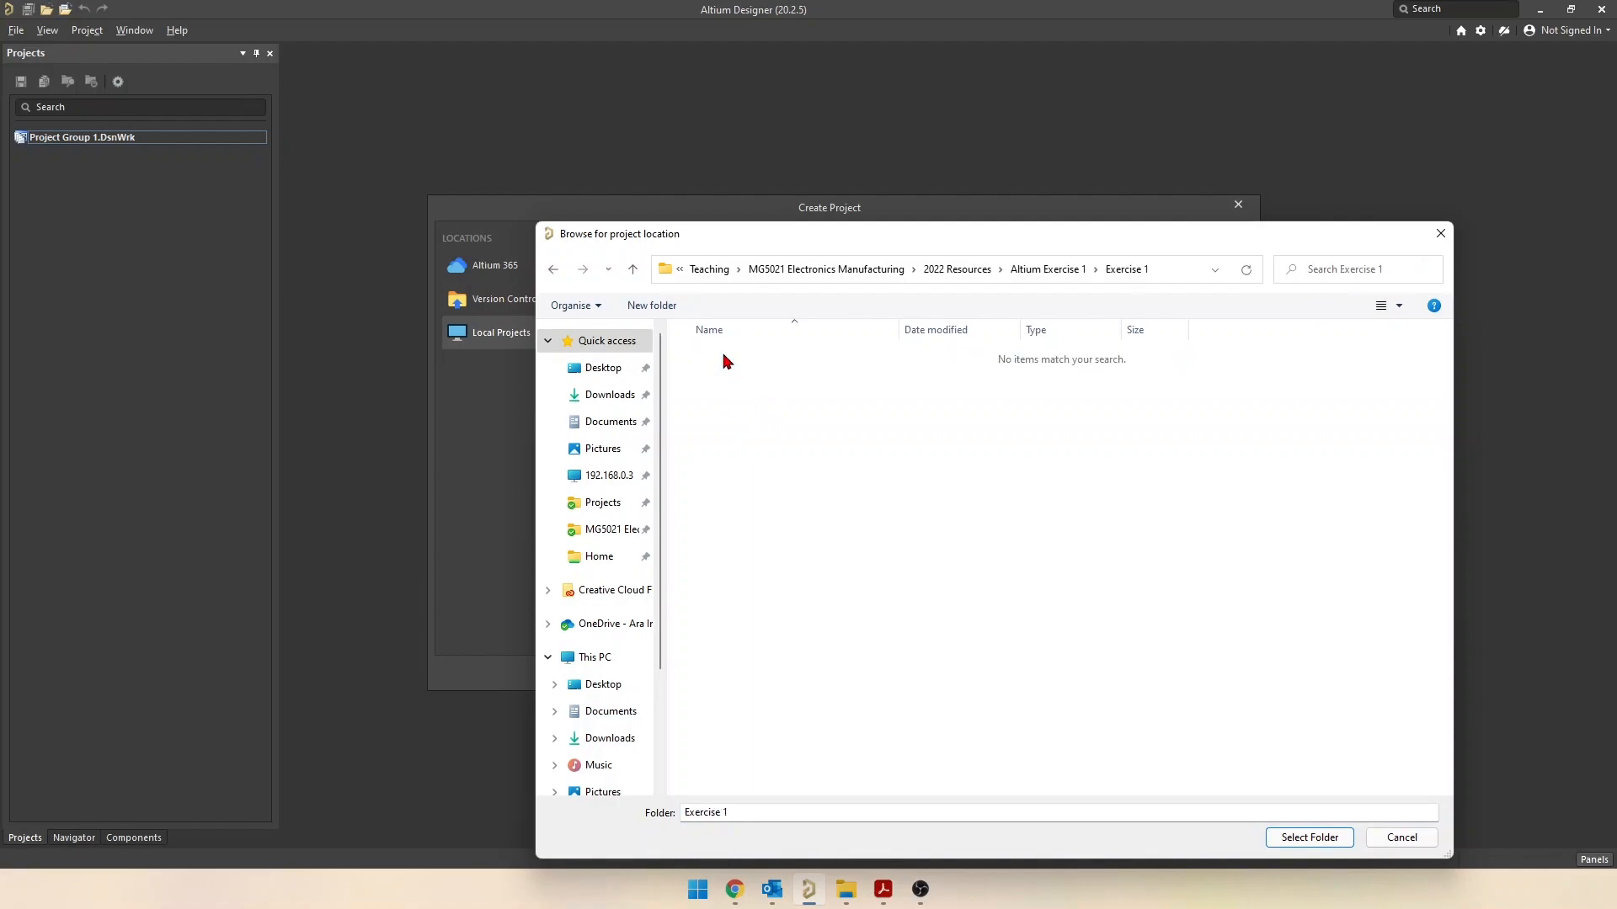
click(1306, 839)
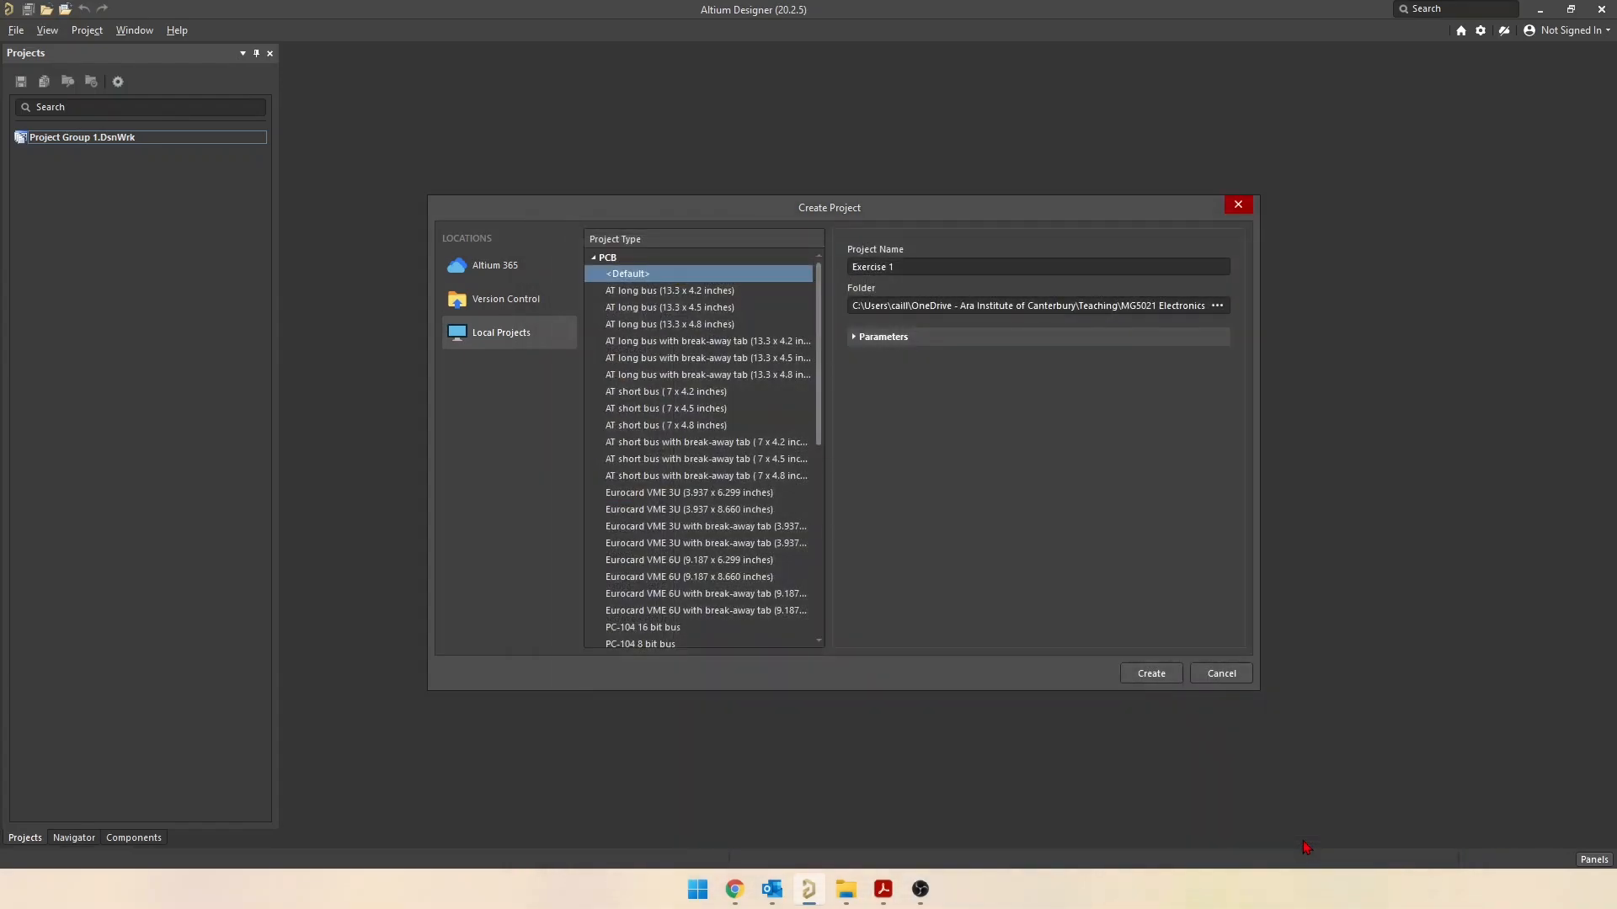
click(1155, 675)
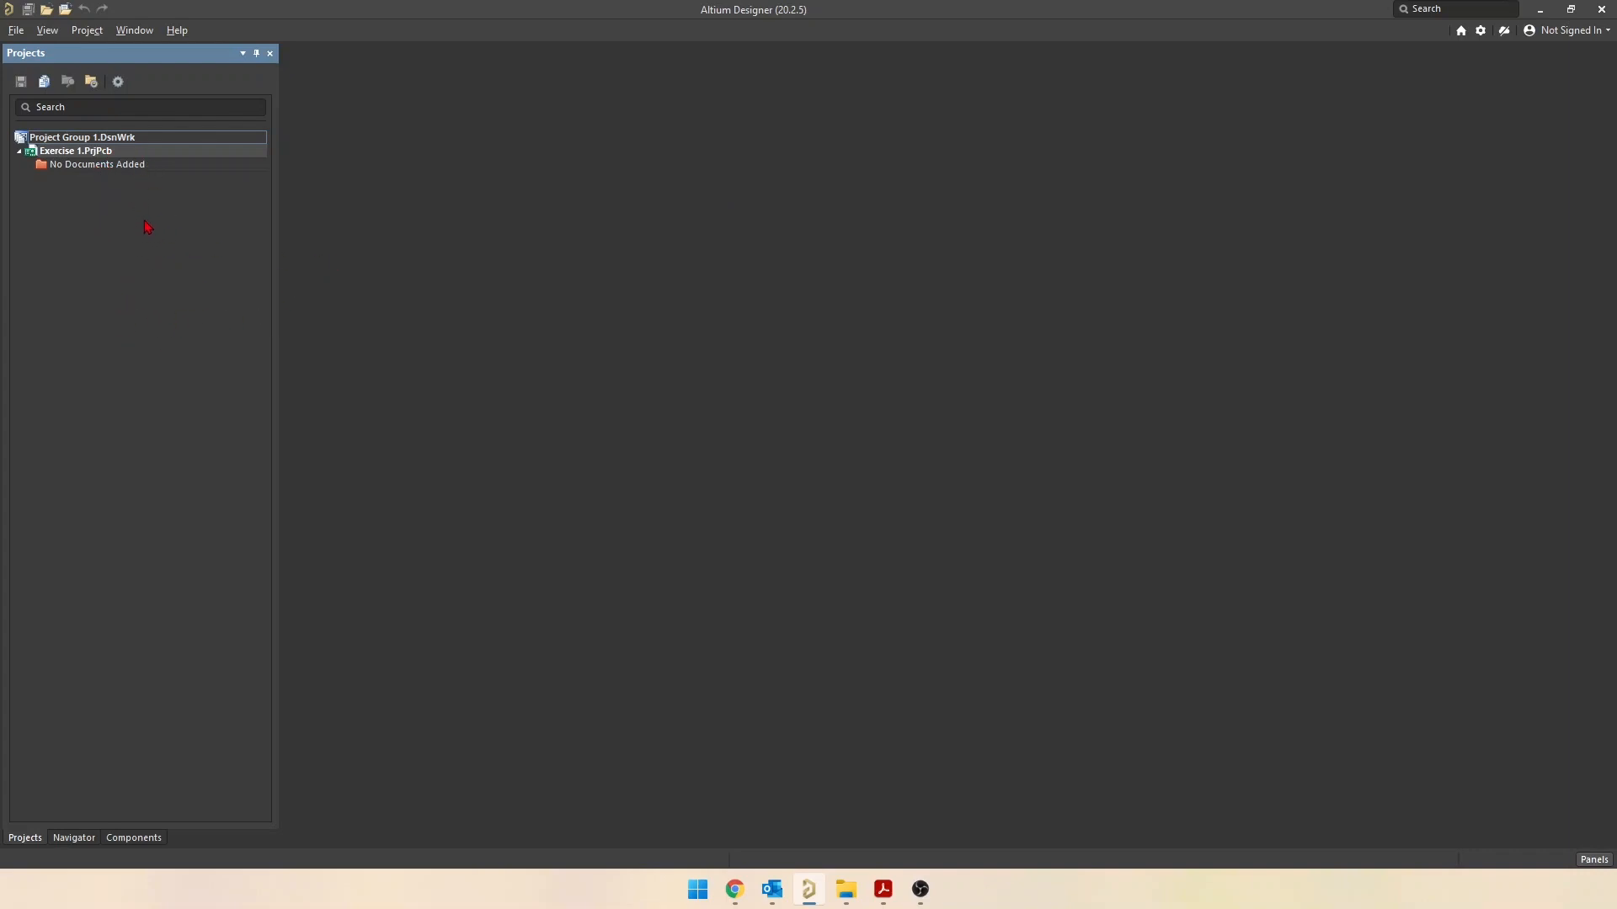
click(91, 154)
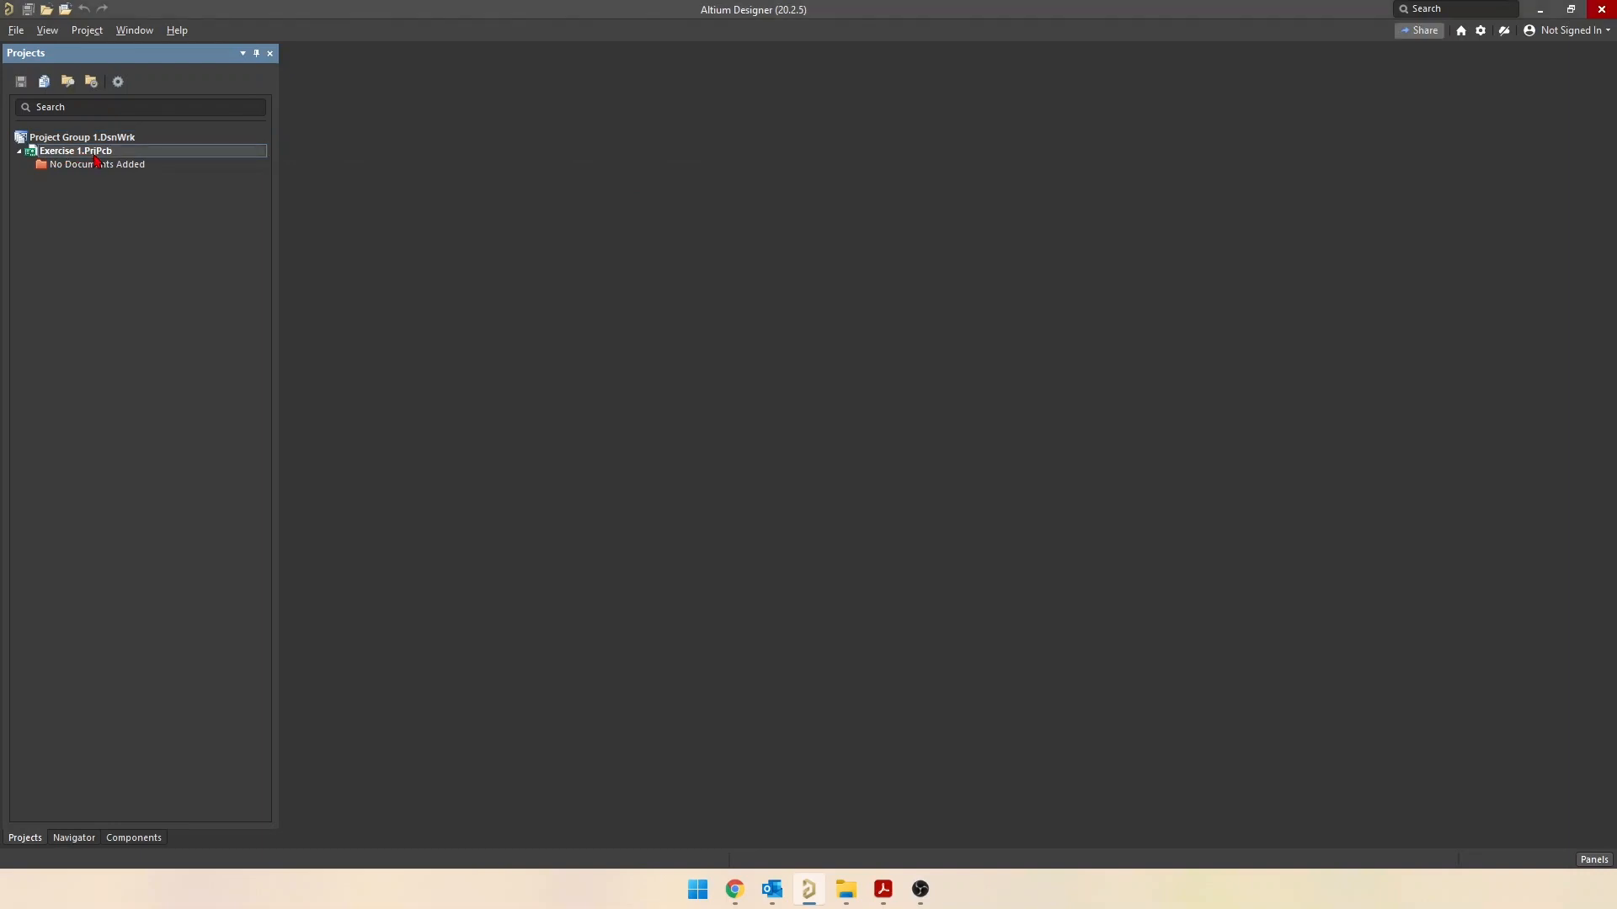
right_click(96, 160)
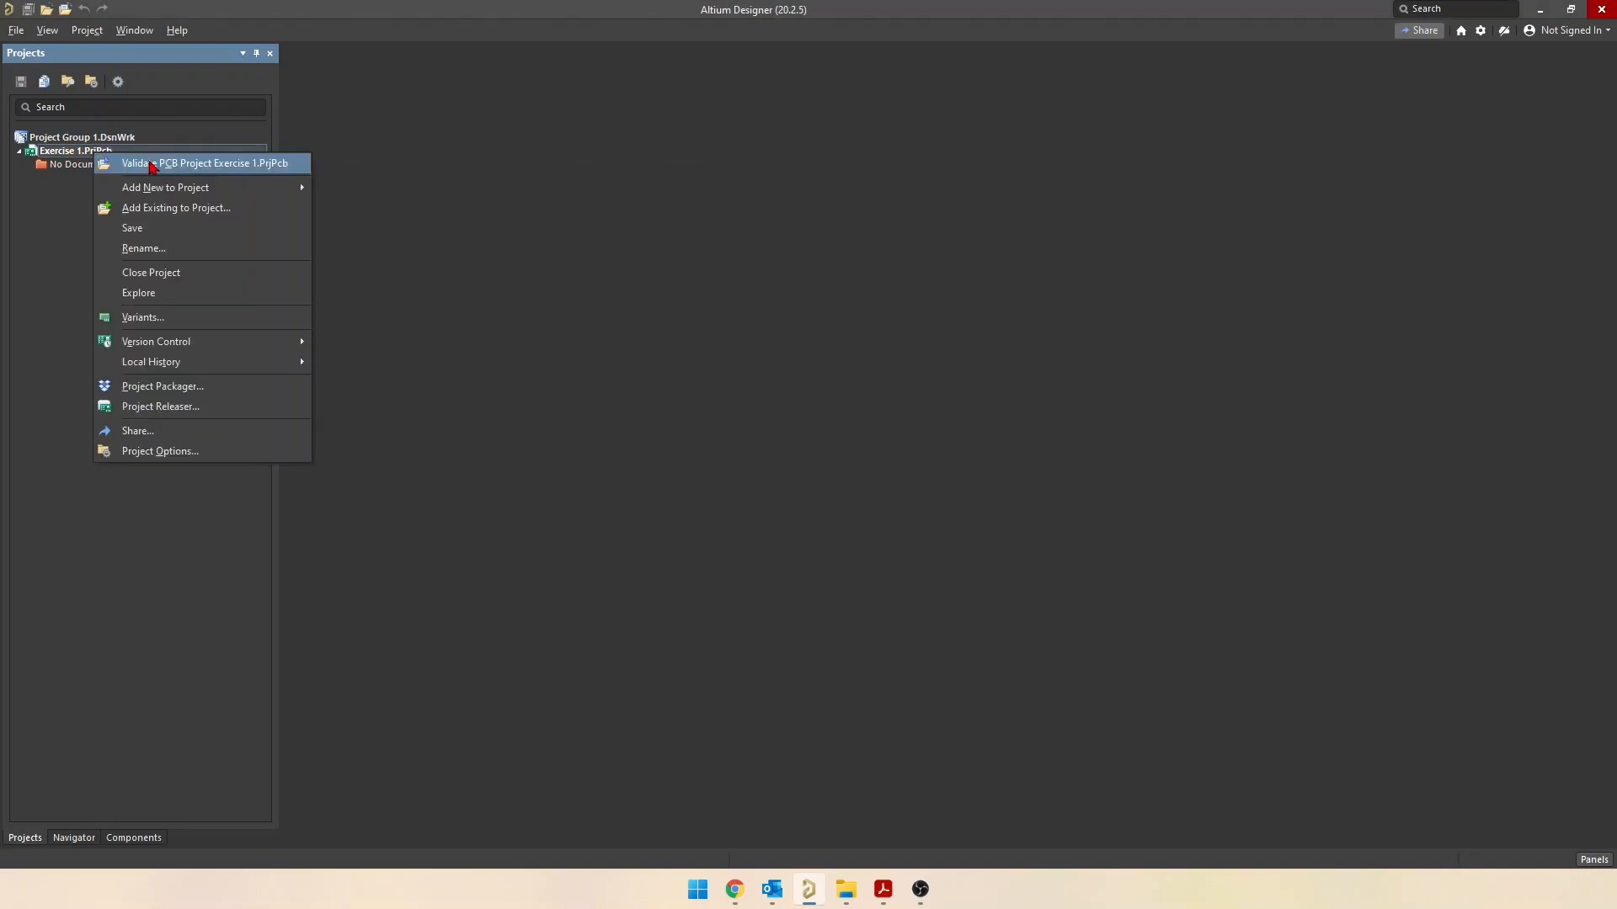
mouse_move(160, 187)
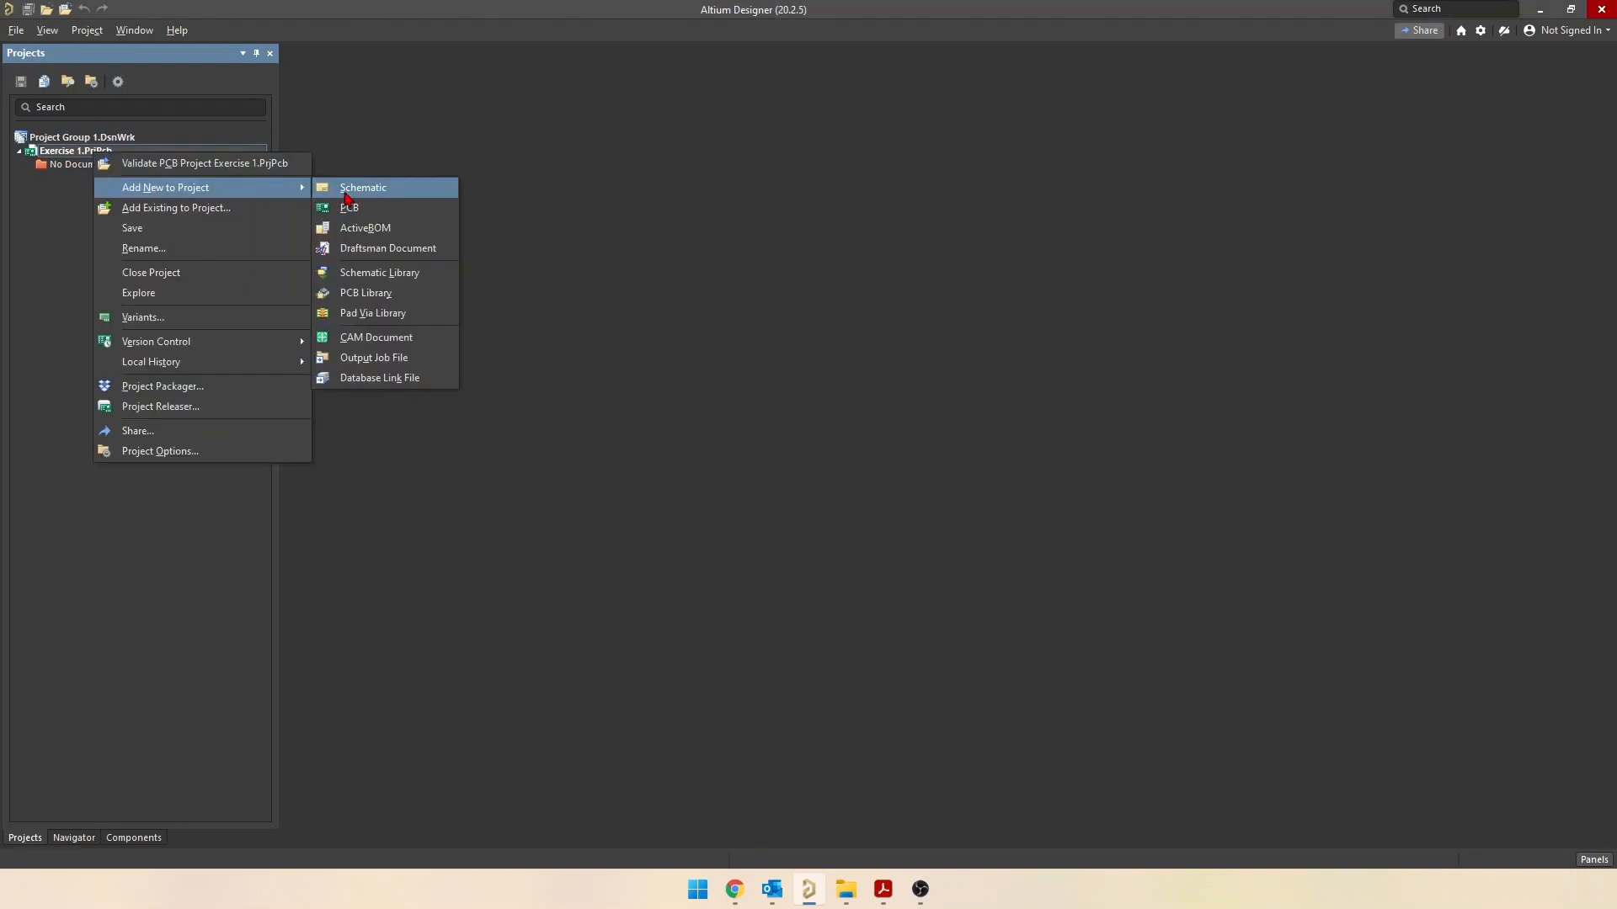
click(40, 236)
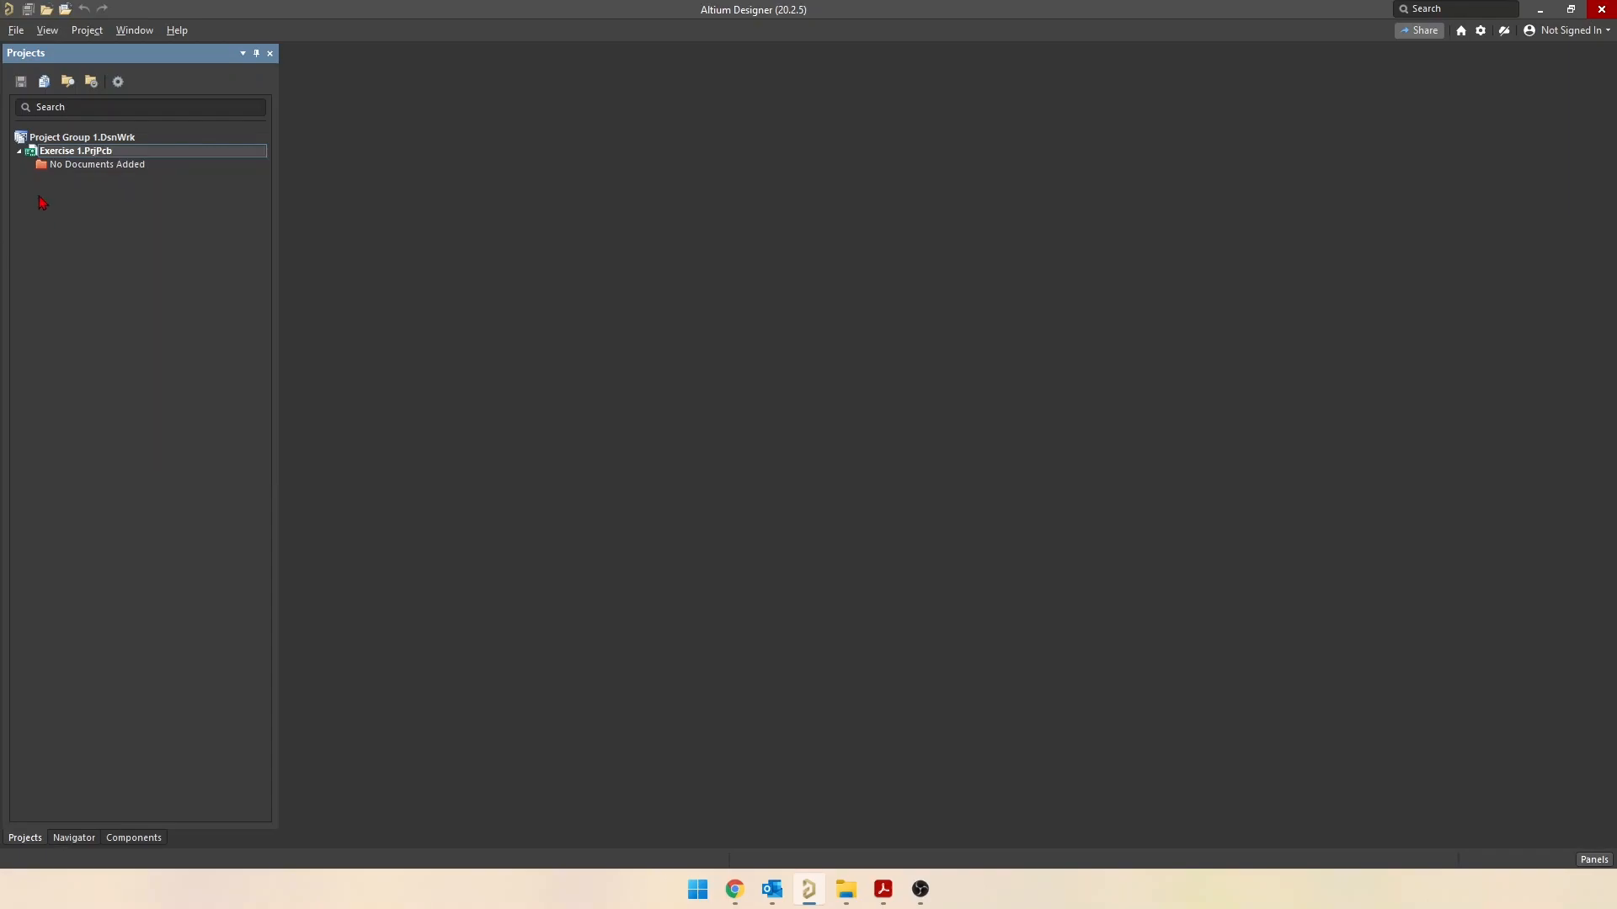
click(16, 31)
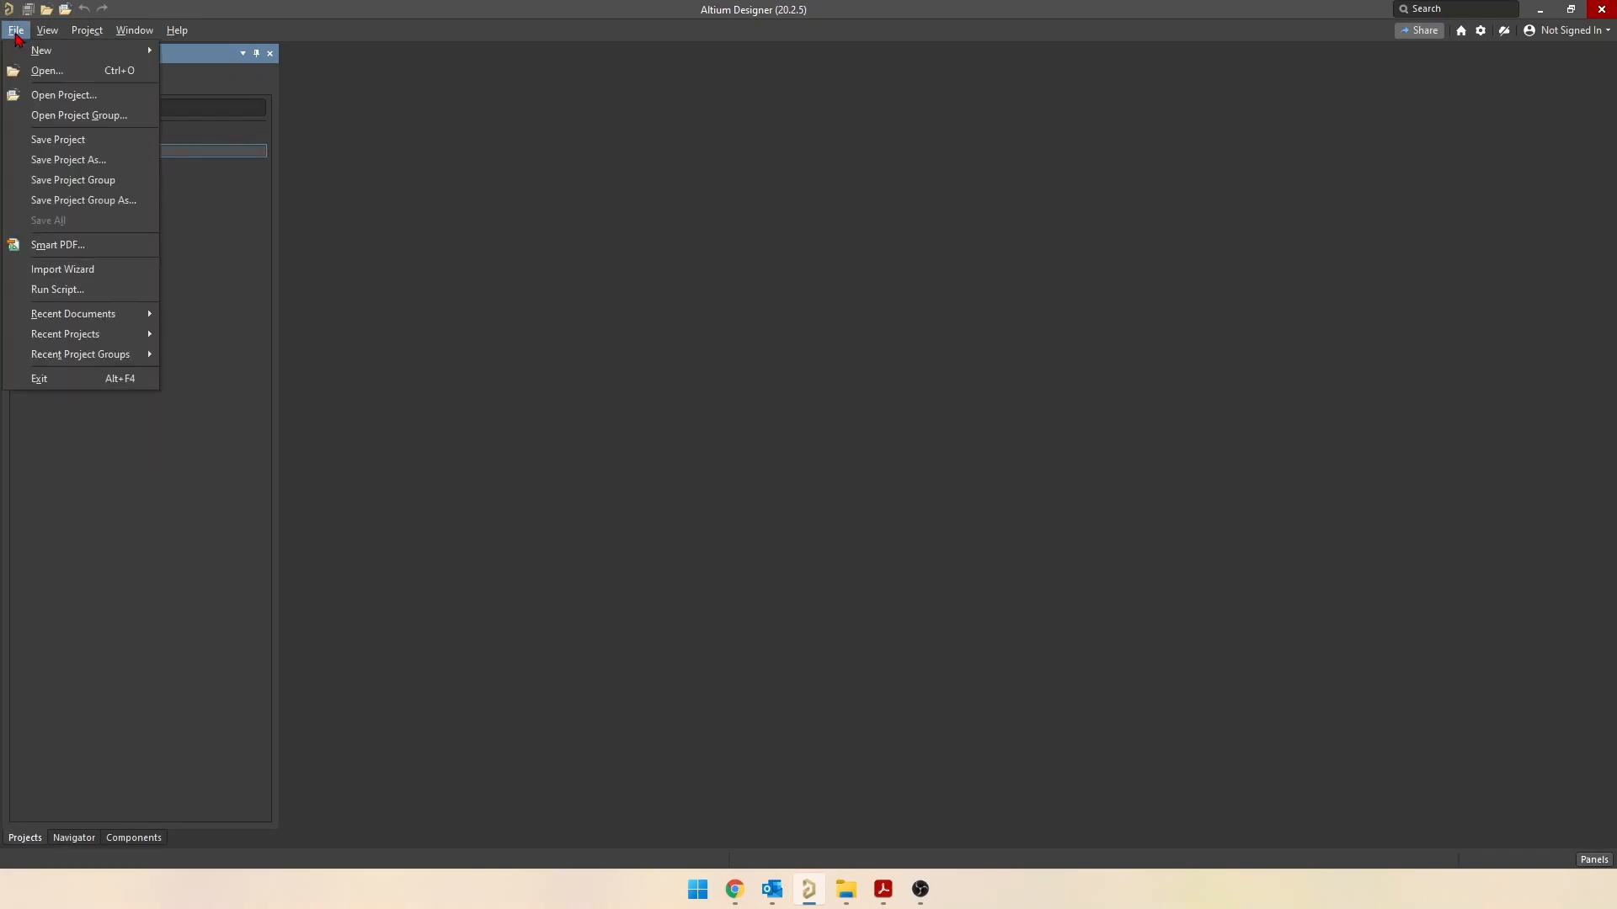
mouse_move(42, 51)
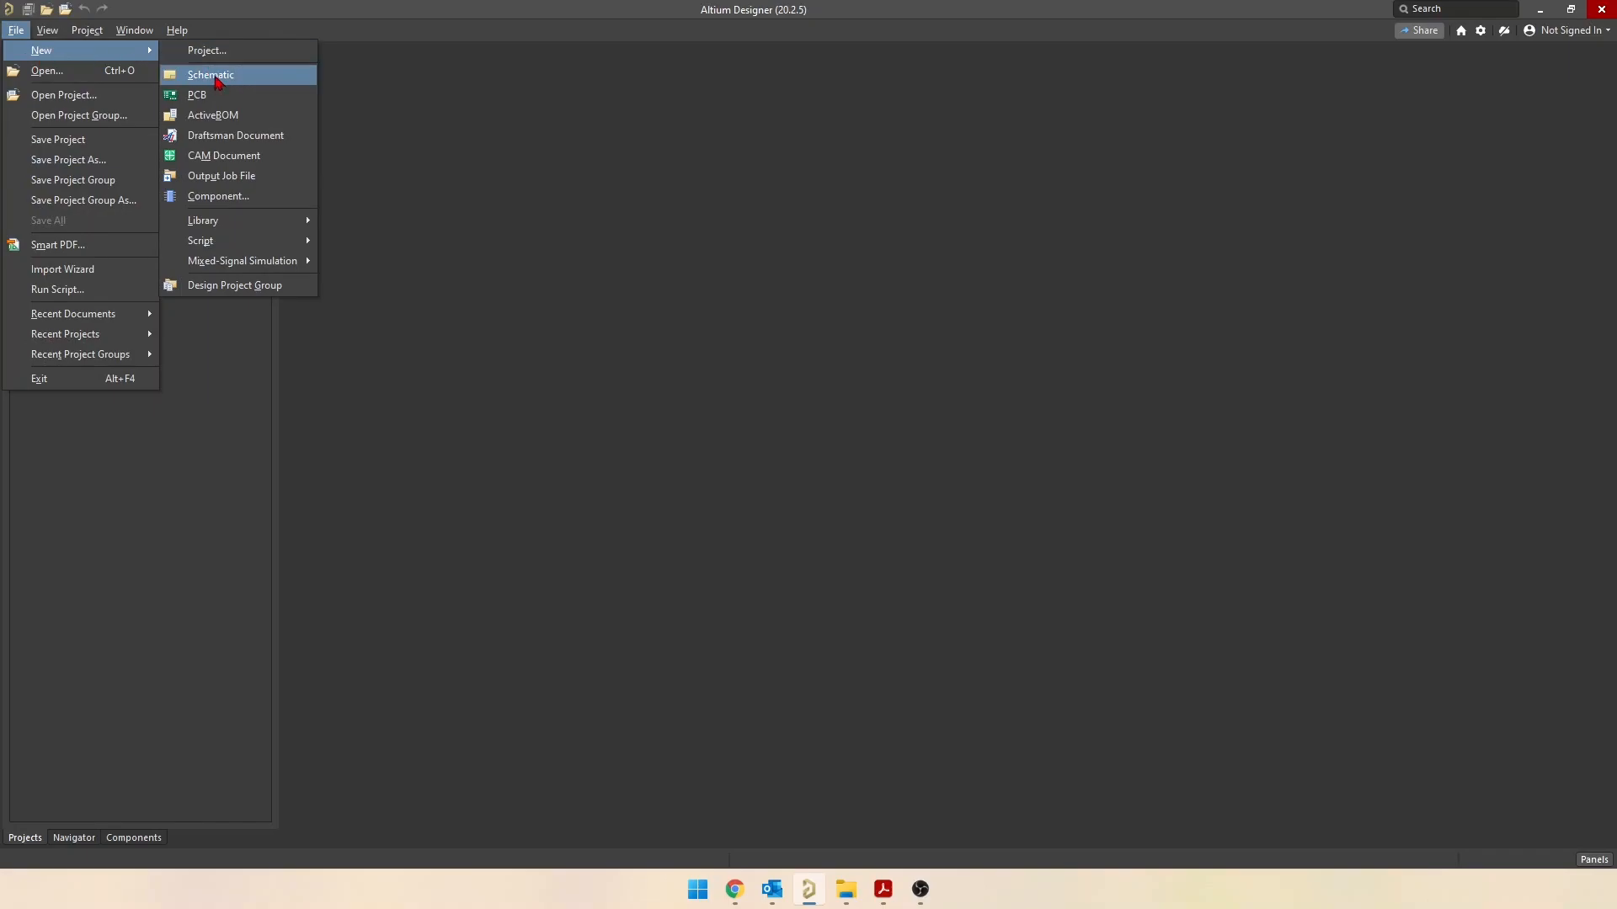
click(166, 418)
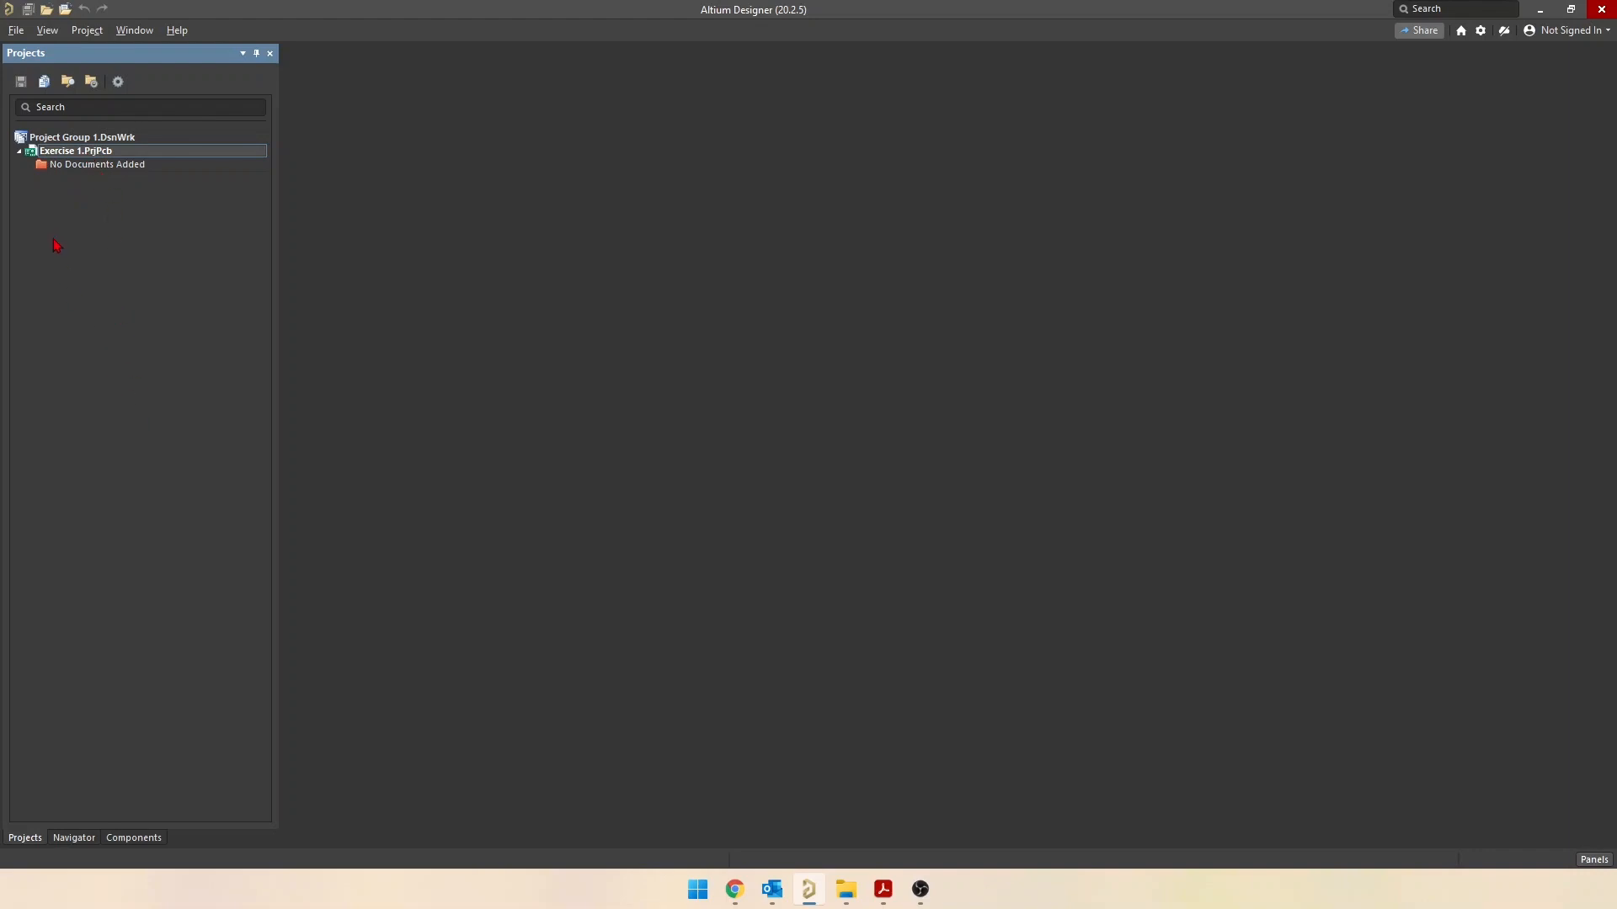
Add a new schematic document to the Exercise 1 project
right_click(72, 157)
mouse_move(179, 187)
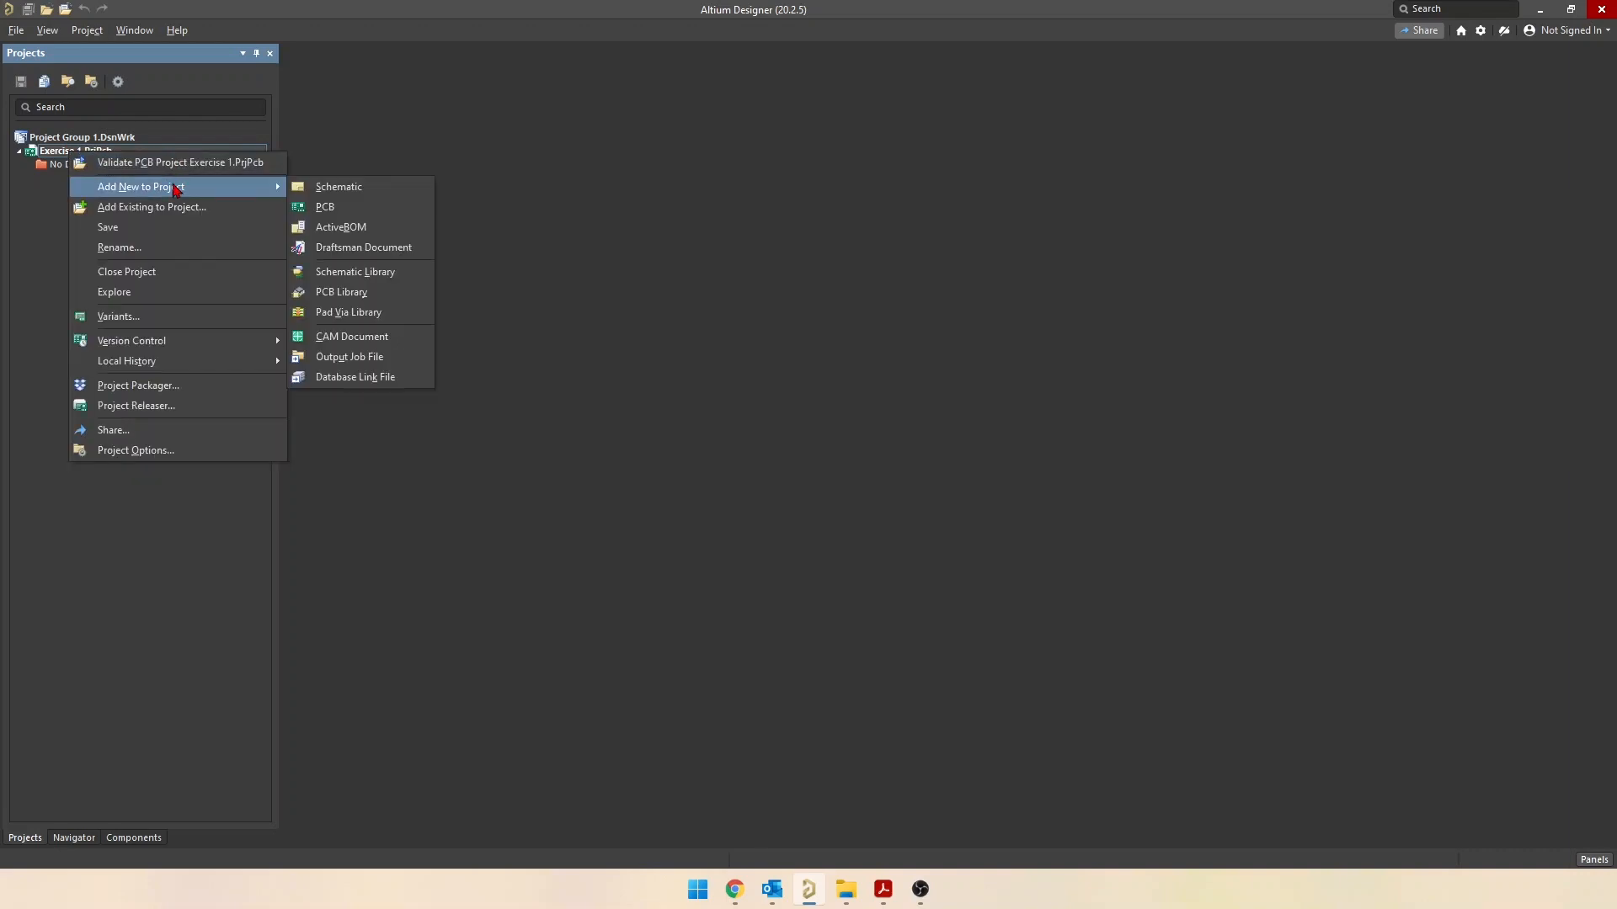
click(314, 187)
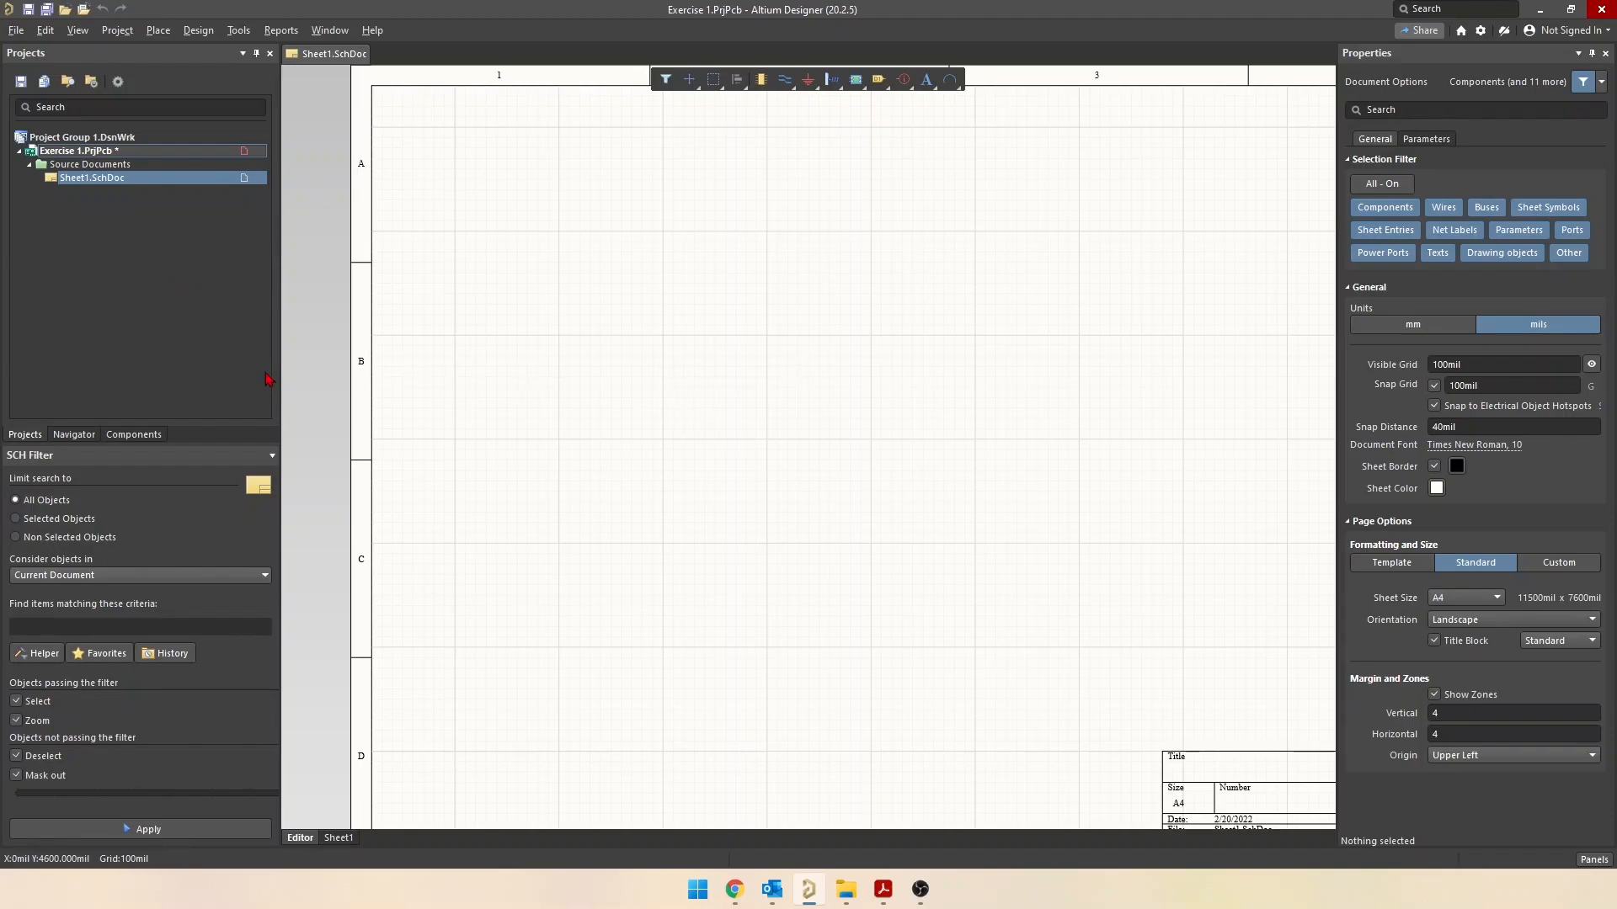
right_drag(905, 493, 815, 519)
middle_drag(815, 519, 813, 516)
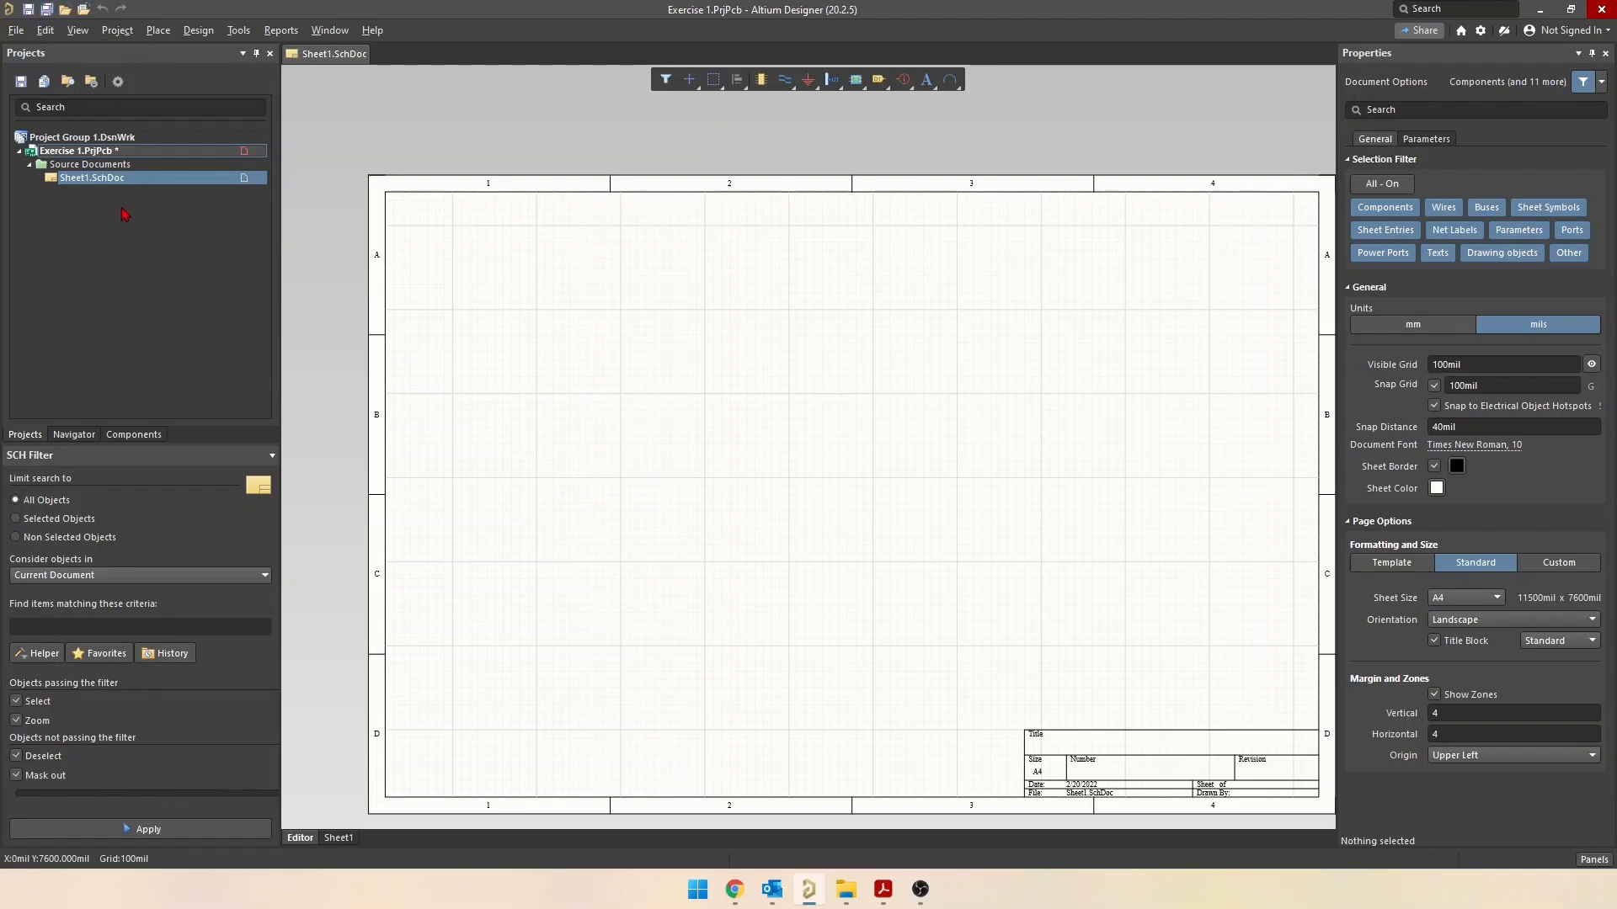
Save the new schematic sheet as "Exercise 1" in the Exercise 1 project folder, in Advanced Schematic binary (*.SchDoc) format
click(98, 182)
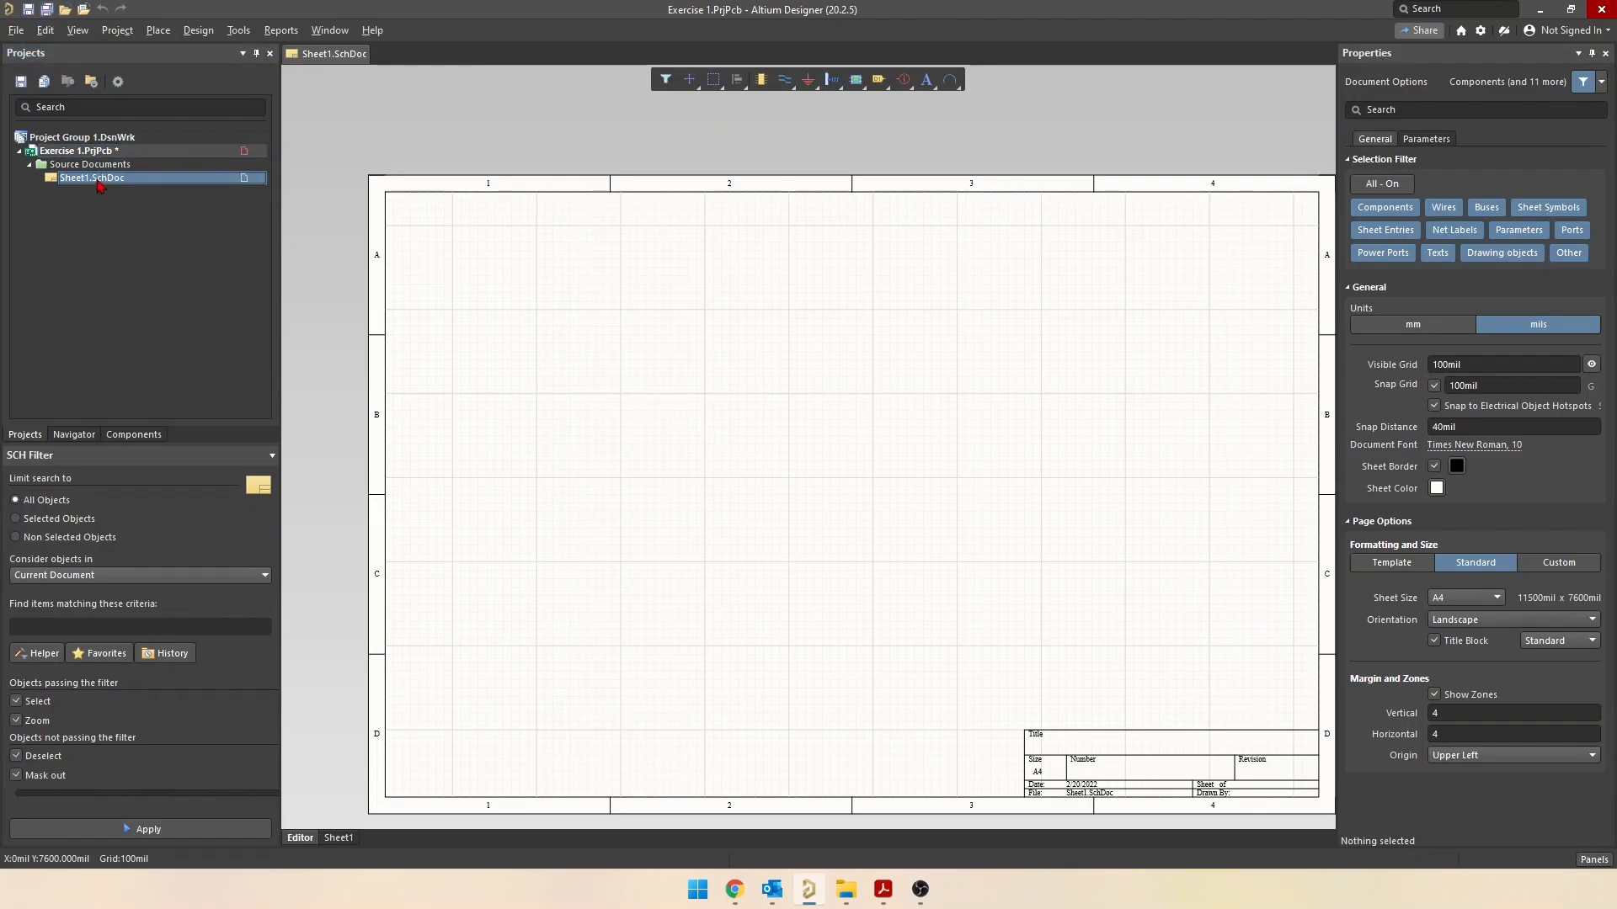
click(16, 30)
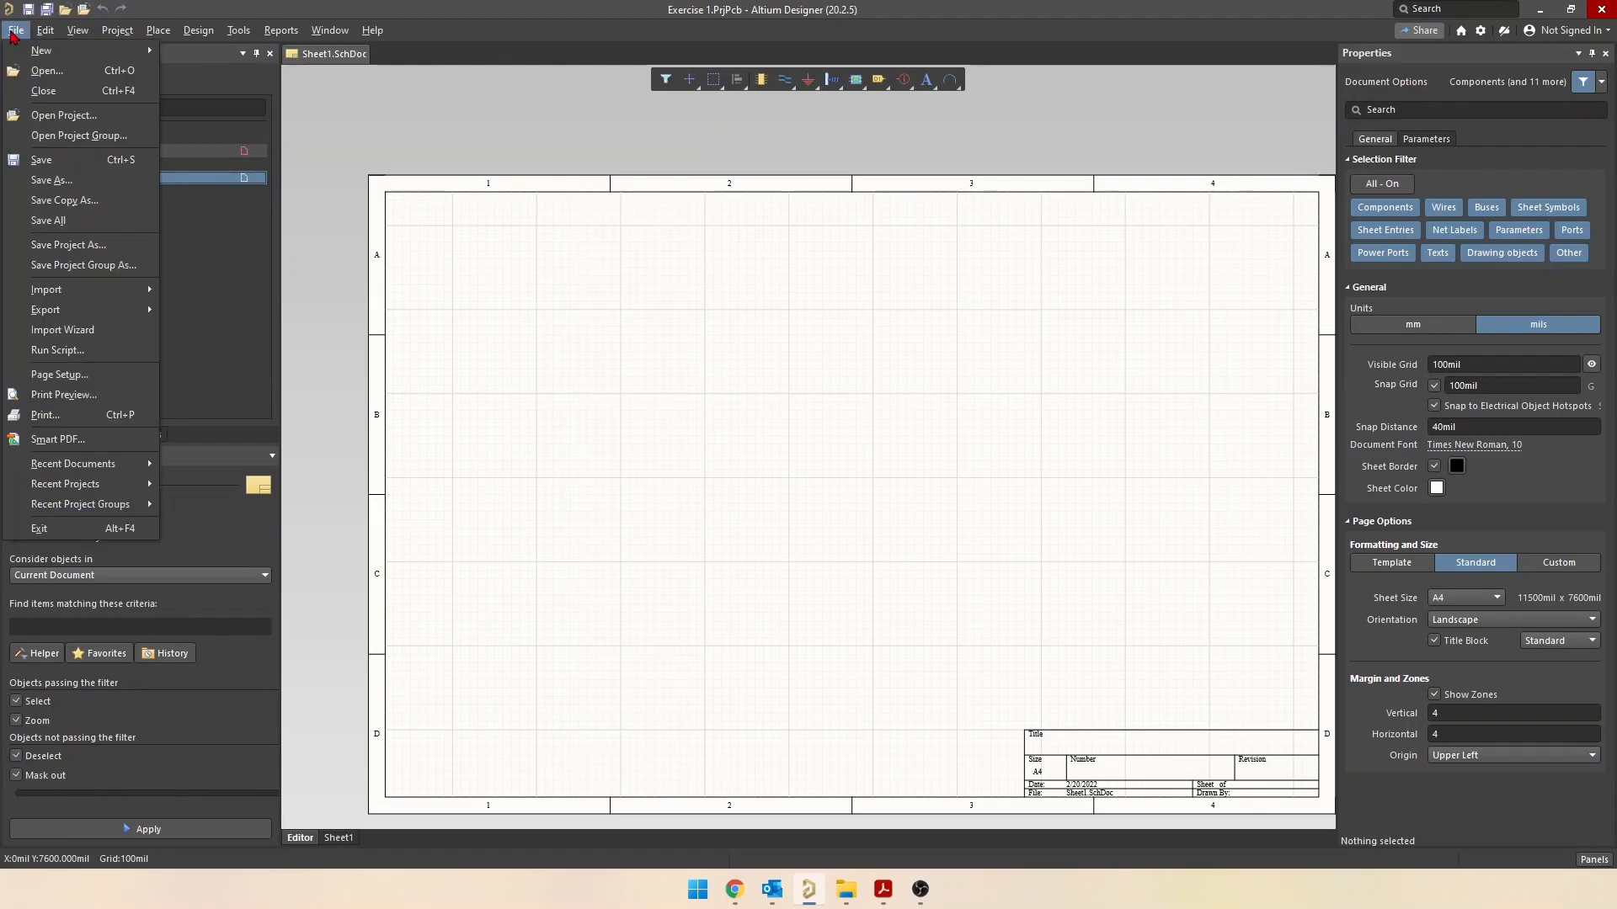
click(47, 178)
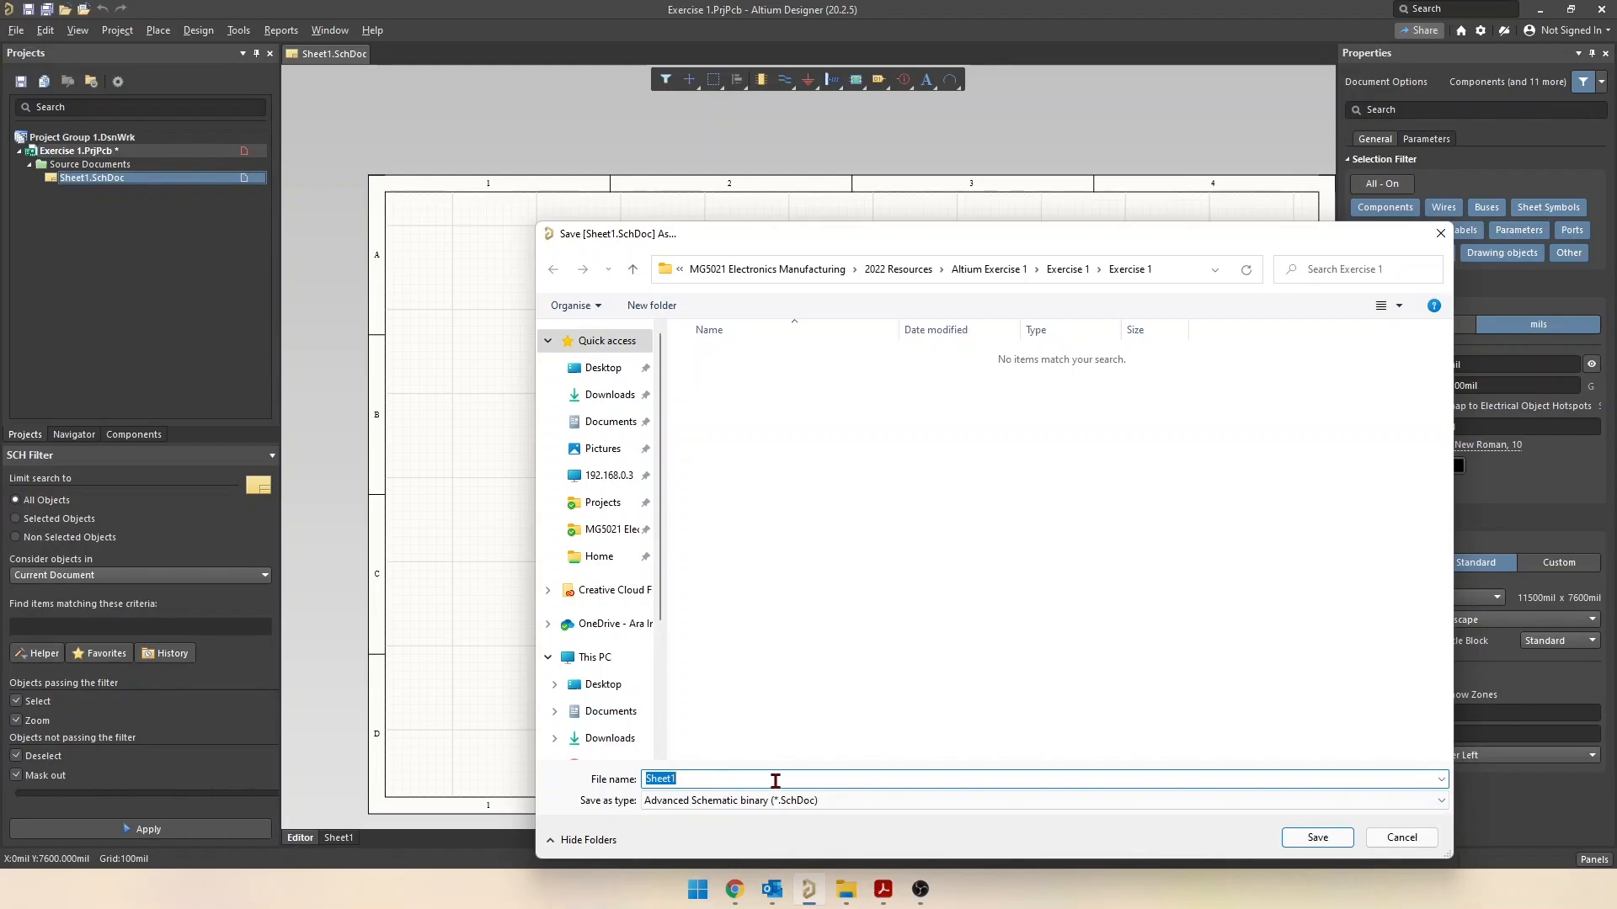
text(Exercise)
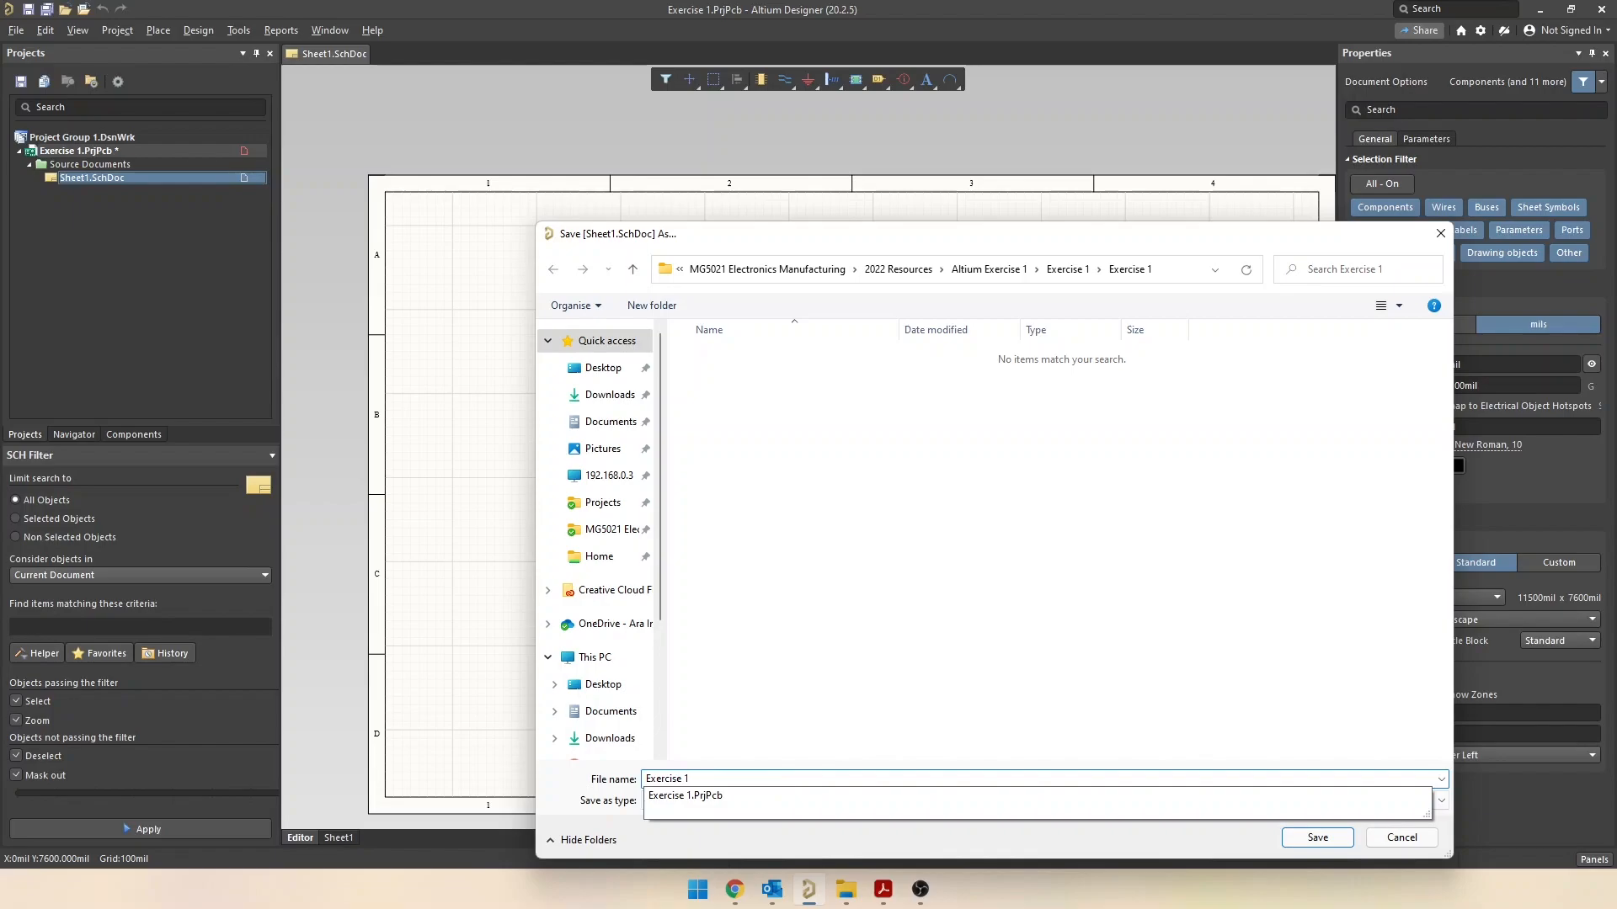
click(807, 717)
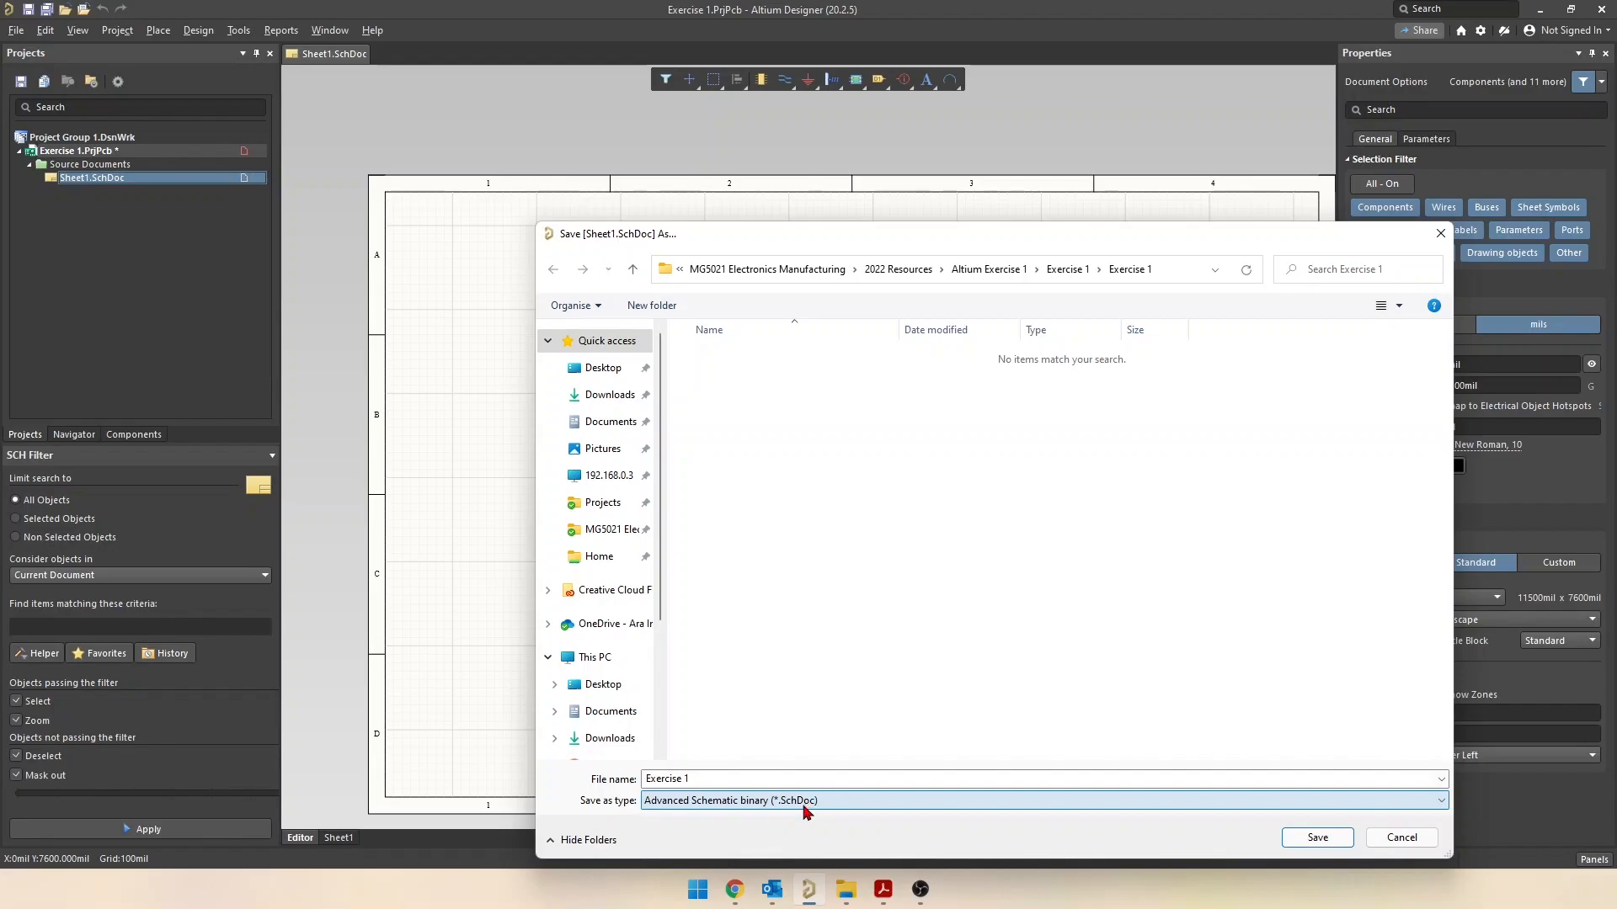
click(1349, 842)
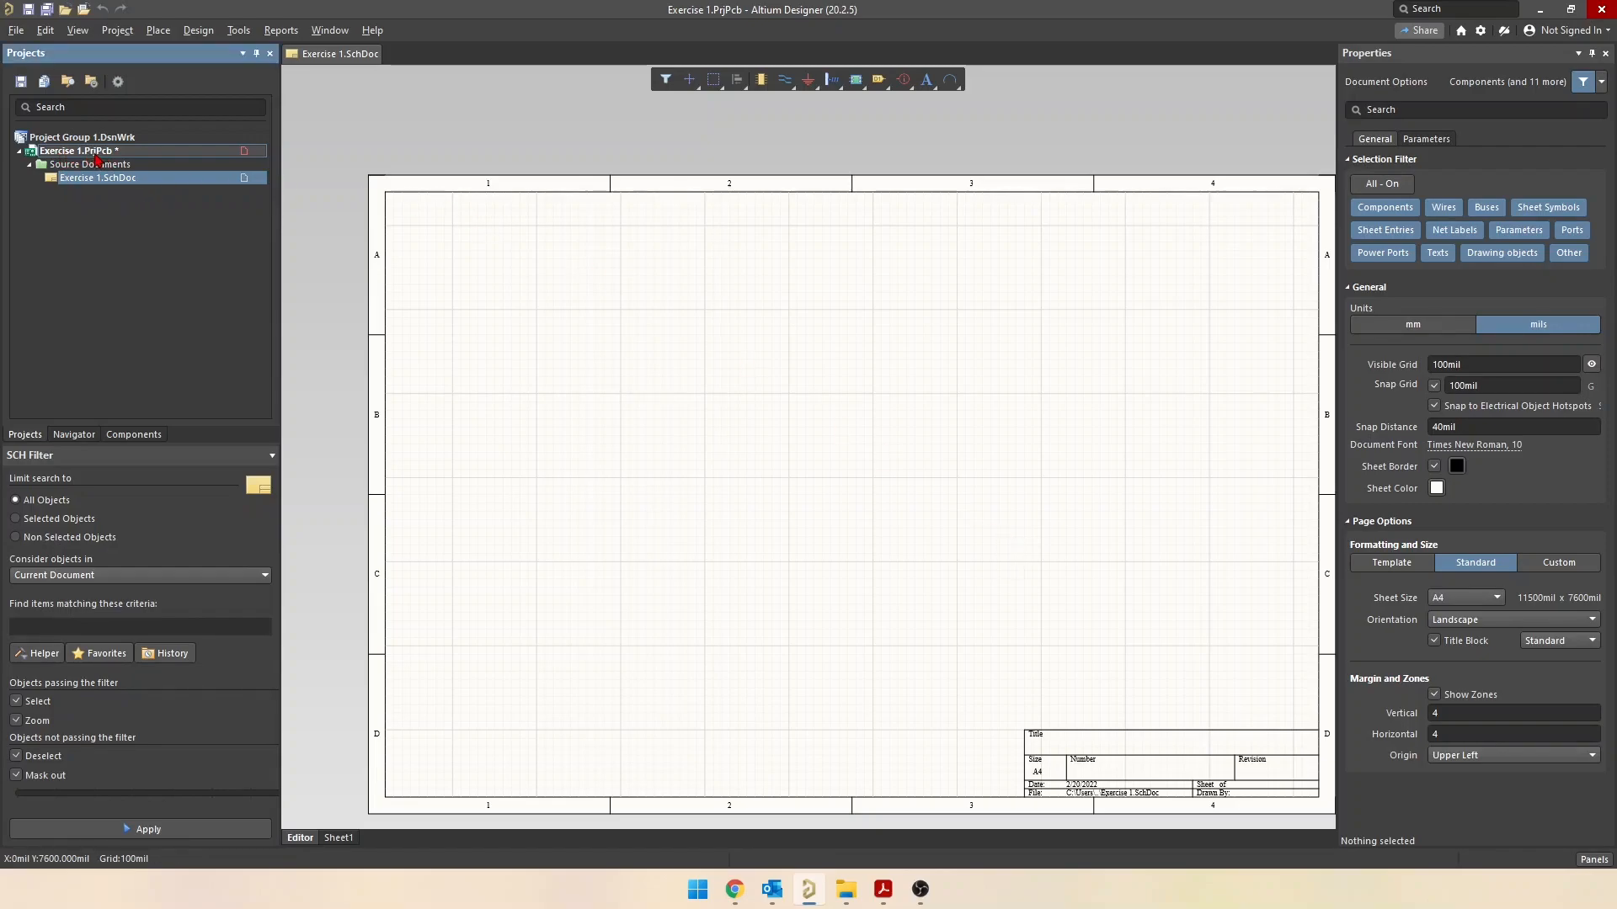
Save the Exercise 1.PrjPcb project with its schematic included
click(16, 31)
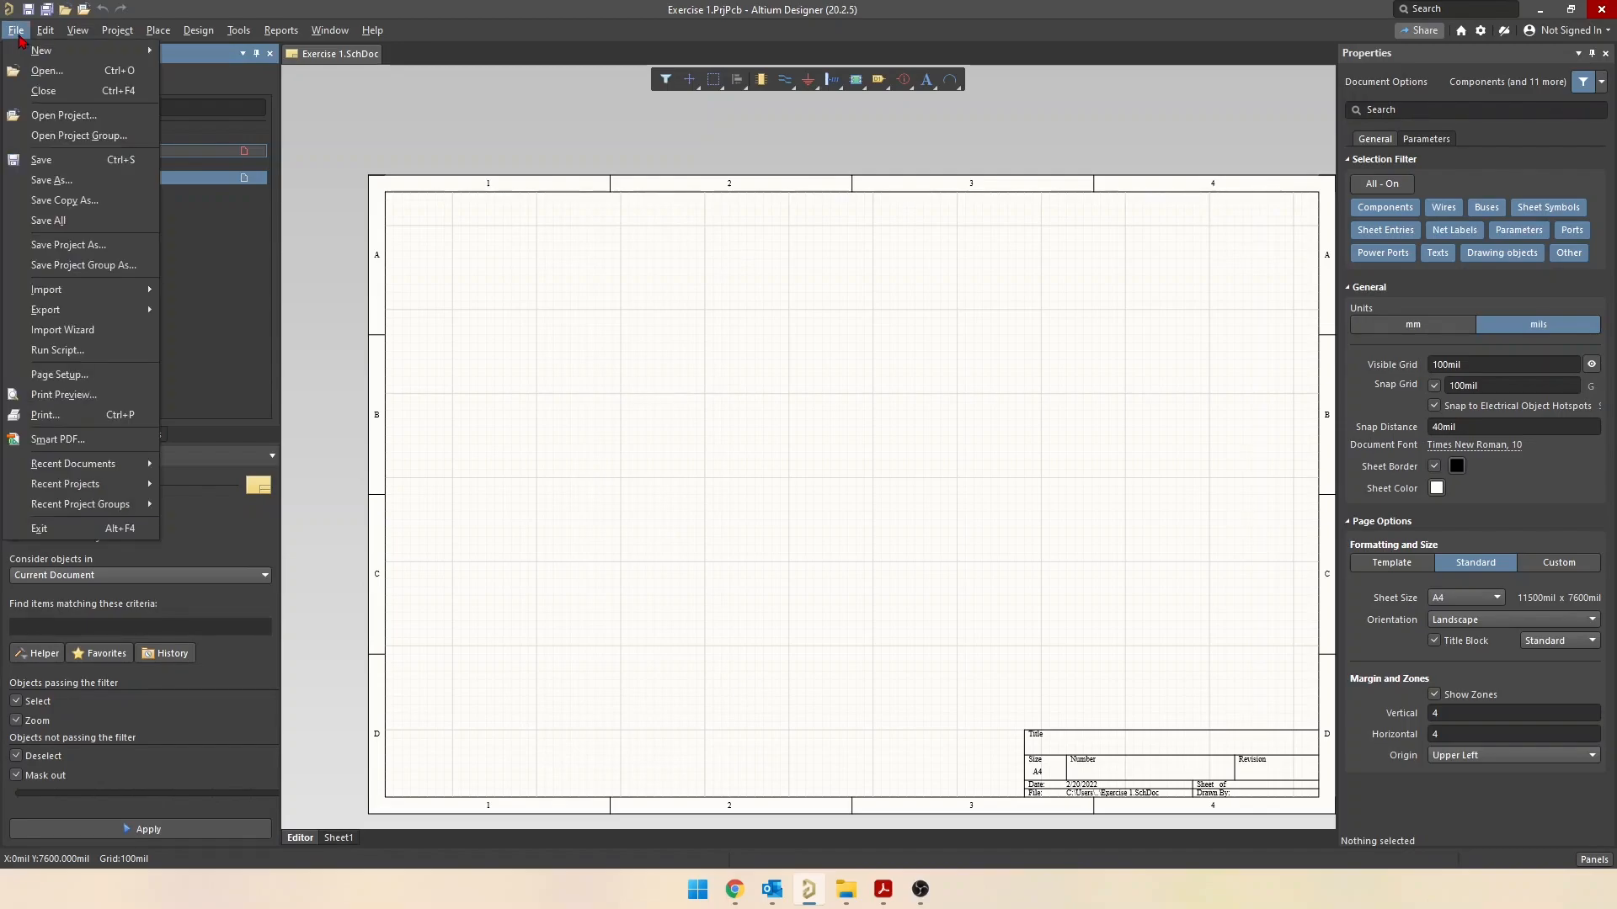
click(95, 164)
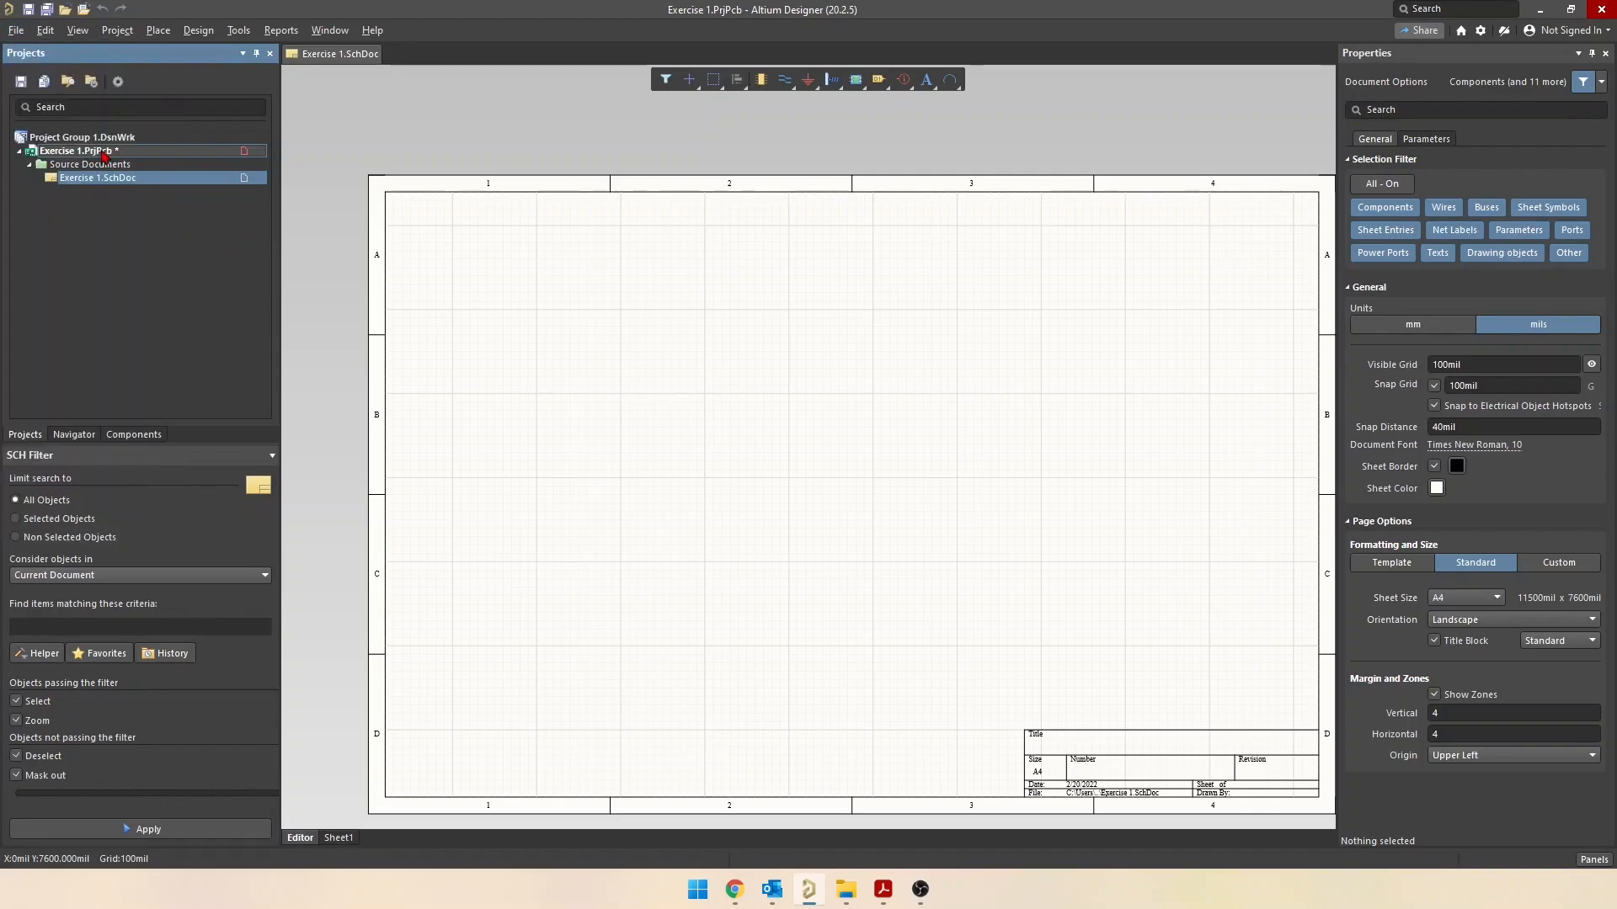
click(8, 31)
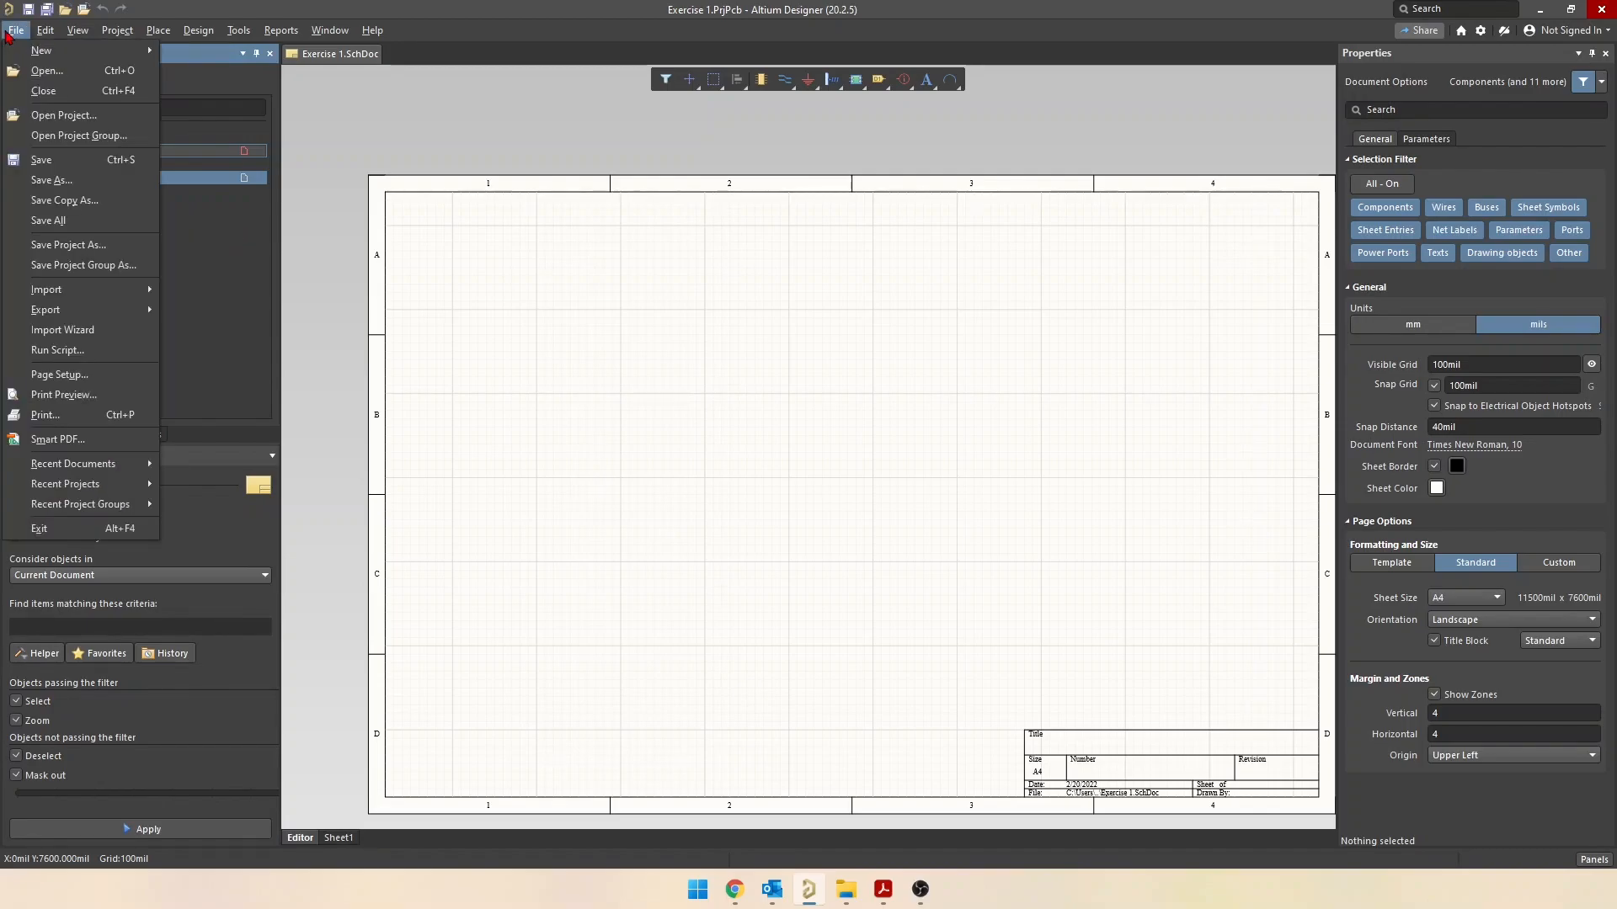
click(23, 164)
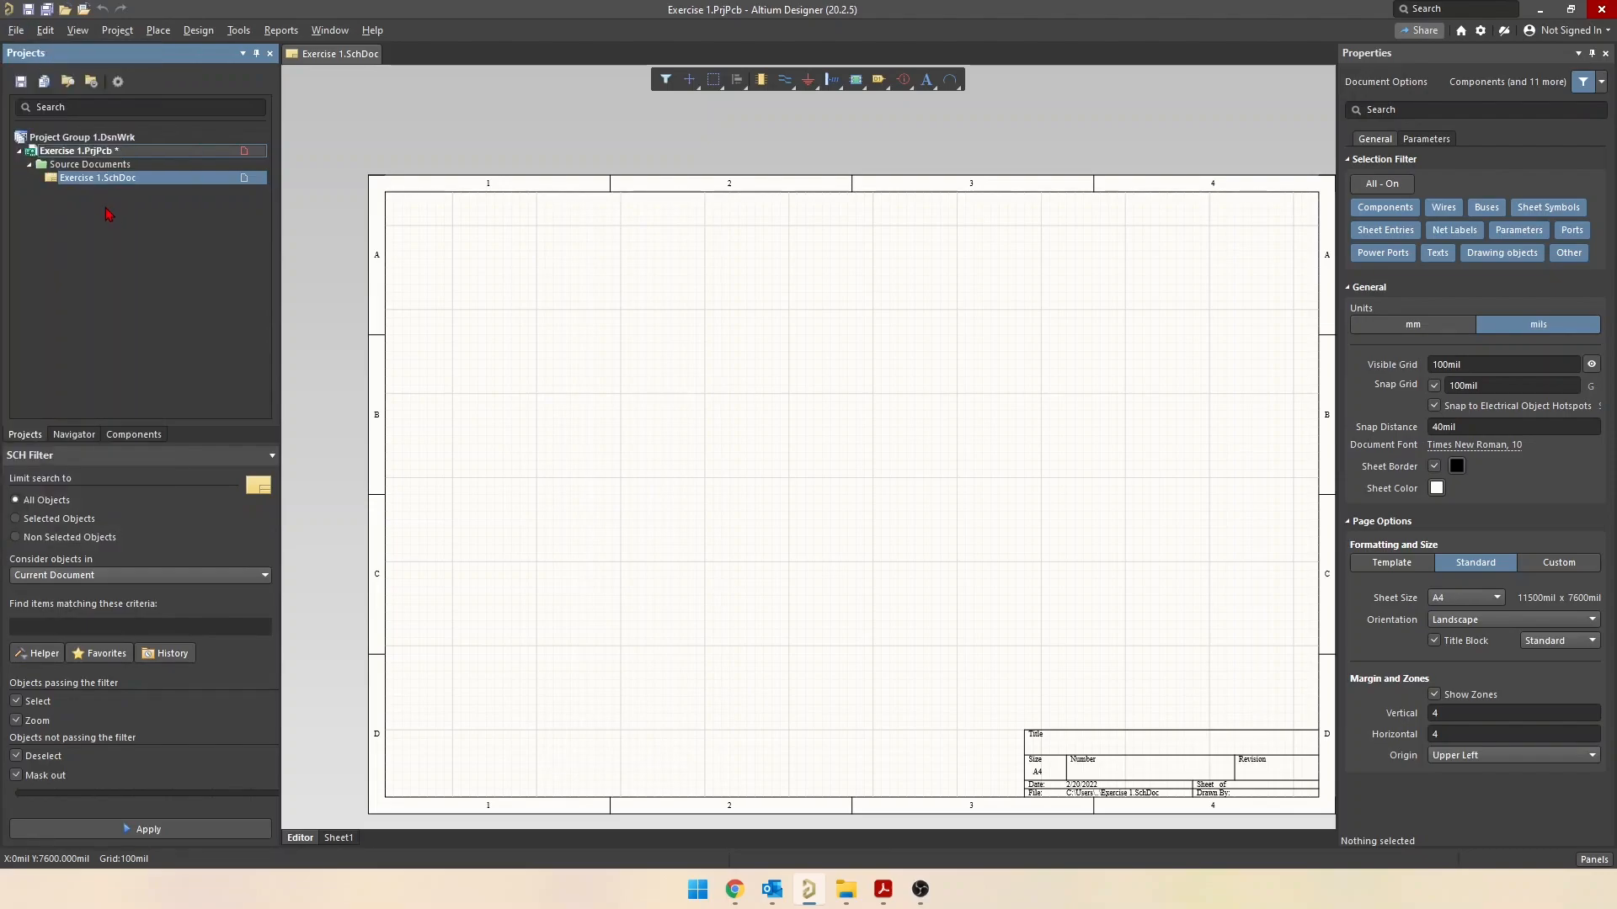
right_click(86, 155)
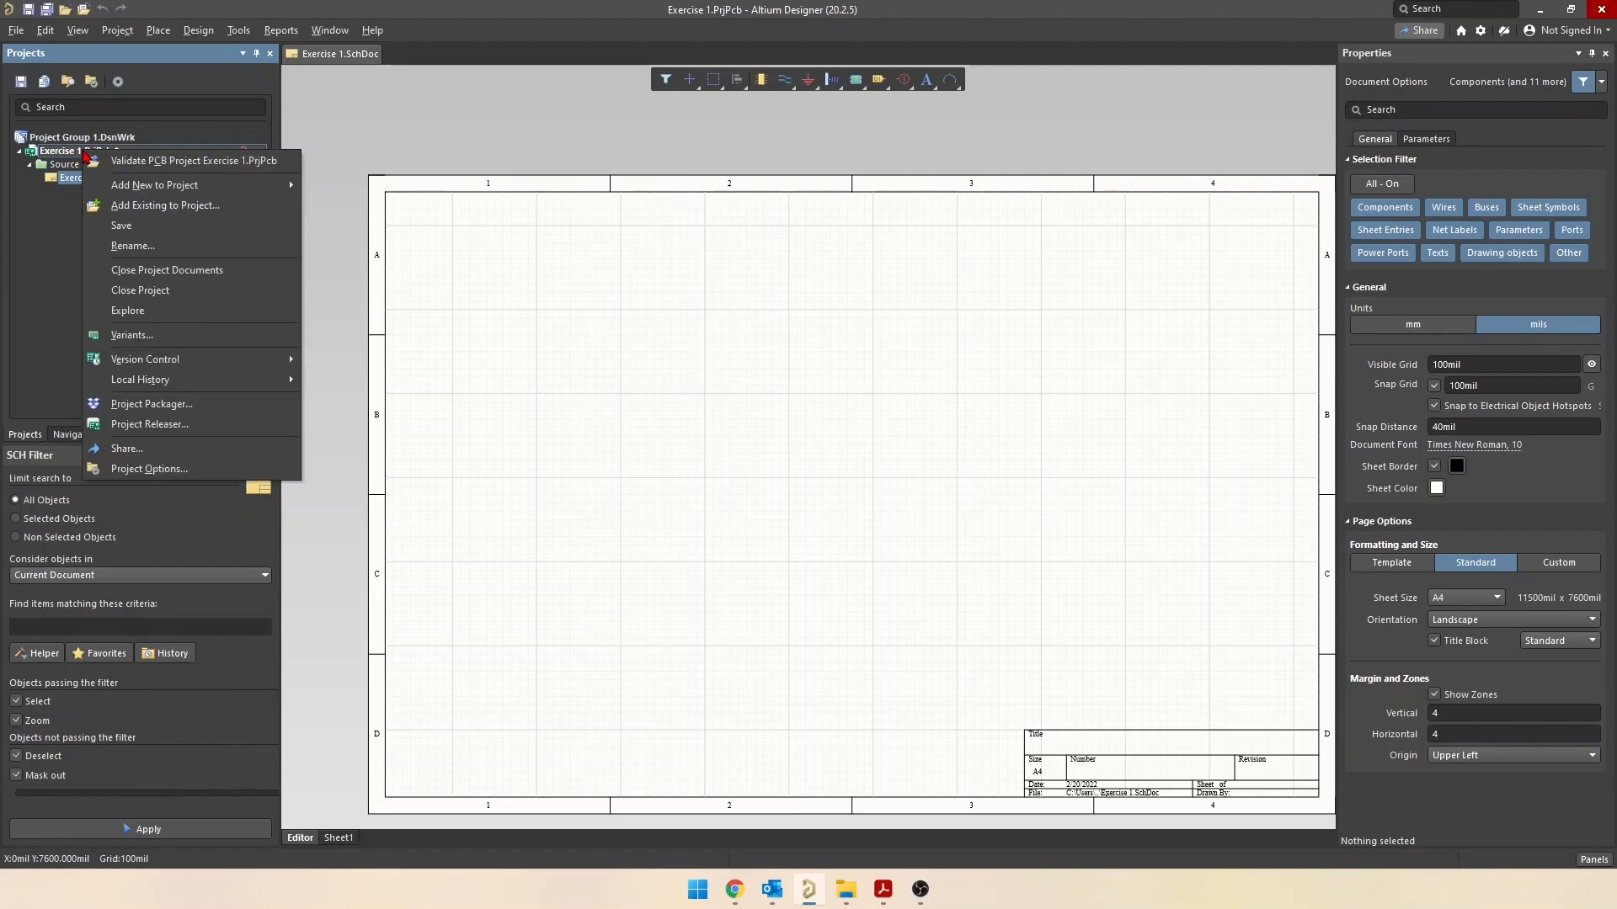
click(118, 226)
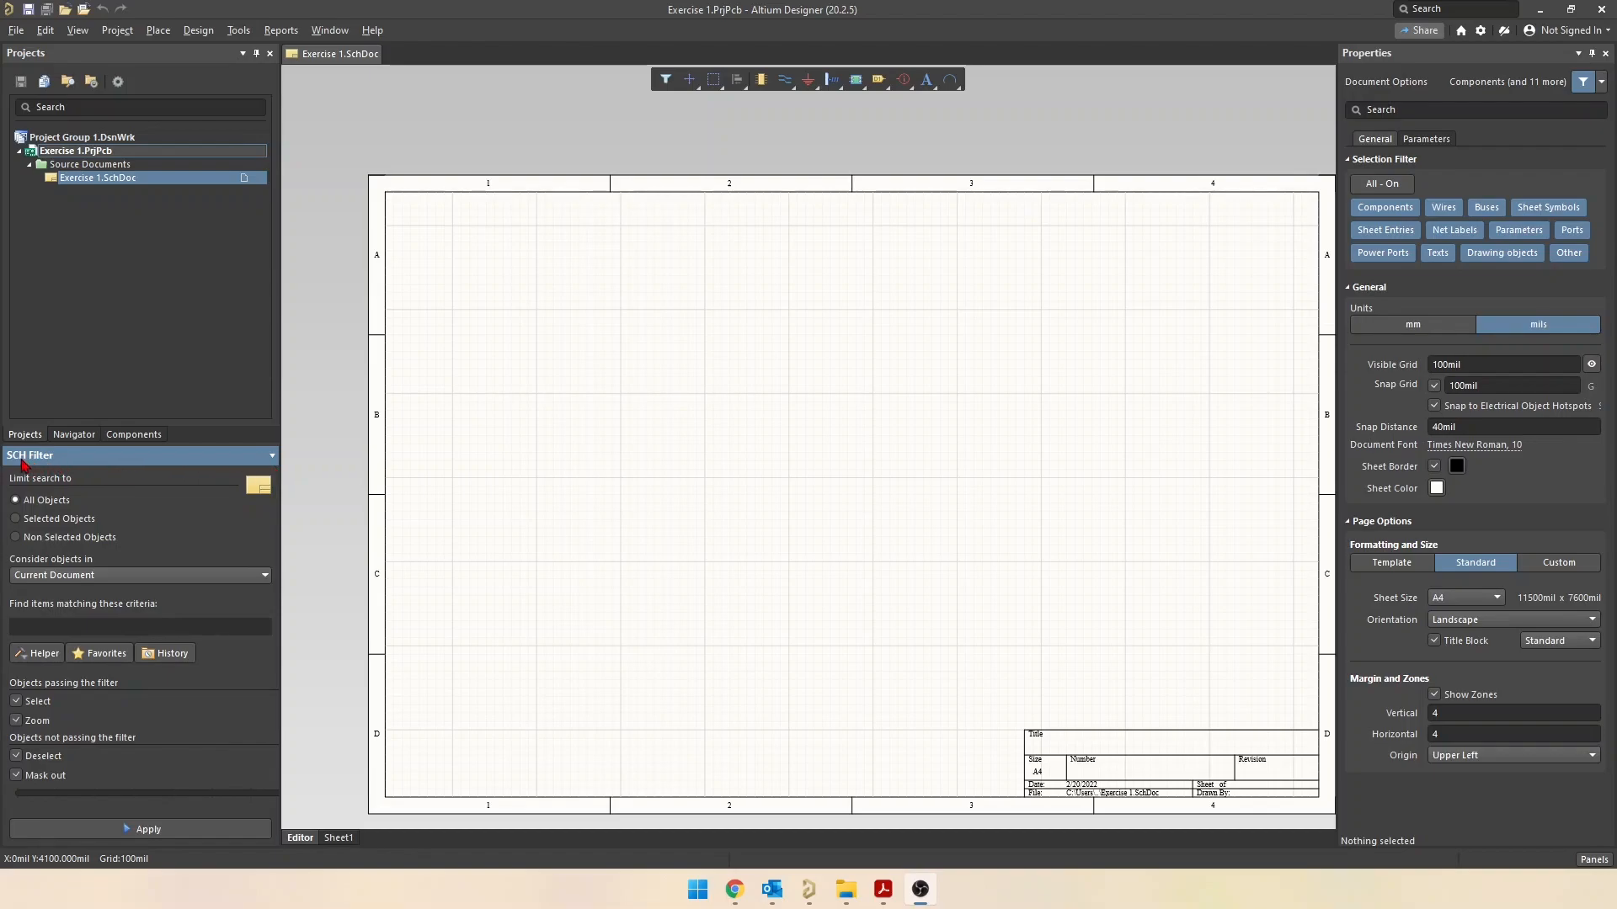
Close the SCH Filter panel below the Projects panel
click(81, 827)
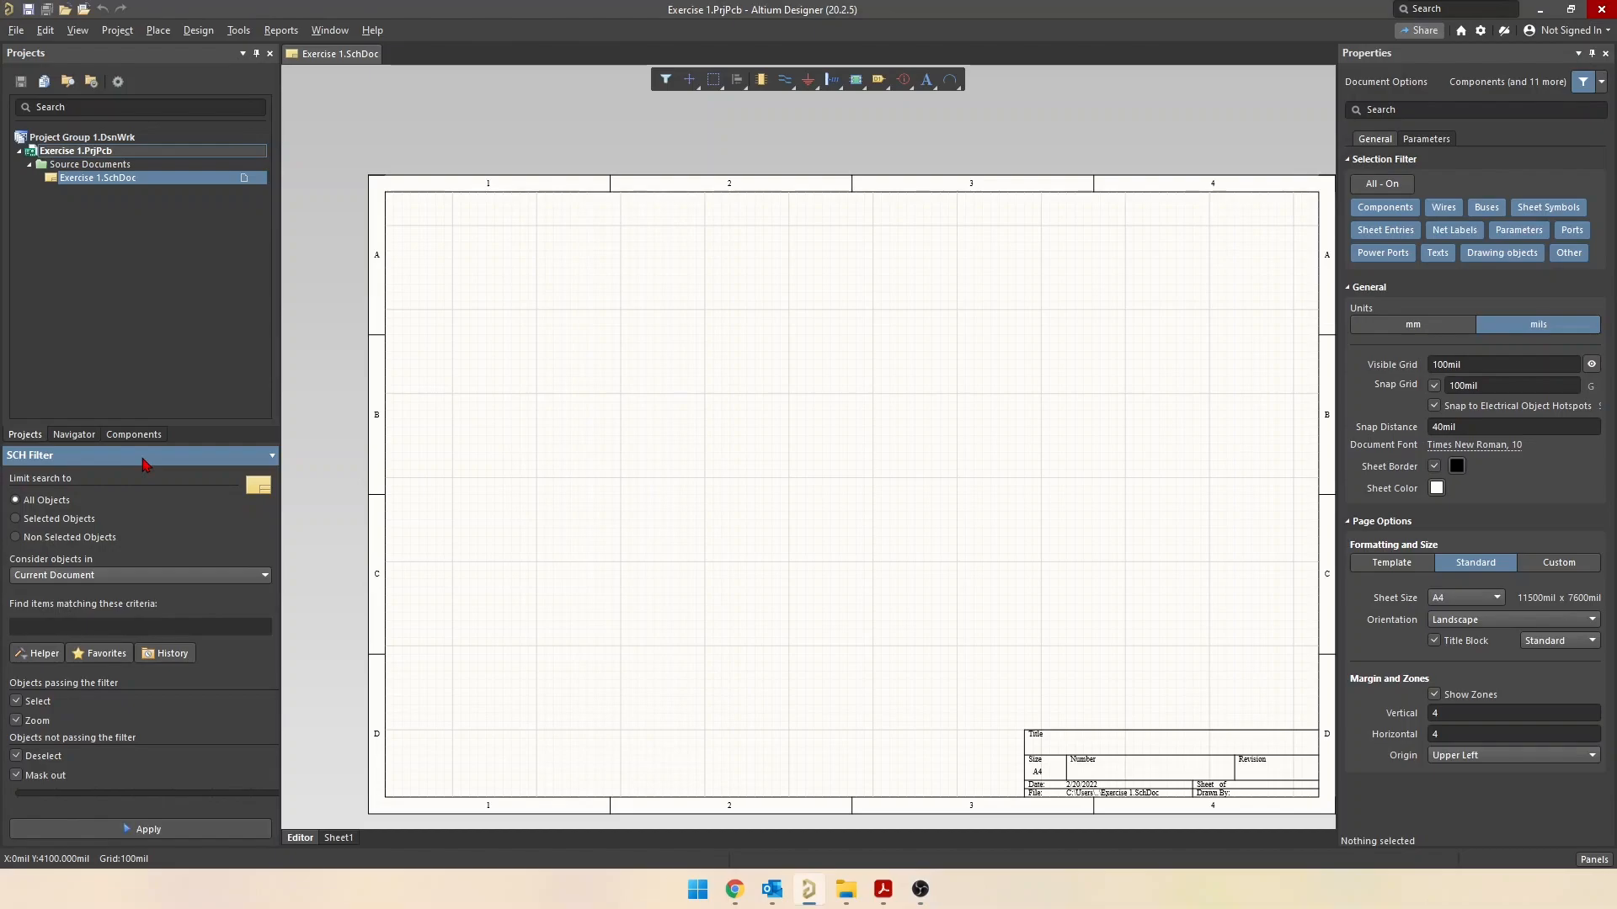
right_click(64, 459)
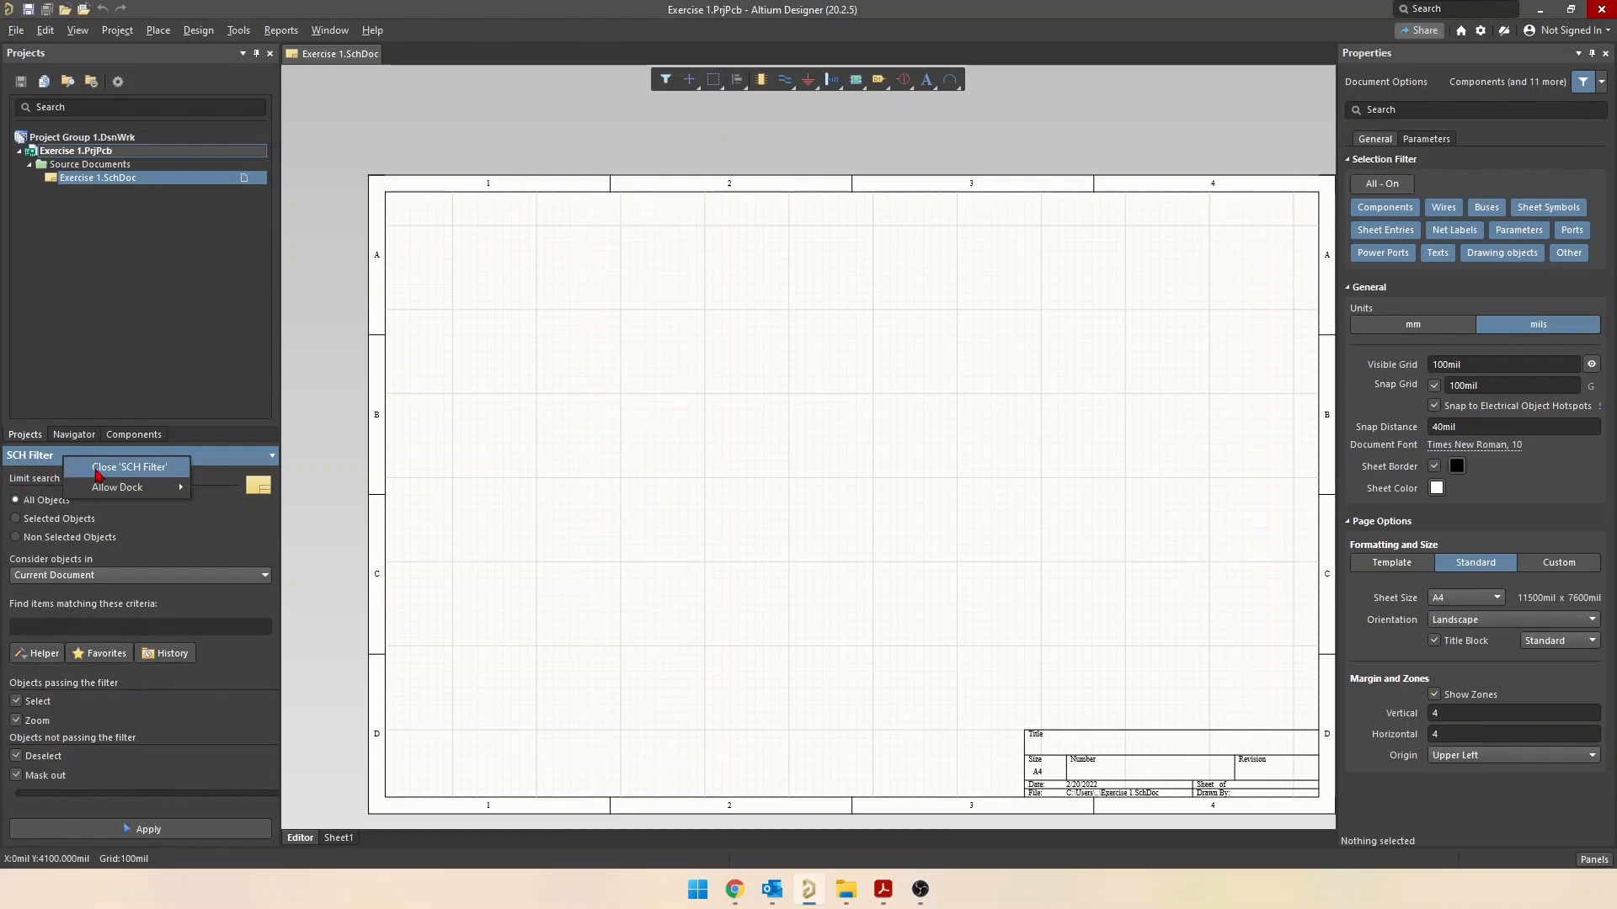
click(98, 469)
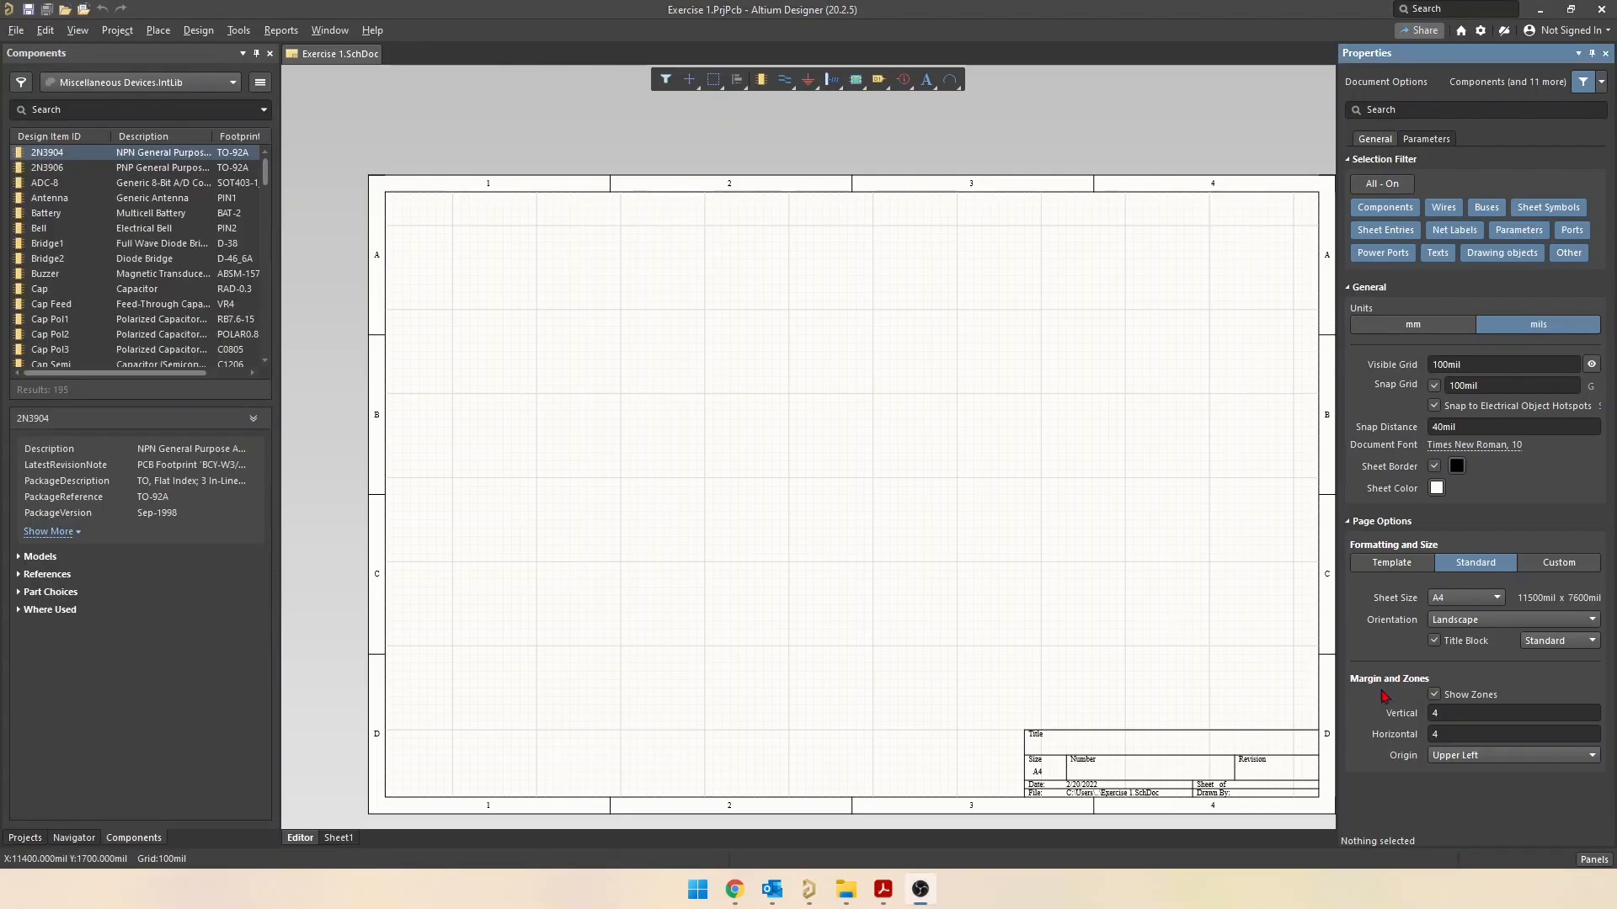
Look at the list of panels that can be enabled, and bring the Projects panel to the front
click(1594, 861)
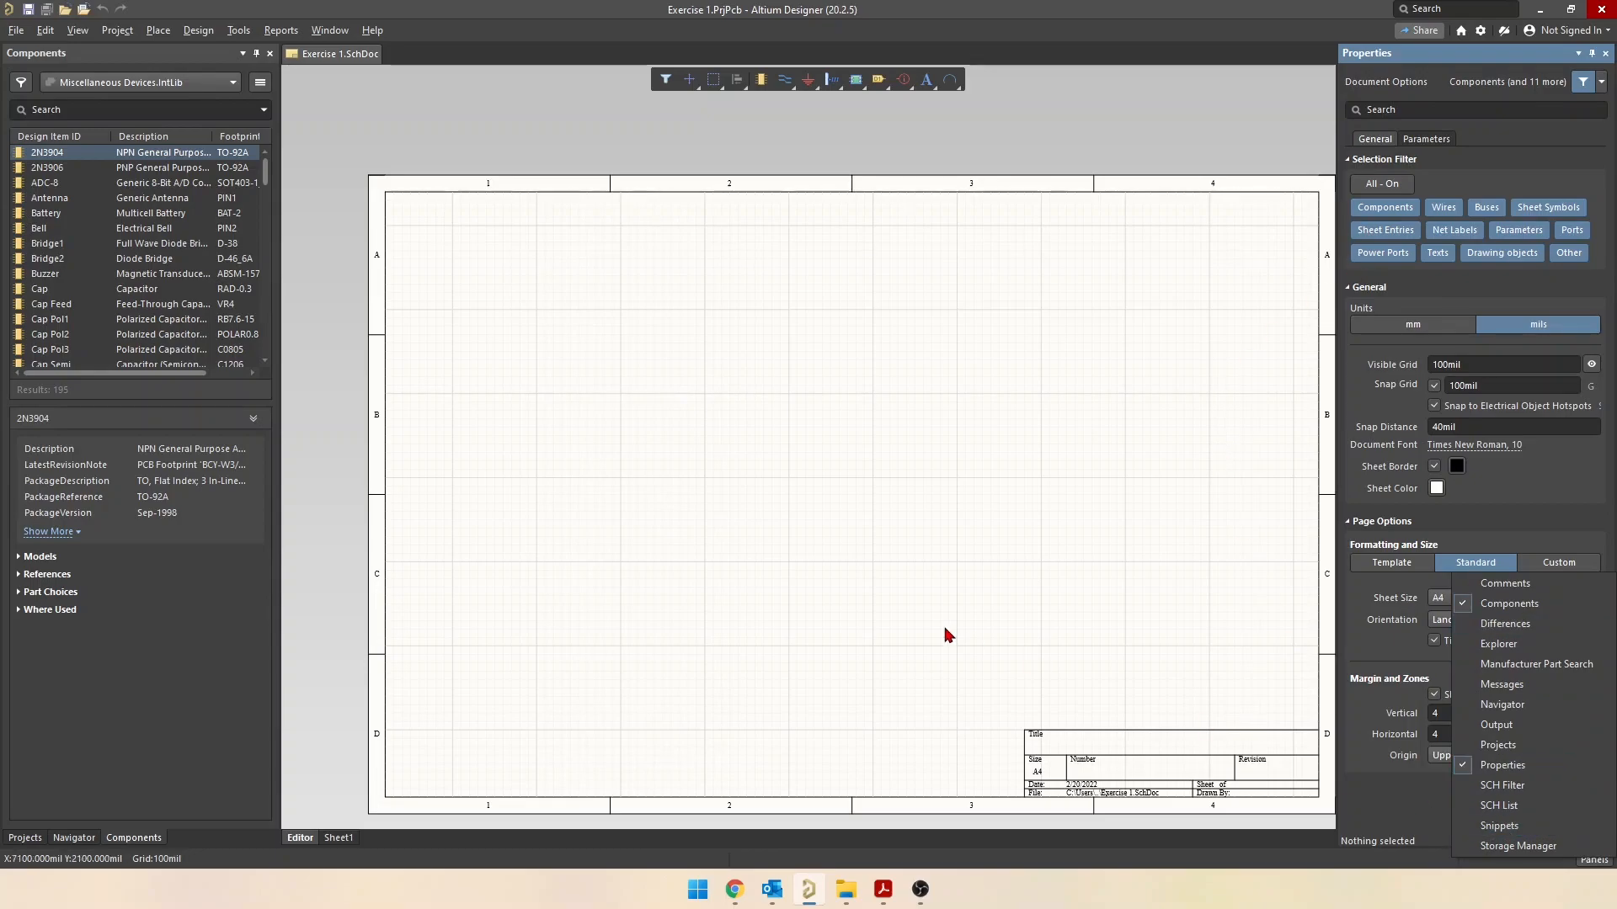
click(876, 599)
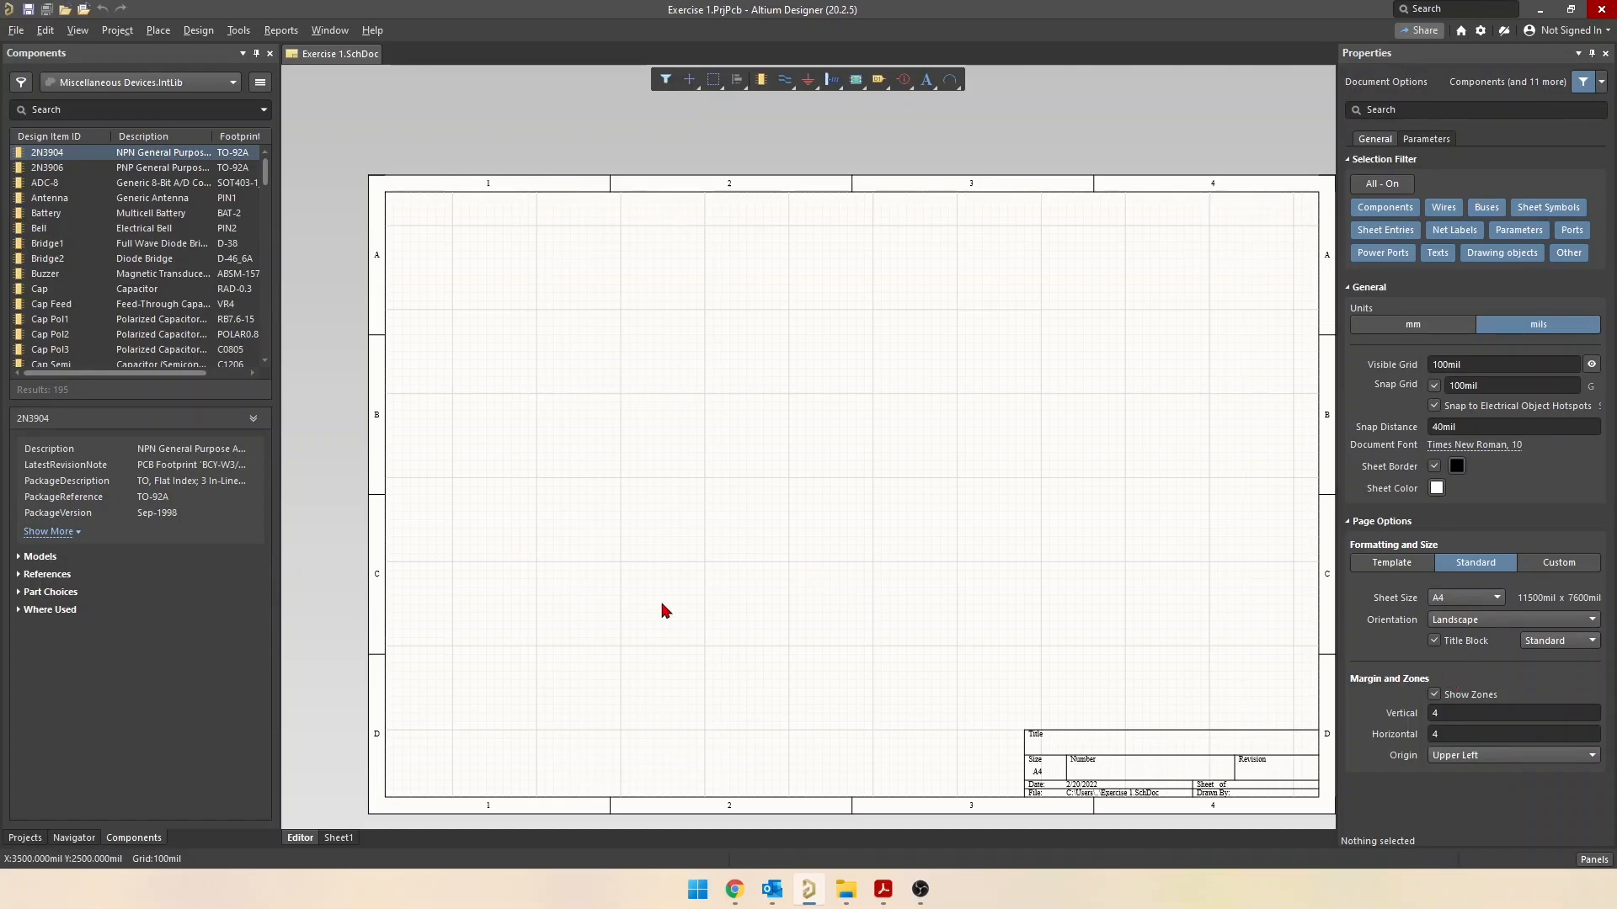
right_drag(780, 544, 738, 523)
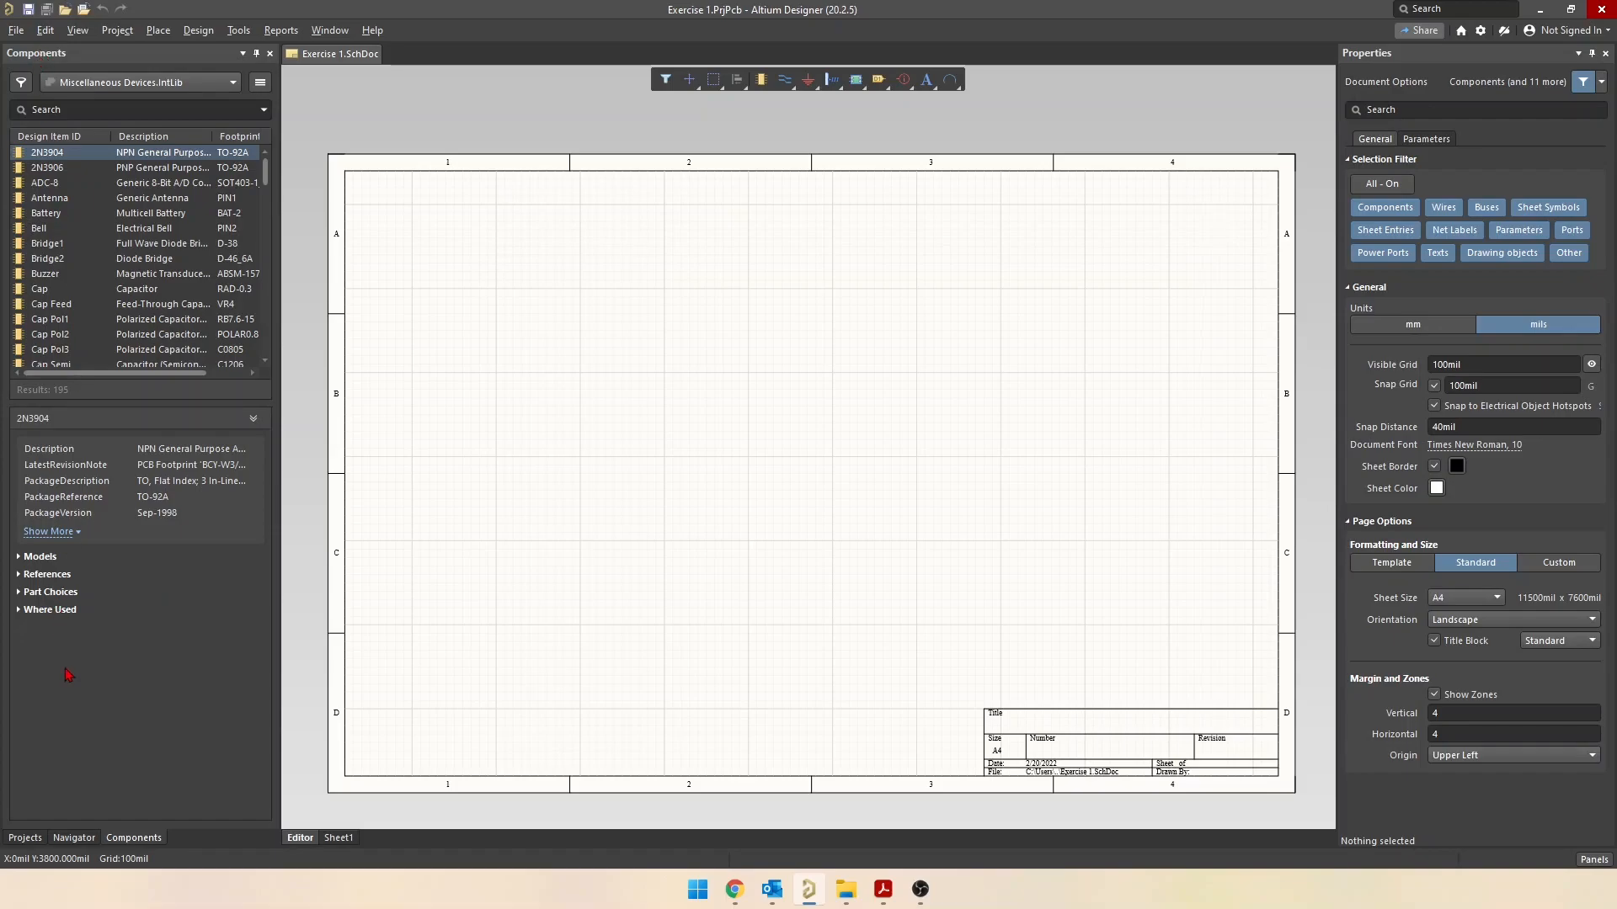
click(22, 839)
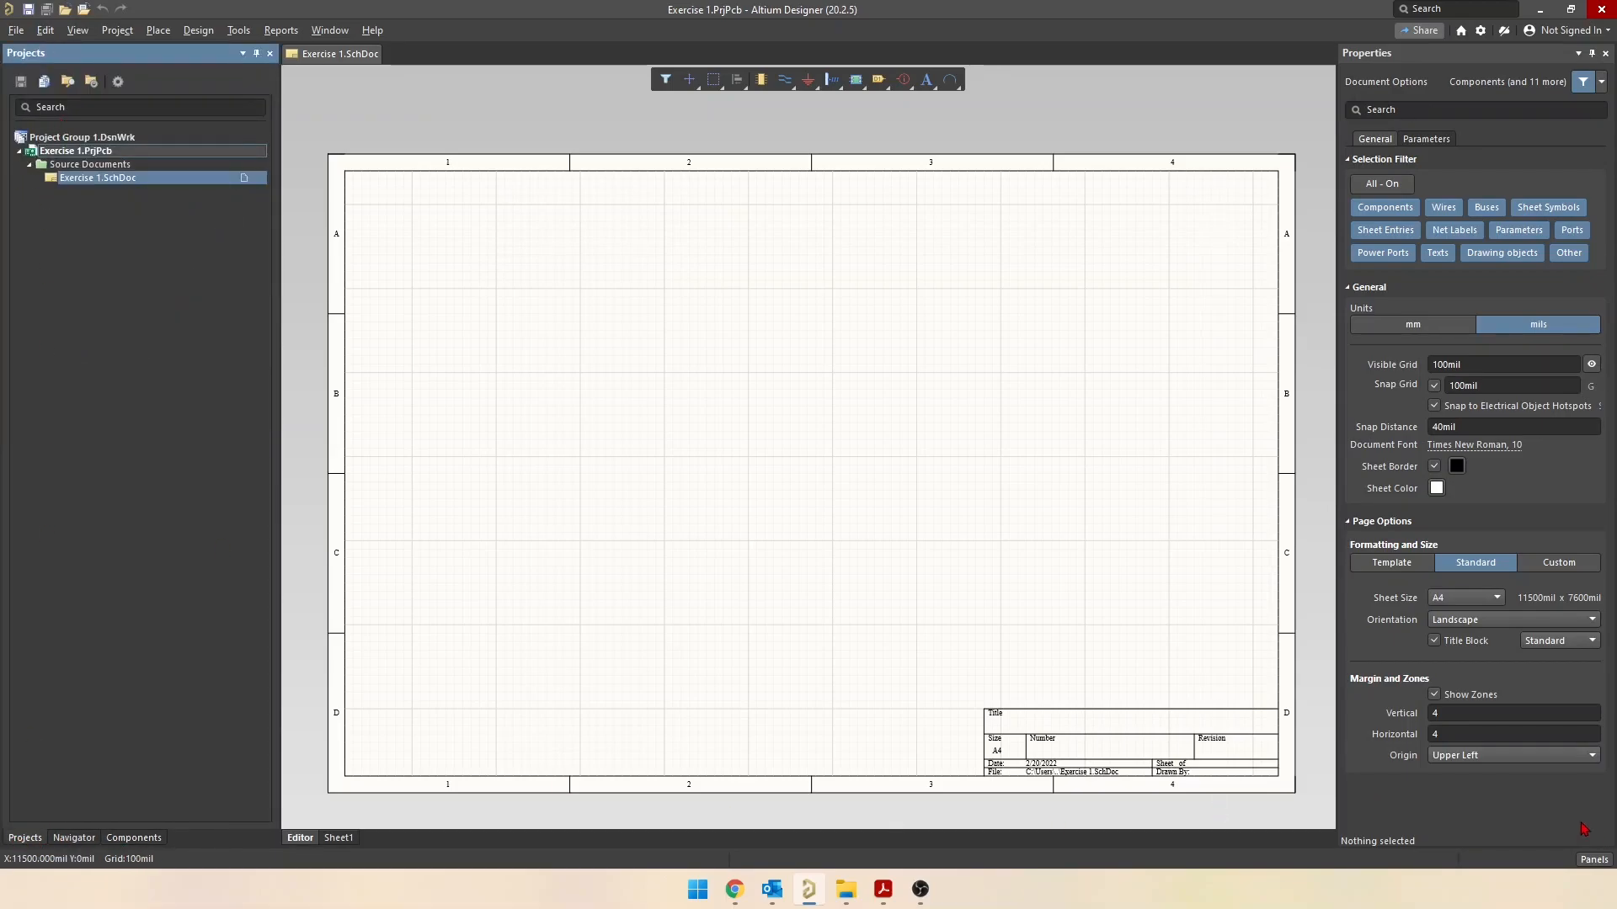
Set the Properties panel to auto-hide and pin it open again, making it slightly narrower
click(1384, 57)
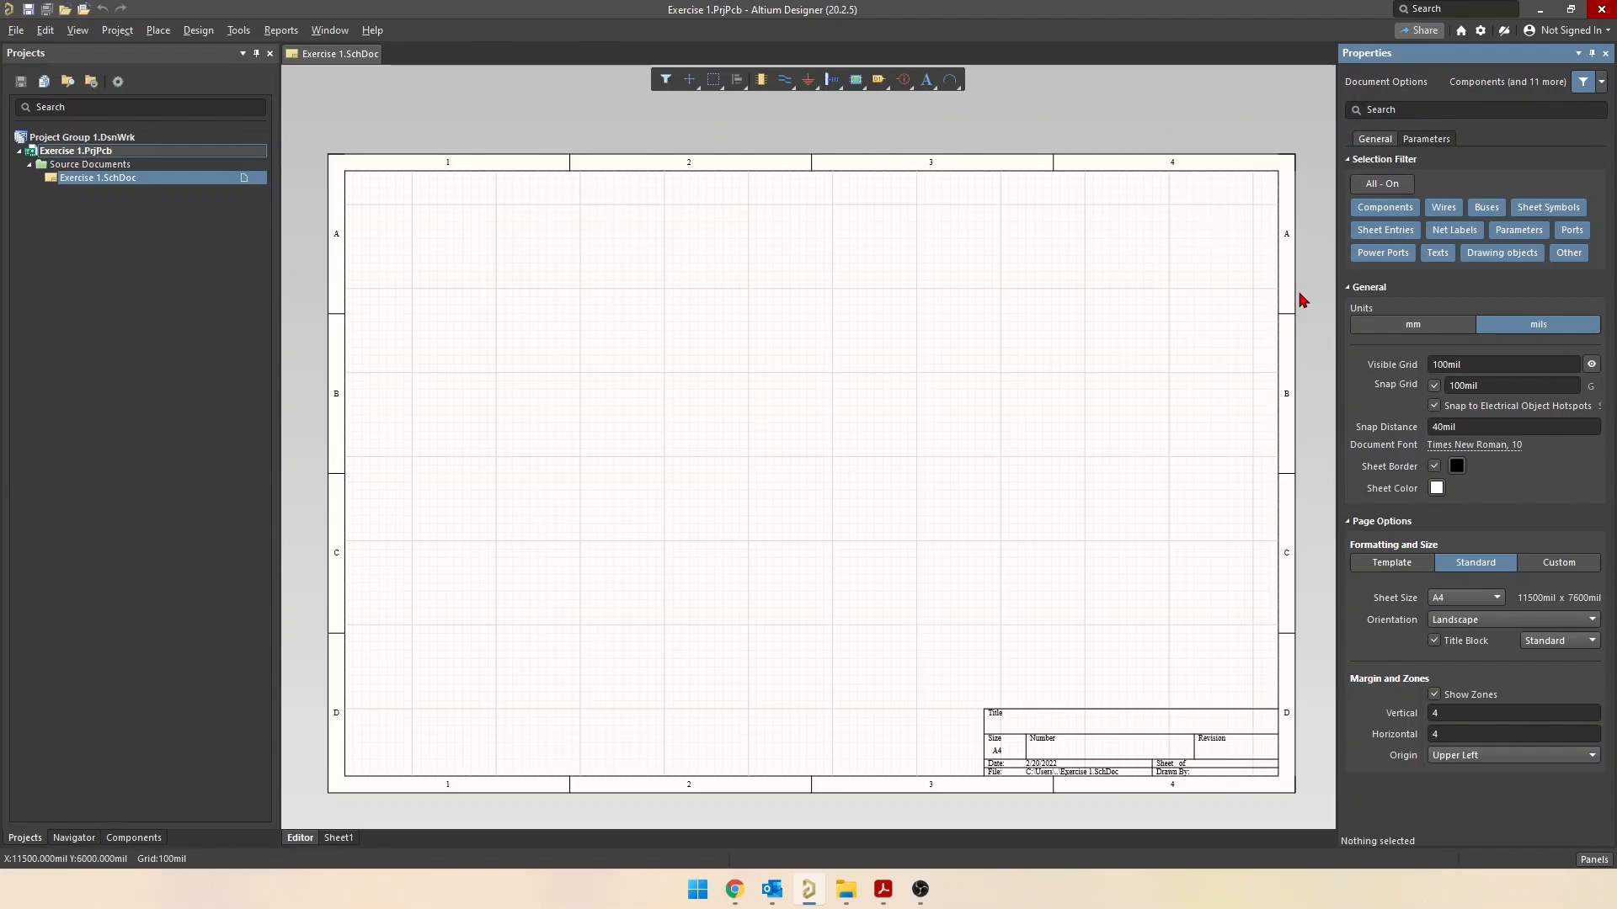
click(1593, 55)
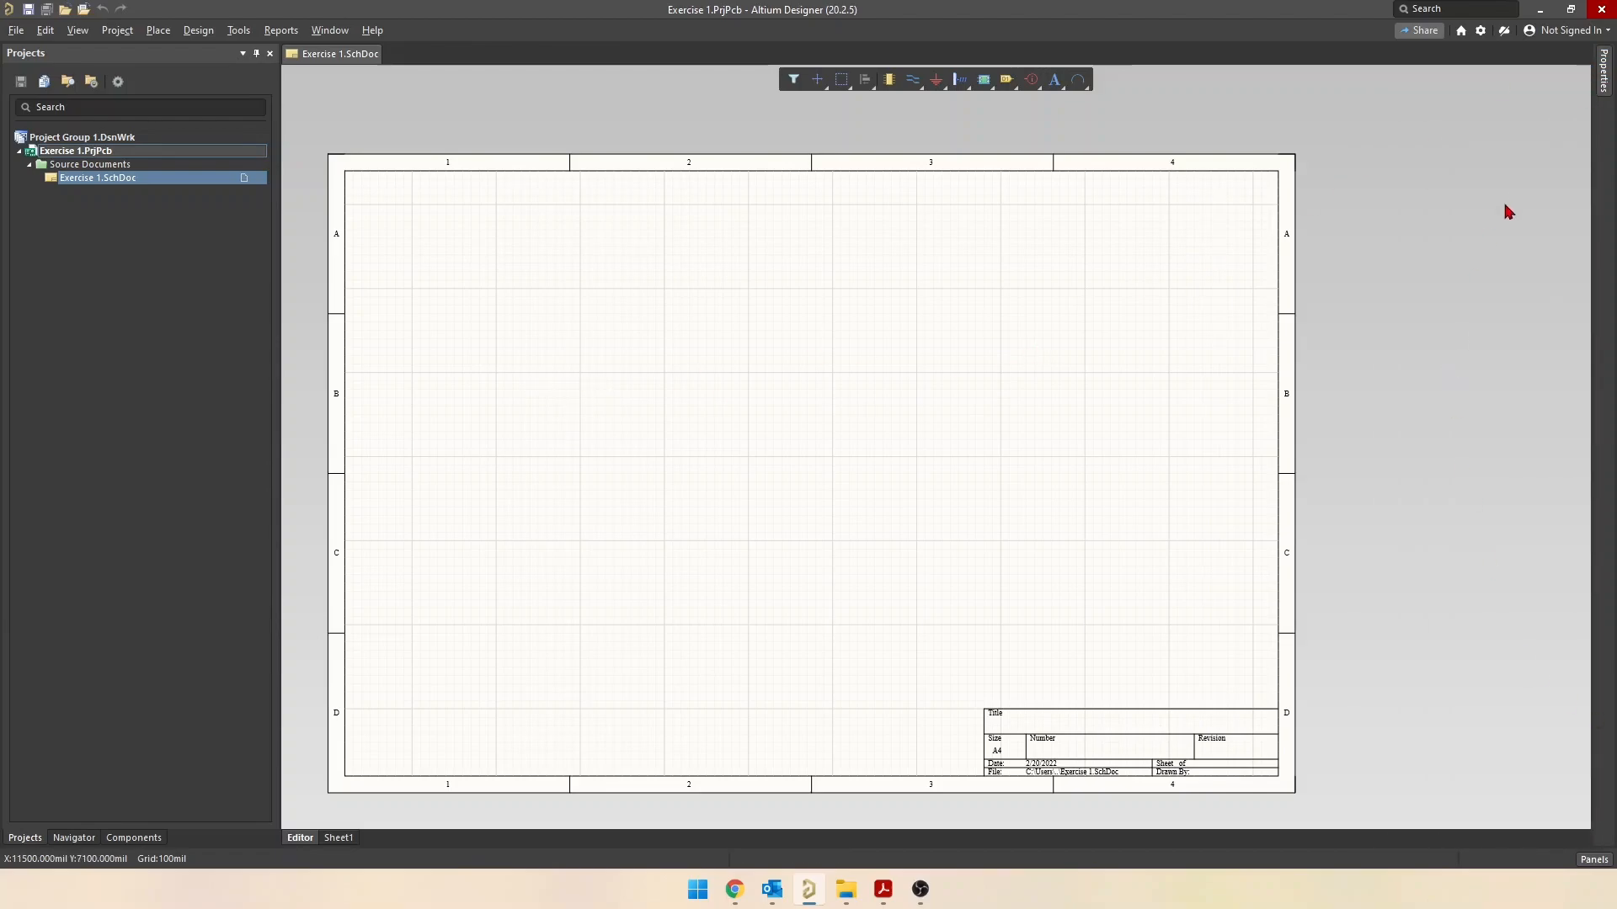
mouse_move(1607, 76)
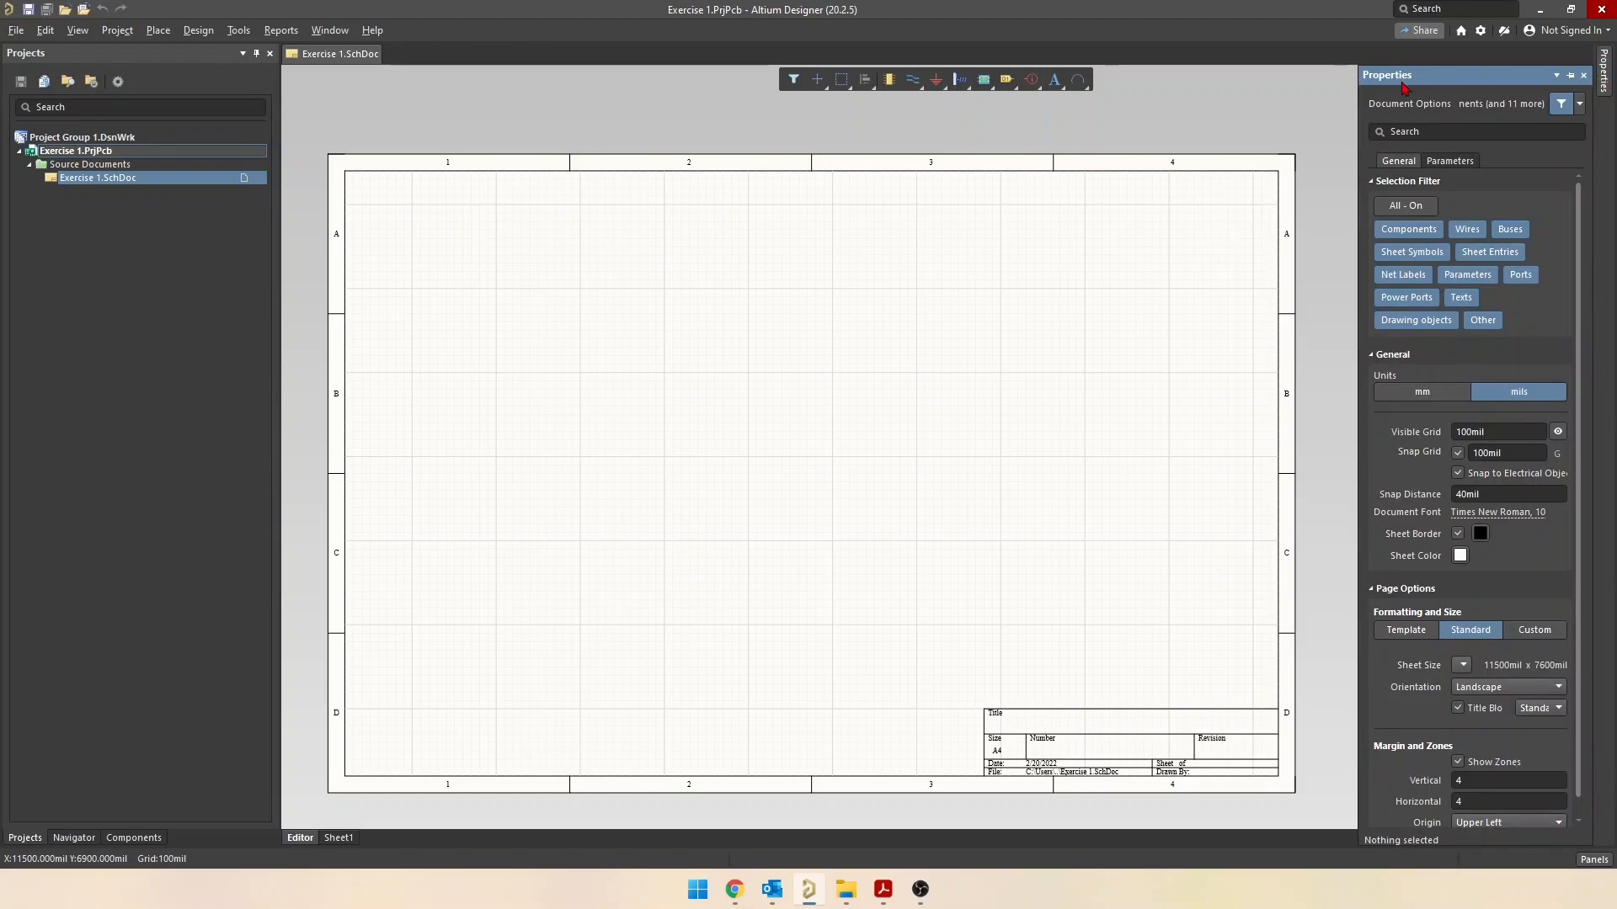
click(1571, 77)
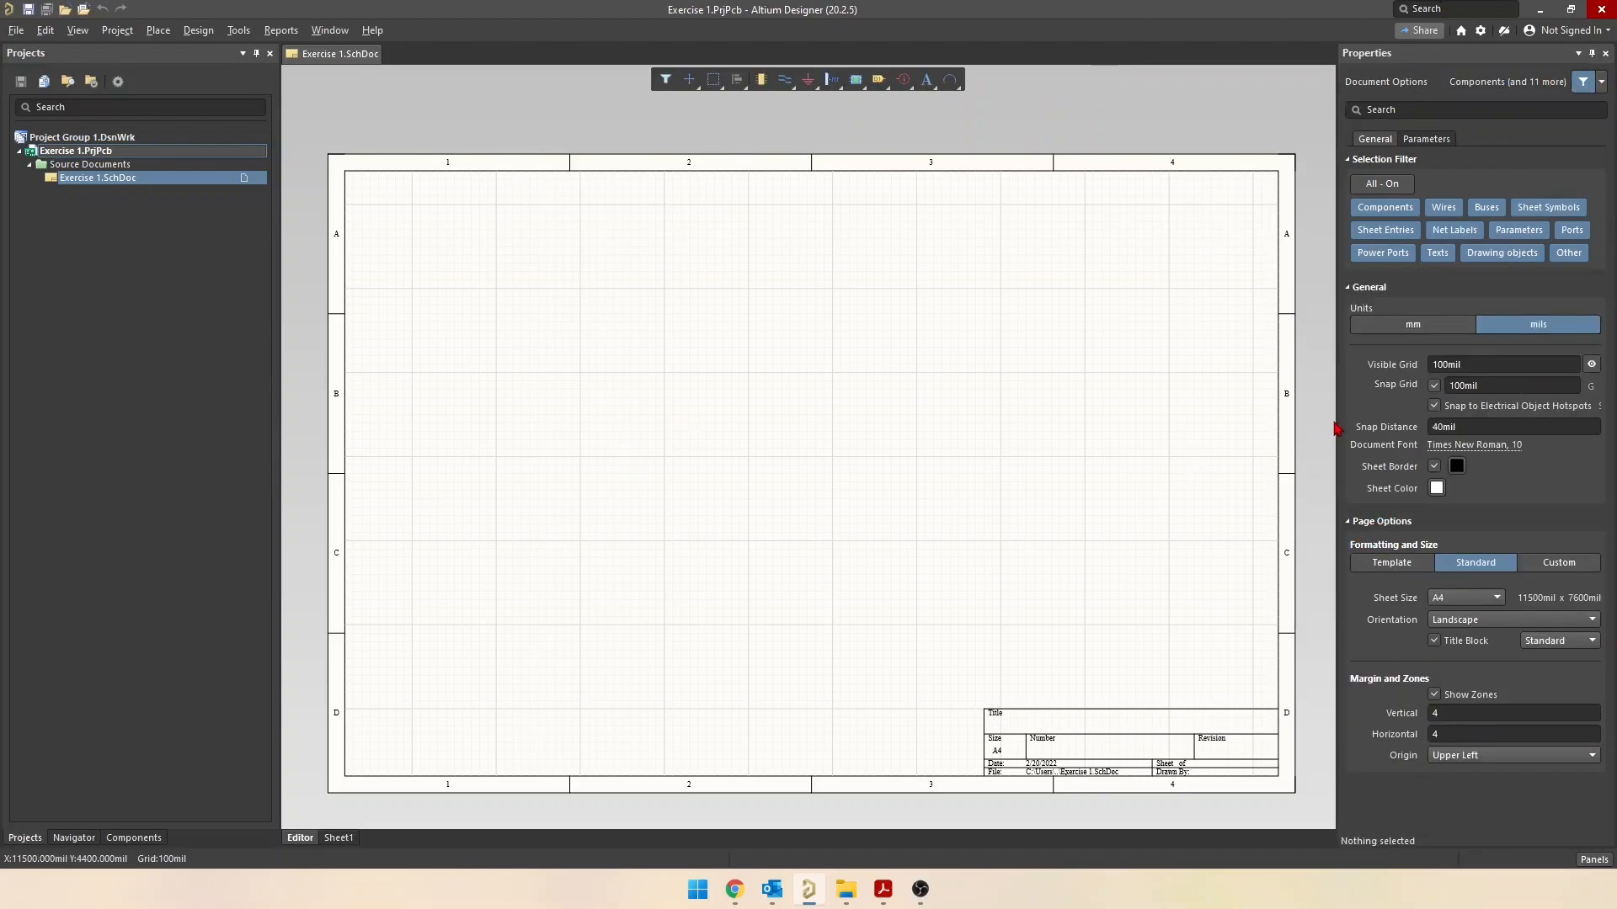
mouse_move(1337, 422)
mouse_down()
mouse_move(1216, 428)
mouse_move(1374, 429)
mouse_move(1356, 430)
mouse_up()
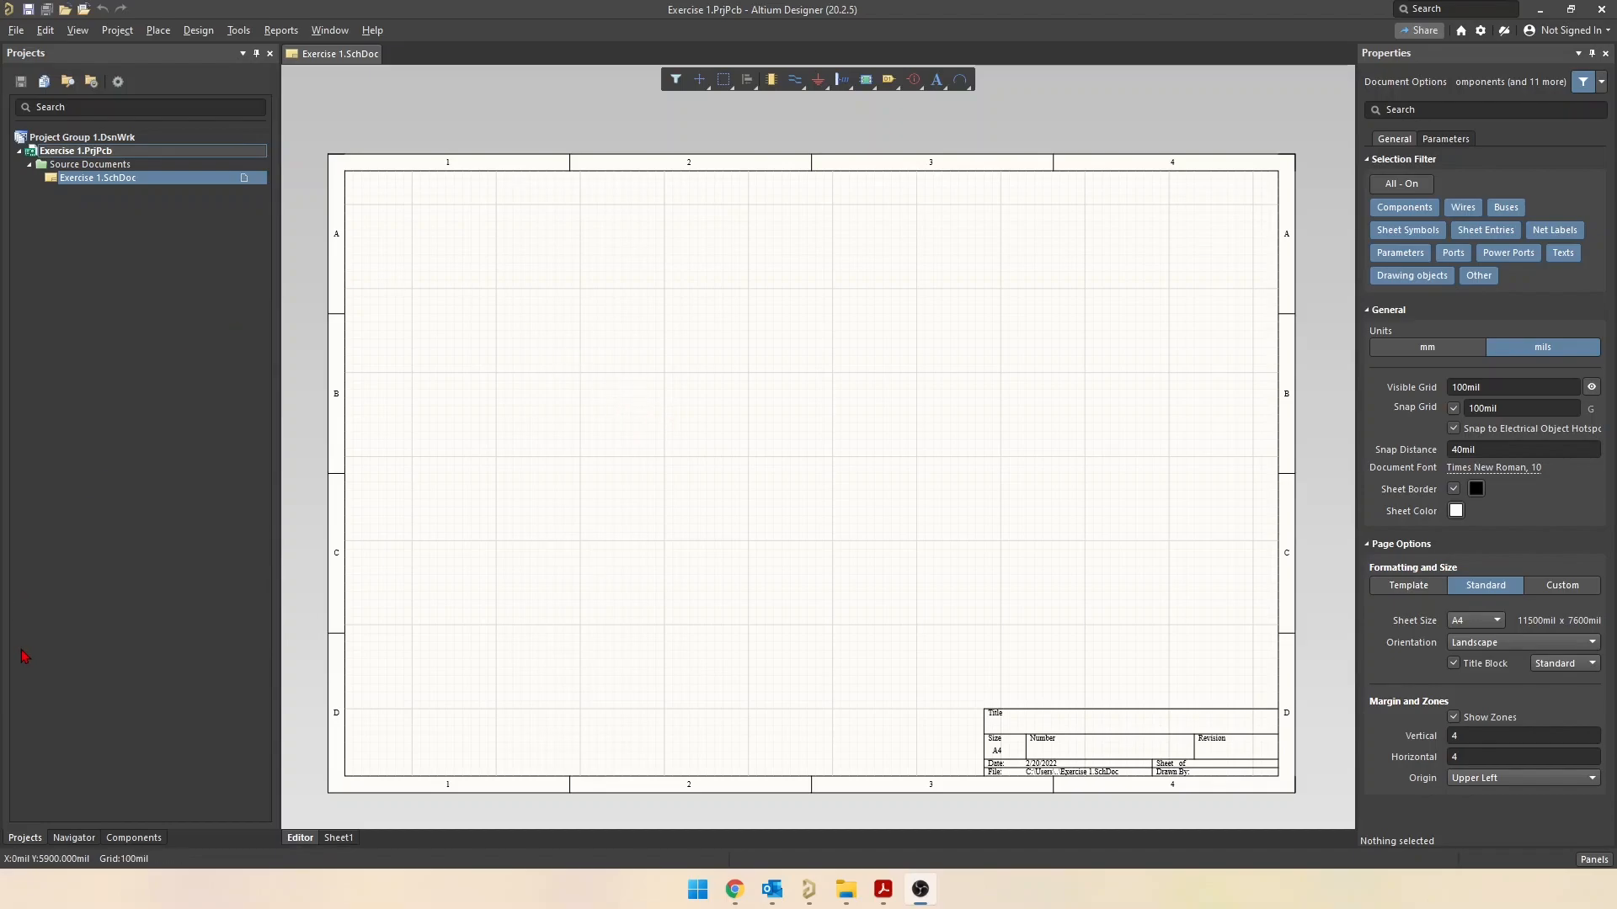
Show the Components panel and look at which component libraries it offers
click(133, 839)
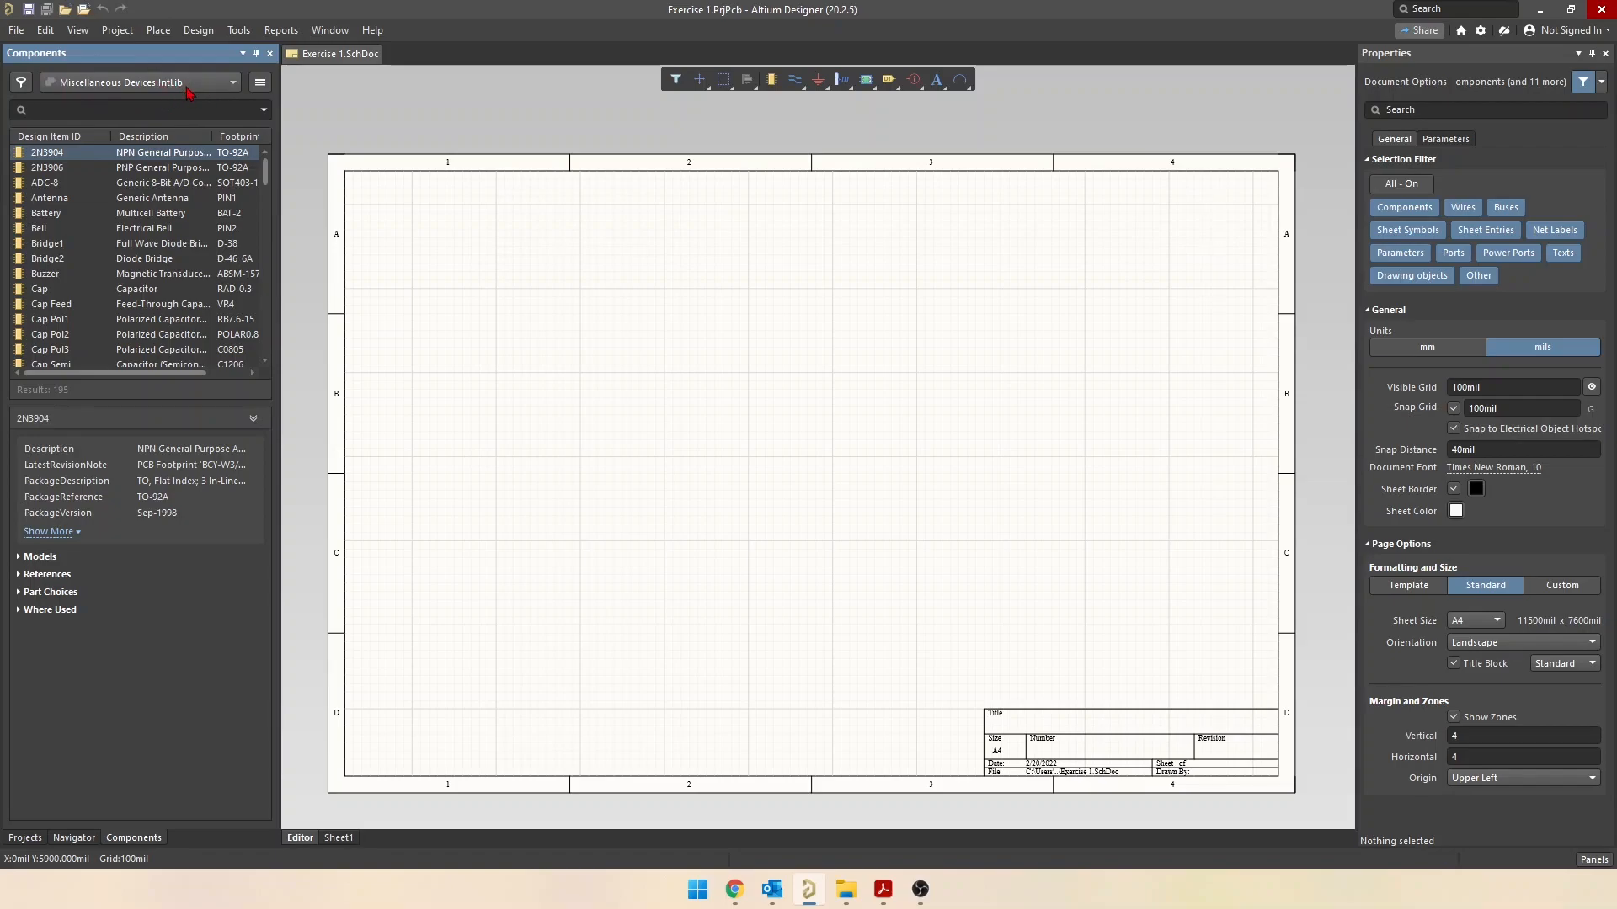
click(218, 90)
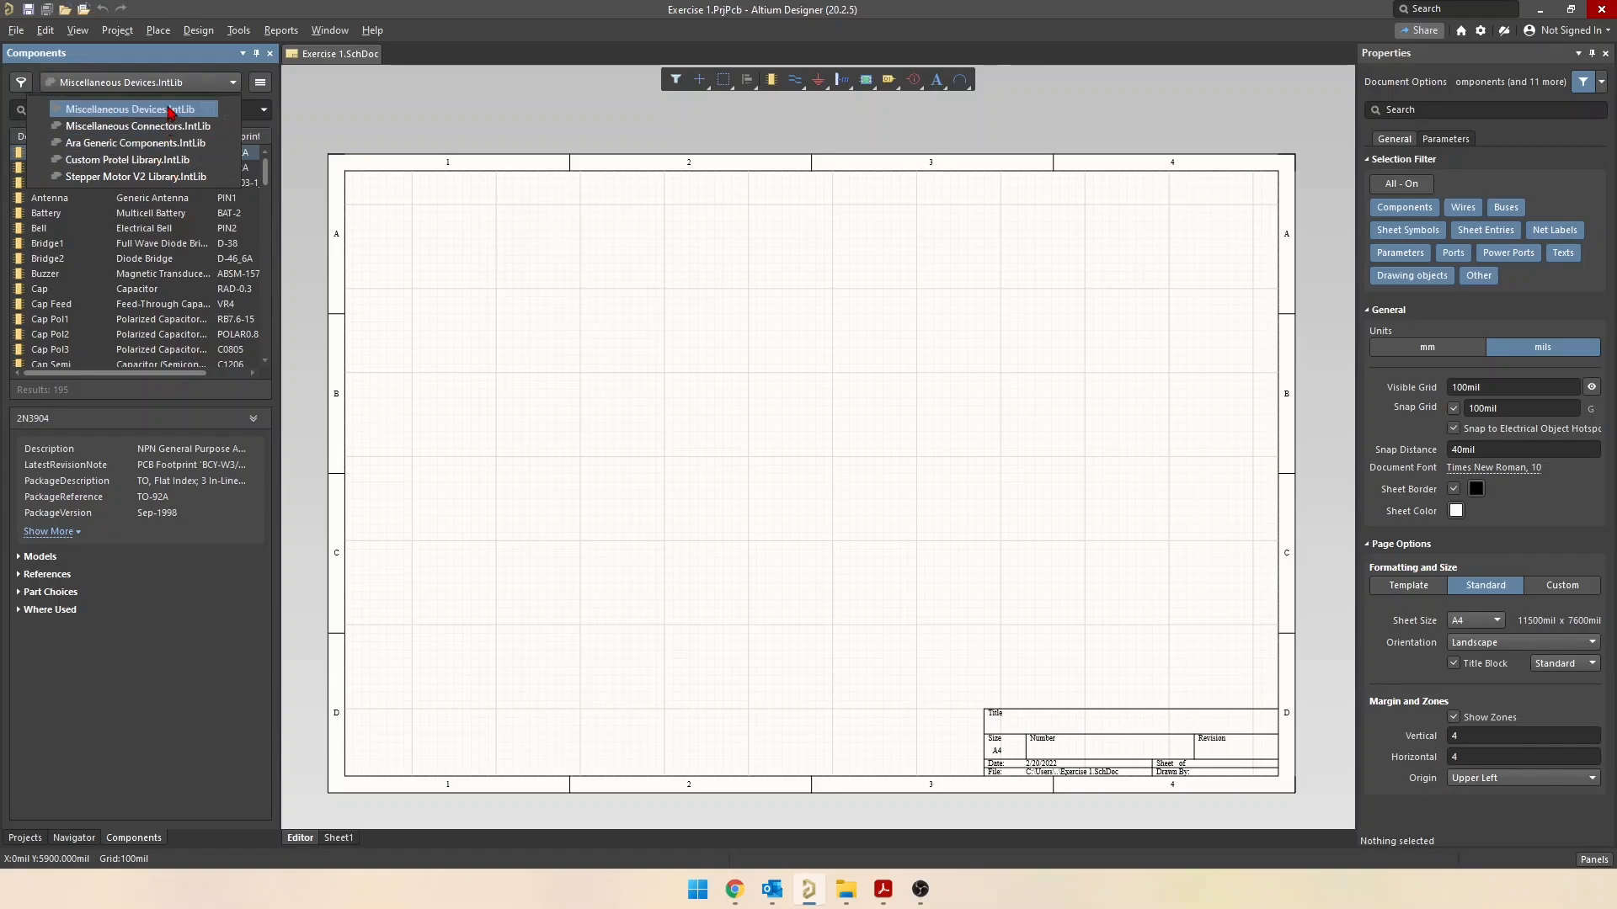
click(421, 338)
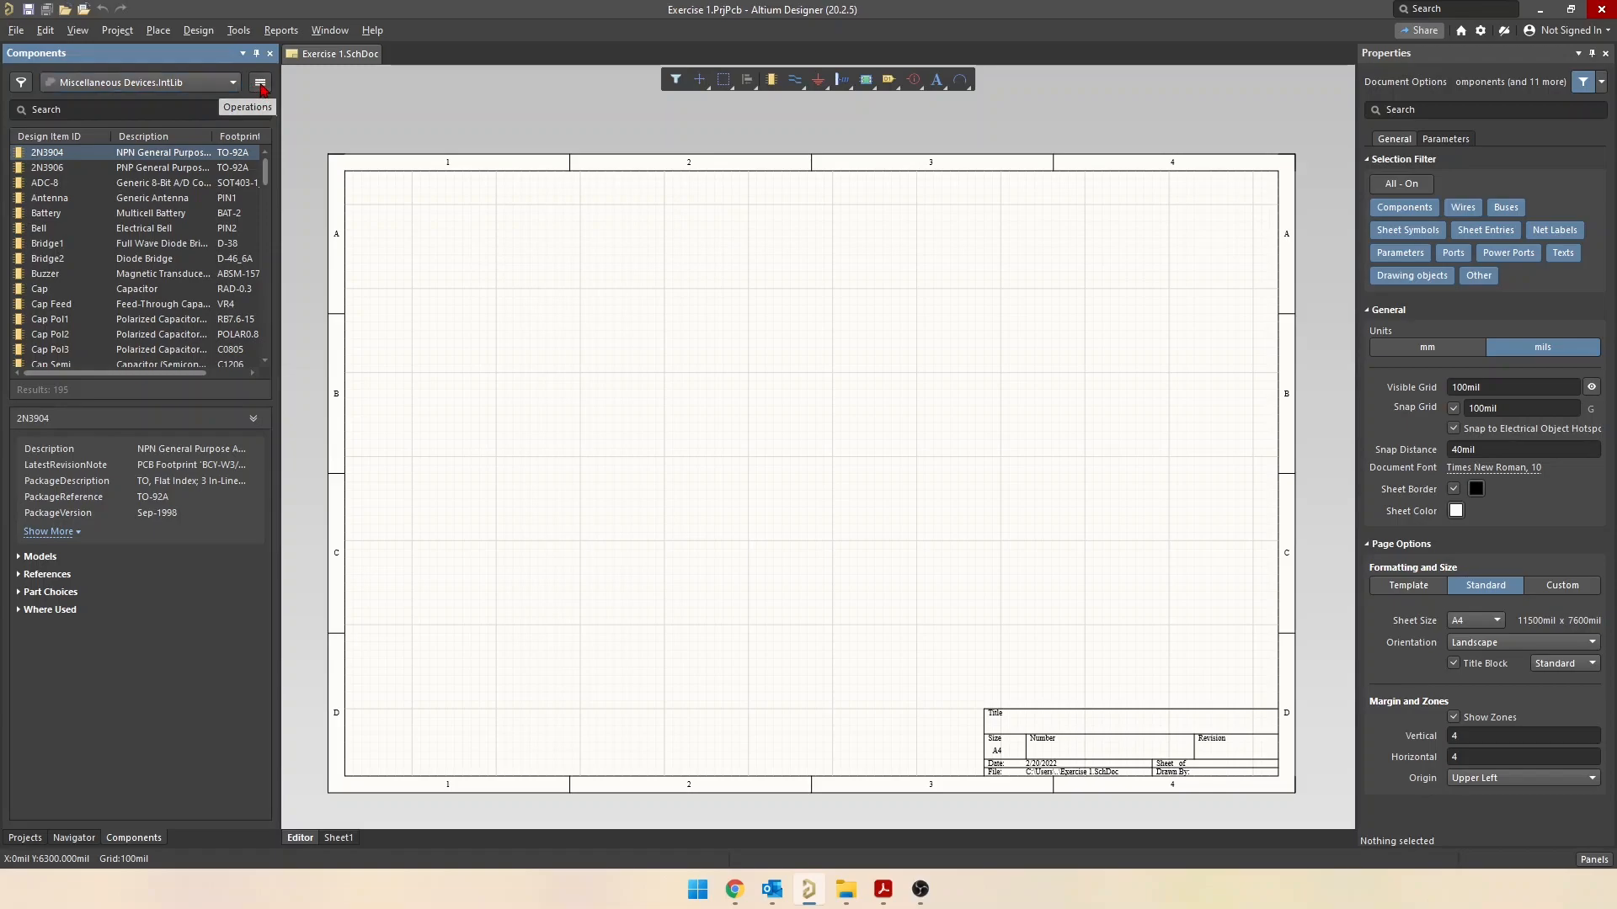
Examine the project and installed libraries in the file-based library preferences, and close them without changes
click(260, 83)
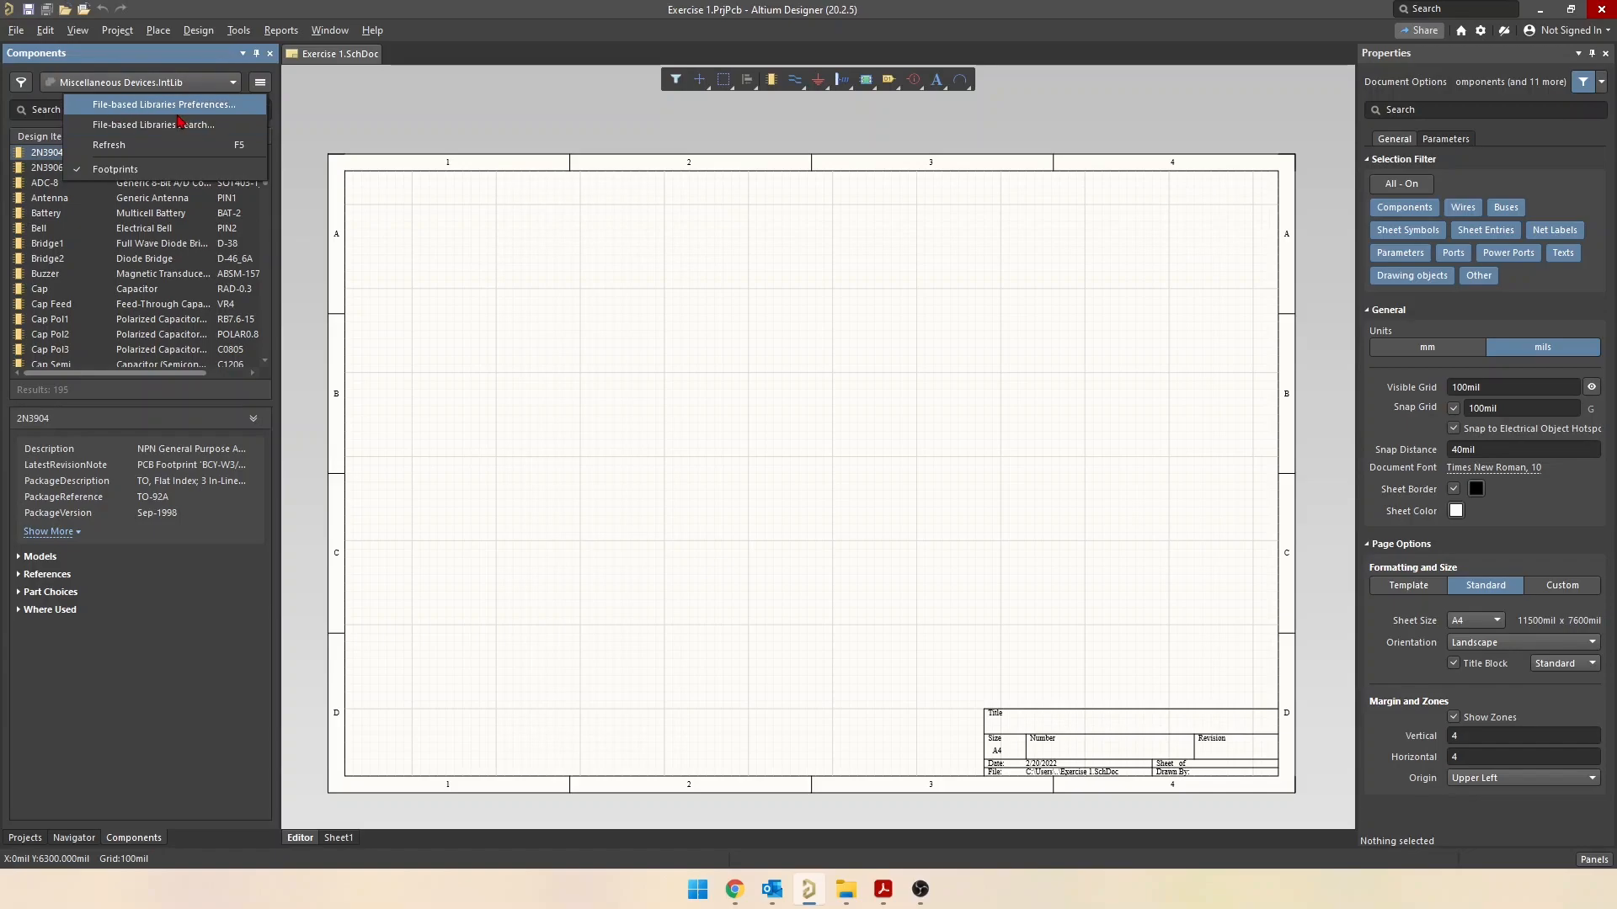
click(146, 112)
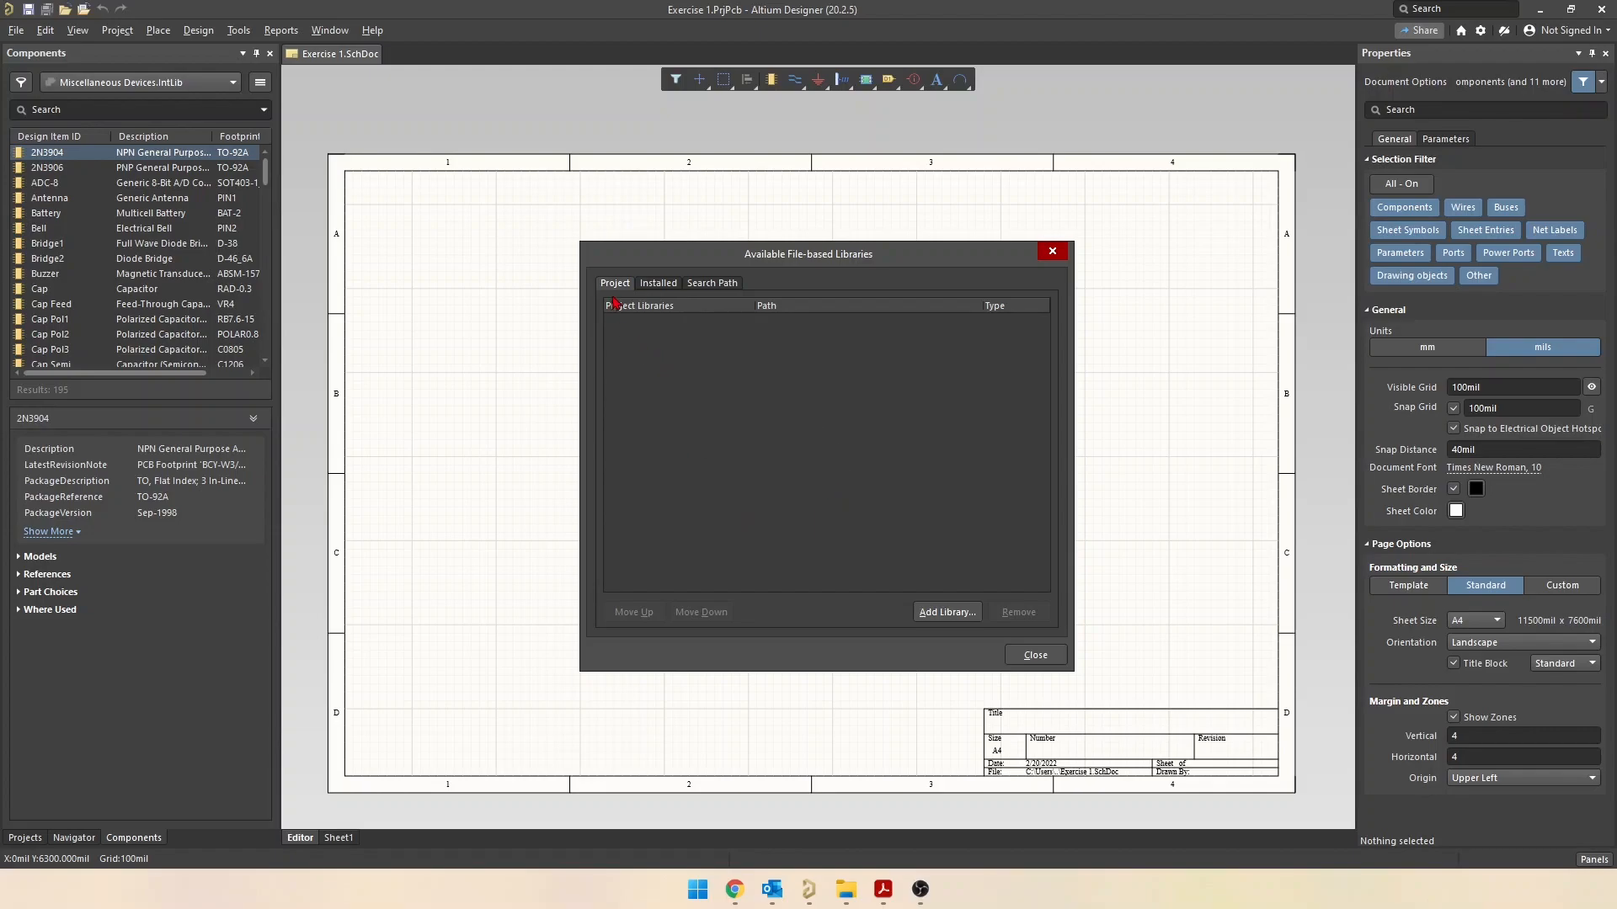
click(662, 287)
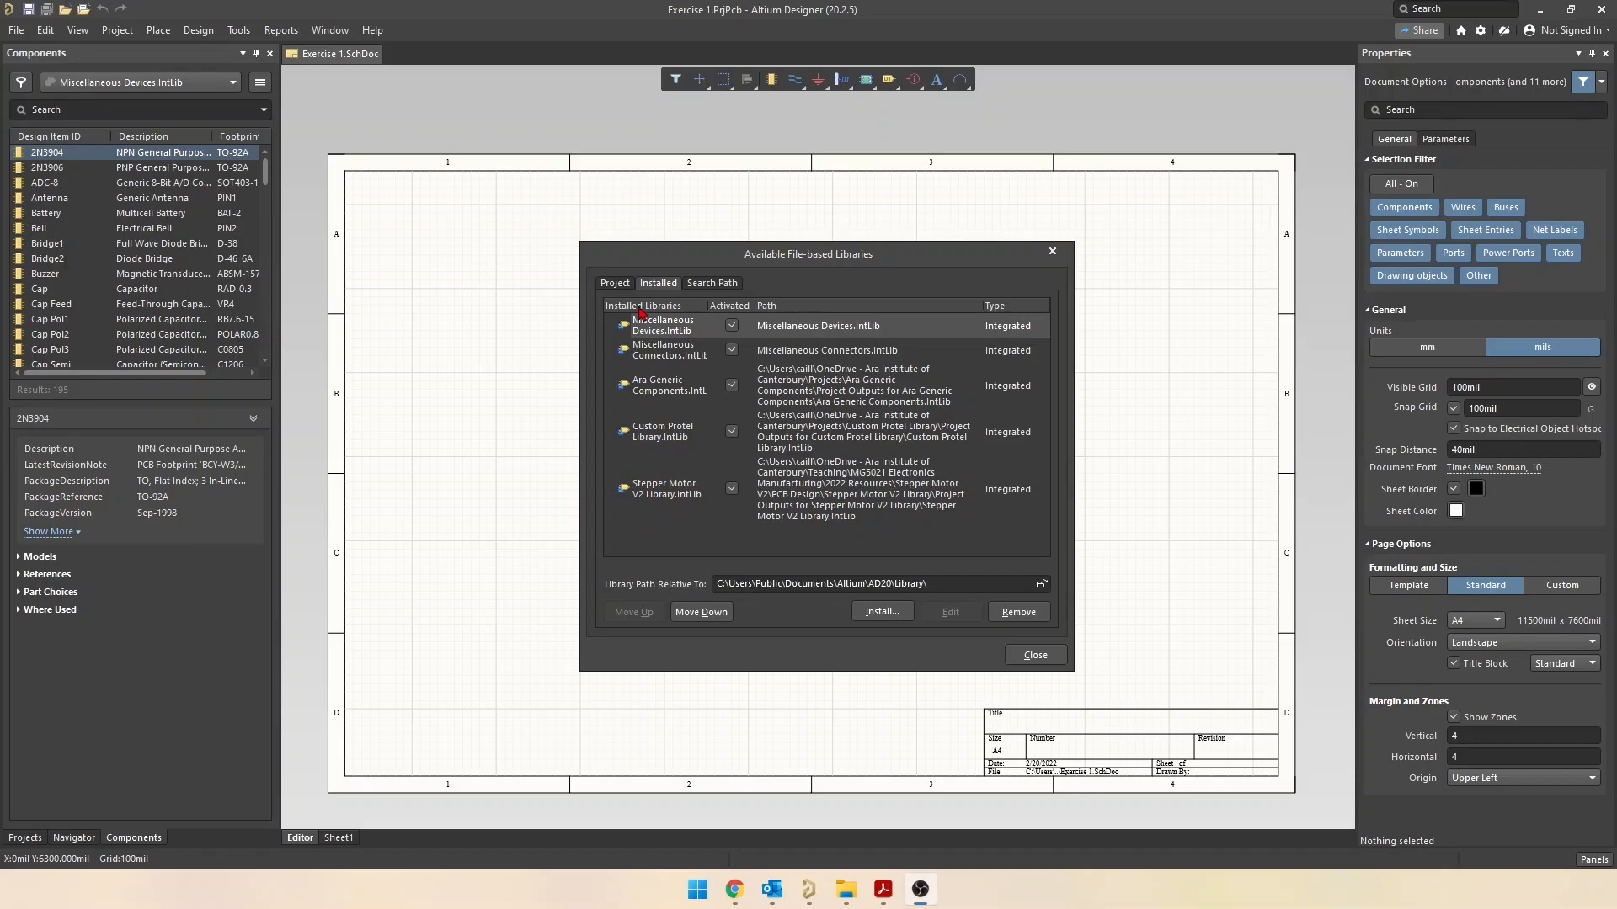
click(1026, 657)
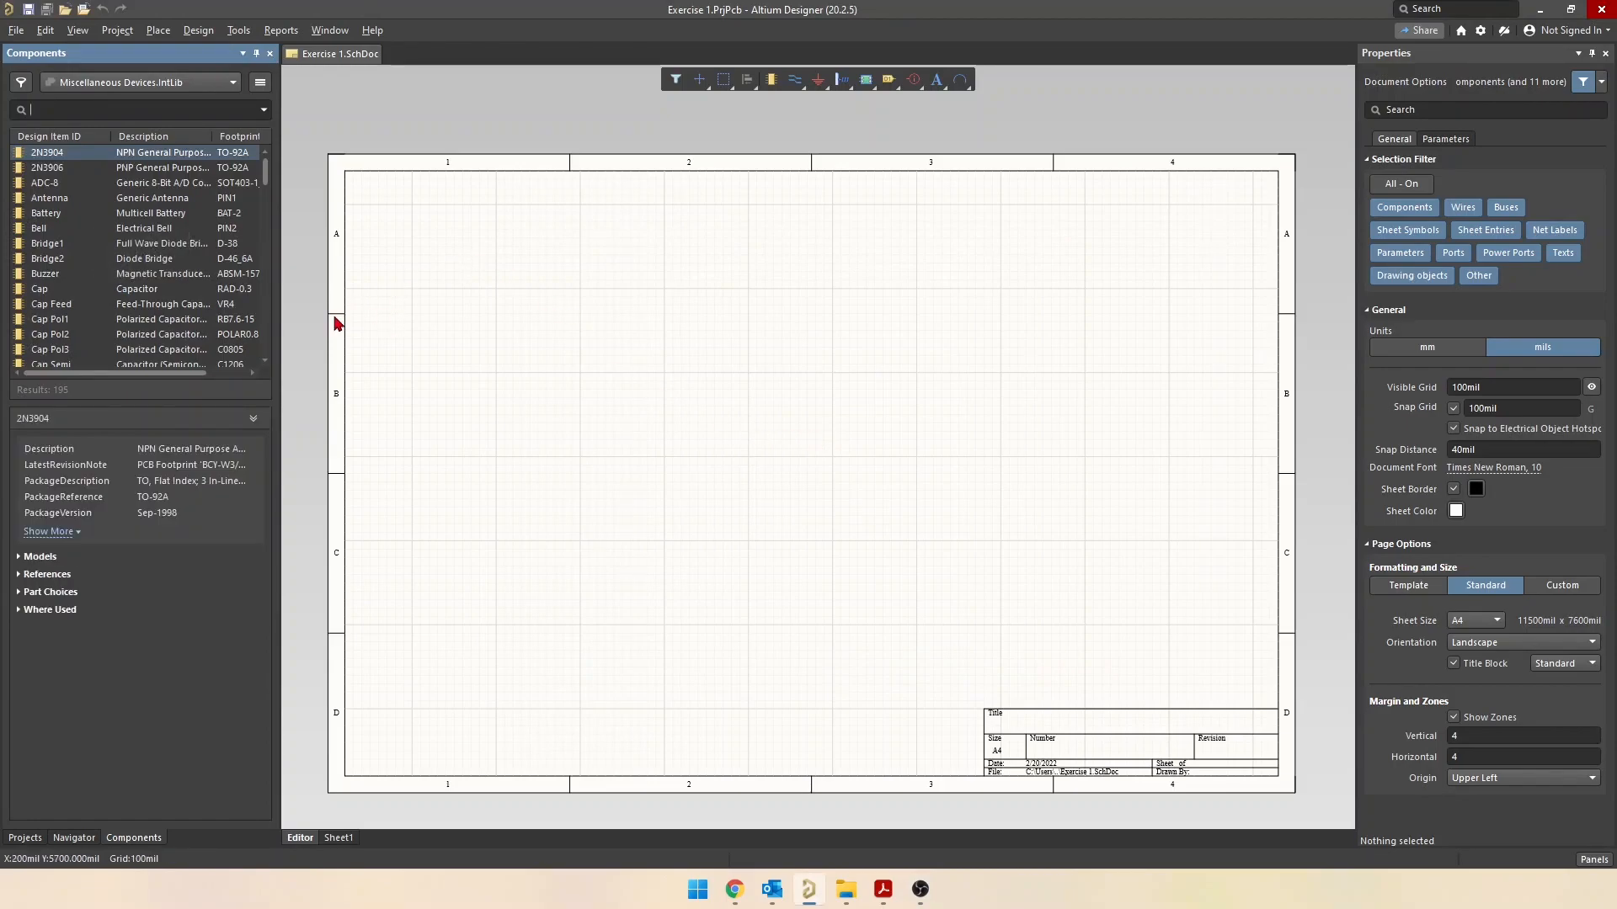
Browse the parts in Miscellaneous Devices.IntLib and Custom Protel Library.IntLib, and return to Miscellaneous Devices.IntLib
click(89, 85)
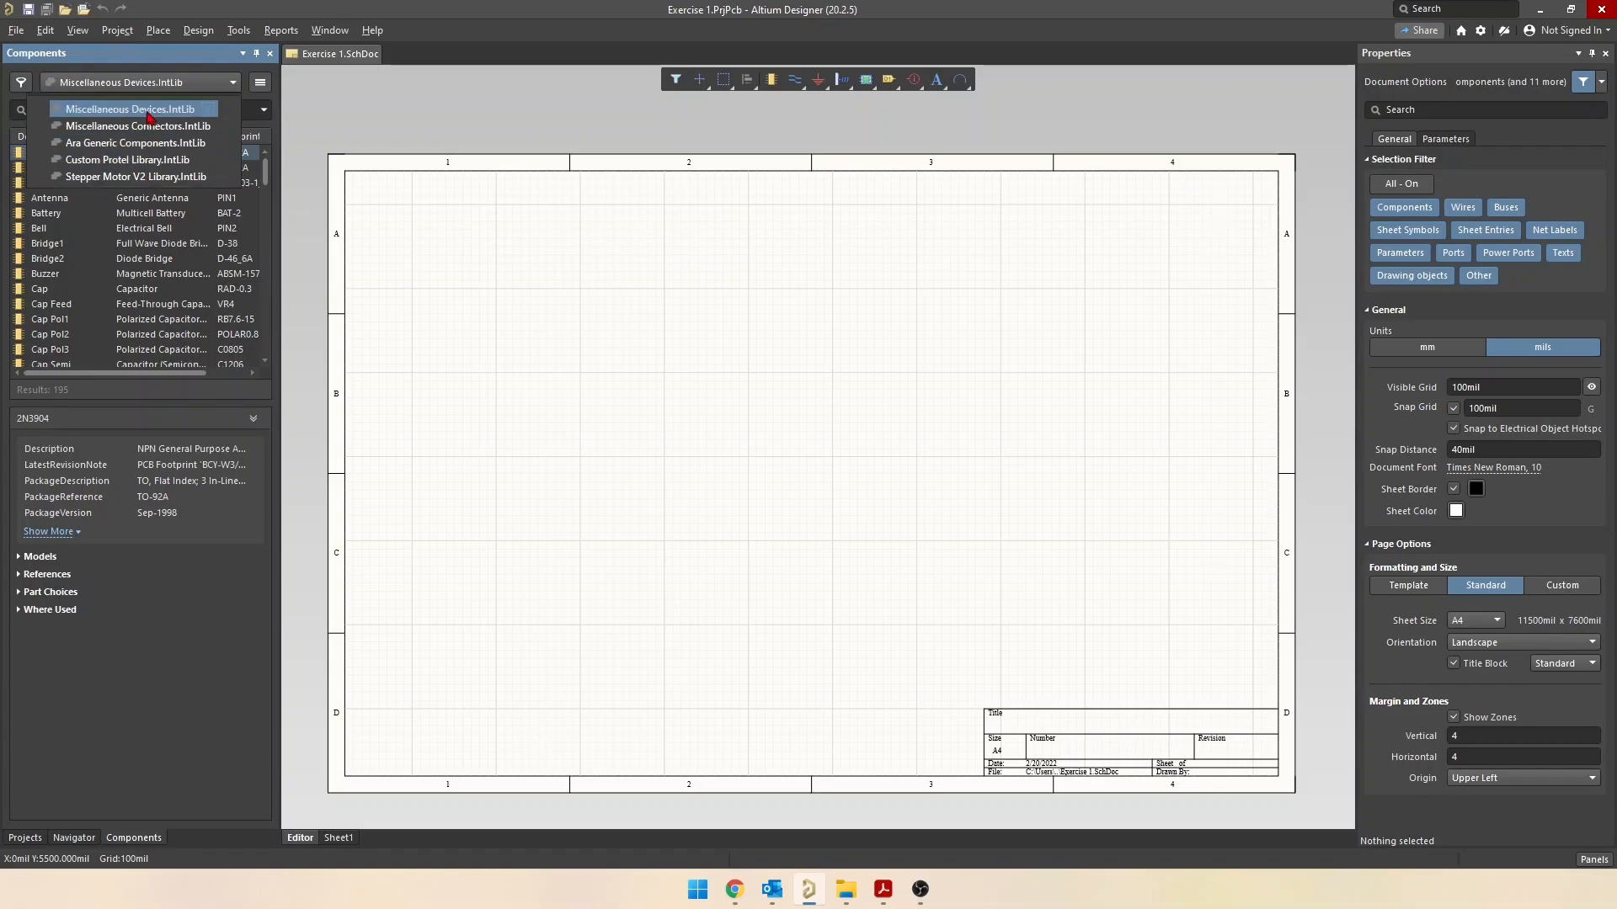
click(106, 111)
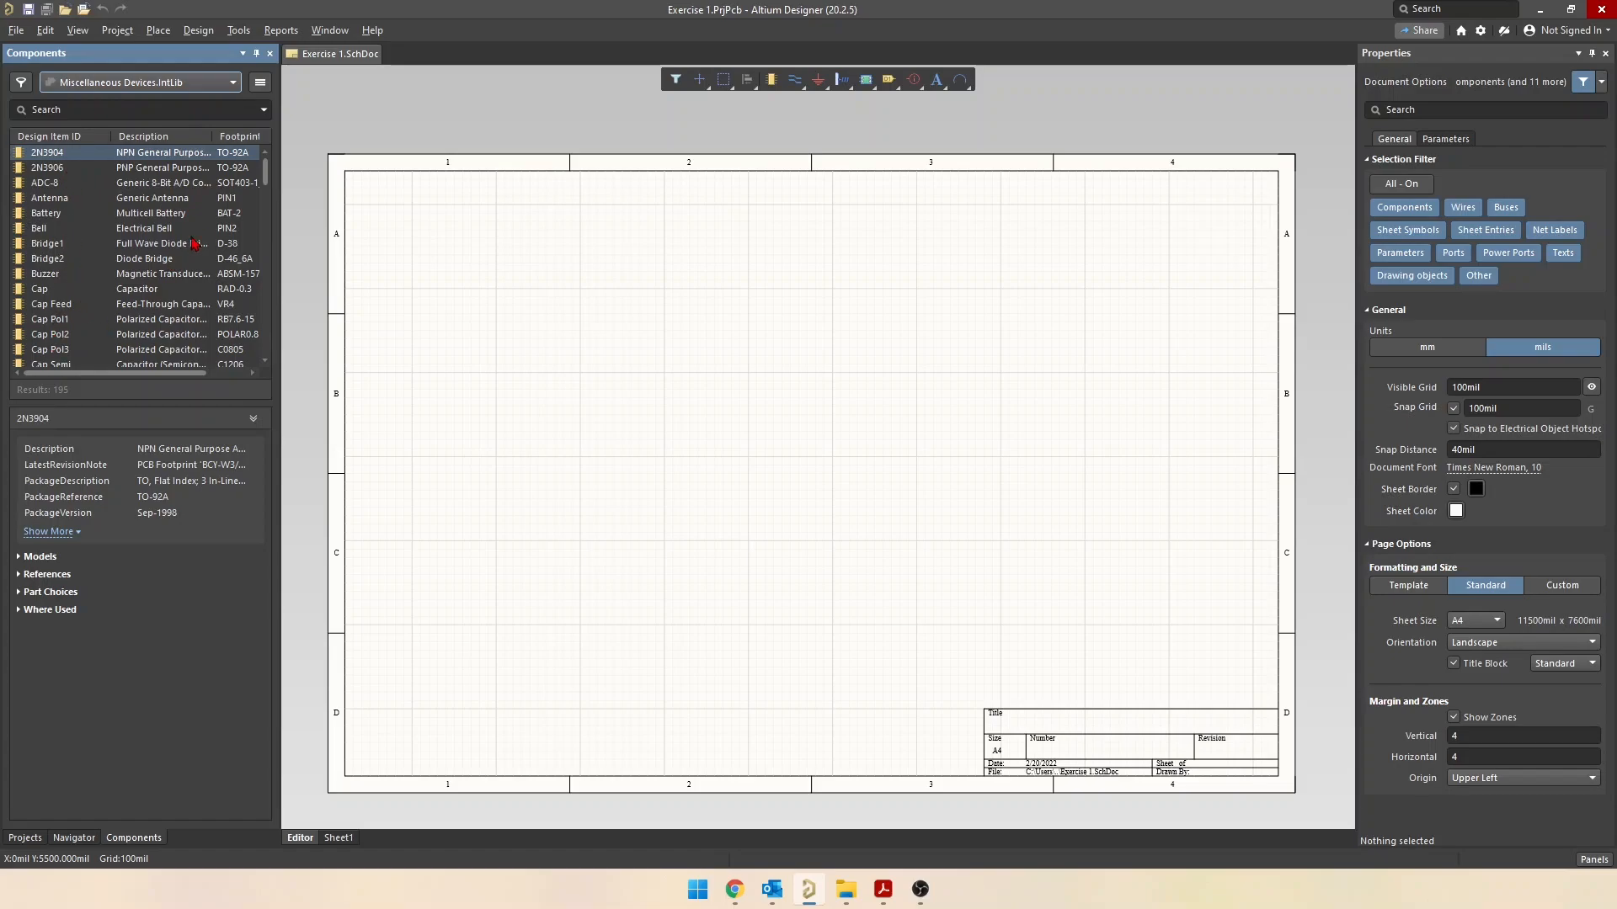
drag(267, 177, 248, 148)
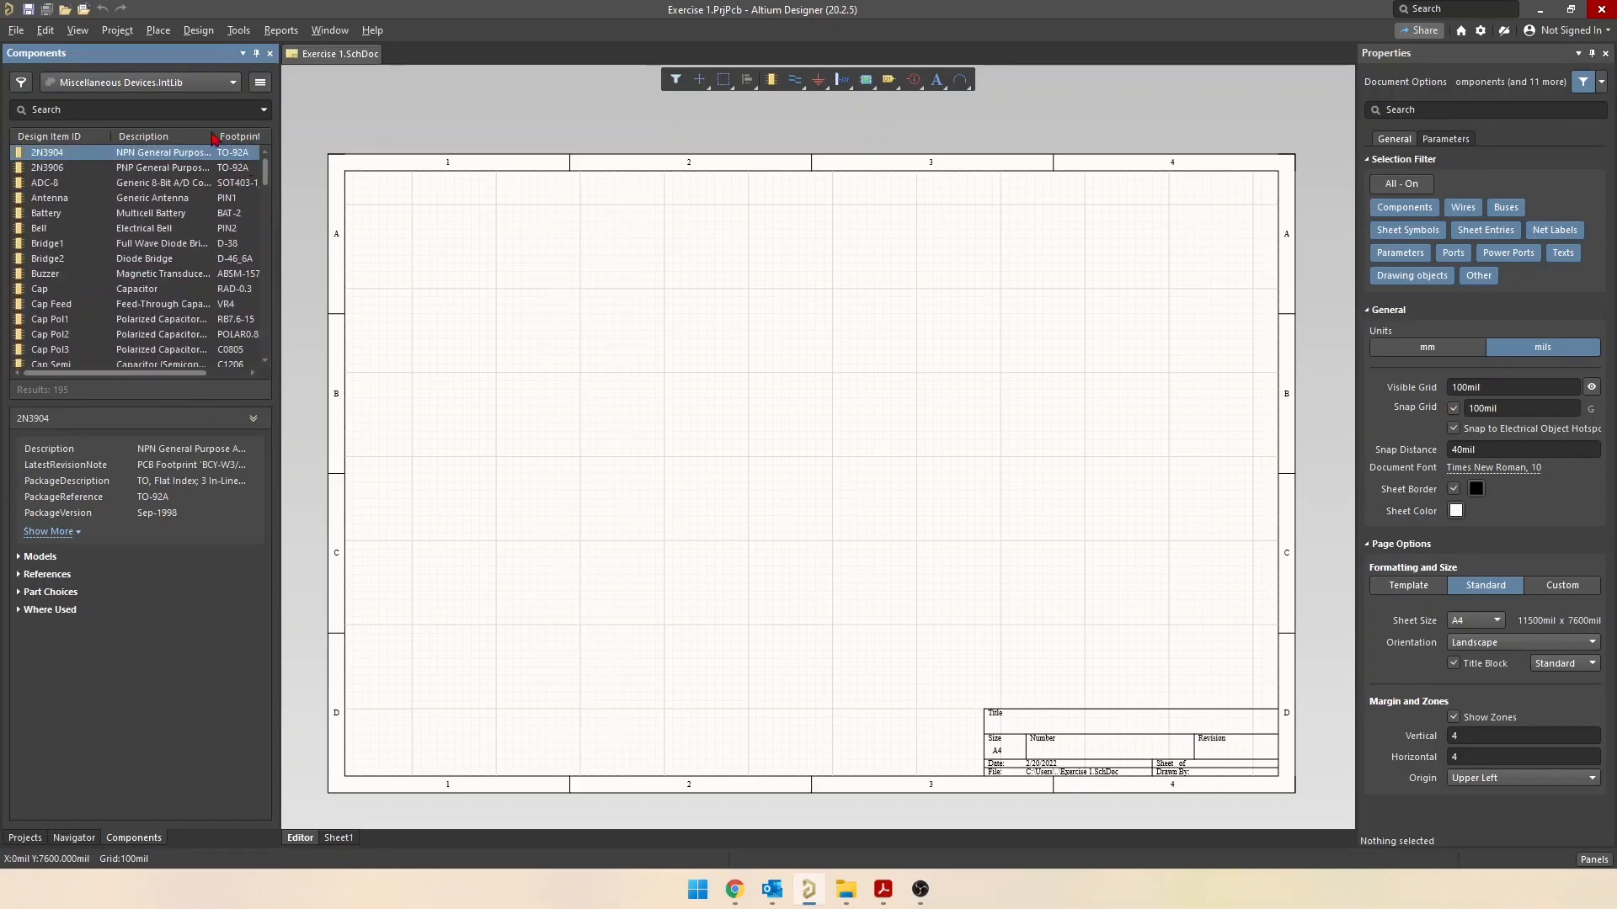
click(126, 81)
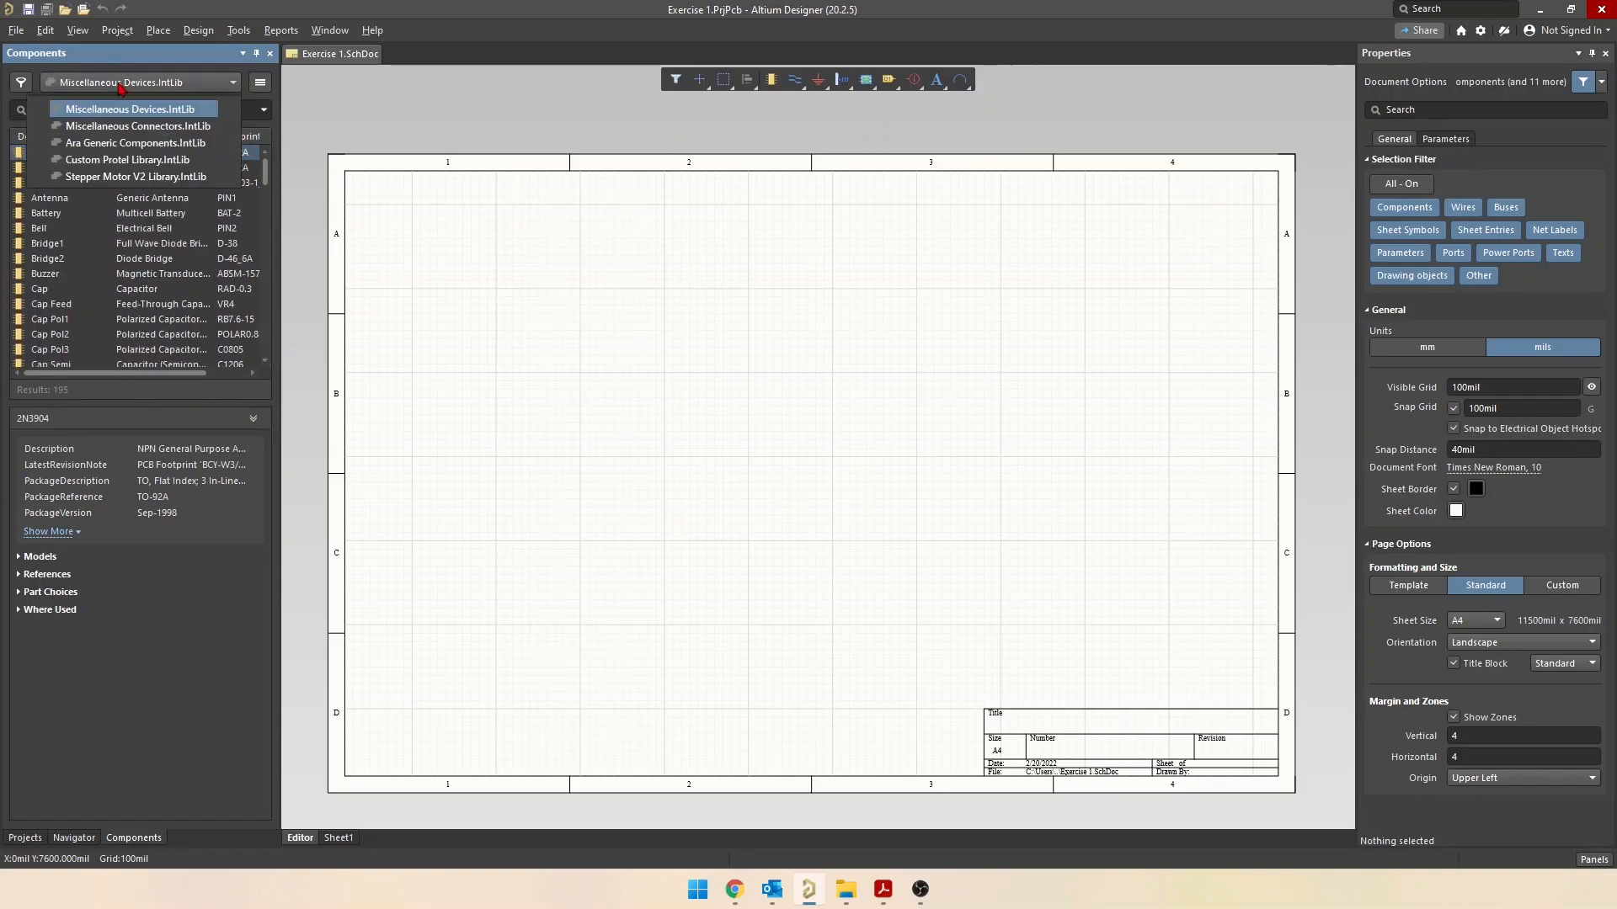
click(97, 160)
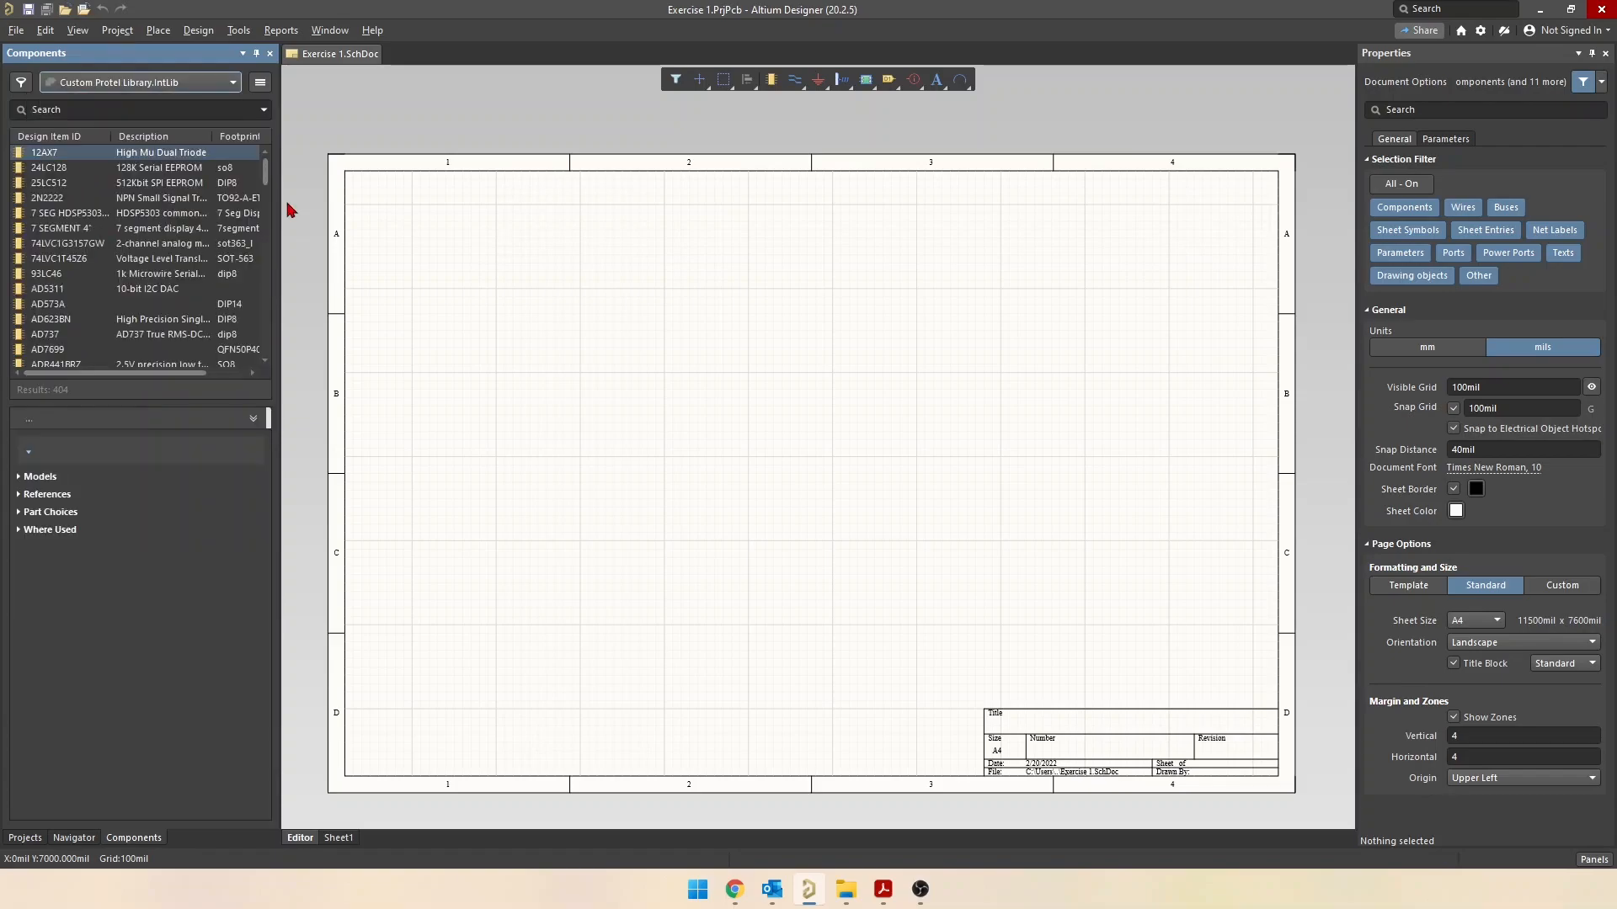
mouse_move(265, 172)
mouse_down()
mouse_move(274, 342)
mouse_move(266, 160)
mouse_up()
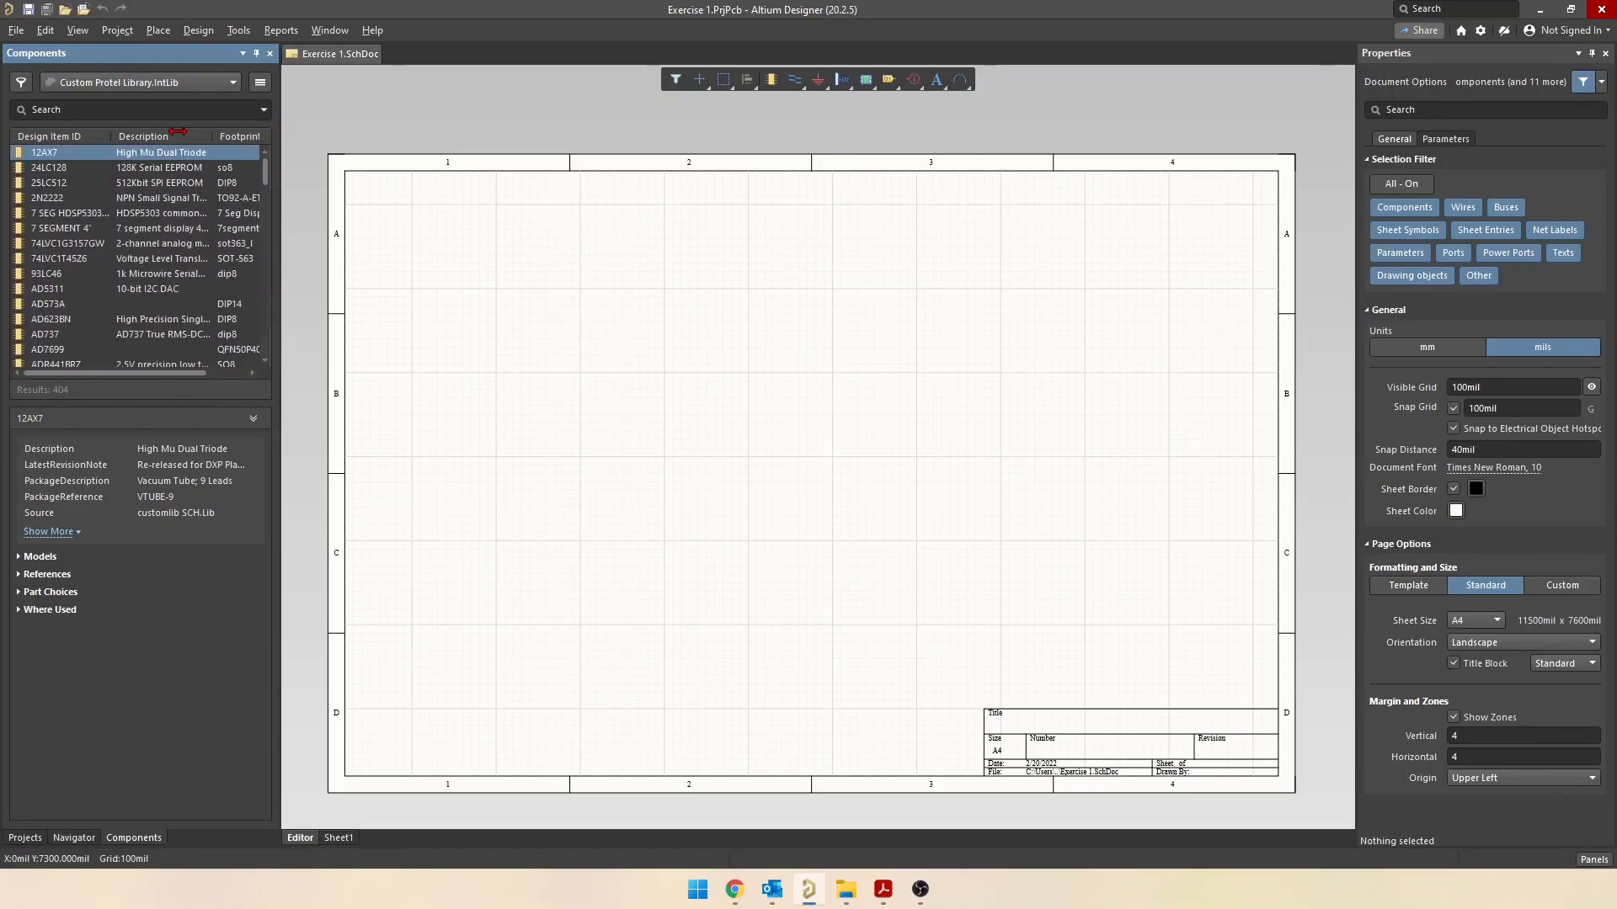
click(119, 87)
click(129, 109)
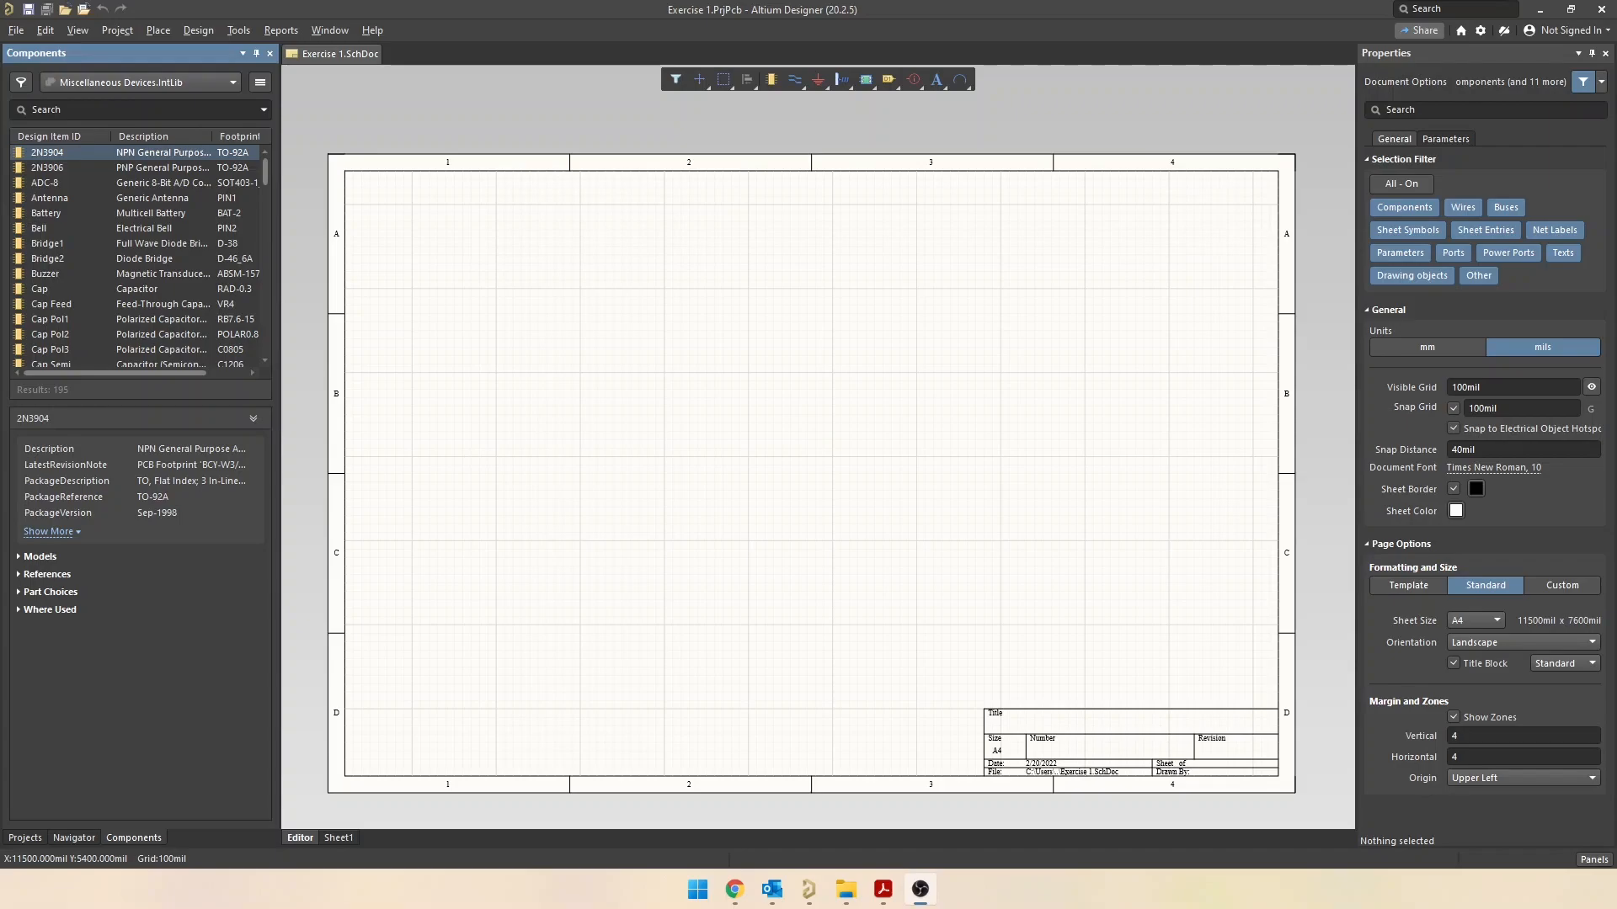
Switch to the browser to look at the Exercise 1 library resource on the course page, and return to Altium Designer
drag(1616, 375, 731, 7)
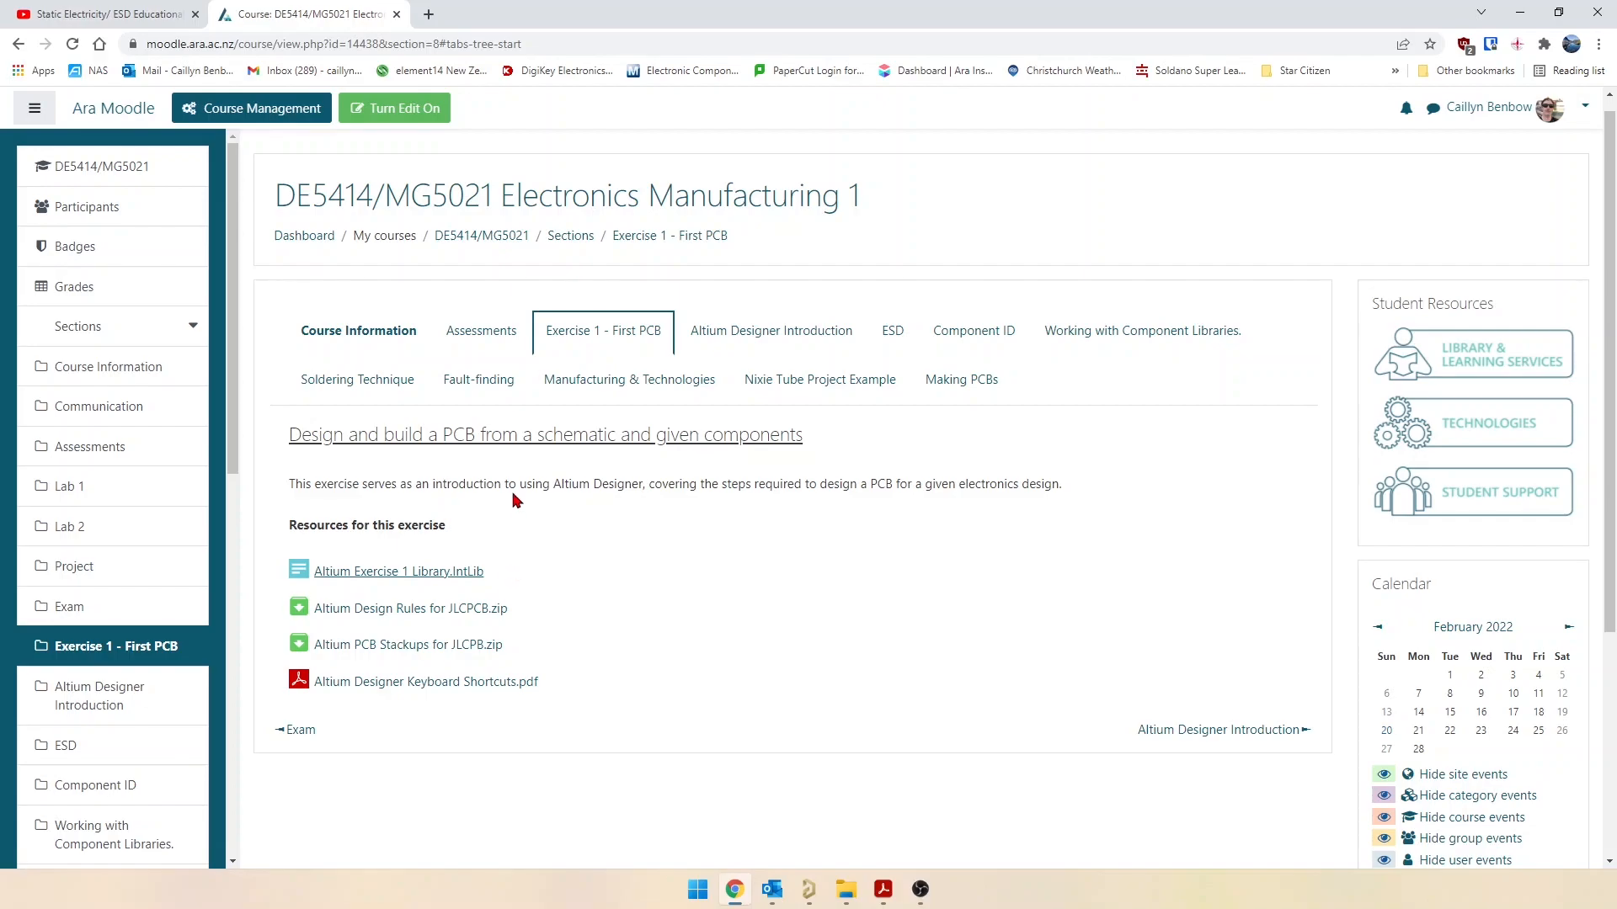
click(1520, 13)
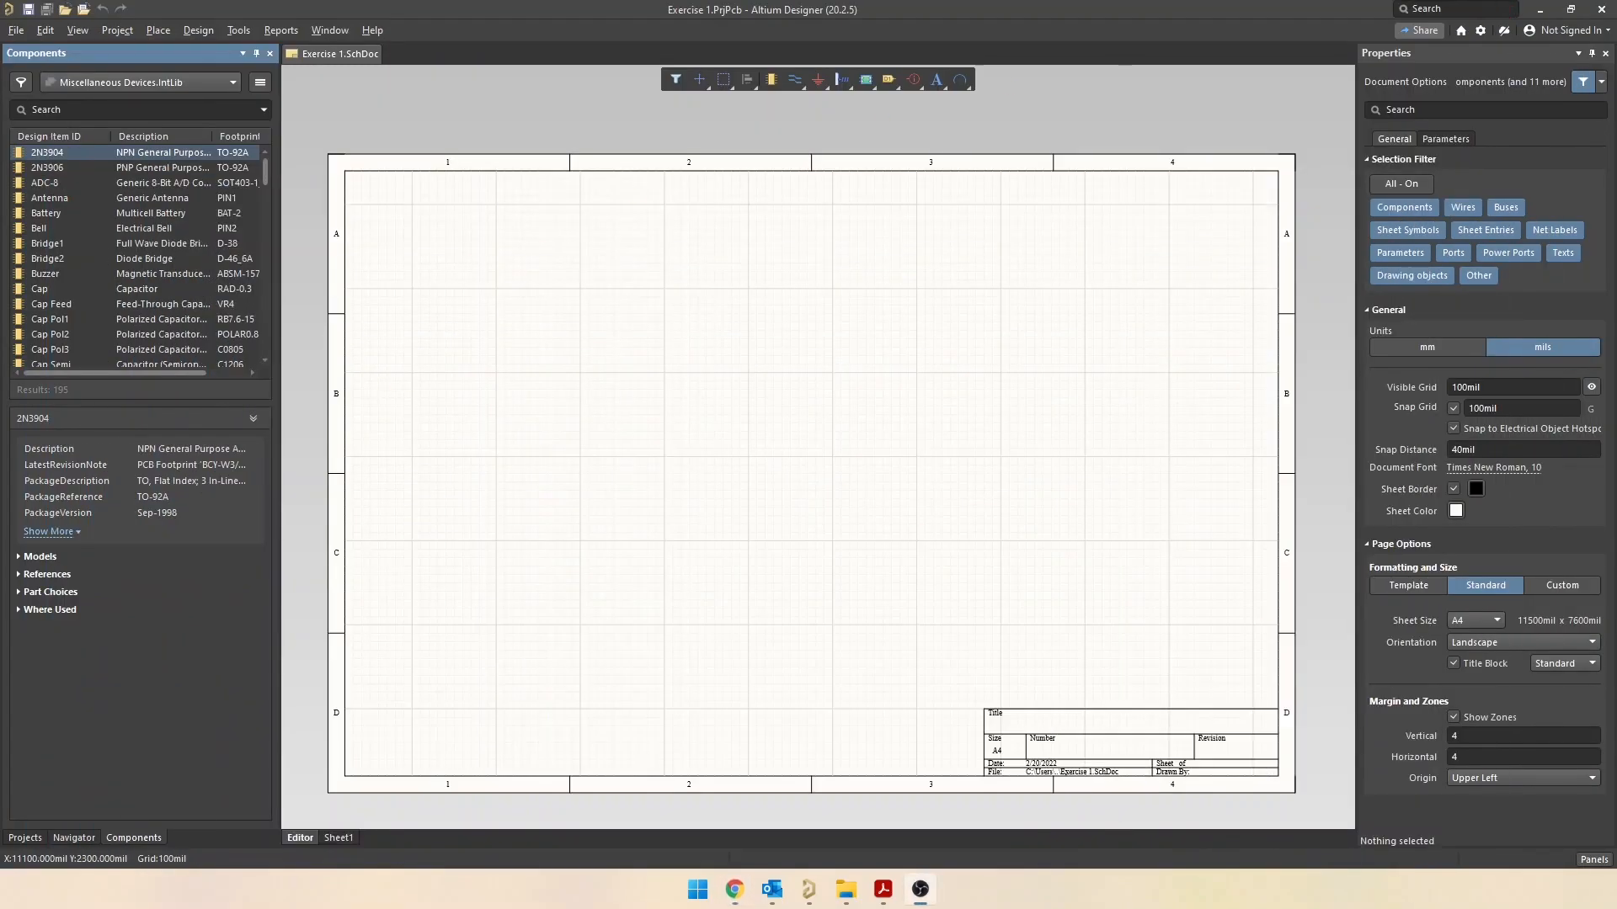
click(459, 415)
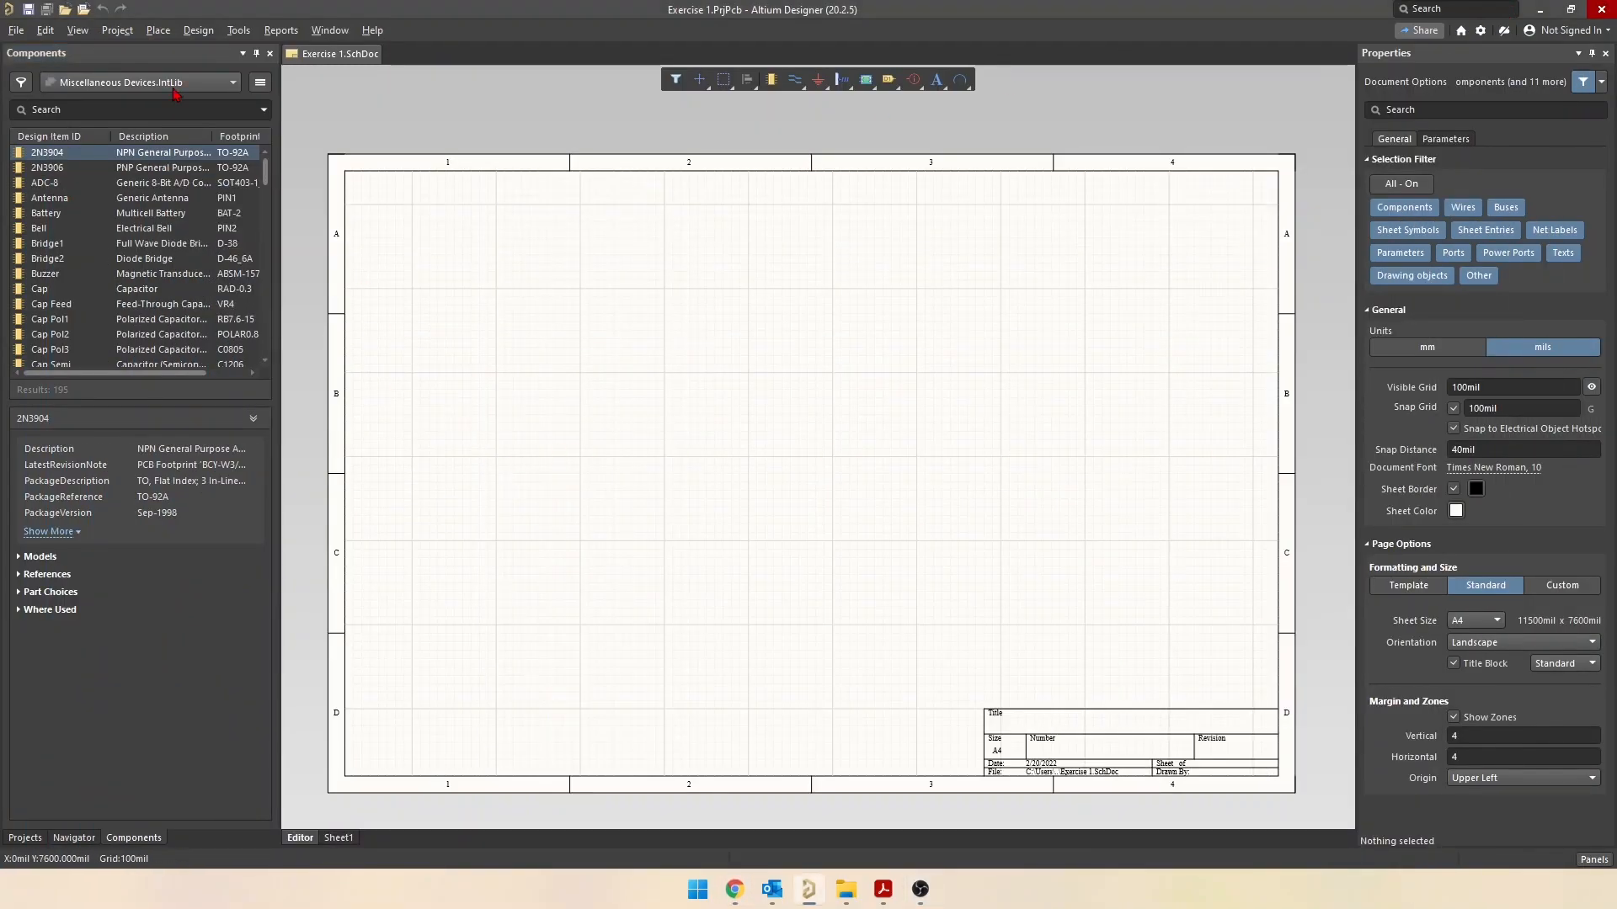
Add Altium Exercise 1 Library from the Altium Exercise 1 folder as a project library, and choose it among the component libraries
click(261, 84)
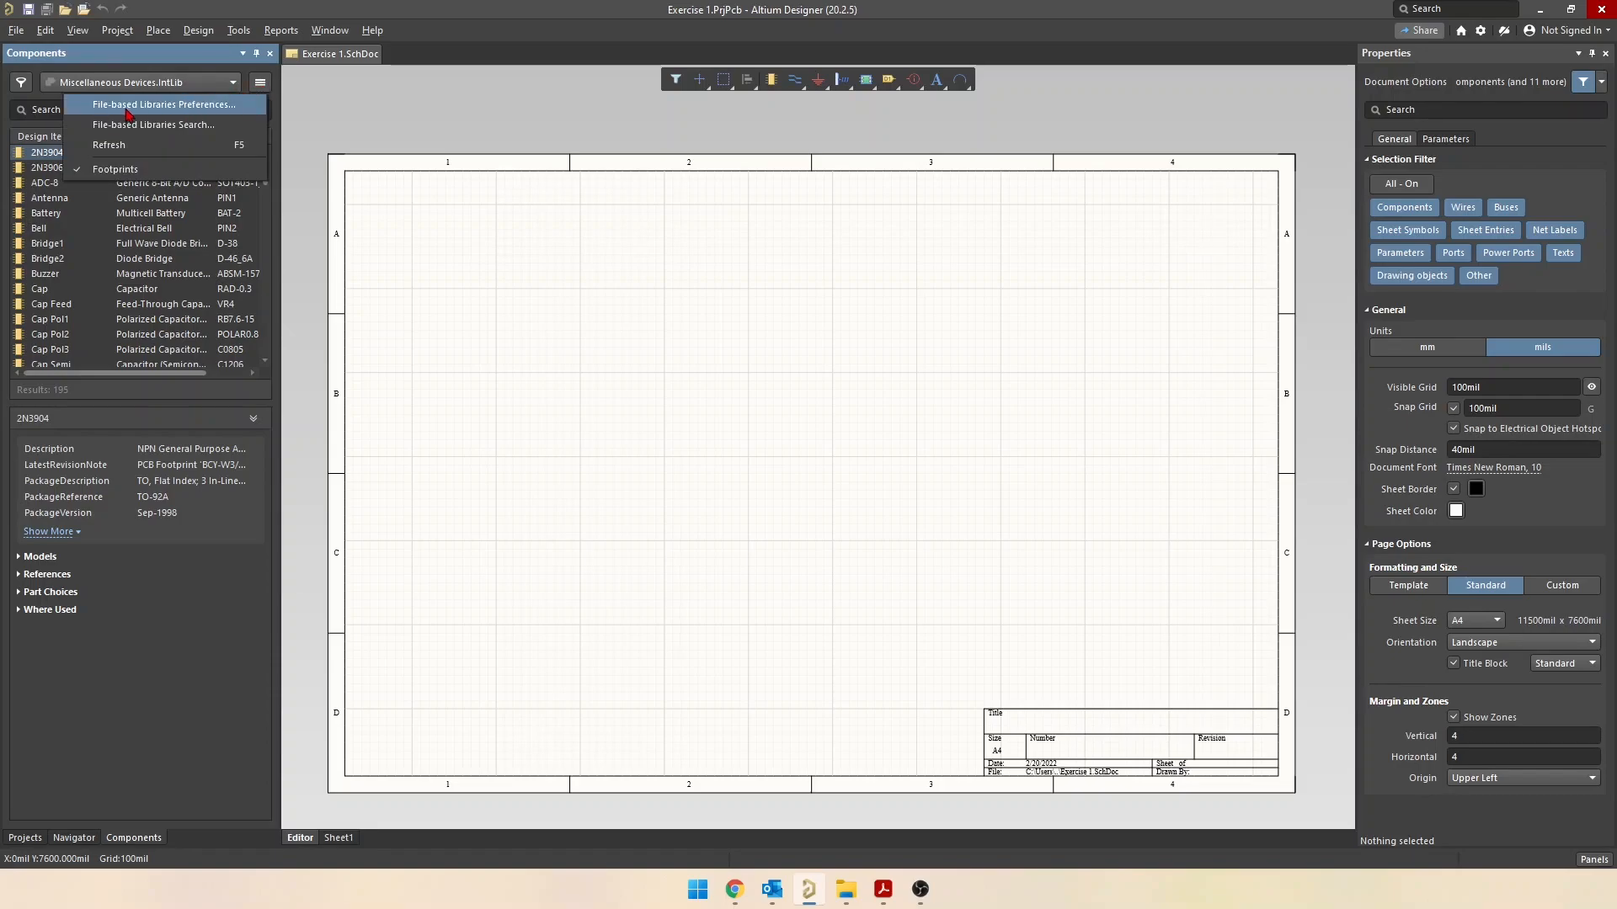
click(181, 108)
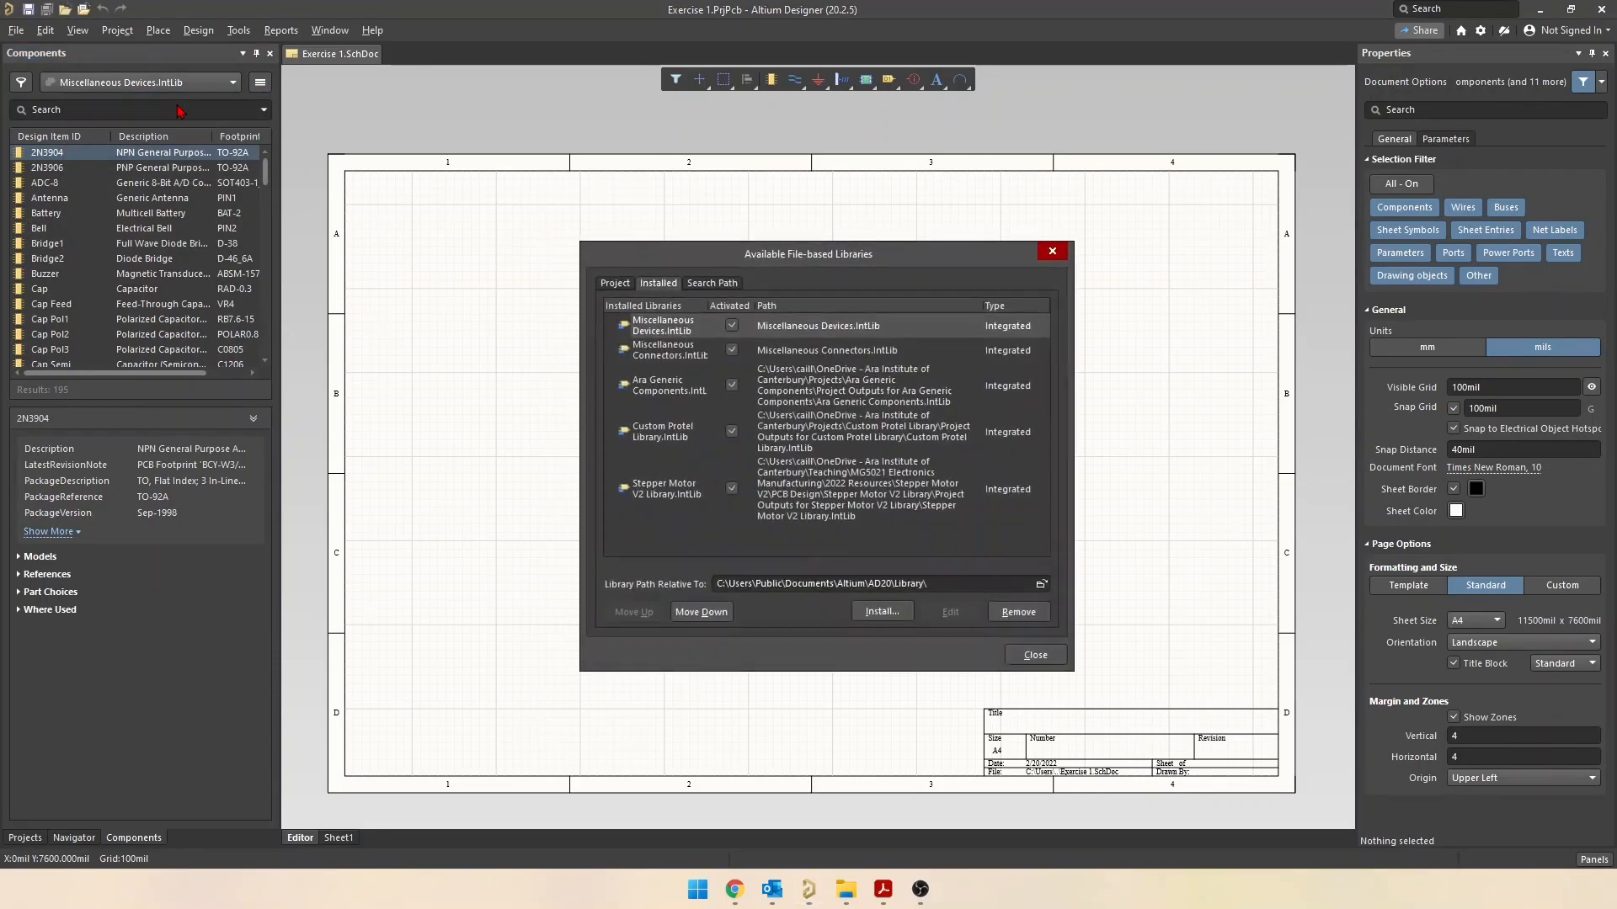
click(615, 283)
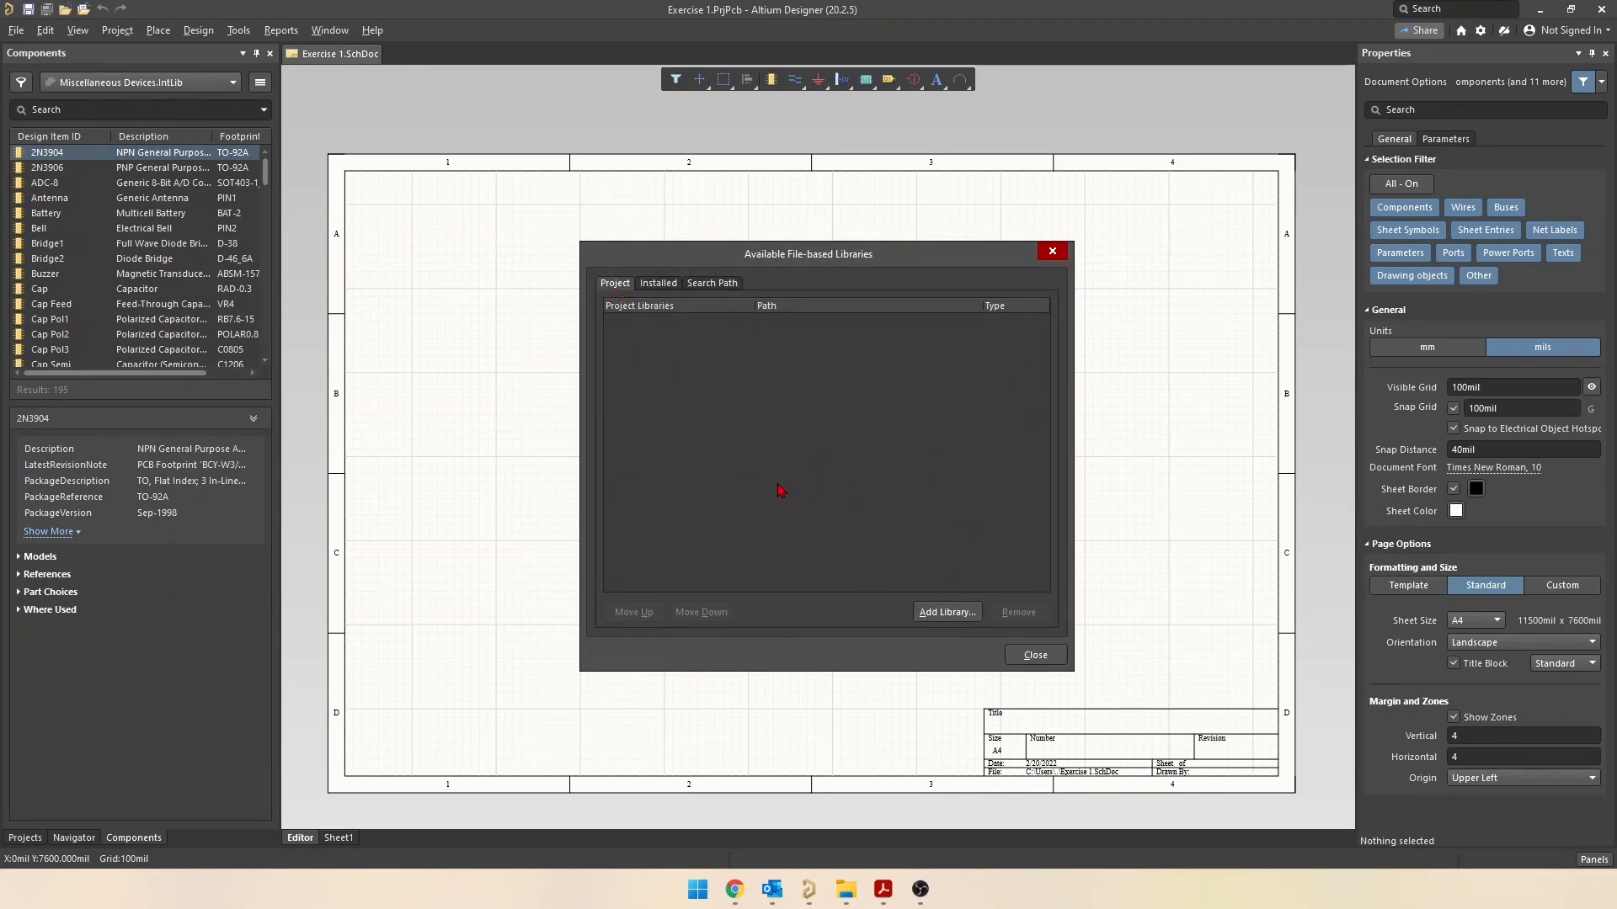
click(948, 613)
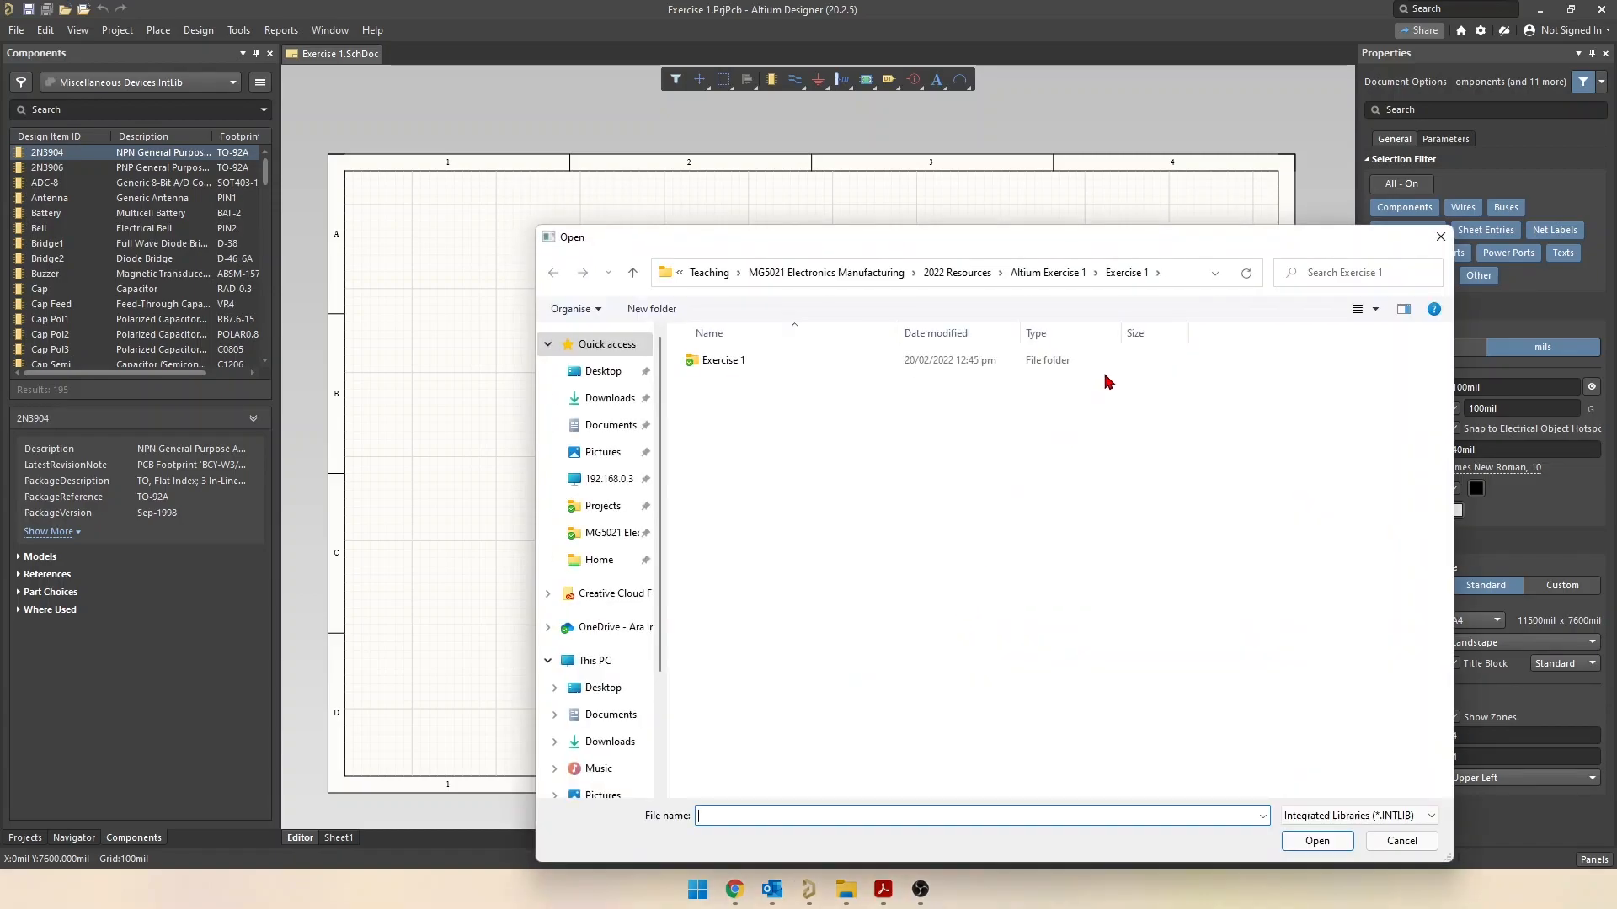
click(1052, 272)
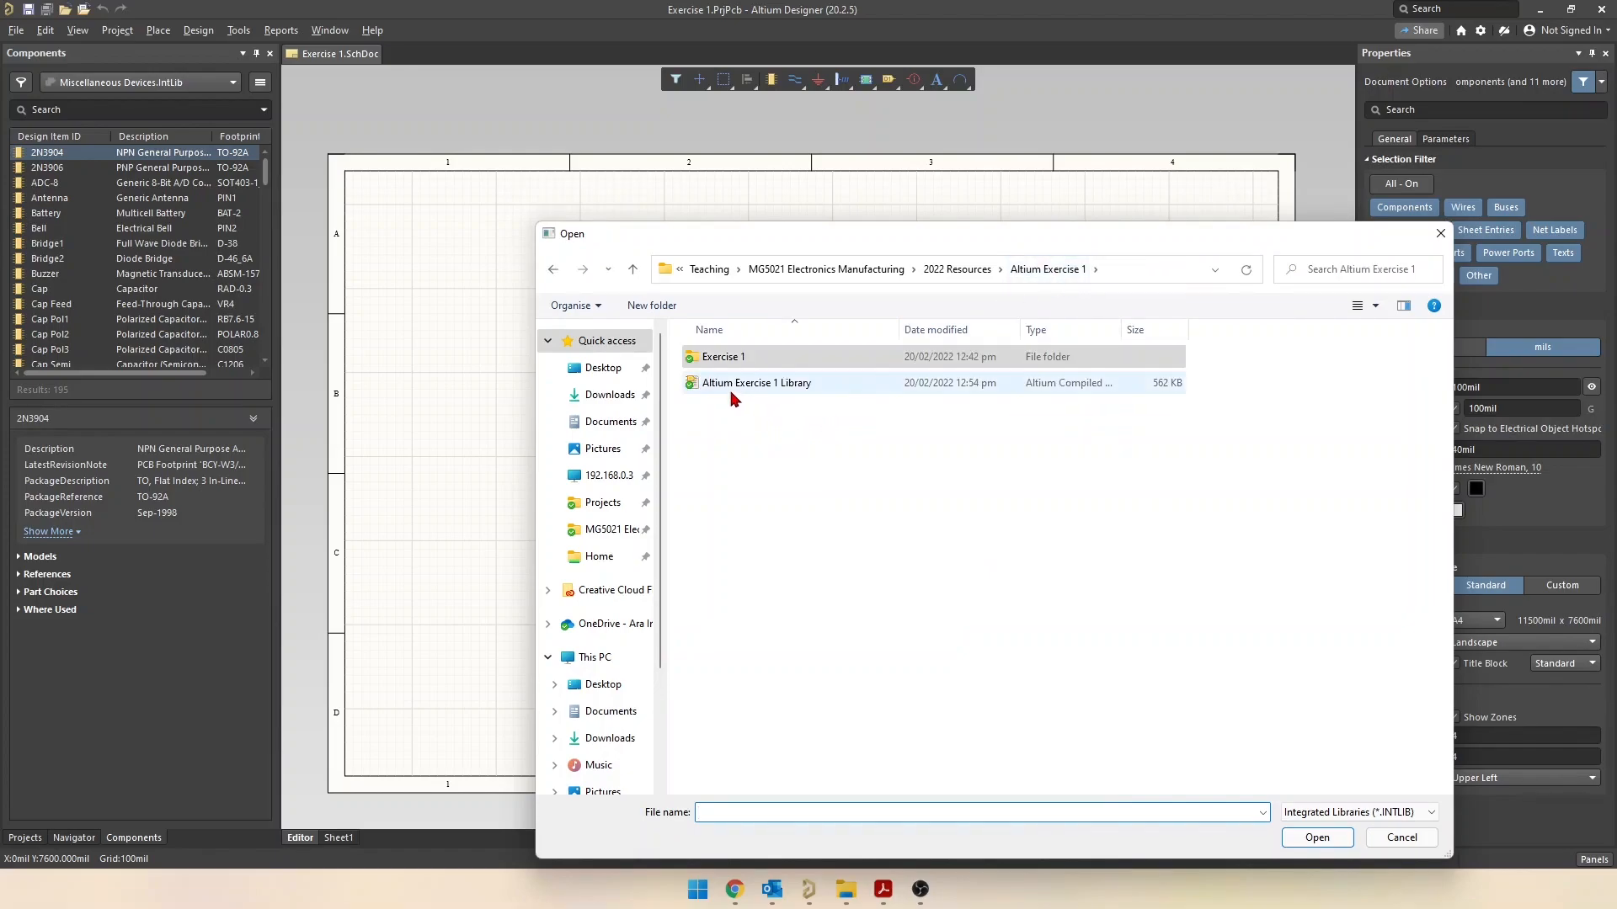
click(776, 387)
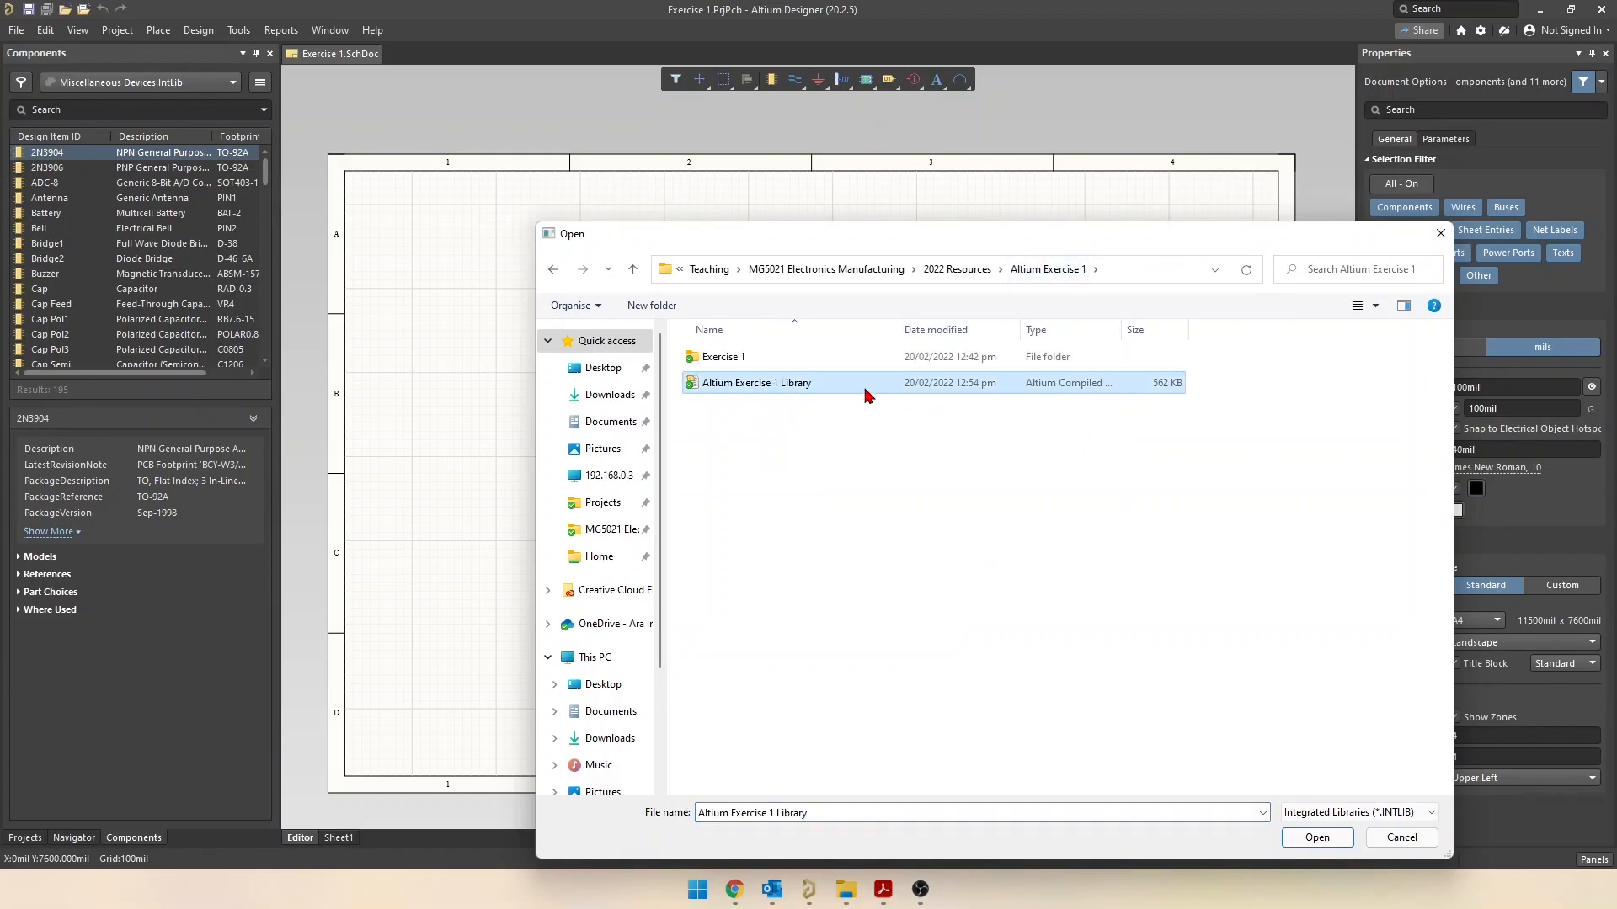
click(1302, 844)
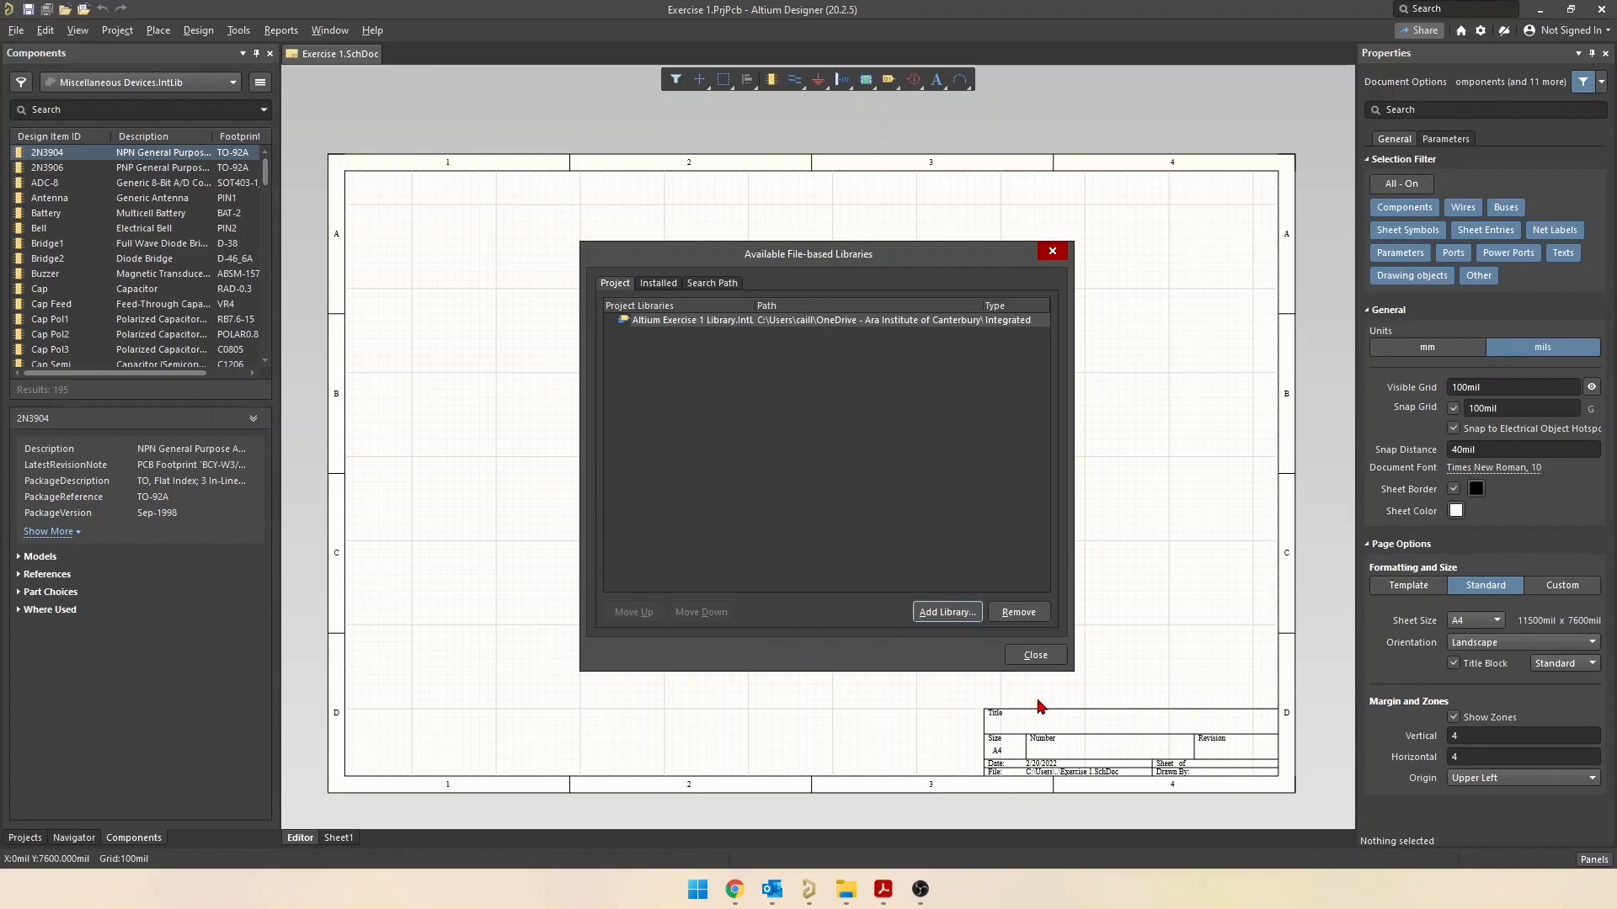
click(1035, 656)
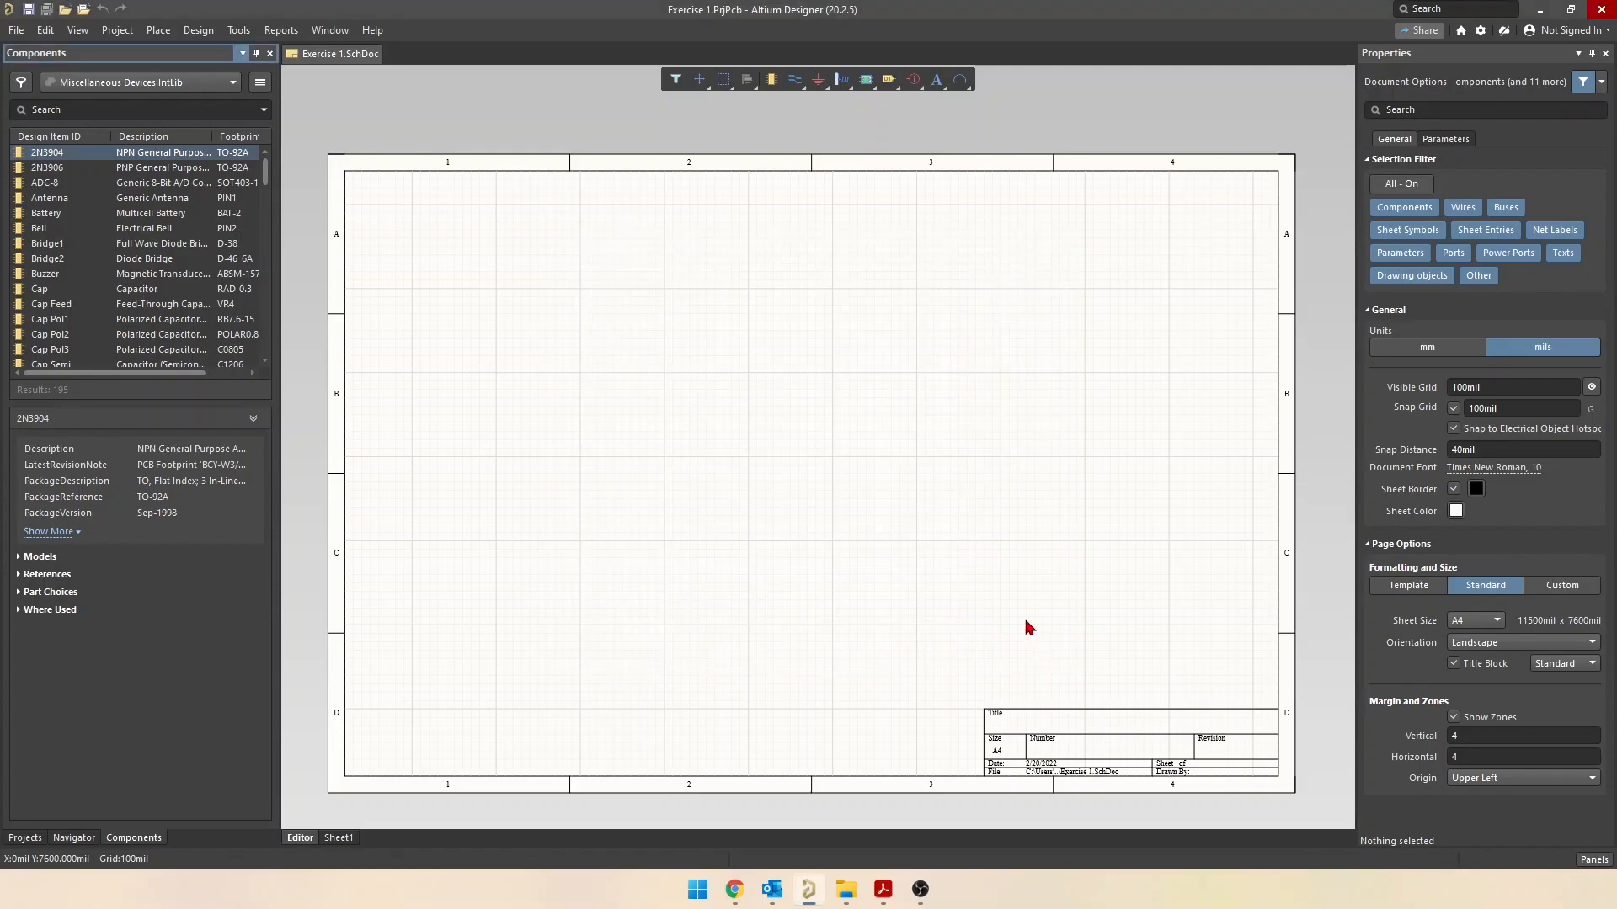
click(103, 85)
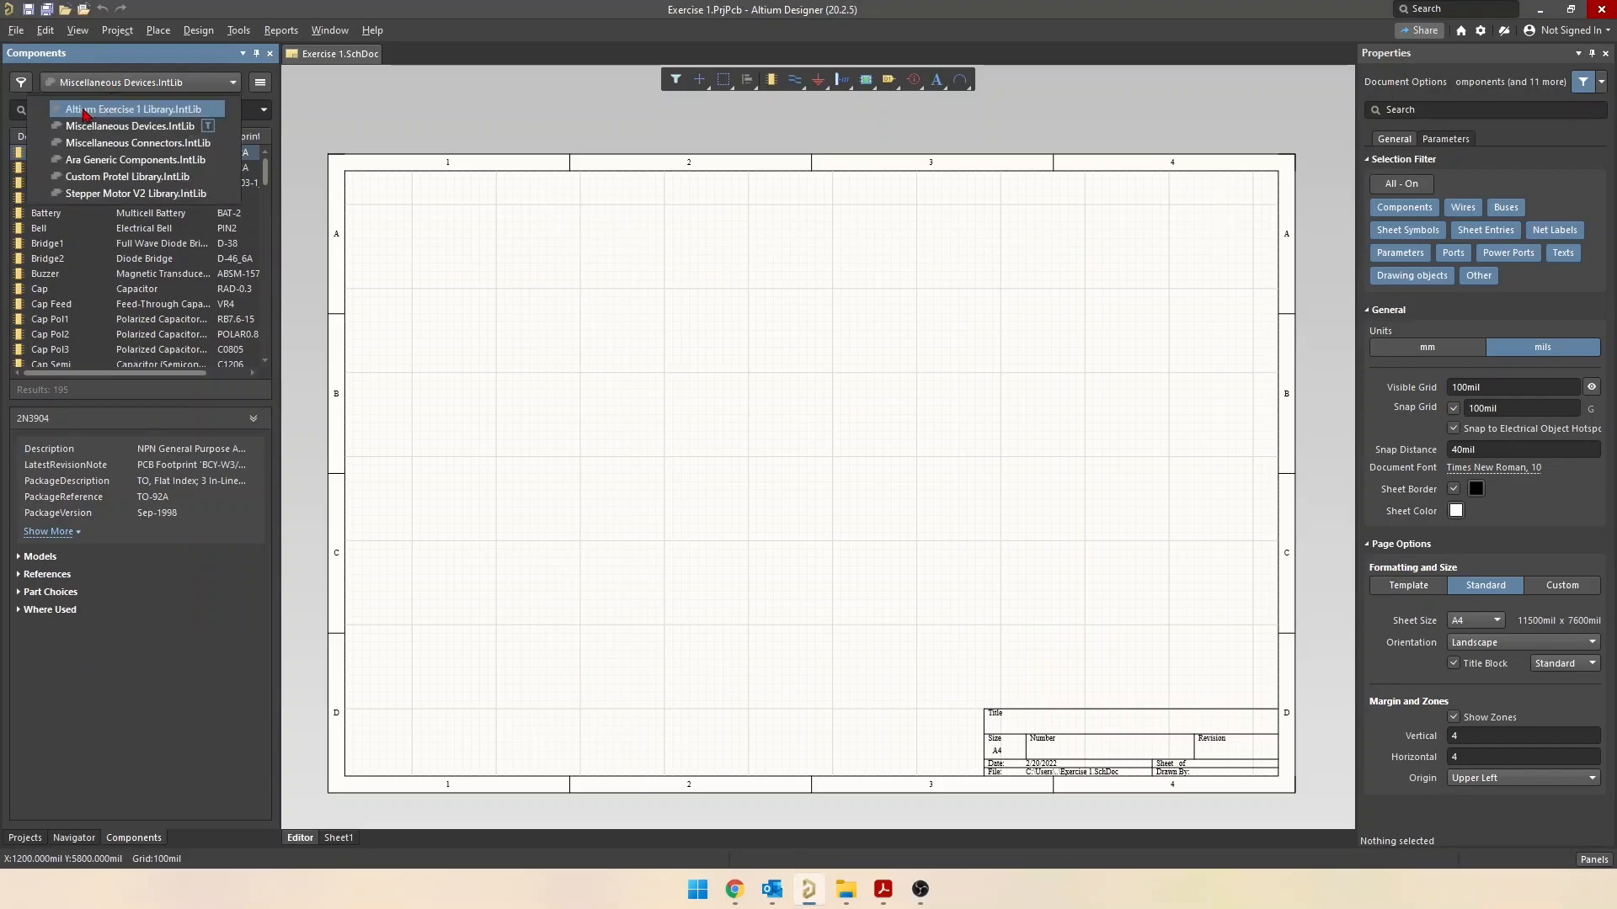
click(167, 112)
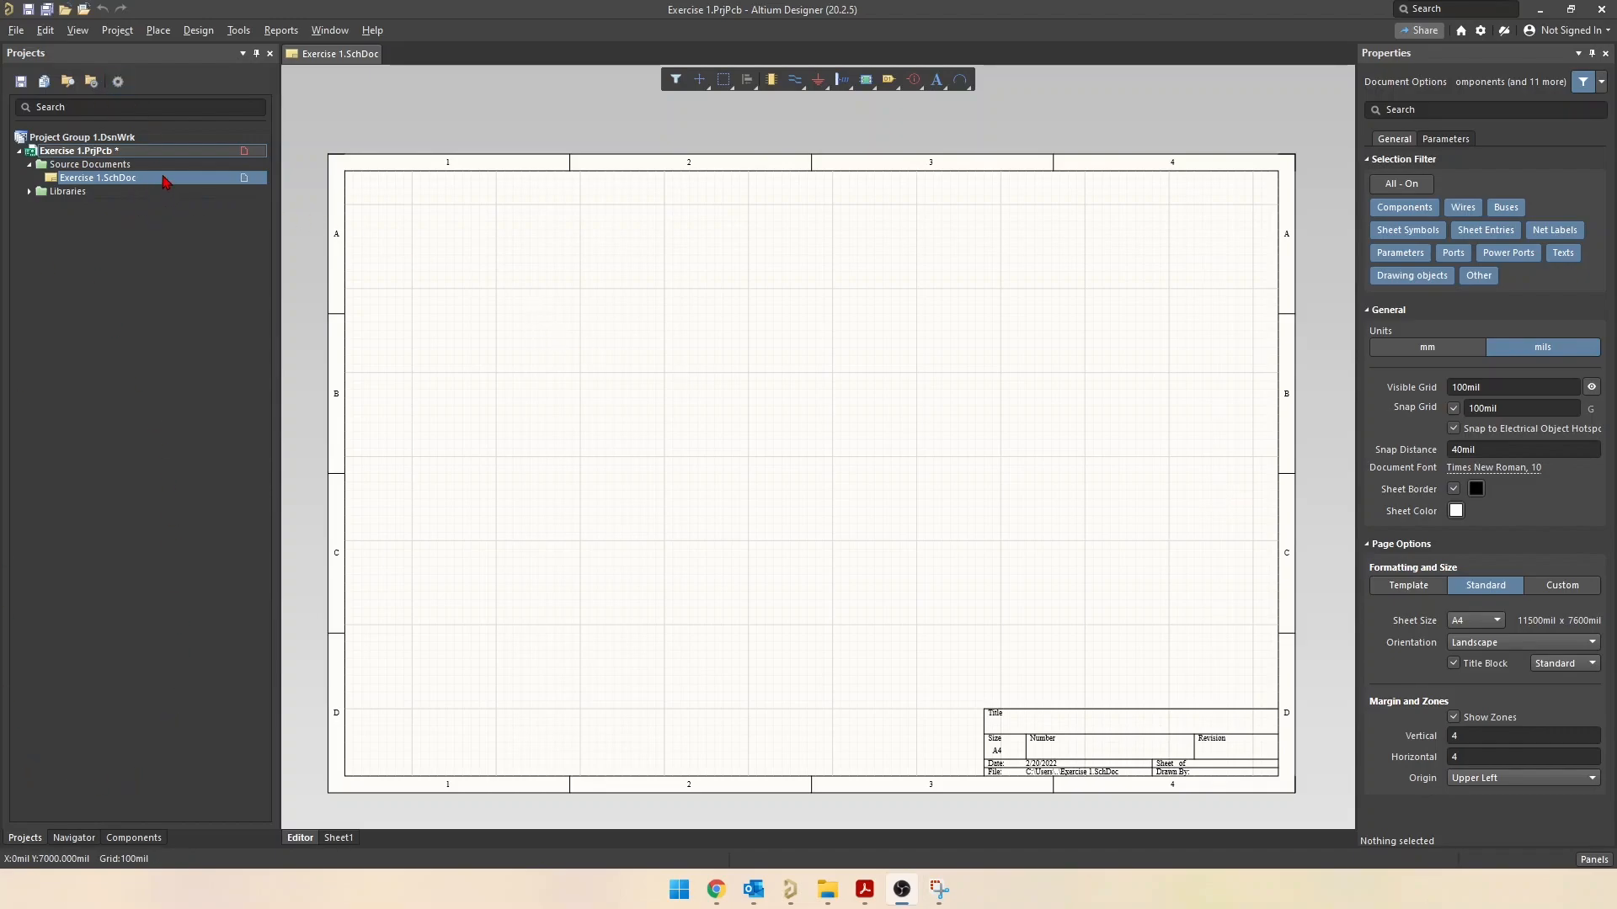
Expand the project's Libraries and Compiled Libraries folders to check for Altium Exercise 1 Library.IntLib
click(29, 192)
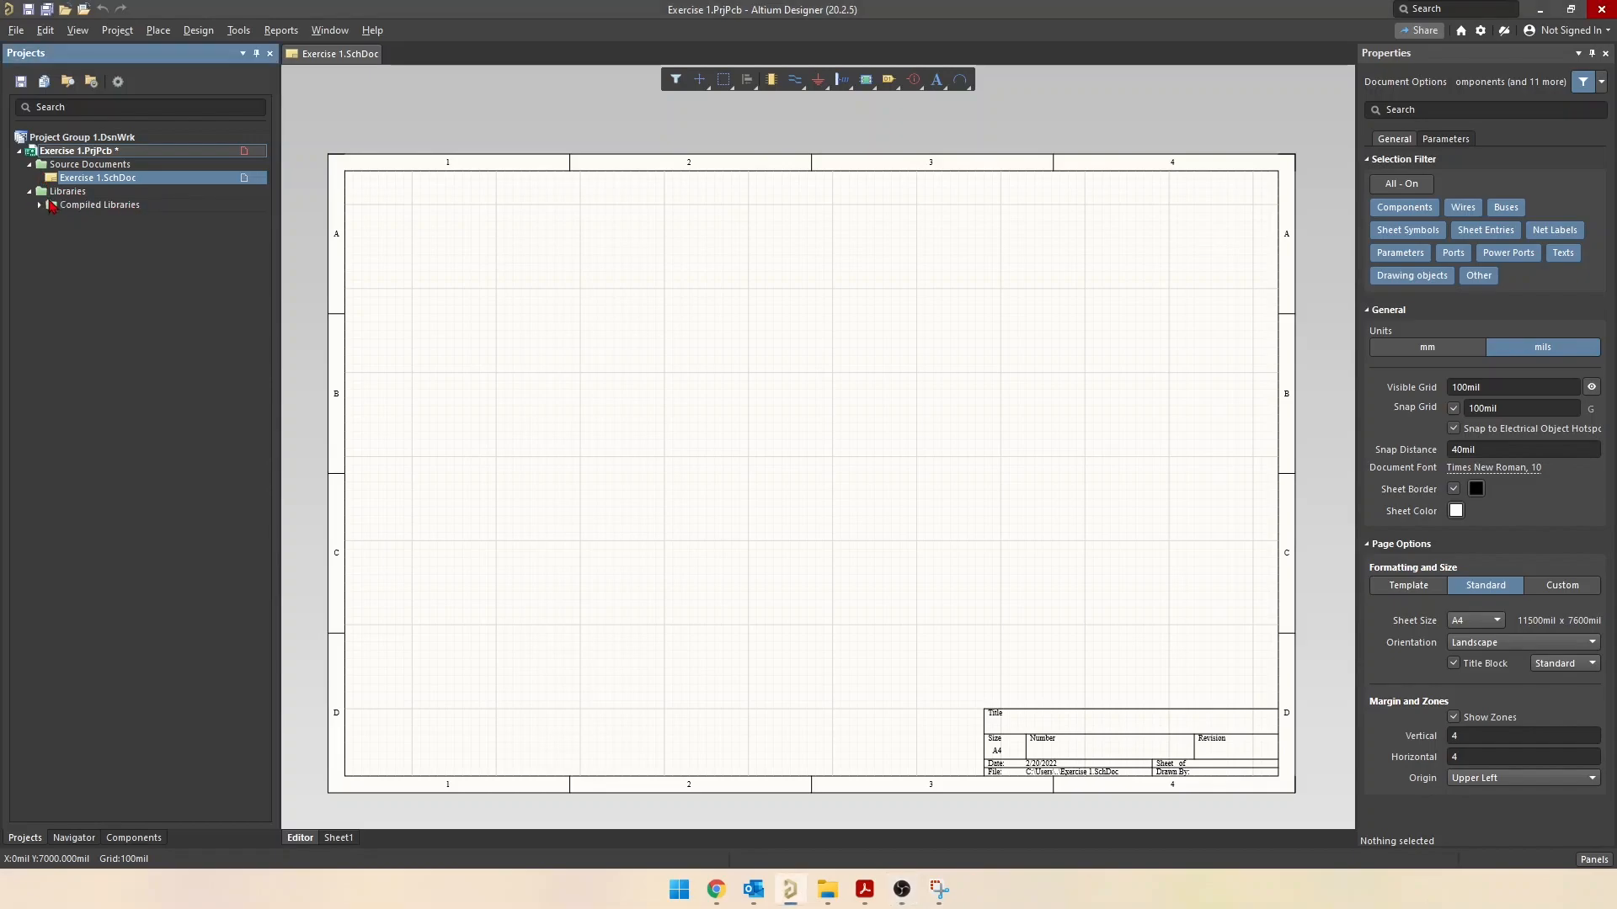
click(40, 205)
click(166, 222)
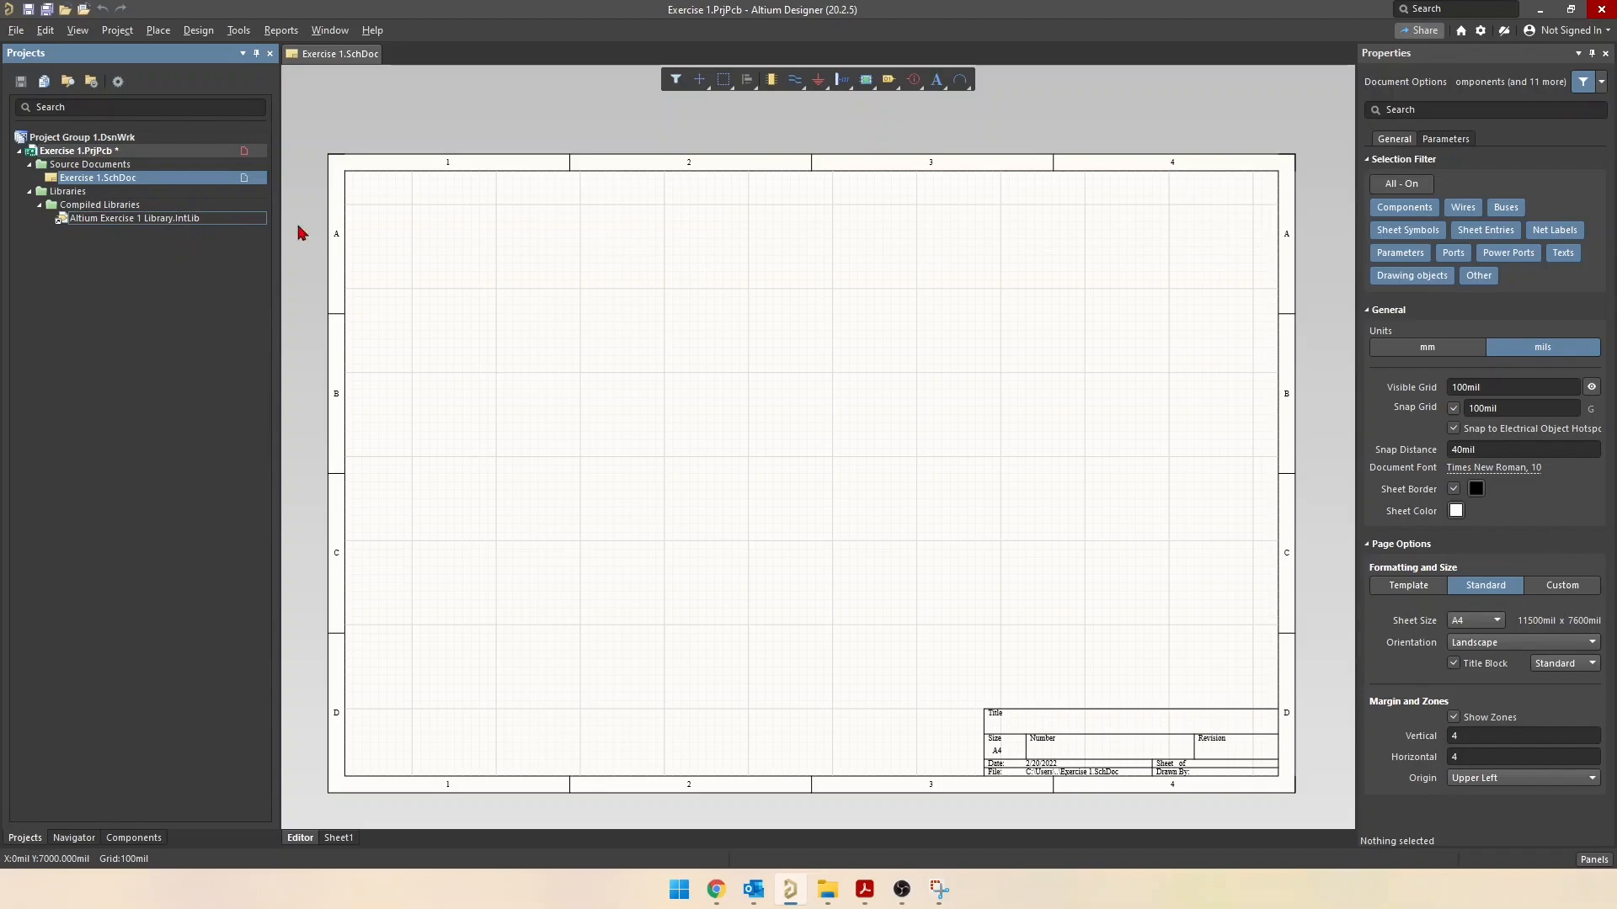
Look at the reference power supply schematic in the Snipping Tool window, move it away and return to the schematic sheet
drag(1616, 240, 485, 158)
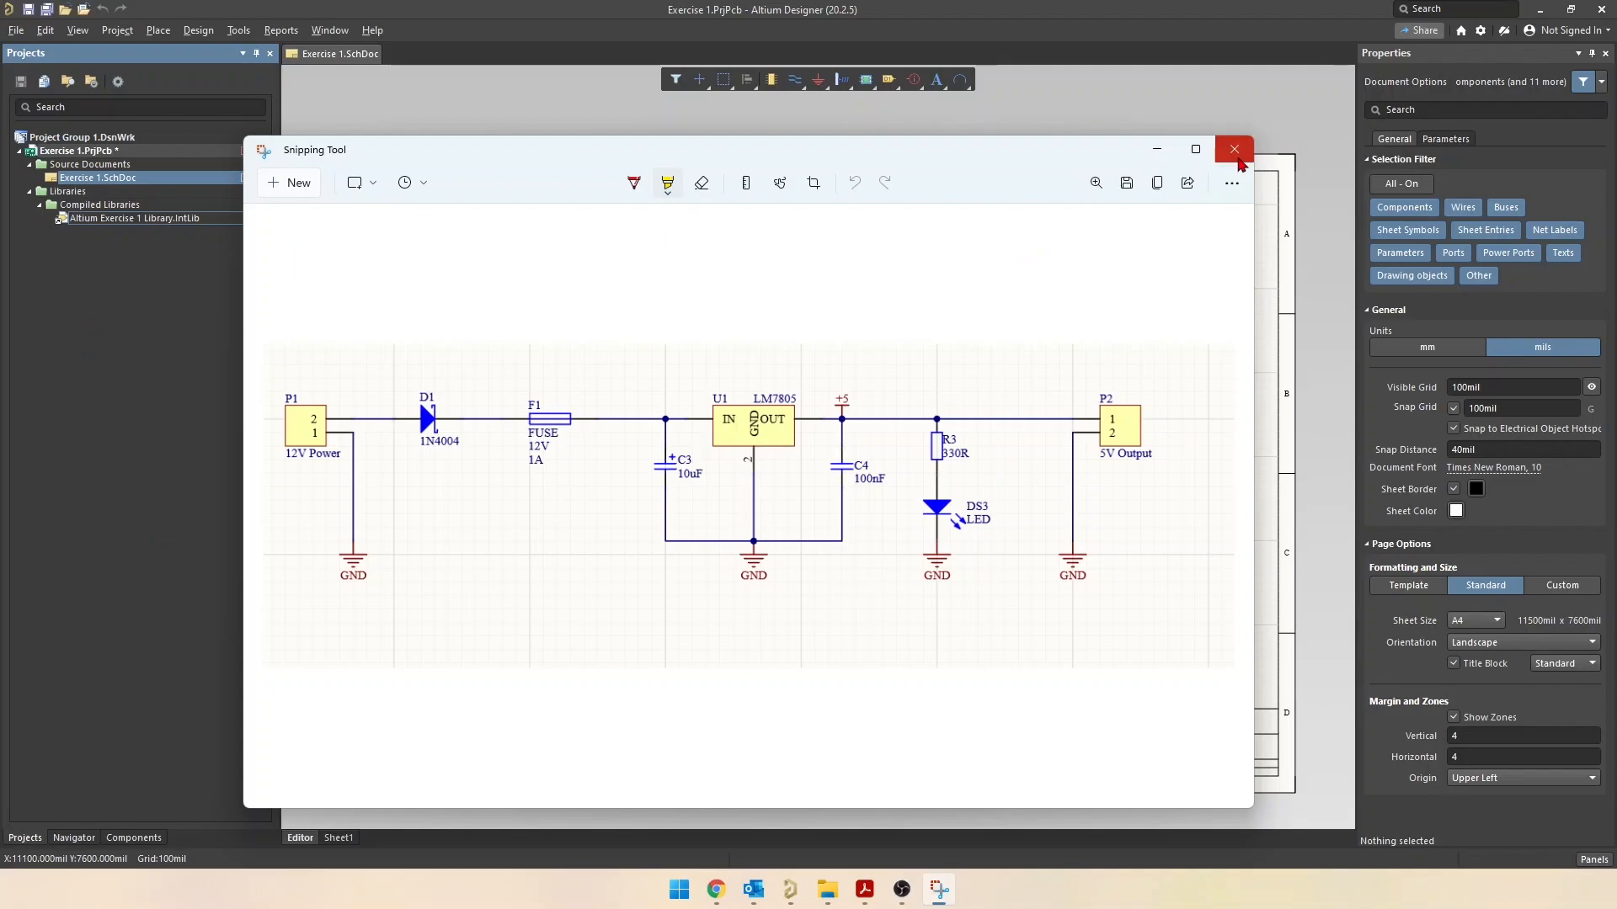
drag(945, 155, 1616, 223)
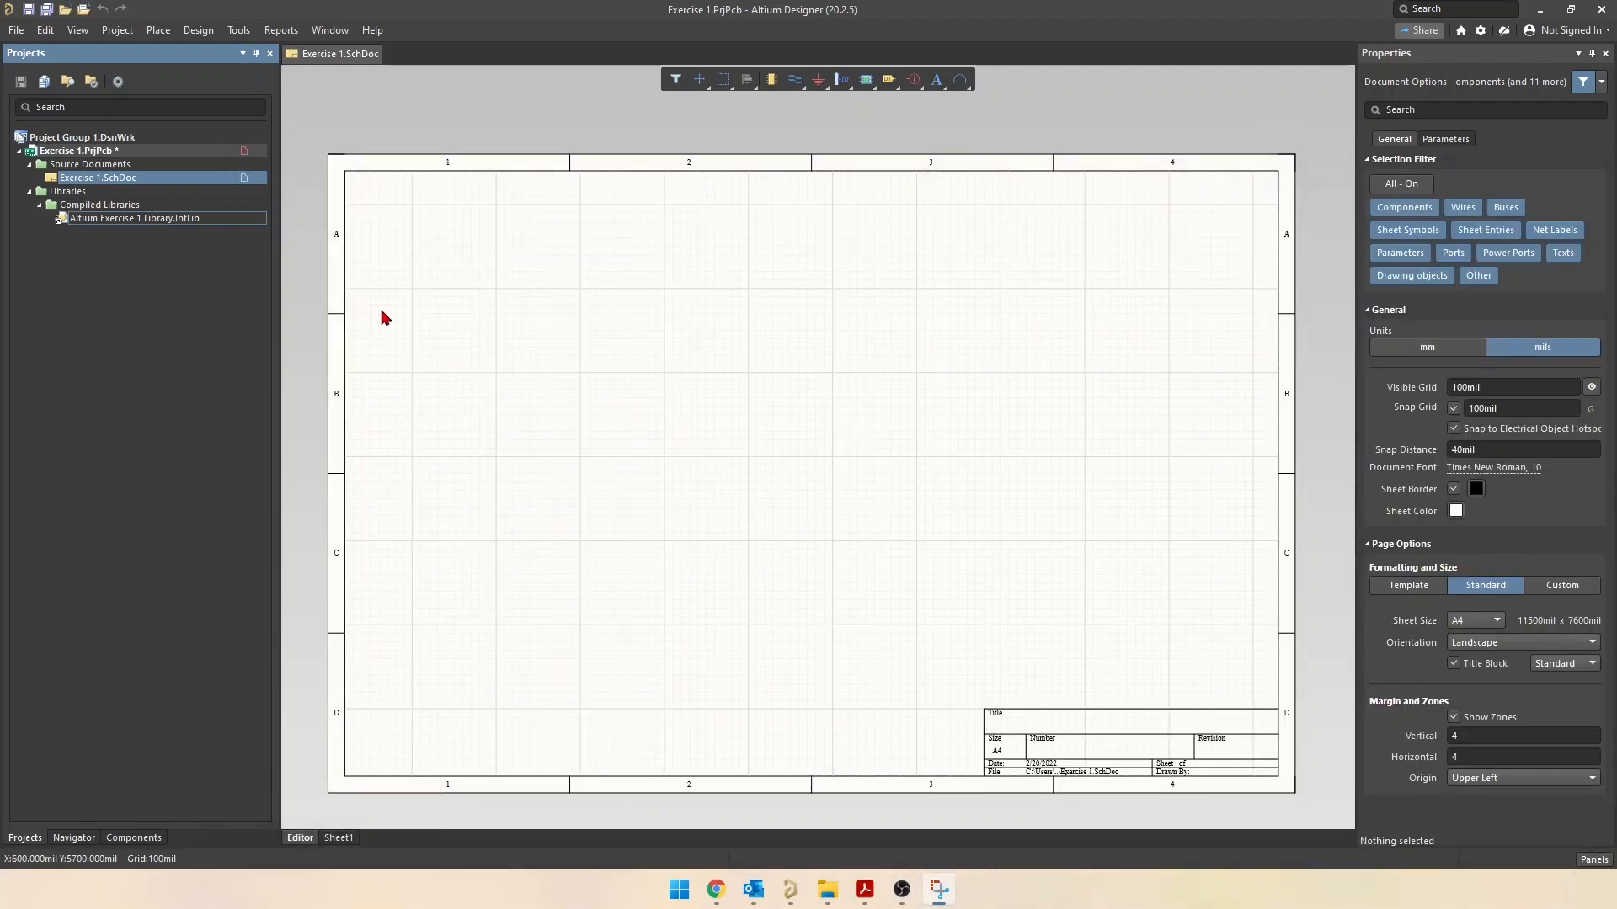
click(392, 371)
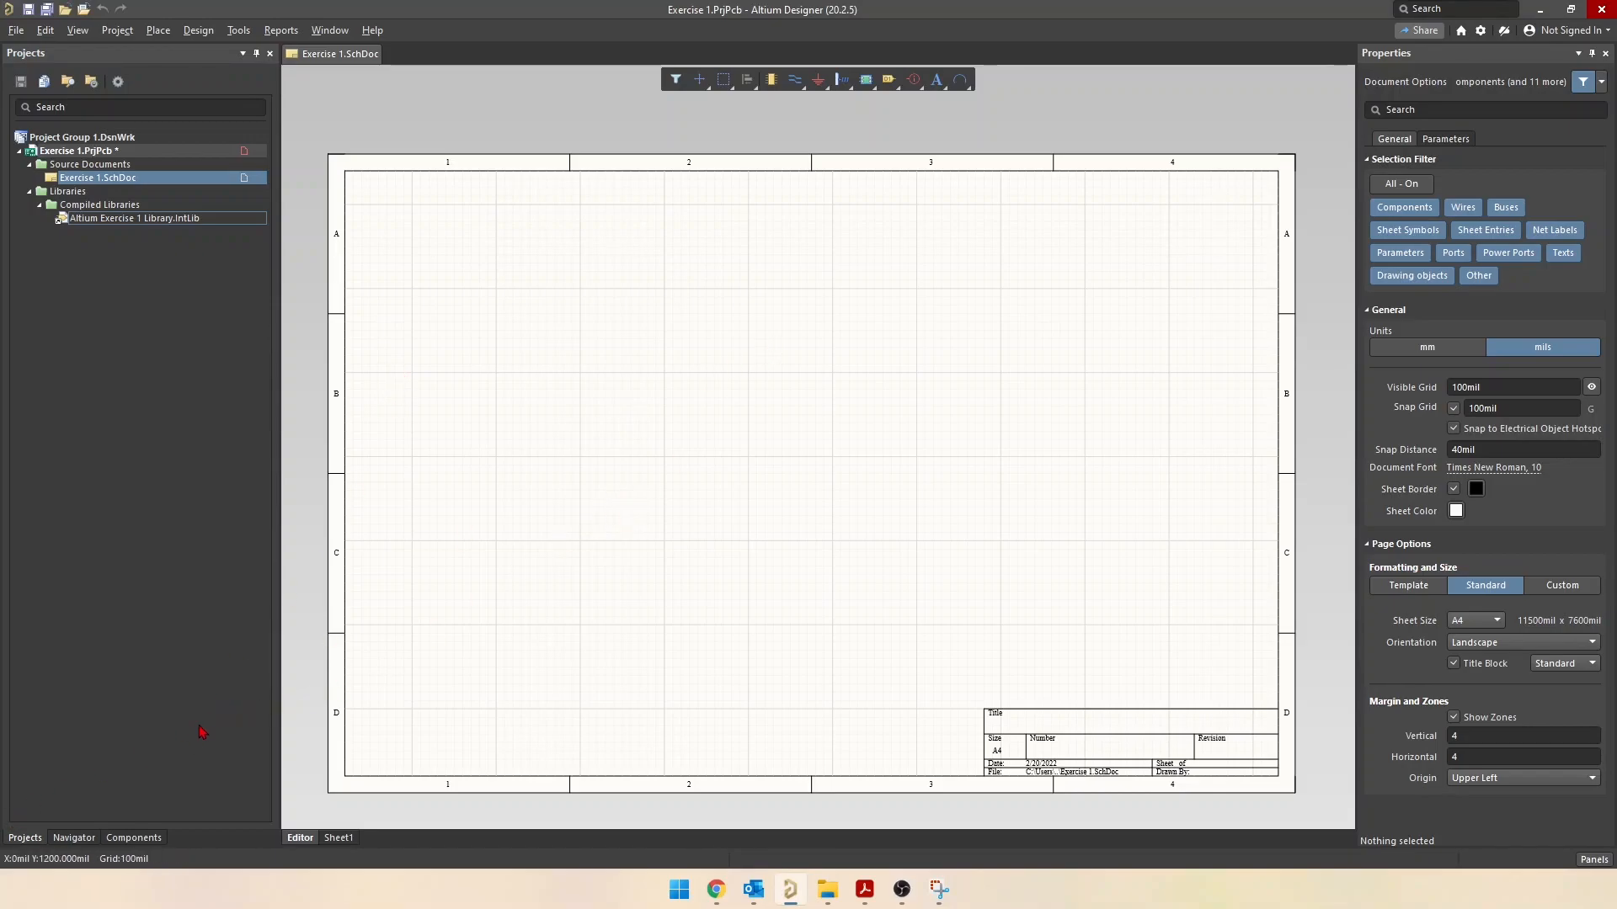
Show the Components panel and list the parts of Altium Exercise 1 Library.IntLib
click(134, 838)
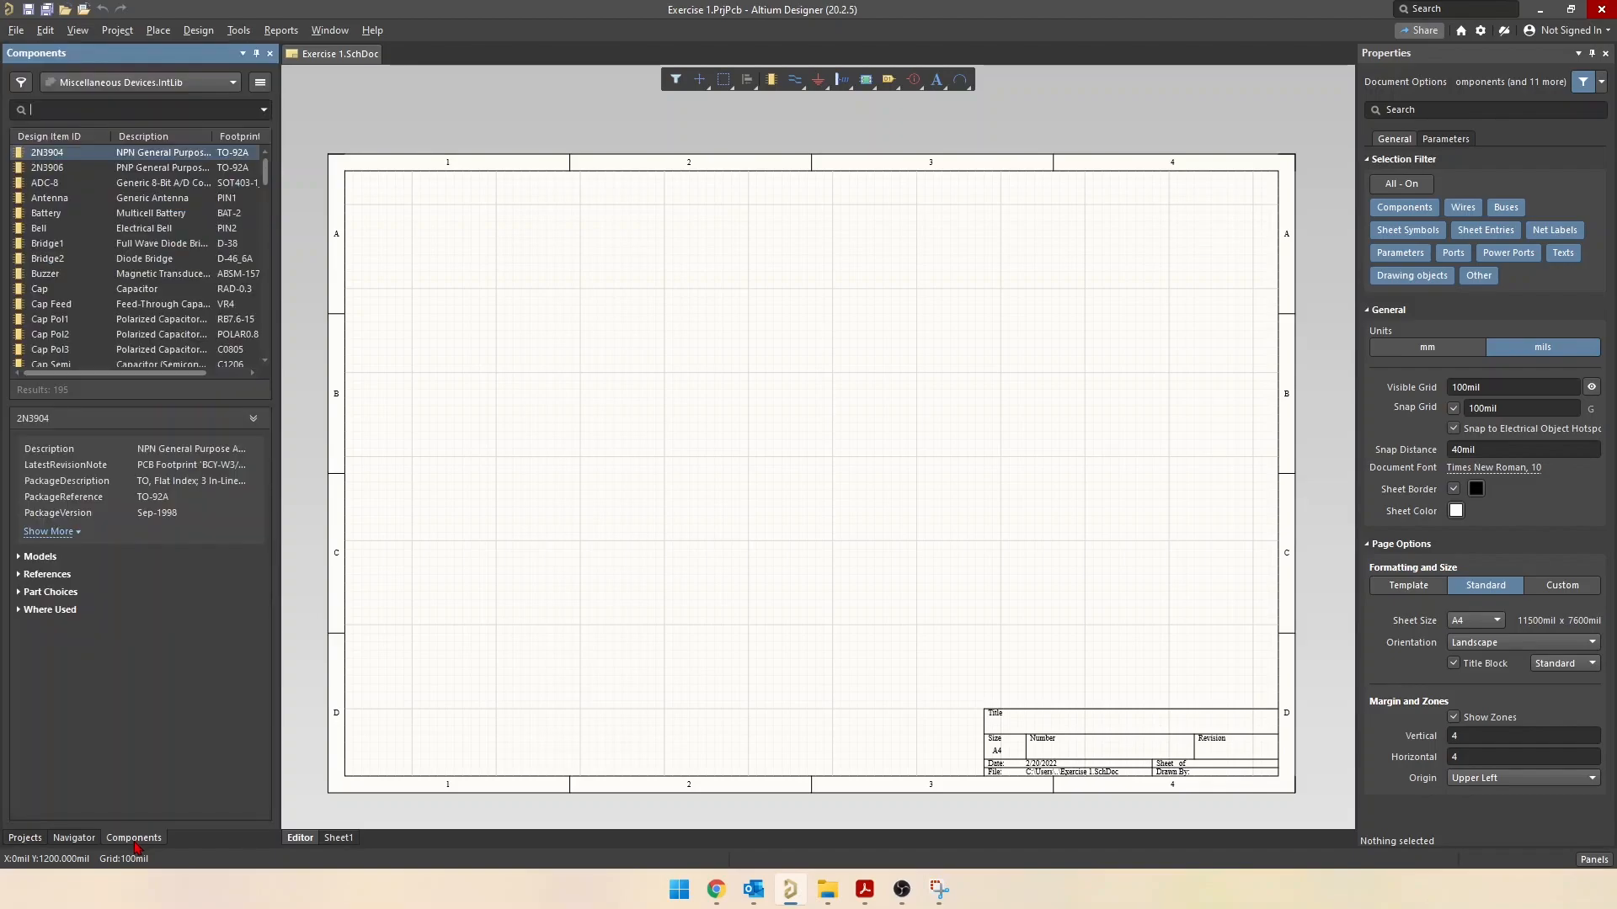
click(135, 84)
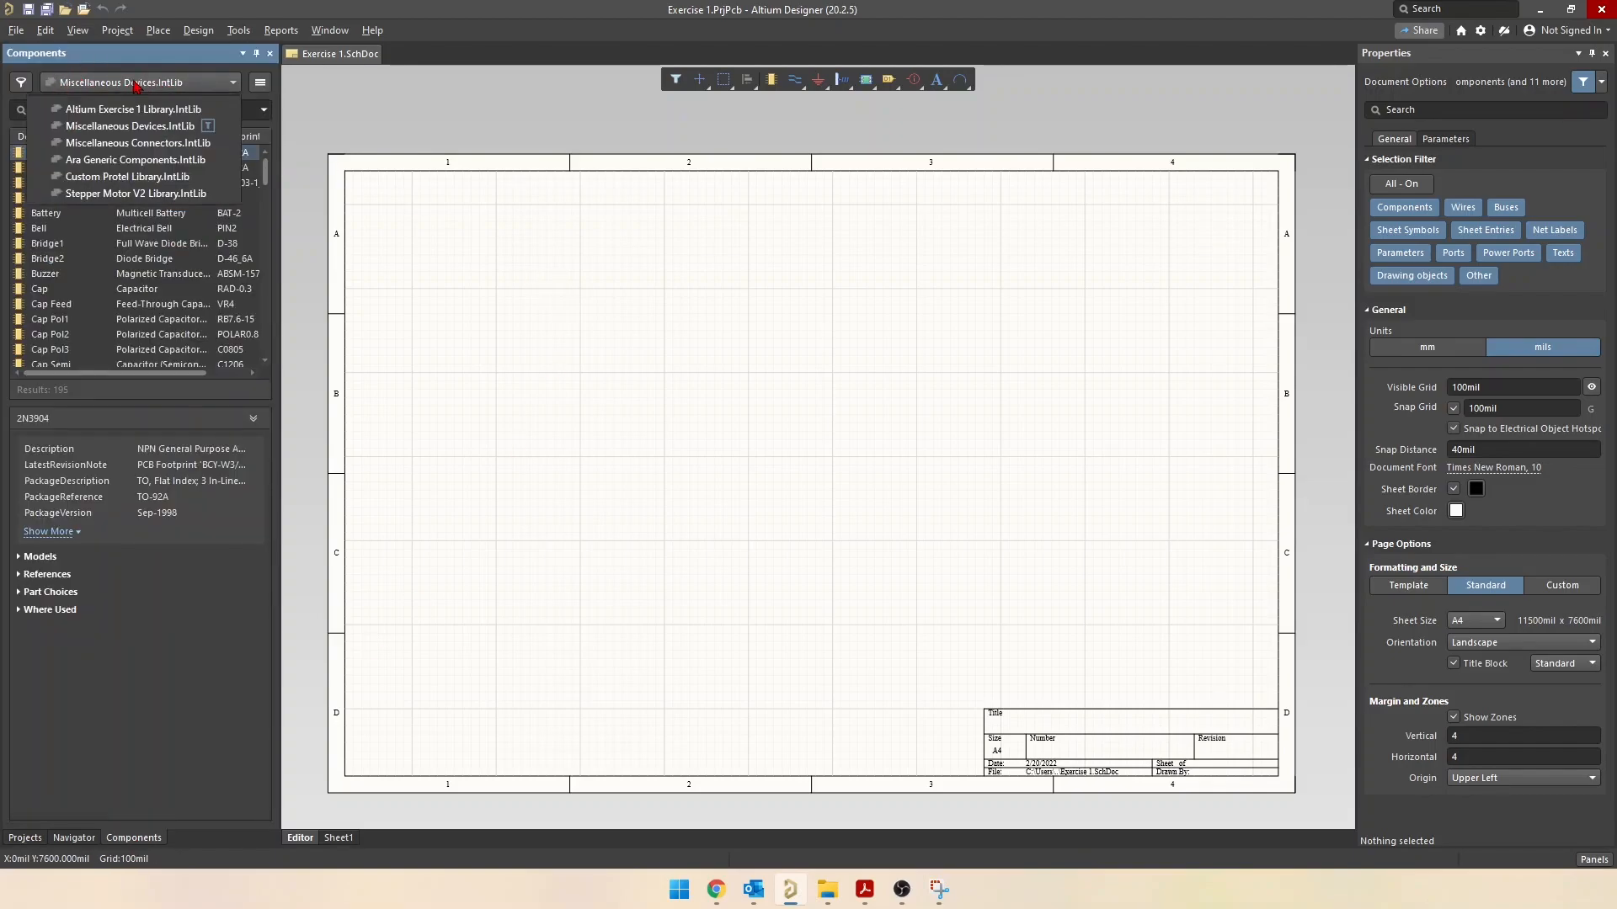
click(93, 113)
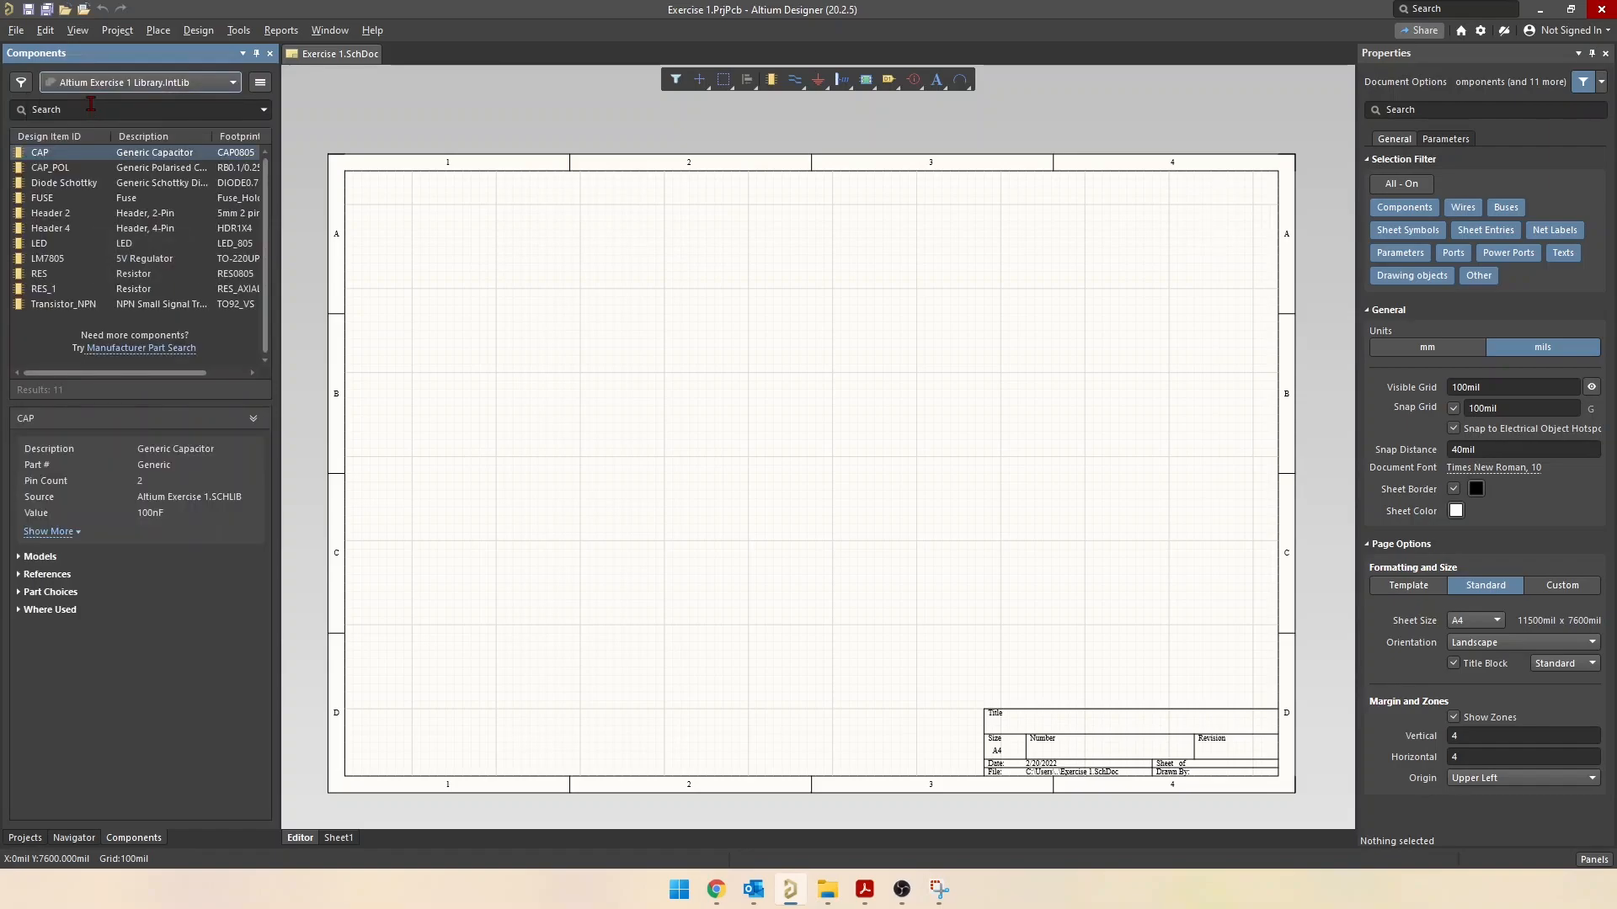
Place five Header 2 connectors from the Exercise 1 library on the schematic sheet and end the placement
click(52, 215)
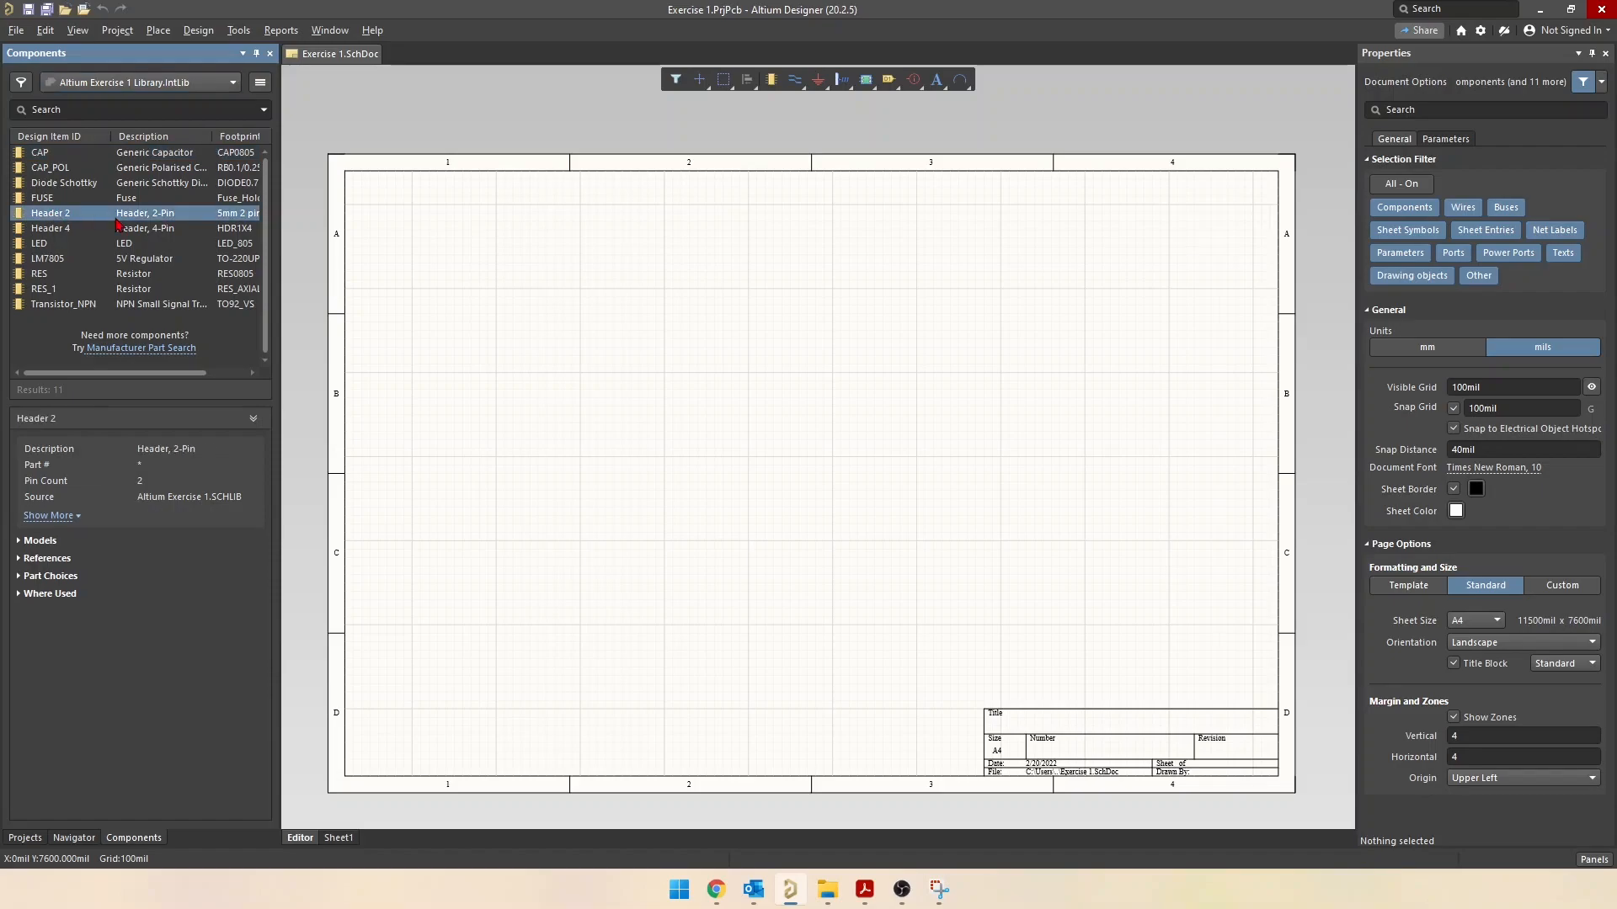
double_click(49, 216)
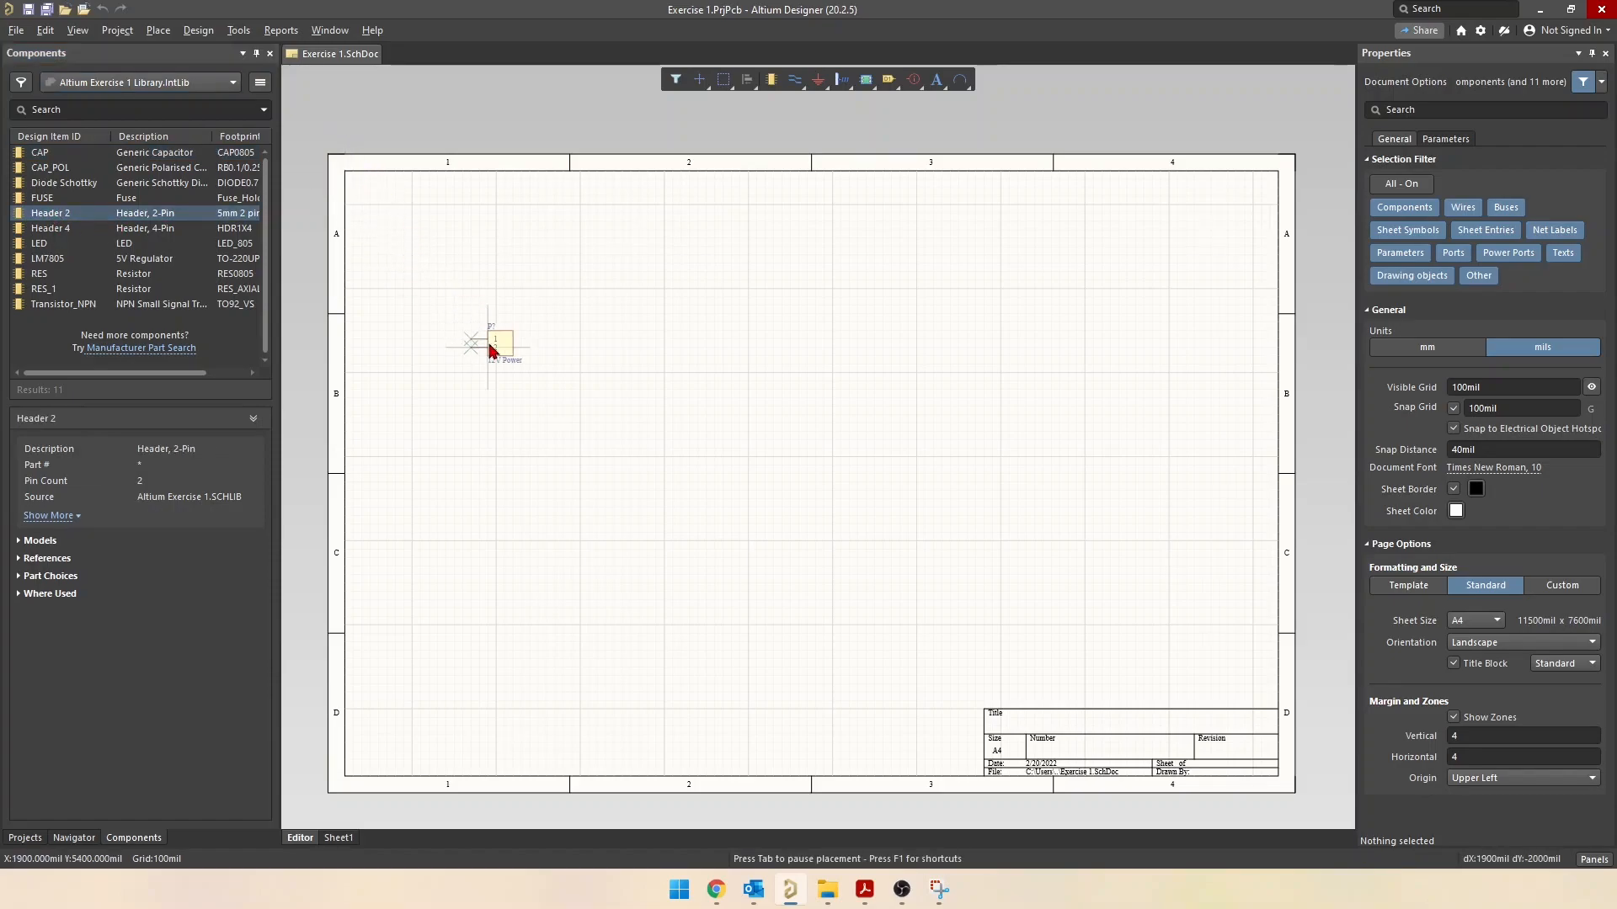
key(End)
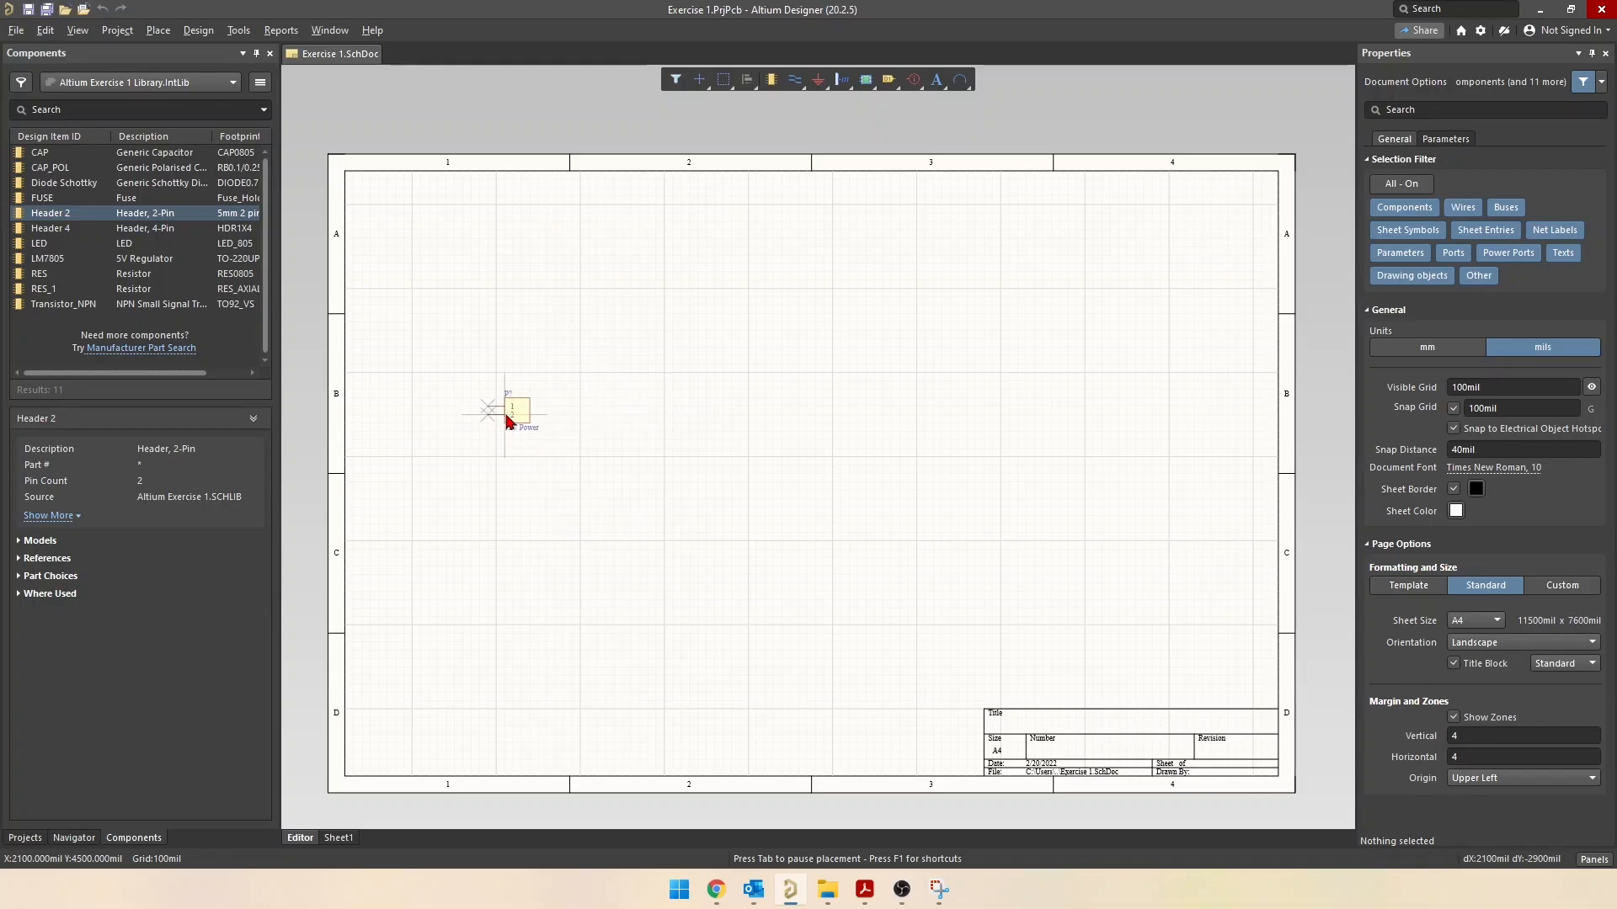
click(493, 416)
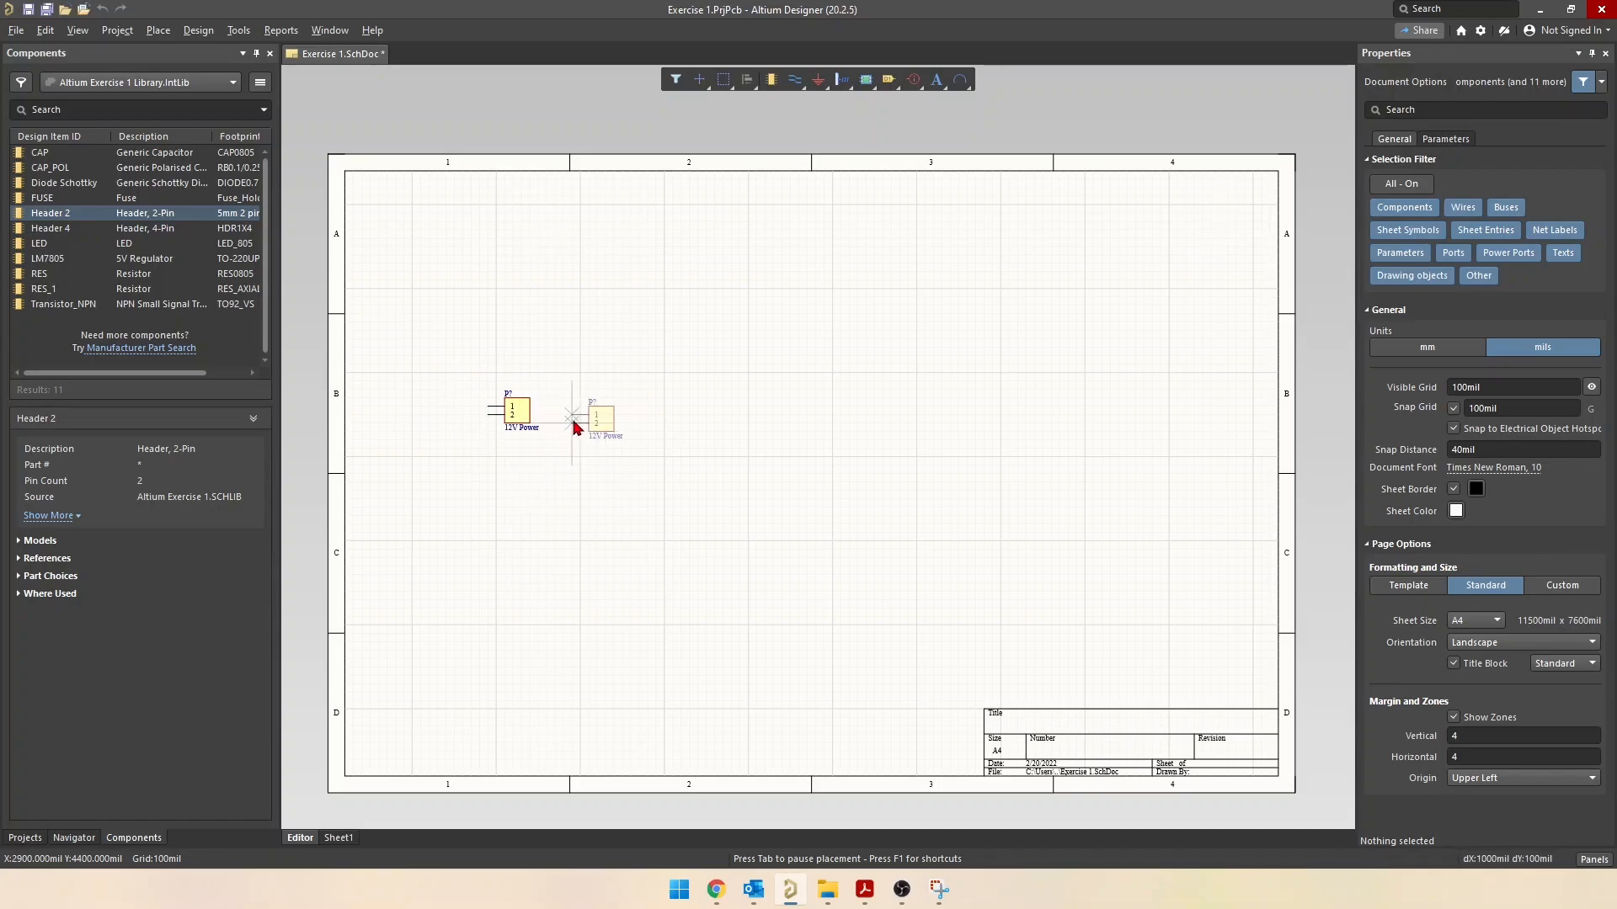
click(615, 410)
click(615, 503)
click(513, 519)
click(723, 460)
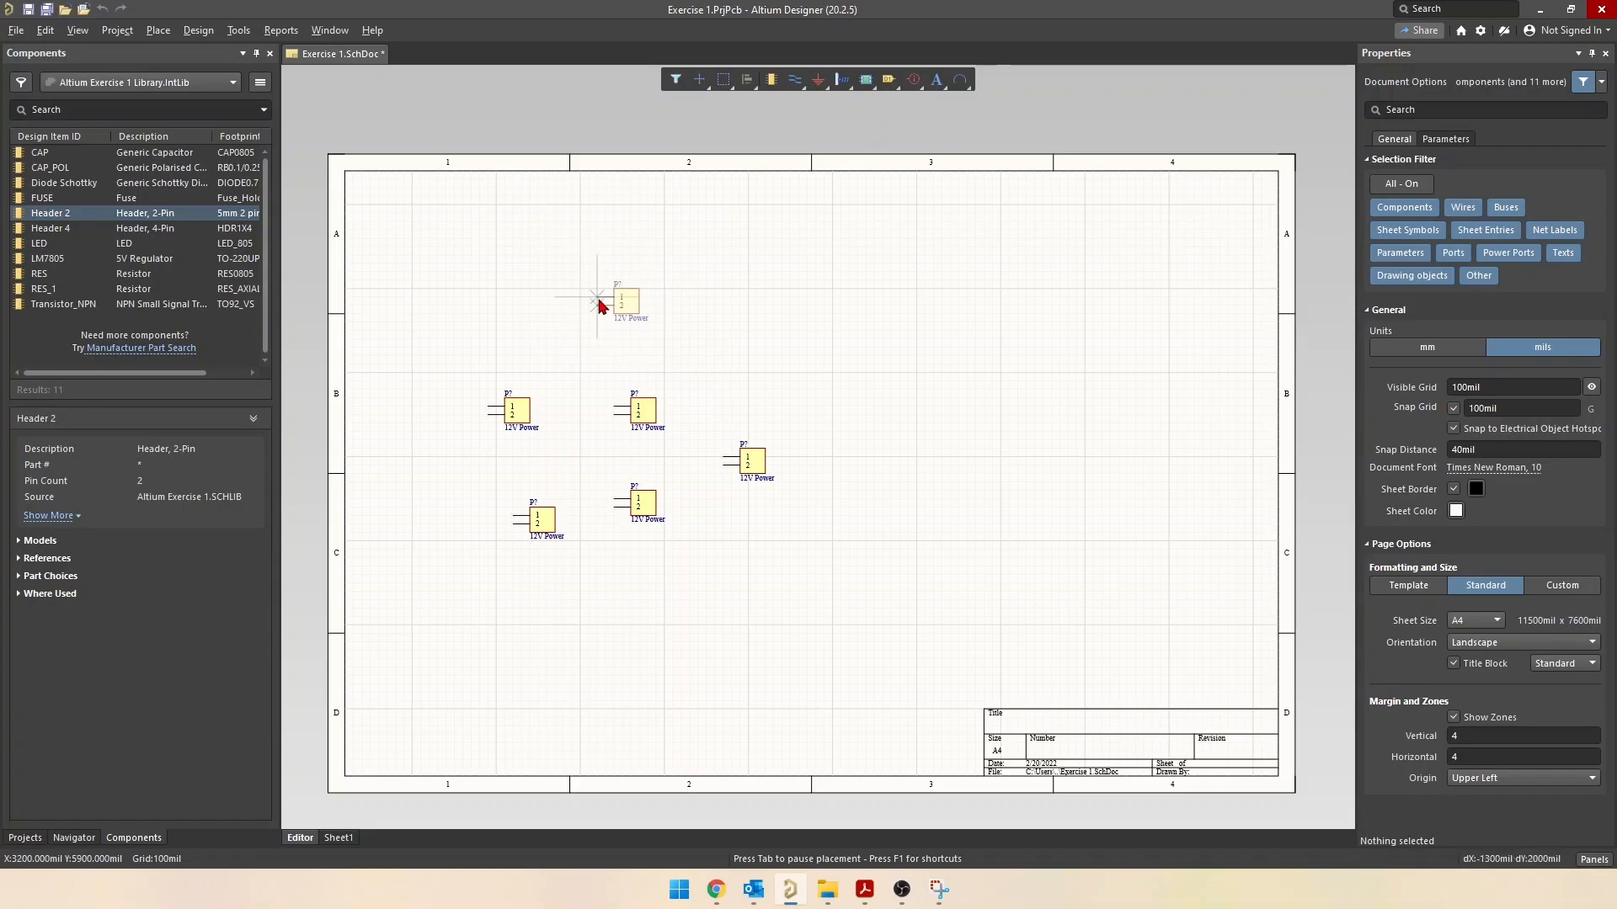
key(Escape)
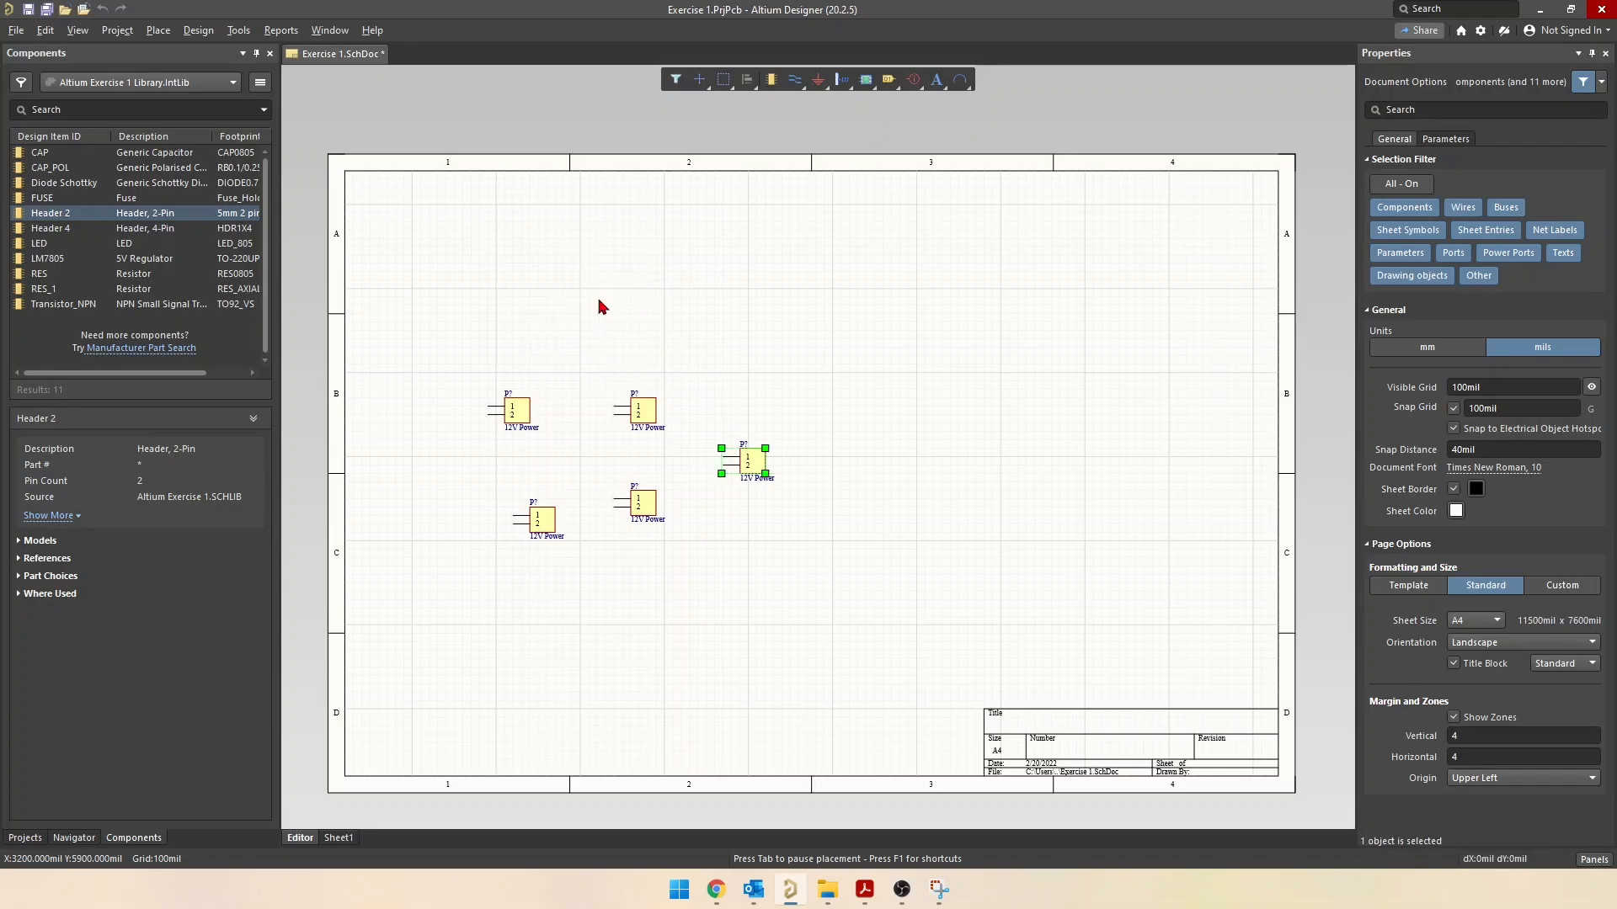
Delete four of the five Header 2 connectors on the sheet, keeping only the upper-left one
click(892, 402)
drag(467, 575, 857, 444)
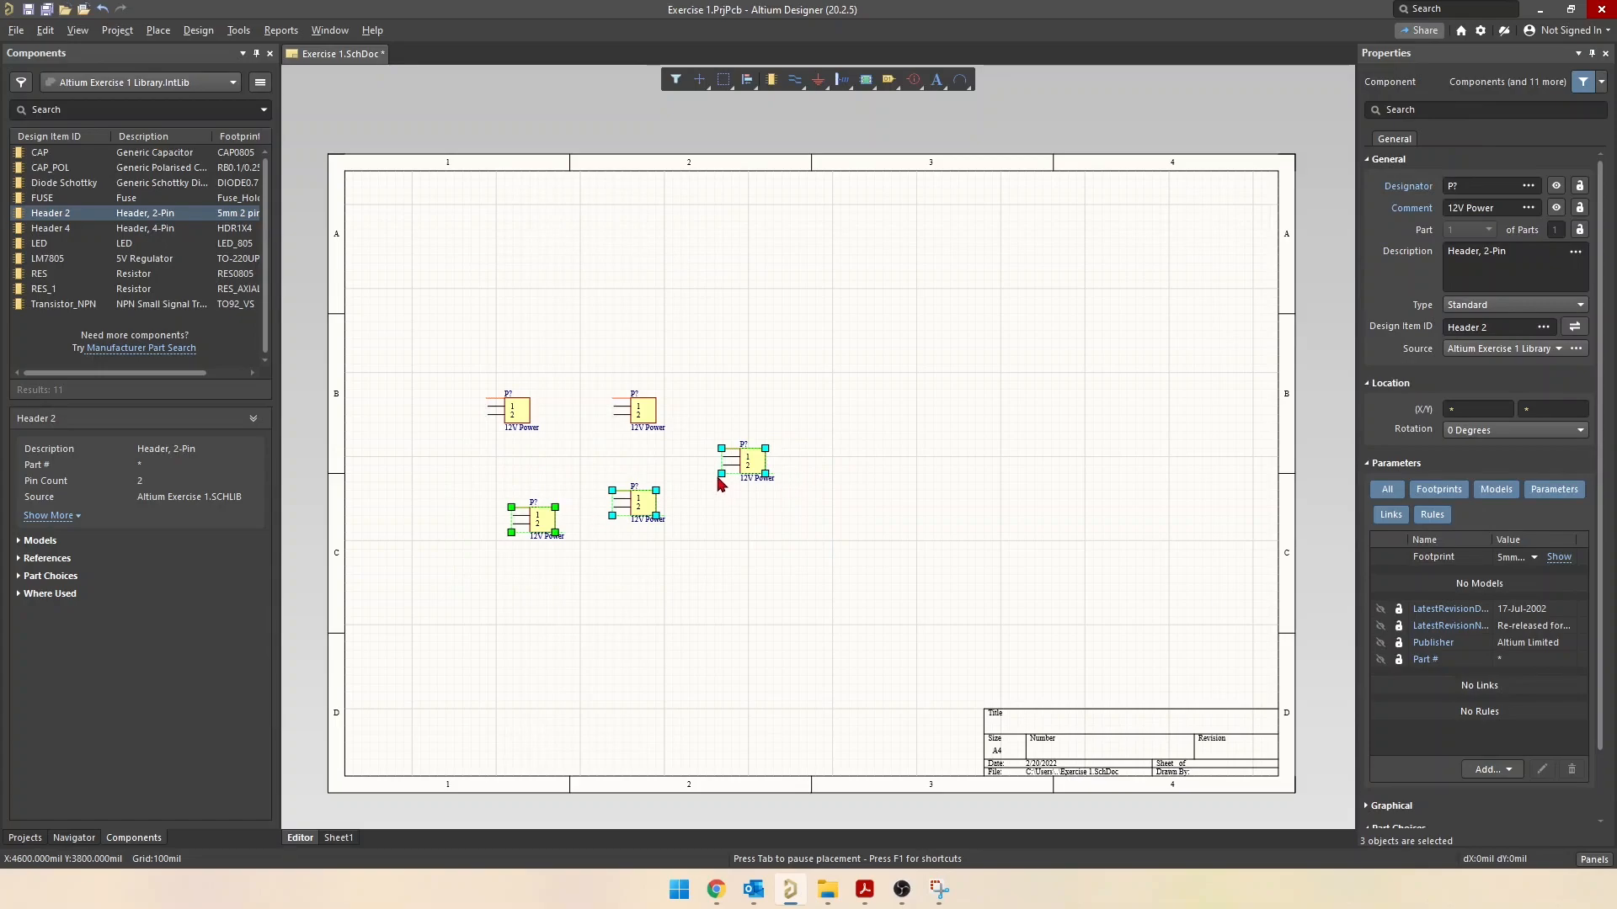
key(Delete)
drag(581, 346, 745, 500)
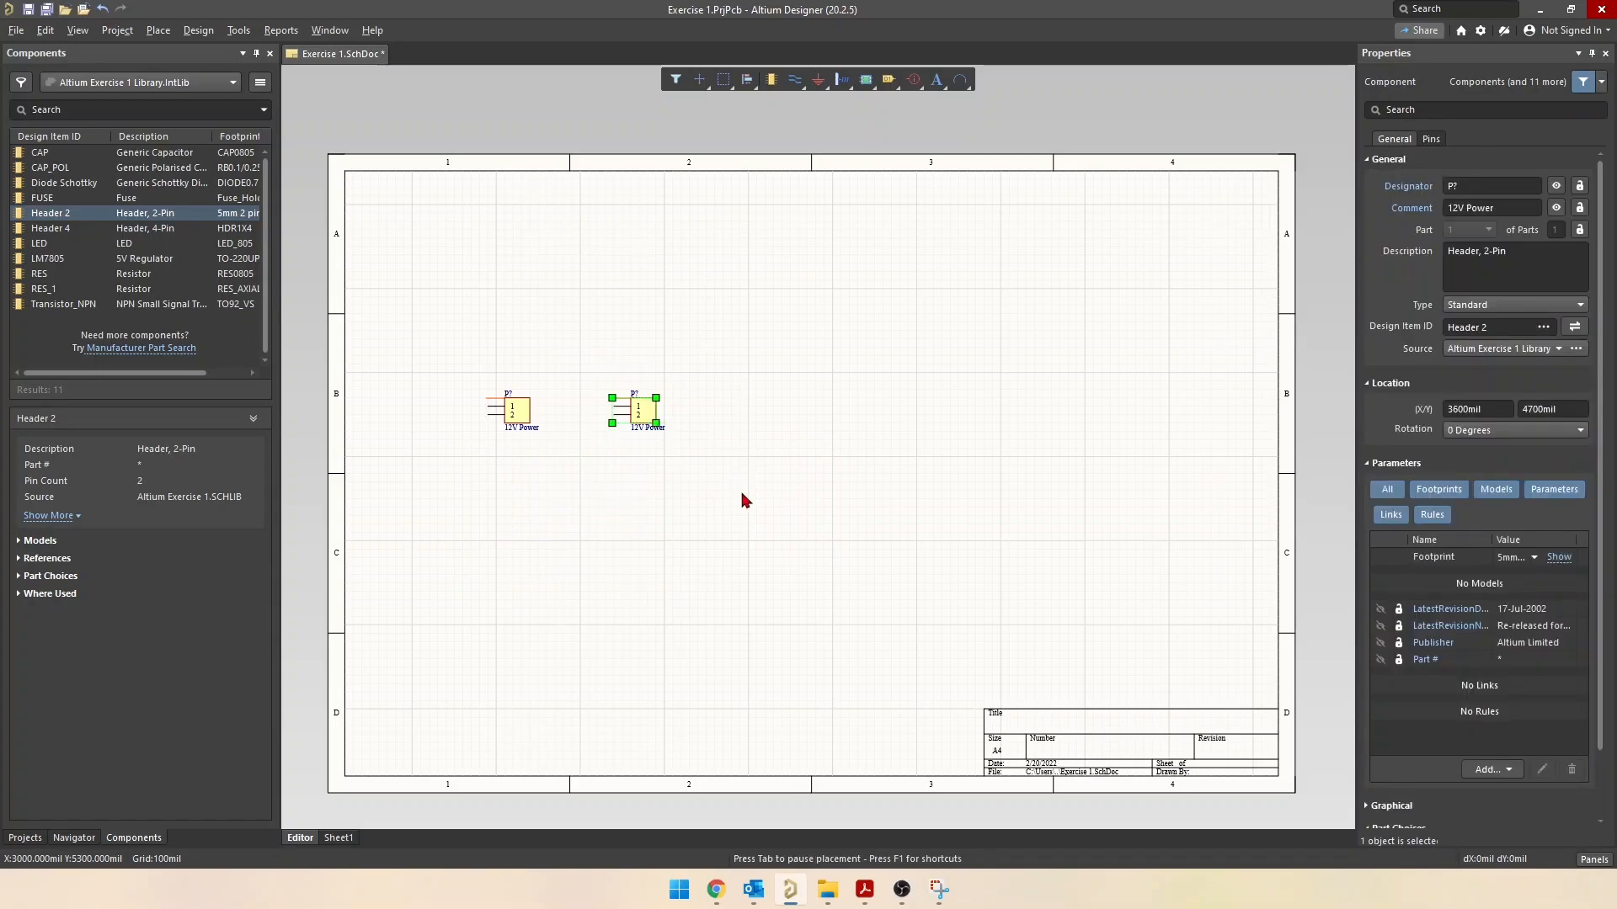
key(Delete)
Check the orientation of input connector P1 in the Snipping Tool reference schematic and return to the sheet
ctrl+scroll(518, 465, up, 2)
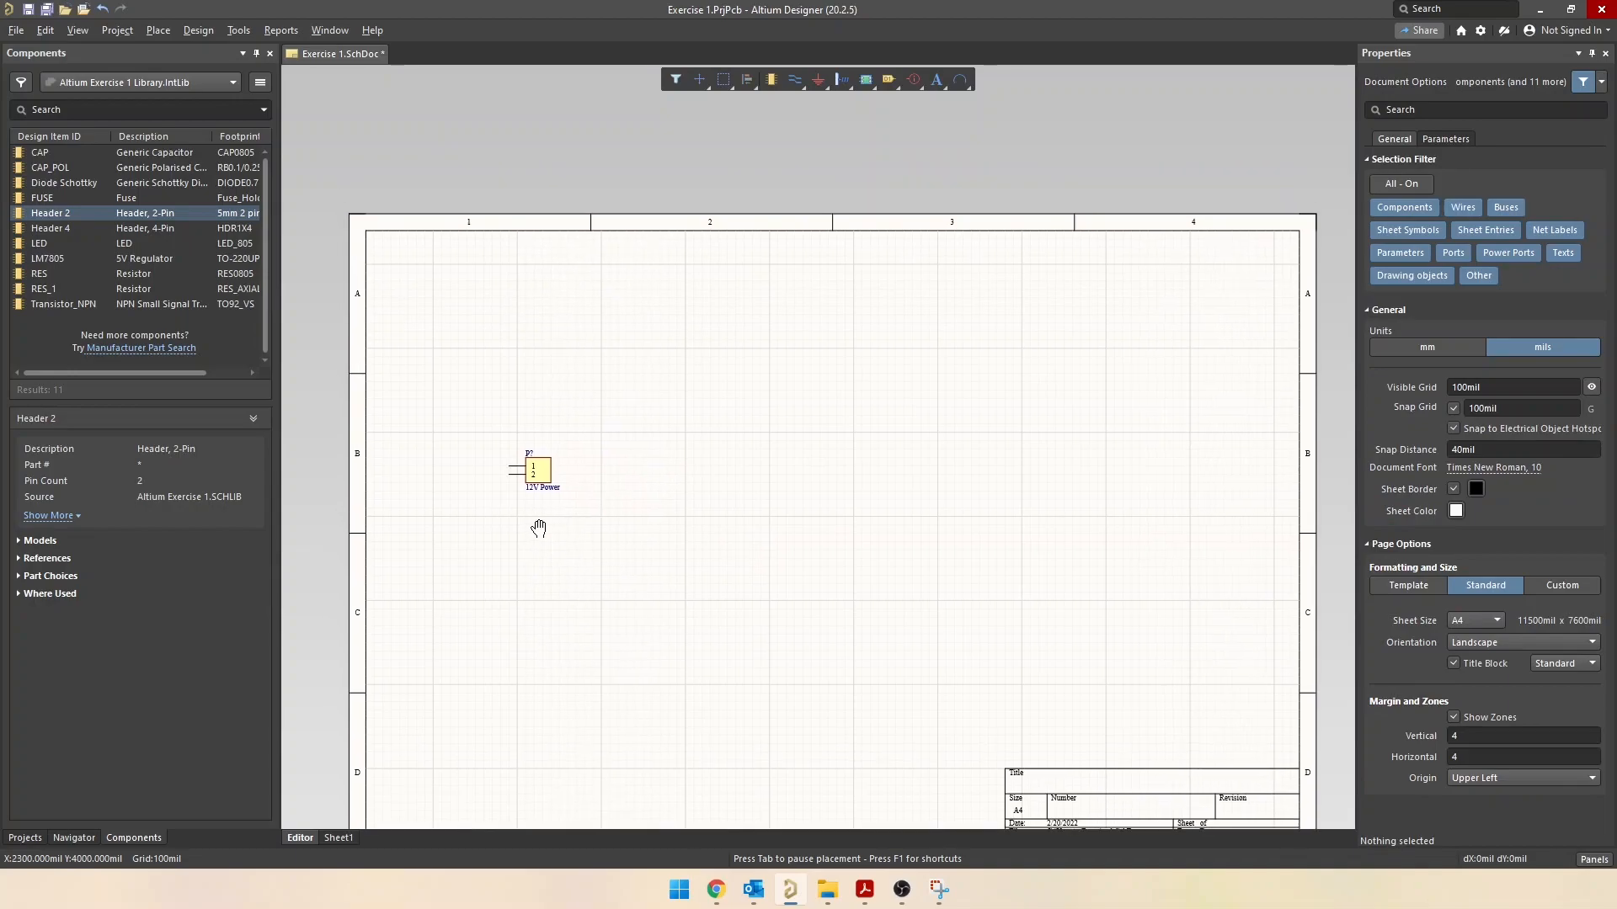
key(alt+Tab)
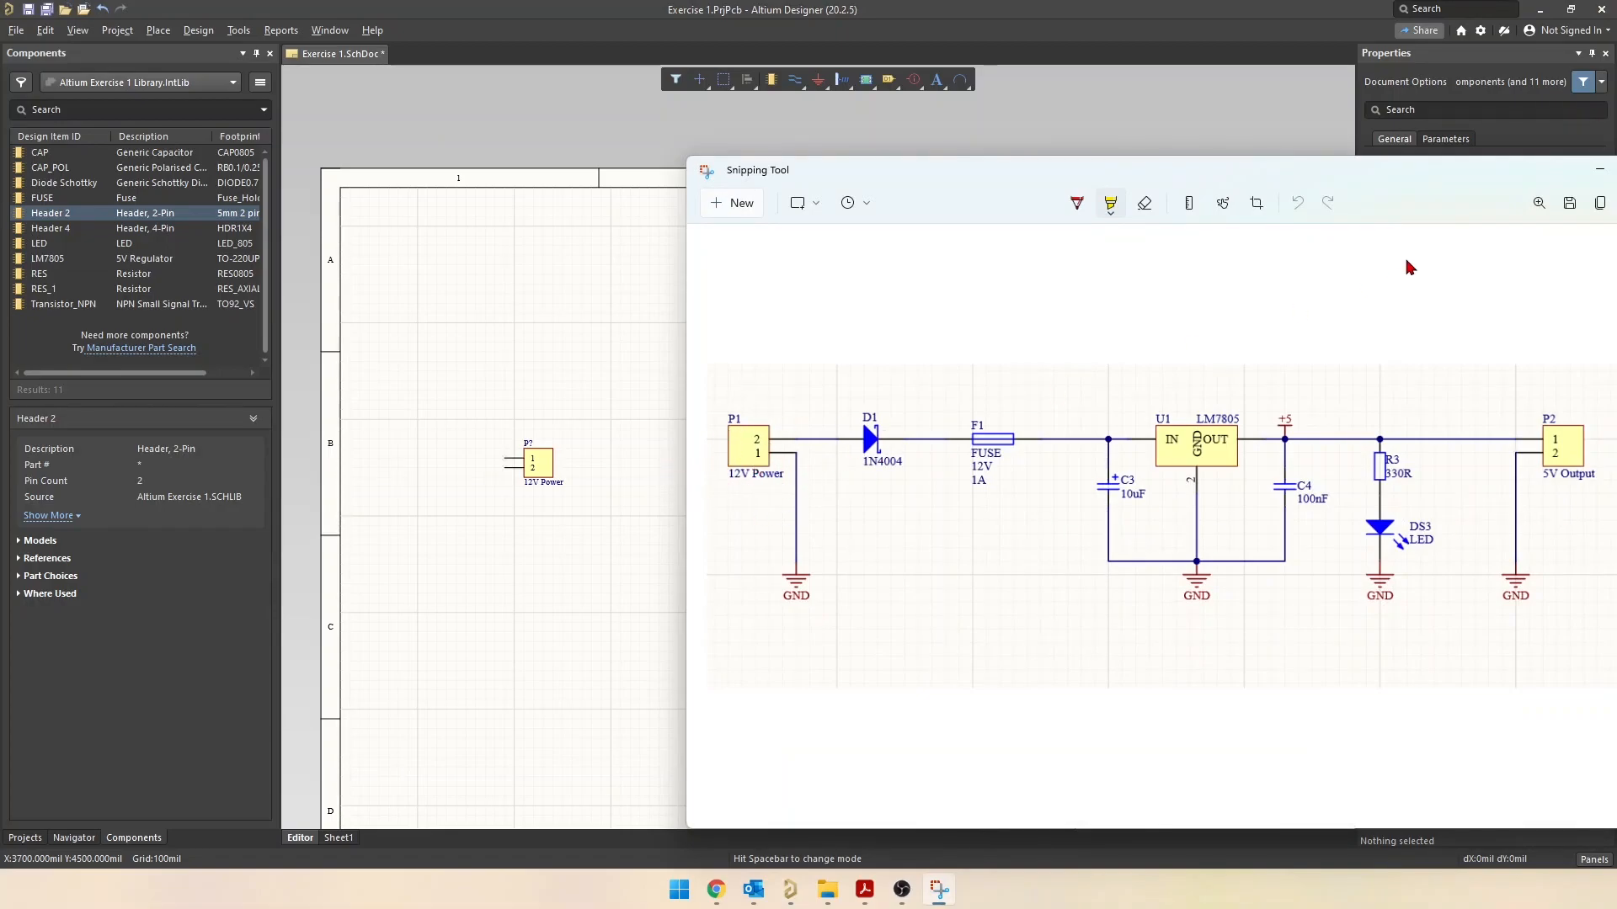
click(1597, 171)
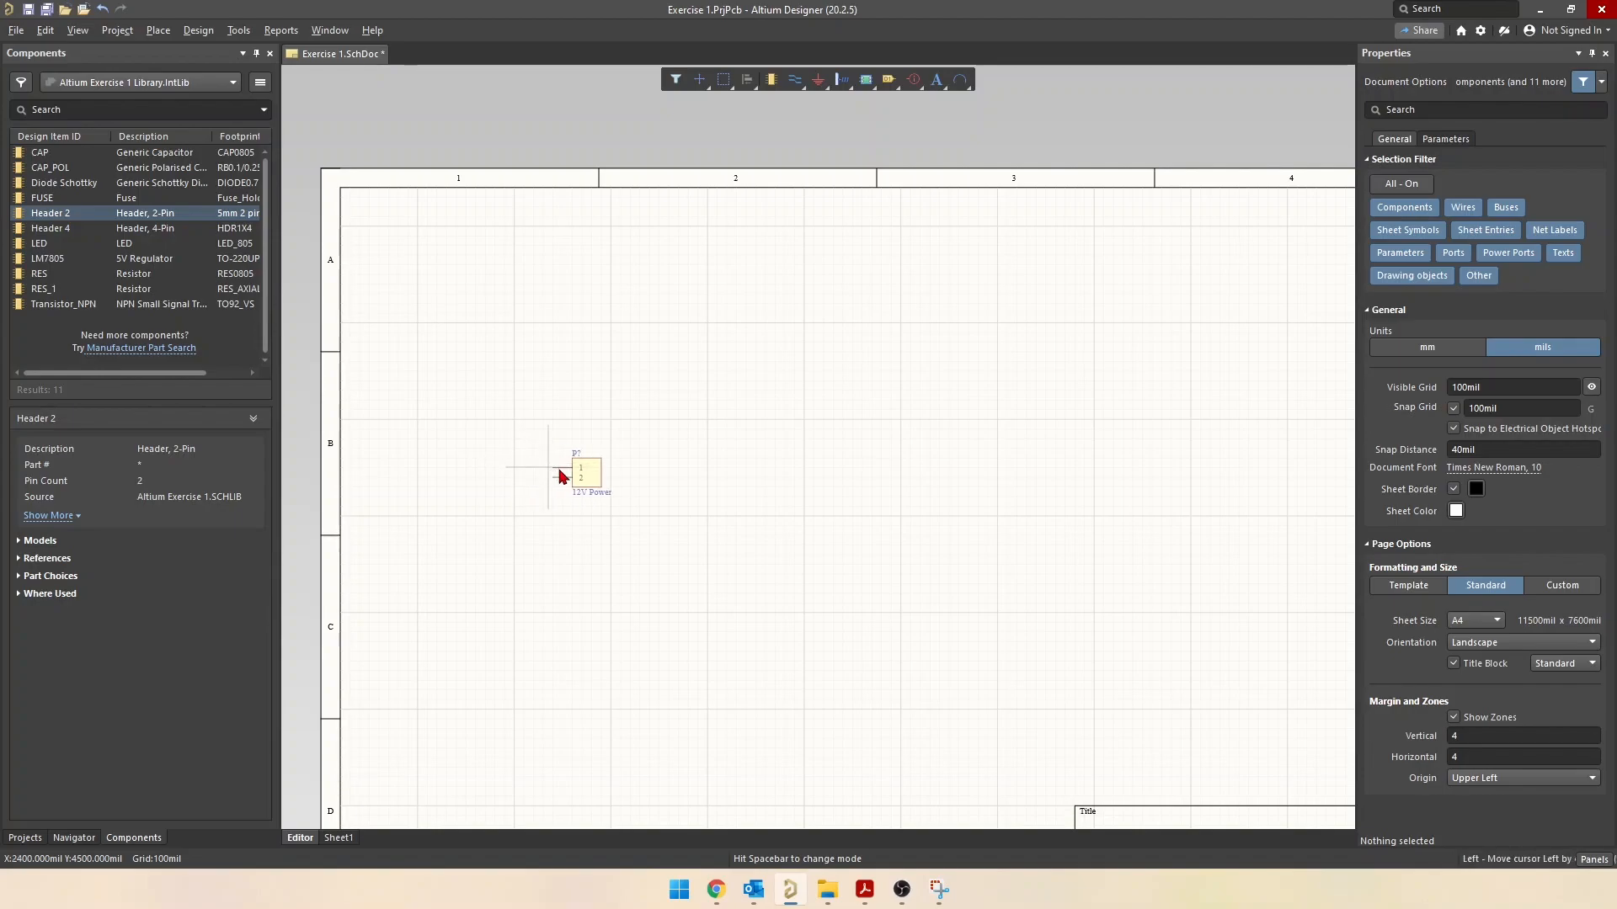
Rotate the 12V Power header 180 degrees so its pins face right, and set it down slightly lower on the sheet
key(space)
key(space)
key(space)
key(space)
key(space)
key(space)
key(space)
key(space)
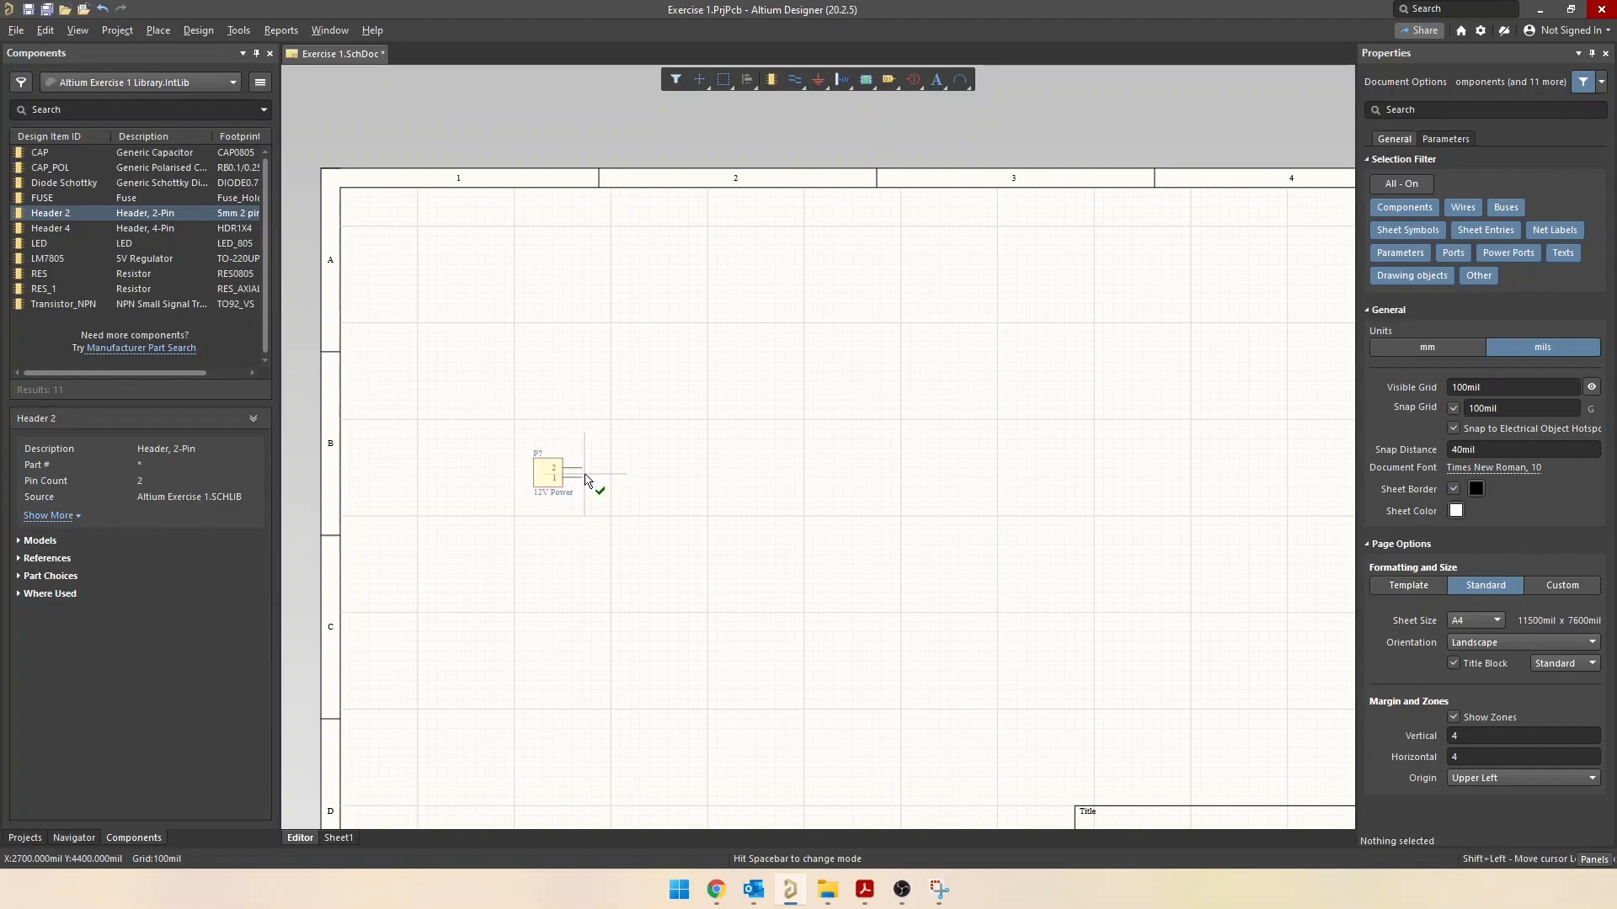
key(space)
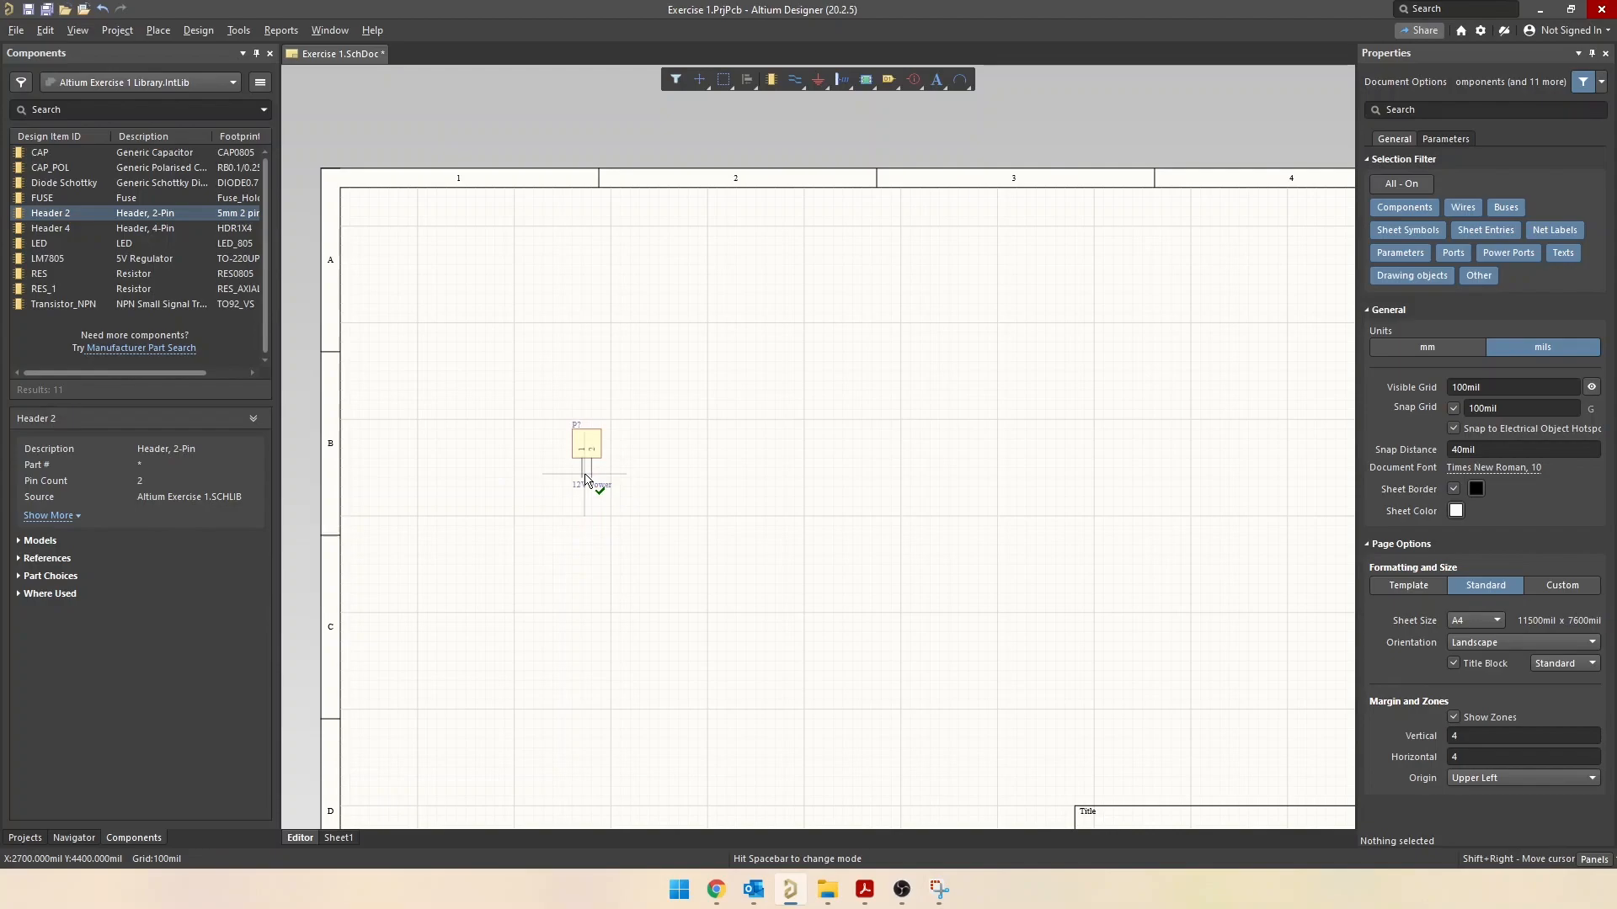
key(space)
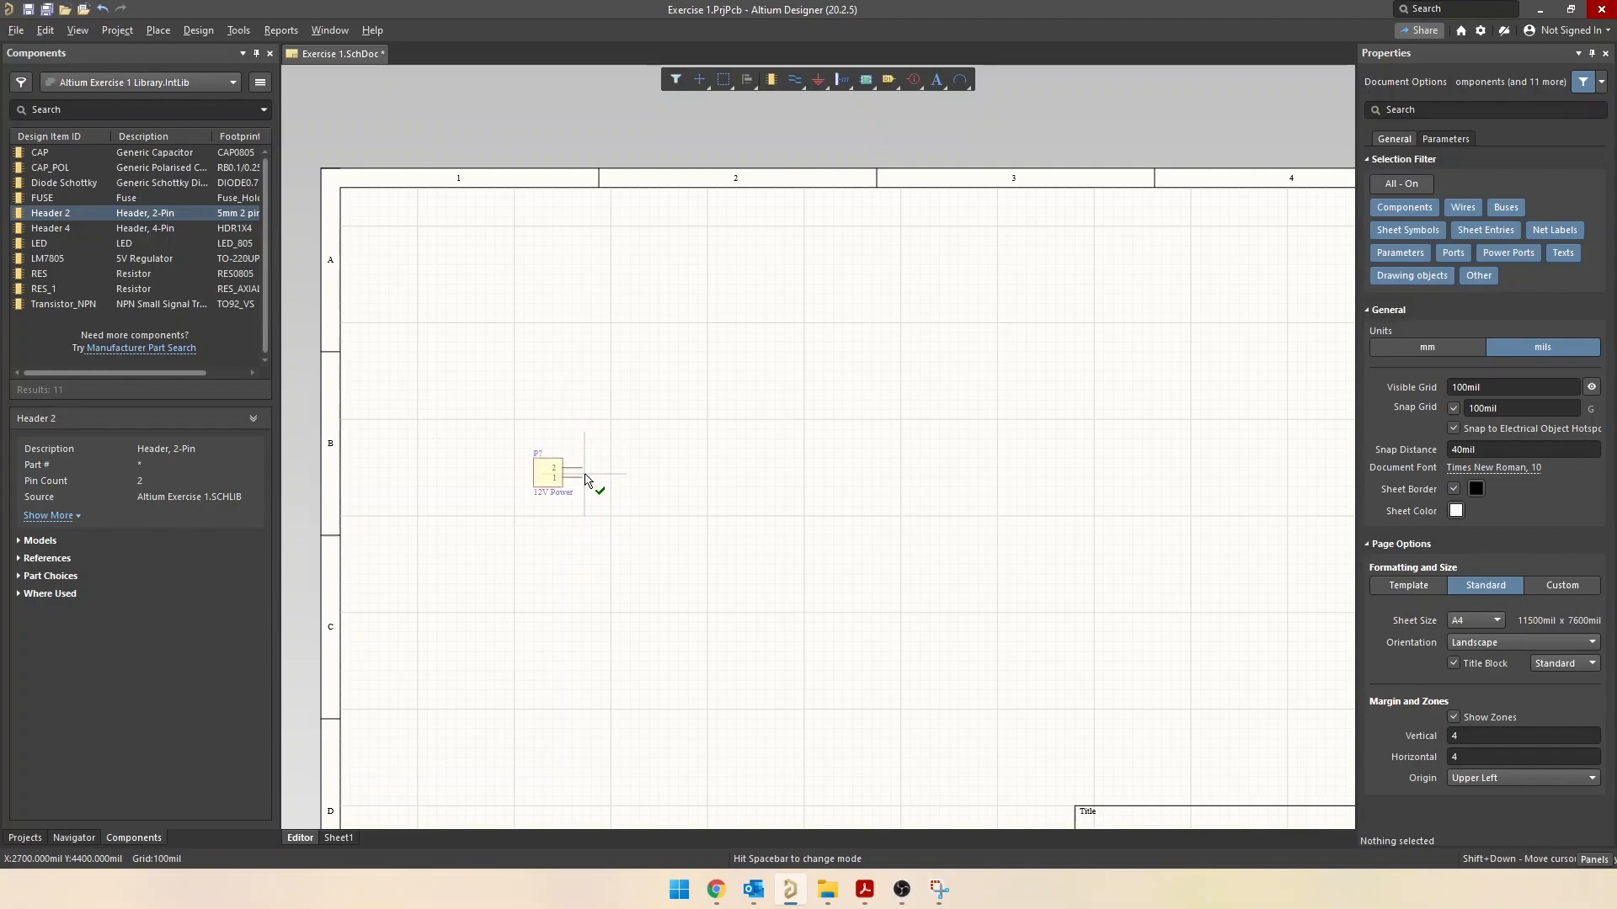
click(553, 506)
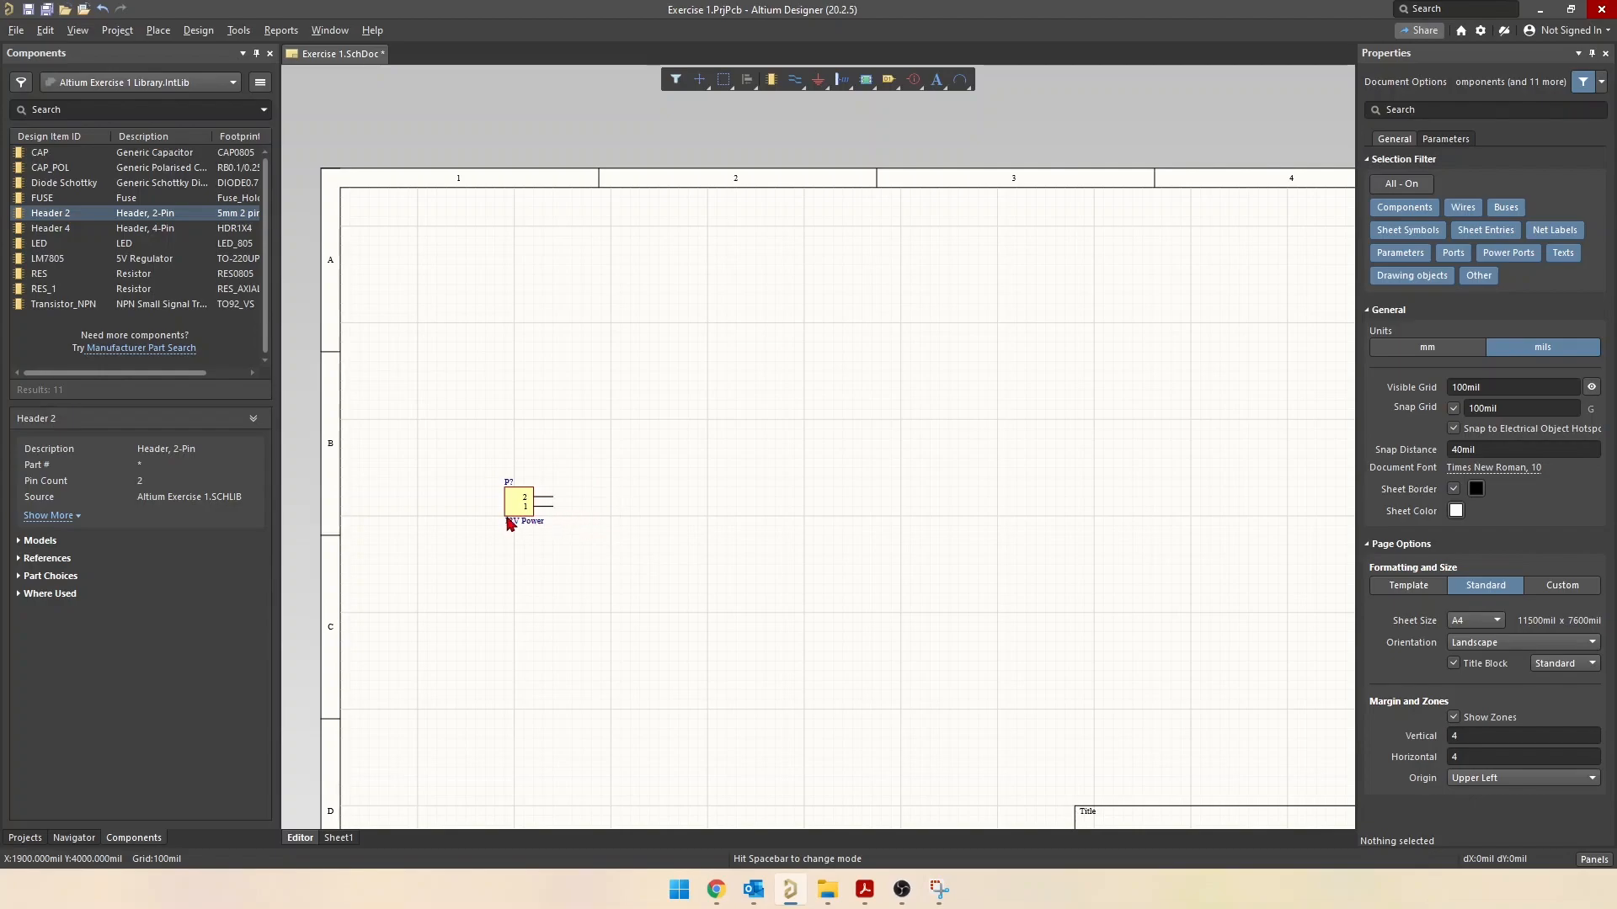
ctrl+scroll(511, 523, up, 2)
ctrl+scroll(539, 520, down, 4)
ctrl+scroll(548, 518, up, 3)
ctrl+scroll(549, 518, down, 2)
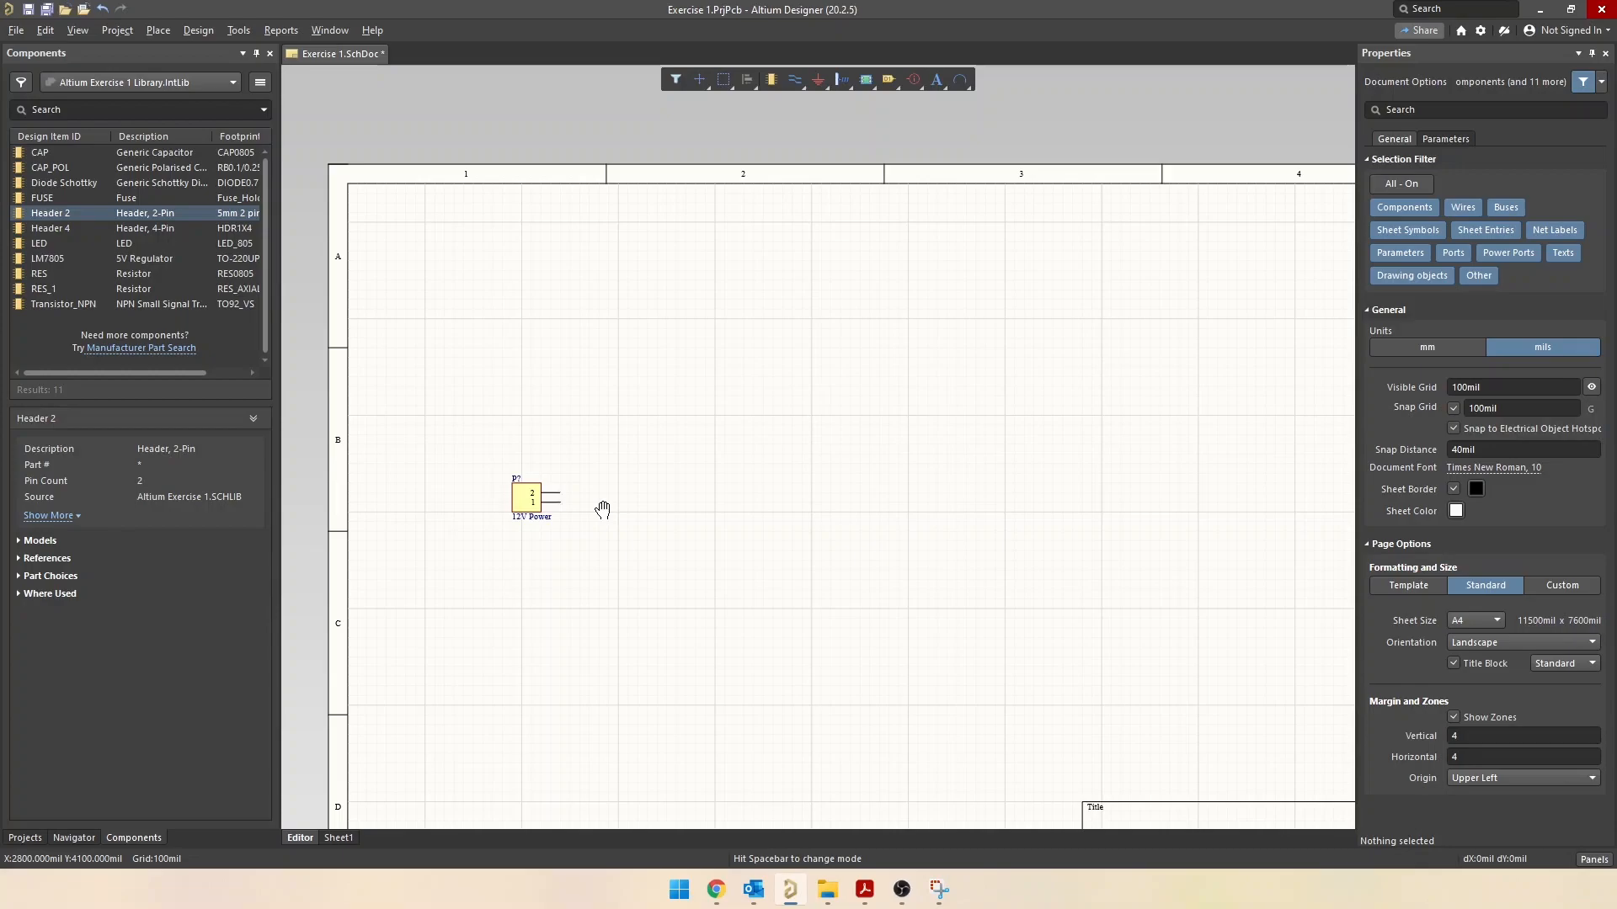
ctrl+scroll(603, 509, down, 3)
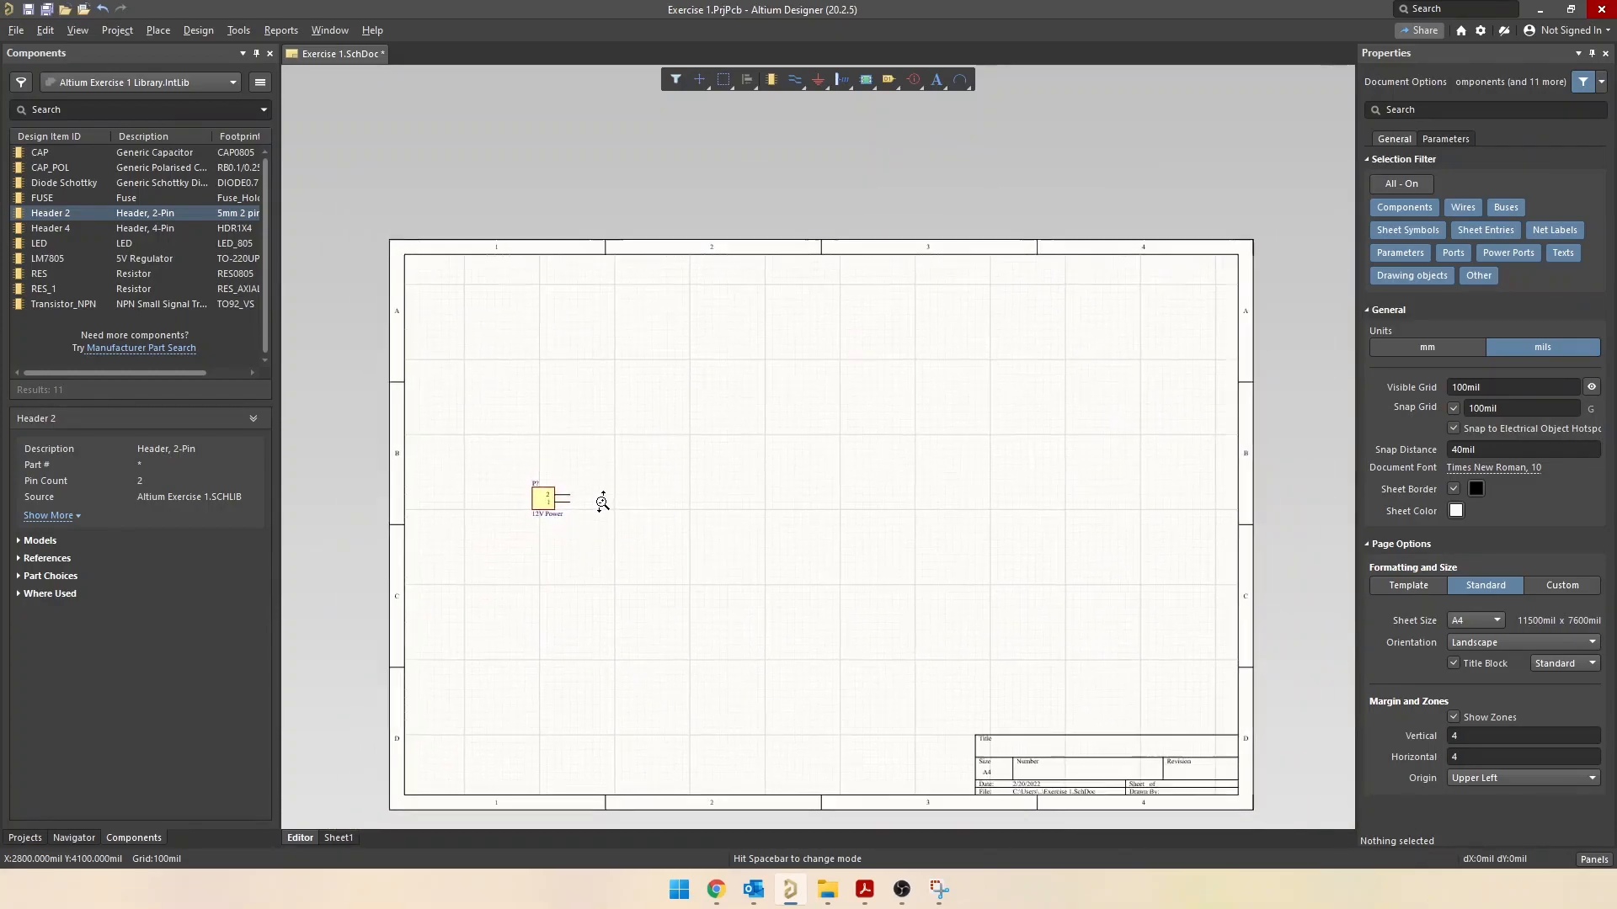
ctrl+scroll(602, 501, up, 4)
ctrl+scroll(603, 503, down, 4)
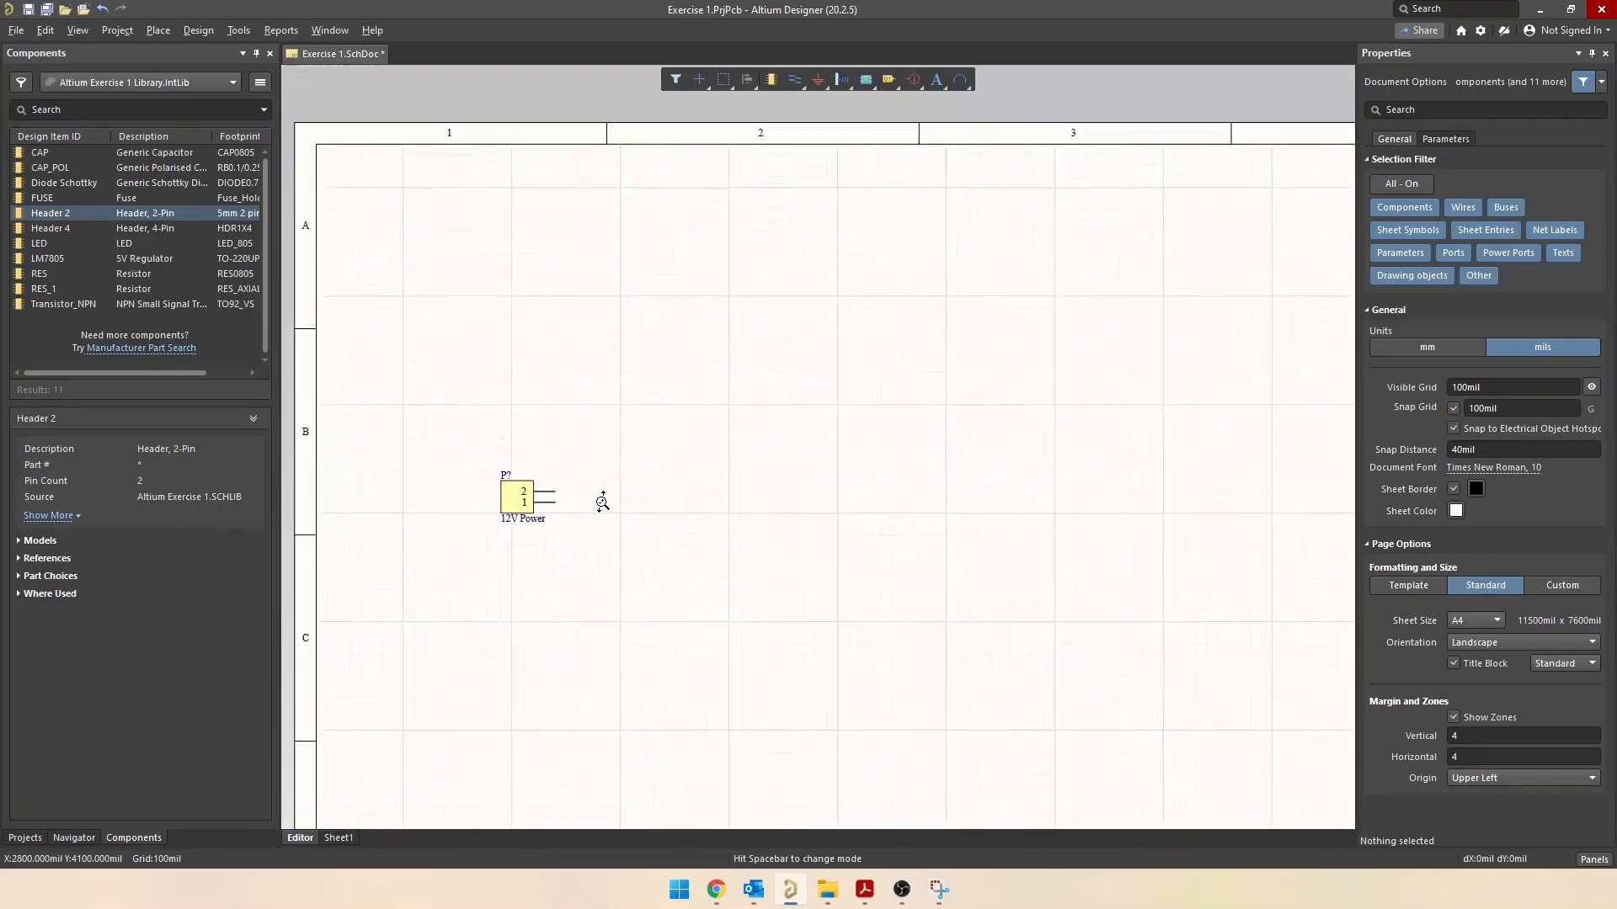
ctrl+scroll(603, 502, up, 3)
ctrl+scroll(603, 503, down, 3)
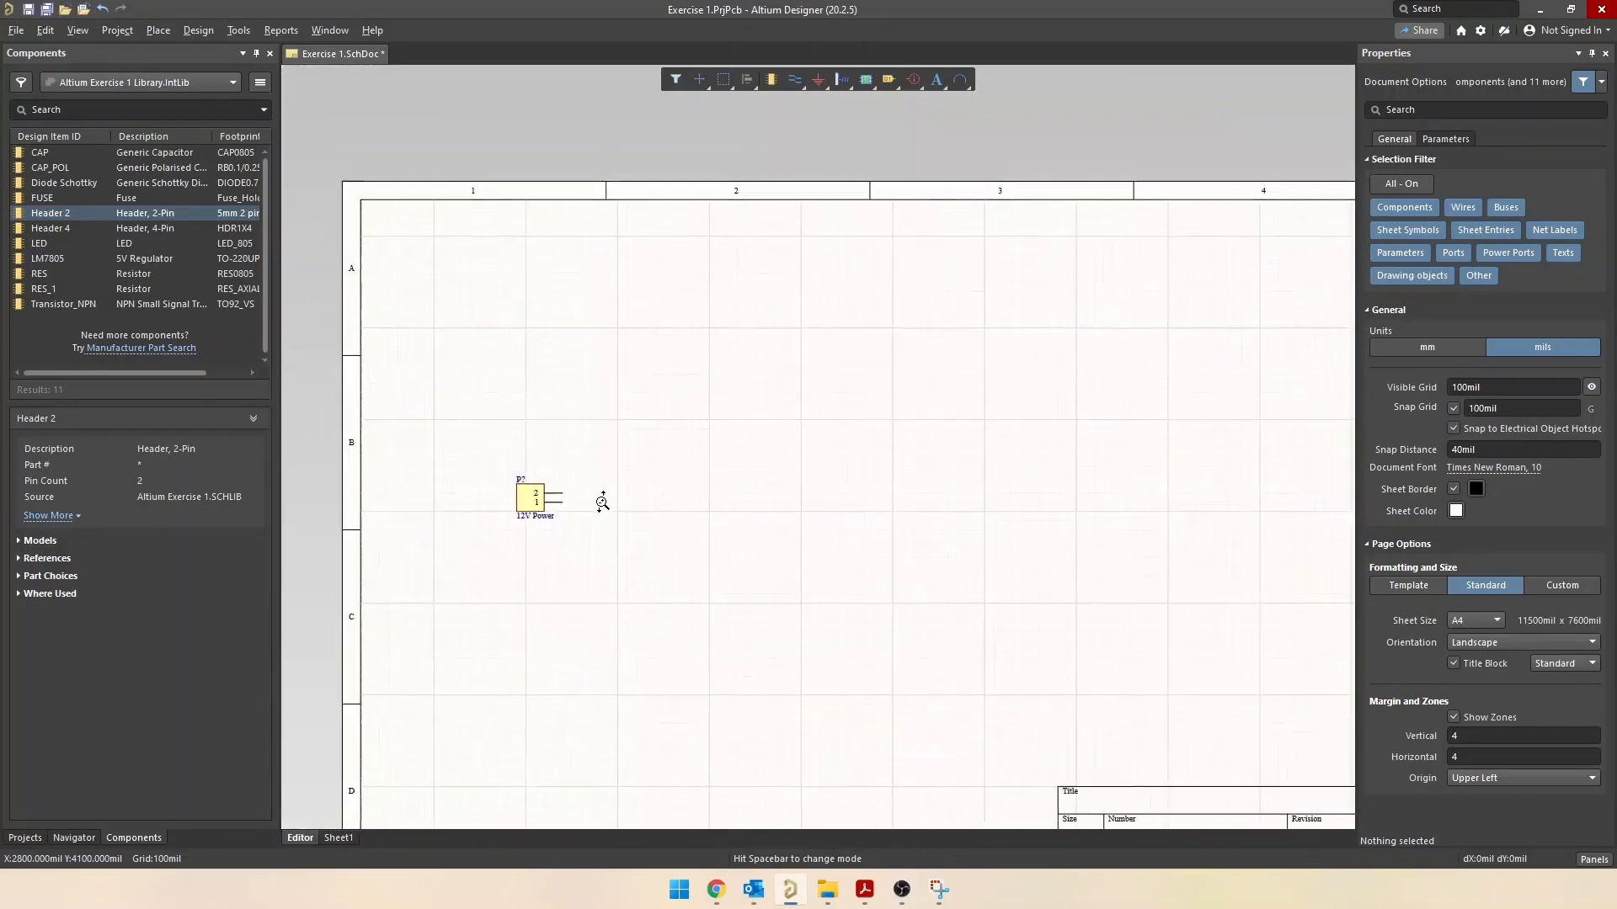
ctrl+scroll(603, 502, up, 2)
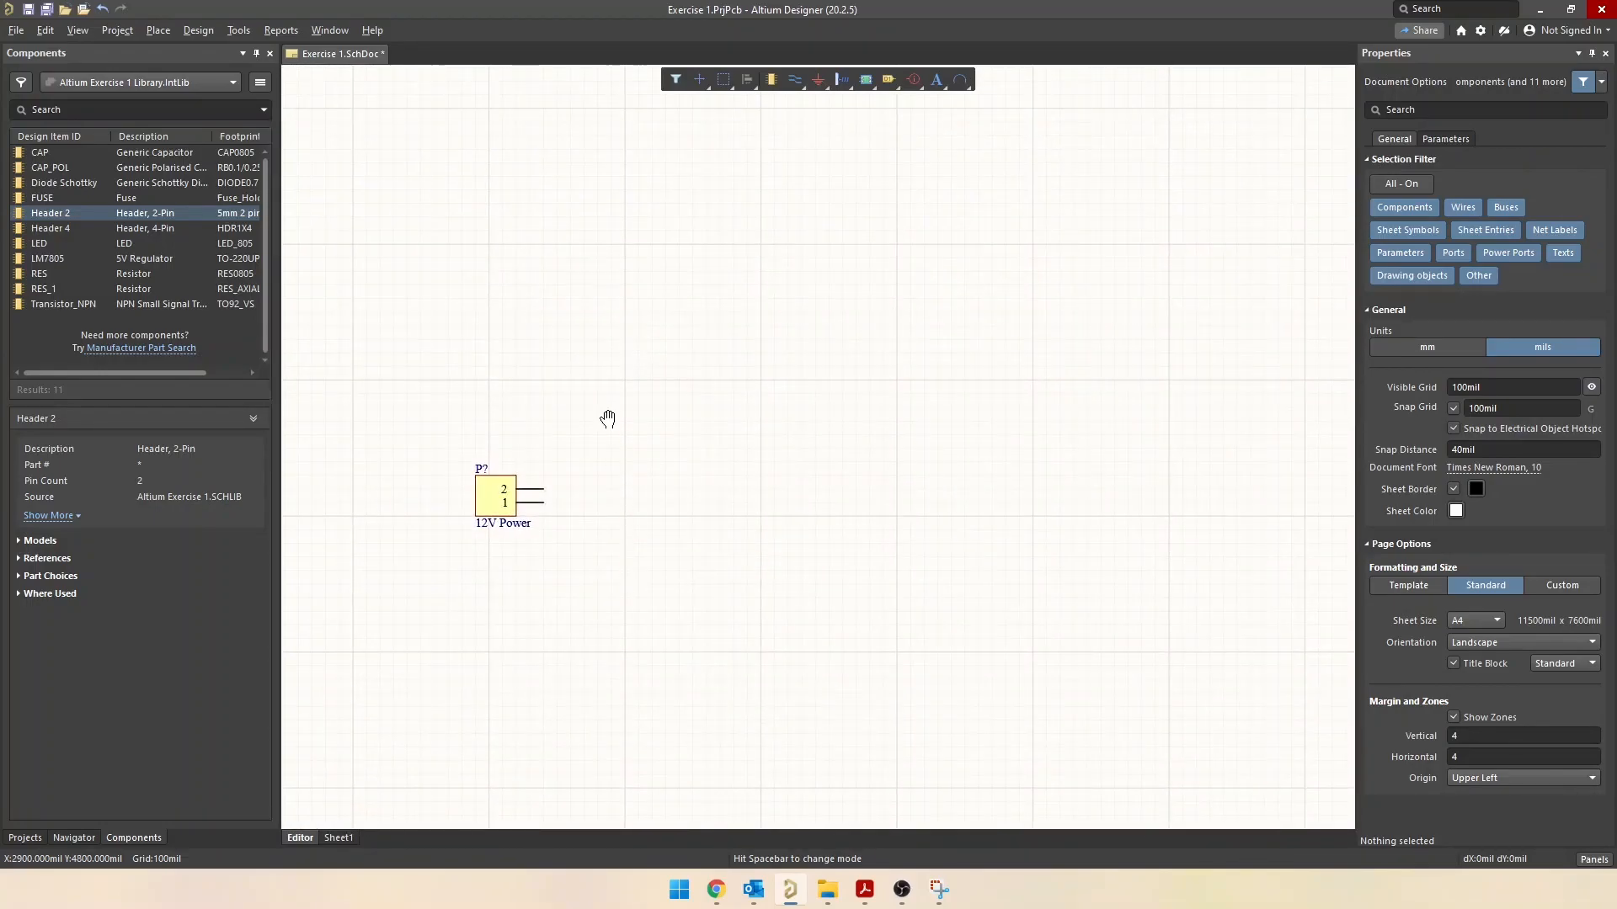
ctrl+scroll(608, 416, down, 3)
ctrl+scroll(608, 416, up, 3)
ctrl+scroll(607, 412, down, 3)
ctrl+scroll(608, 413, up, 3)
ctrl+scroll(608, 412, down, 2)
ctrl+scroll(610, 416, up, 3)
right_drag(884, 507, 646, 505)
ctrl+scroll(646, 505, down, 3)
ctrl+scroll(423, 539, up, 2)
right_drag(423, 539, 544, 546)
ctrl+scroll(413, 505, up, 2)
ctrl+scroll(544, 546, up, 3)
right_drag(845, 783, 634, 444)
ctrl+scroll(722, 559, down, 4)
ctrl+scroll(758, 635, down, 1)
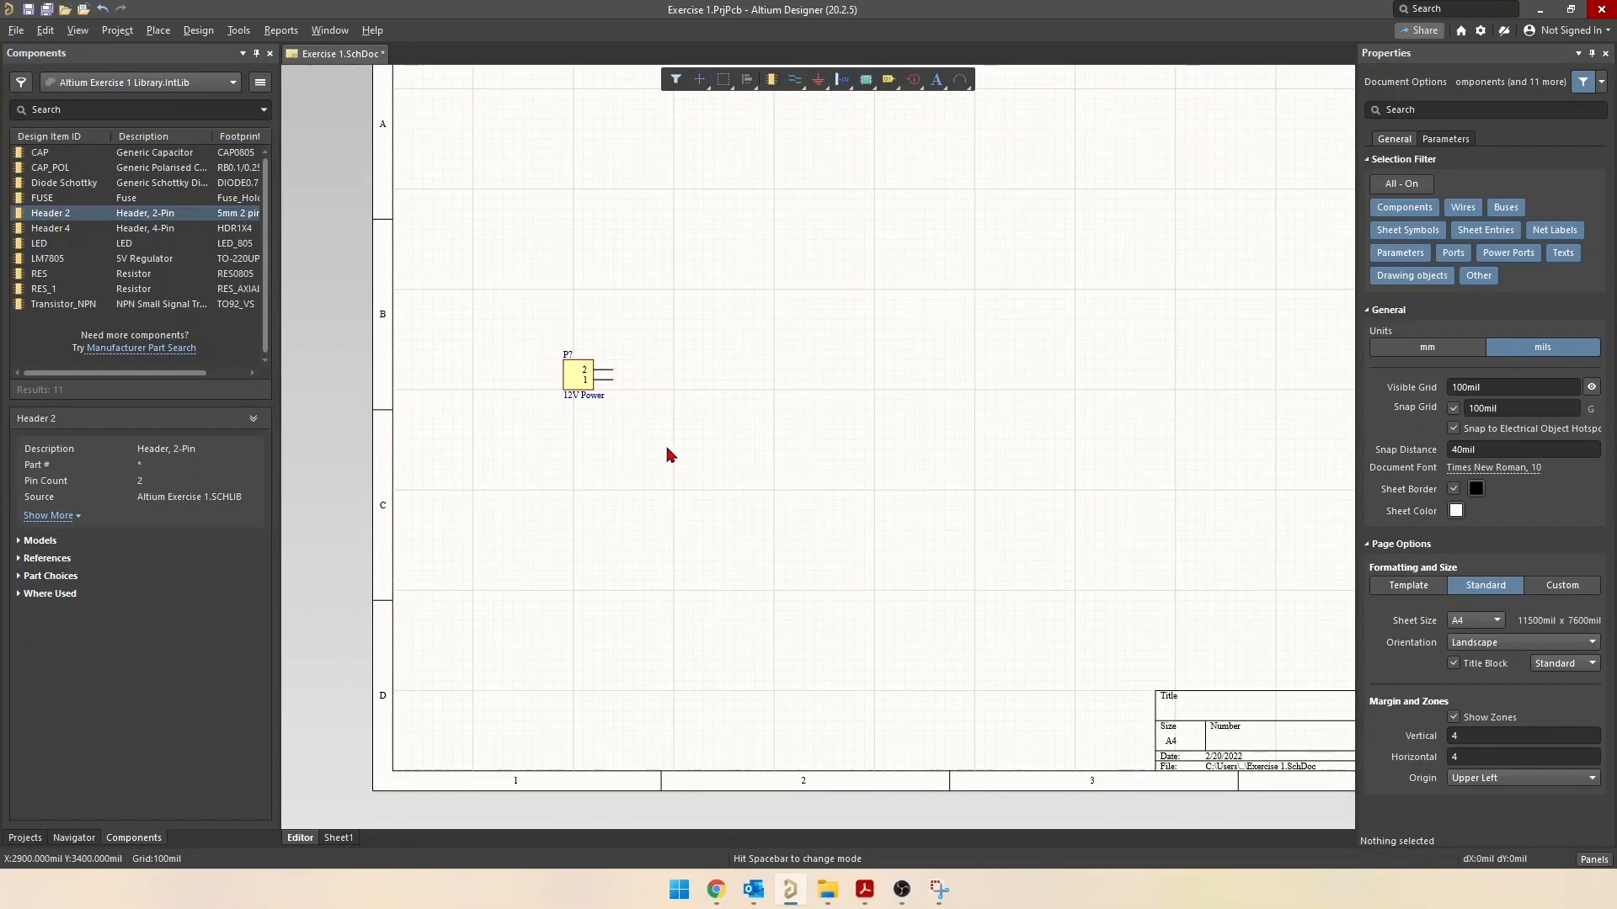
Fit the view to all placed objects, and after that to the whole sheet
key(z)
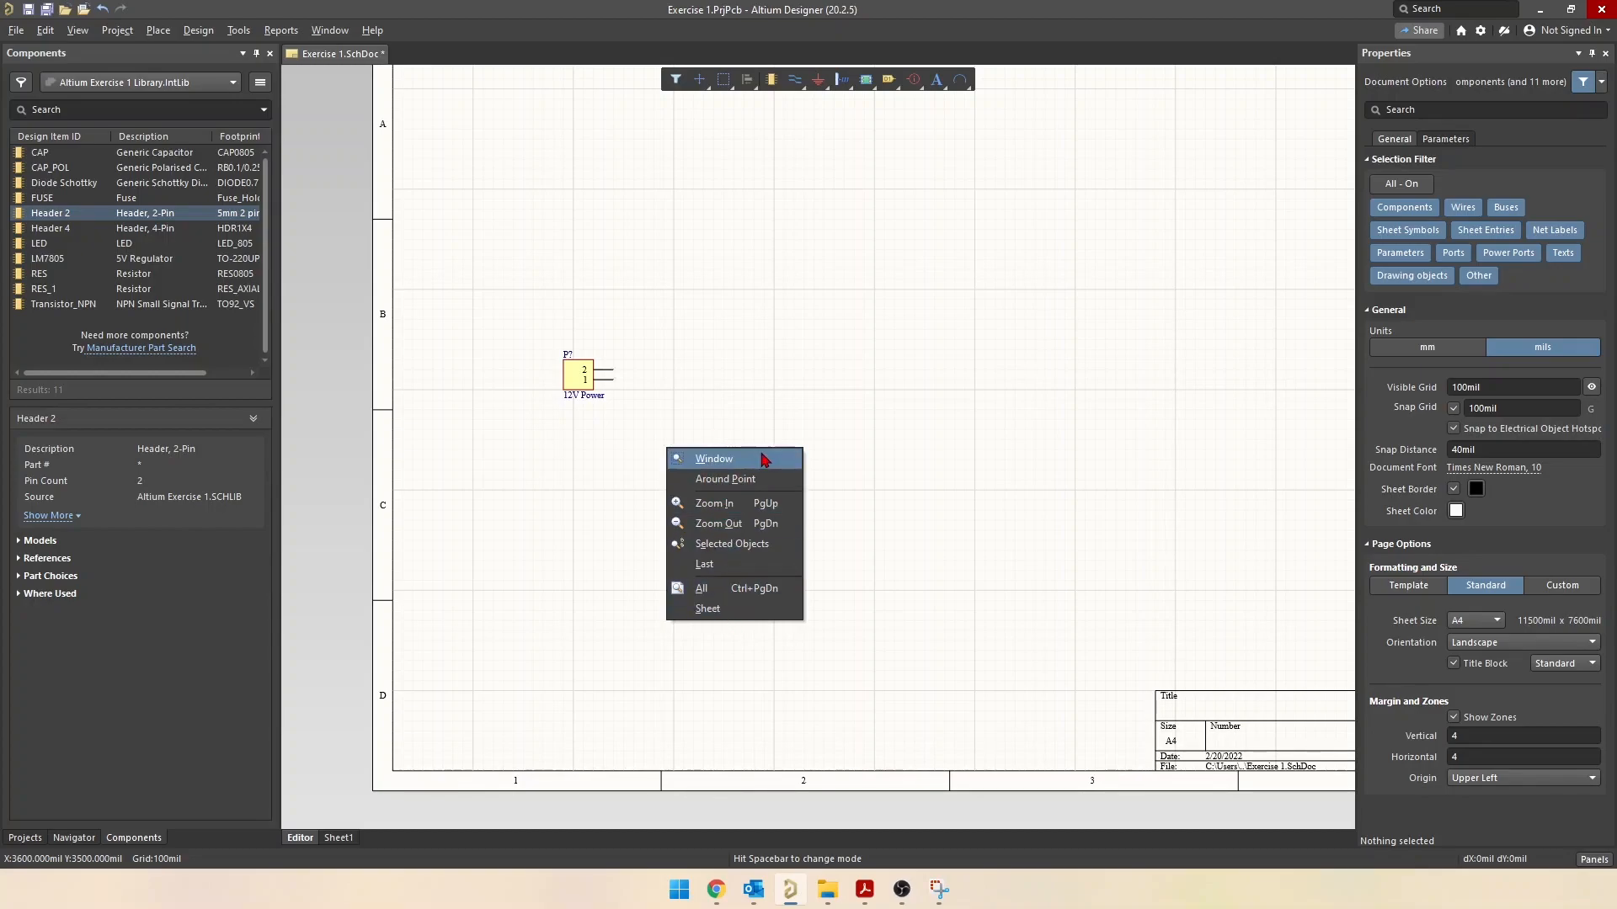
click(702, 591)
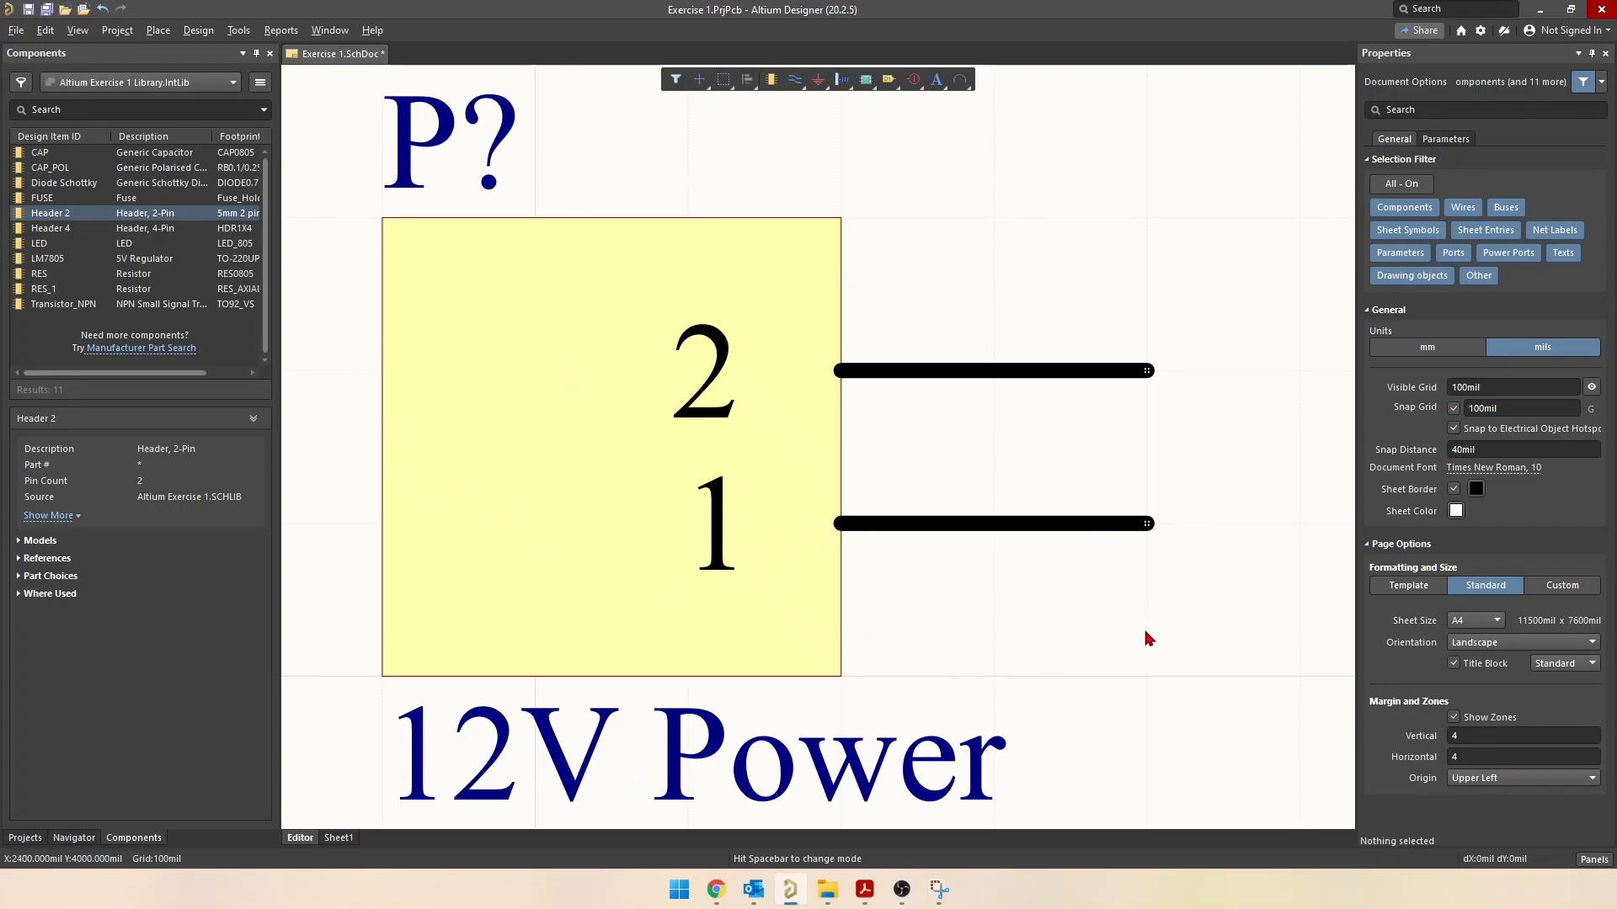
key(z)
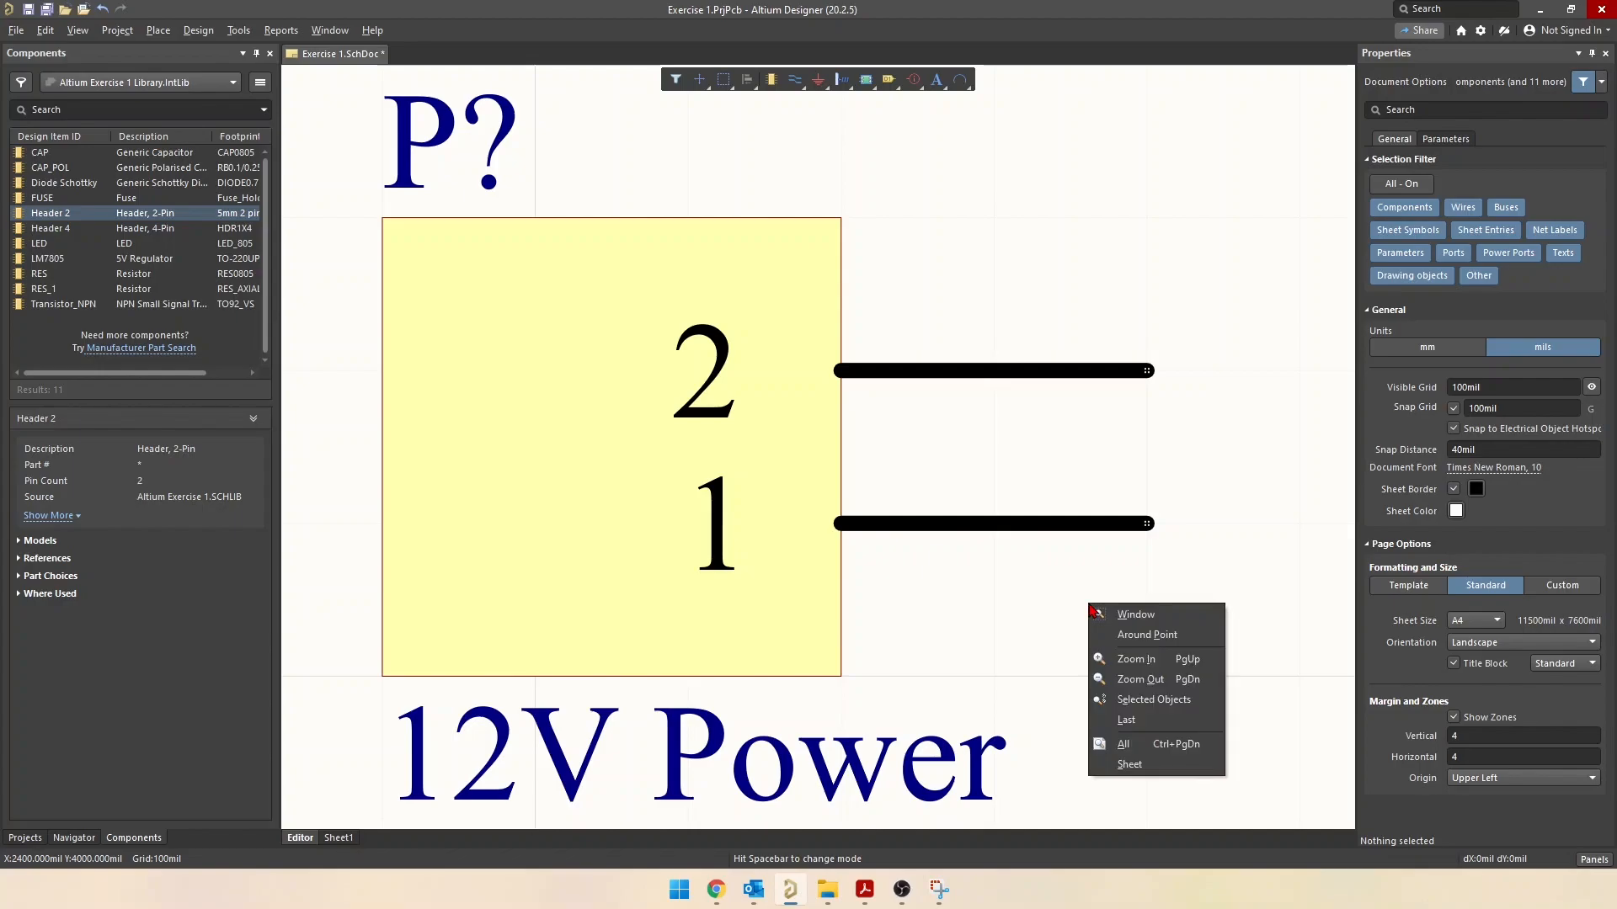
click(1129, 765)
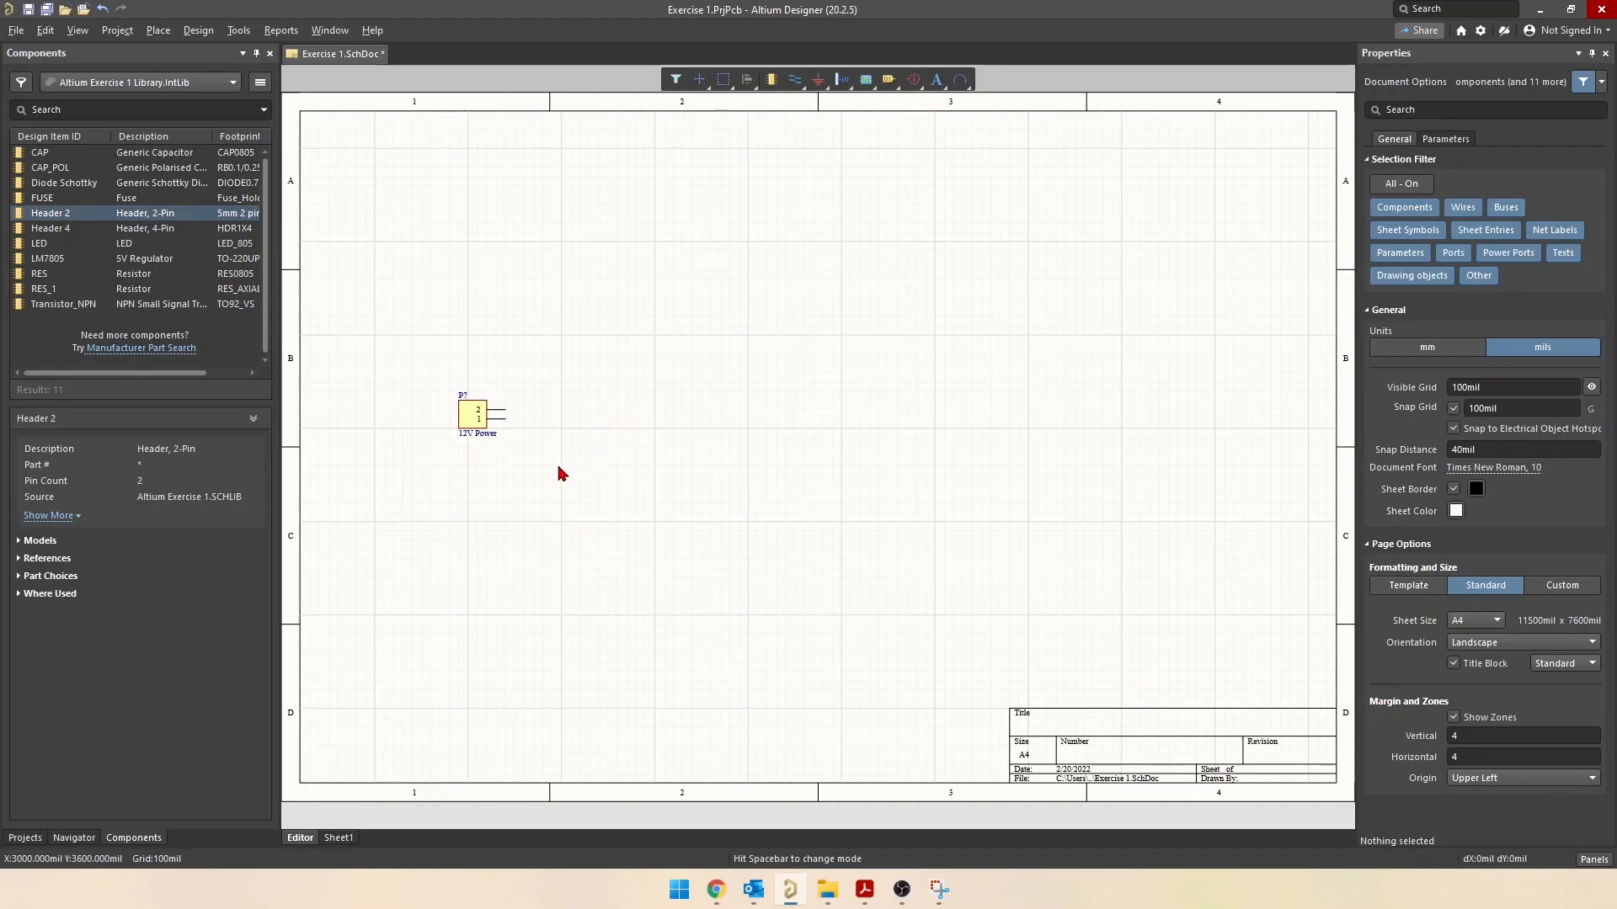
Move the 12V Power header up and to the right and mirror it vertically, with pin 1 above pin 2 and pins facing right
ctrl+scroll(464, 438, up, 5)
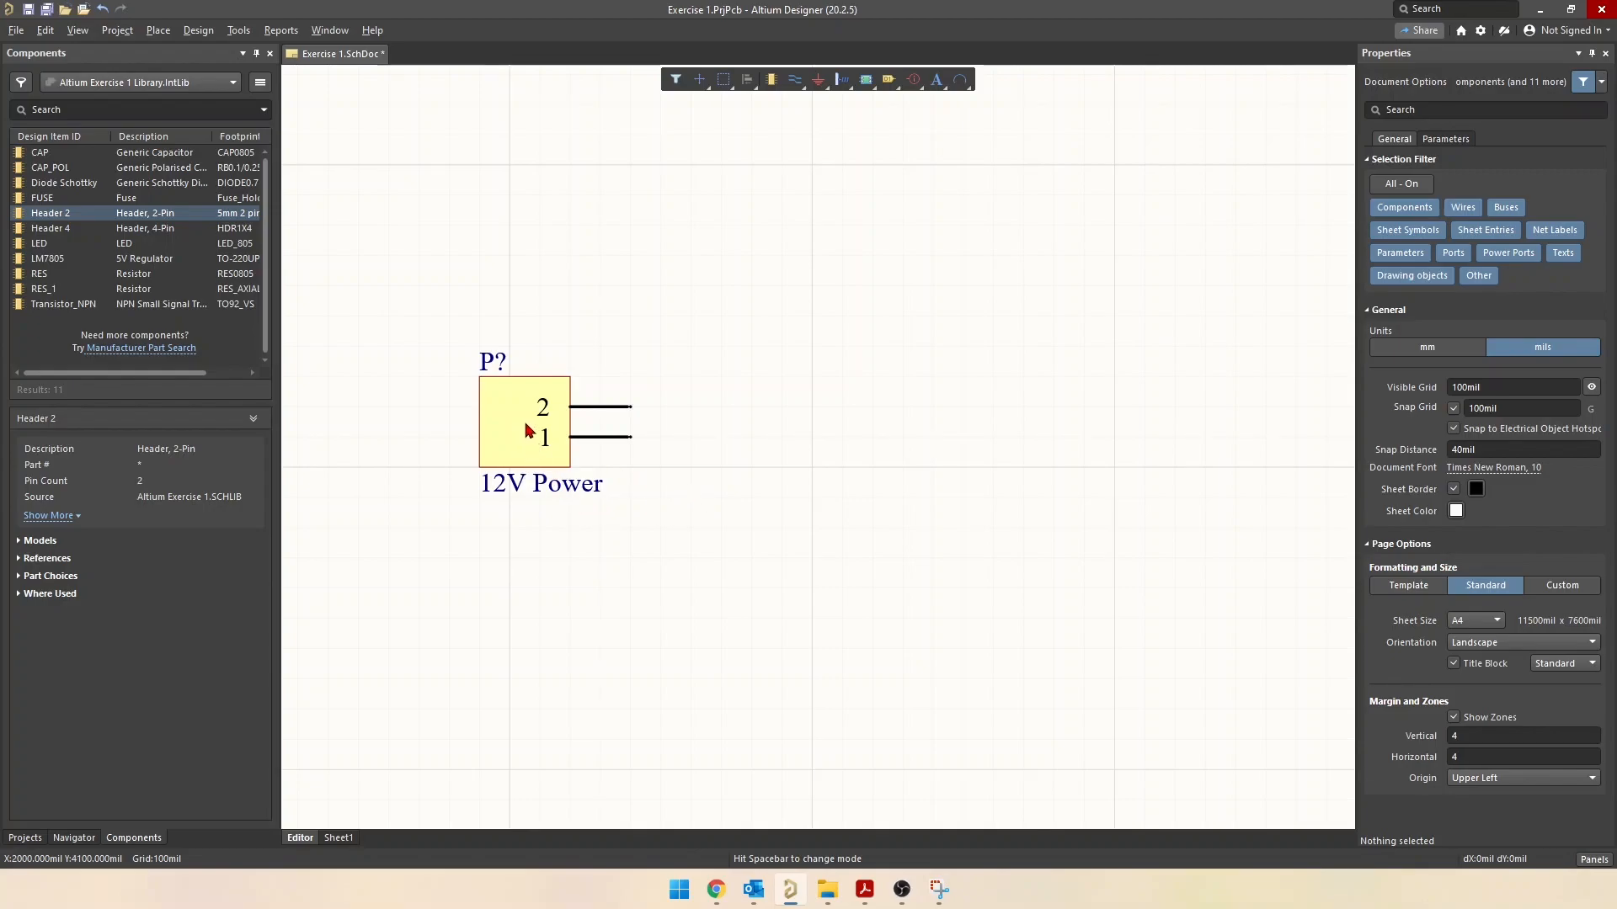
drag(526, 424, 804, 389)
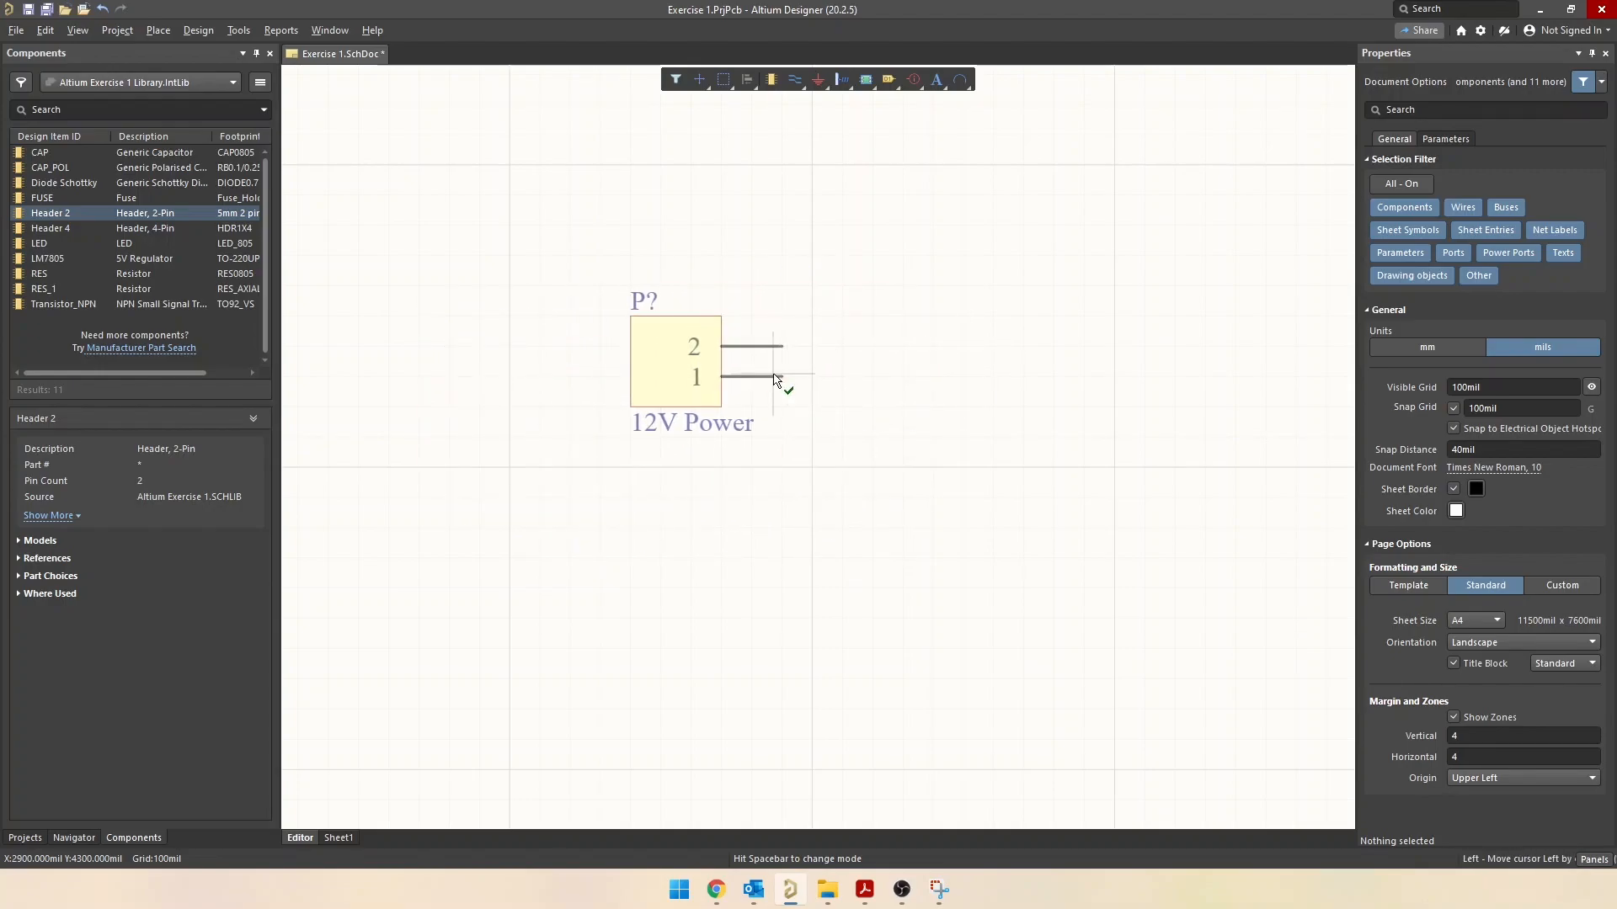
key(x)
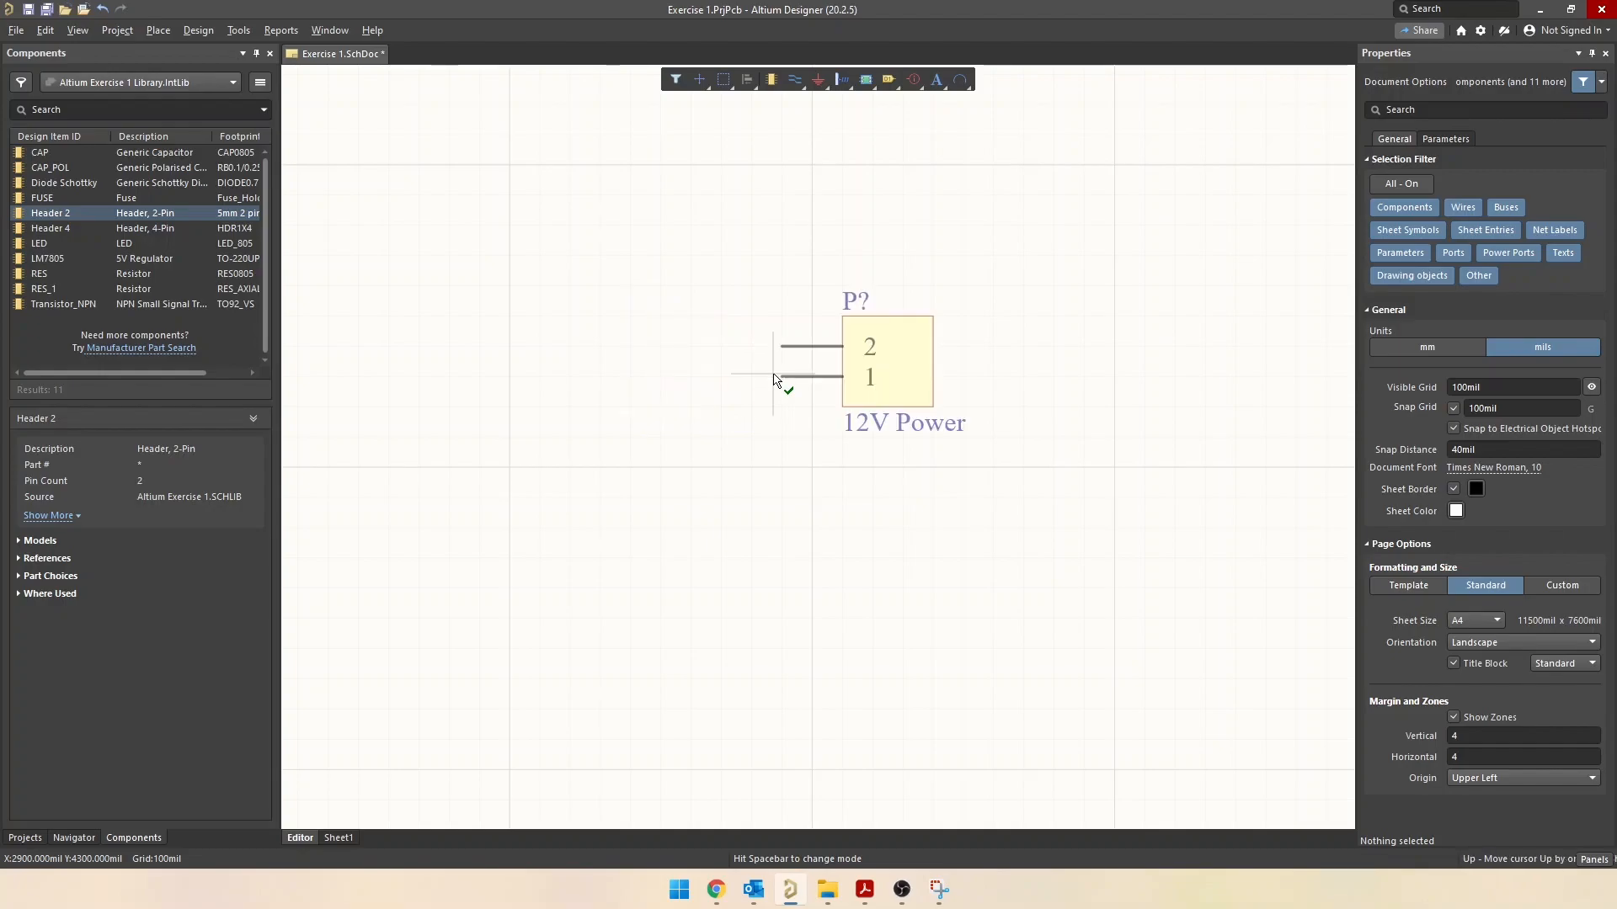
key(x)
key(x)
key(x)
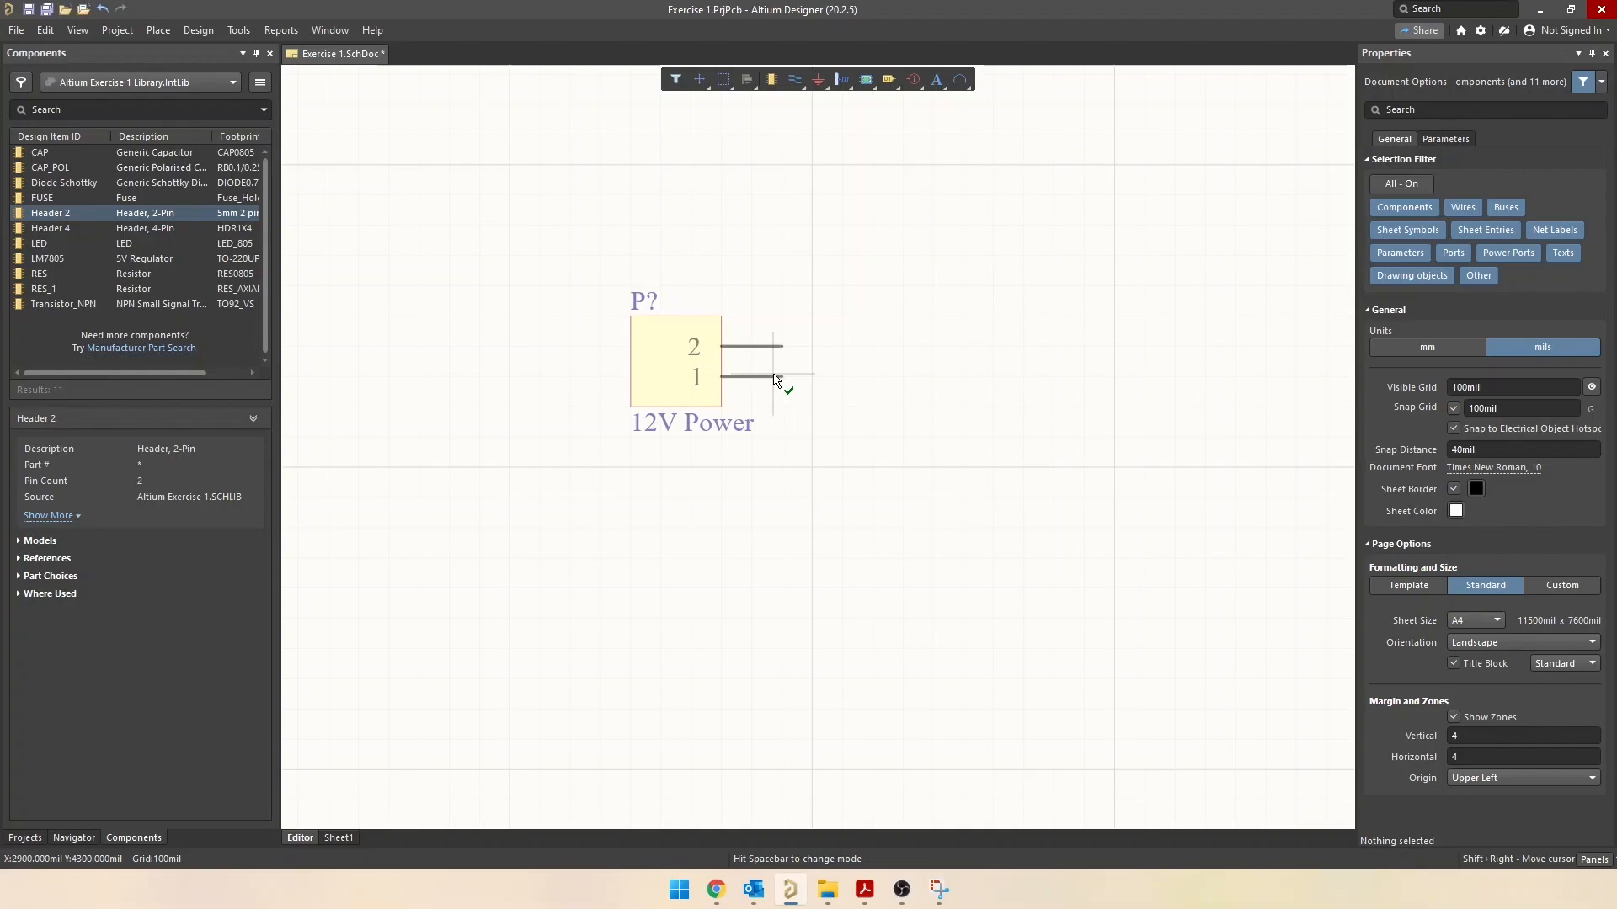
key(y)
key(y)
key(y)
key(y)
key(y)
click(775, 378)
View the reference schematic in the Snipping Tool for the part after connector P1 and return to the sheet
right_drag(968, 455, 794, 476)
ctrl+scroll(794, 477, down, 3)
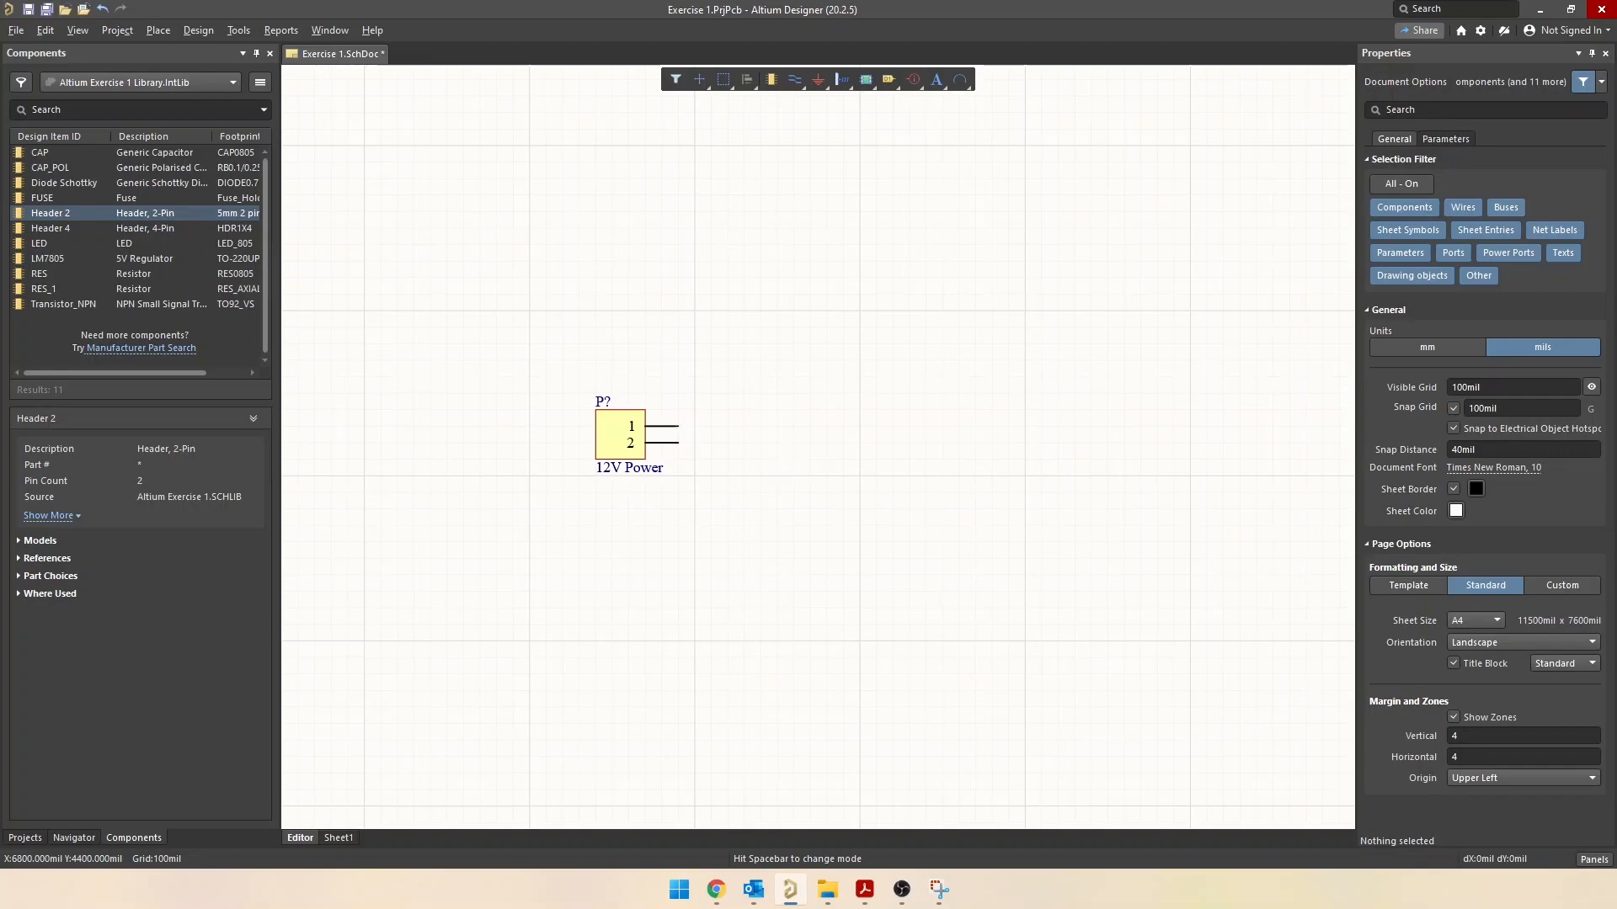
click(939, 890)
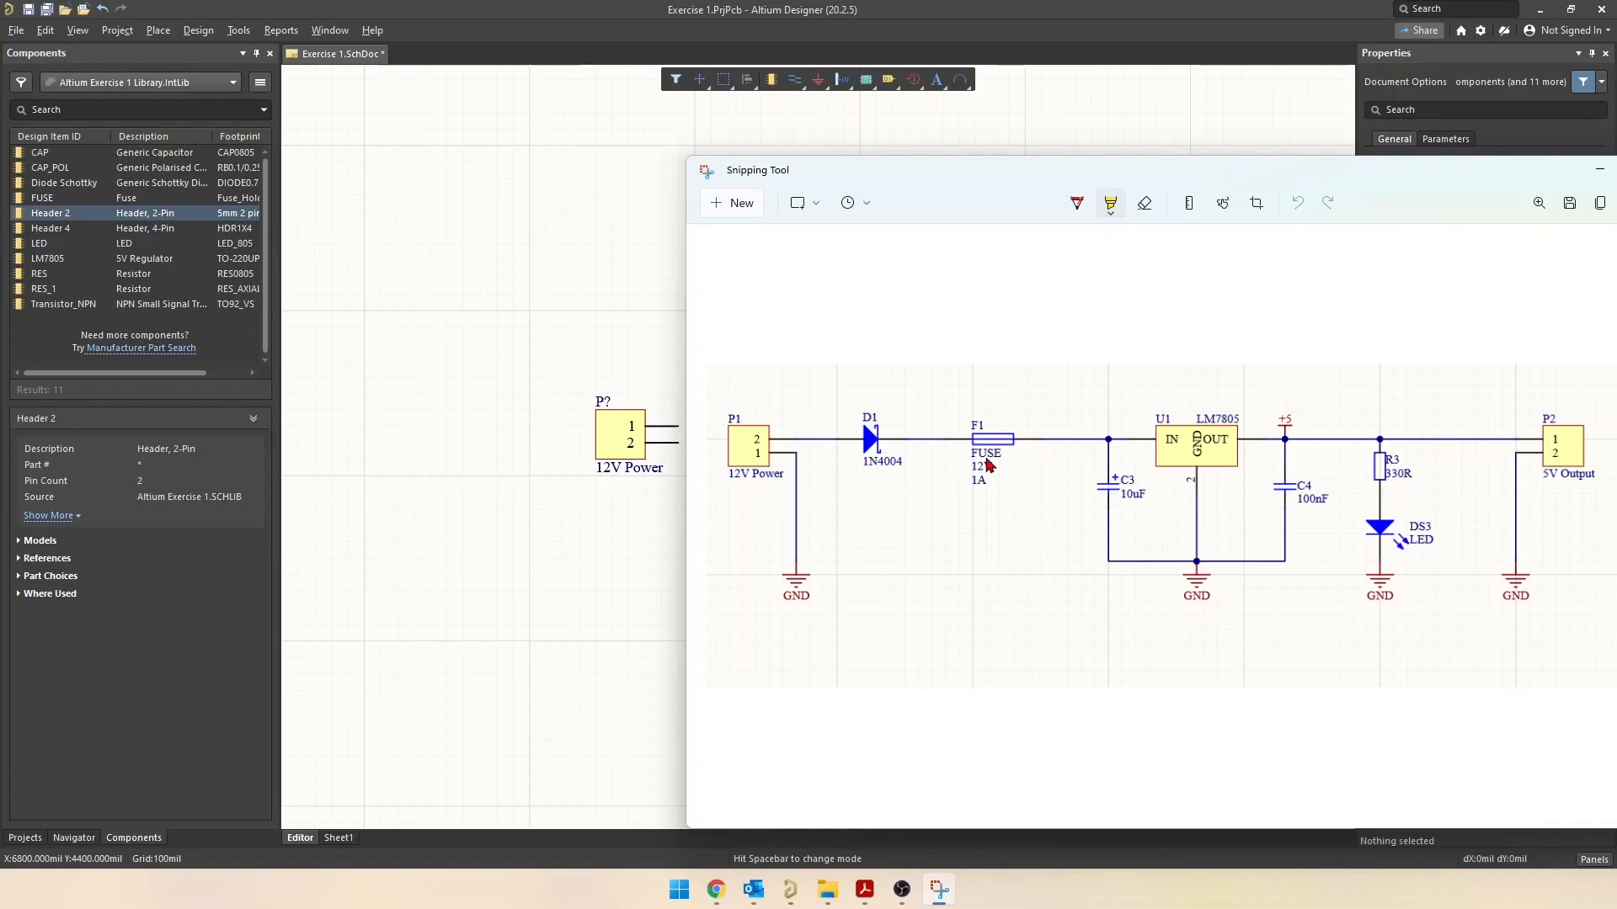
click(1597, 173)
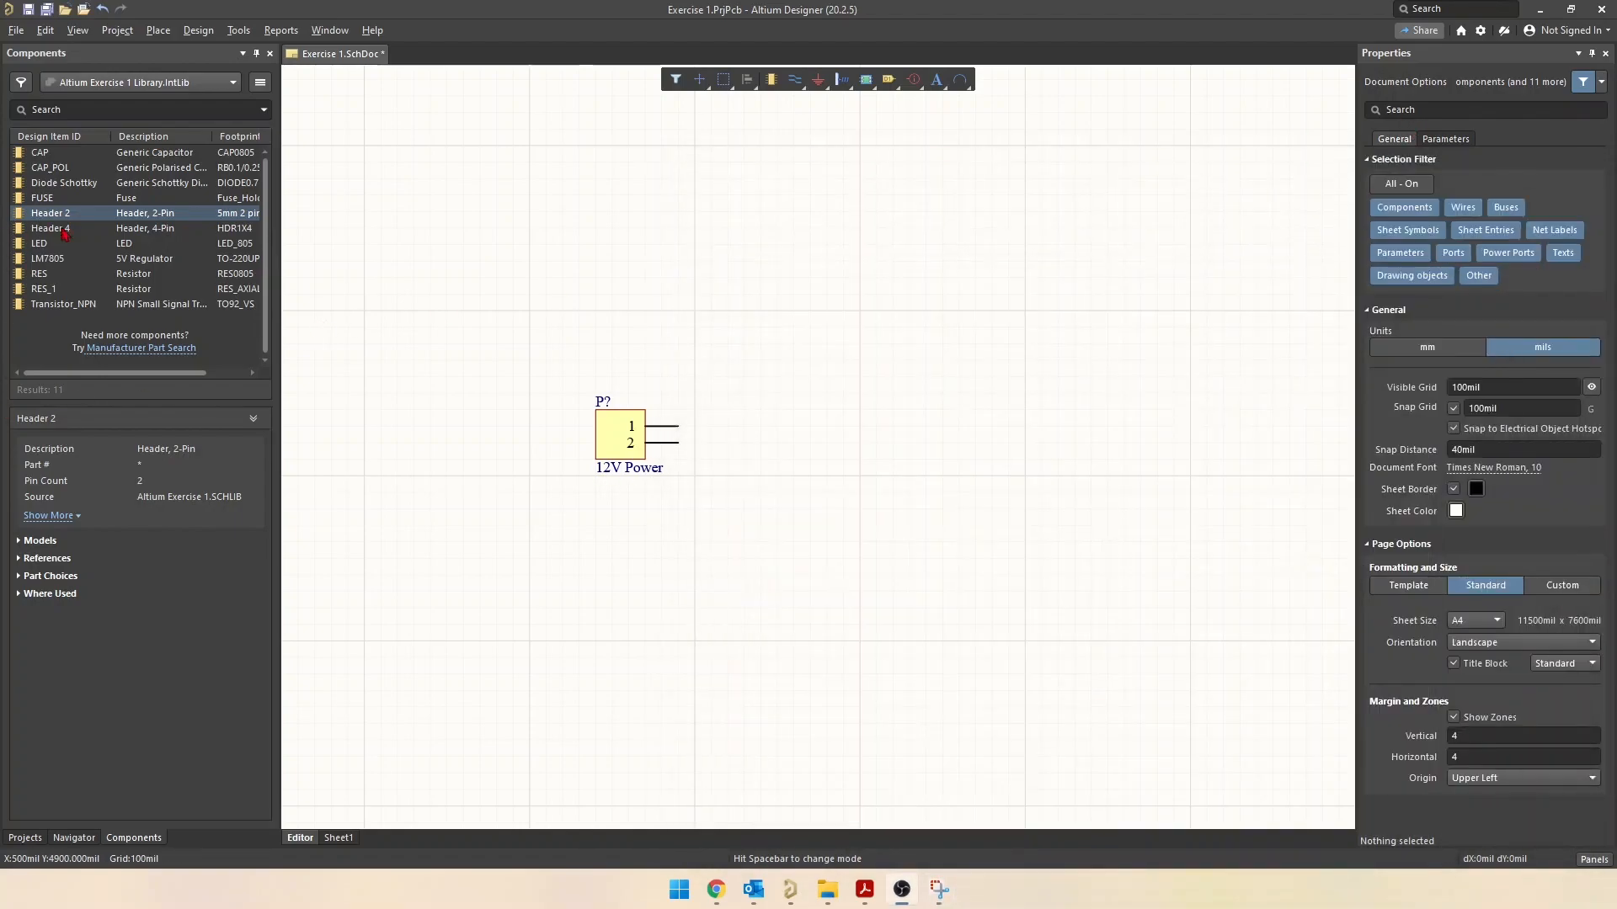
Place one Diode Schottky (1N4004) to the right of the 12V Power header, in line with its pin 1
click(71, 183)
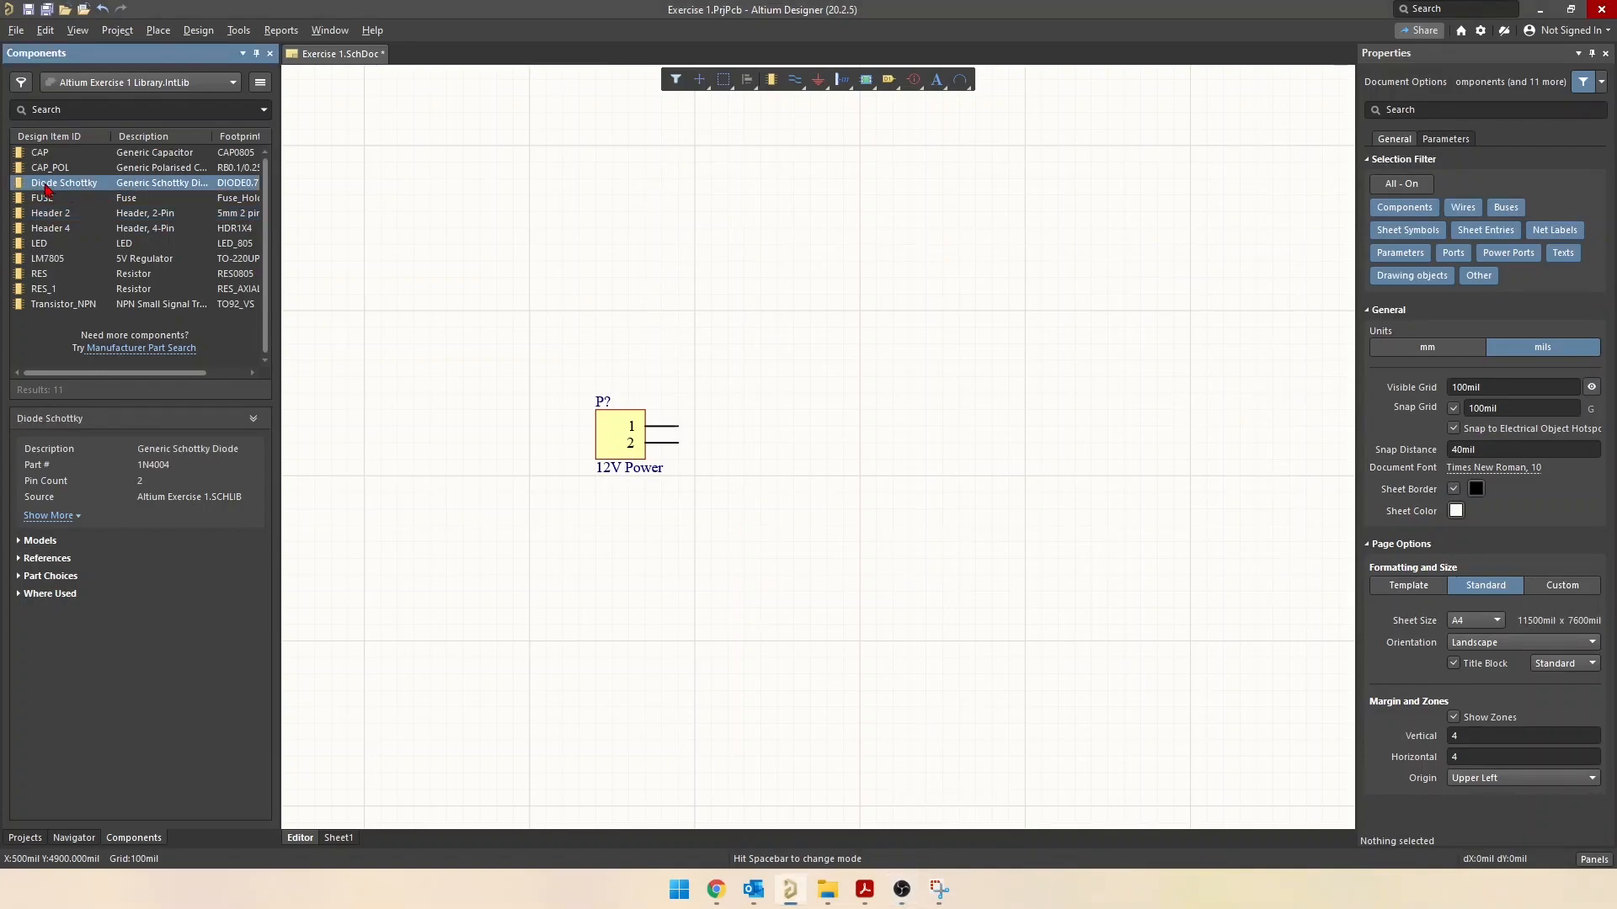
double_click(46, 184)
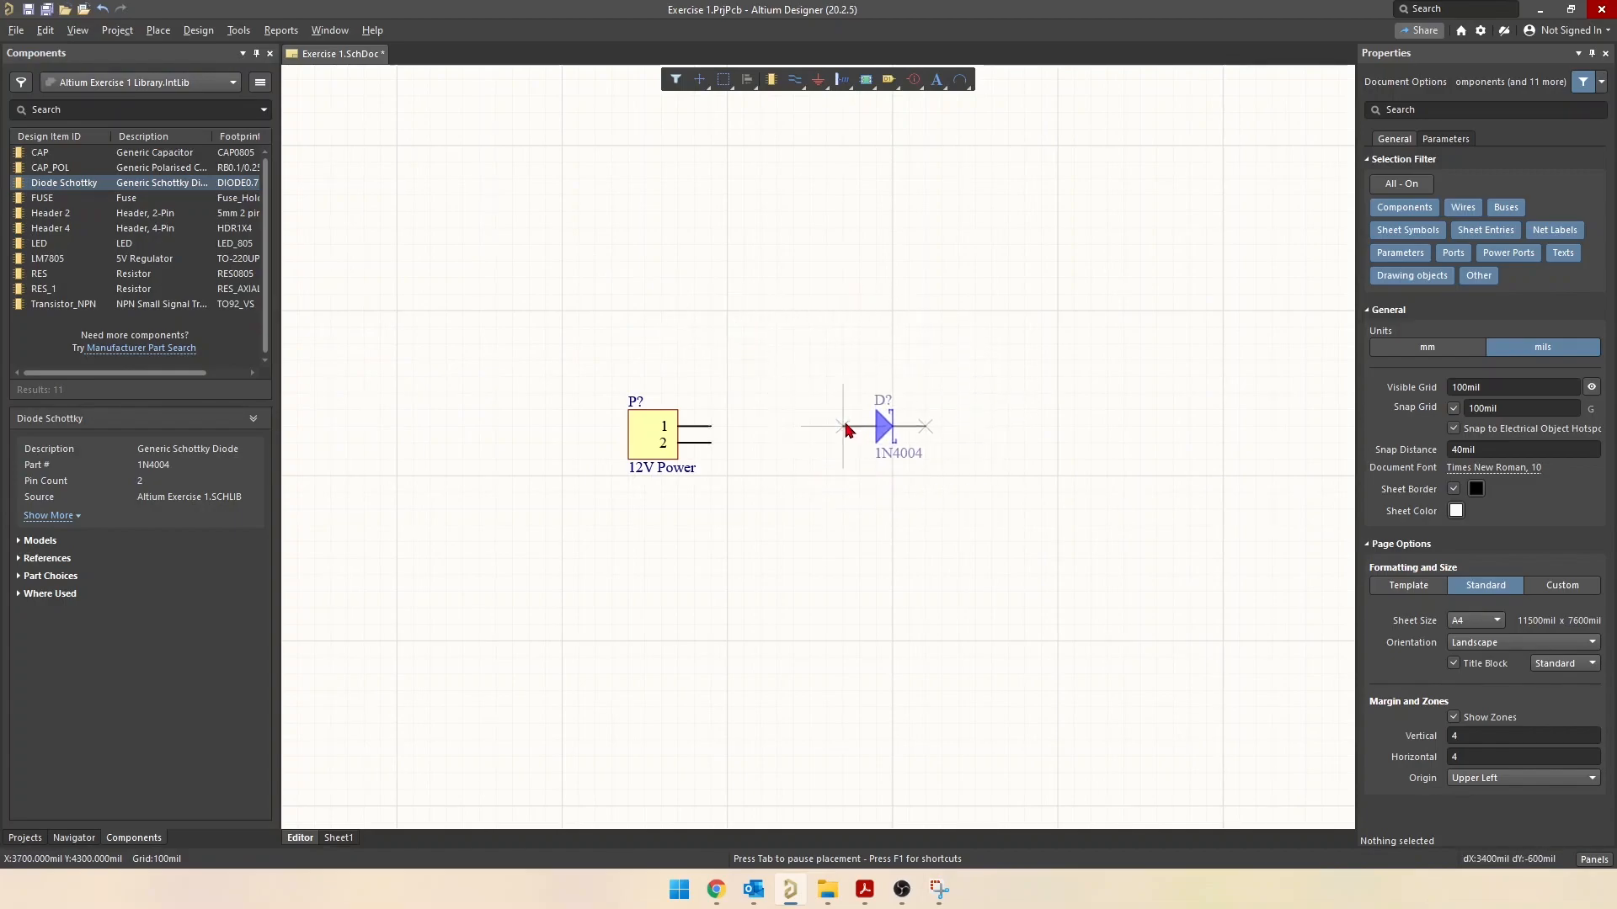
key(Right)
key(Right)
key(Right)
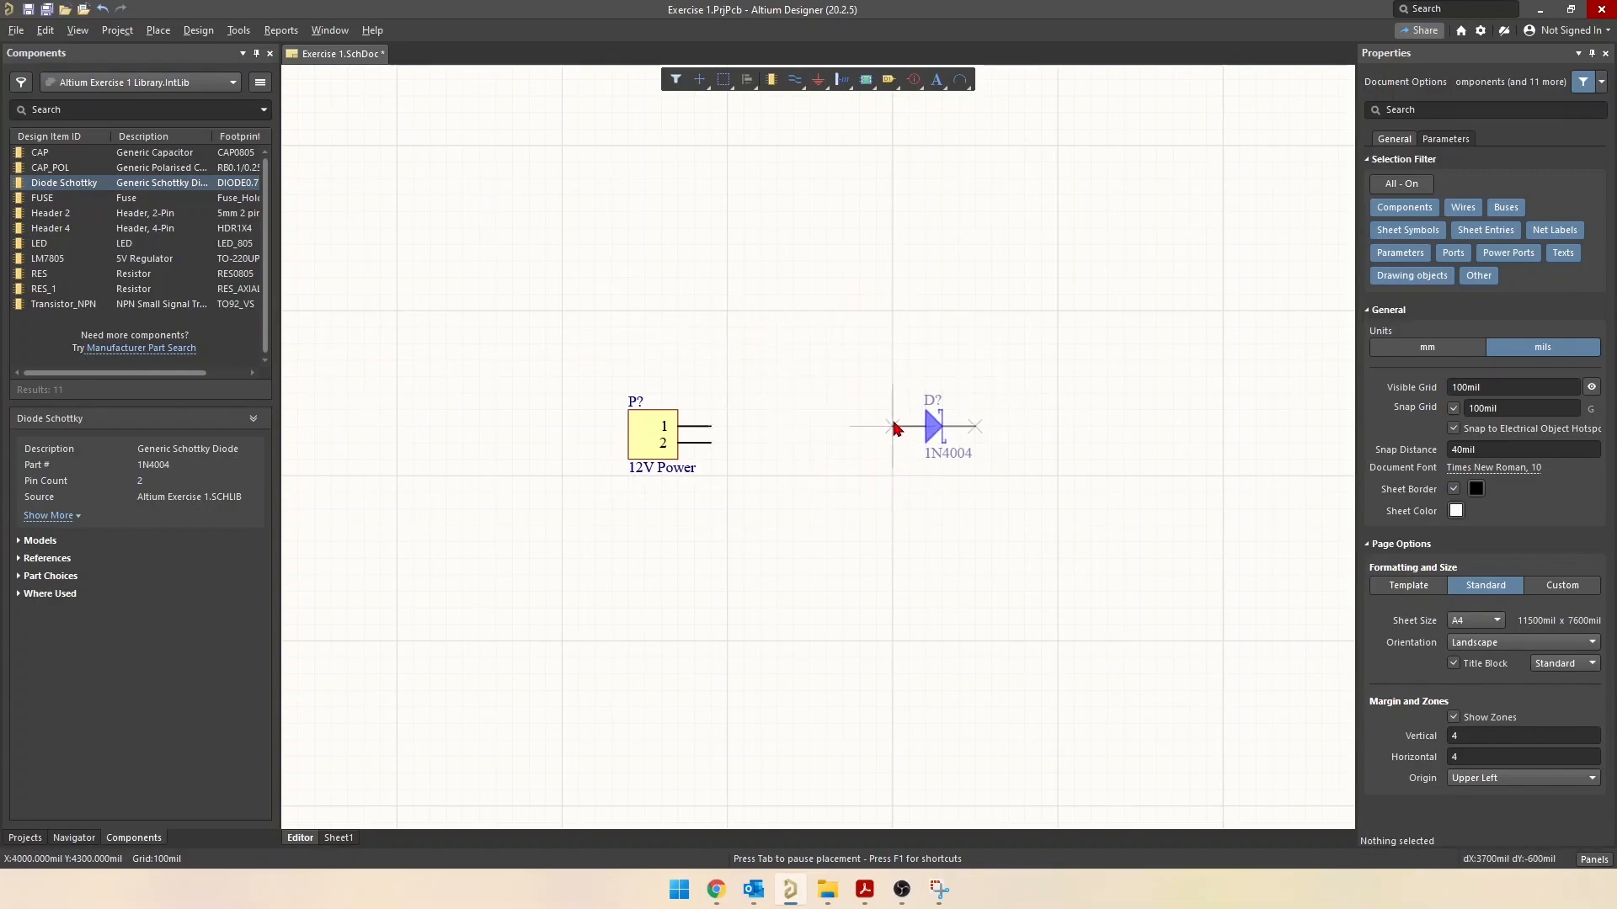
click(893, 429)
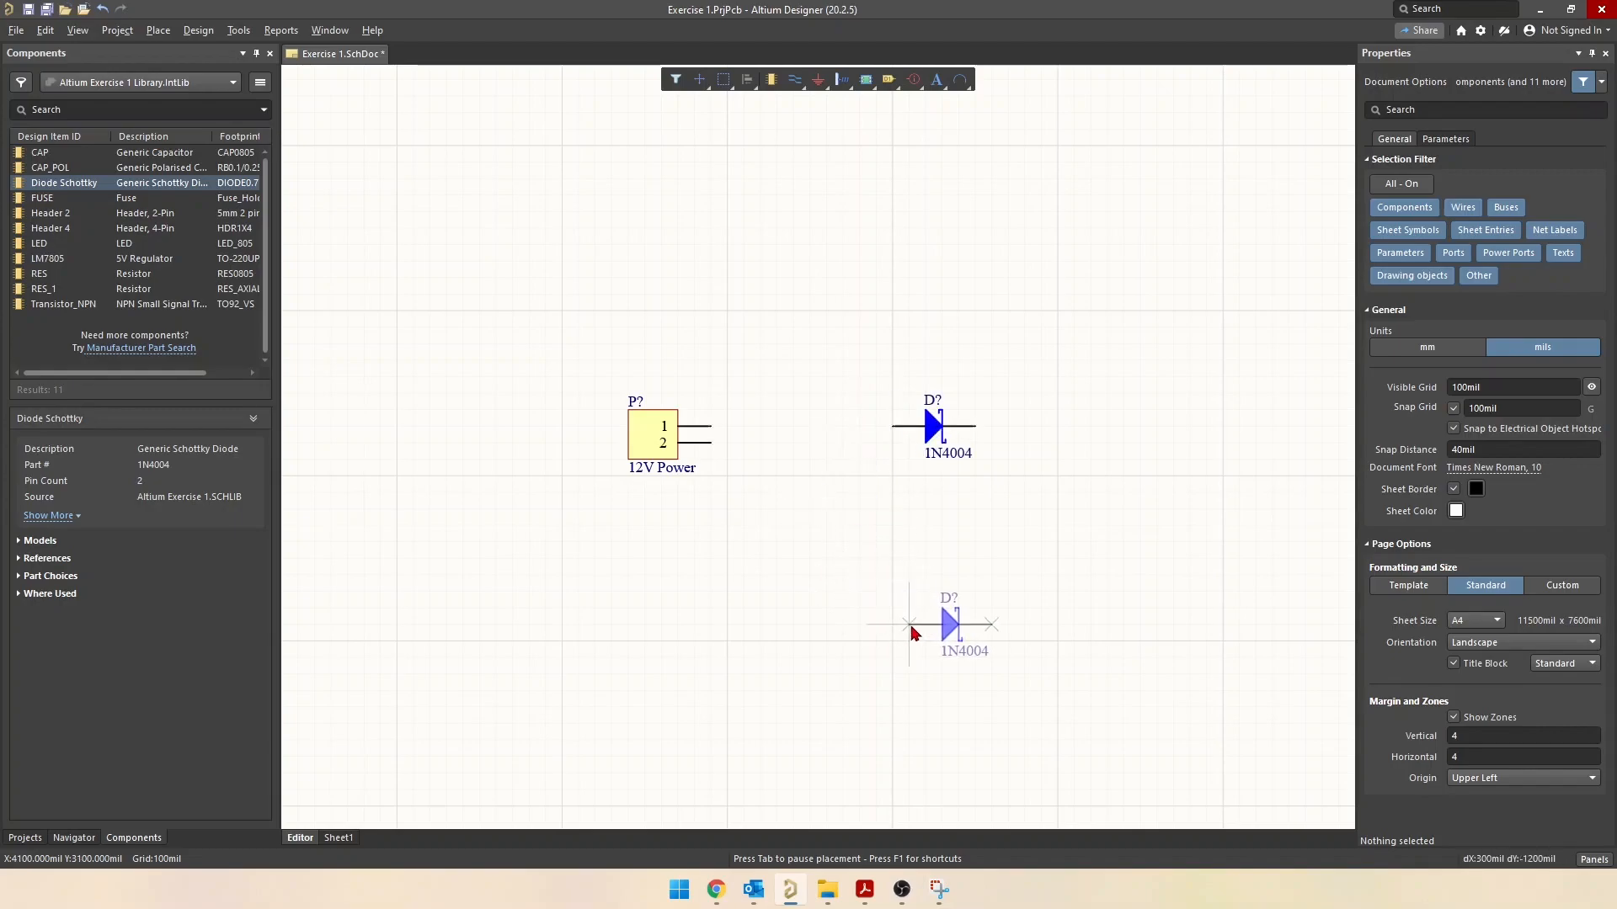
key(Escape)
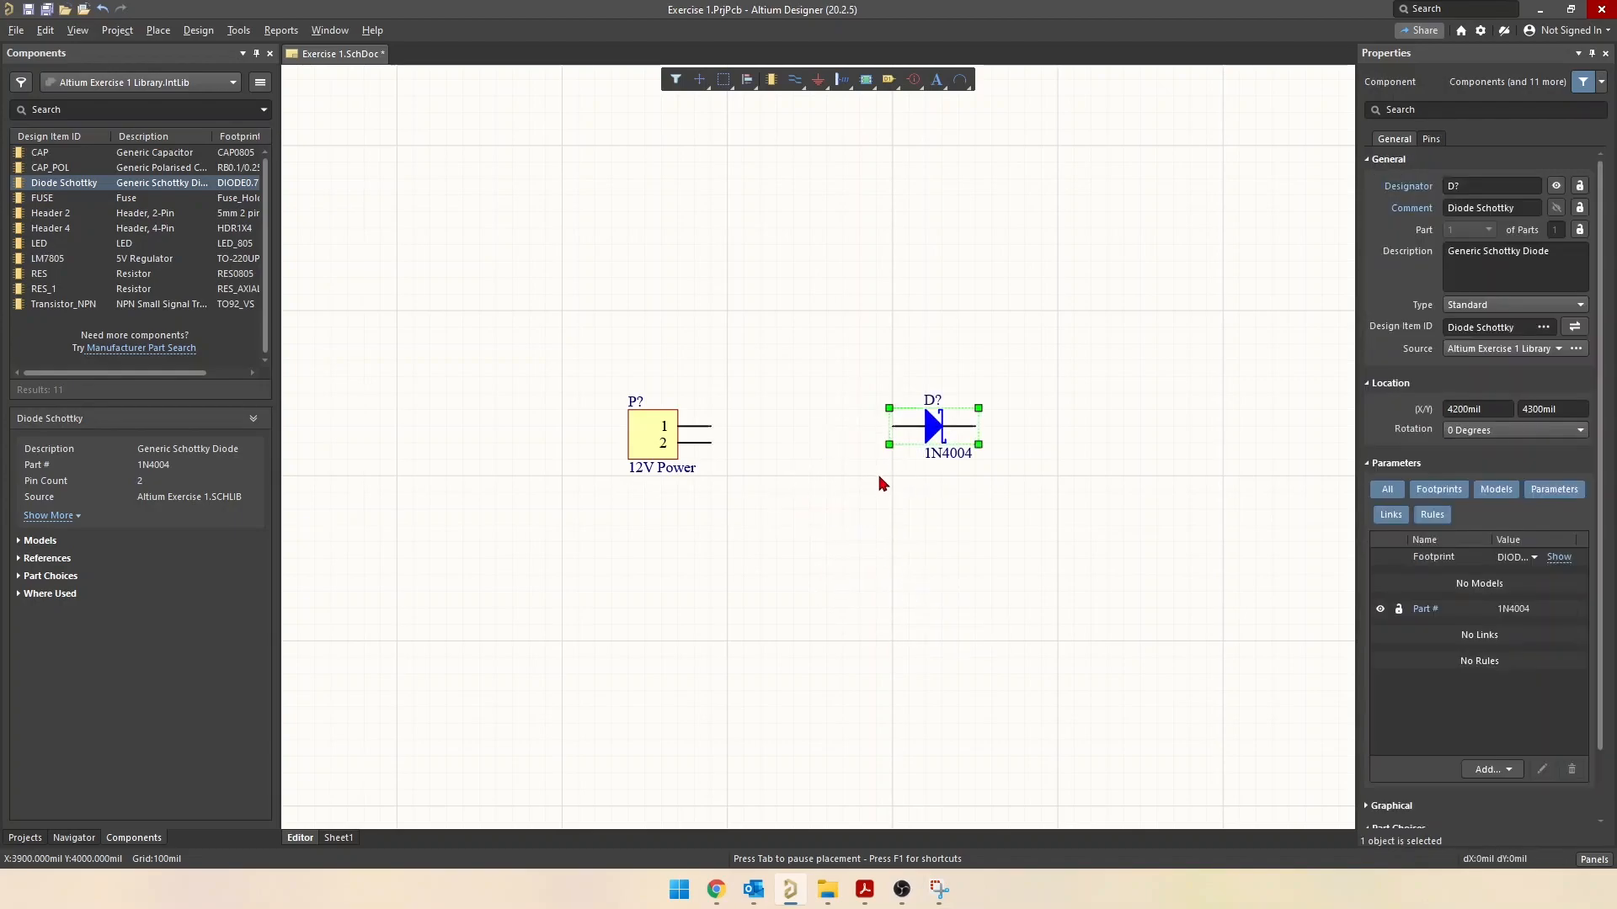
click(823, 498)
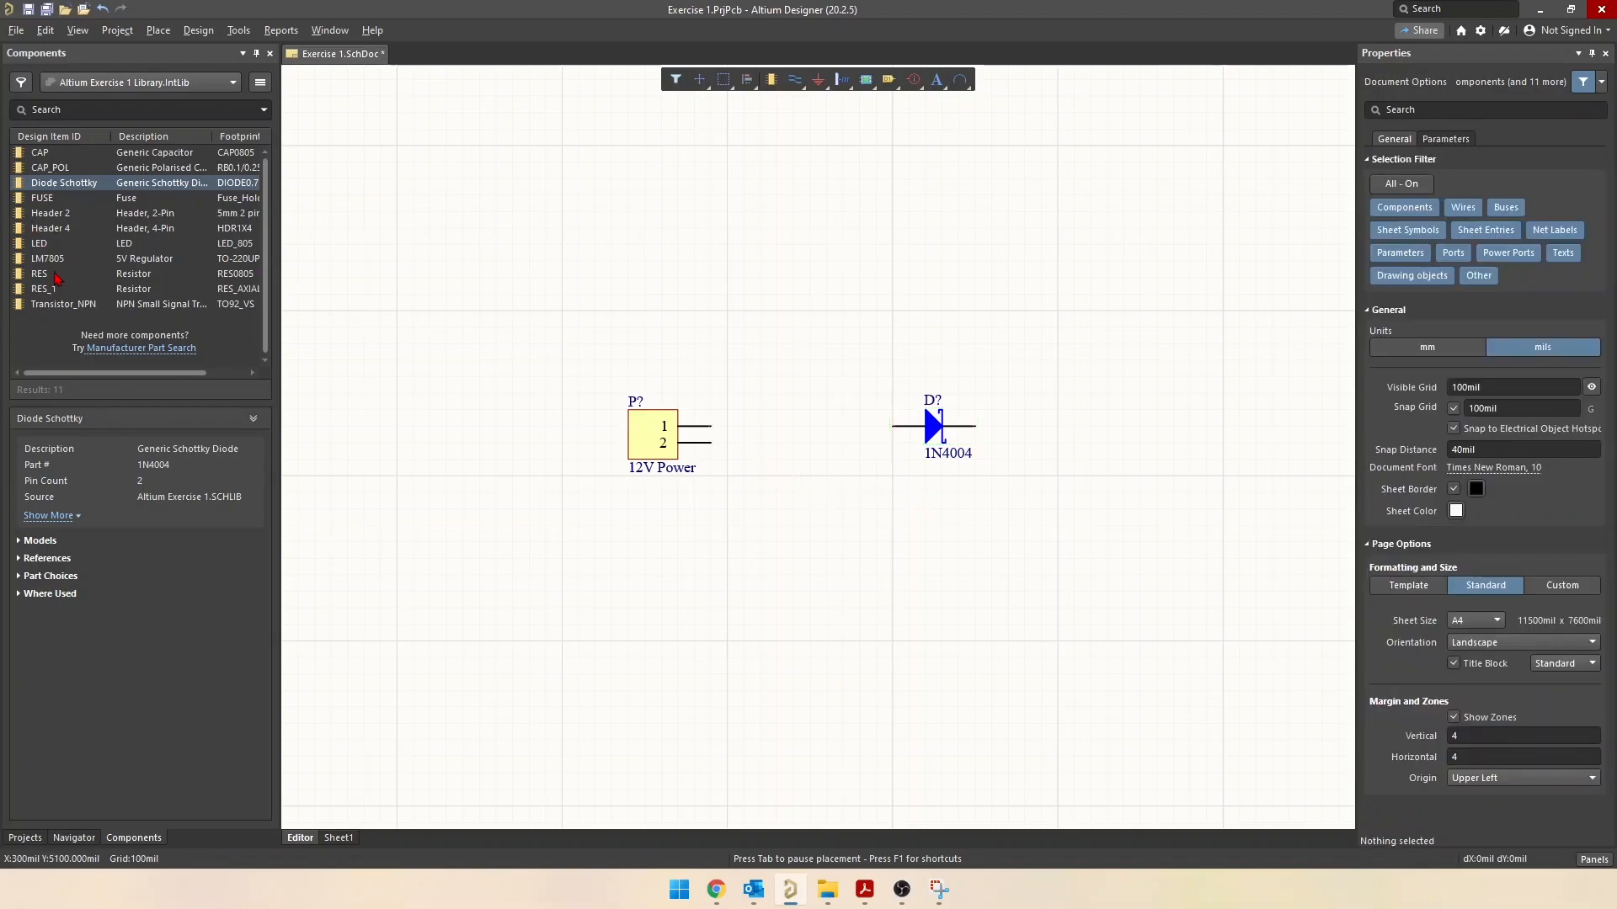
Place one FUSE (12V, 1A) to the right of the diode, in line with it
click(44, 198)
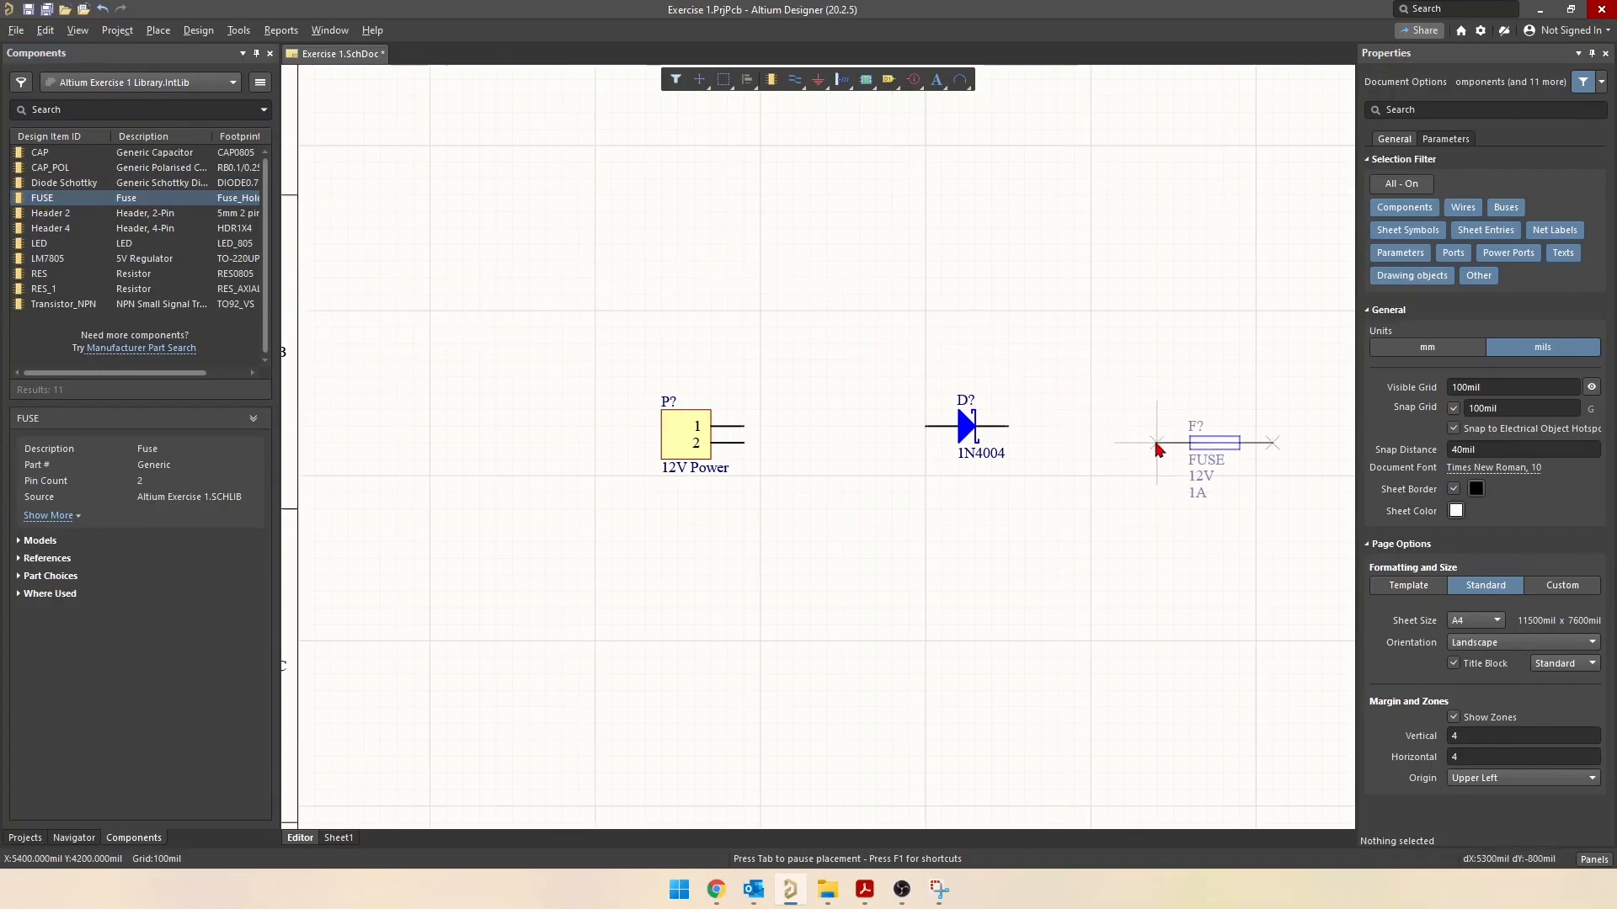
click(1108, 427)
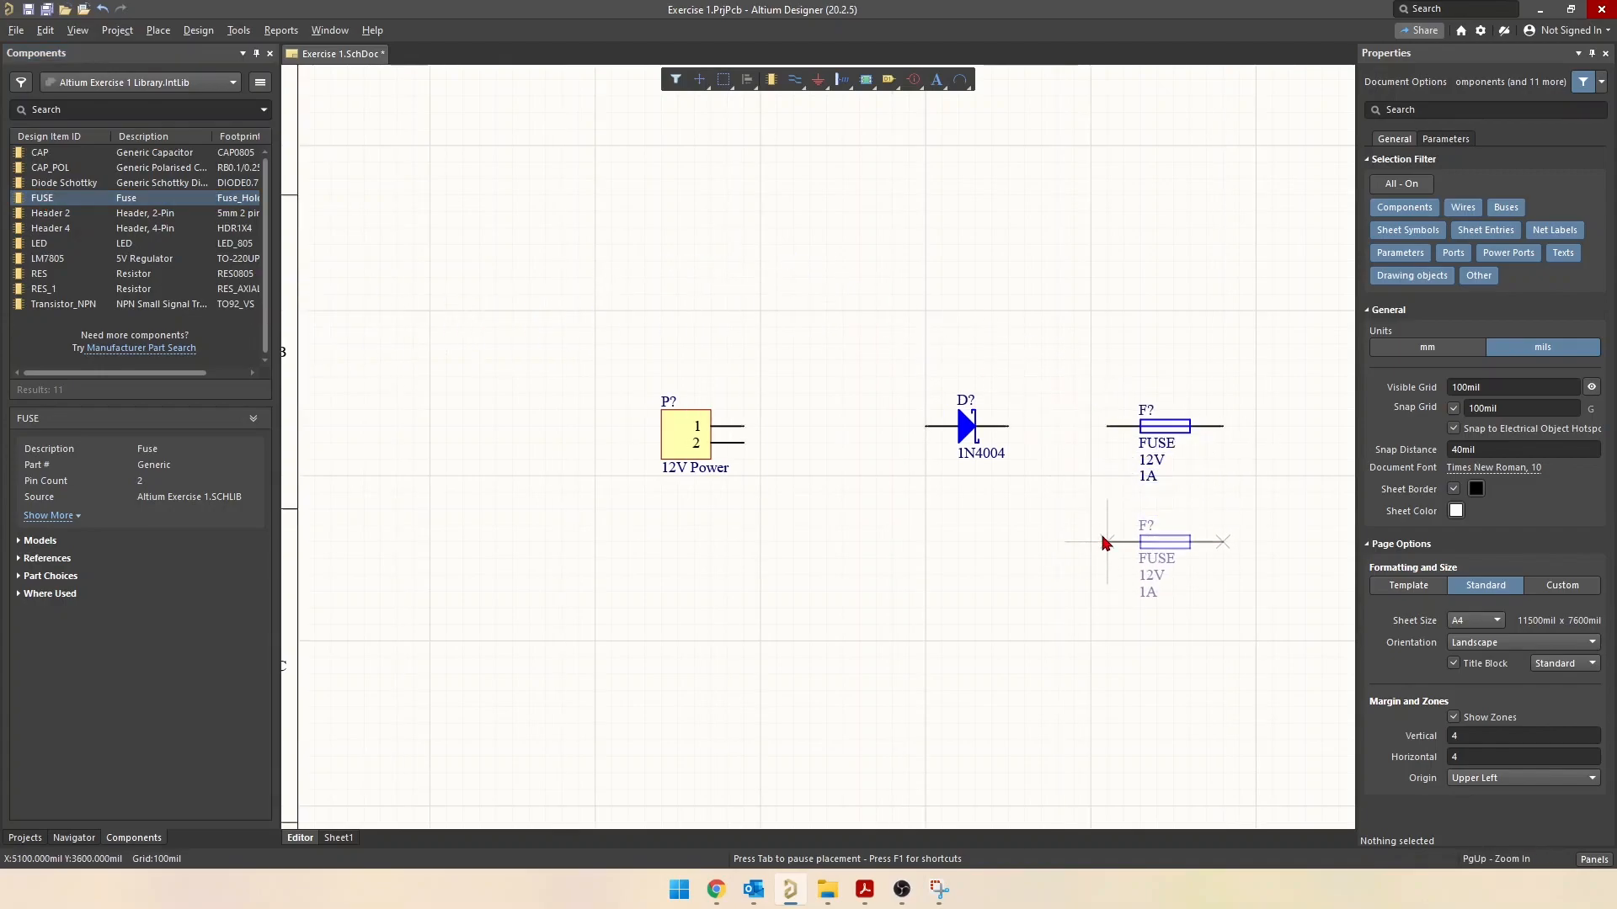
key(Escape)
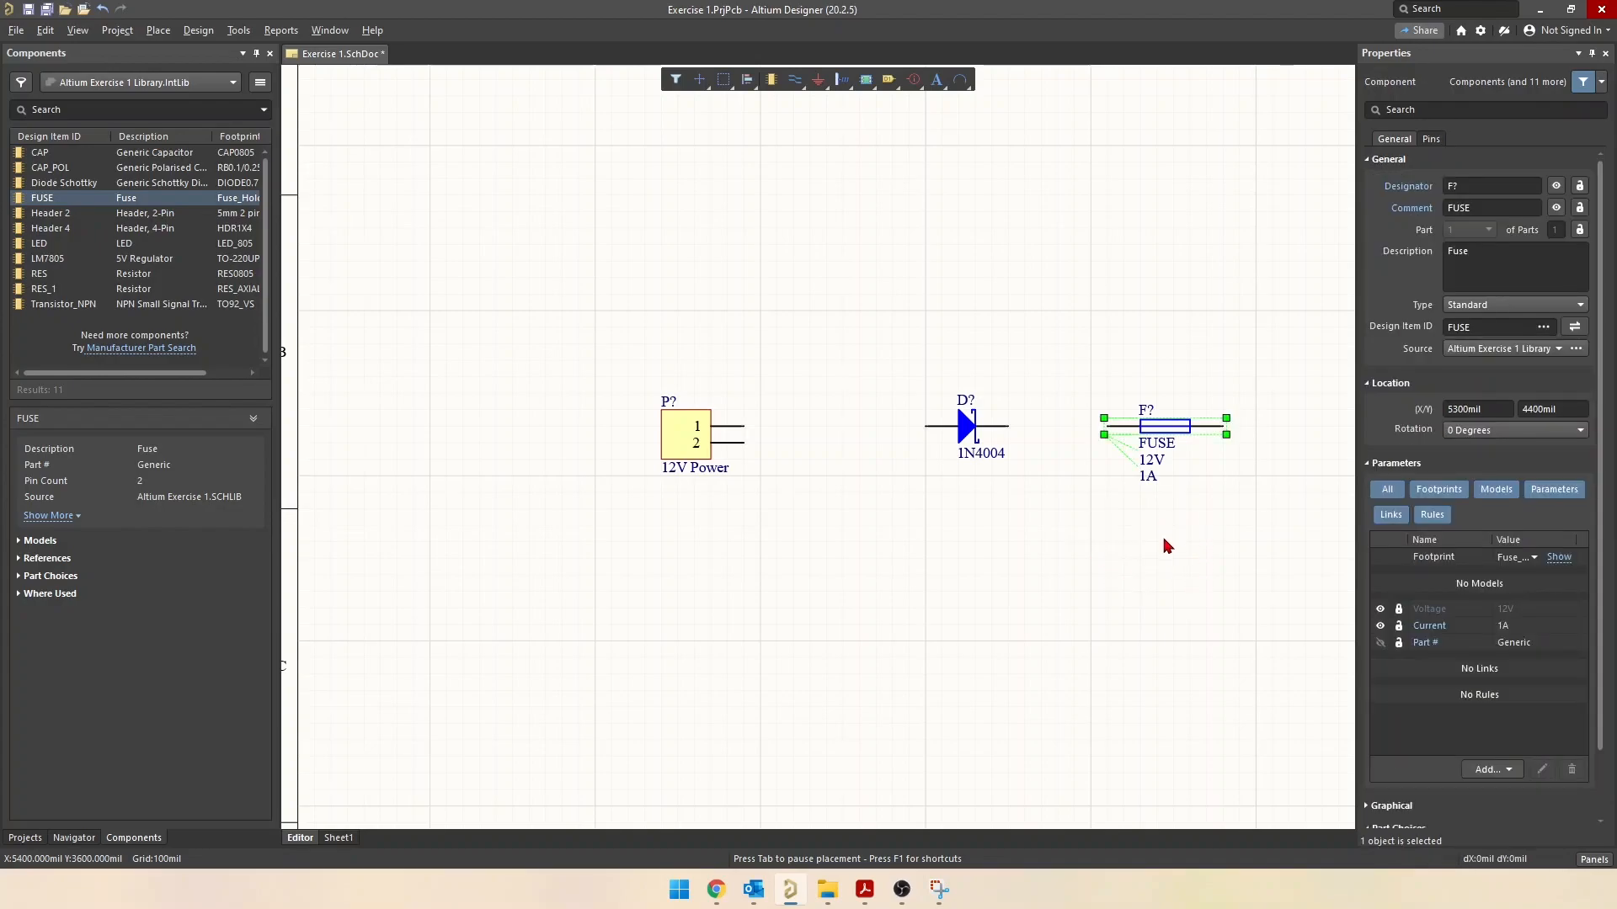
Move the 1N4004 diode and the fuse closer to the 12V Power header, keeping both in line with its pin 1
click(1139, 562)
right_drag(1075, 512, 862, 508)
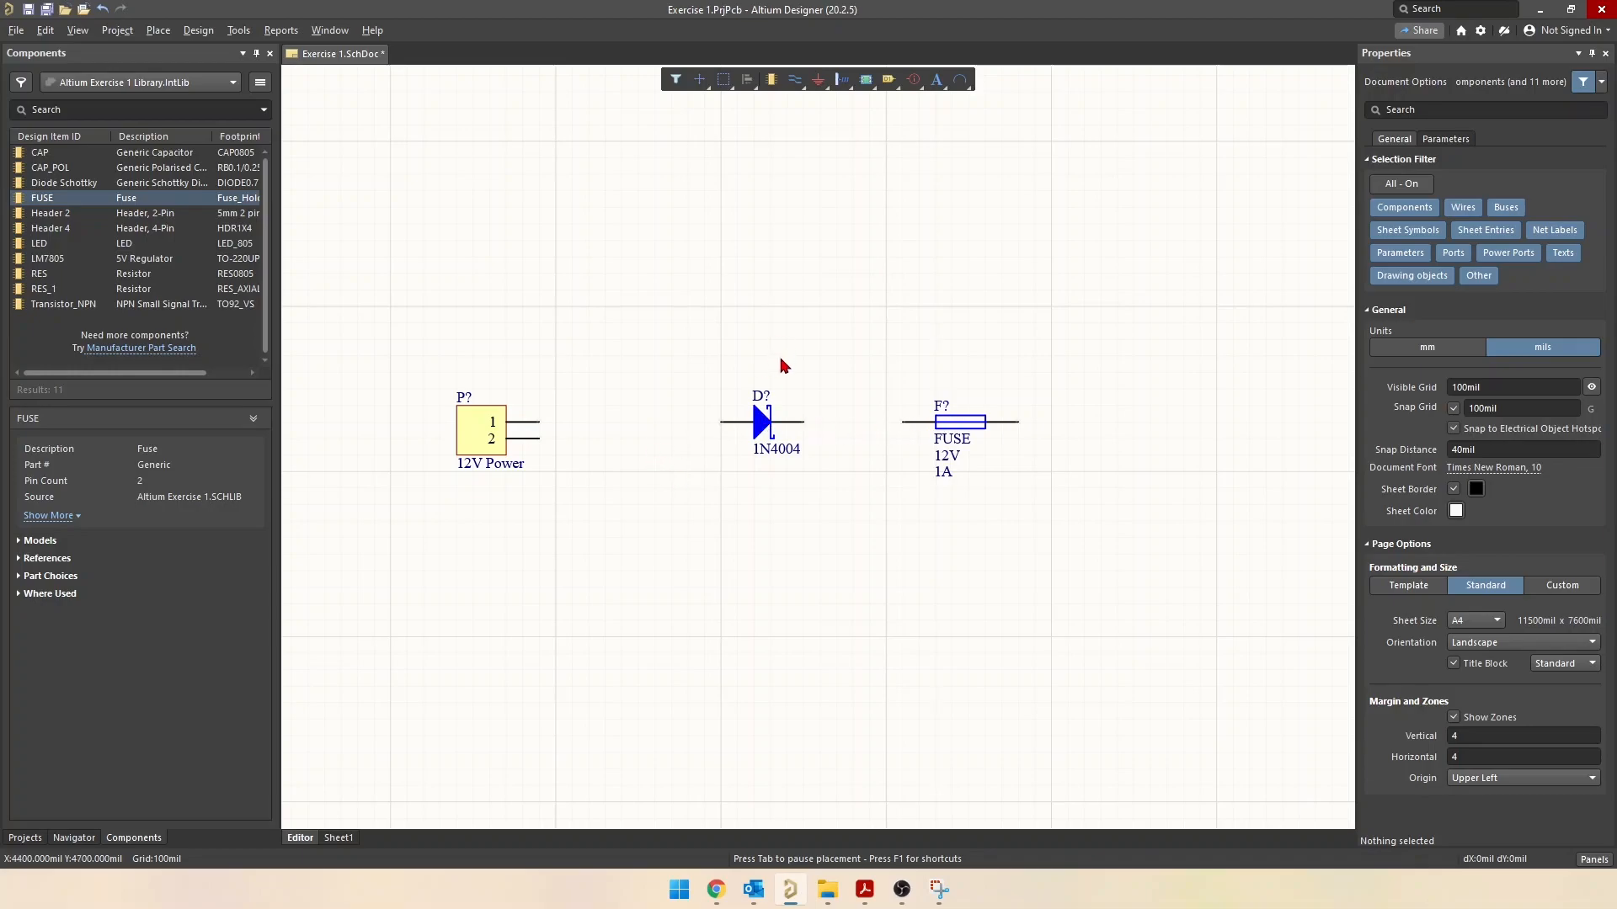
drag(764, 431, 698, 431)
drag(1014, 431, 935, 430)
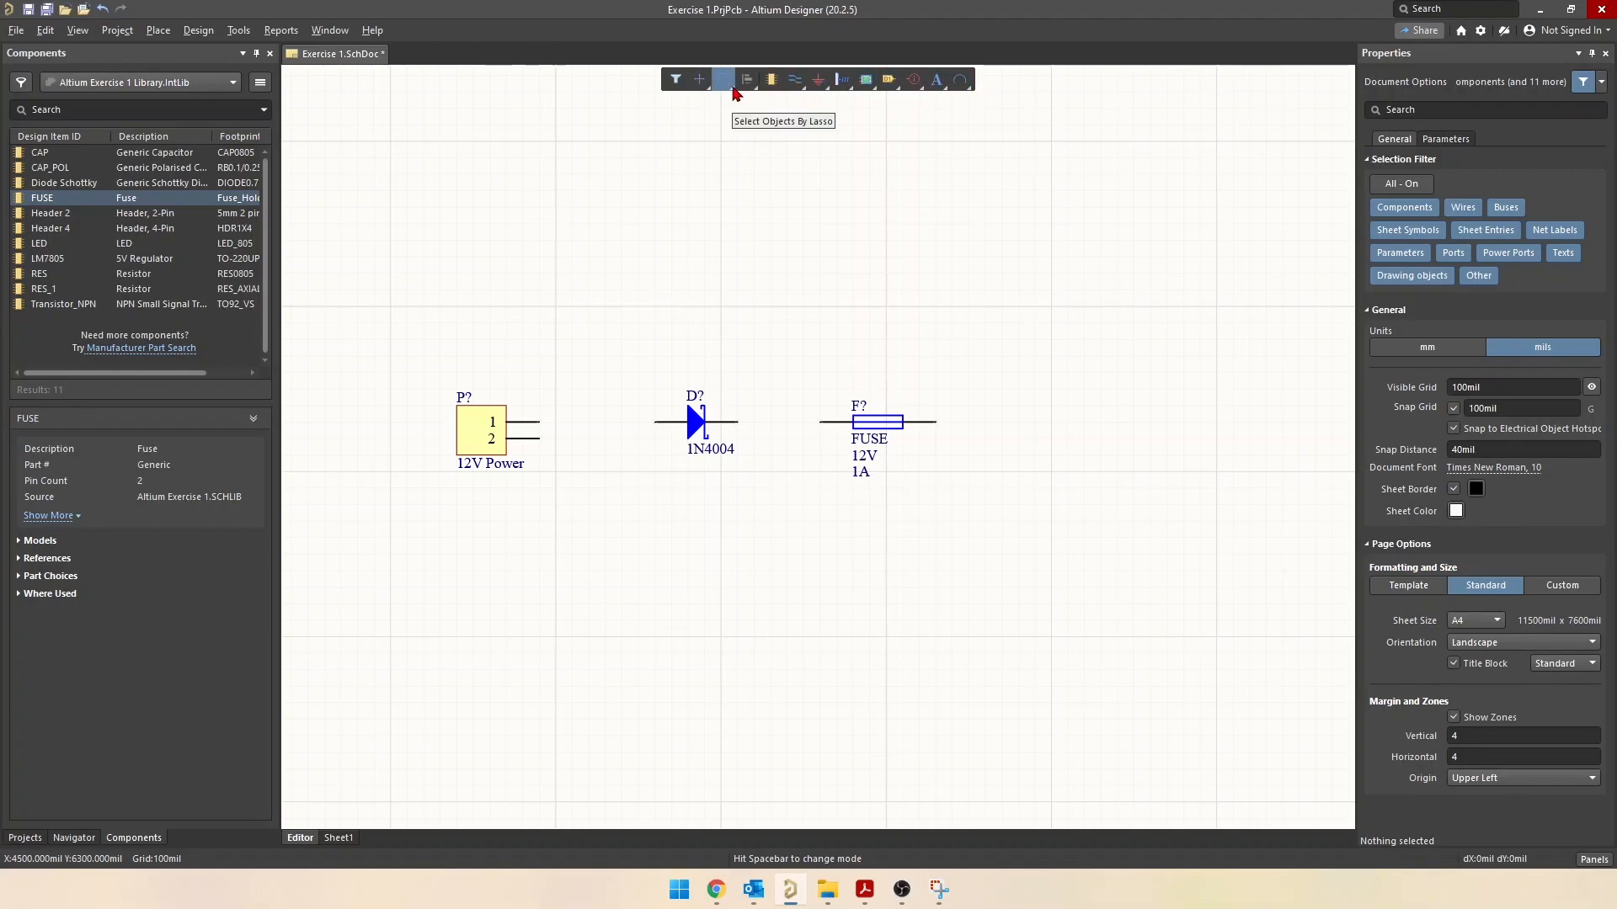
right_click(600, 278)
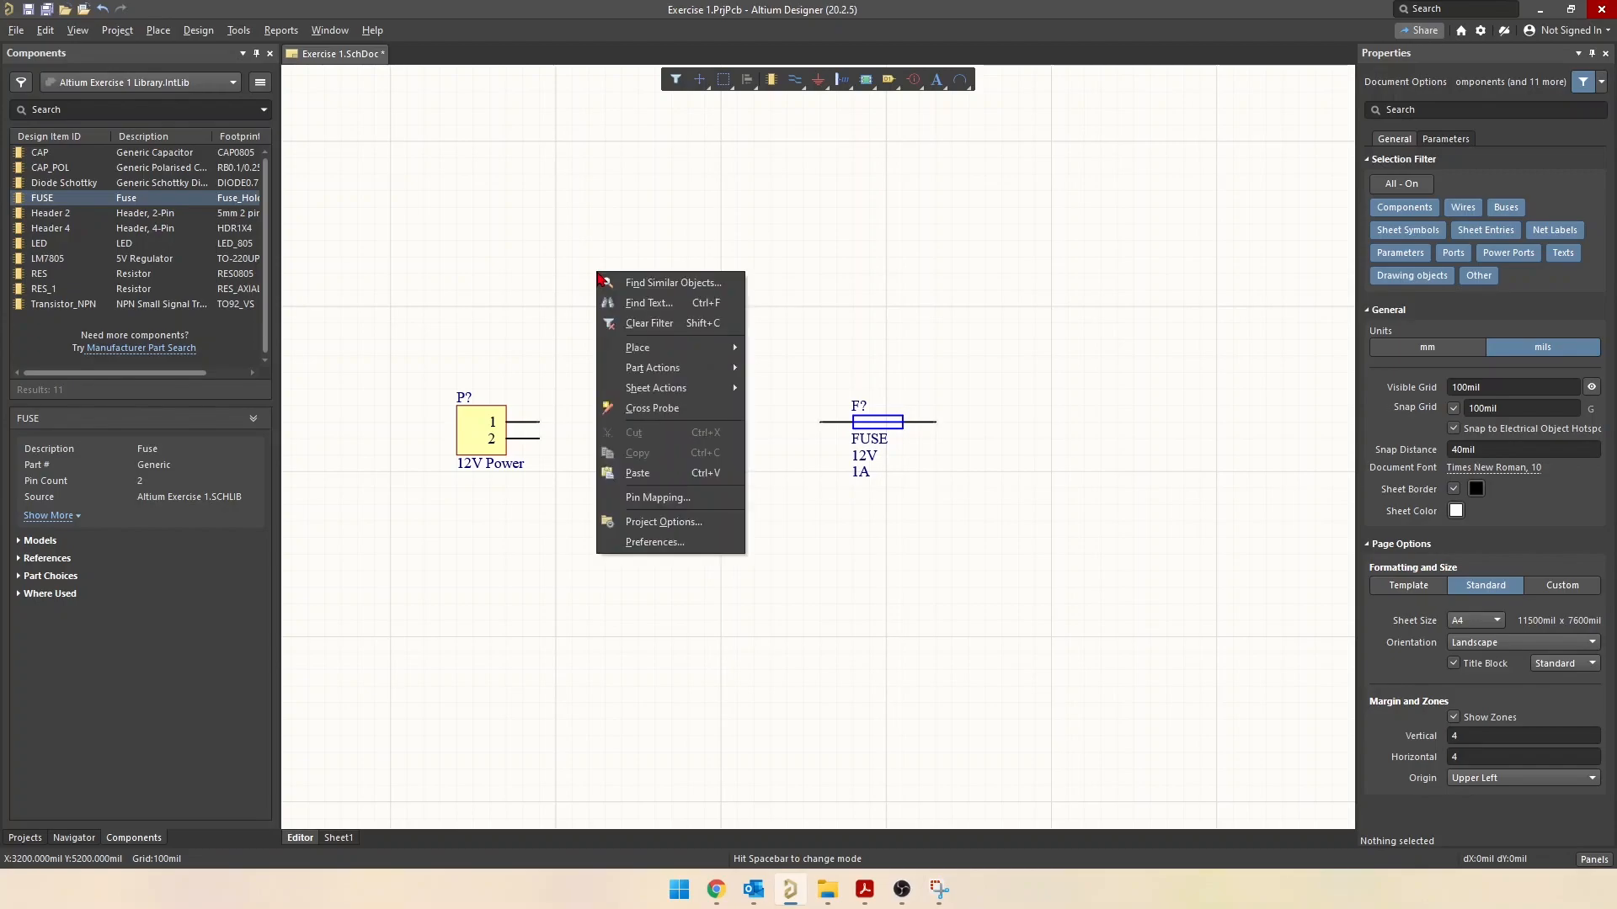
mouse_move(664, 356)
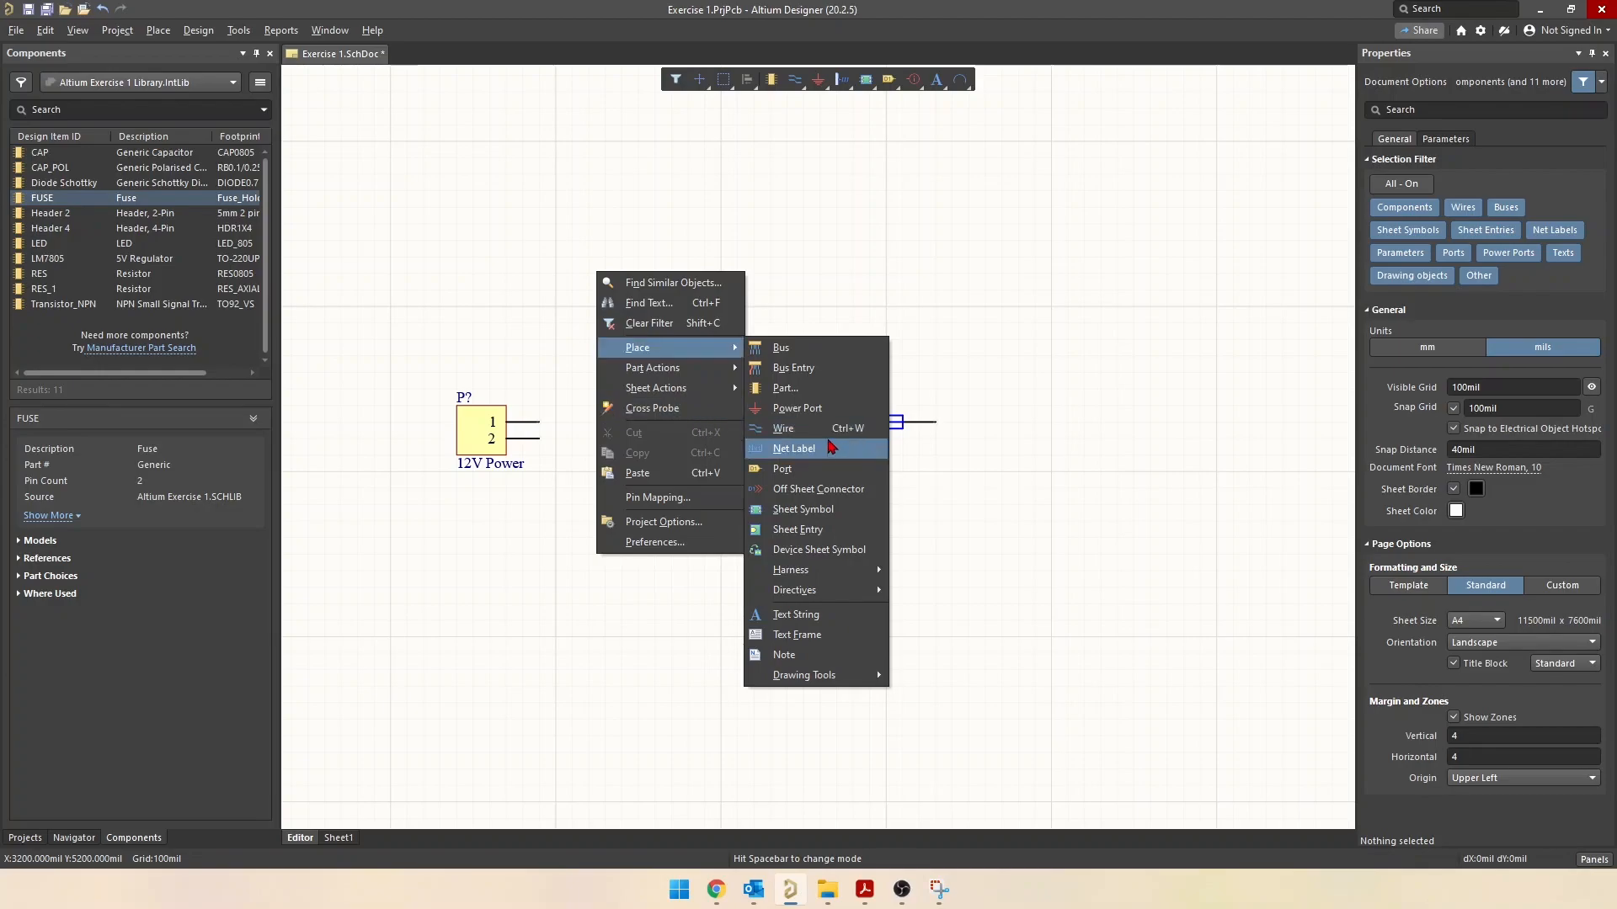
click(523, 254)
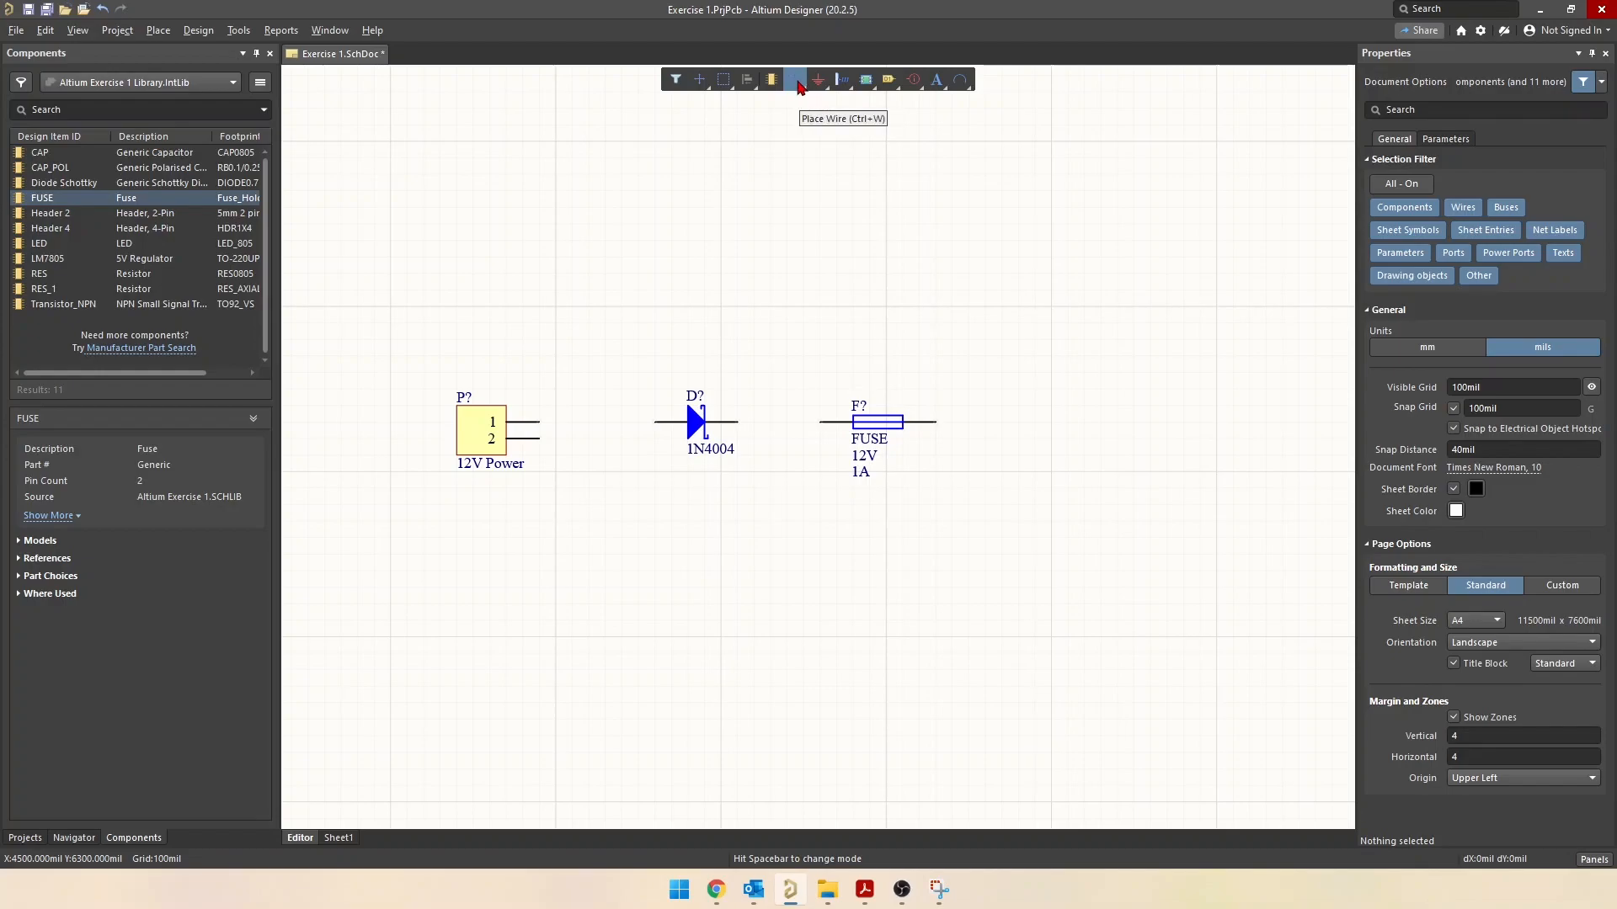
Wire pin 1 of the 12V Power header straight to the near pin of the 1N4004 diode
right_click(799, 87)
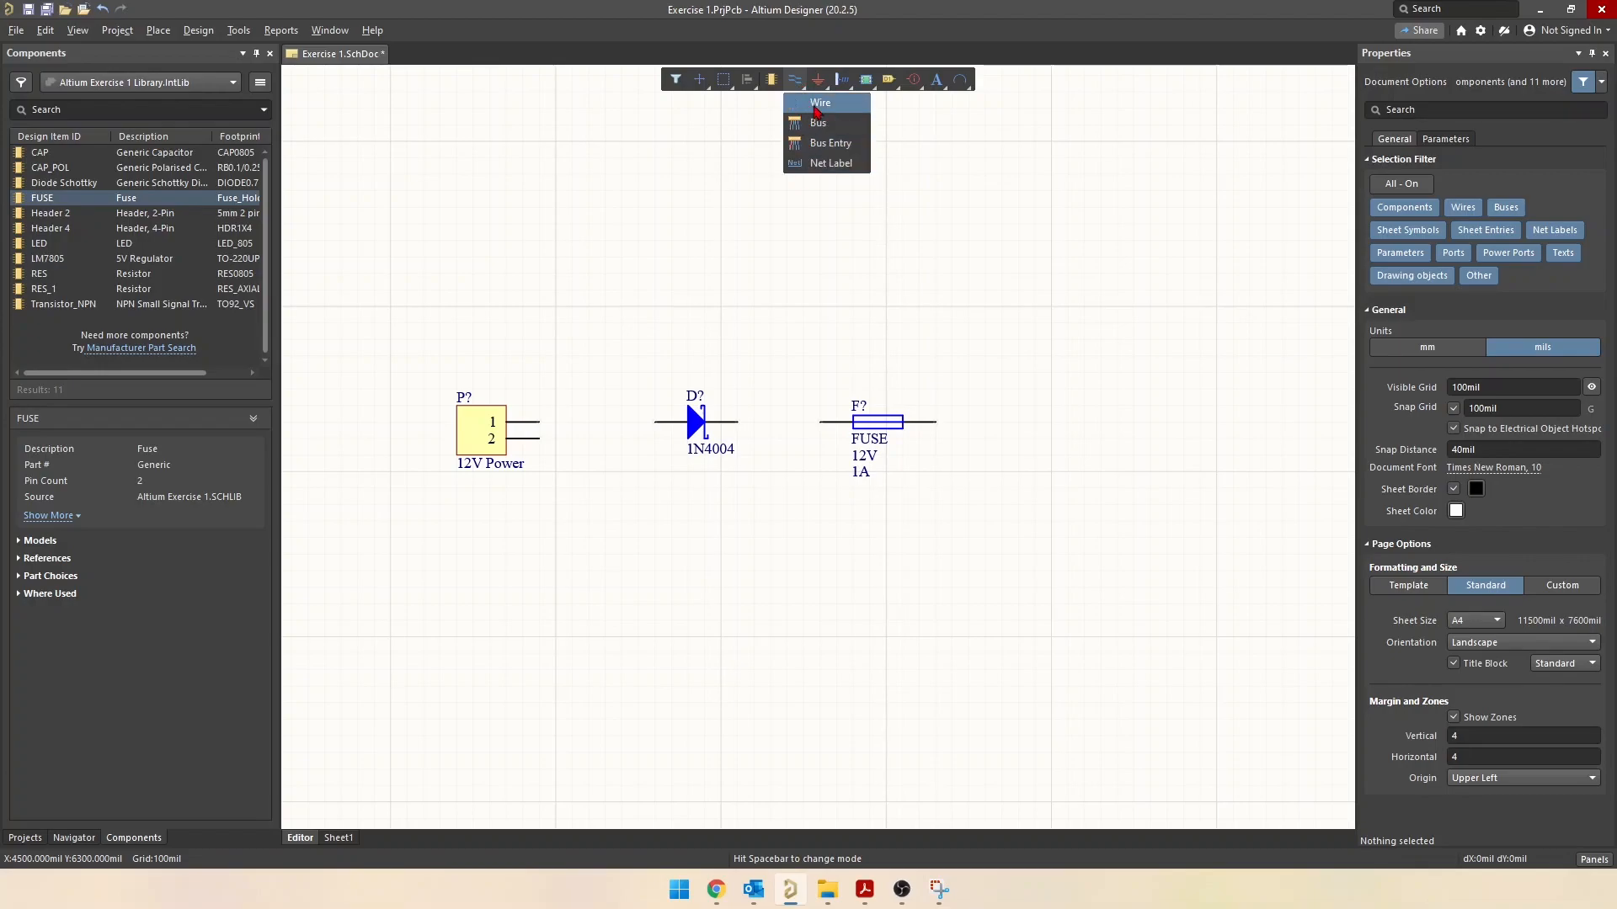
click(817, 105)
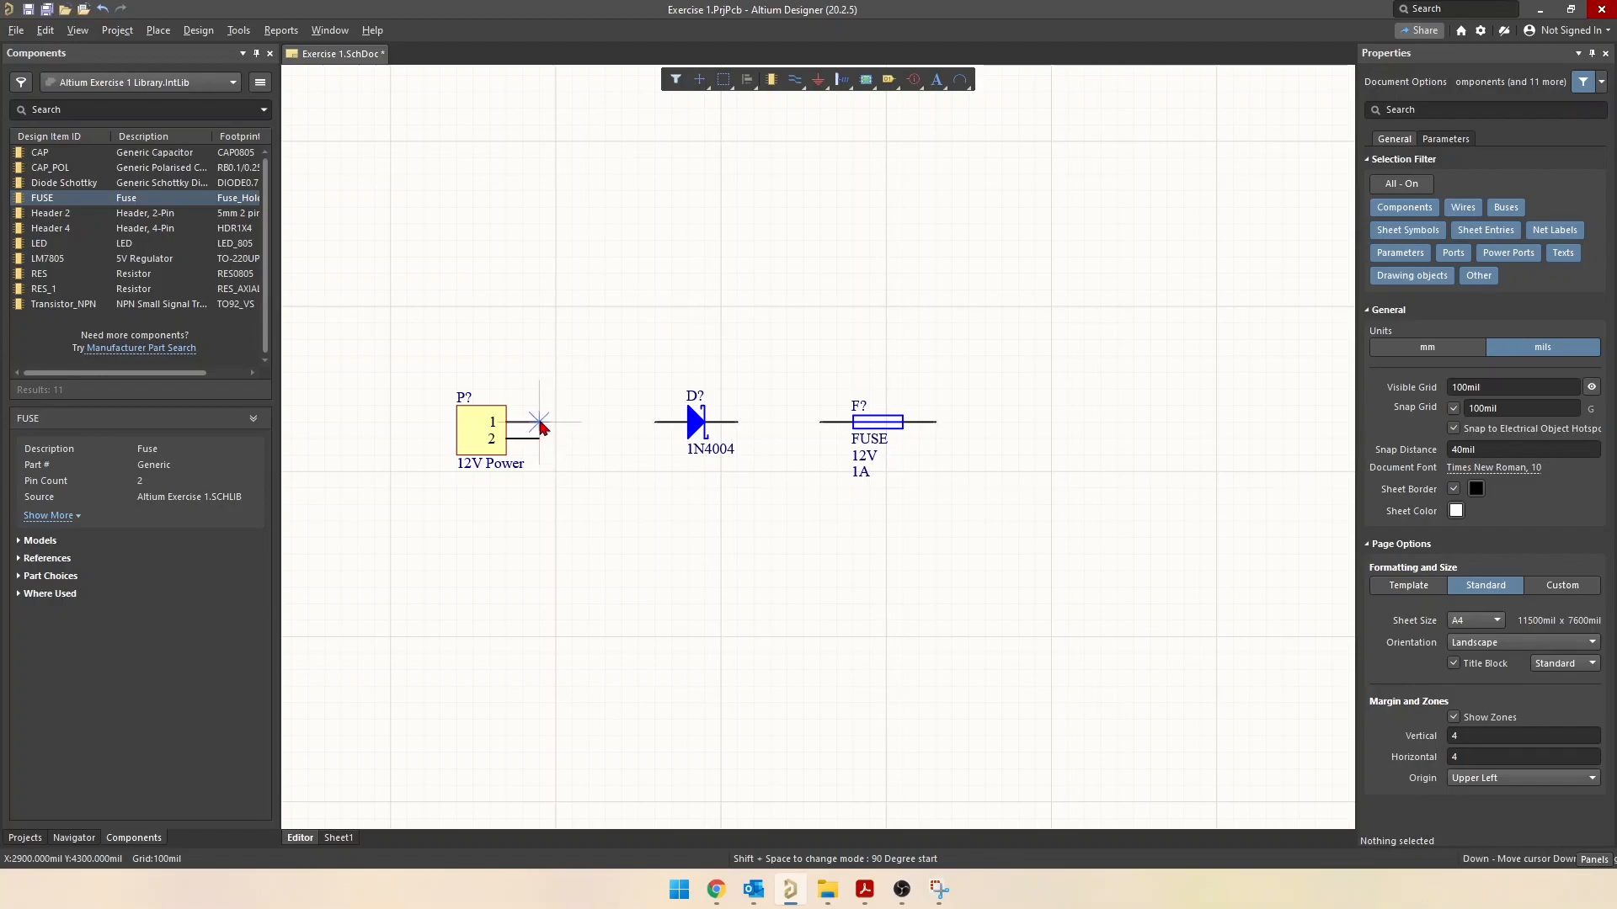
ctrl+scroll(540, 426, up, 5)
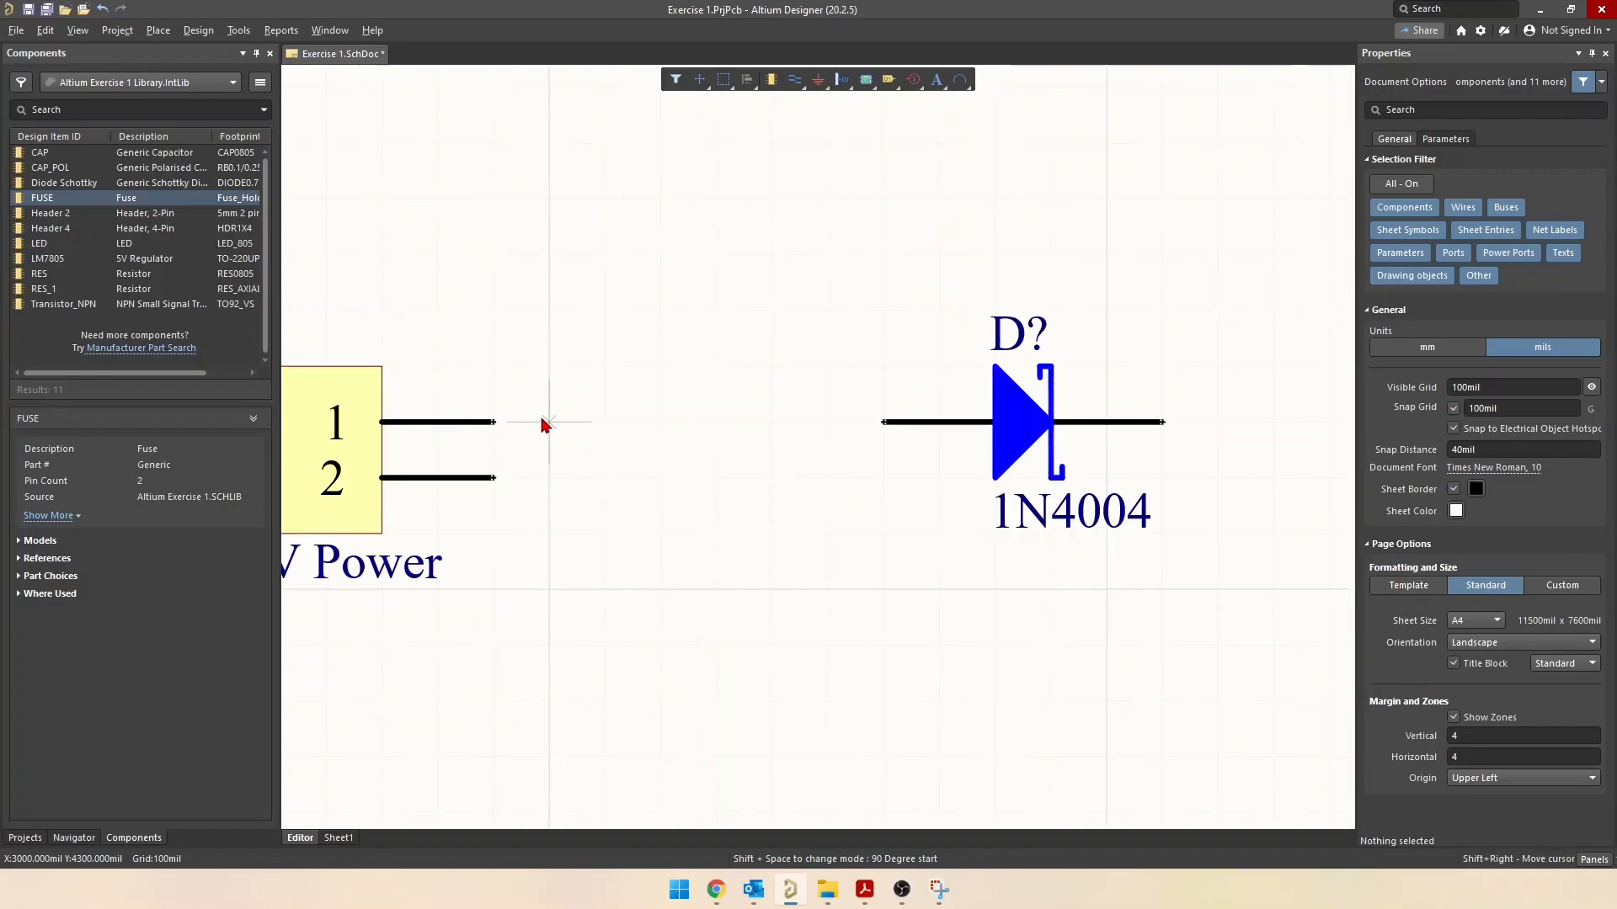
right_drag(540, 425, 823, 421)
ctrl+scroll(720, 445, up, 4)
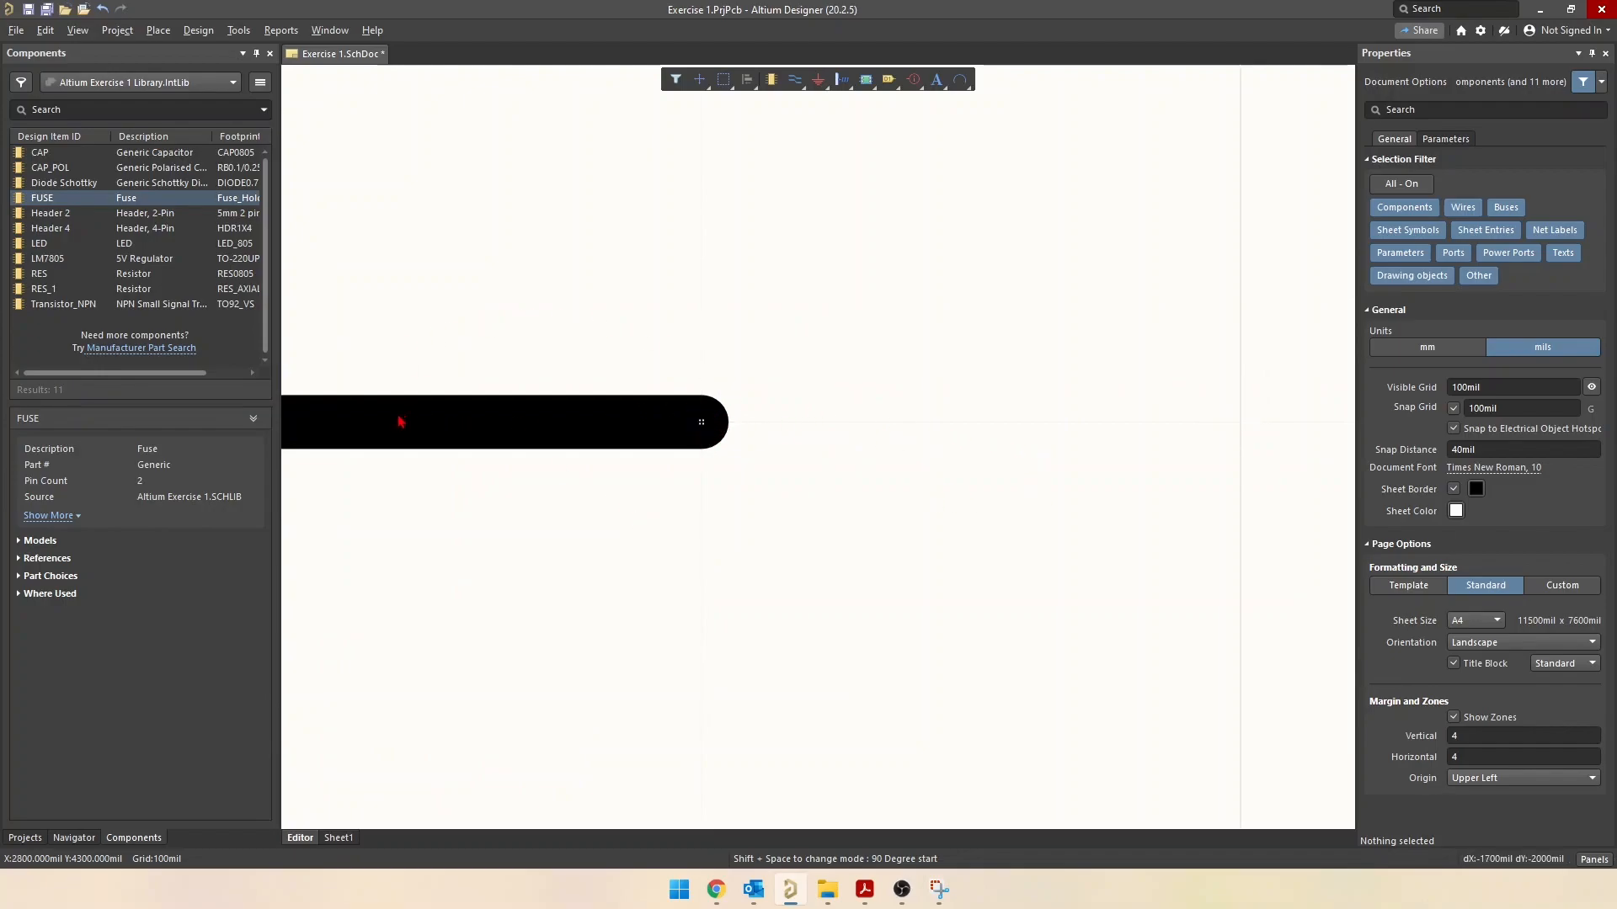
ctrl+scroll(880, 424, down, 1)
ctrl+scroll(880, 423, down, 1)
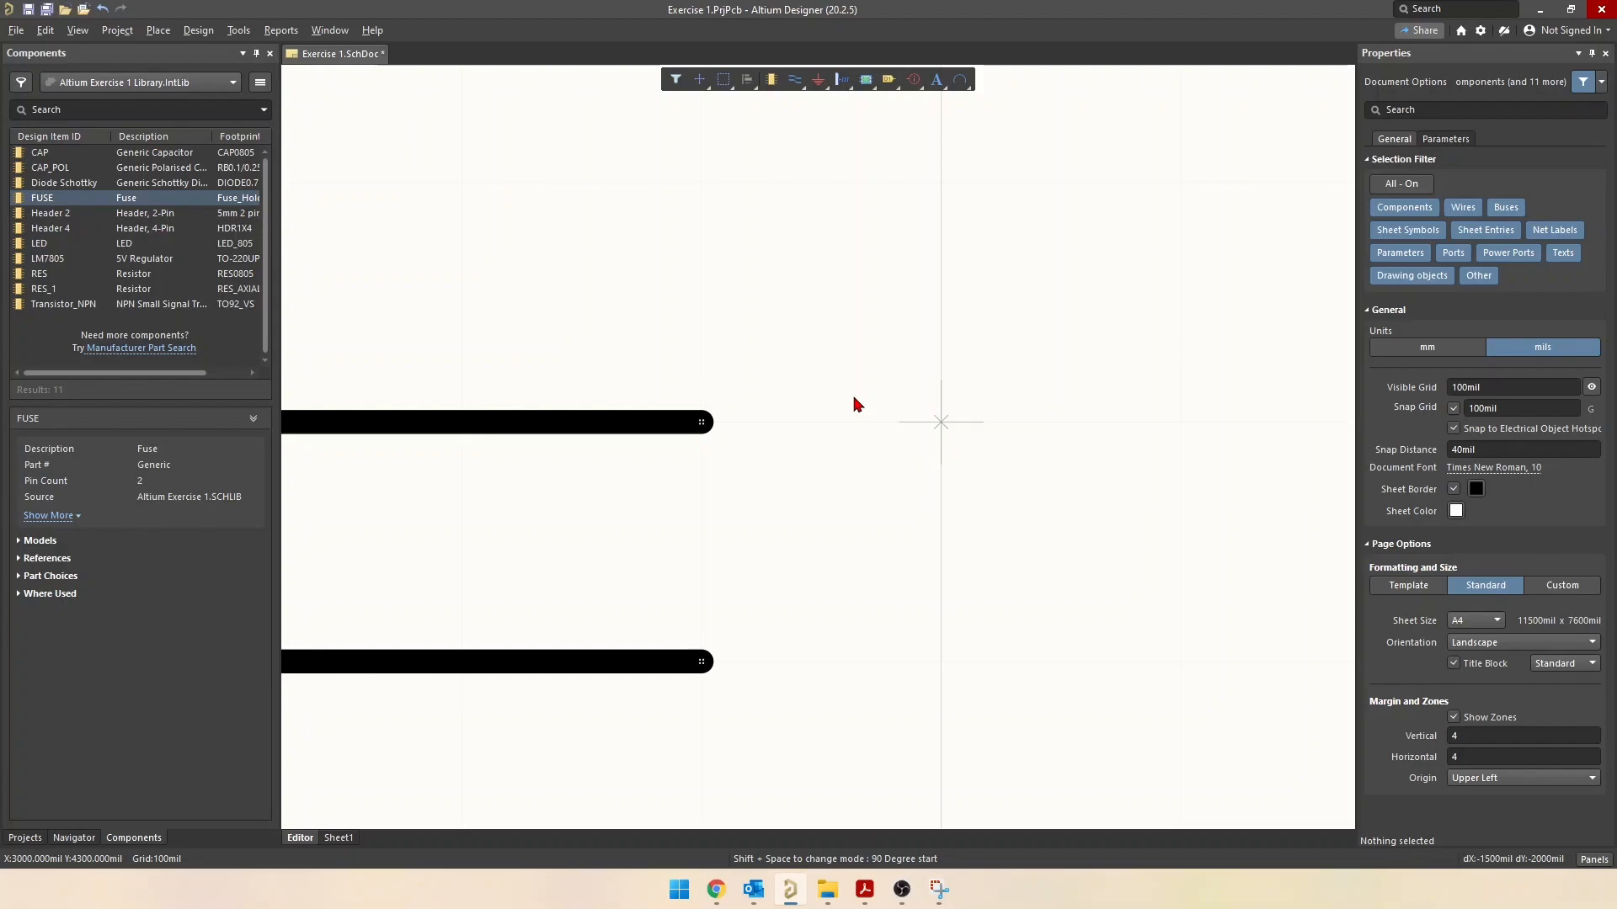
ctrl+scroll(857, 405, down, 3)
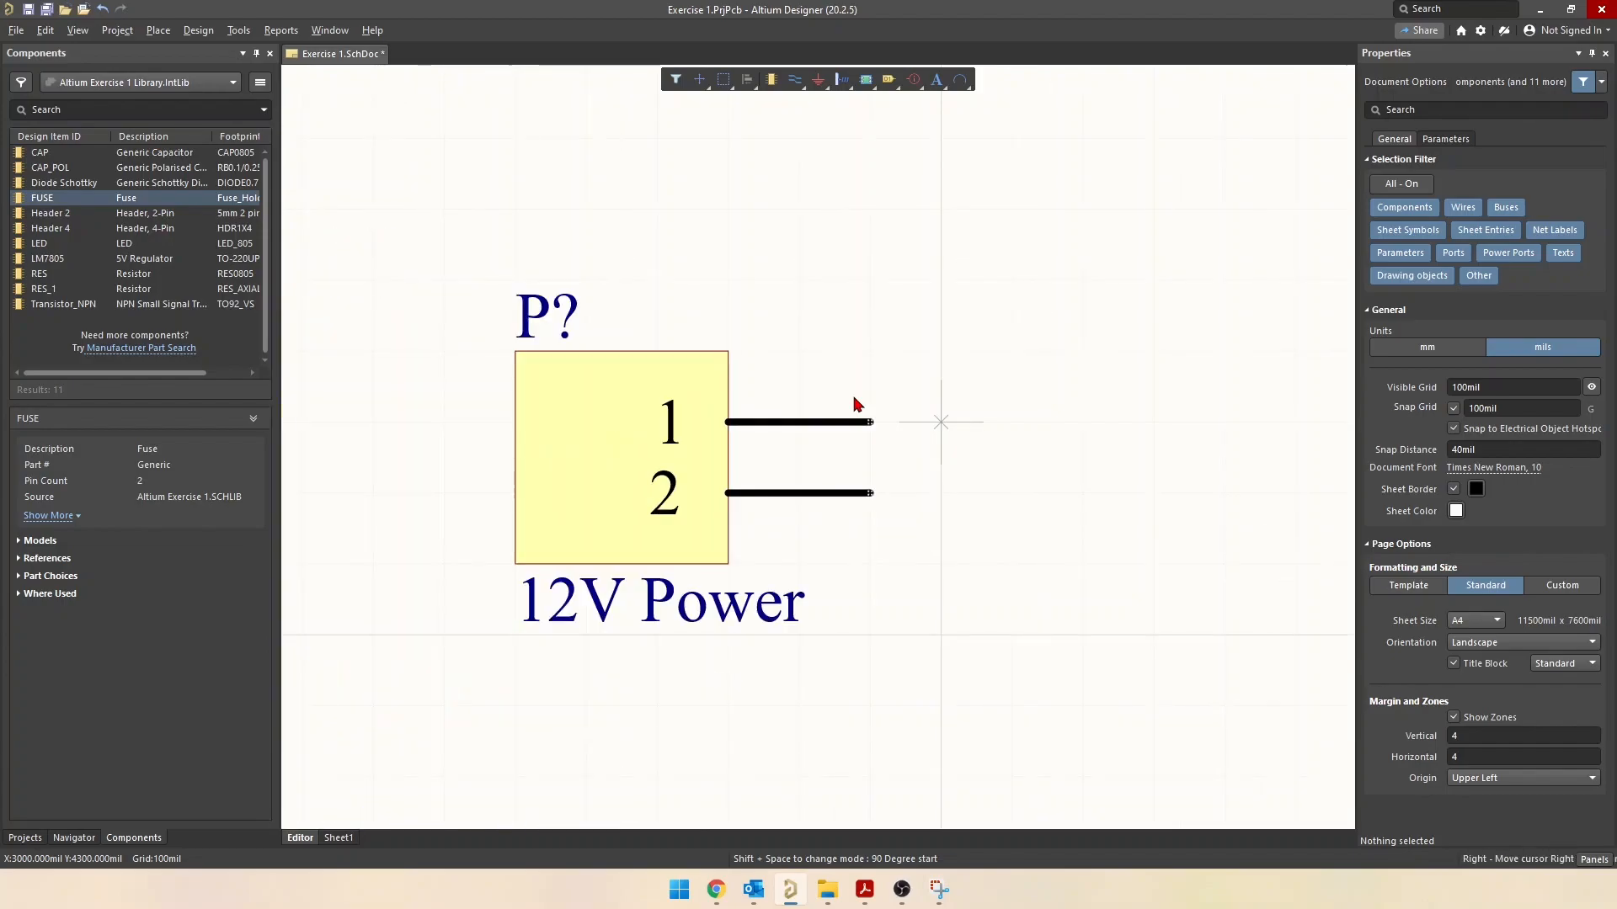
ctrl+scroll(939, 421, down, 1)
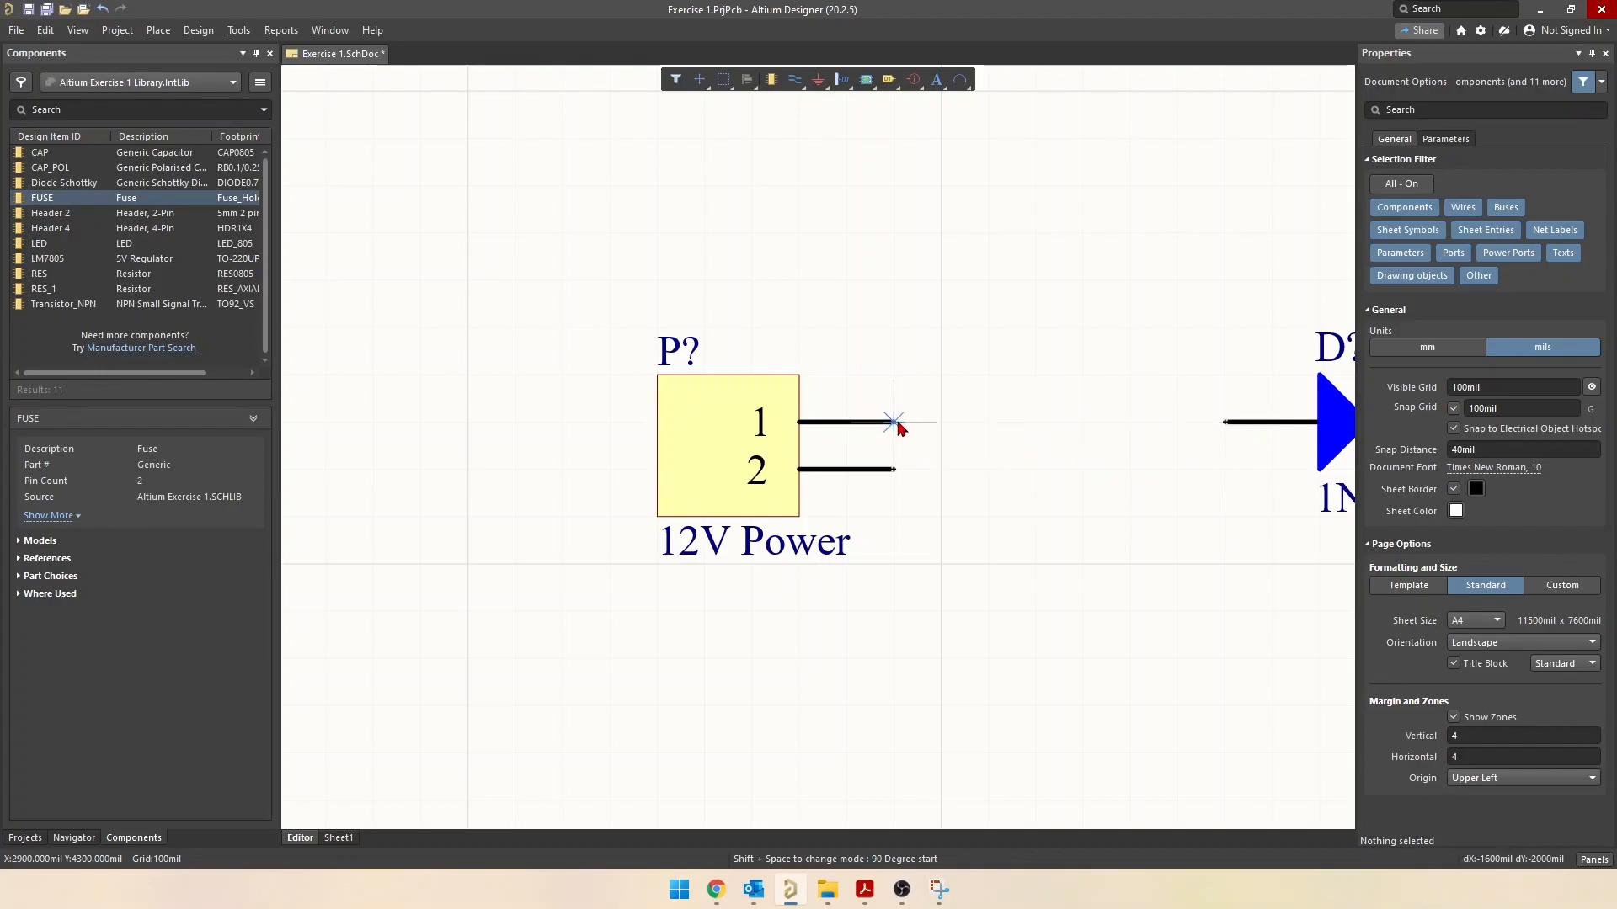
click(895, 423)
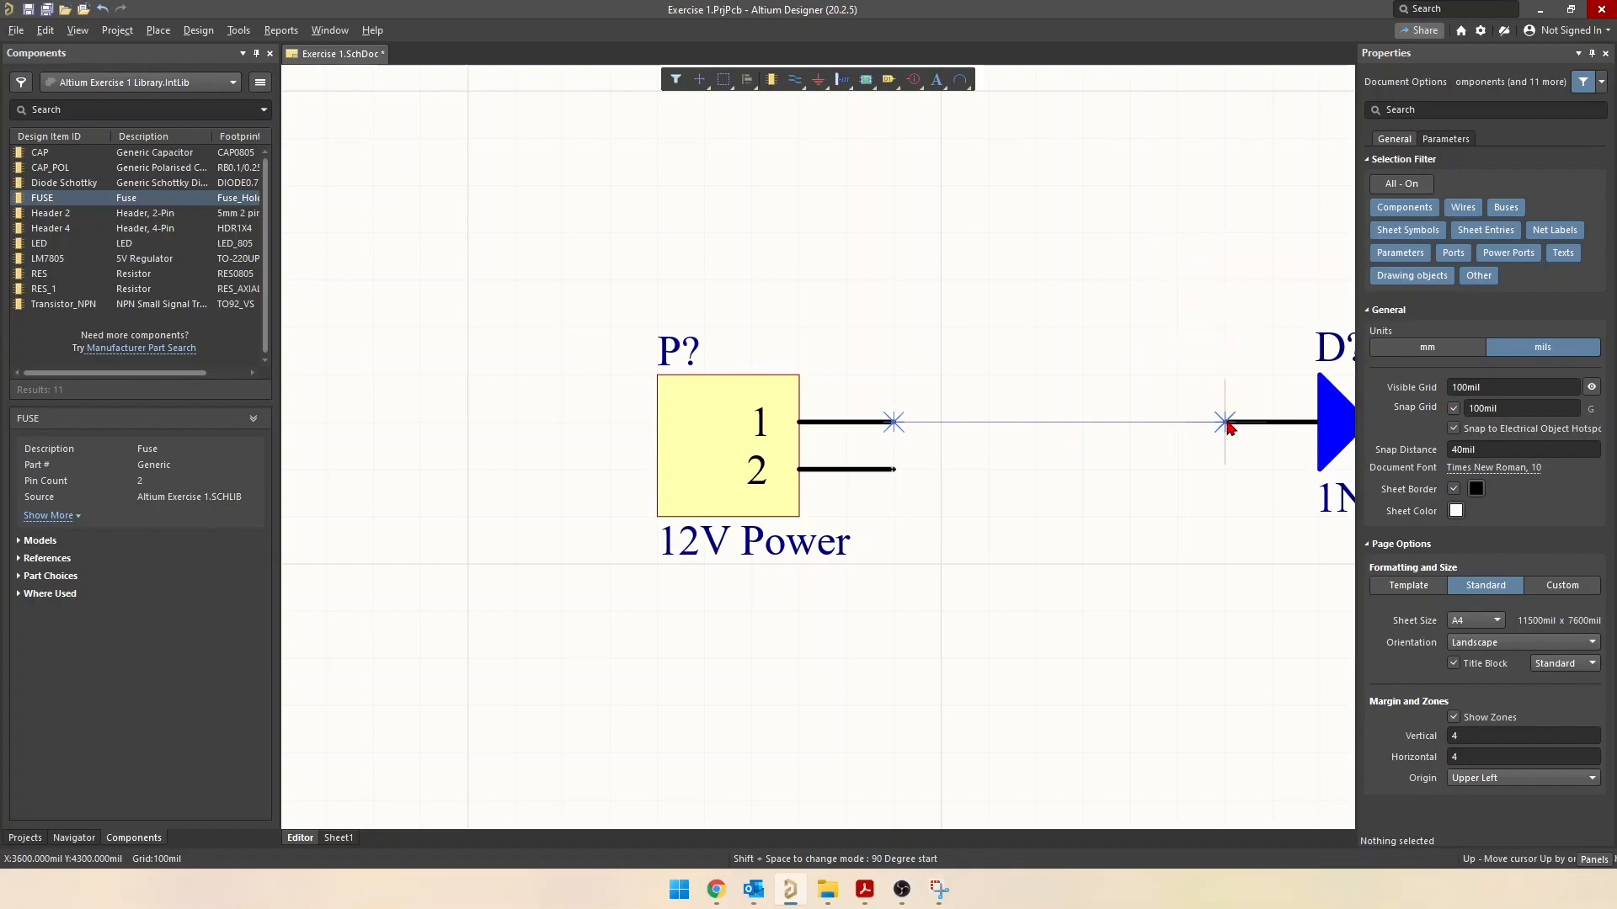
click(1227, 422)
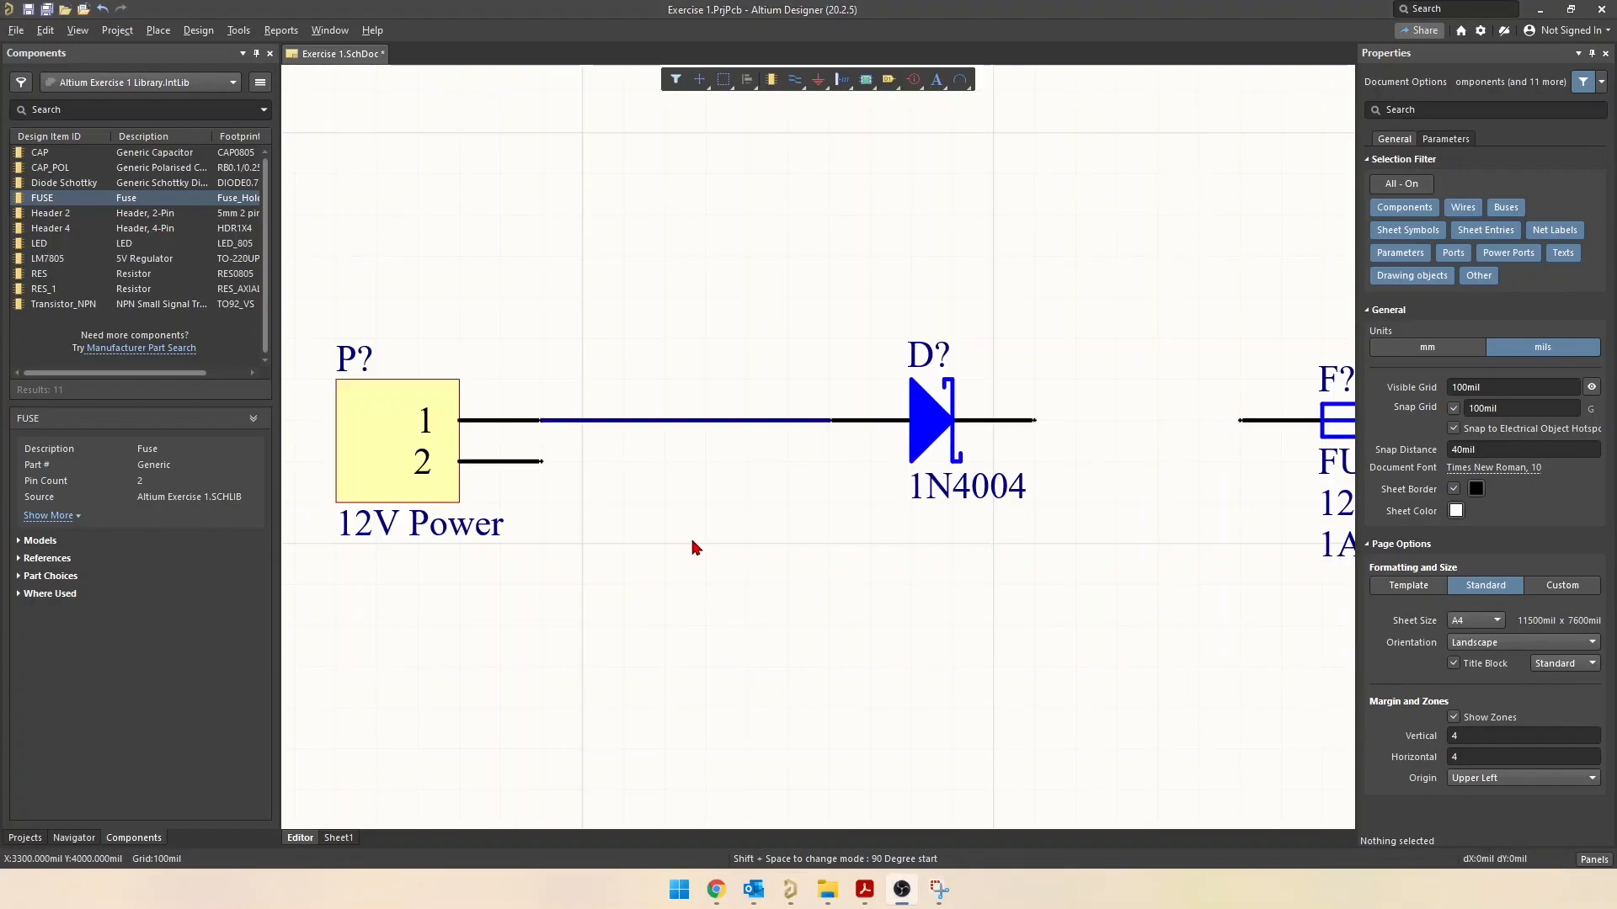
Try a wire from header pin 2, cycling its corner mode through 45 degree, any angle, auto wire and 90 degree, and abandon it
click(741, 560)
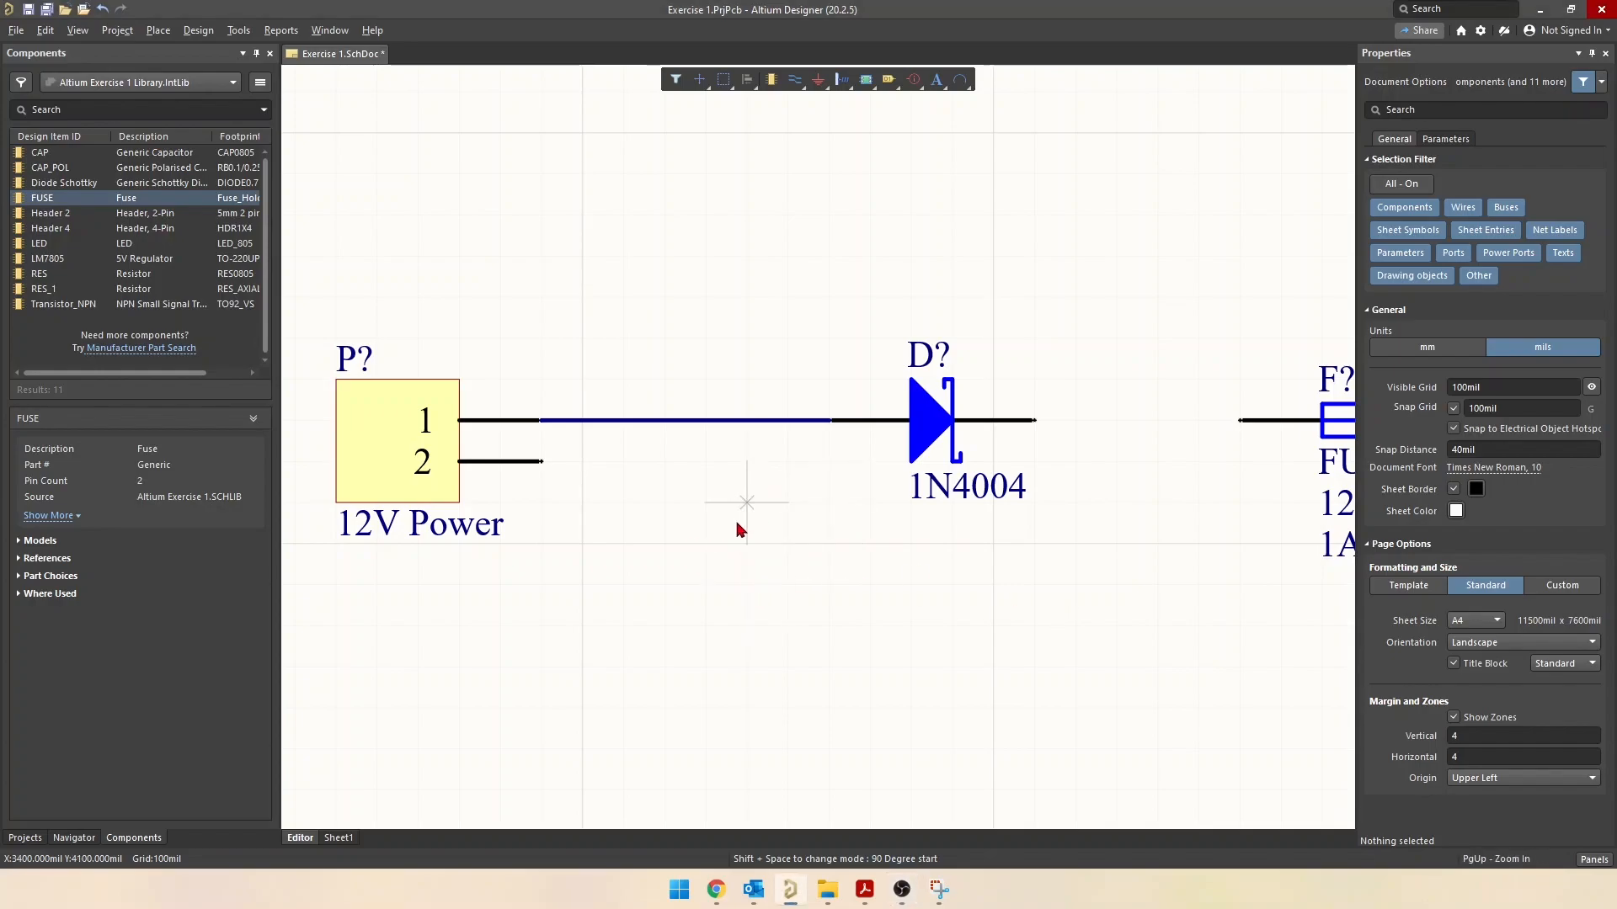
scroll(741, 606, down, 3)
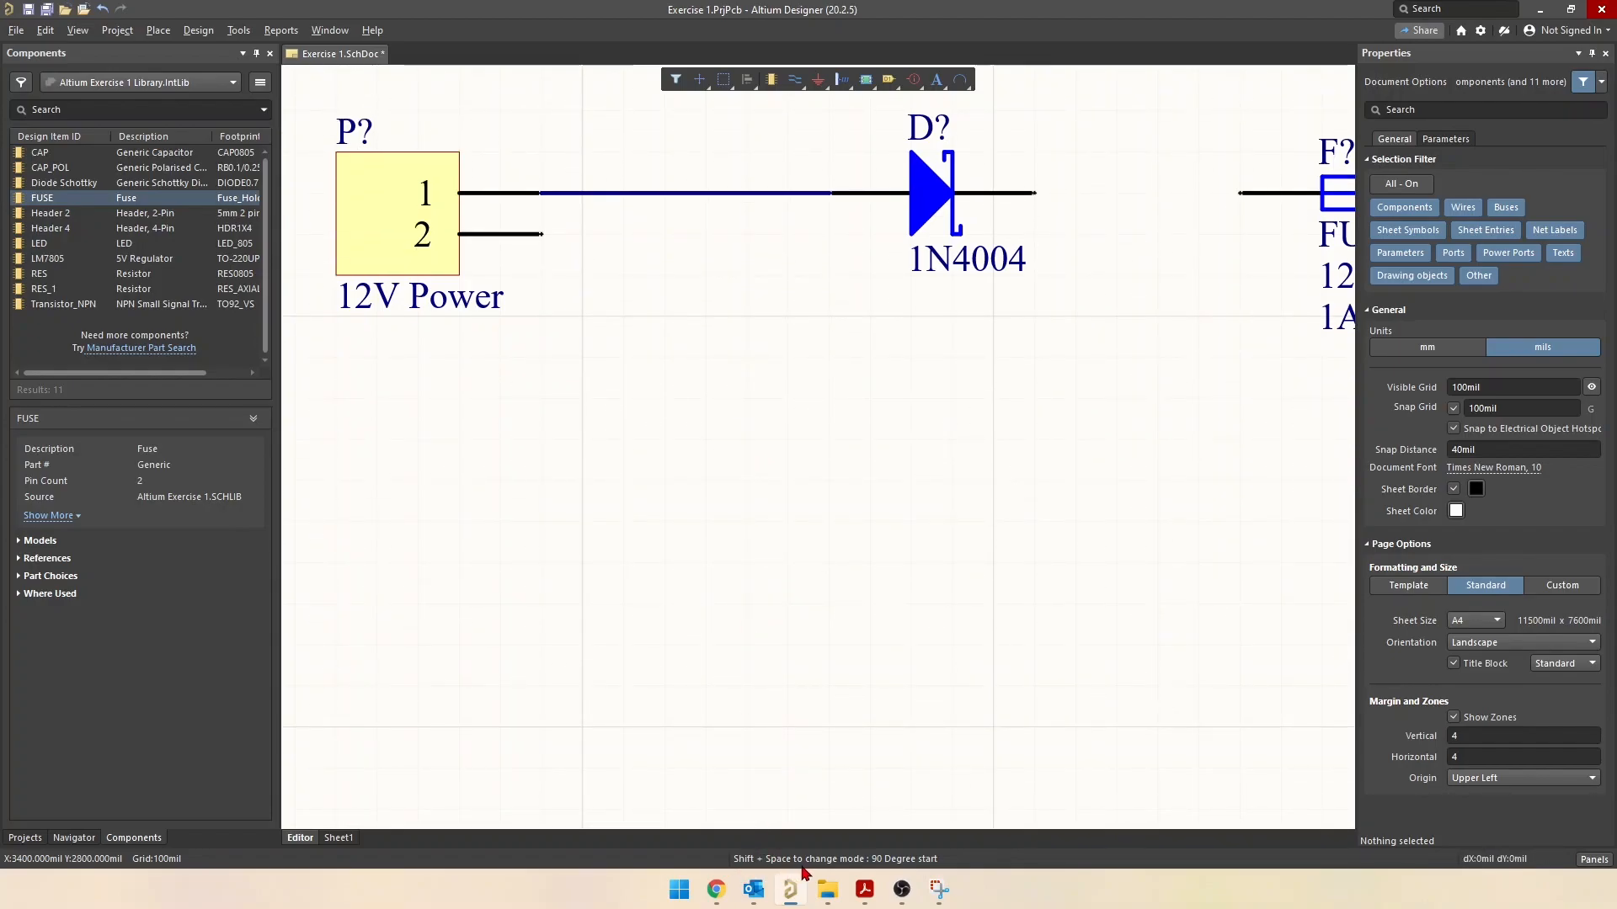
right_drag(758, 306, 673, 571)
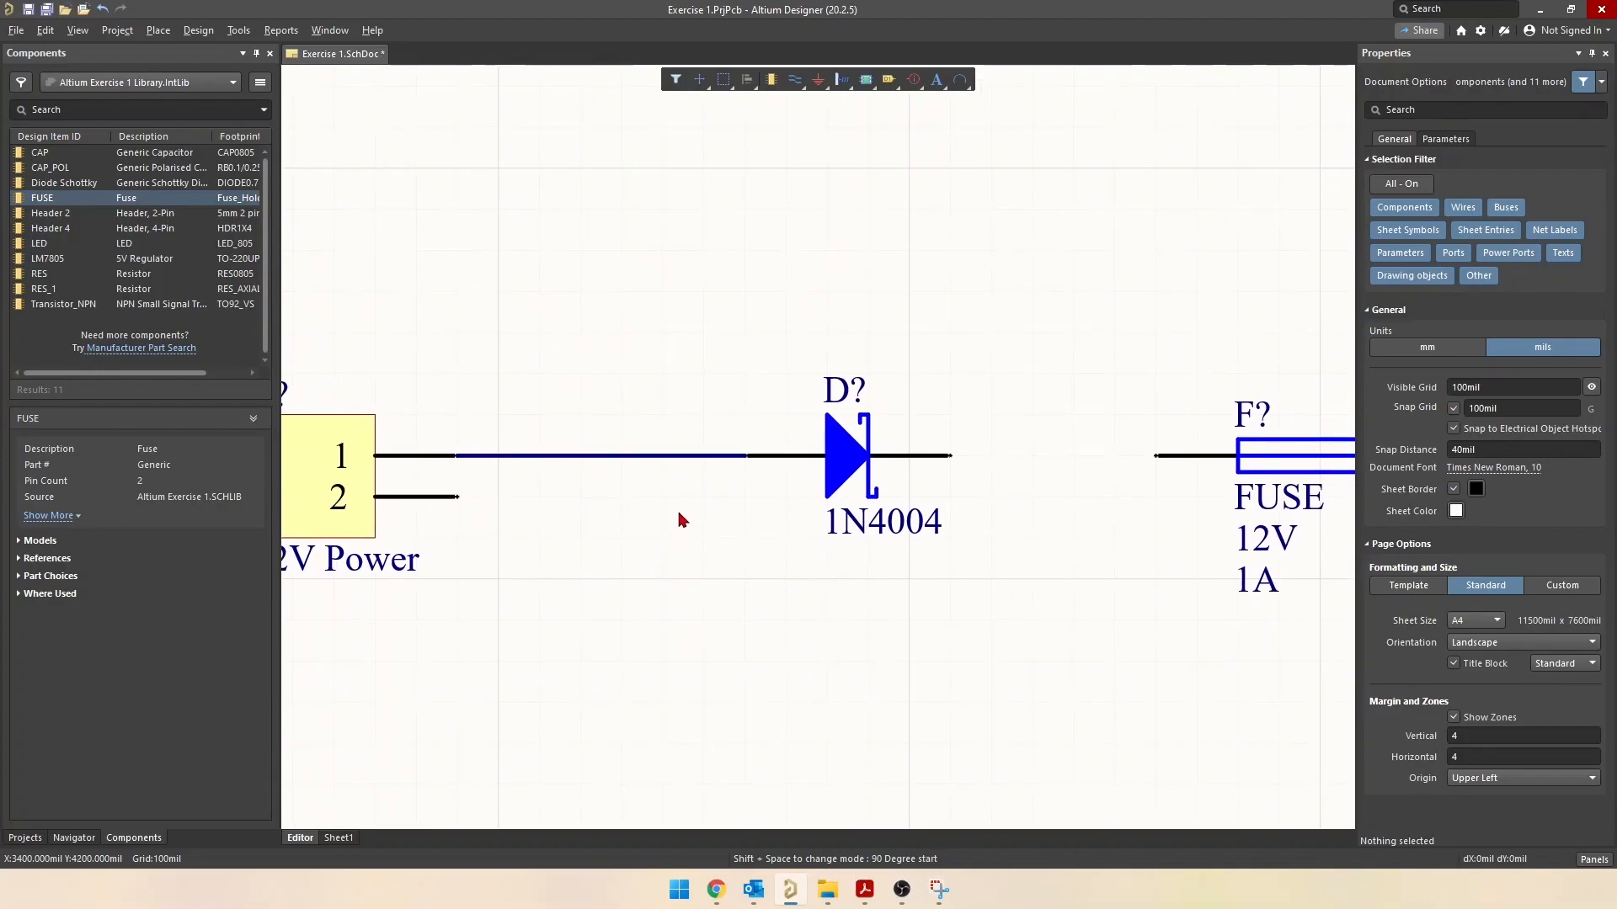
click(461, 499)
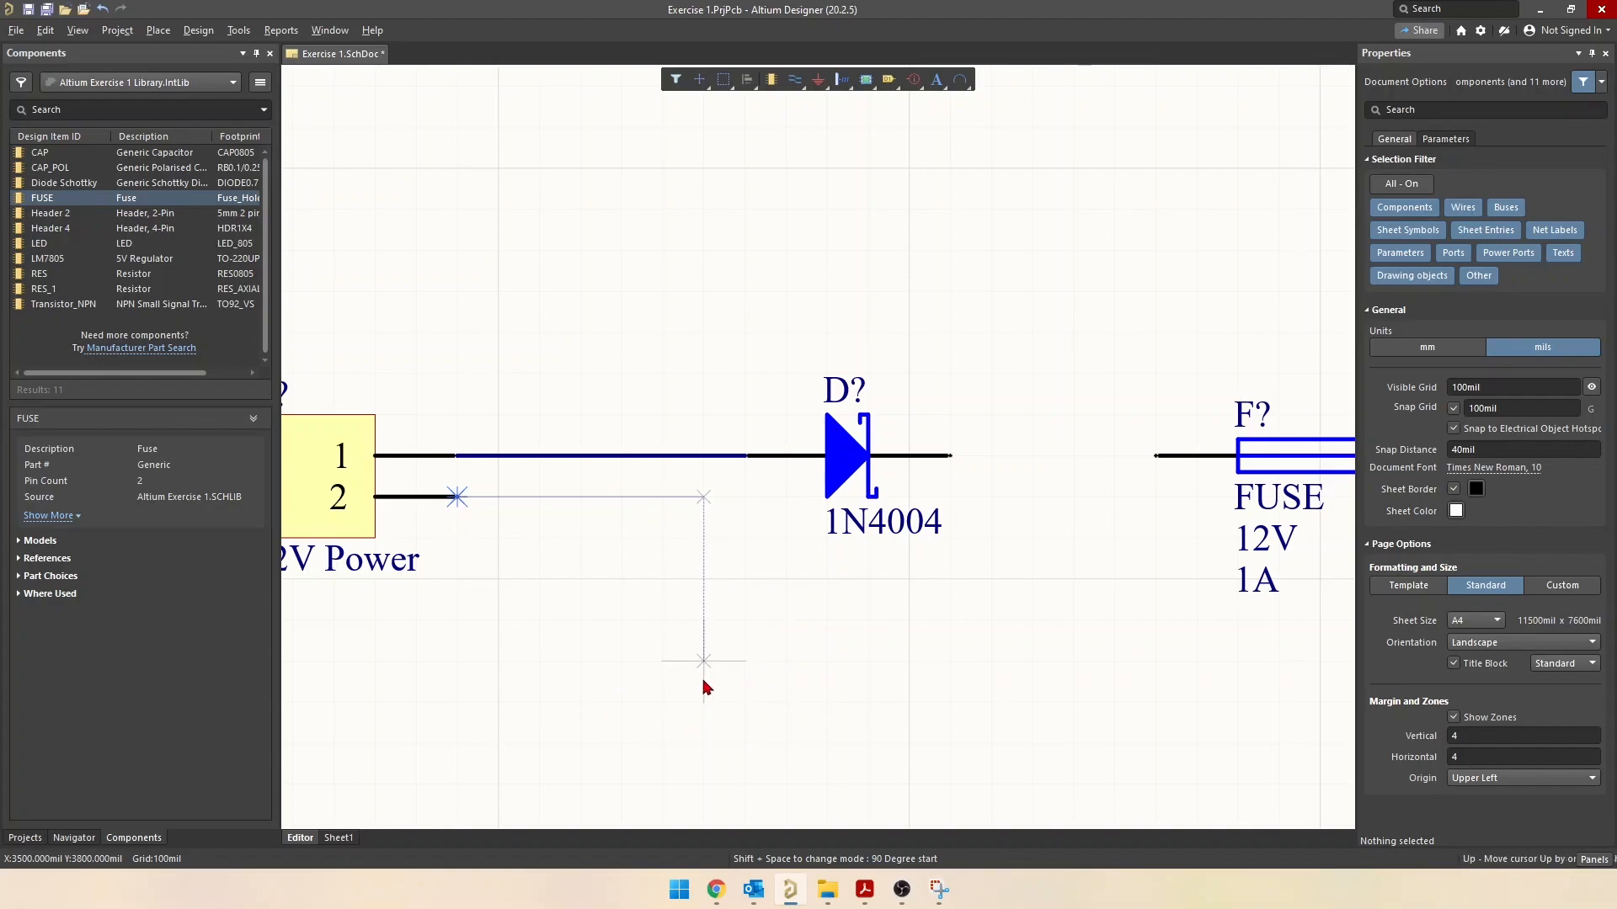
key(shift+space)
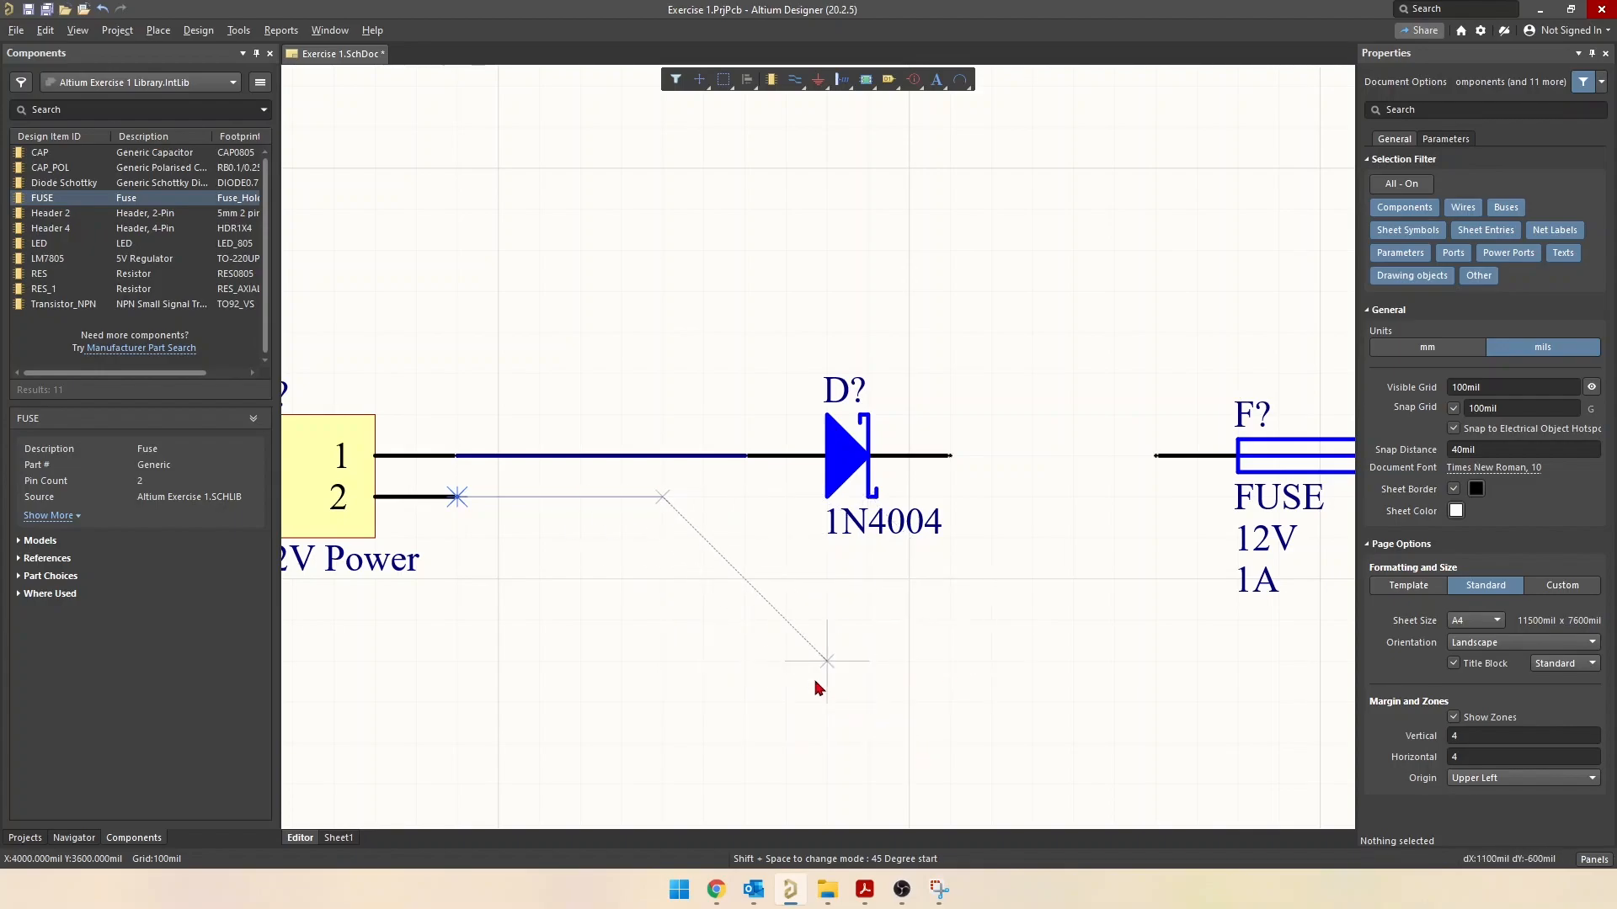
key(shift+space)
scroll(568, 648, down, 5)
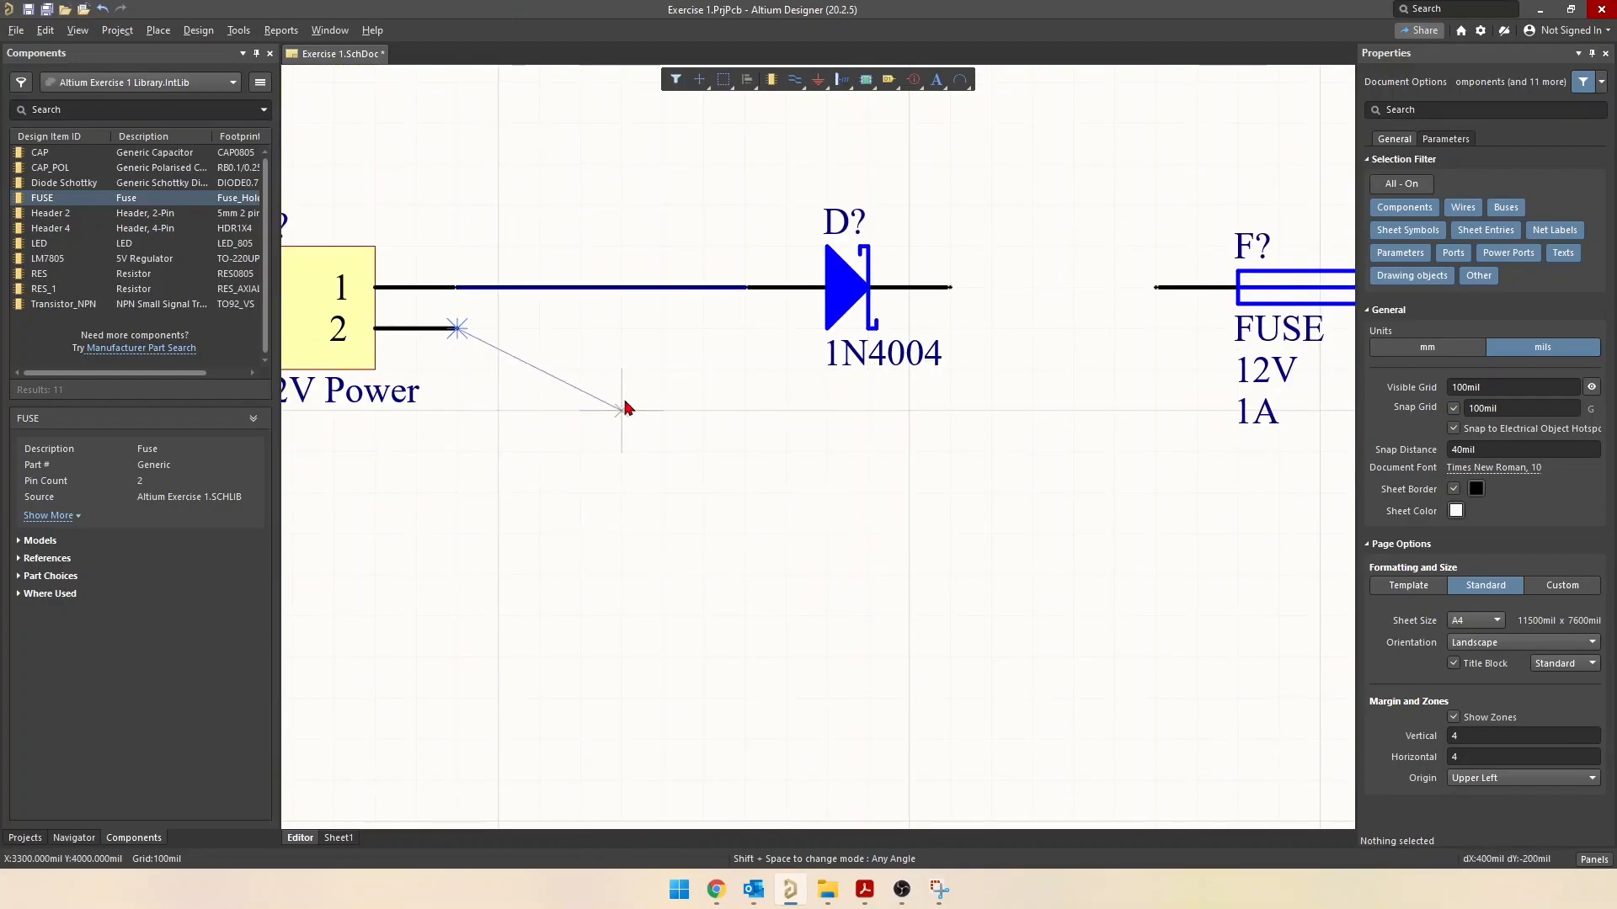
key(shift+space)
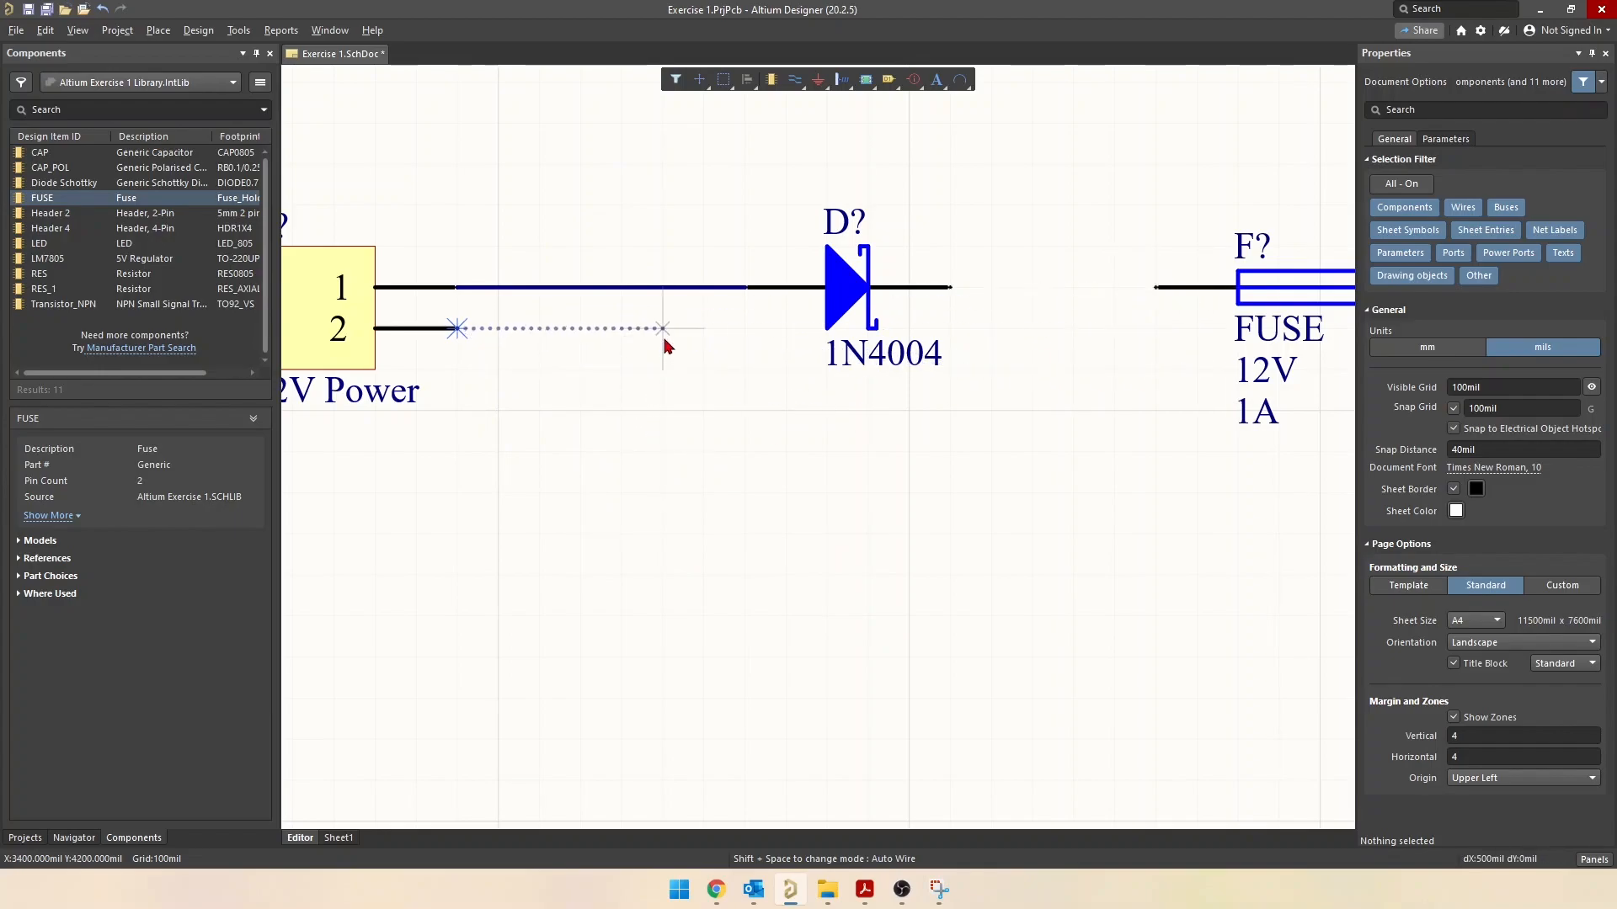
key(shift+space)
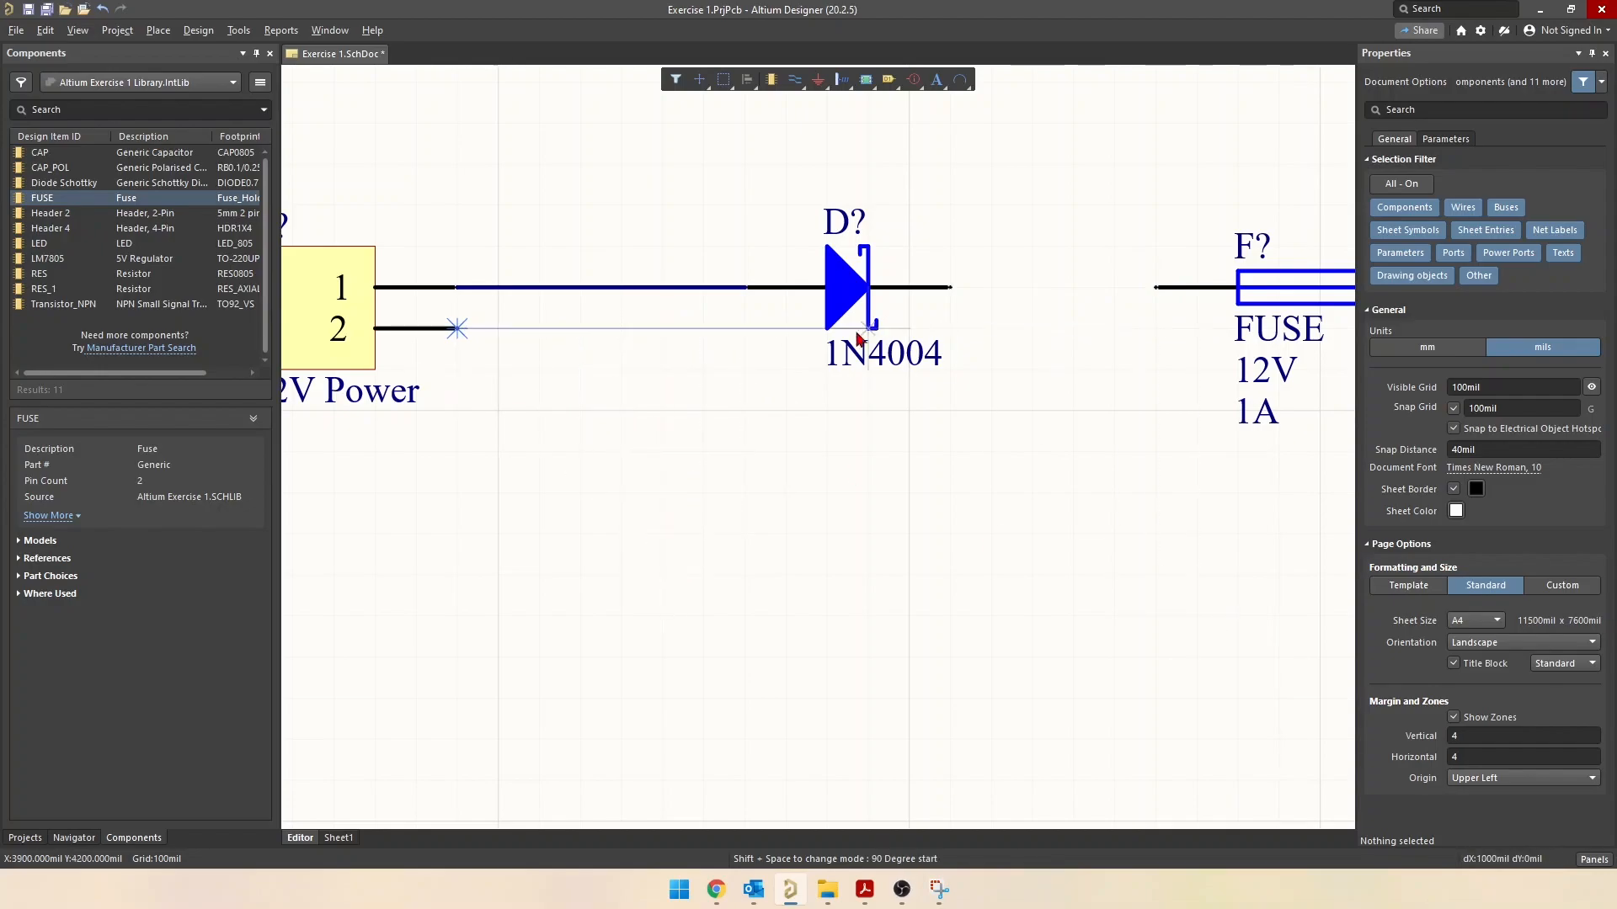
ctrl+scroll(724, 345, down, 4)
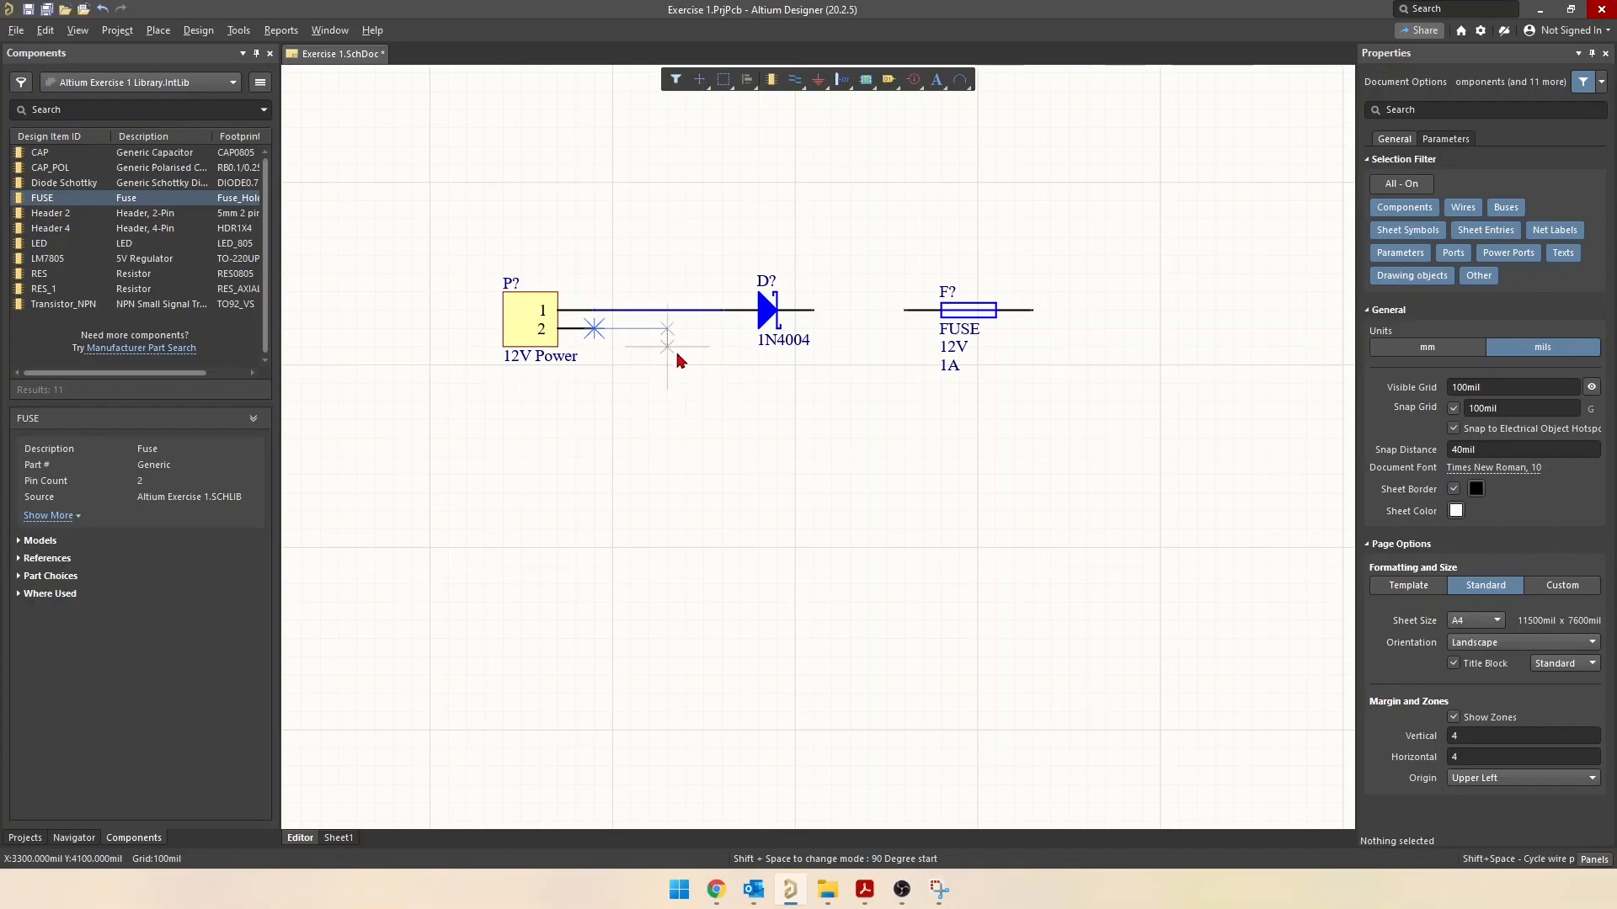
key(Escape)
key(Escape)
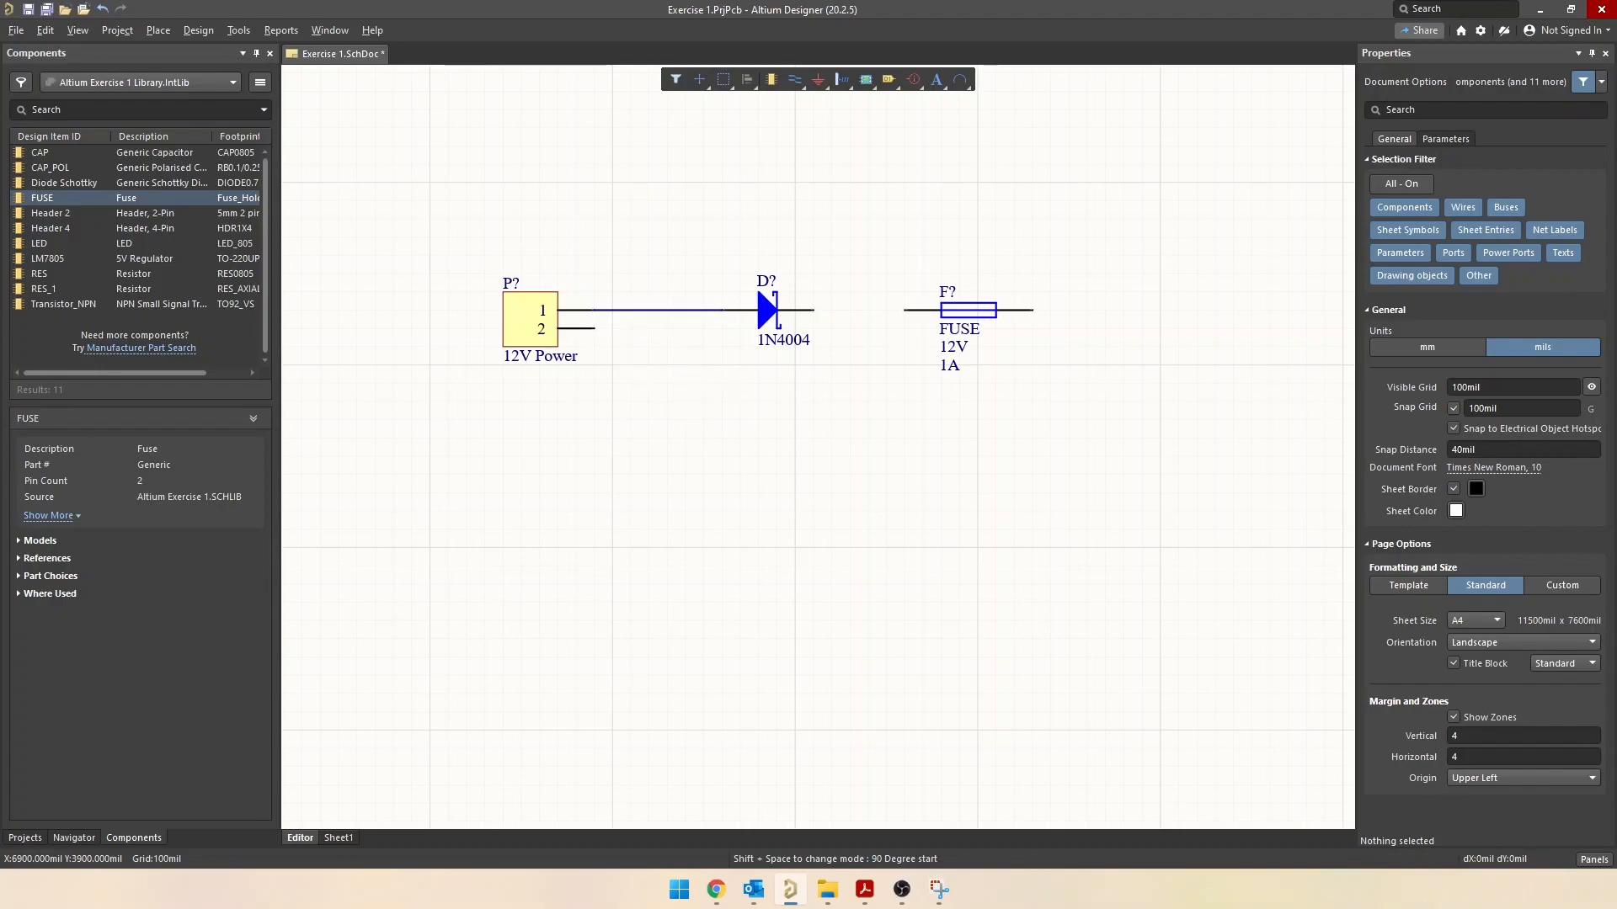
Check the reference schematic and place one GND power port, pointing down, directly below pin 2 of the 12V Power header
key(alt+Tab)
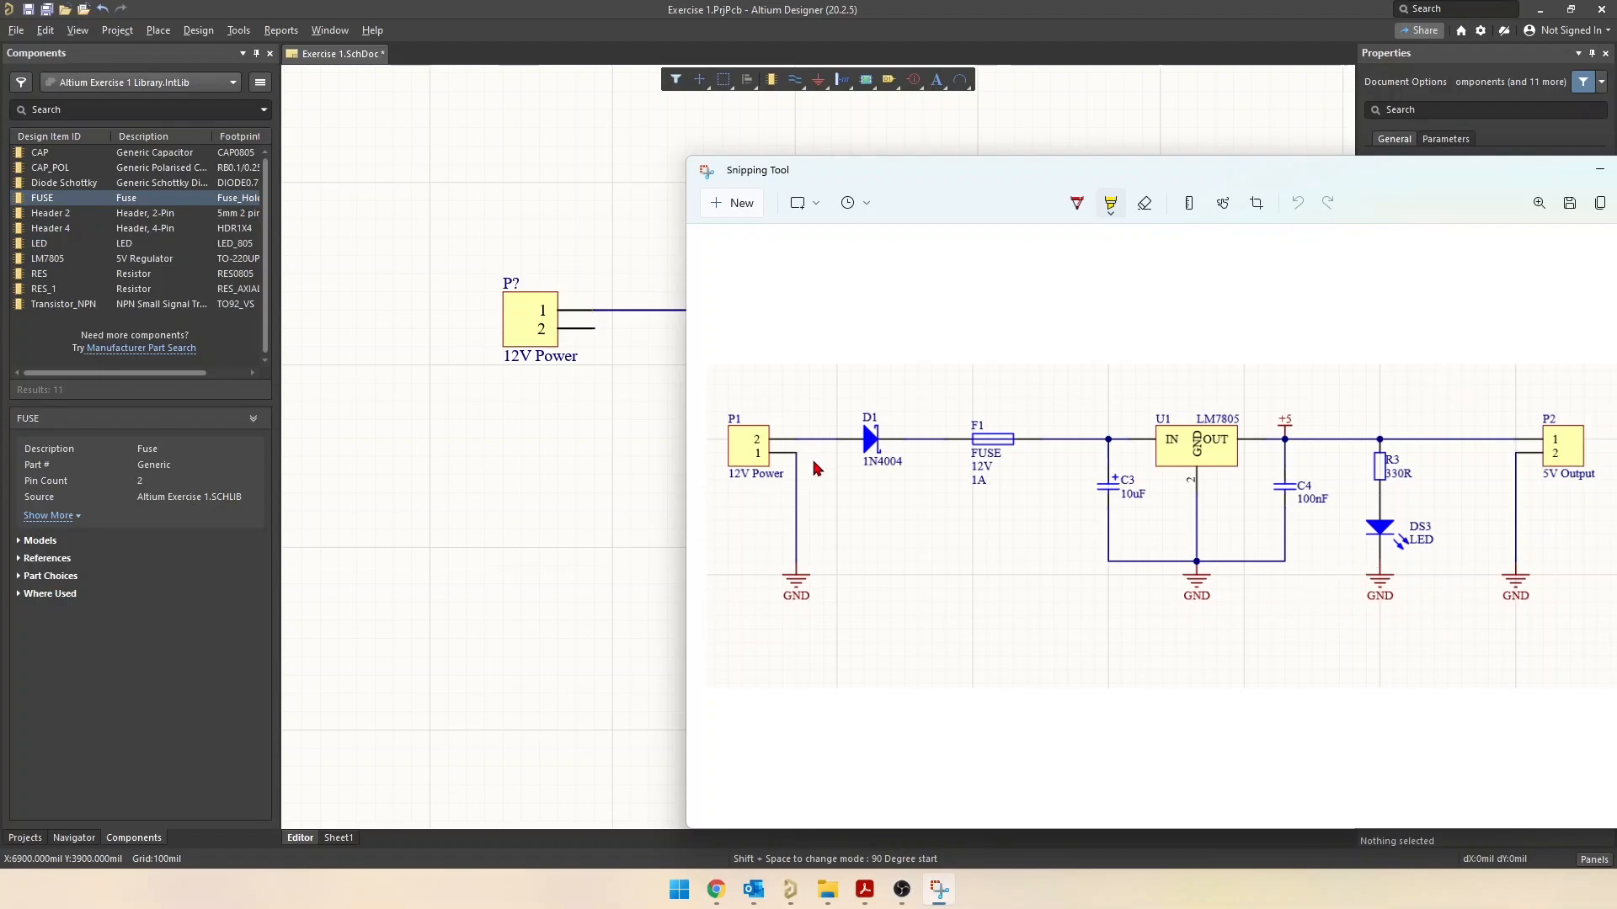
click(637, 506)
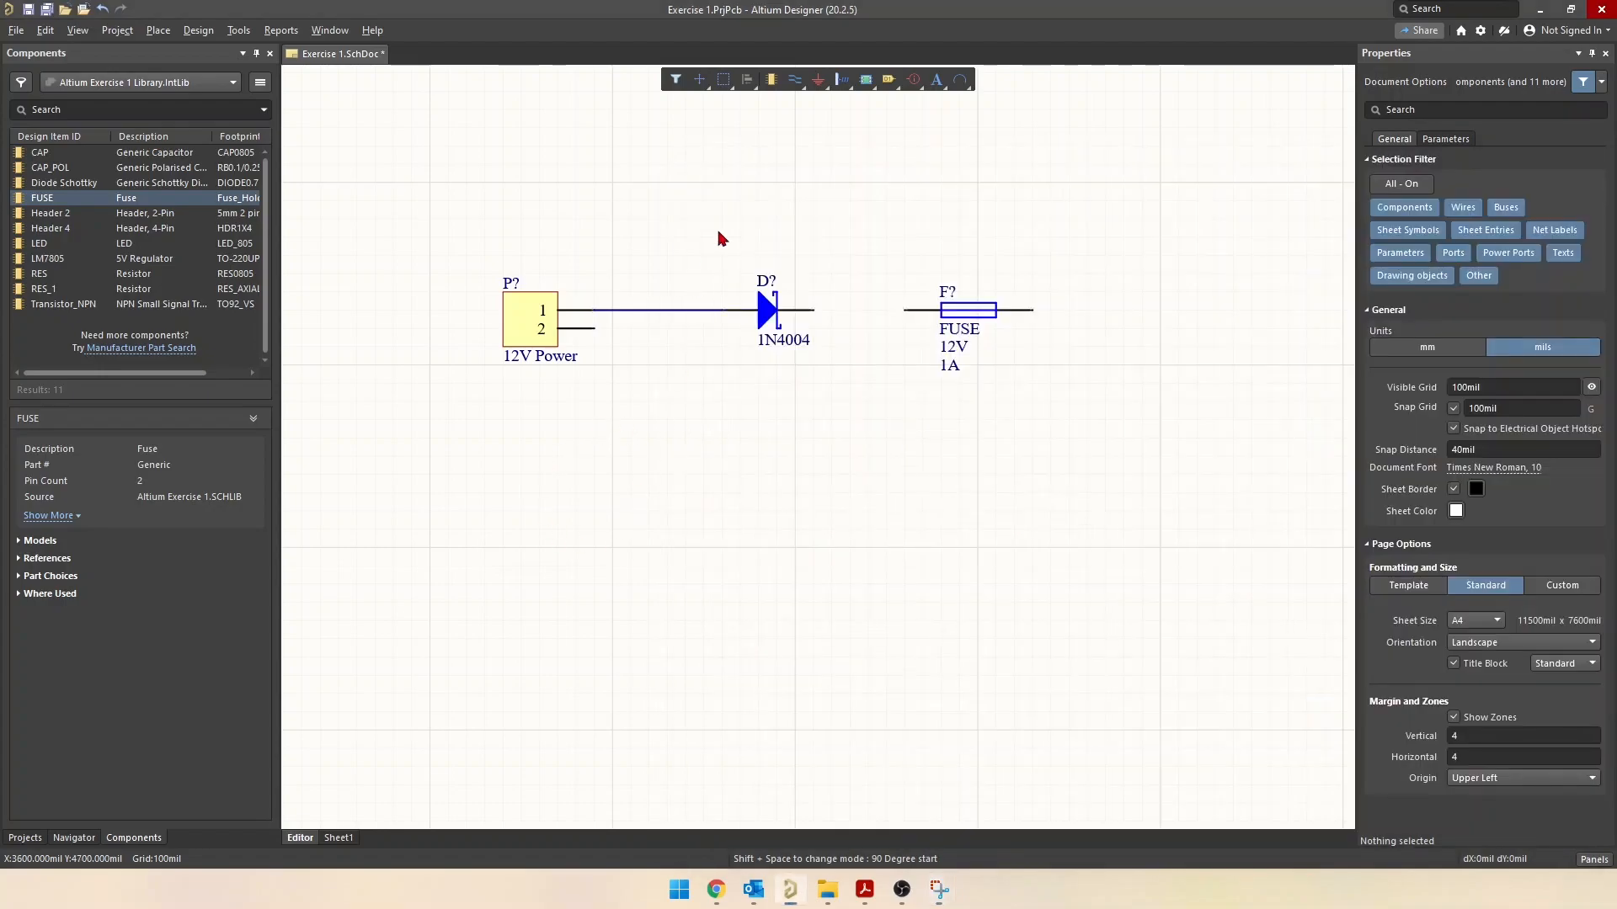
click(819, 81)
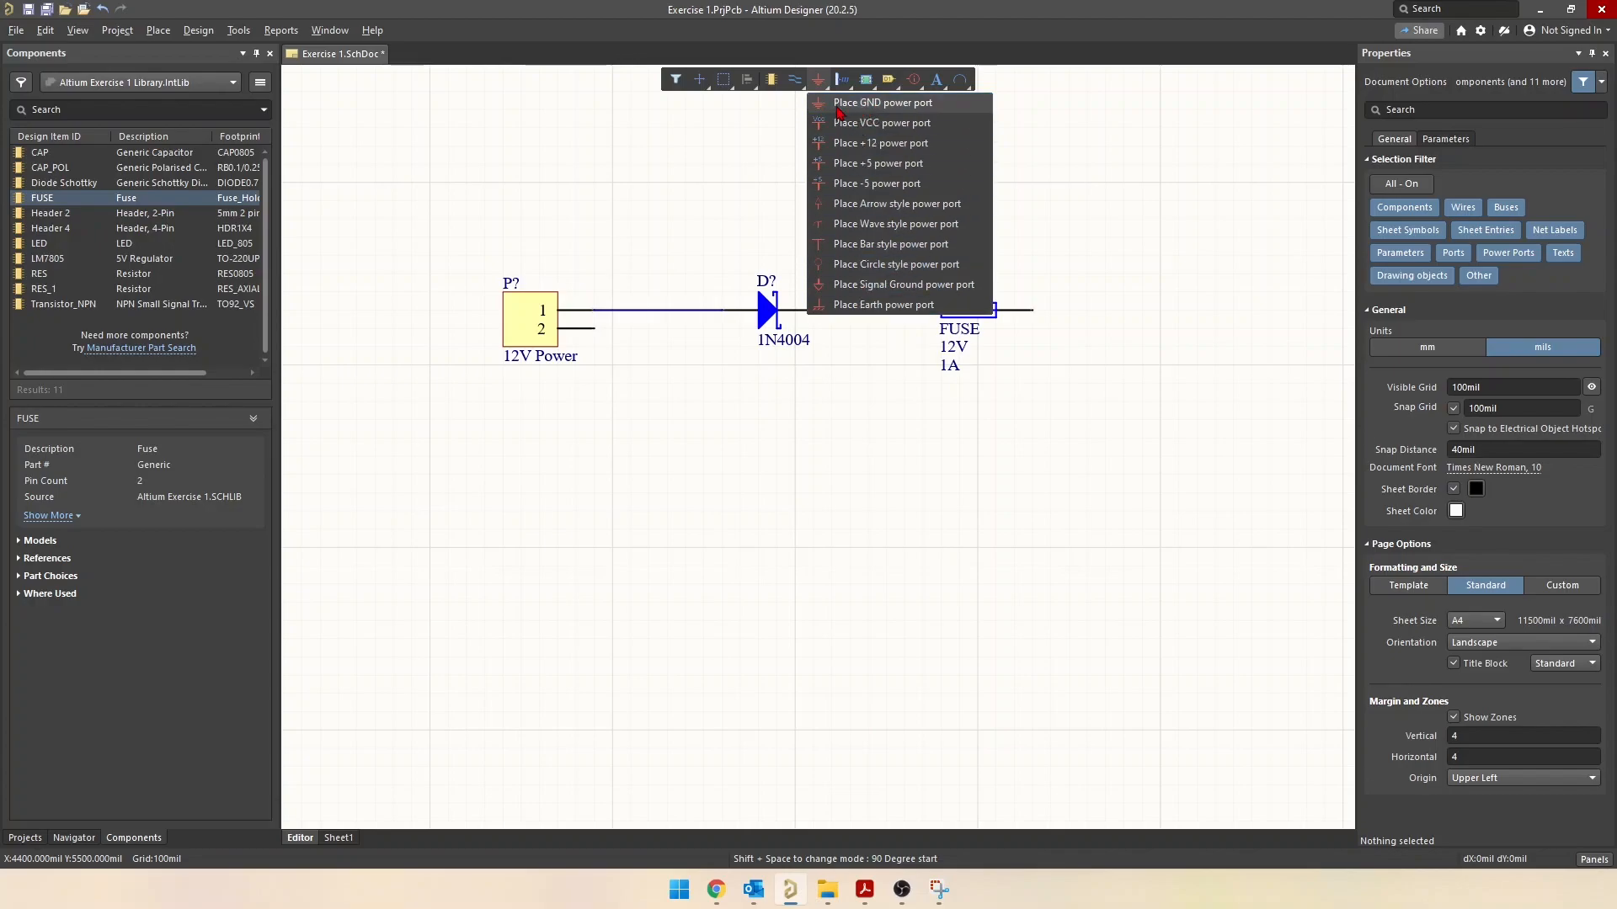
click(868, 110)
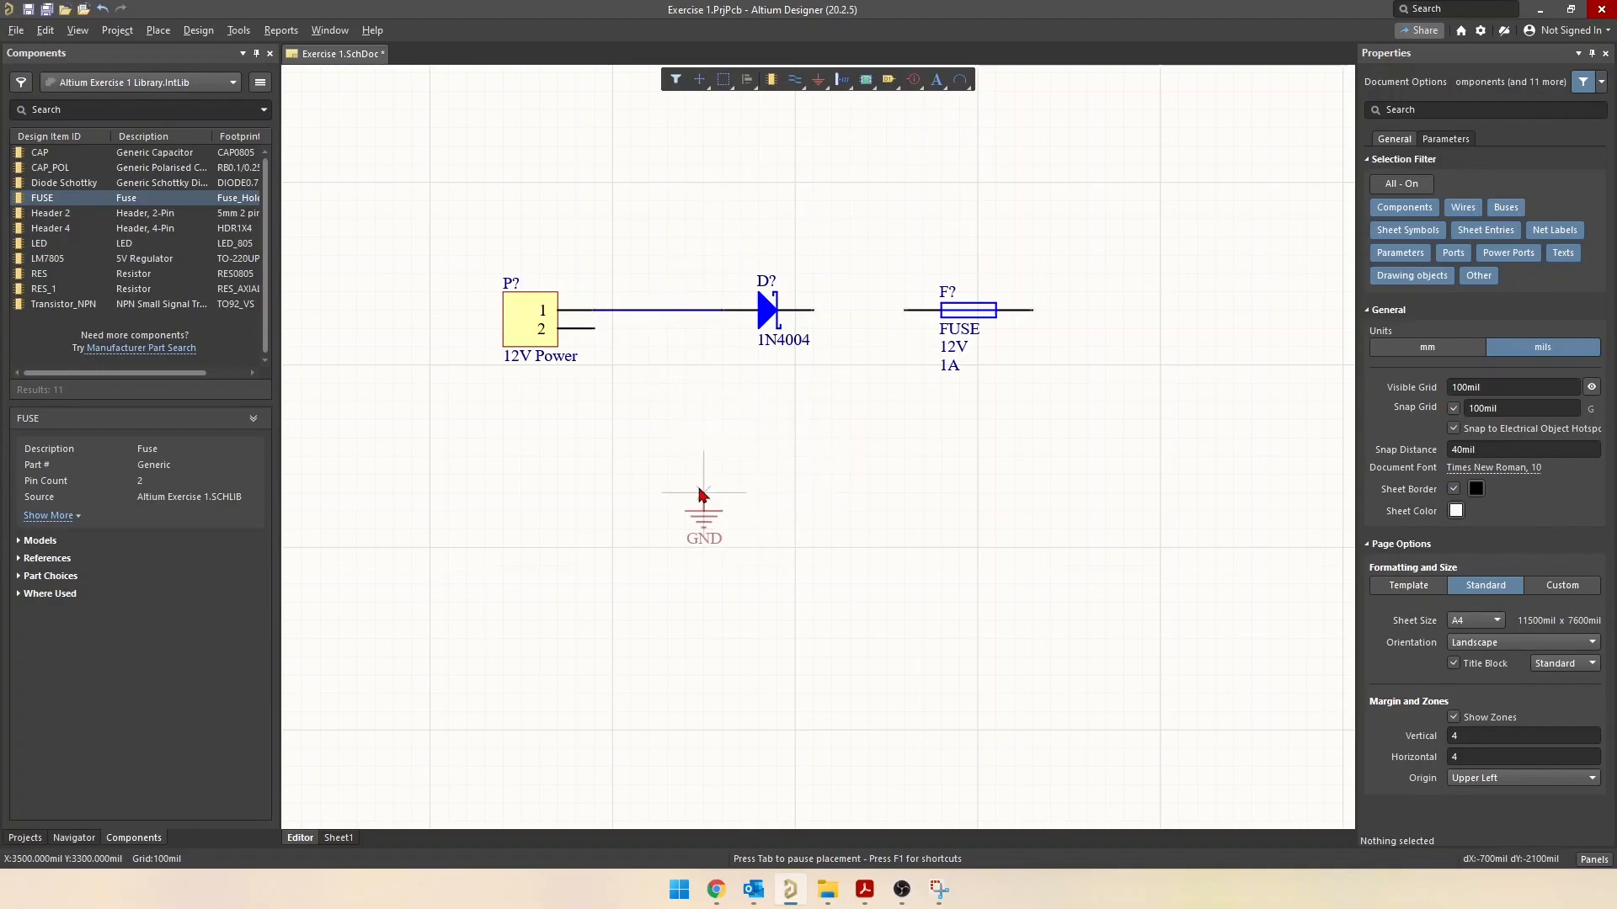
key(space)
key(space)
key(space)
key(space)
key(space)
key(space)
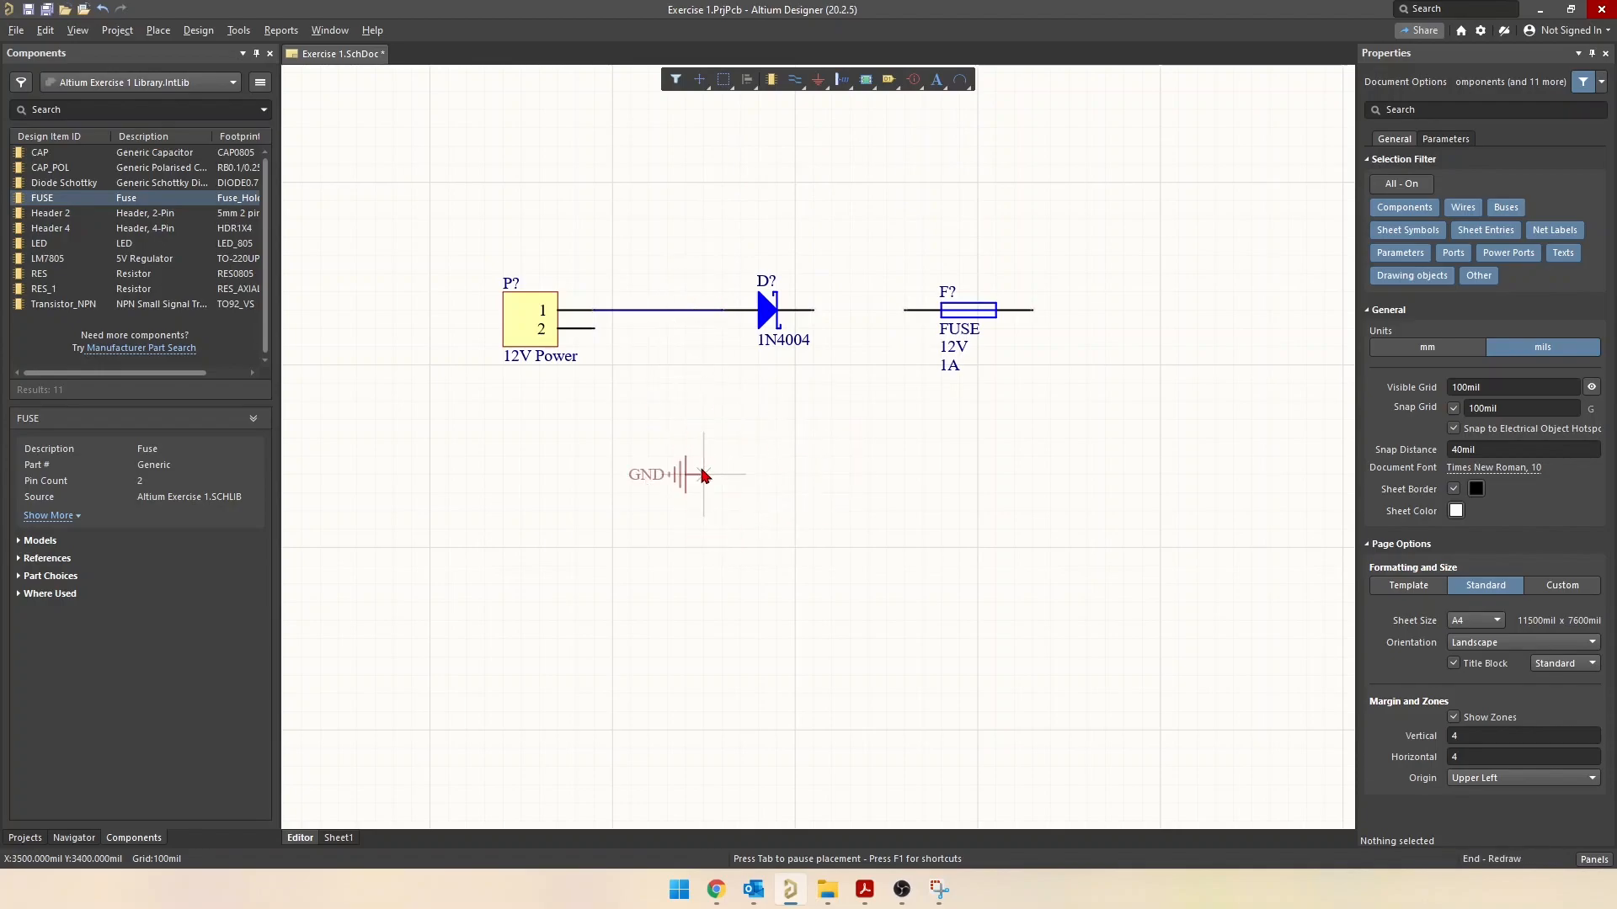
key(space)
key(space)
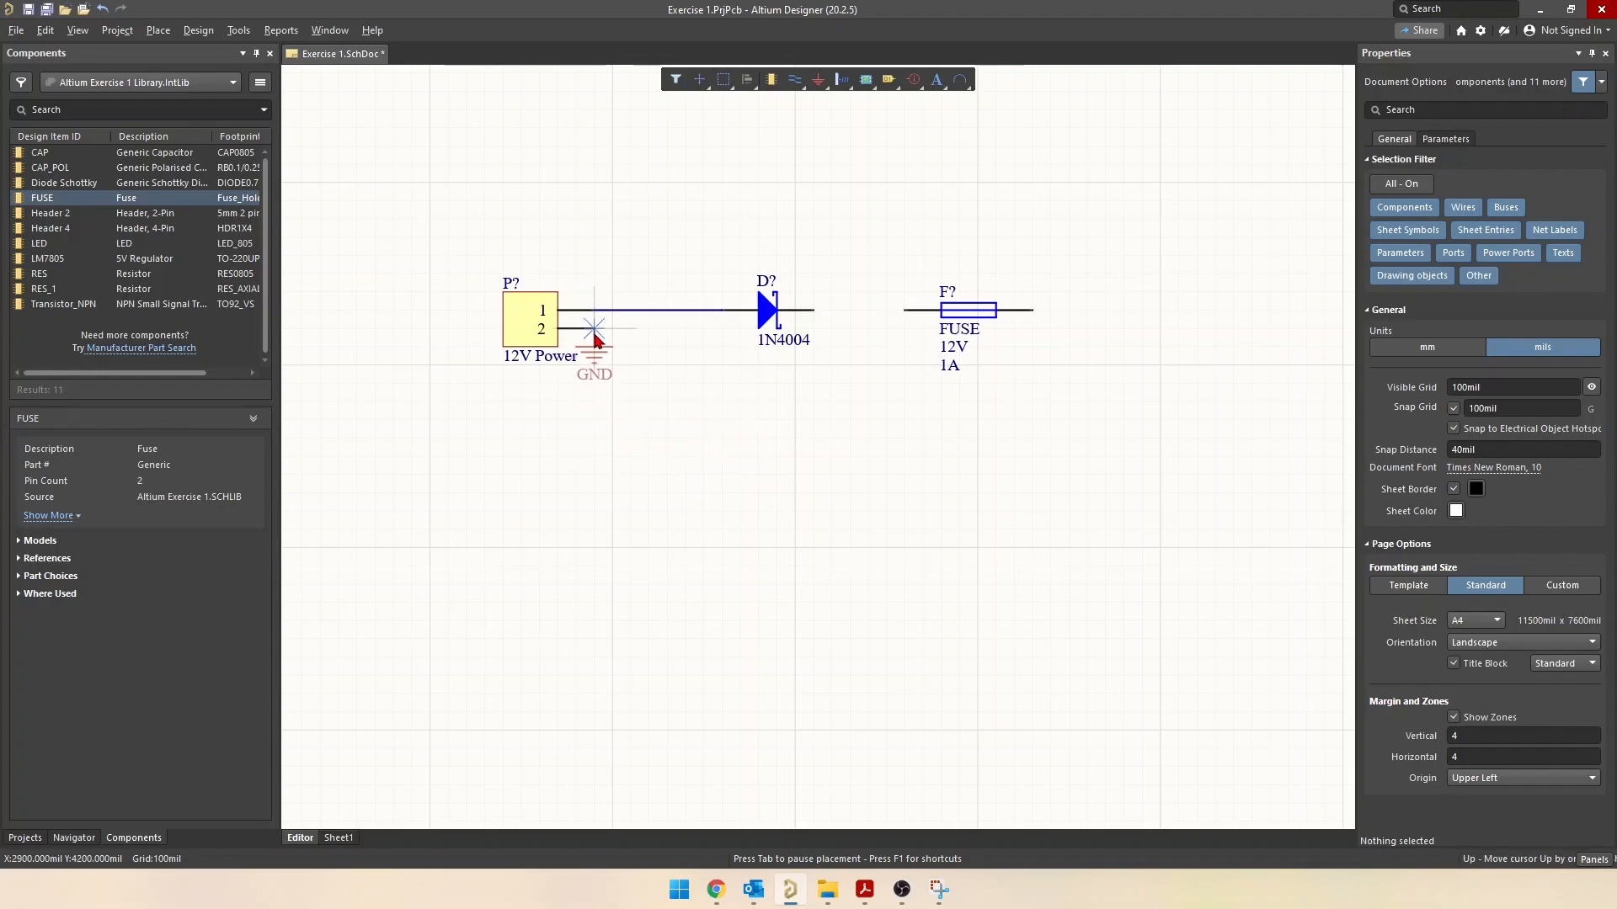
key(Down)
key(Down)
key(Down)
key(Down)
key(Down)
key(Down)
key(Down)
key(Down)
click(594, 484)
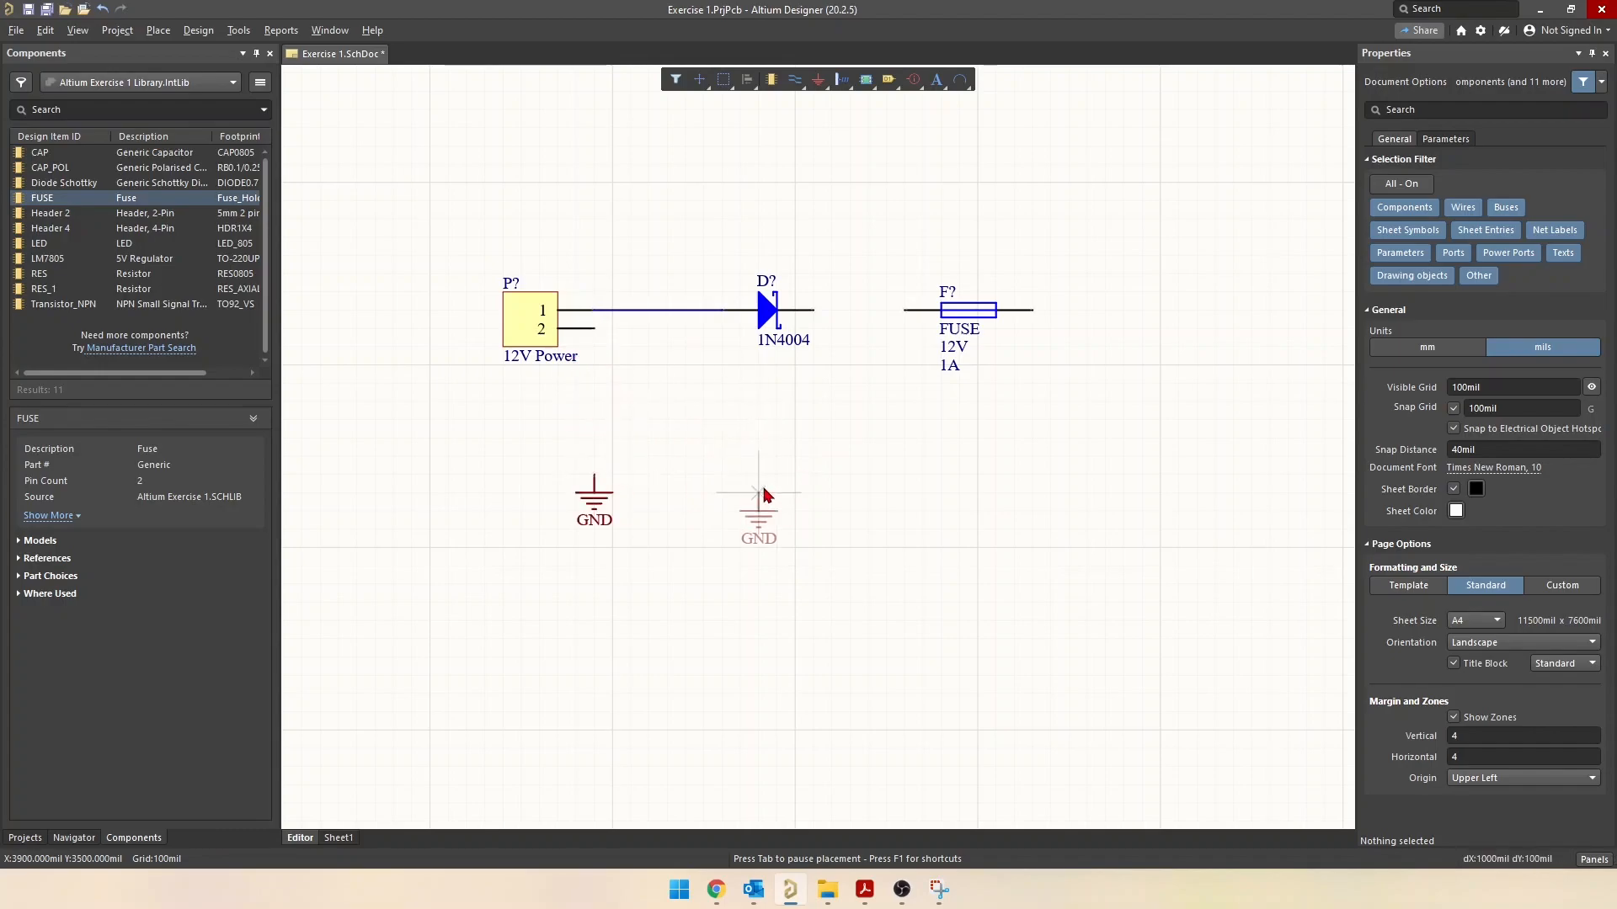
key(Escape)
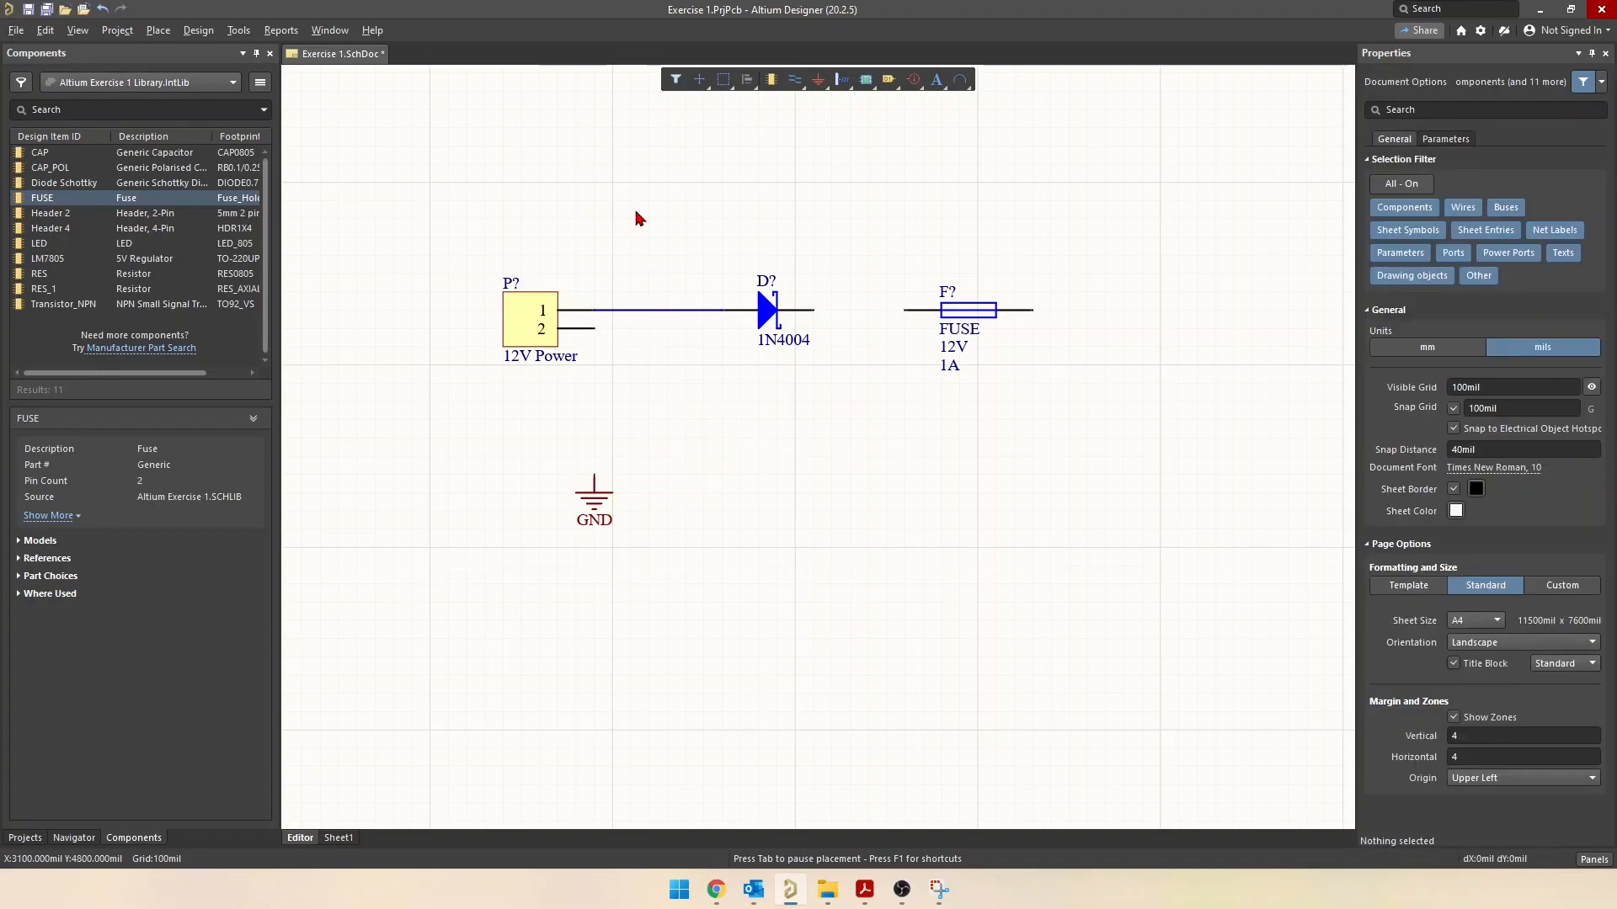
Wire pin 2 of the 12V Power header straight down to the GND power port
click(794, 87)
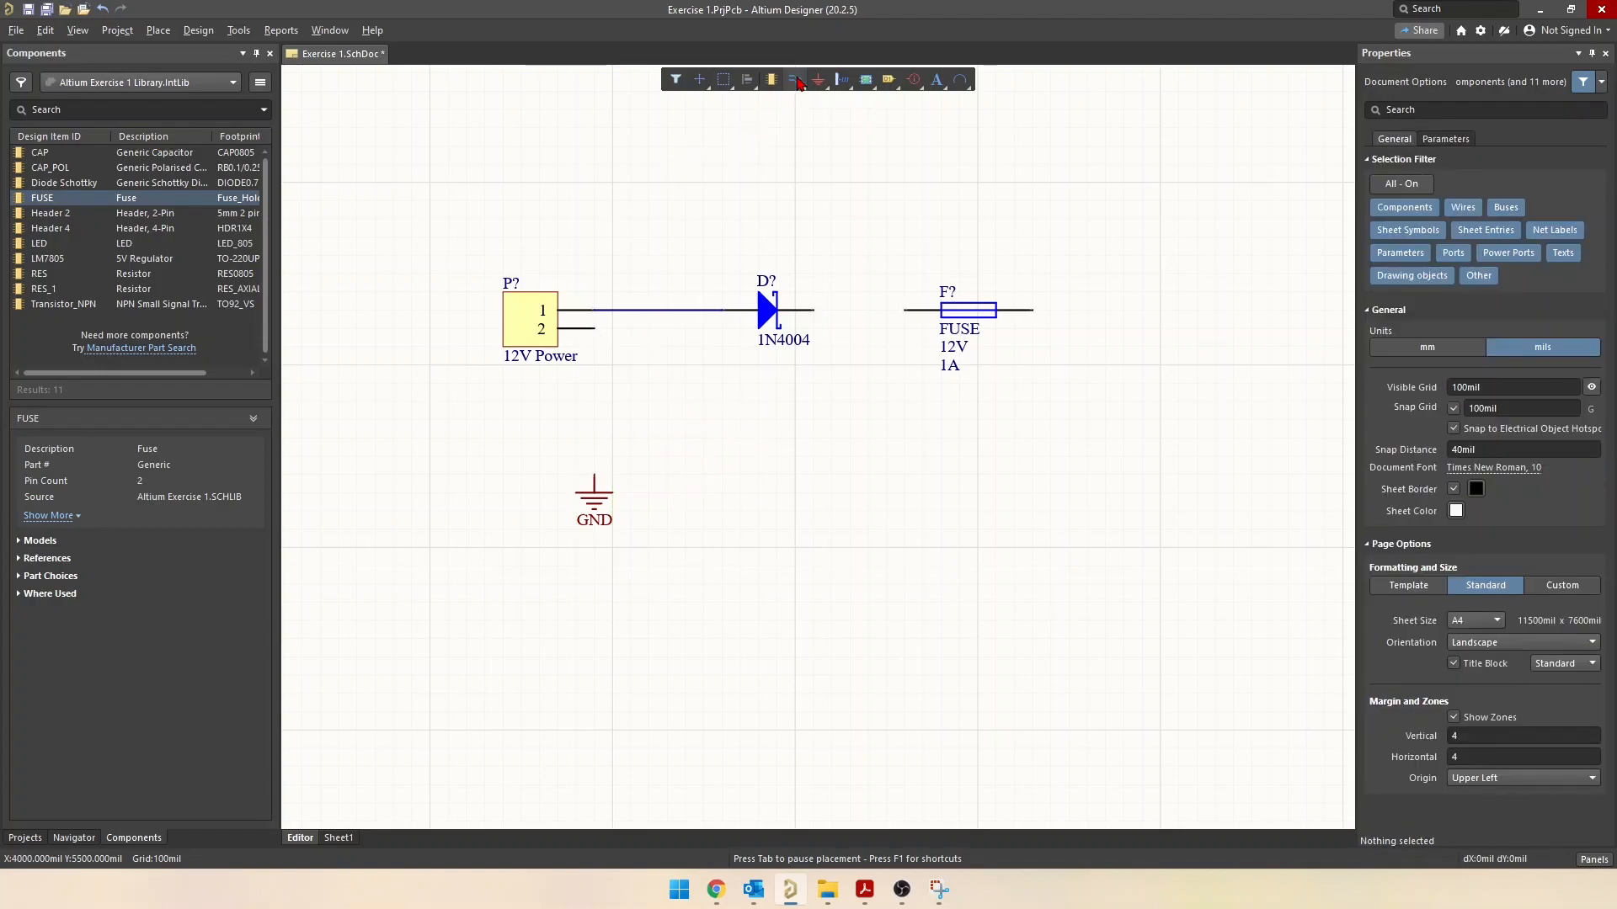
click(594, 328)
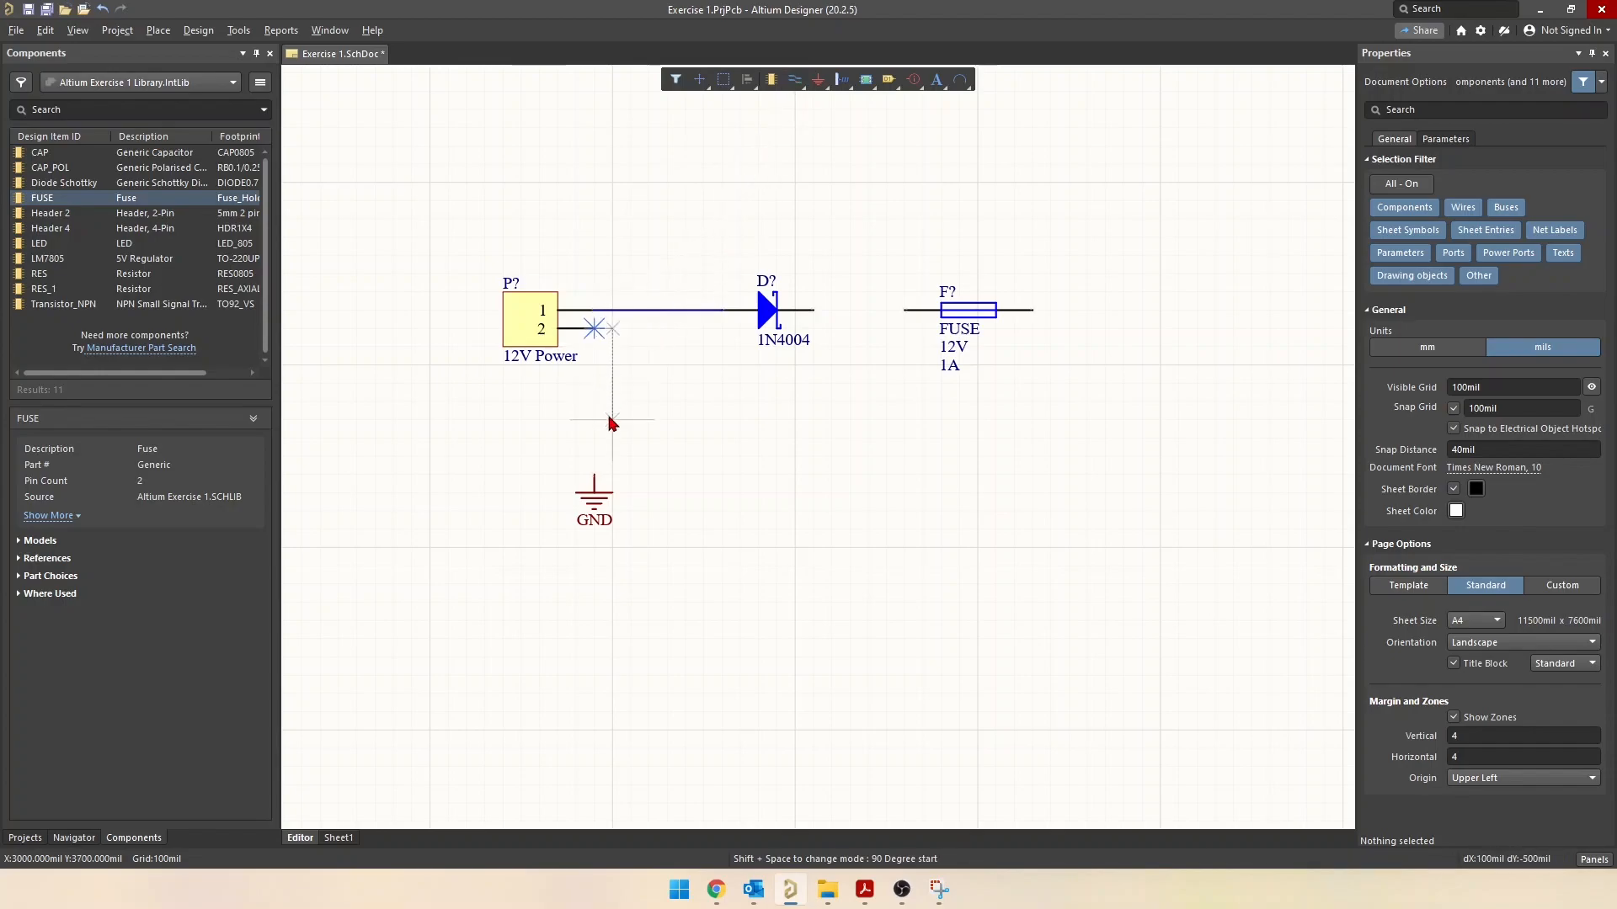
click(594, 477)
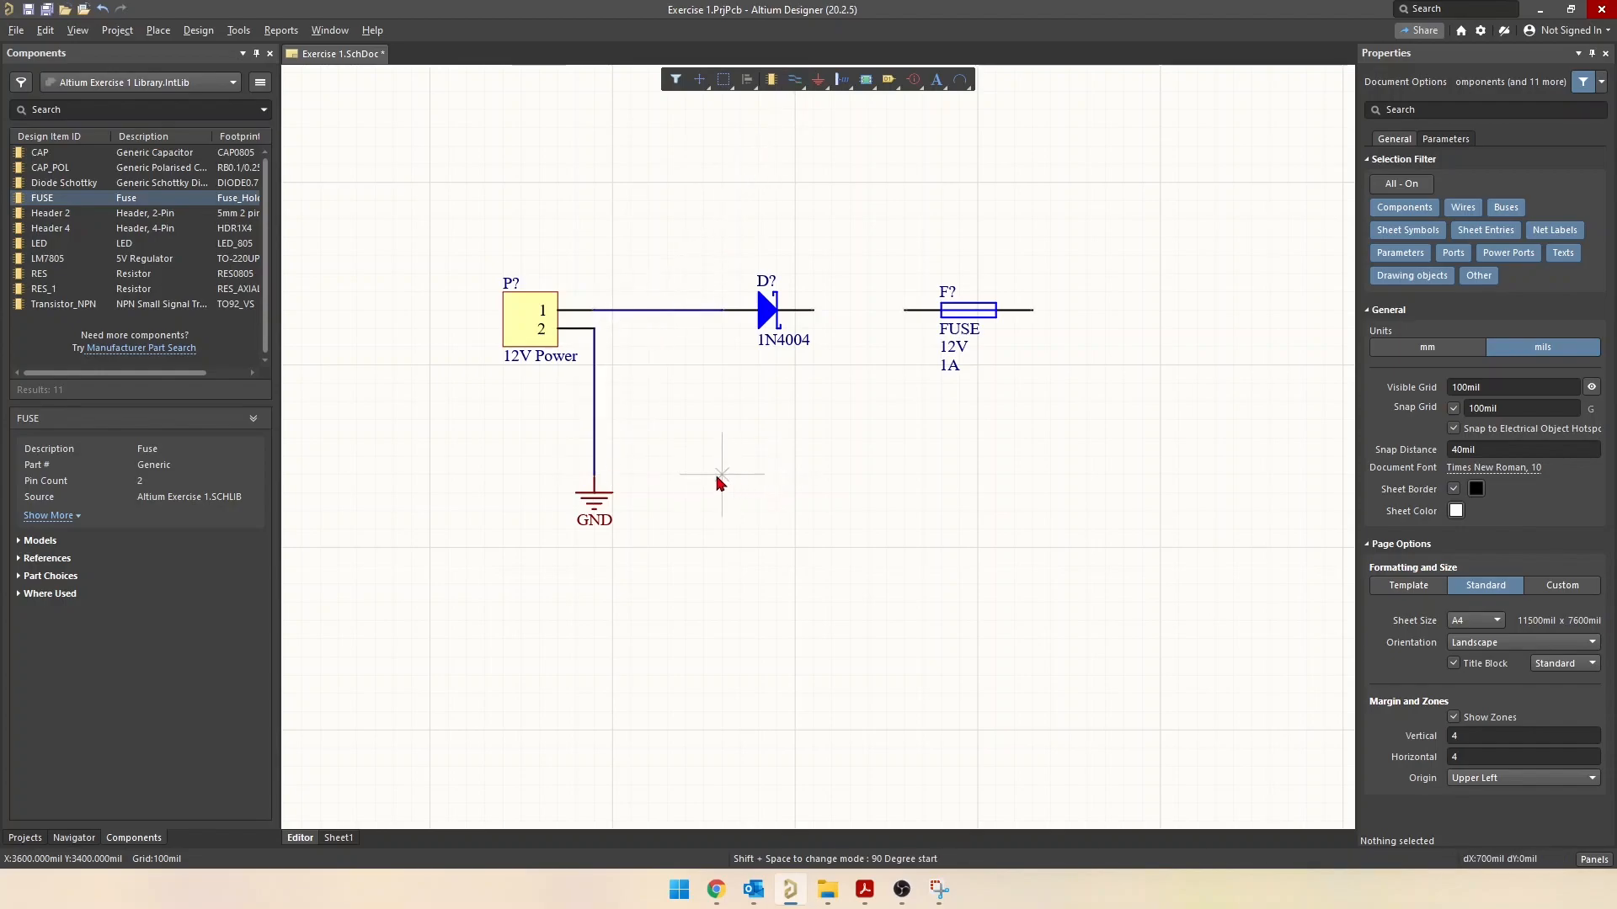
Examine where the wires from the 12V Power header meet the header pins, the diode pin and the GND port
right_click(683, 491)
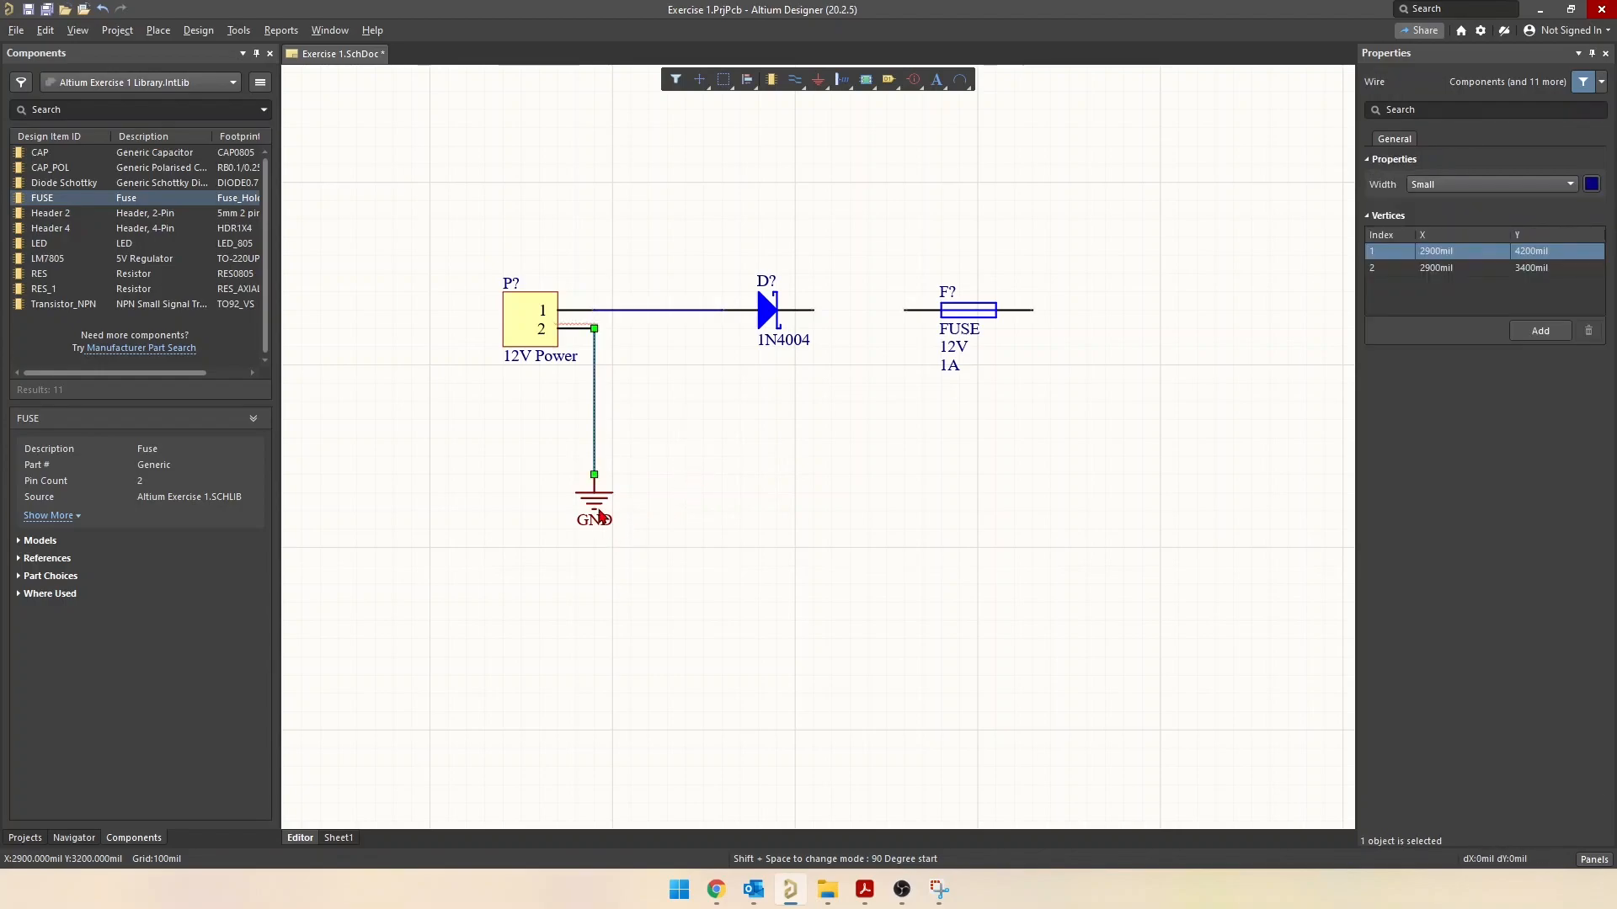
click(704, 469)
scroll(589, 471, up, 1)
ctrl+scroll(582, 483, up, 3)
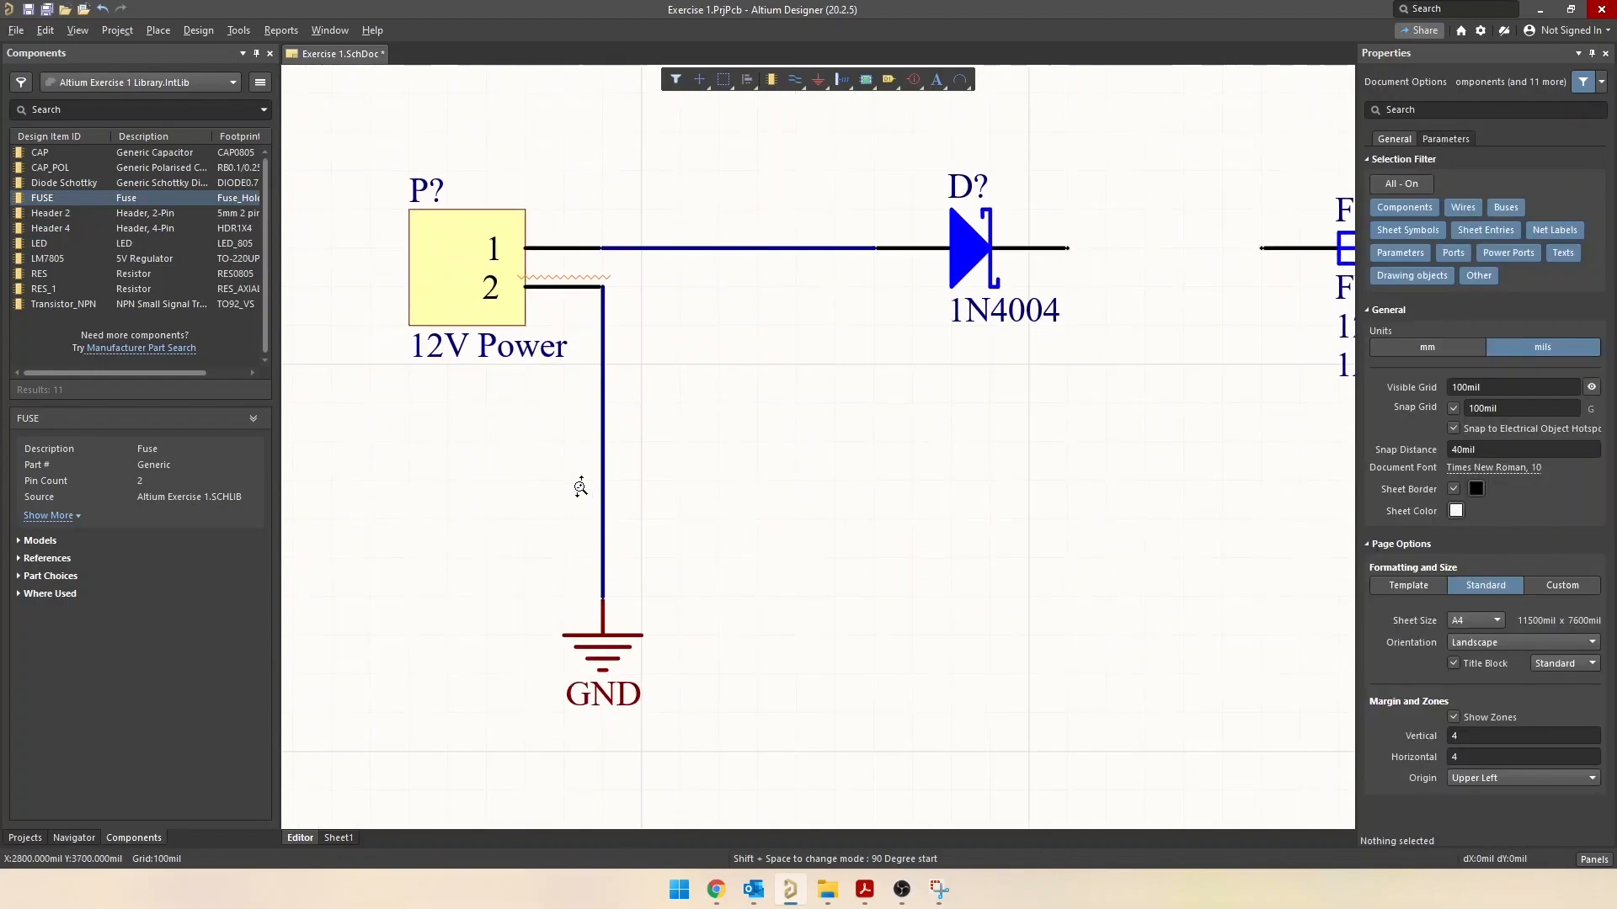
click(605, 432)
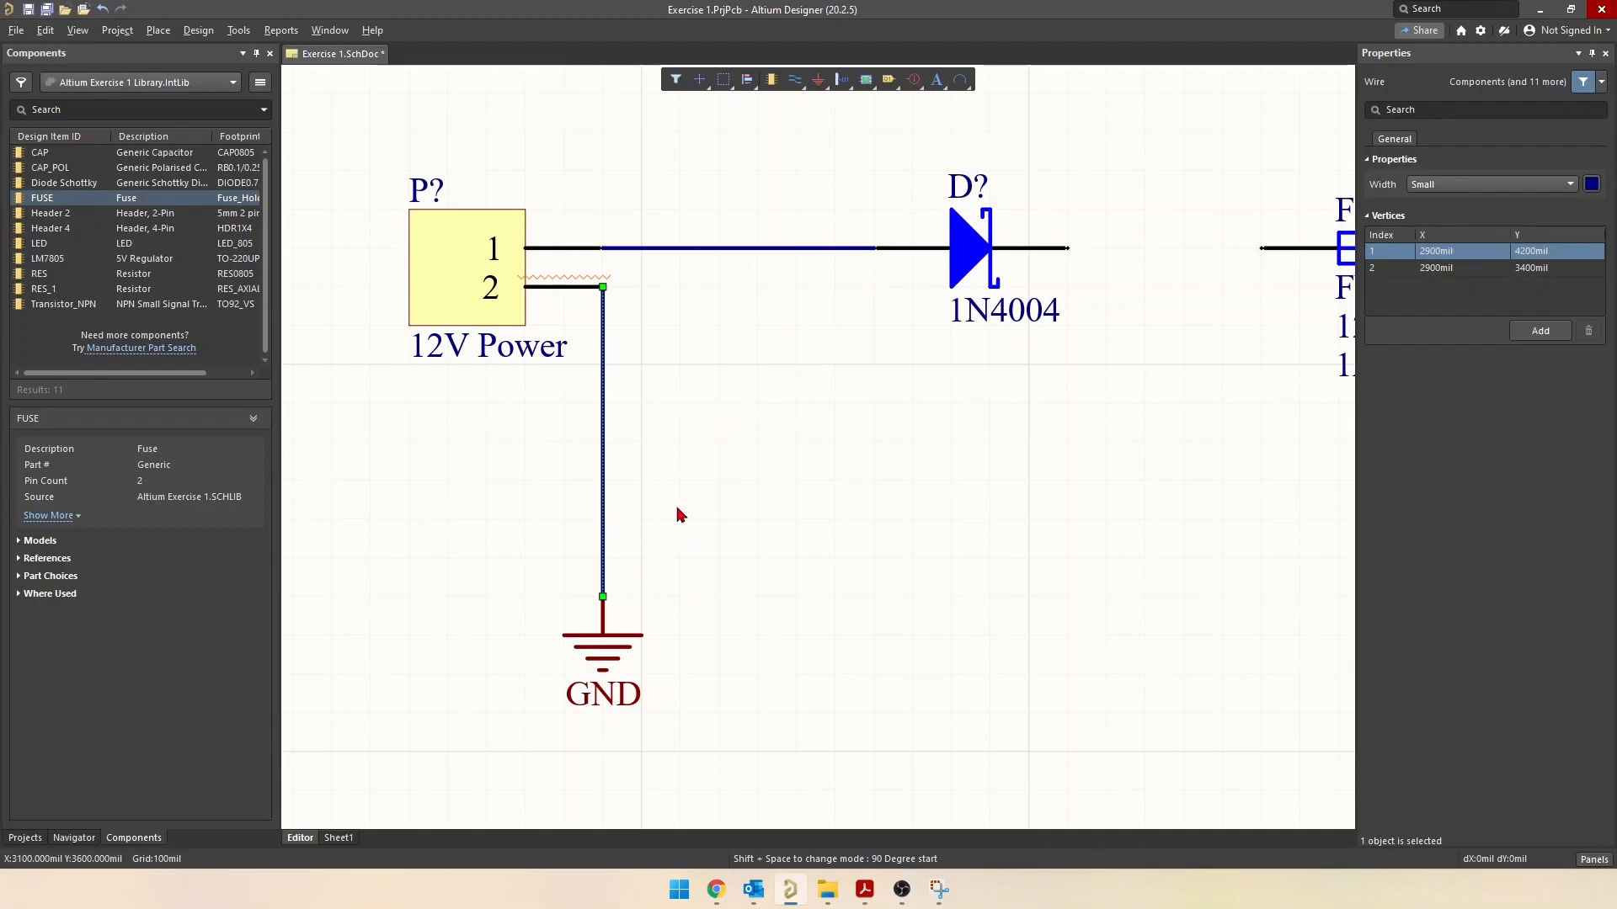
click(764, 249)
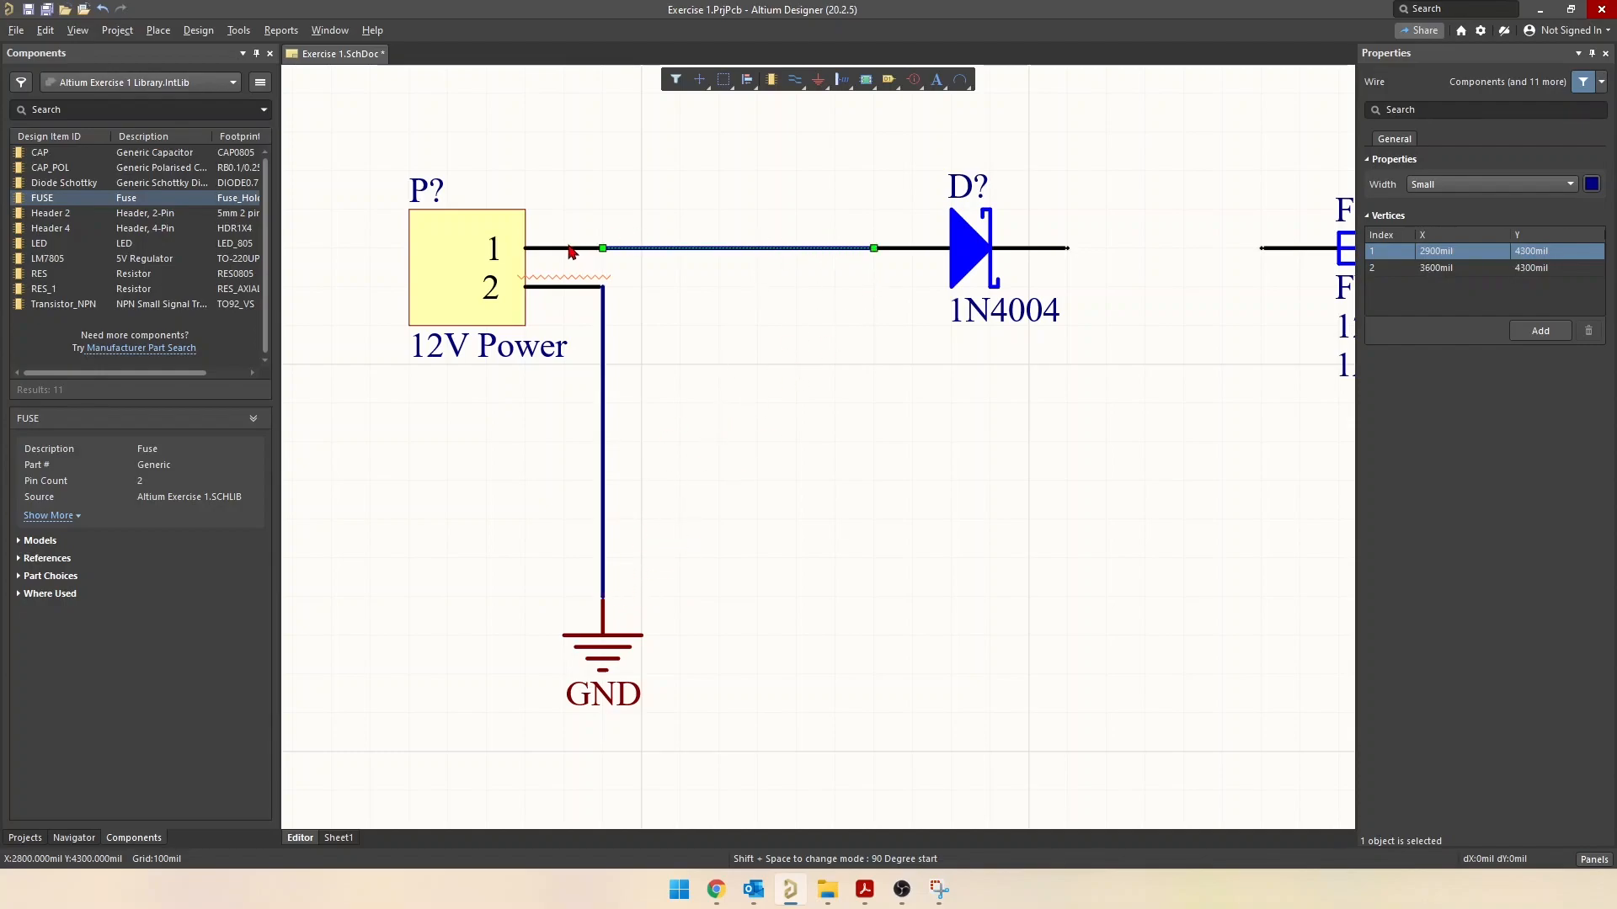
click(602, 447)
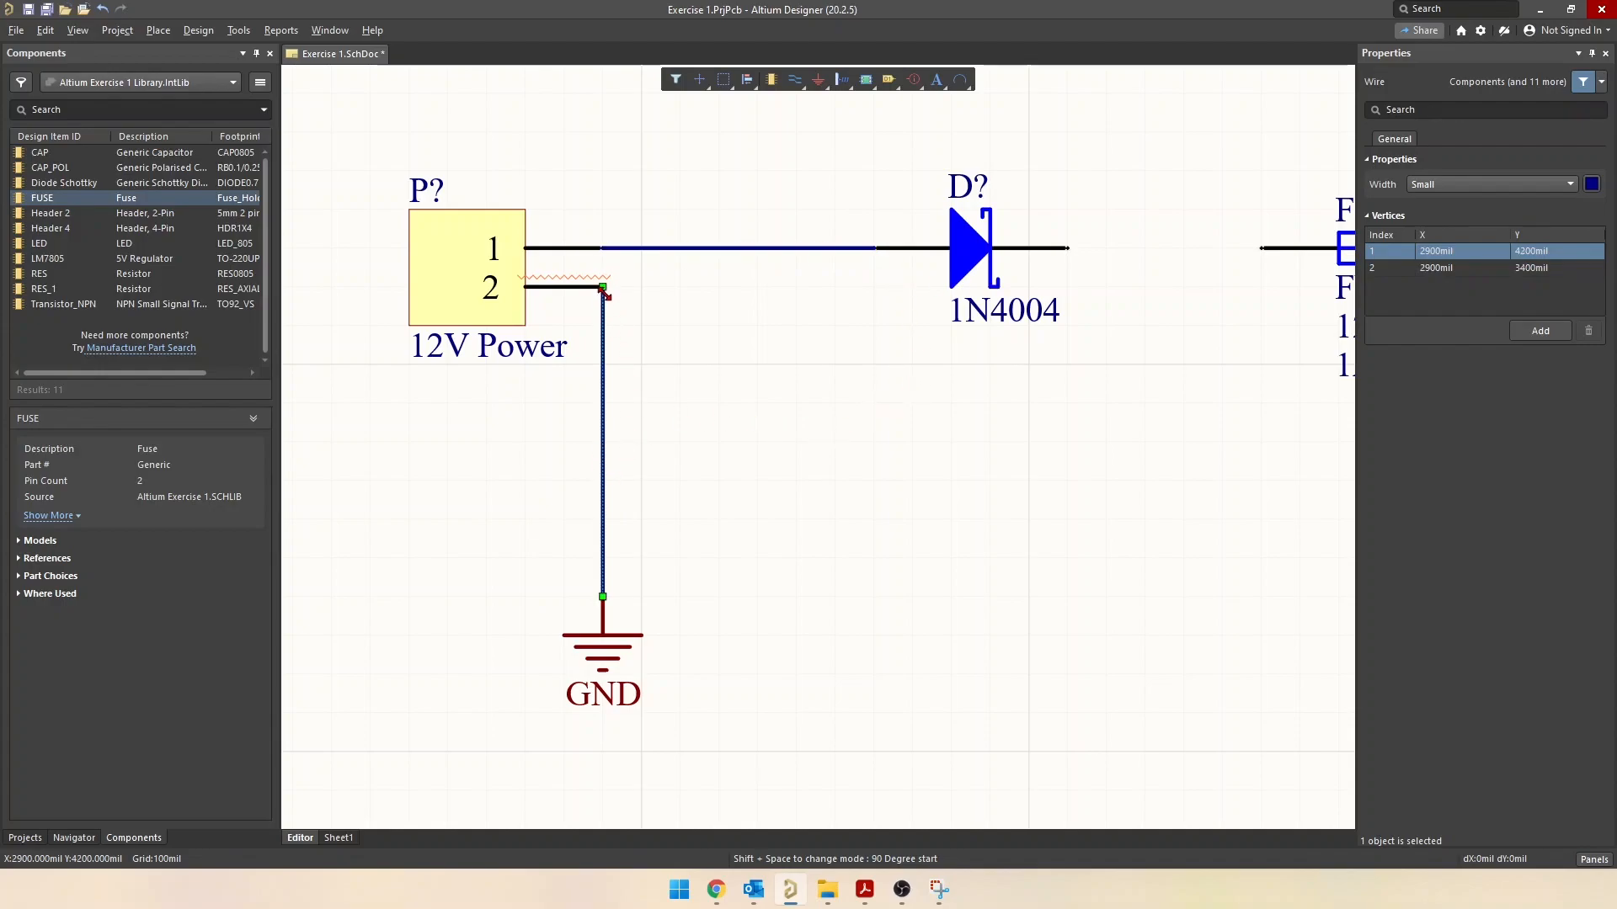
mouse_move(602, 286)
mouse_down()
mouse_move(602, 440)
mouse_move(797, 446)
mouse_move(567, 350)
mouse_move(602, 286)
mouse_up()
key(space)
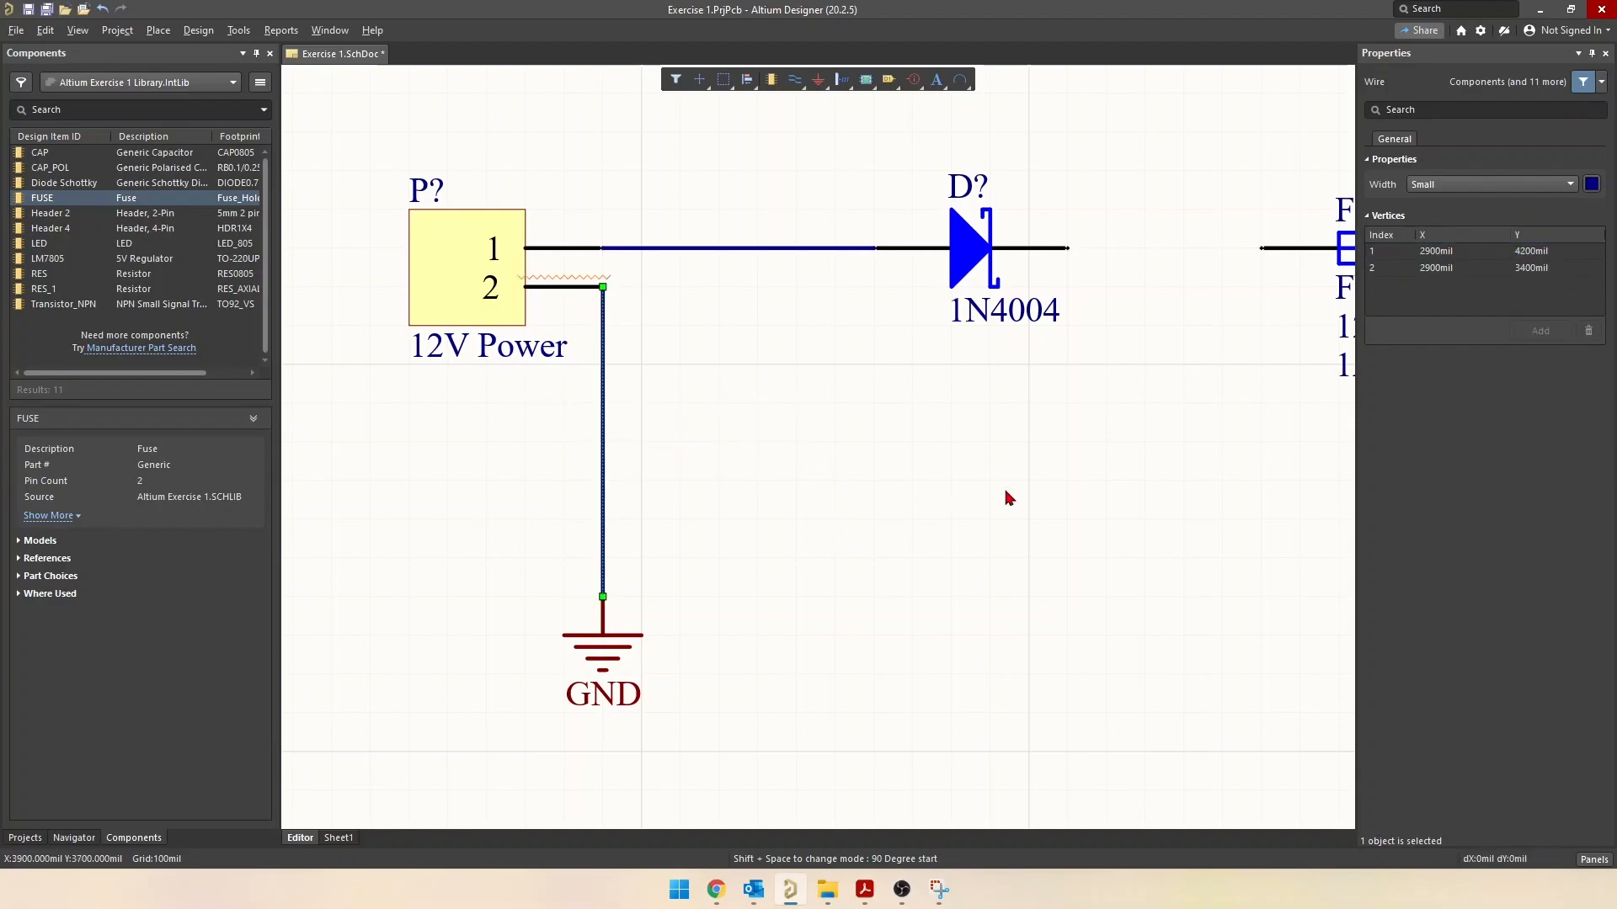
click(682, 502)
Wire the free pin of the 1N4004 diode straight across to the near pin of the fuse
right_drag(892, 401, 653, 429)
ctrl+scroll(653, 434, down, 2)
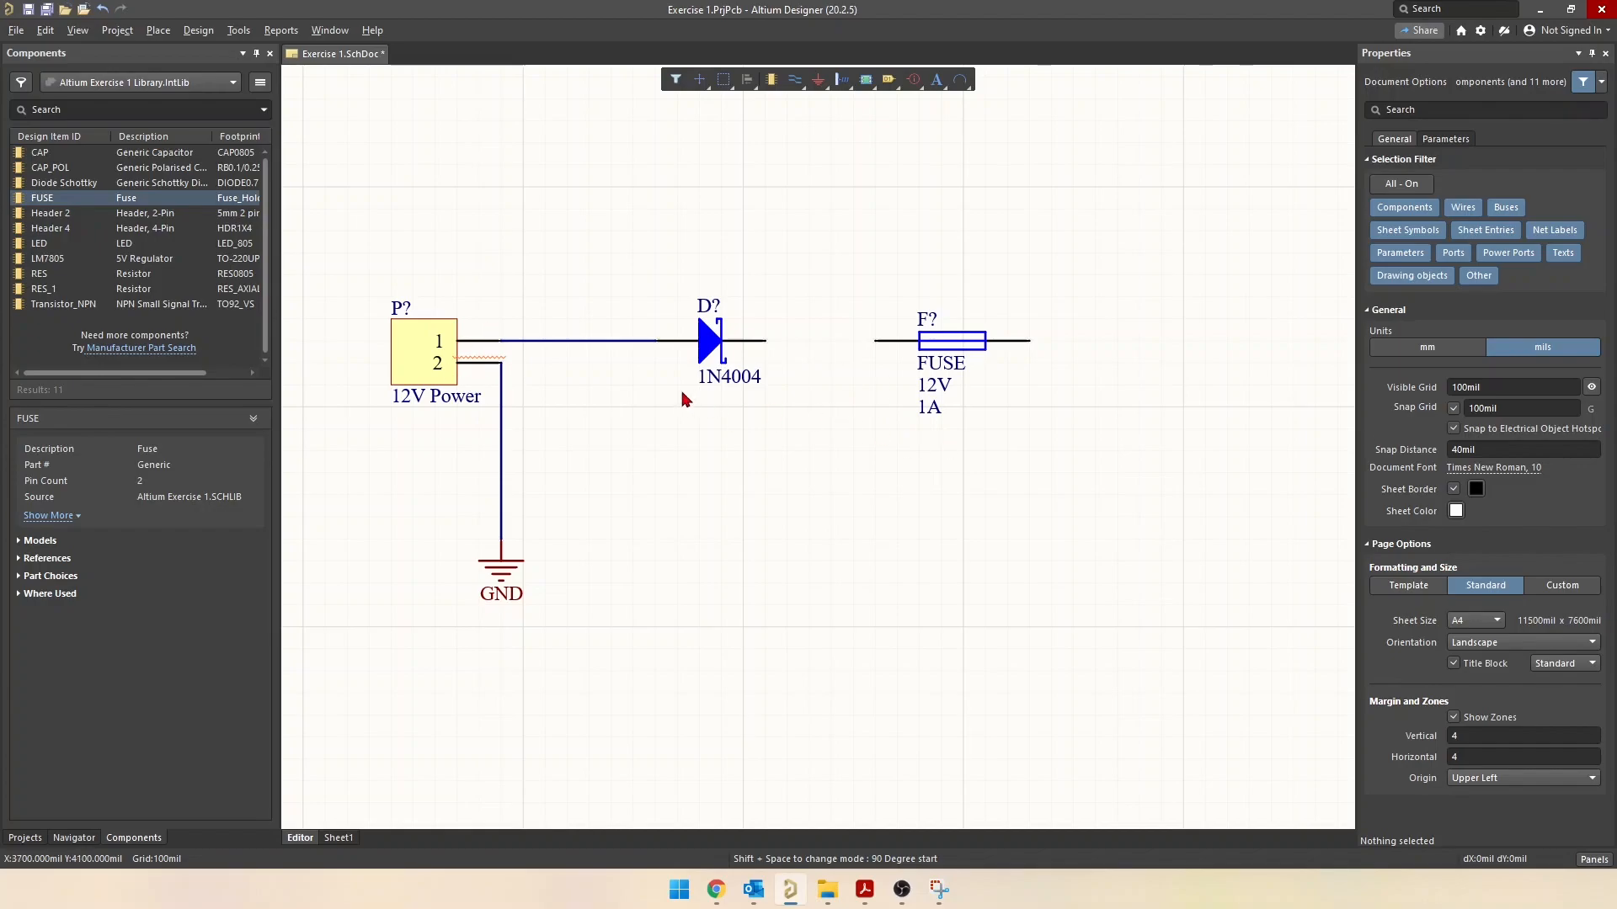
click(794, 79)
click(766, 340)
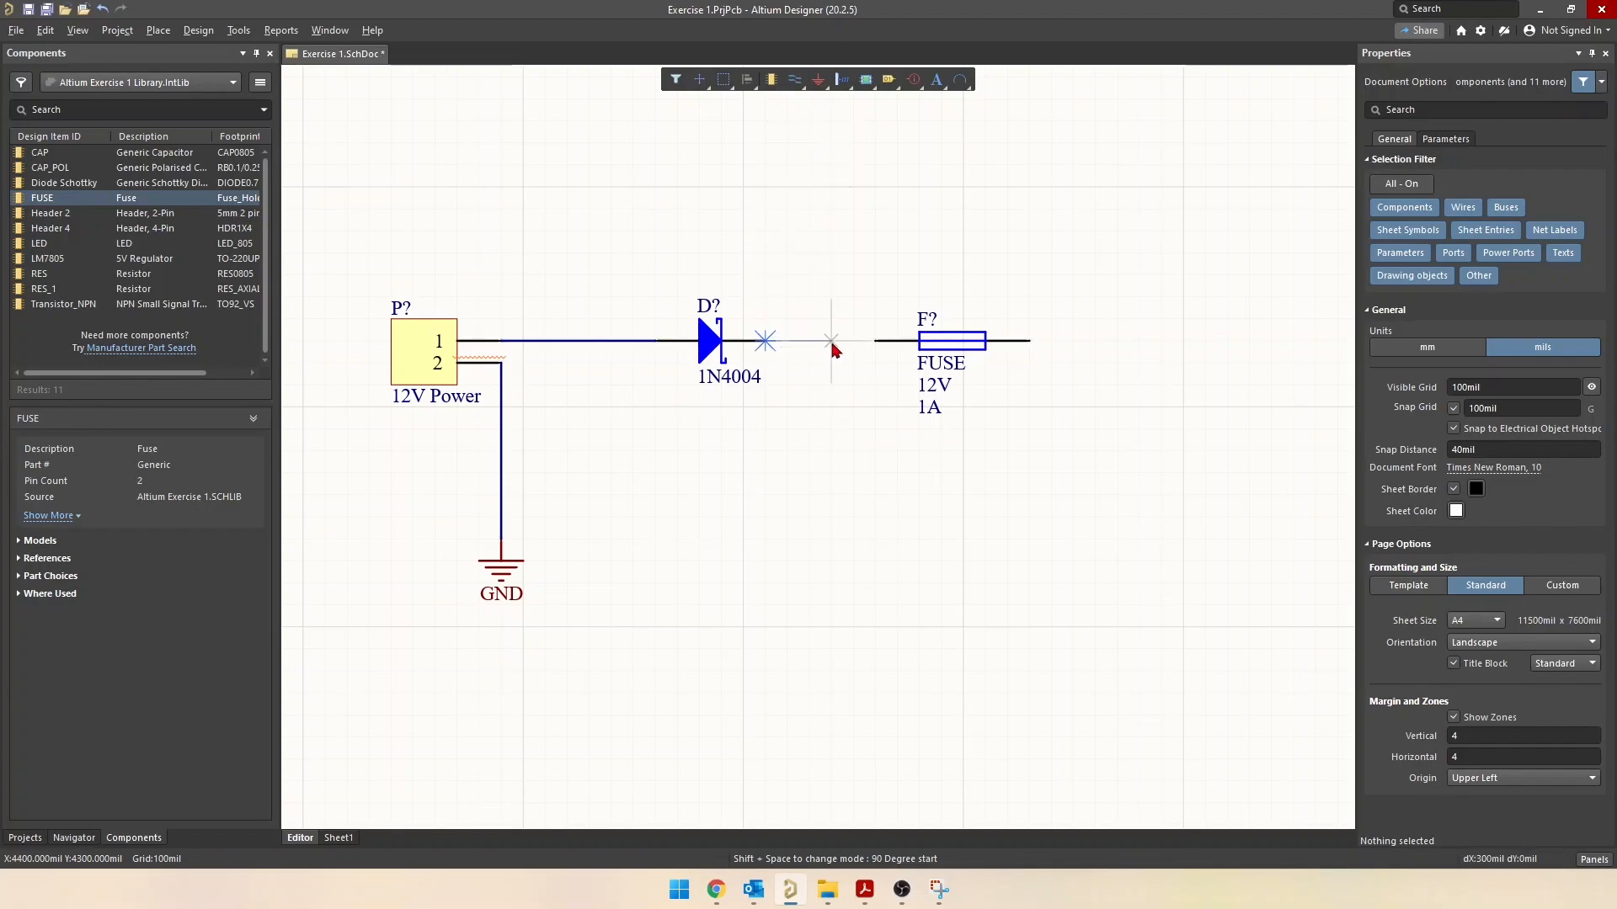
click(875, 341)
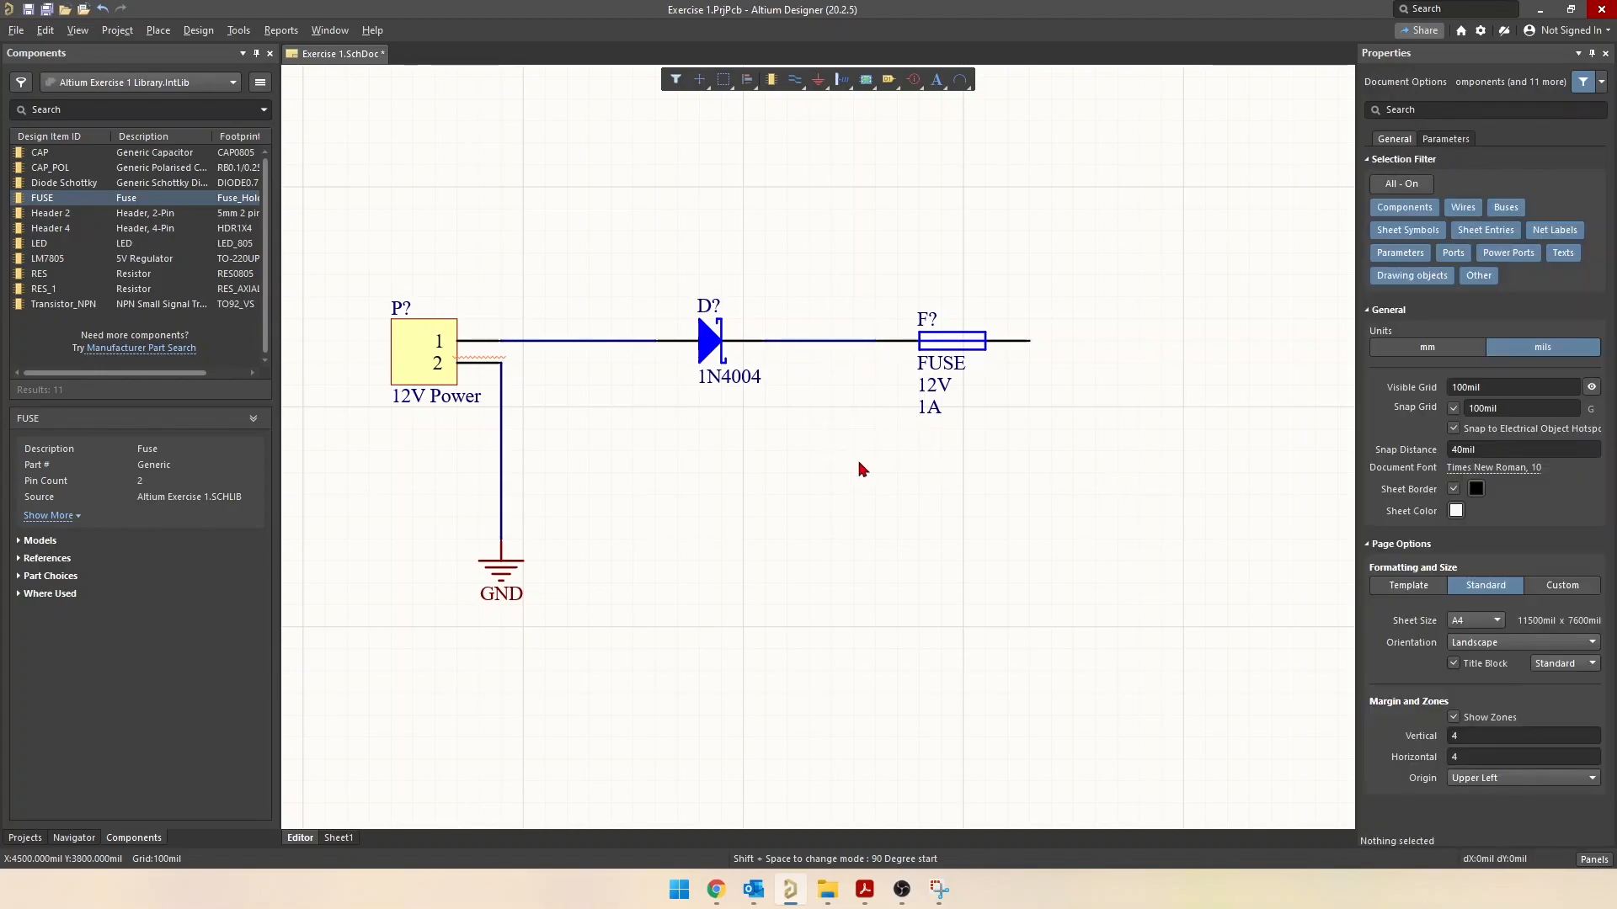
Following the reference schematic, place one LM7805 regulator in line after the fuse and move its LM7805 label just above the body
ctrl+scroll(784, 480, down, 2)
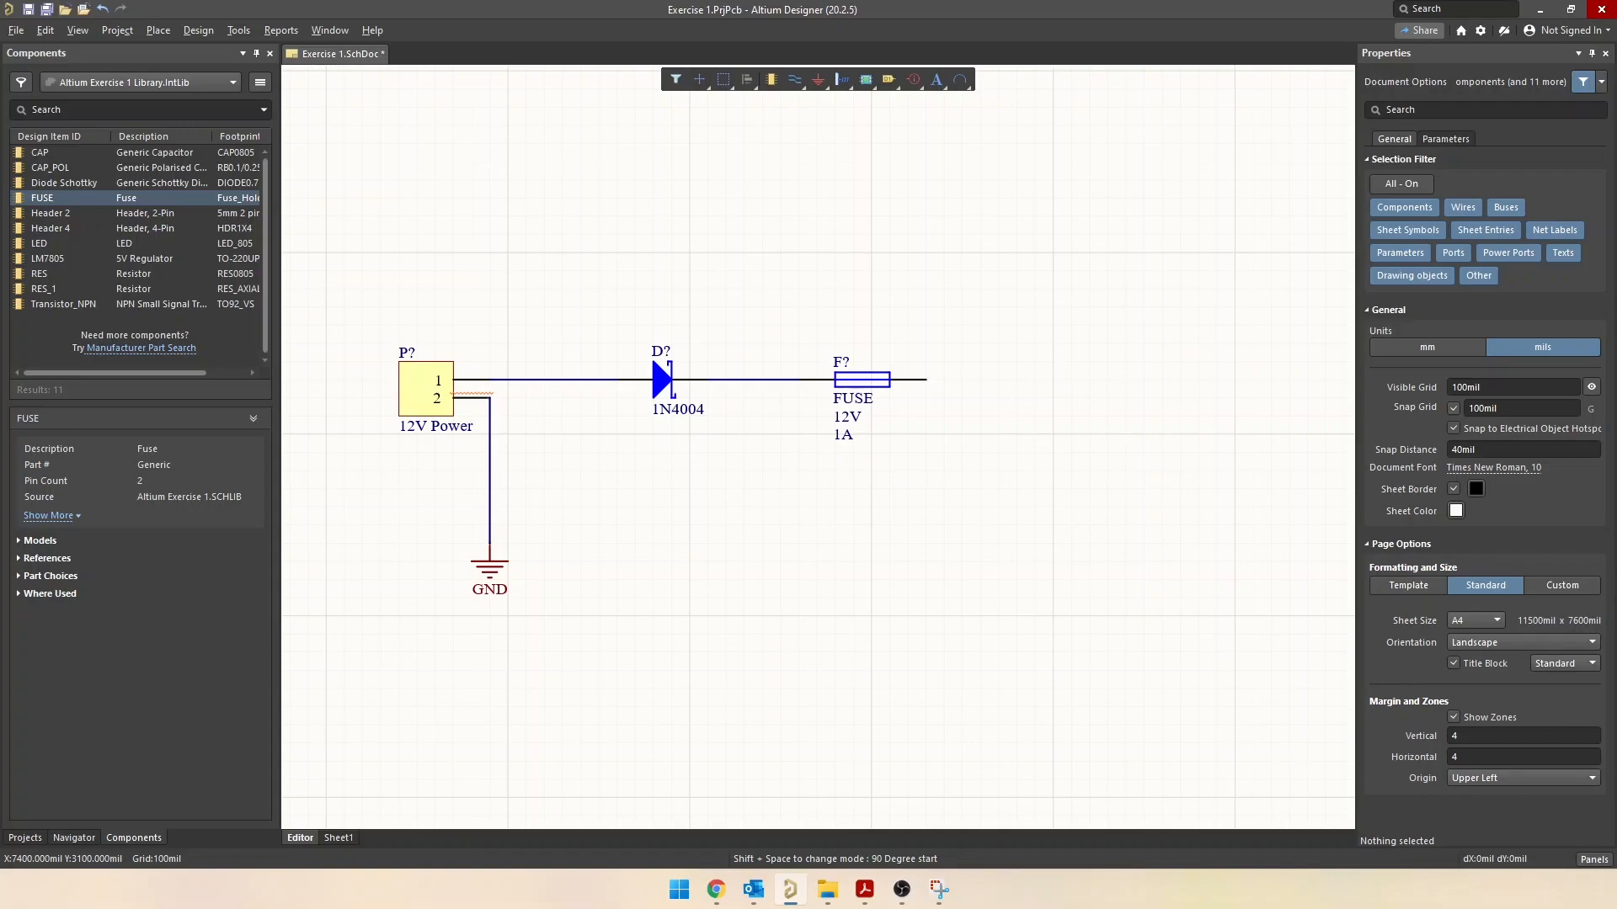
key(alt+Tab)
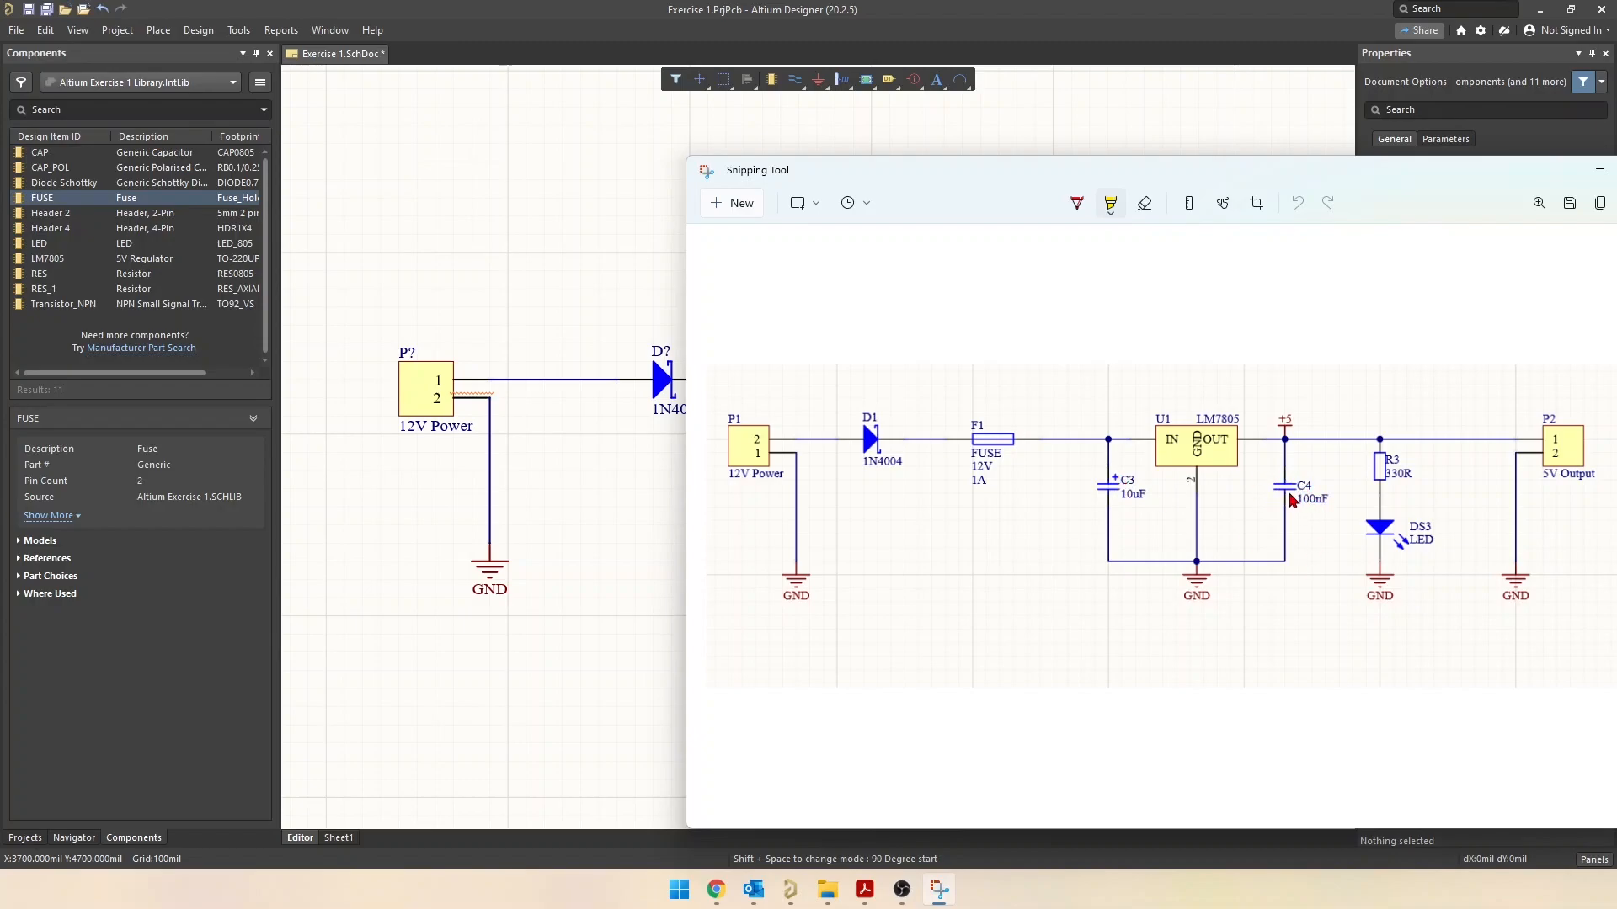
click(572, 534)
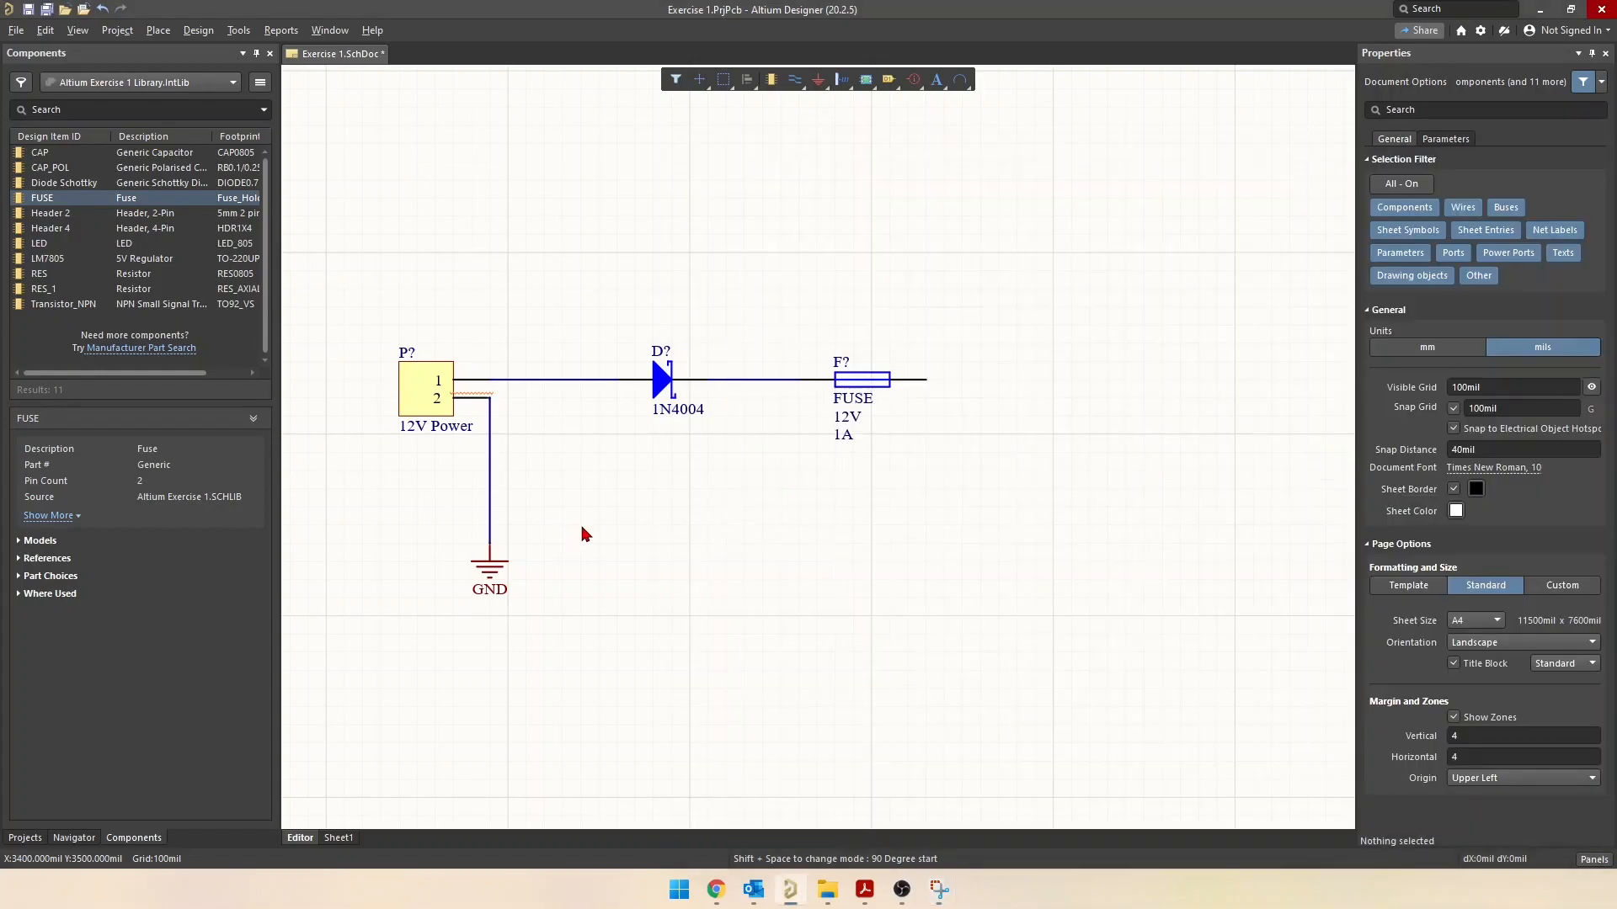
click(48, 260)
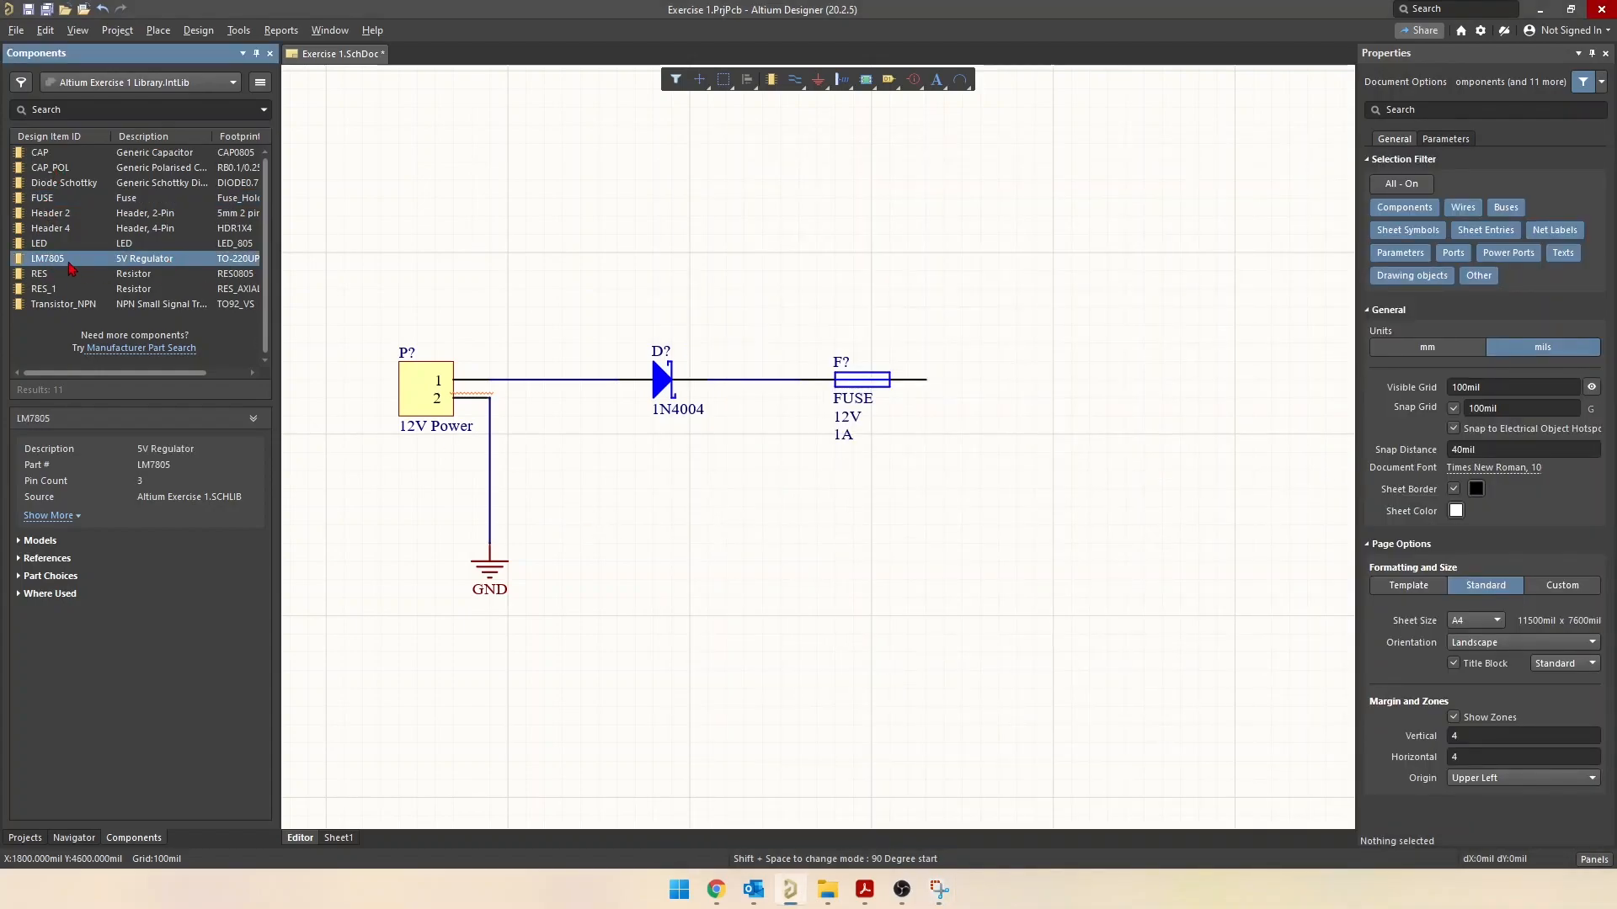
drag(48, 266, 1032, 385)
click(1031, 386)
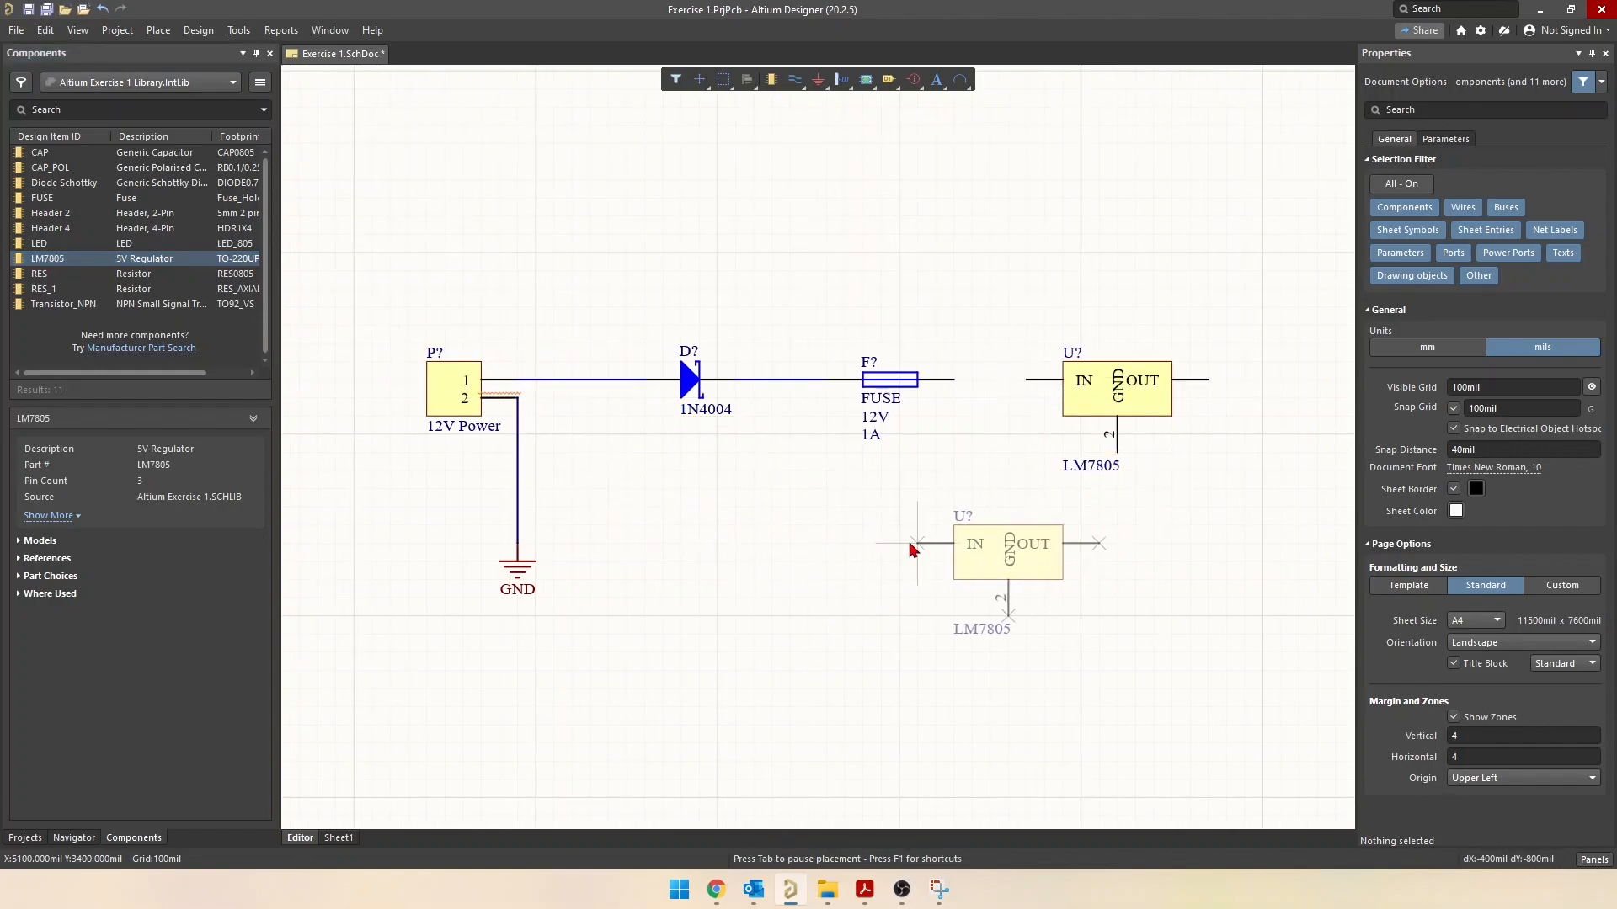
key(Escape)
click(1084, 539)
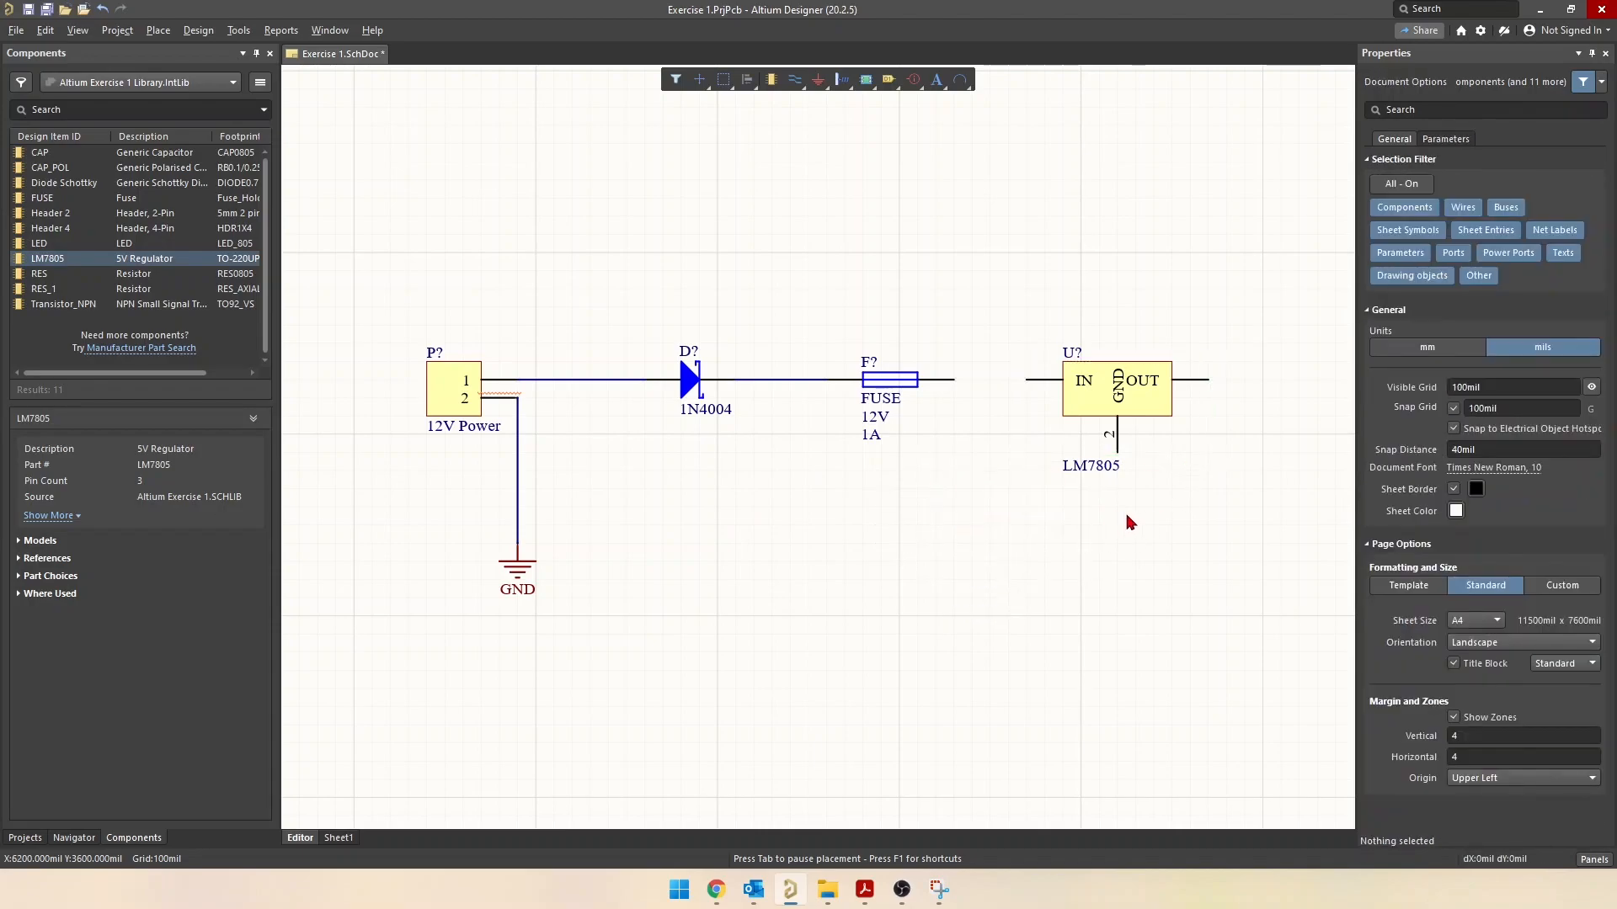
right_drag(1129, 523, 873, 552)
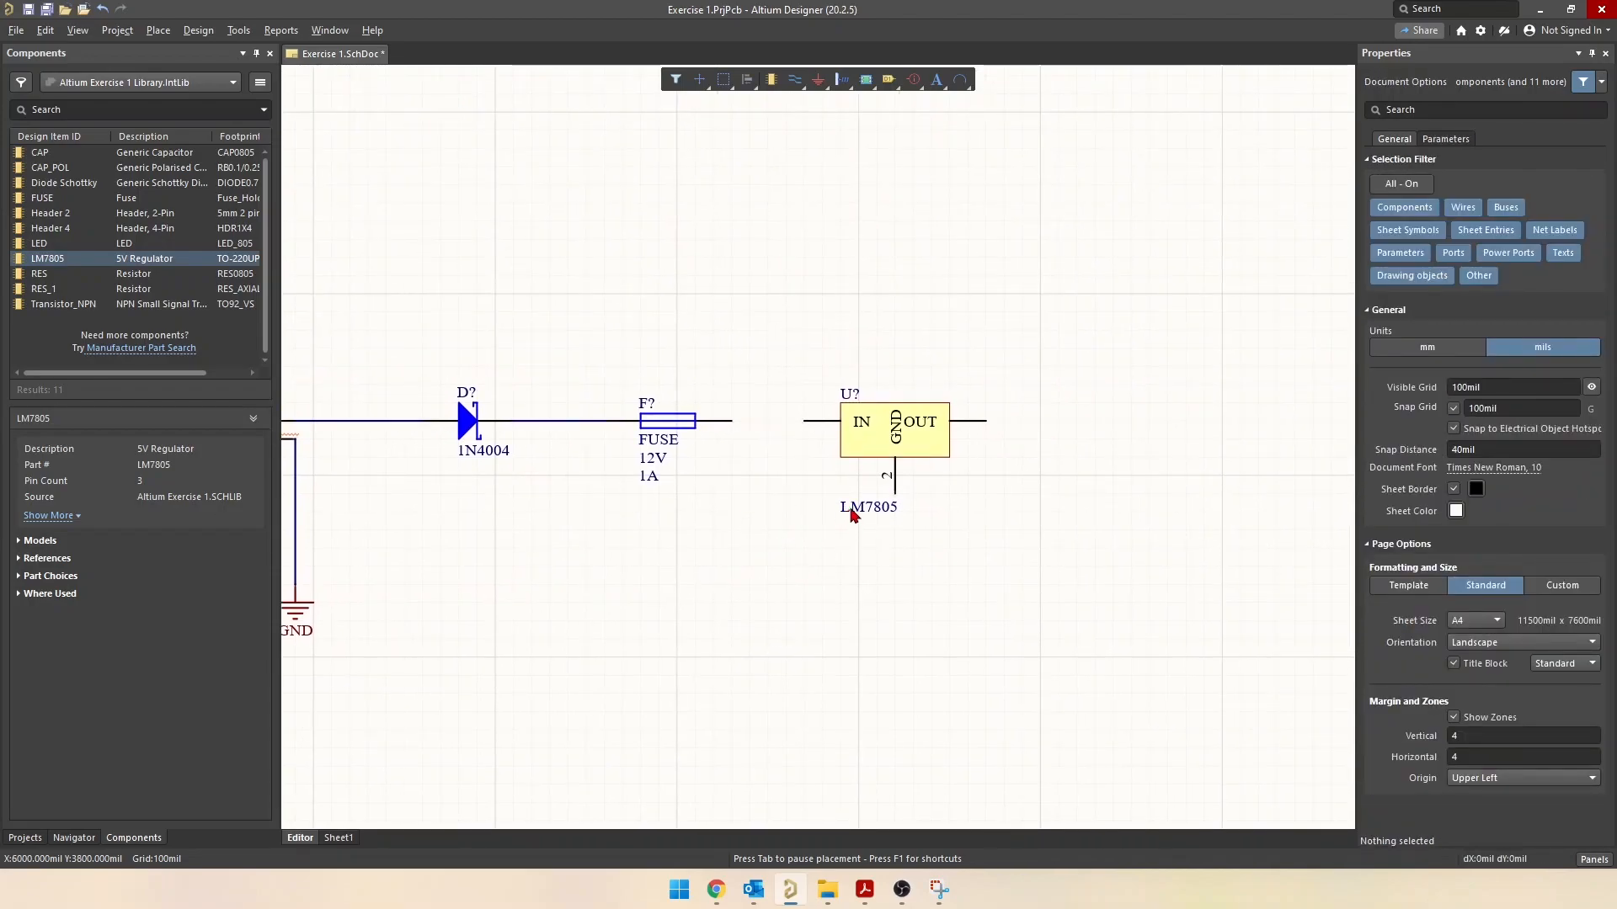
drag(853, 515, 913, 402)
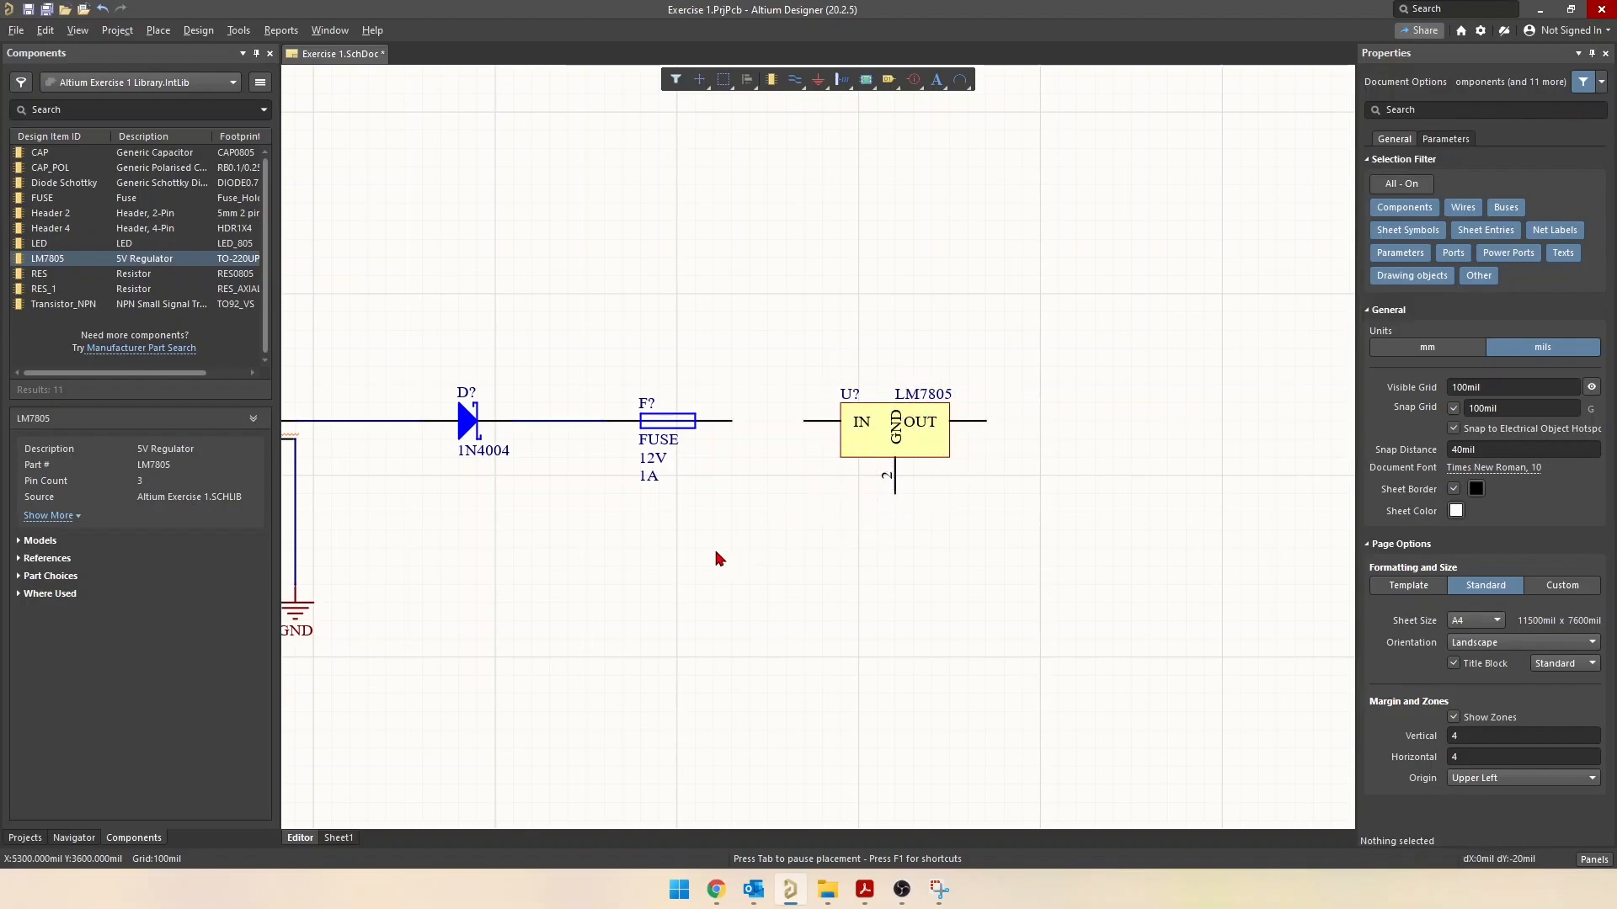
Place one 10uF CAP_POL capacitor vertically, plus pin up, below the gap between the fuse and the regulator's IN pin
click(44, 166)
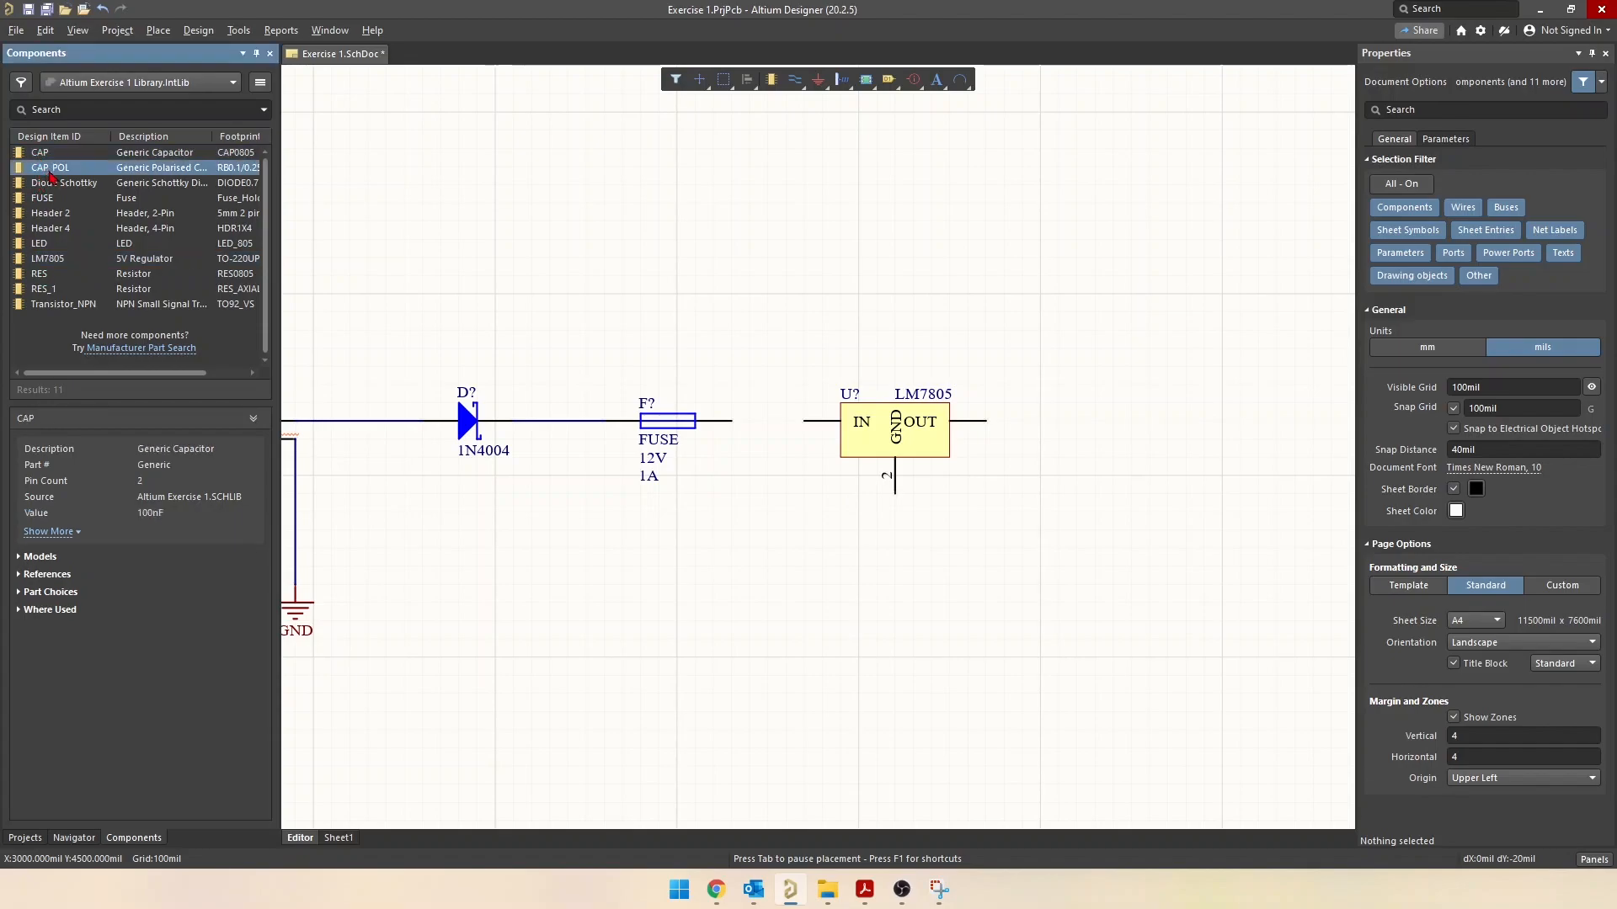
double_click(50, 173)
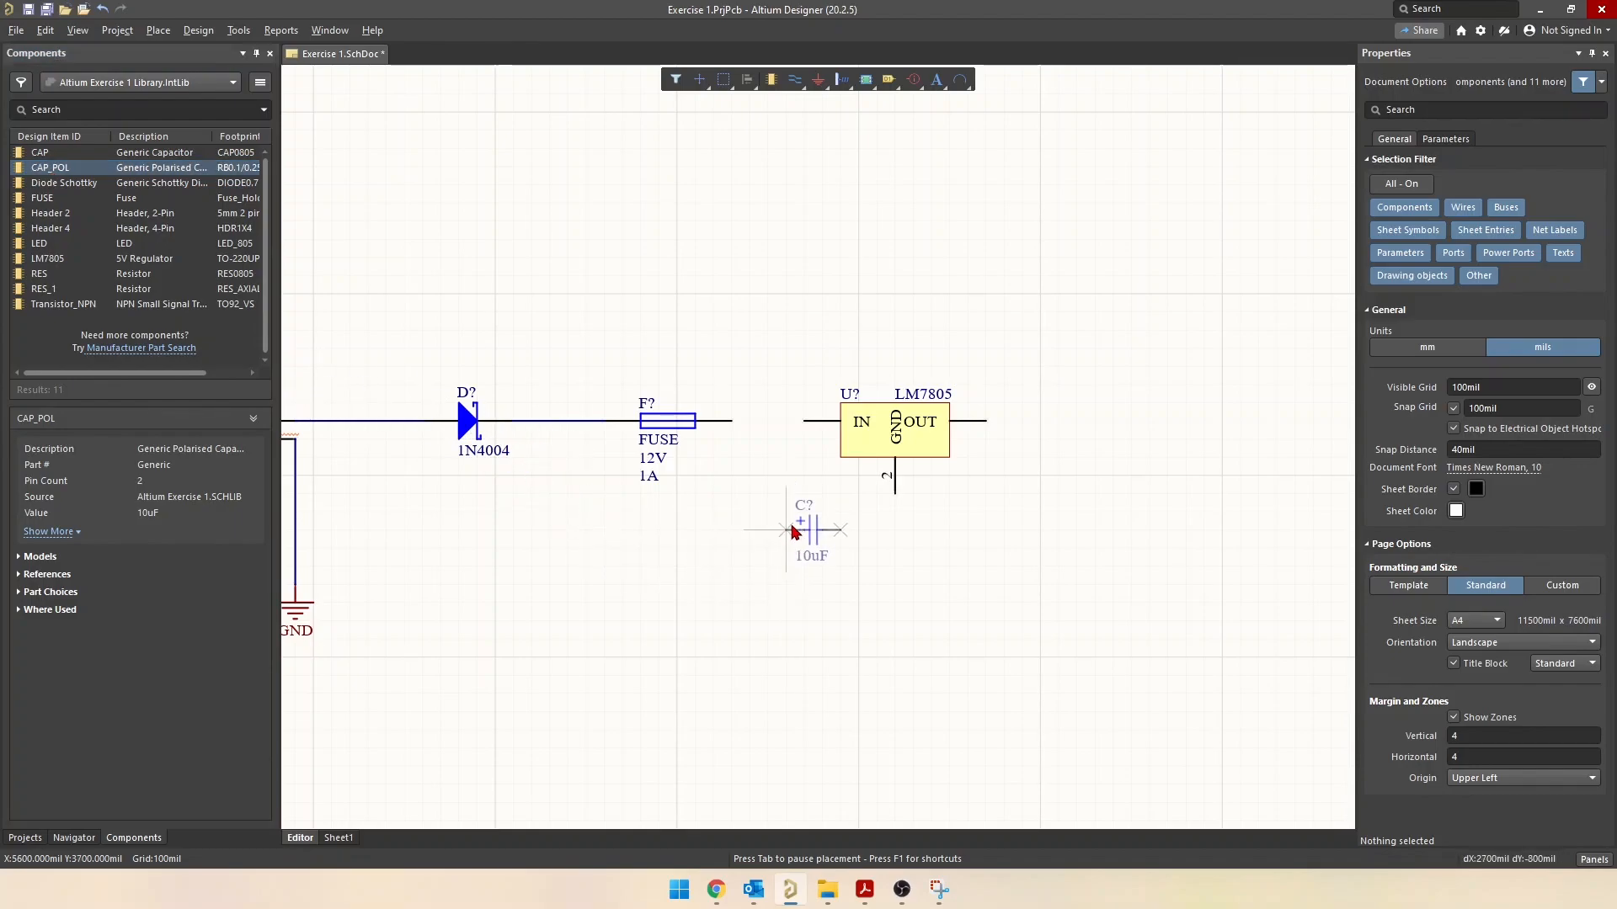
key(space)
key(space)
key(space)
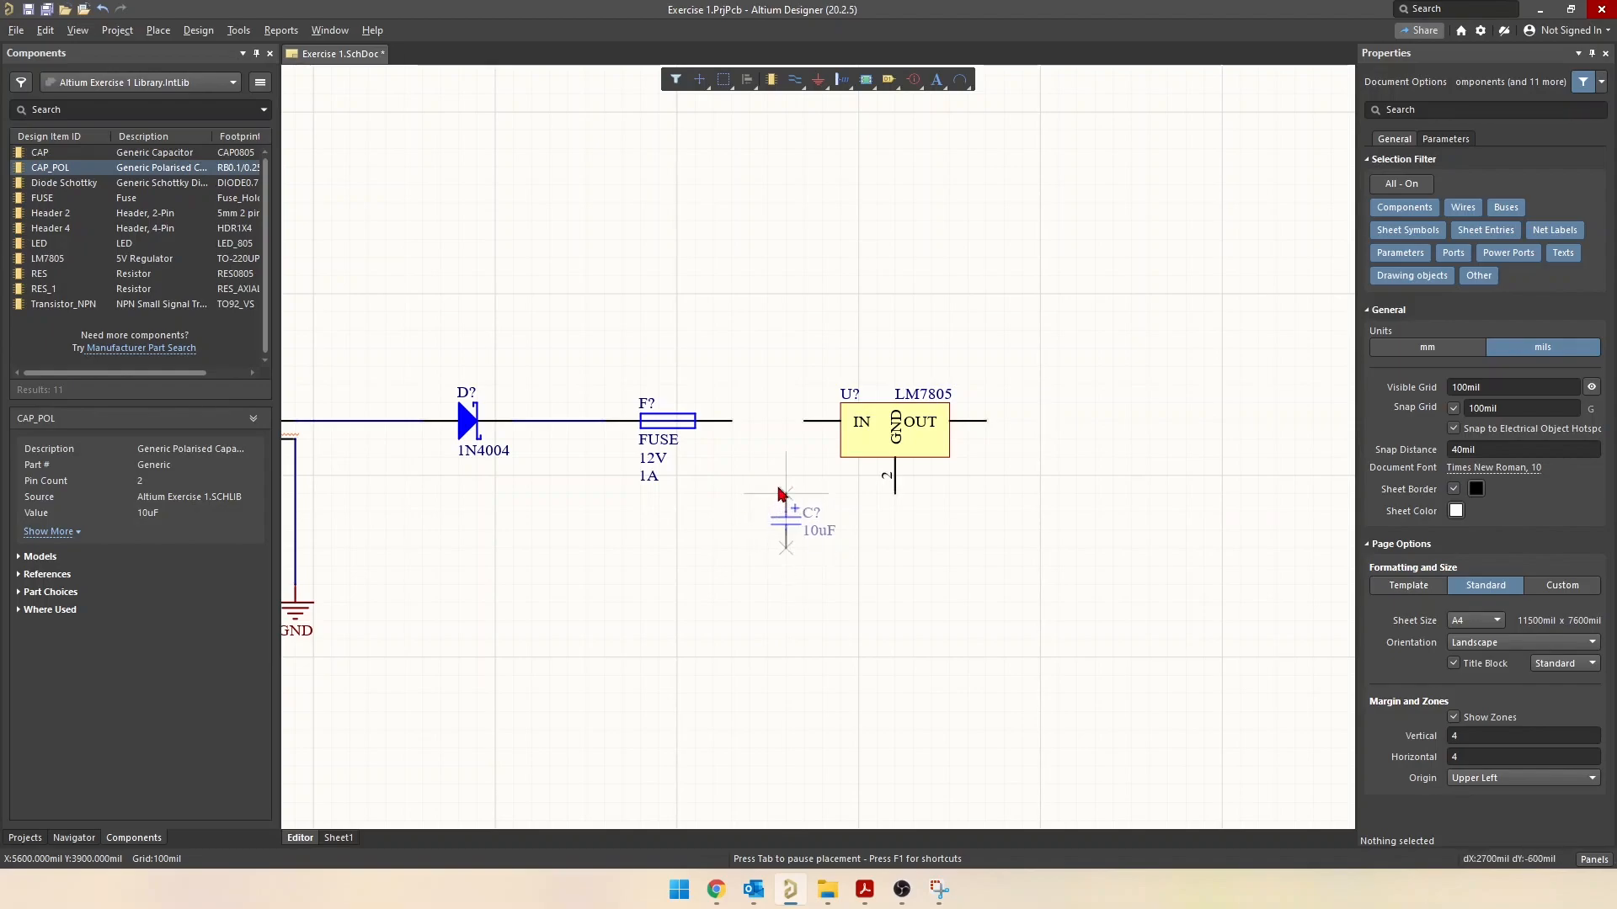
click(784, 495)
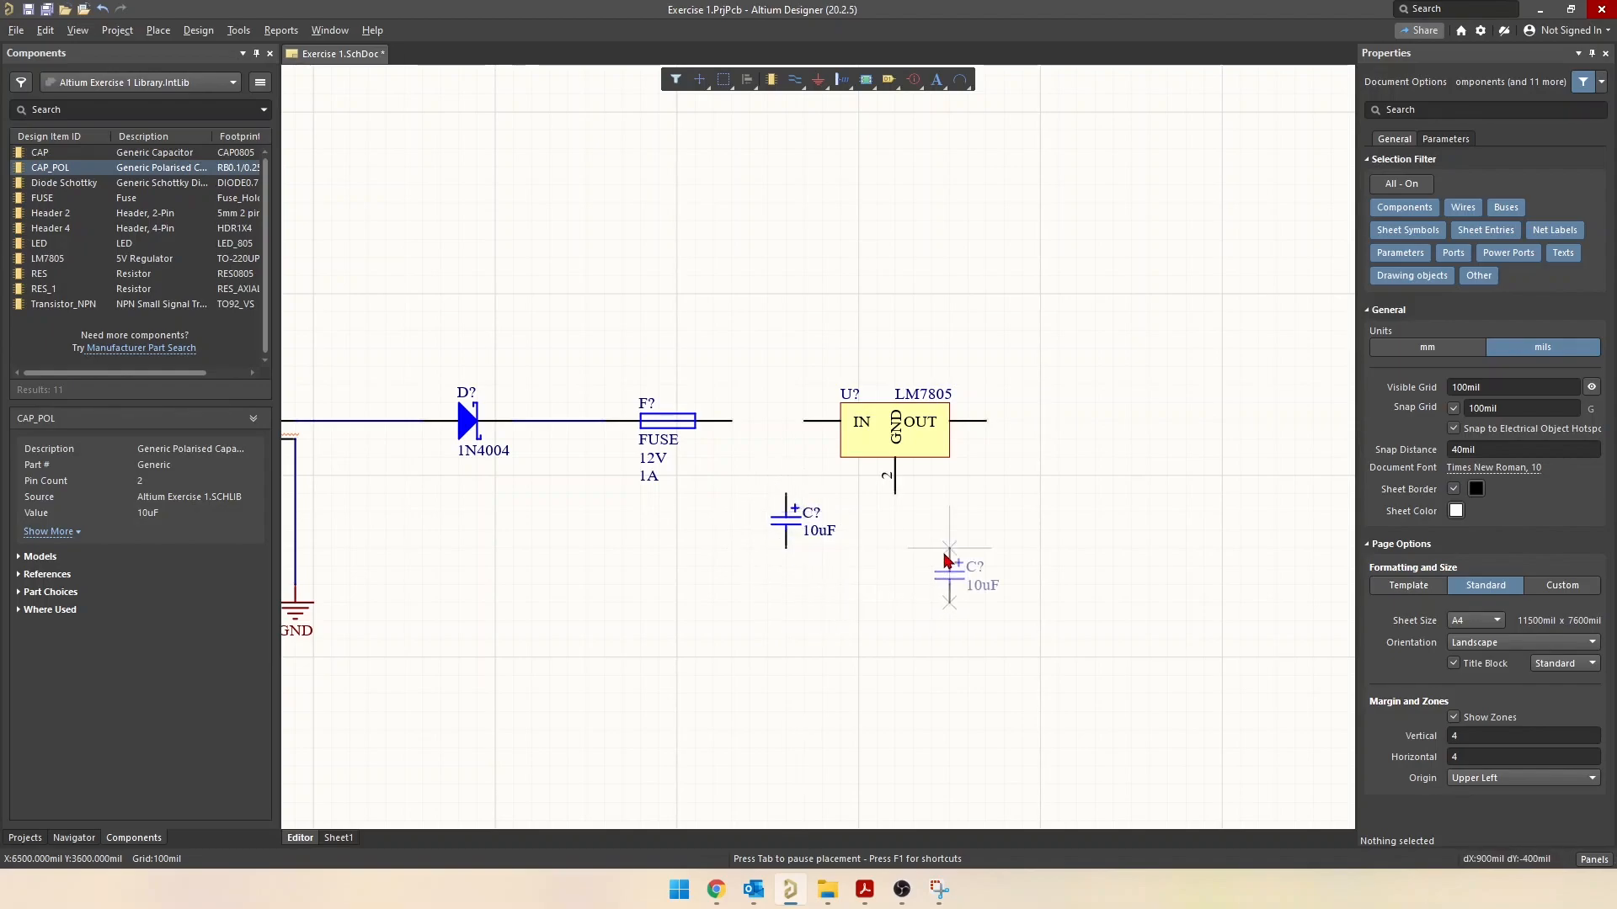
key(Escape)
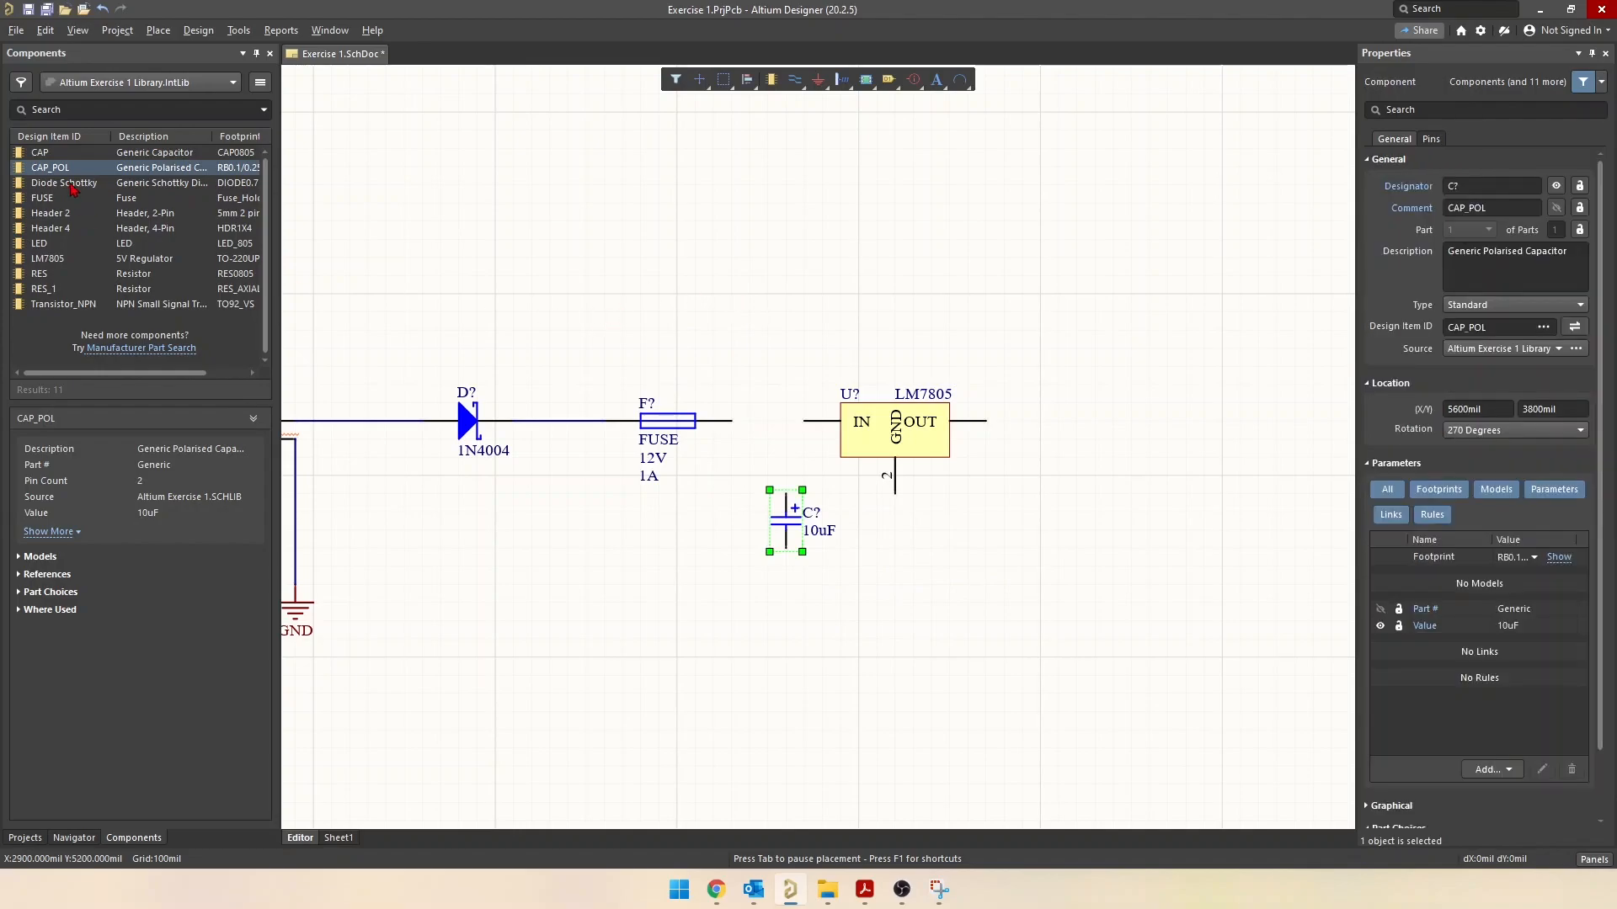
Place one 100nF CAP capacitor vertically below and beyond the regulator's OUT pin, level with the 10uF capacitor
double_click(40, 153)
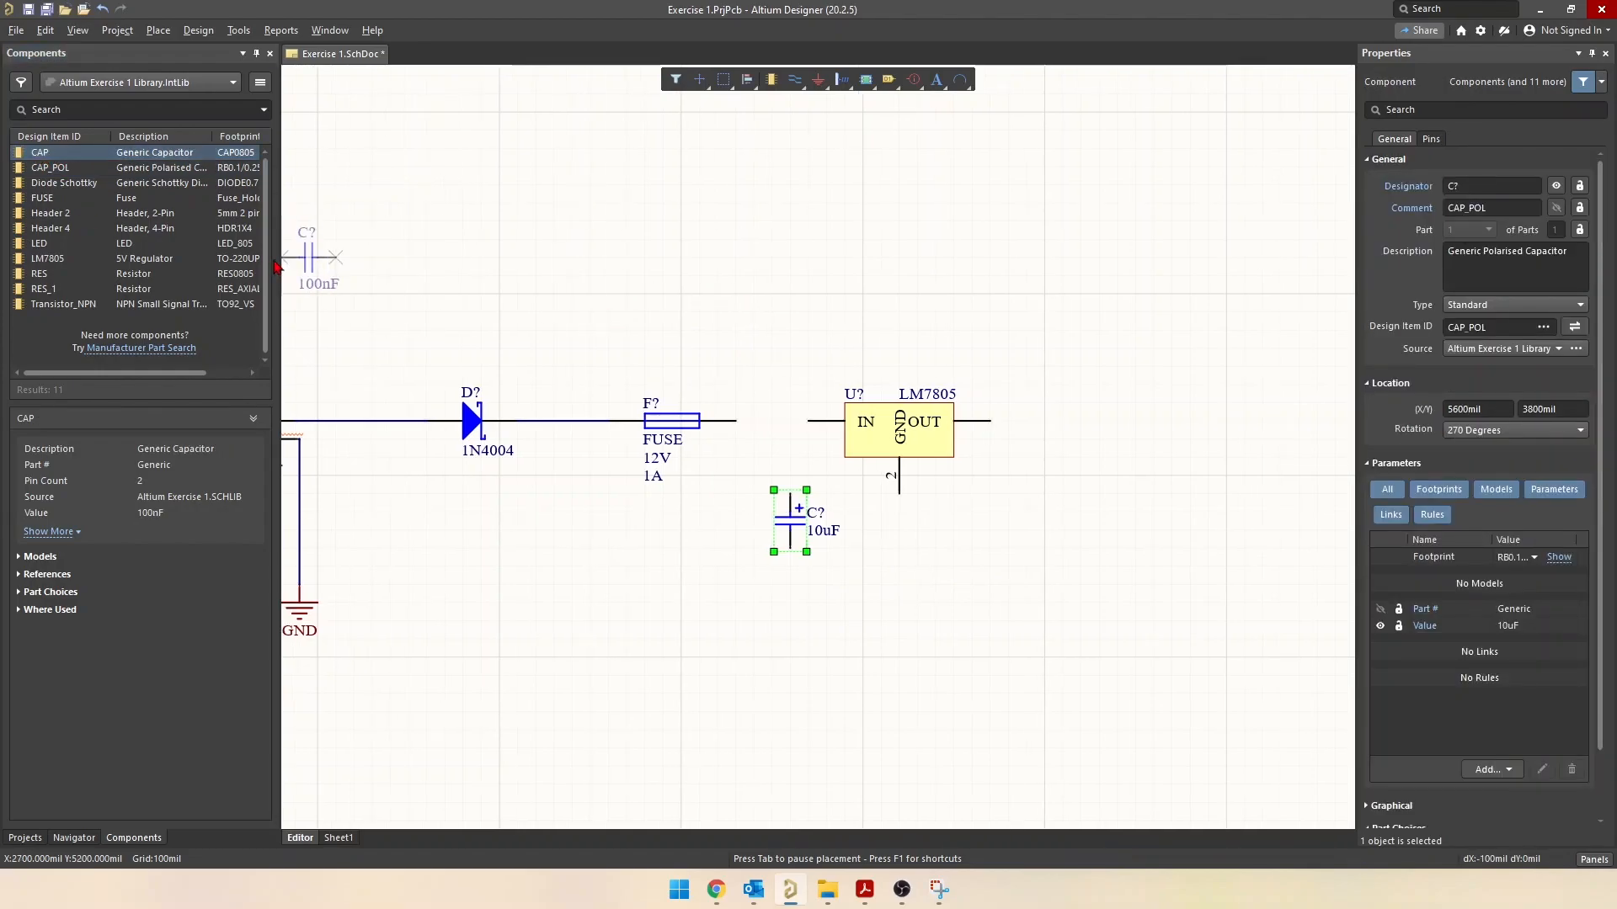
key(space)
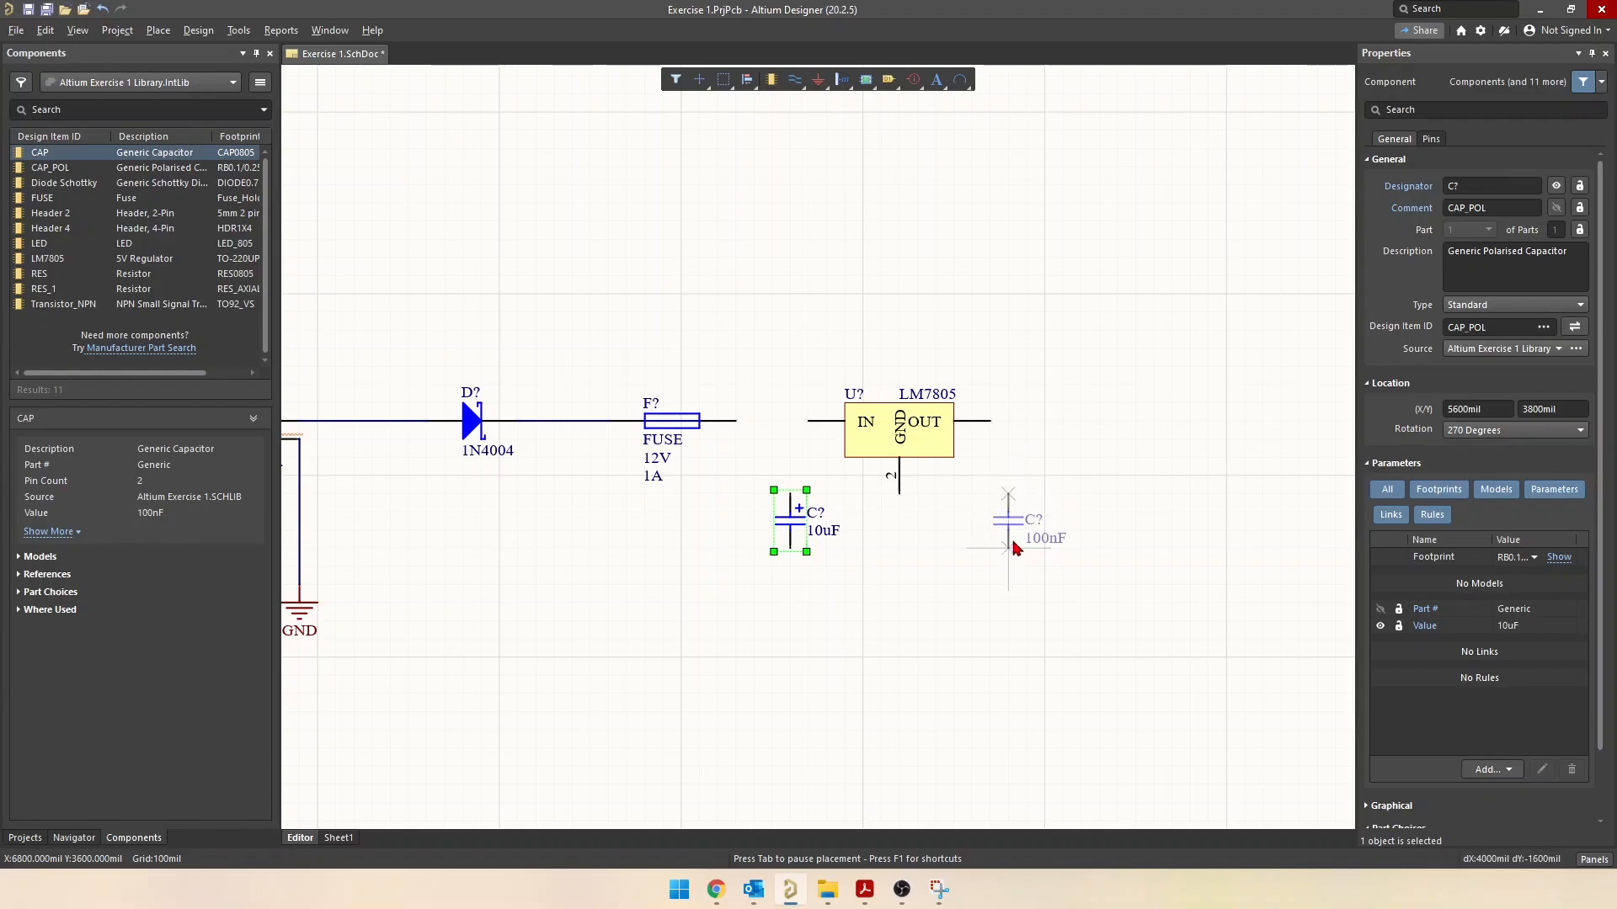
click(1023, 544)
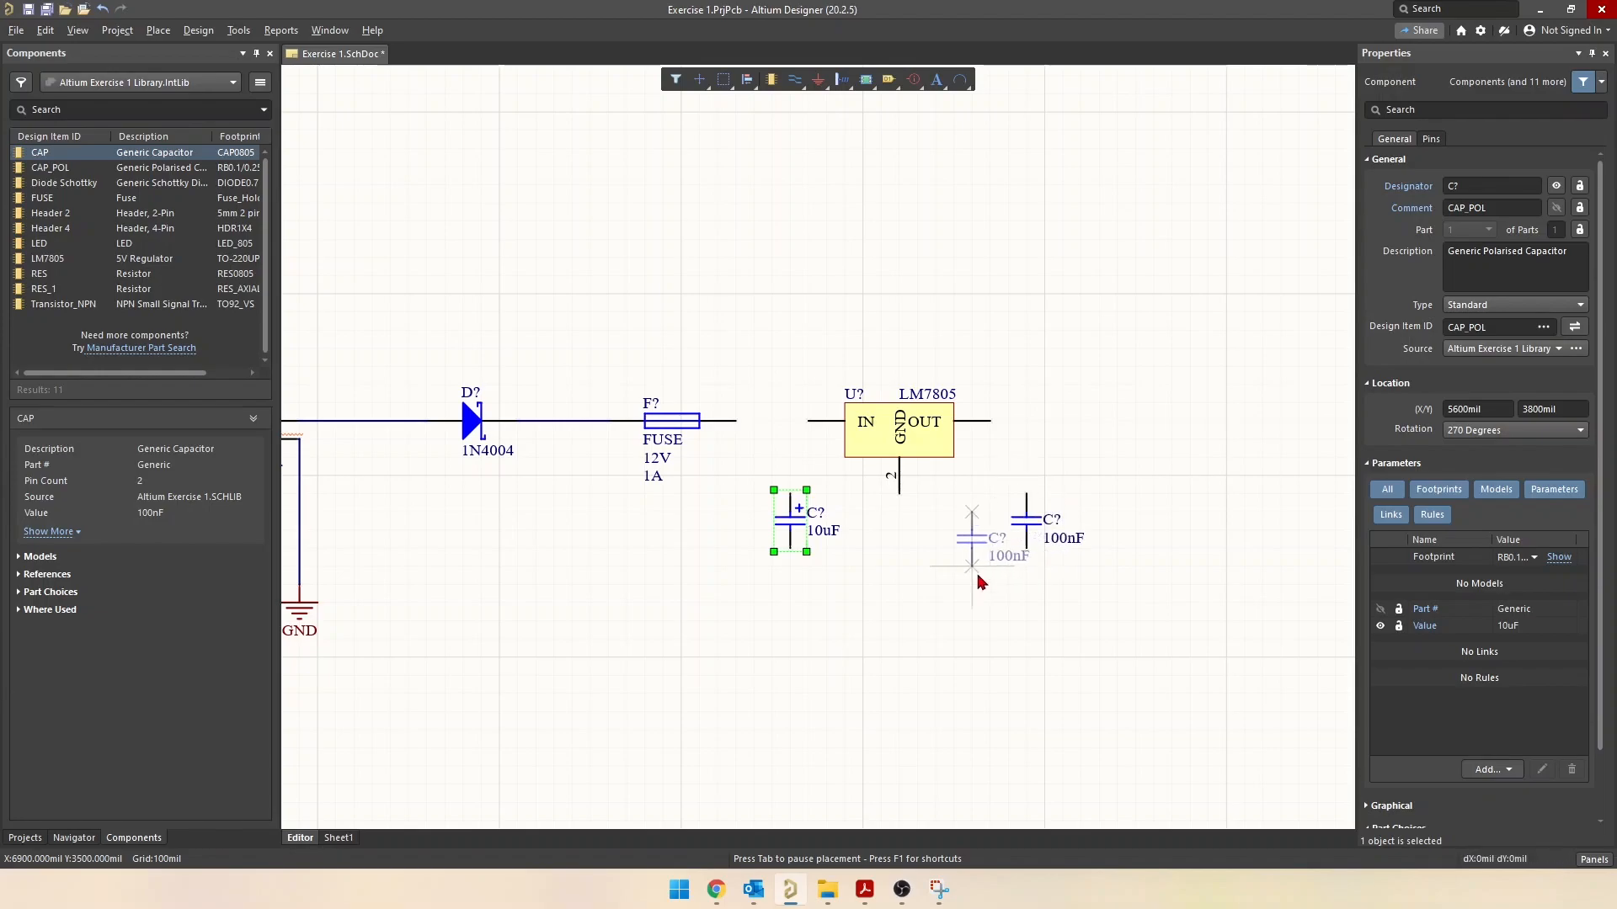
key(Escape)
click(811, 624)
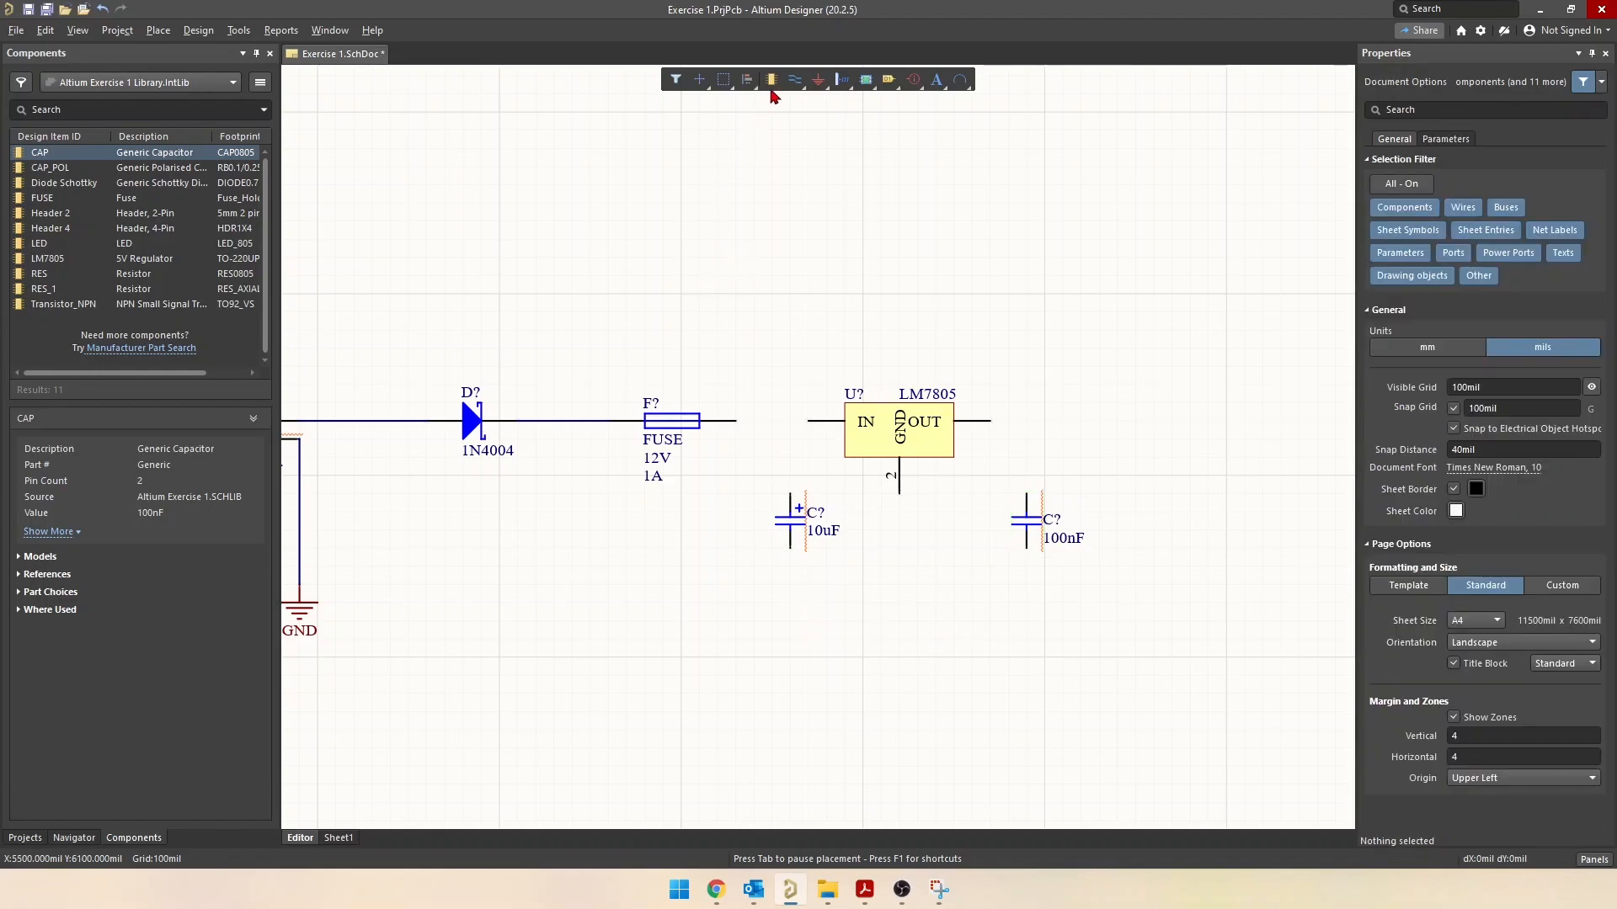
Wire the free pin of the fuse straight to the IN pin of the LM7805 regulator
click(794, 79)
click(738, 421)
click(844, 420)
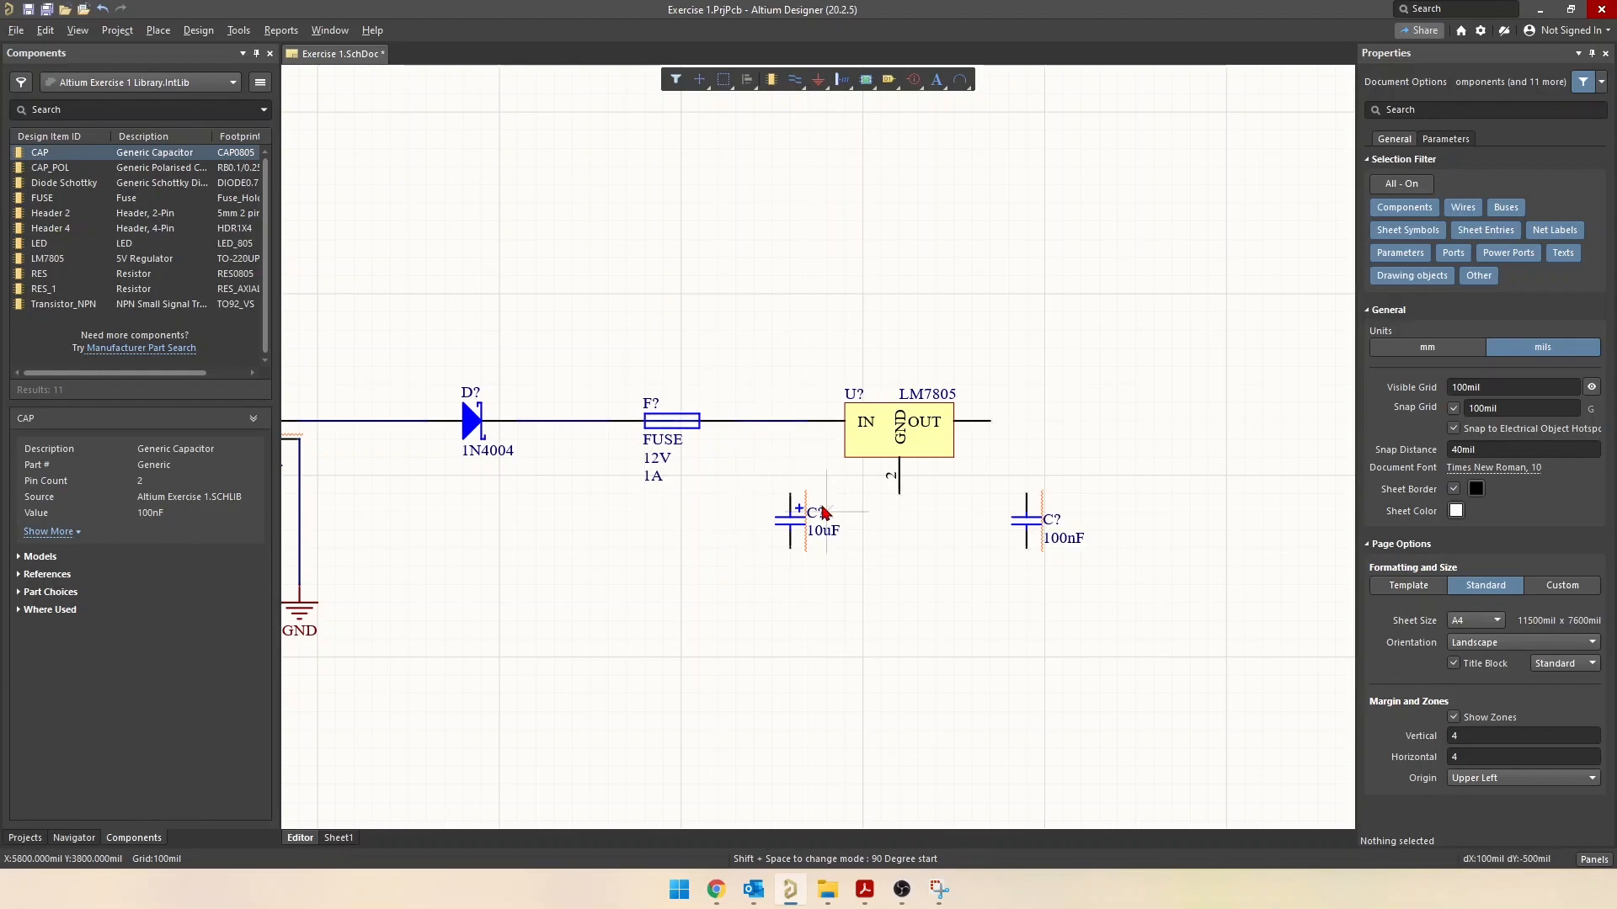
Wire the plus pin of the 10uF capacitor straight up to join the wire between the fuse and the regulator's IN pin
click(790, 492)
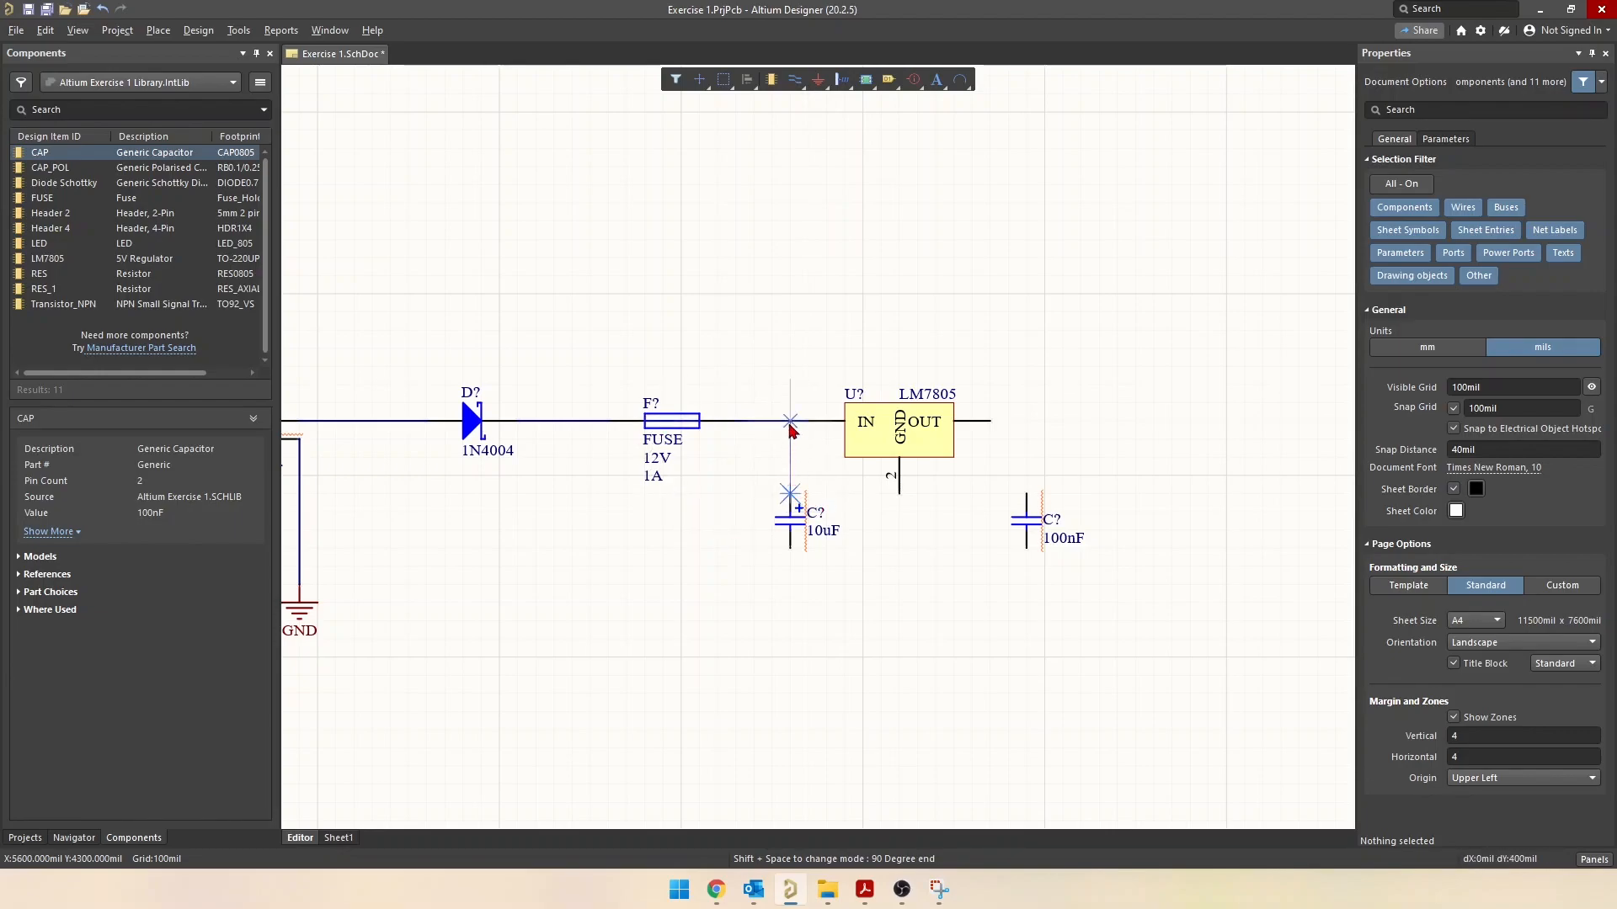
key(Page_Up)
key(Page_Up)
key(Page_Up)
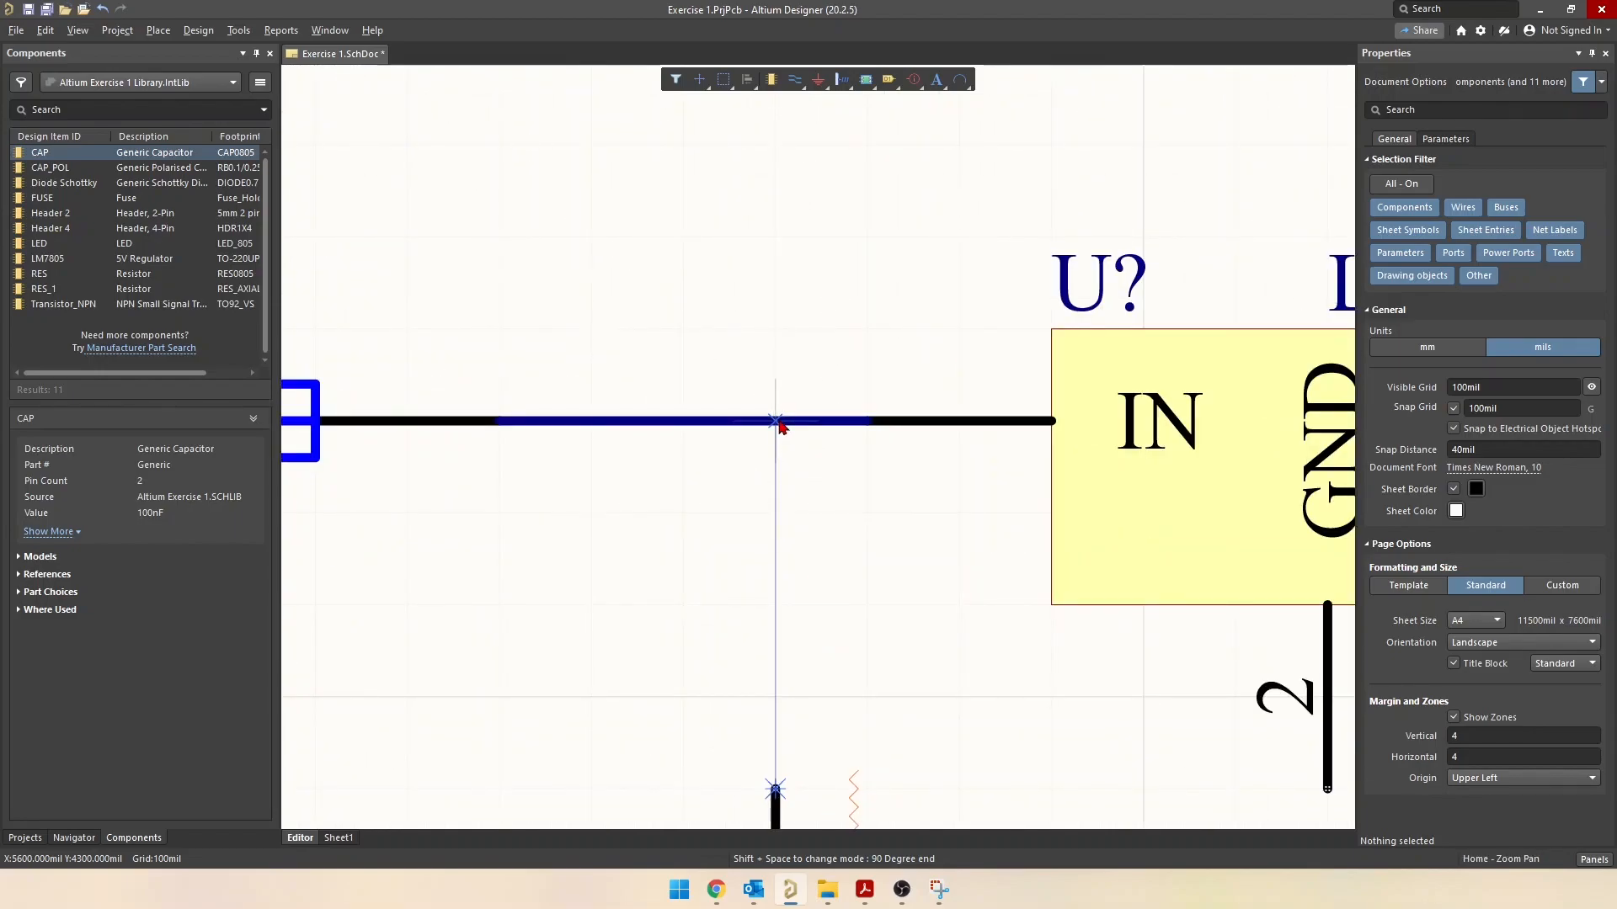
click(776, 423)
right_click(874, 523)
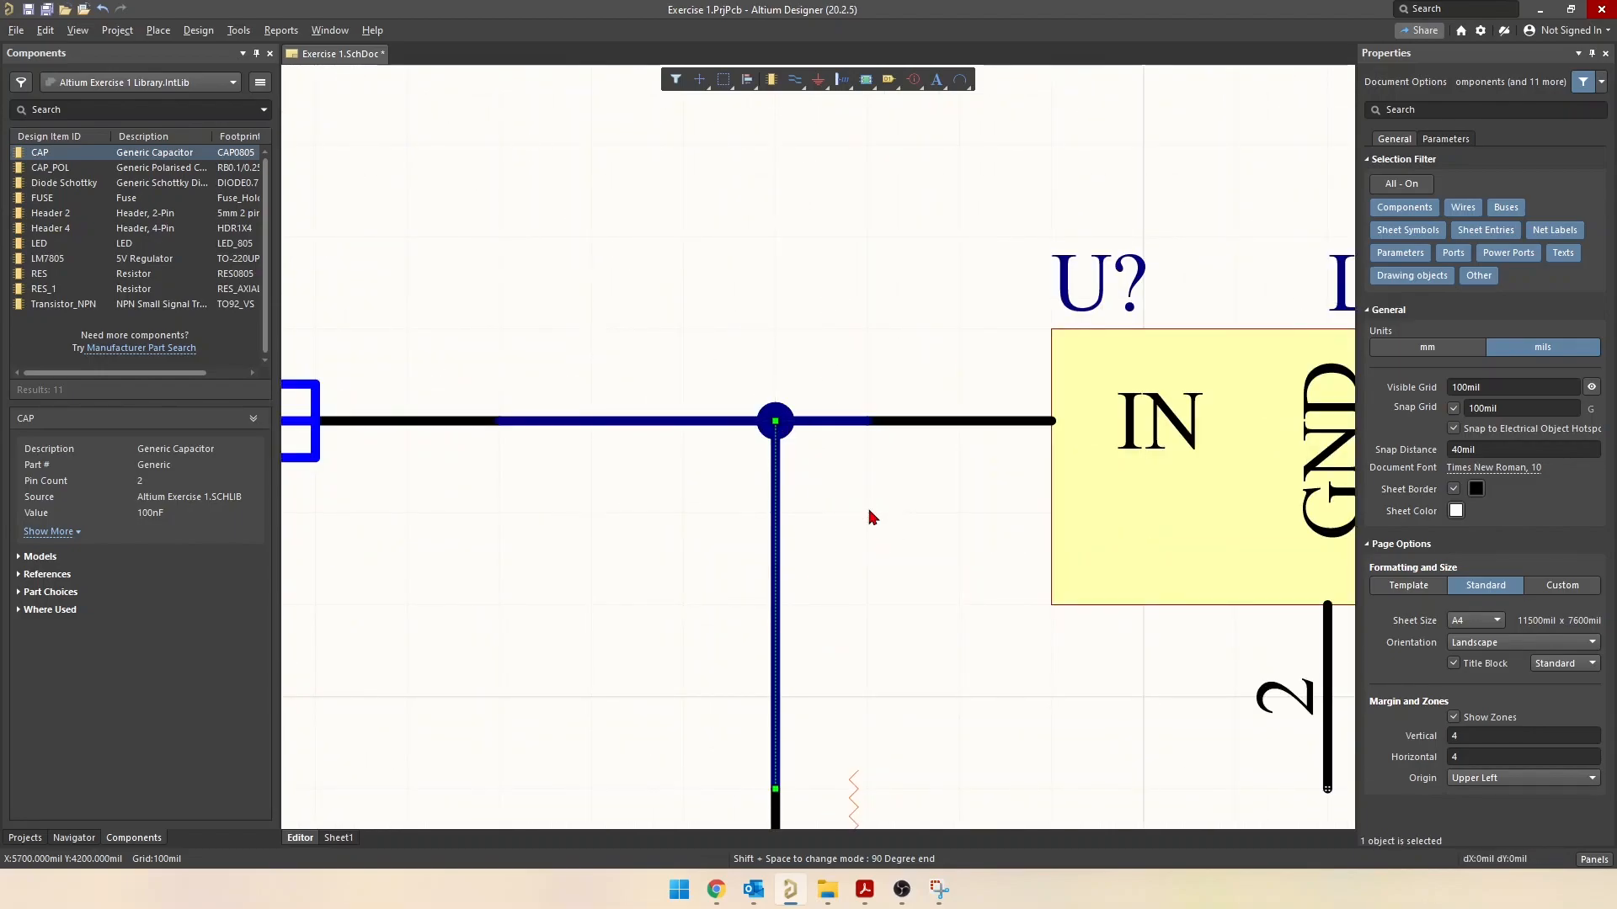
Examine up close the junction above the 10uF capacitor and where the wire meets the regulator's IN pin
click(634, 540)
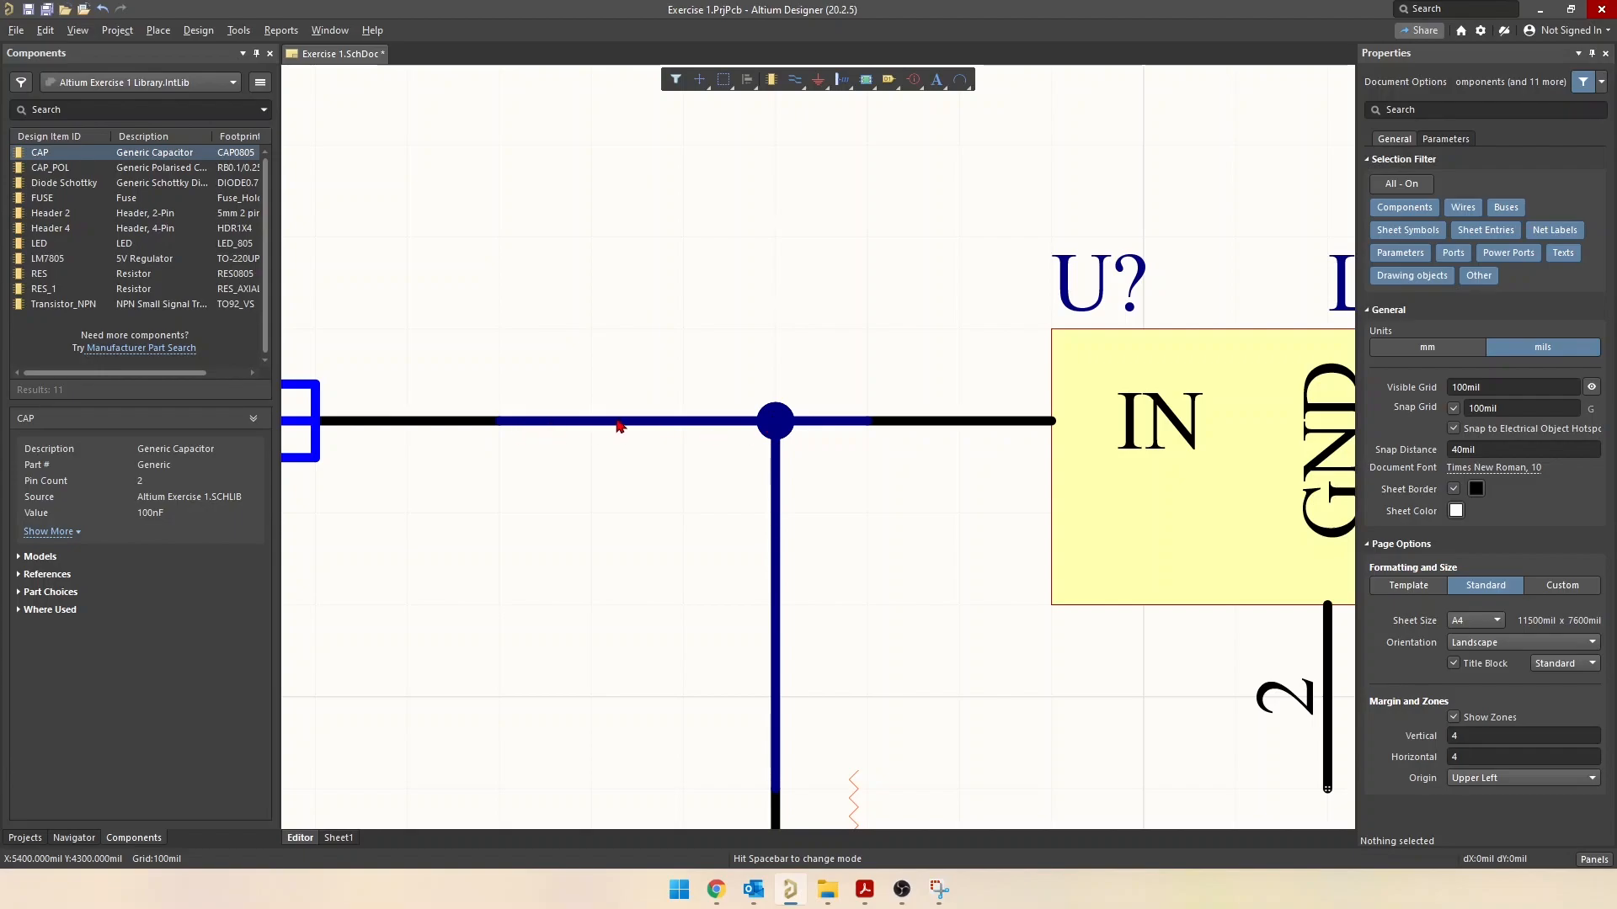
click(667, 424)
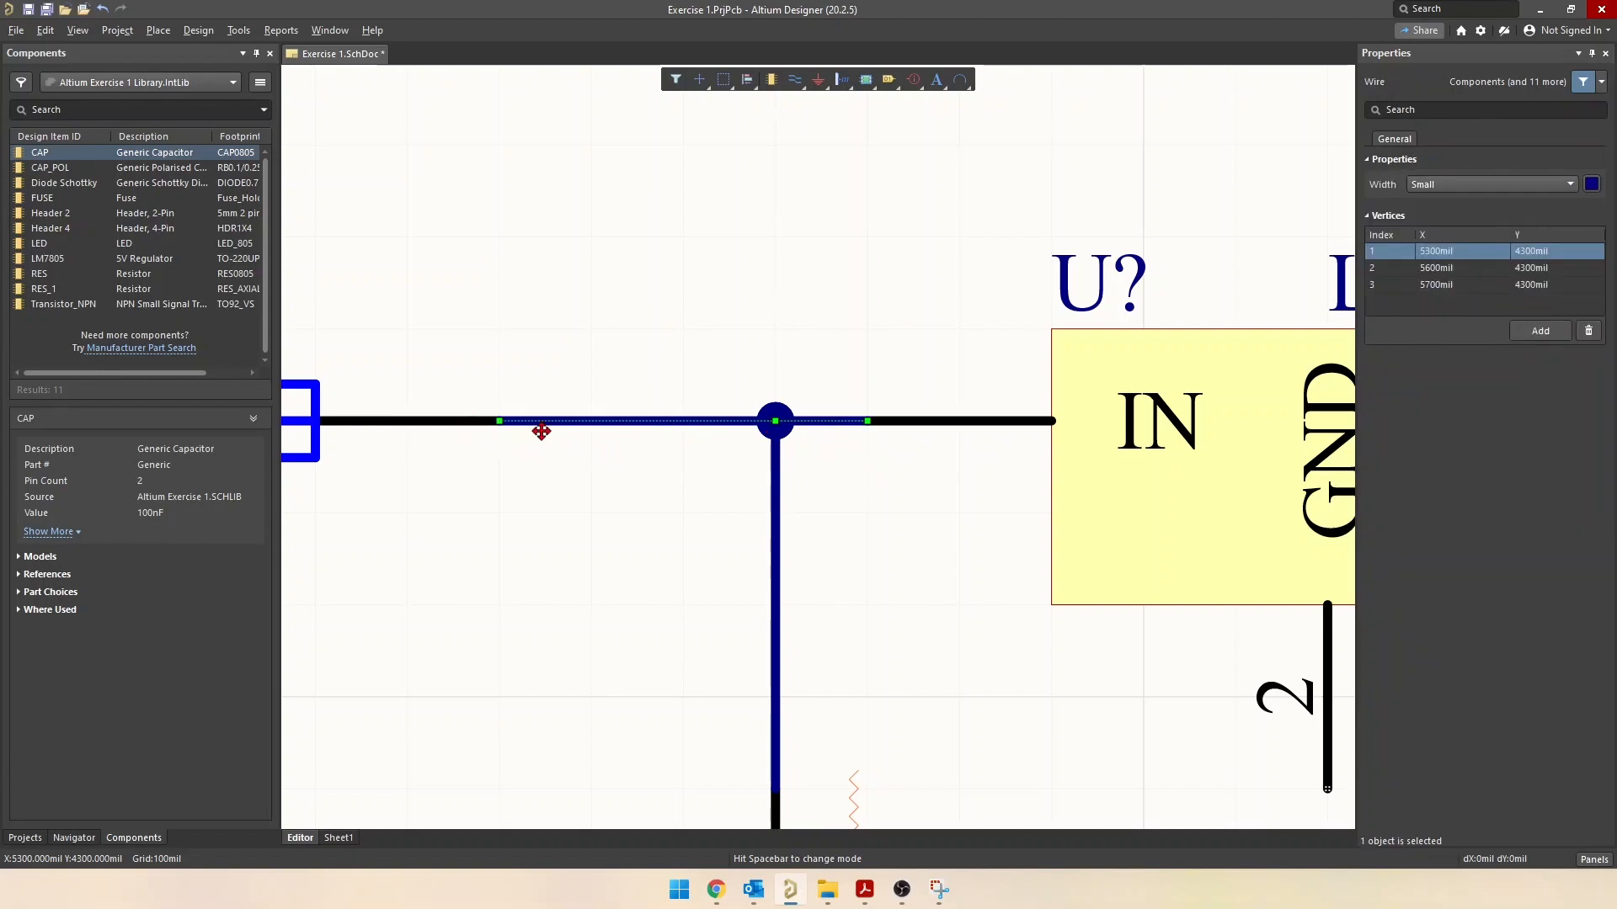
click(859, 480)
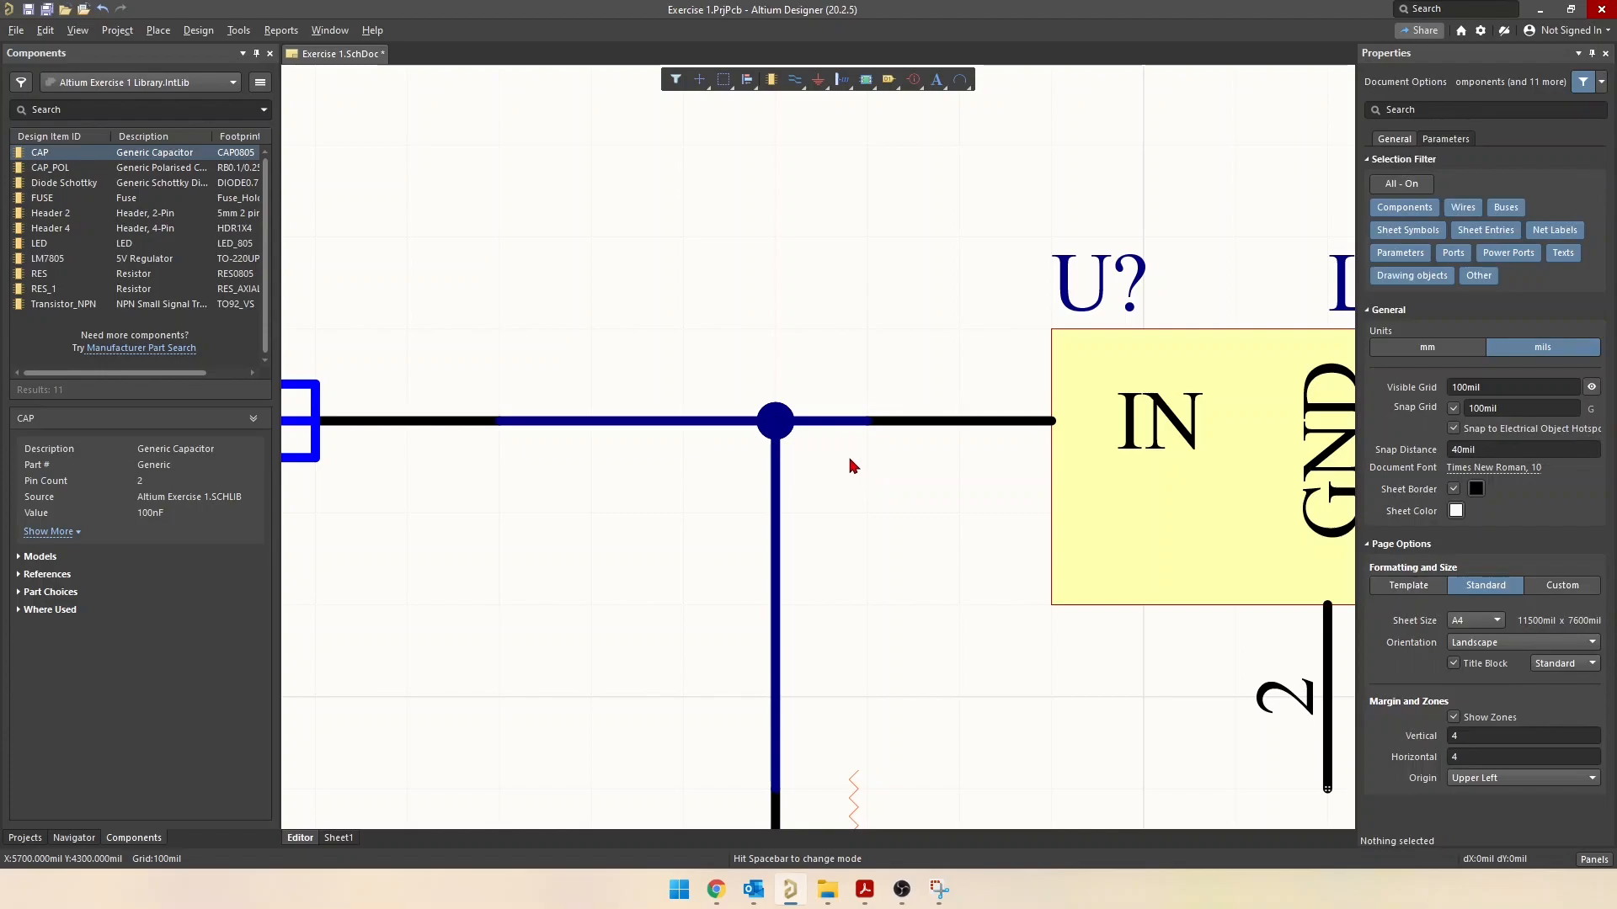
ctrl+scroll(807, 558, up, 5)
ctrl+scroll(807, 559, up, 3)
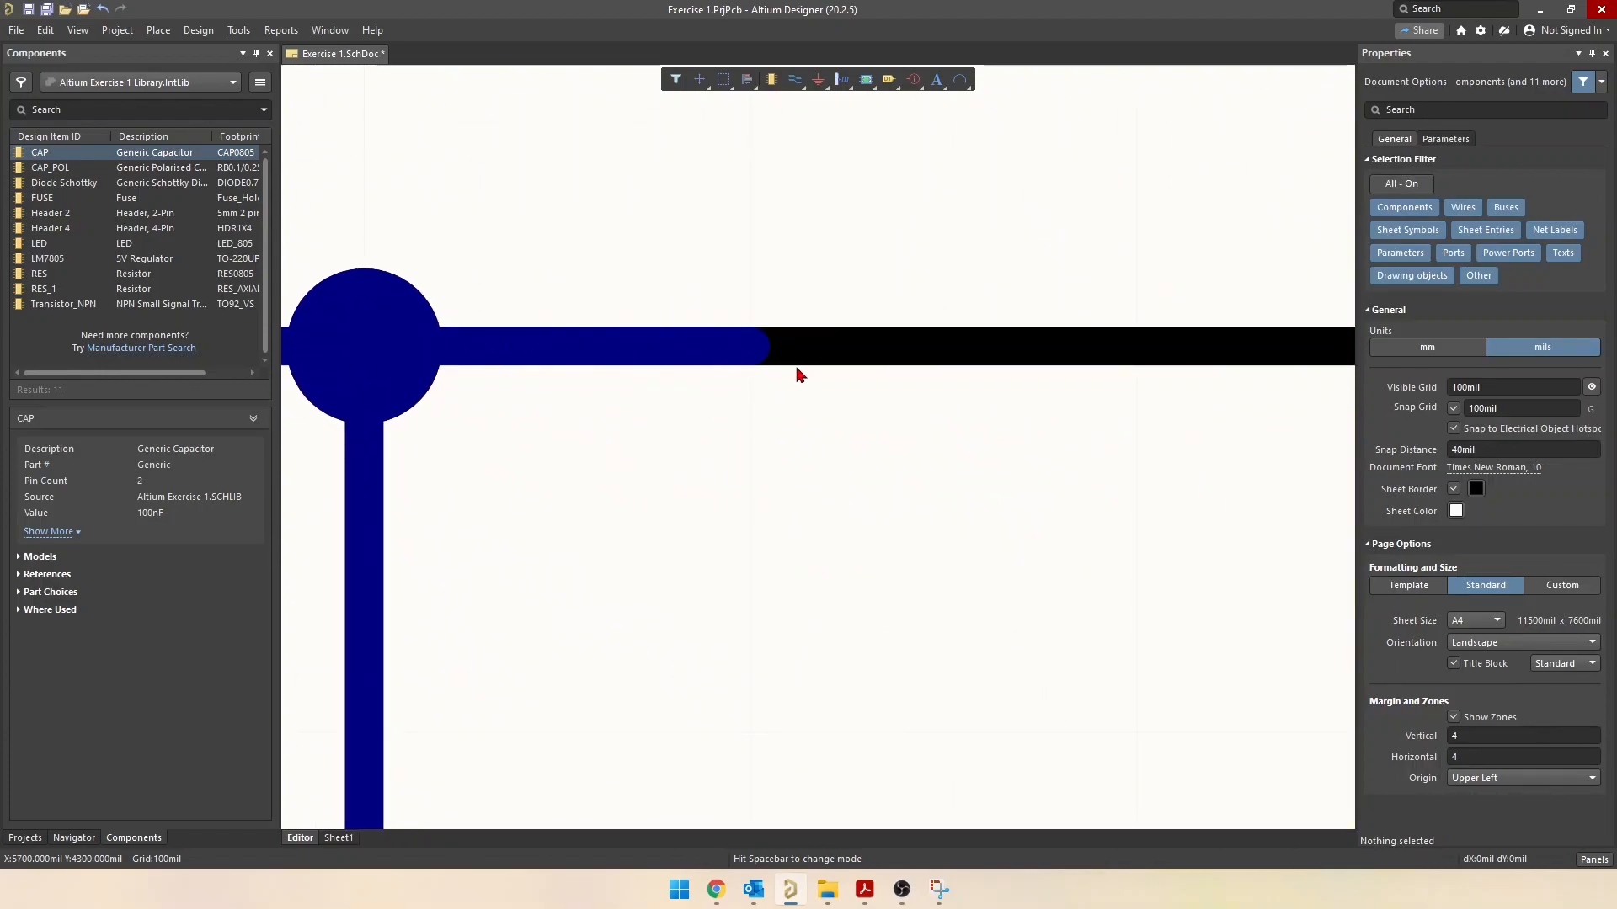
click(520, 360)
ctrl+scroll(599, 517, down, 4)
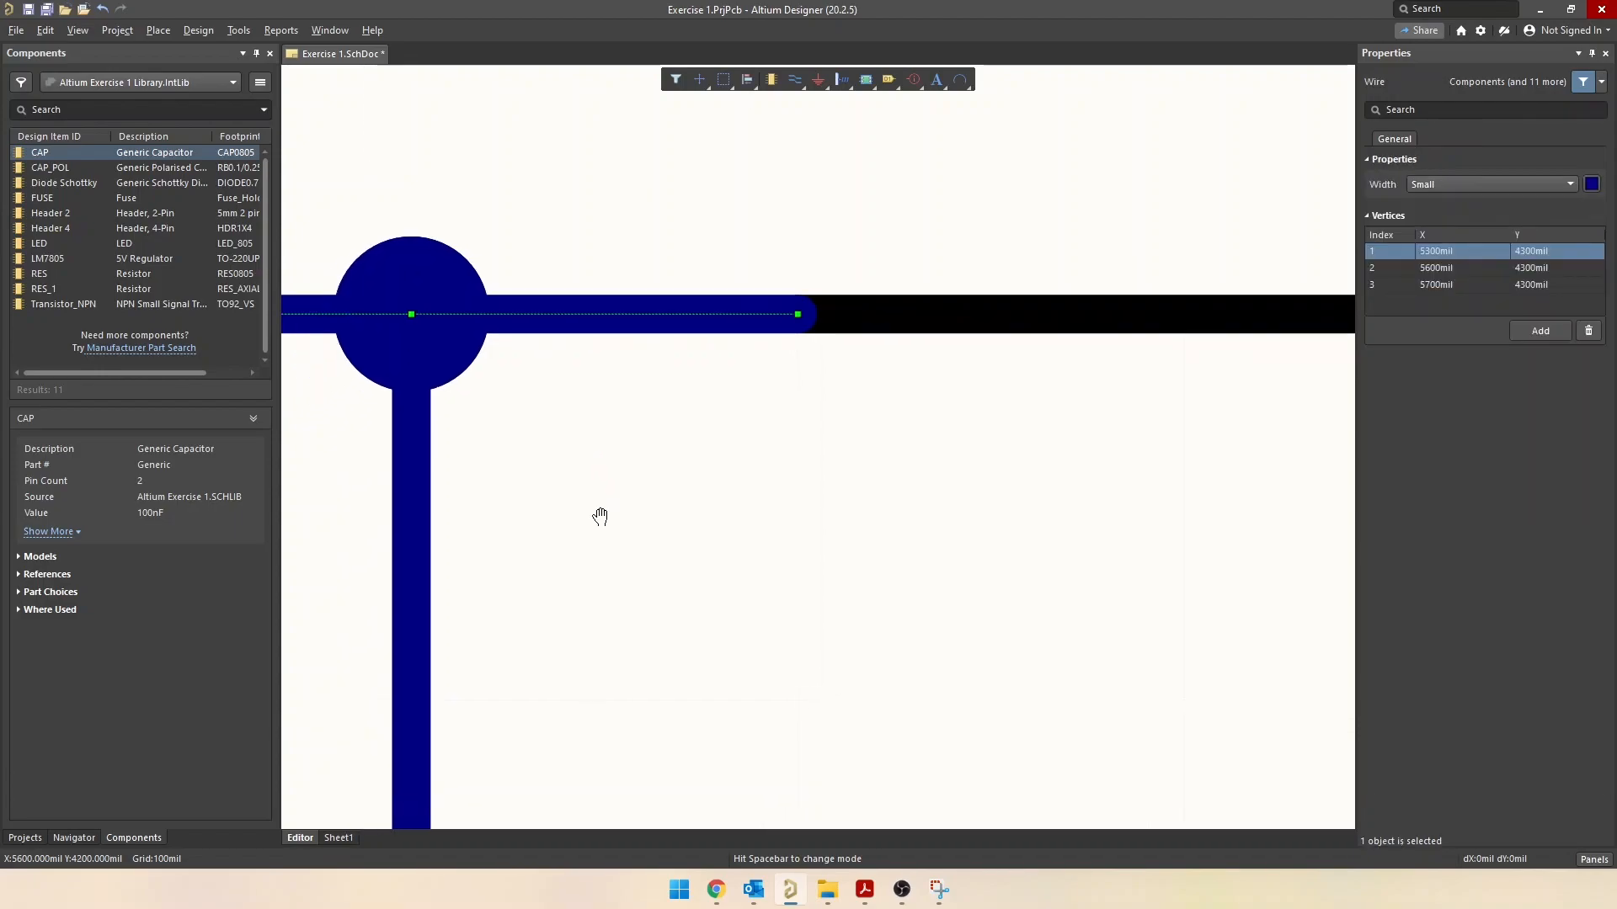
Draw a wire from the corner above the 10uF capacitor that runs 100 mil past the end of the regulator's IN pin
drag(714, 435, 652, 440)
click(661, 516)
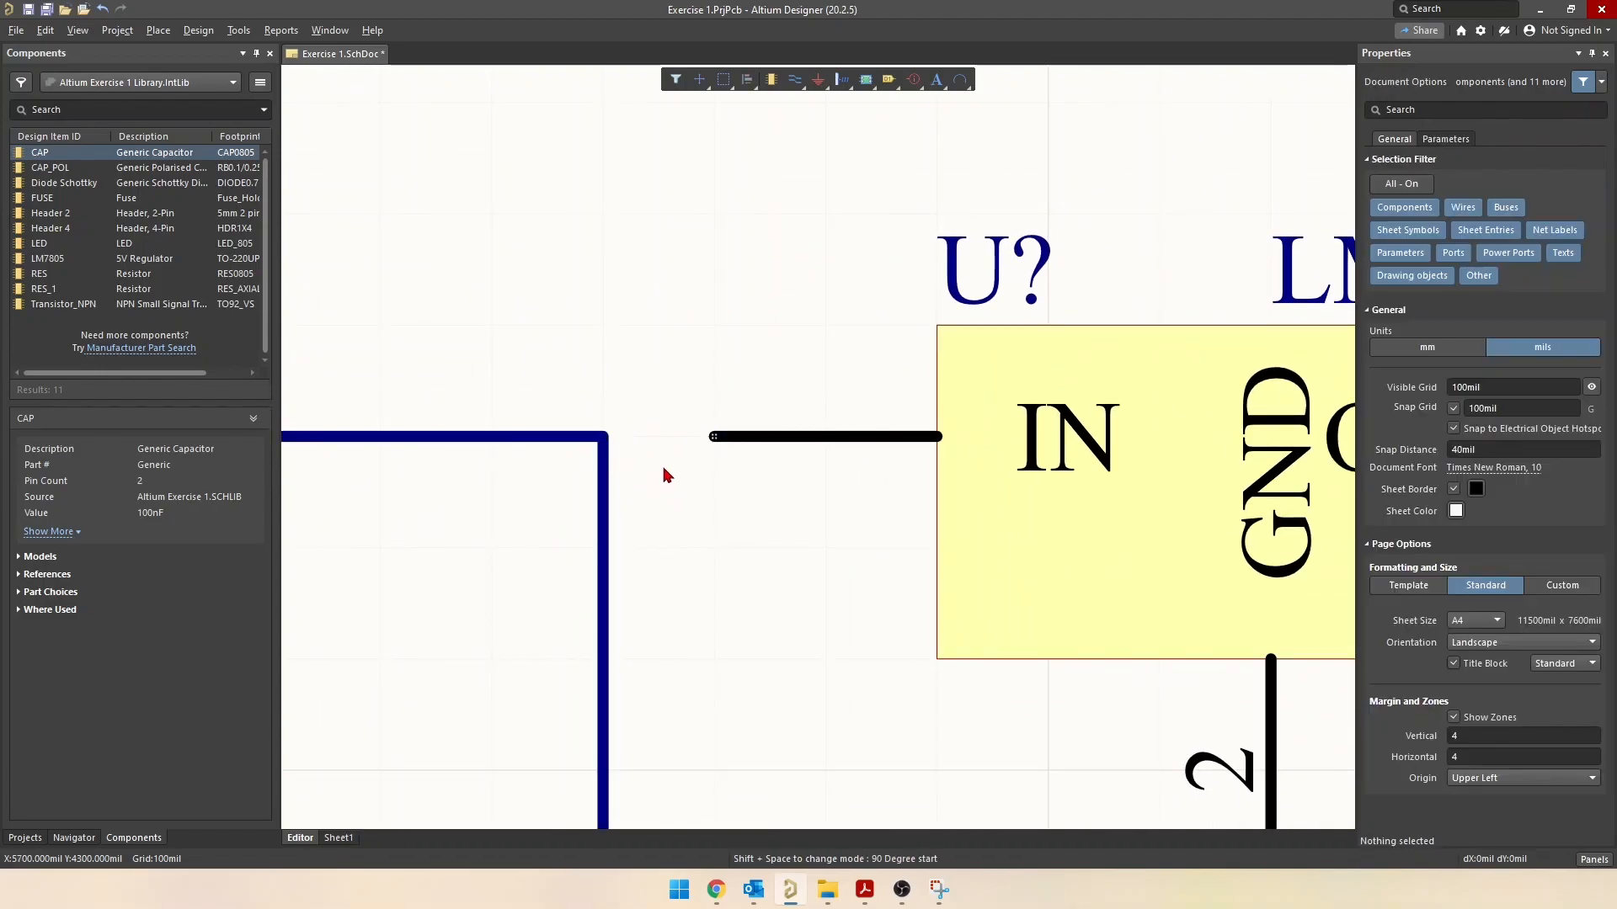
click(603, 437)
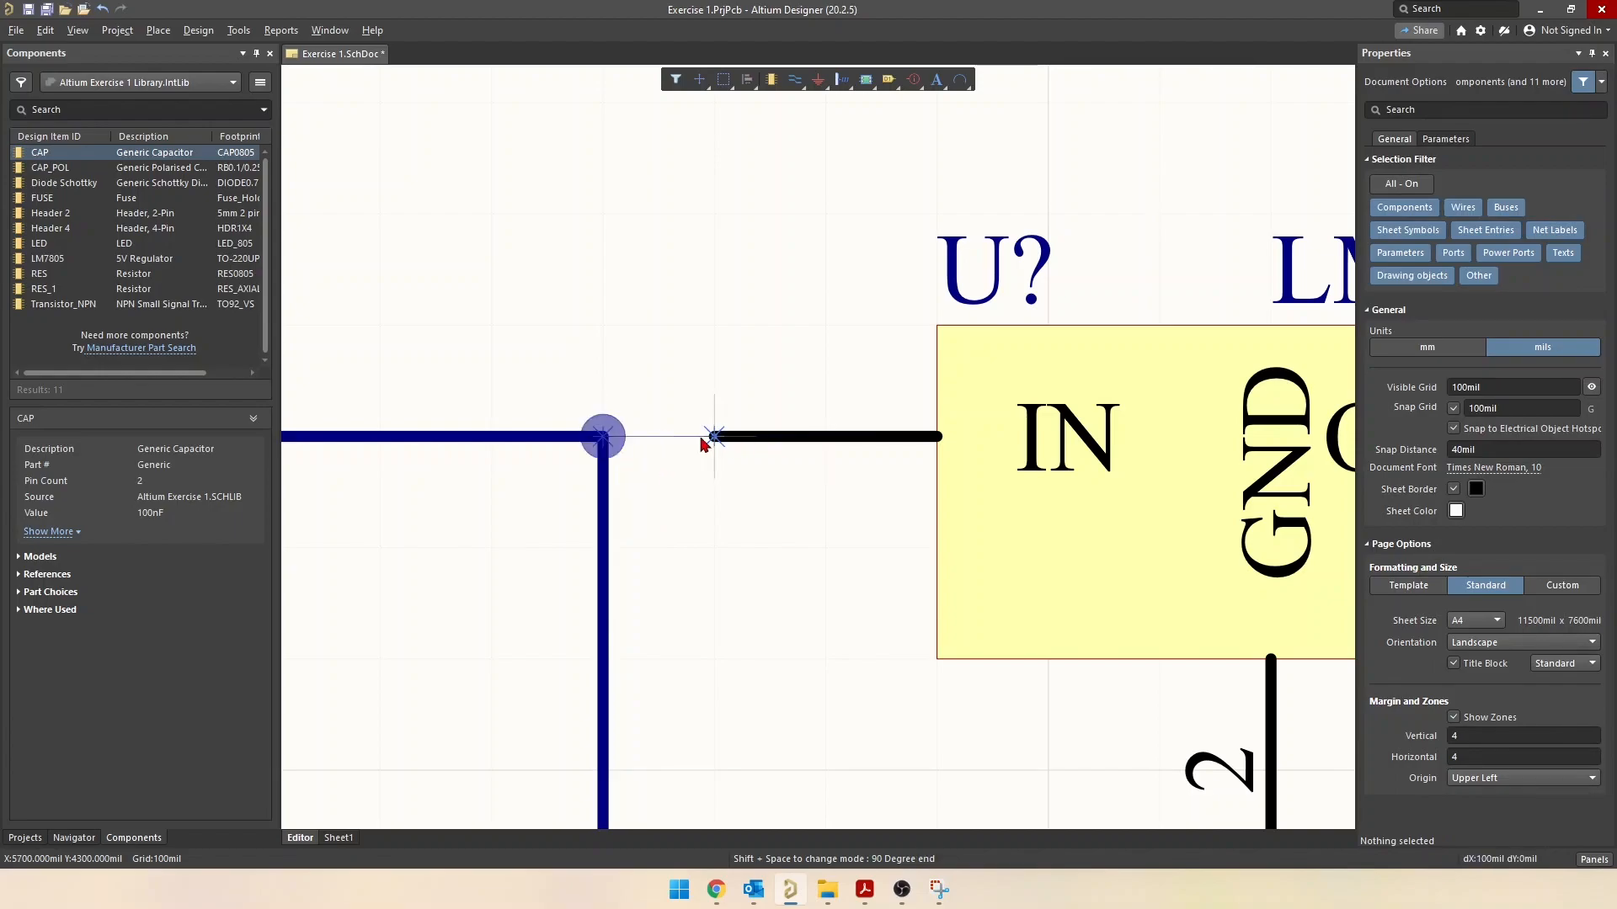
click(825, 436)
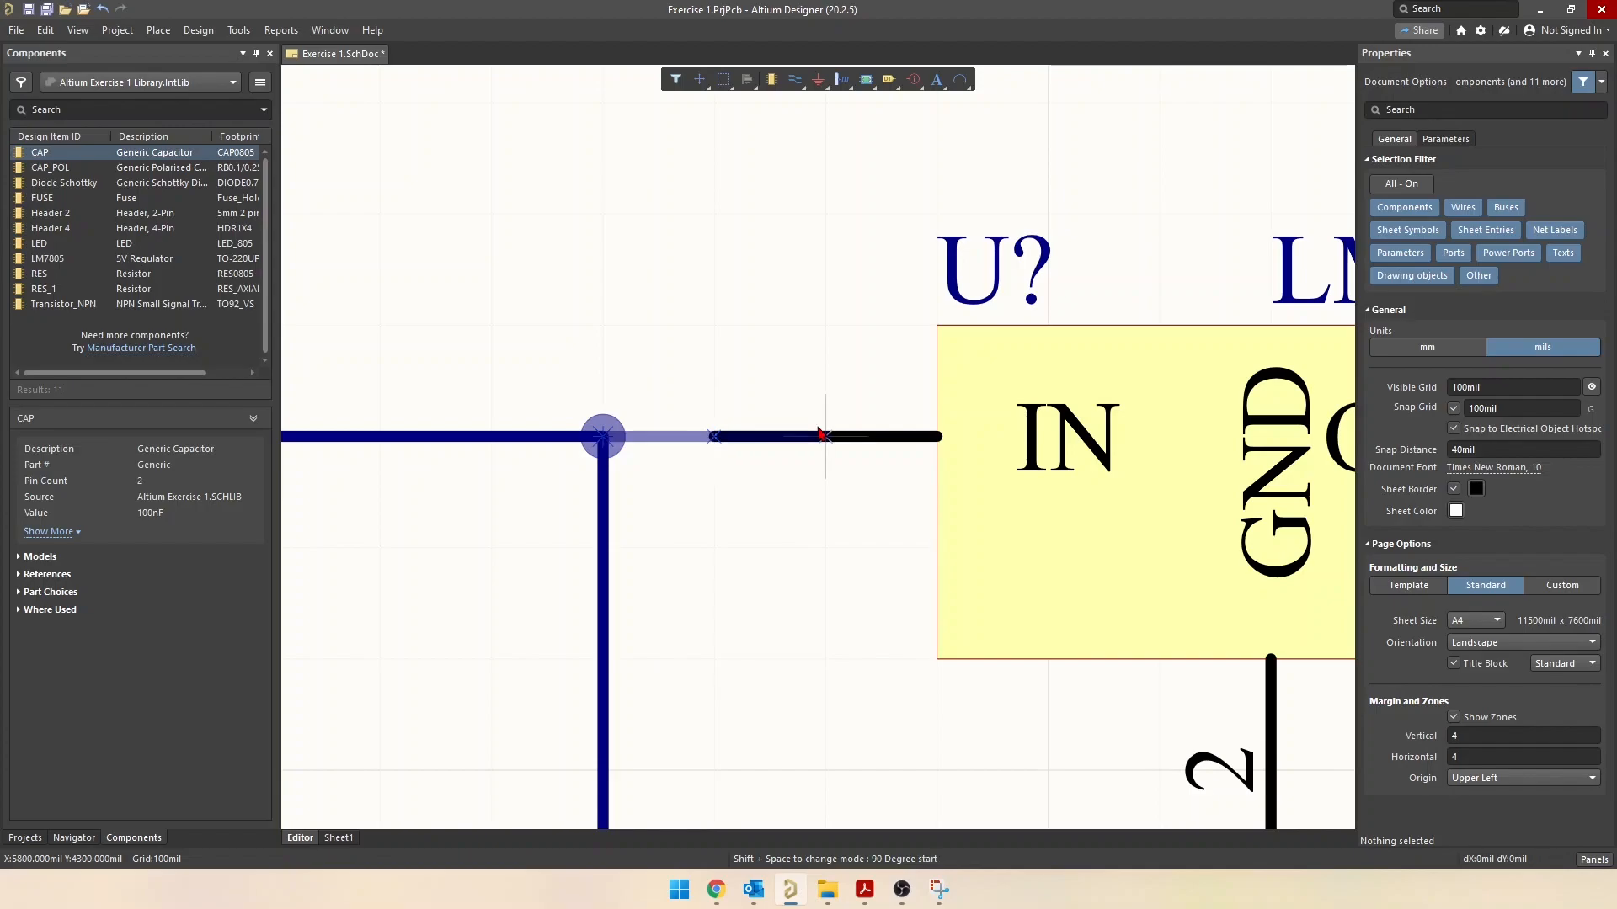
right_click(828, 445)
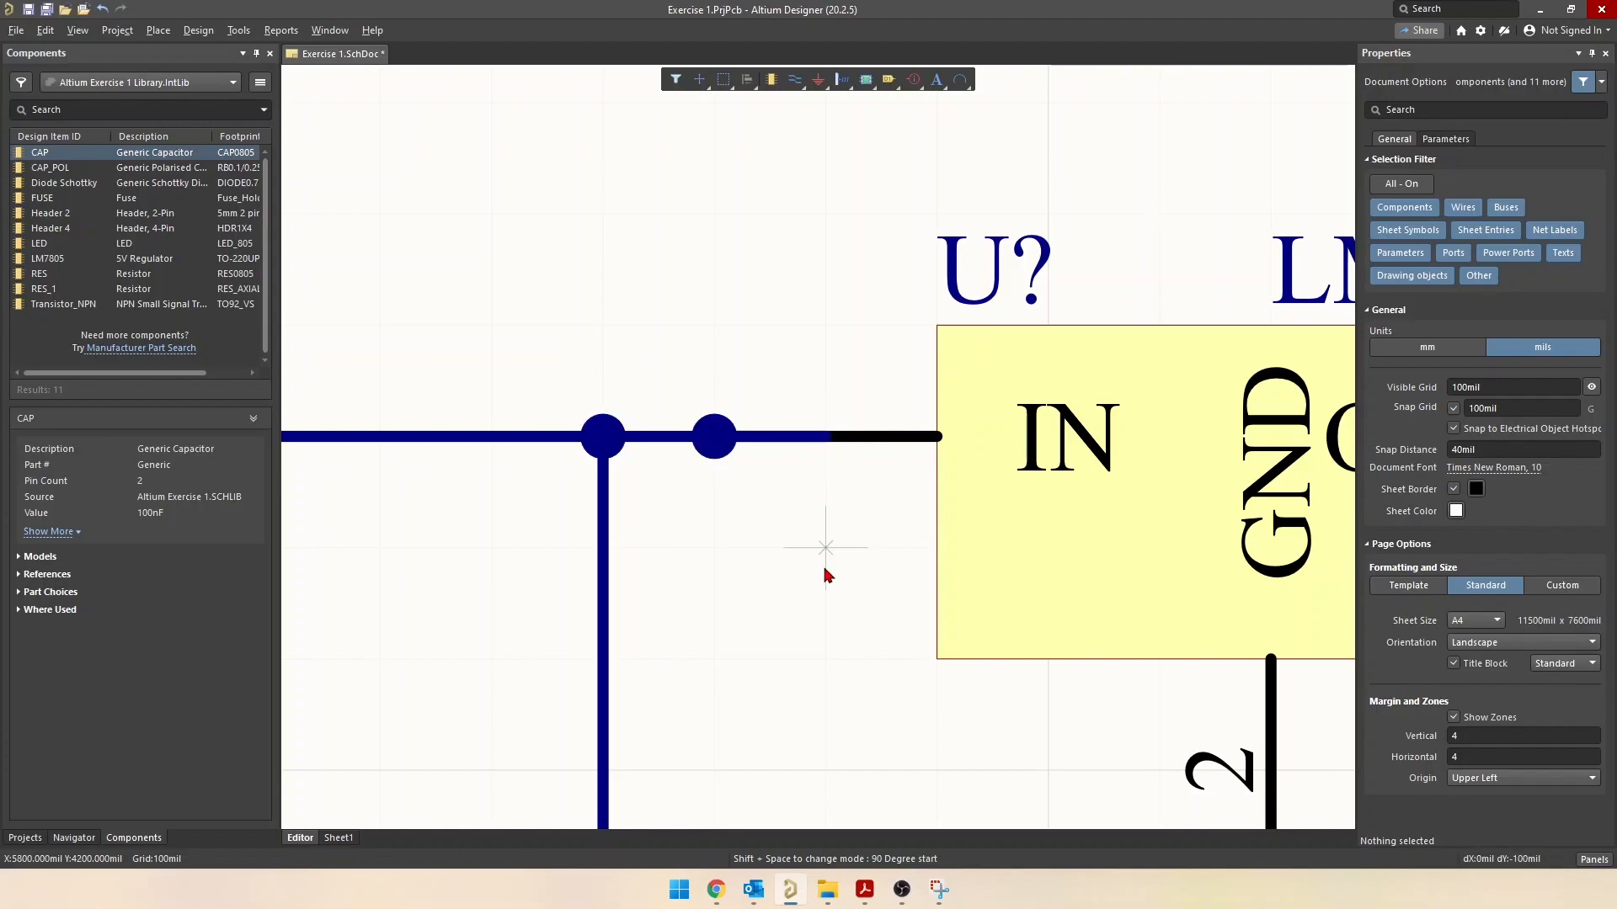
right_click(779, 596)
click(752, 467)
click(697, 318)
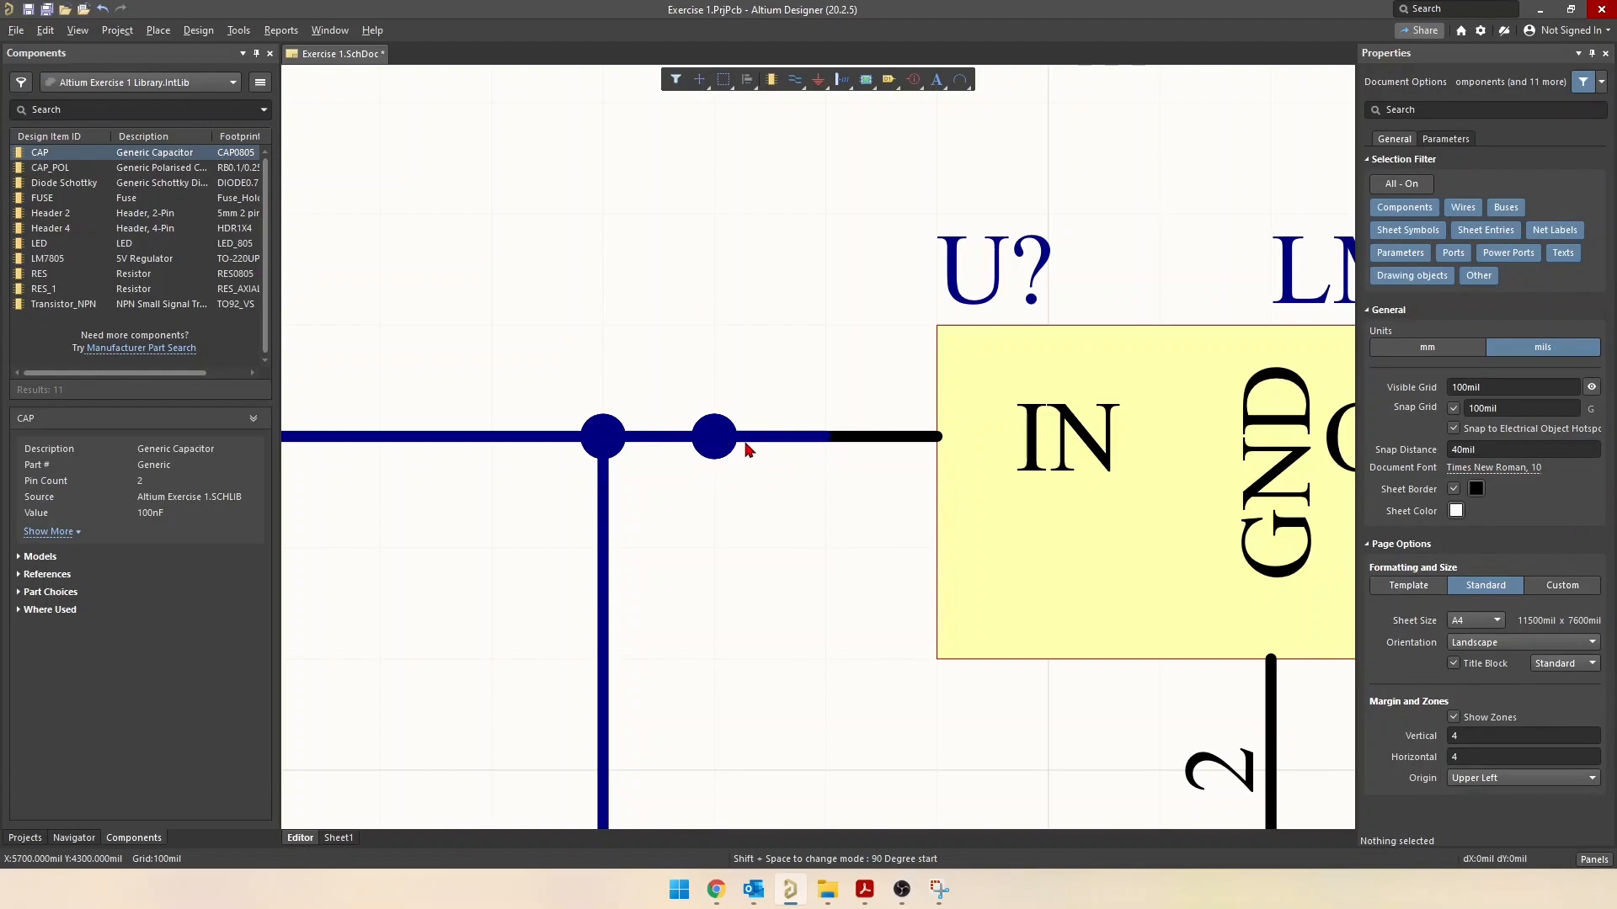
Delete the wire that overlaps the regulator's IN pin
ctrl+scroll(695, 538, down, 2)
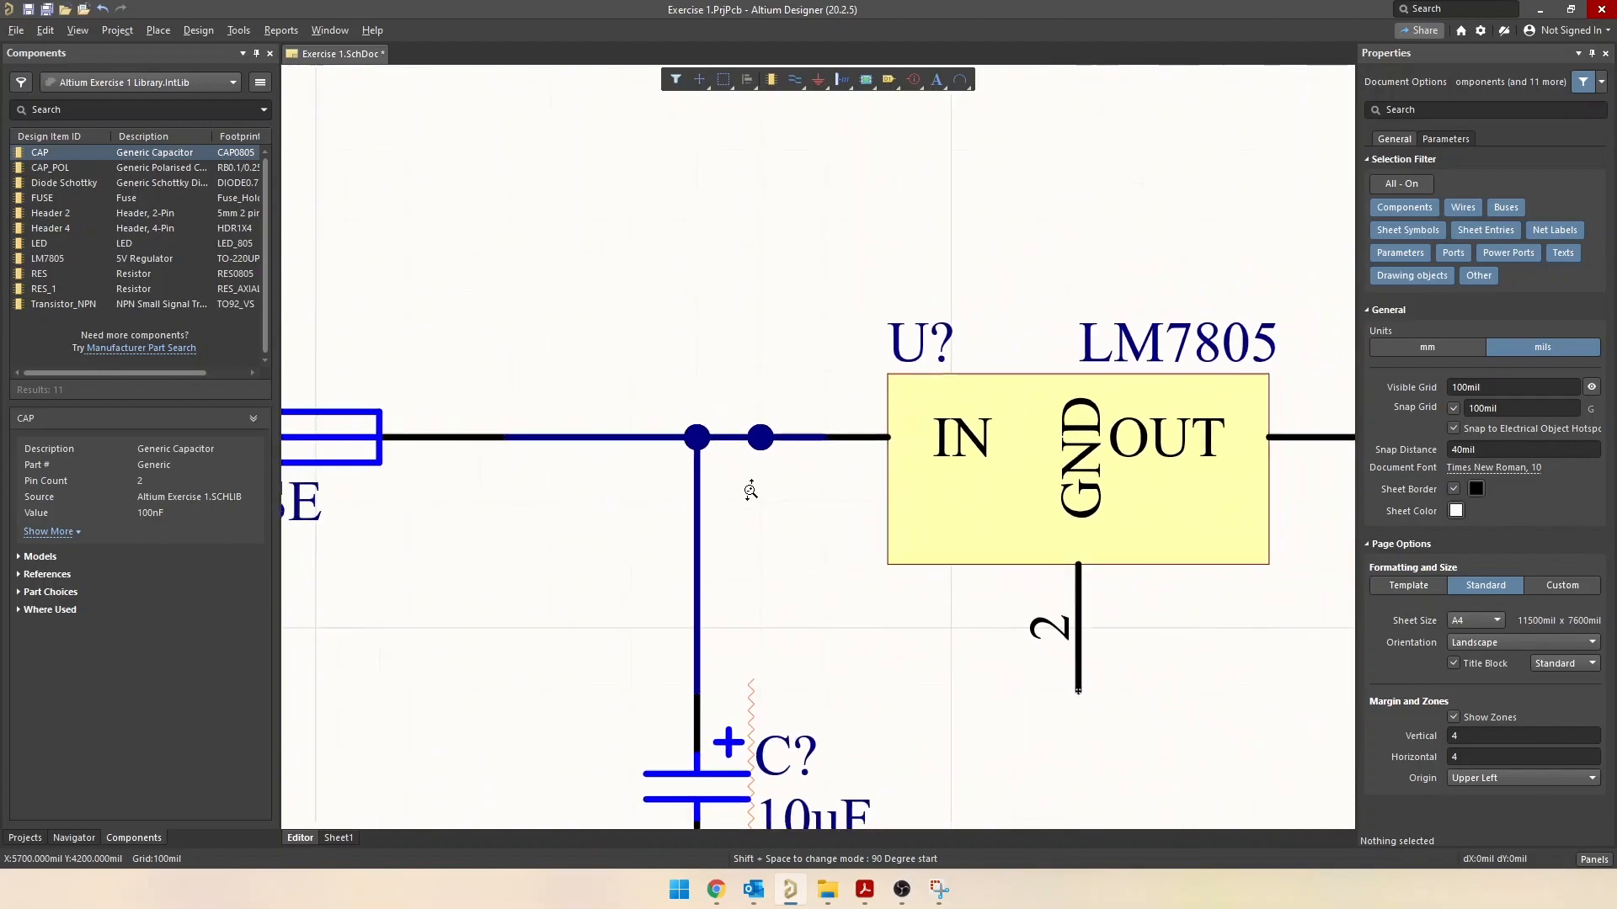
click(794, 443)
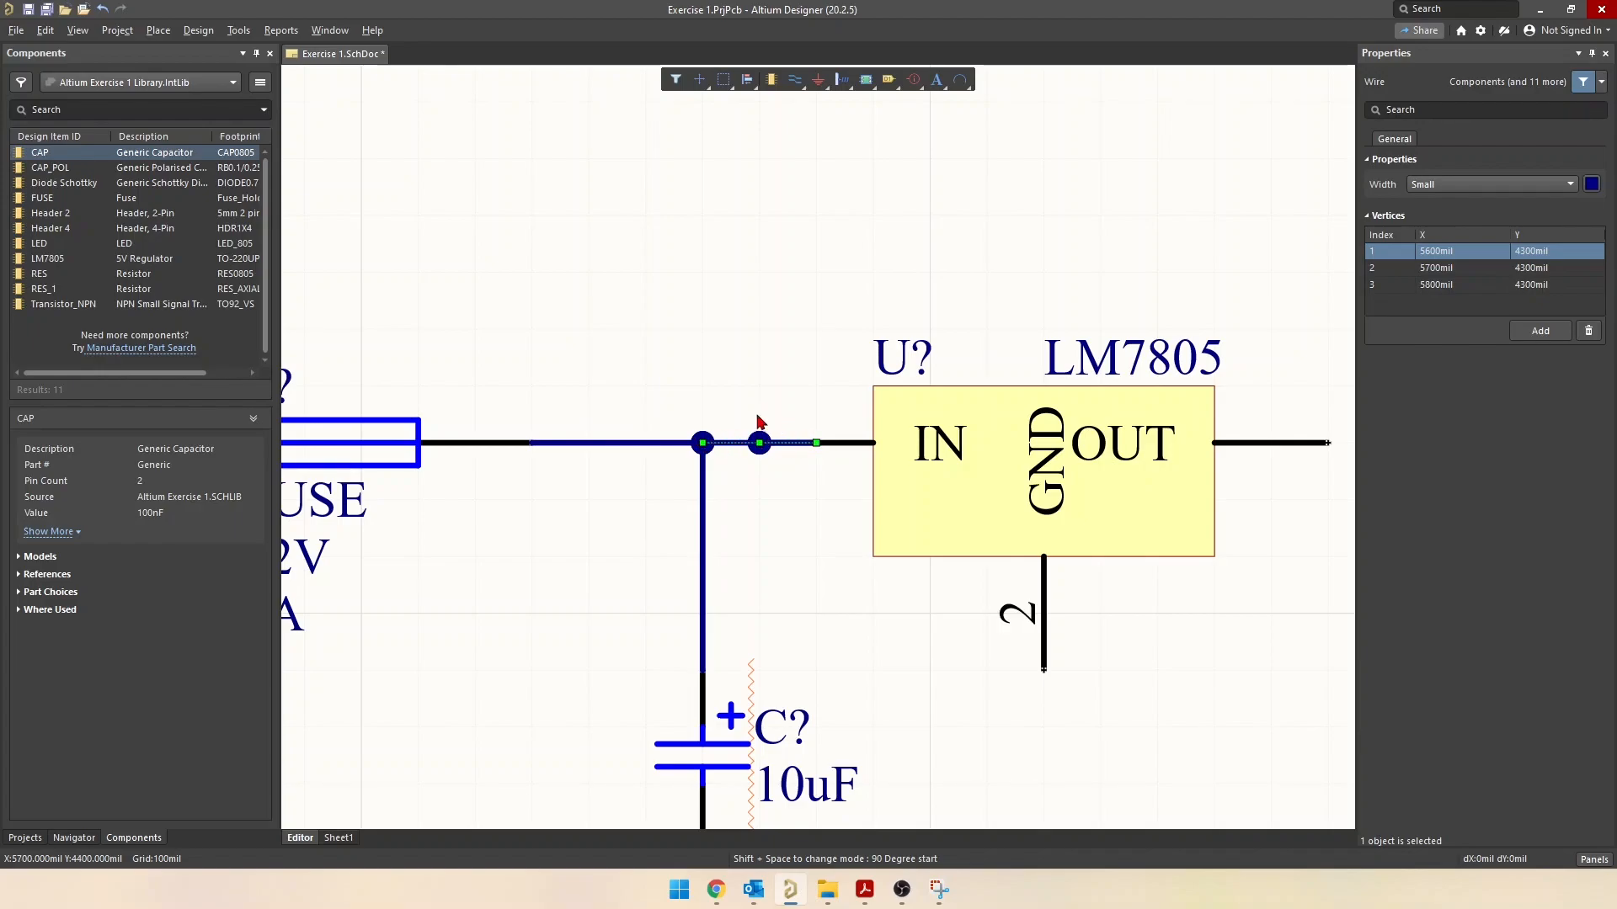
key(Delete)
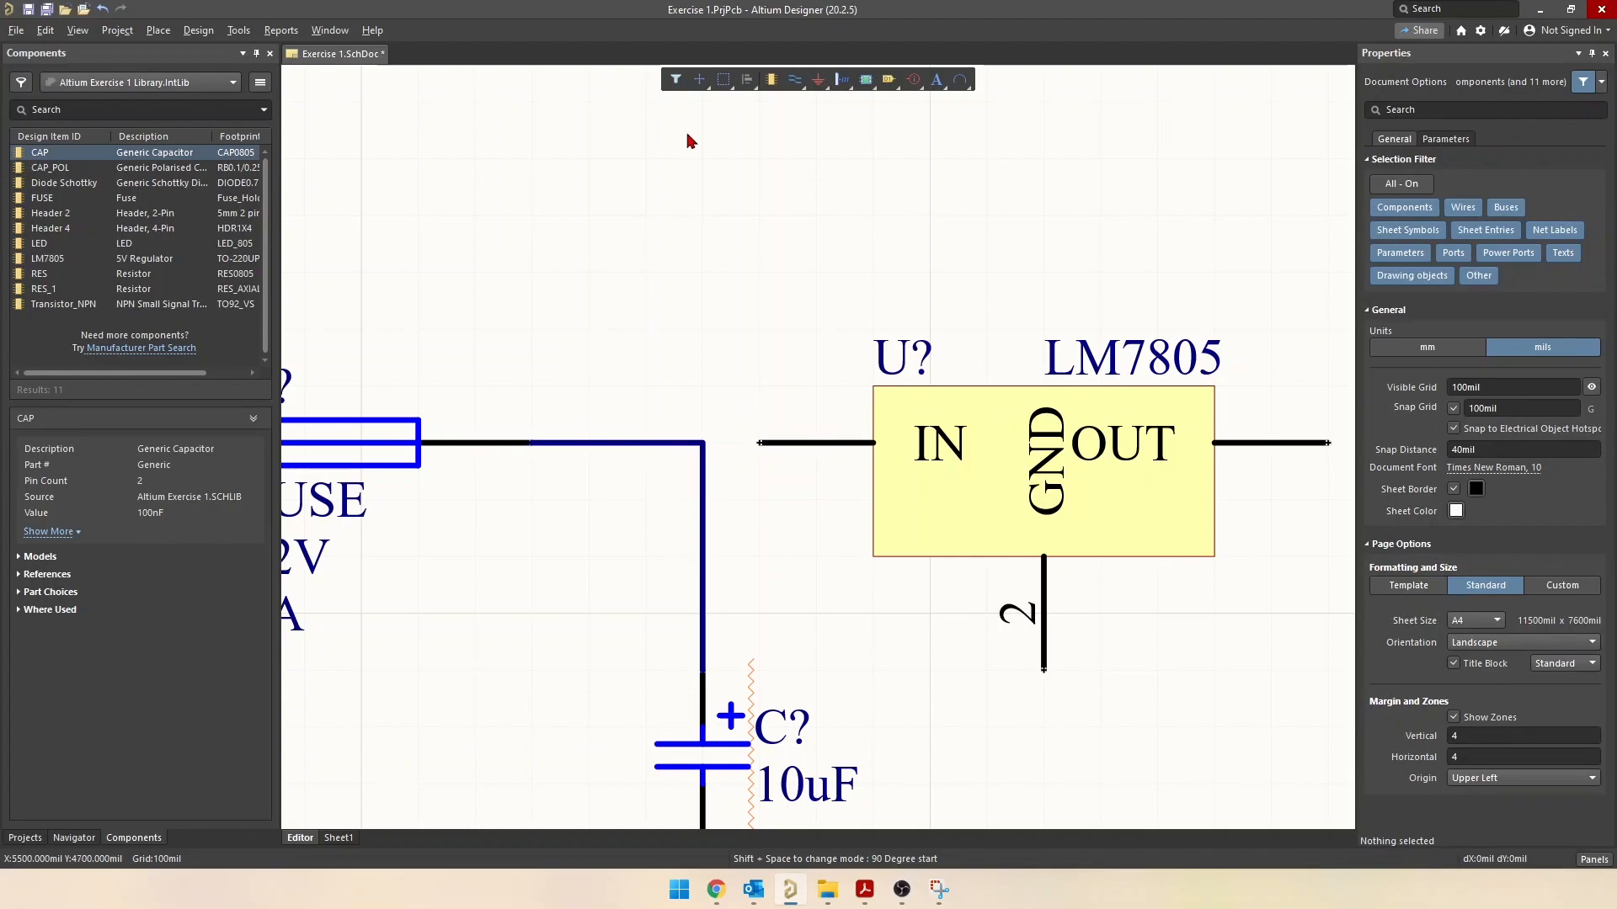
Wire the end of the regulator's IN pin to the wire corner above the 10uF capacitor
click(794, 80)
click(760, 444)
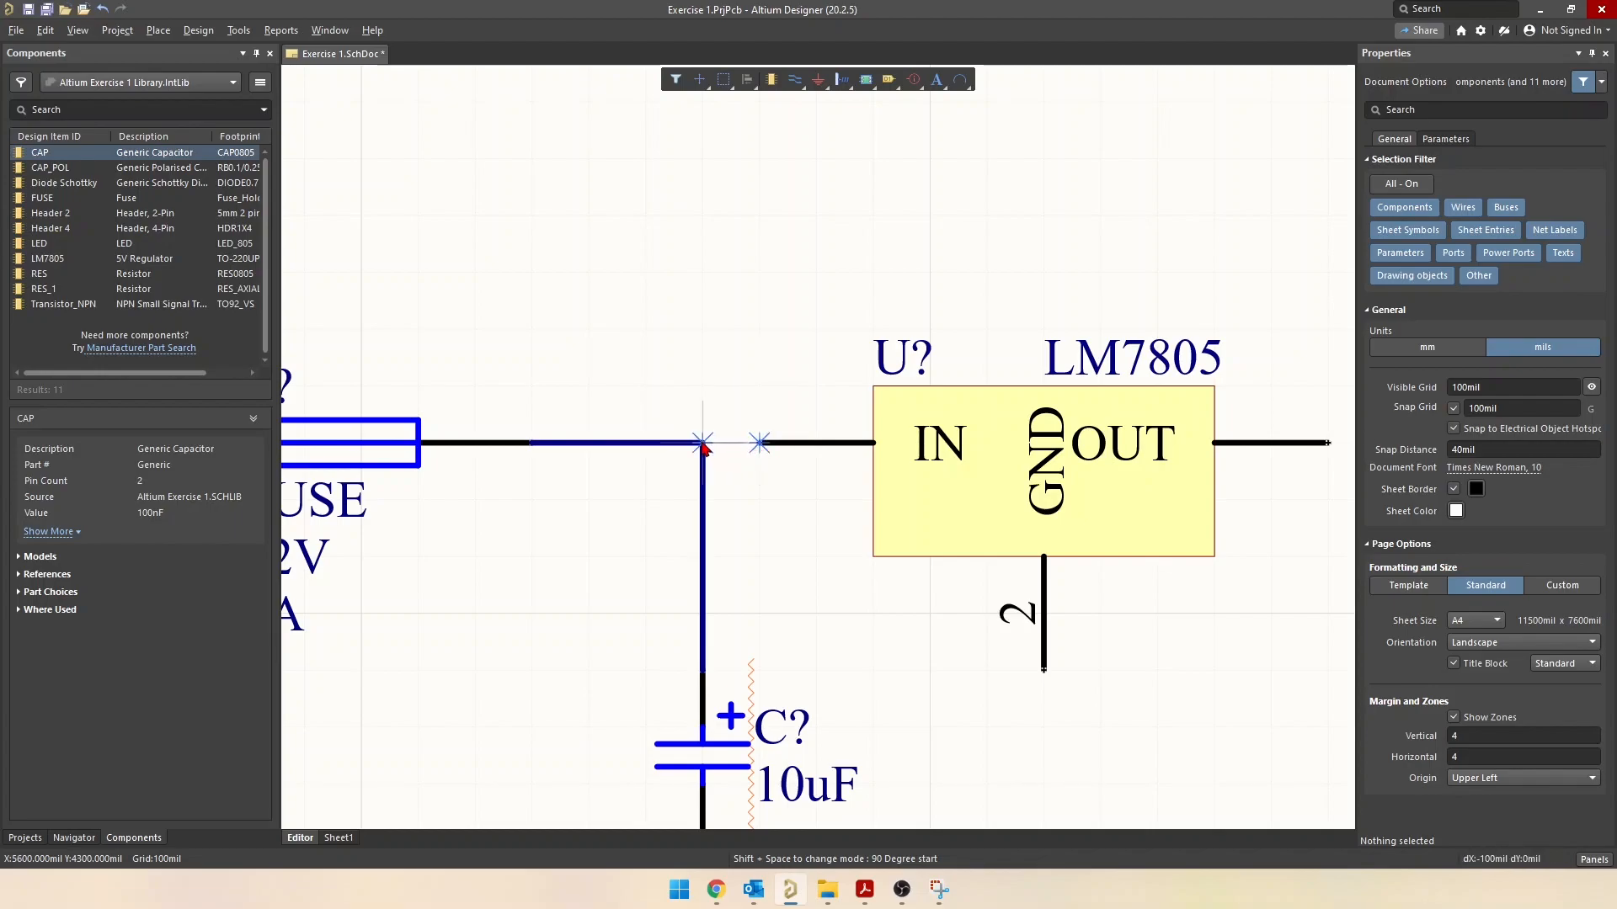
click(702, 444)
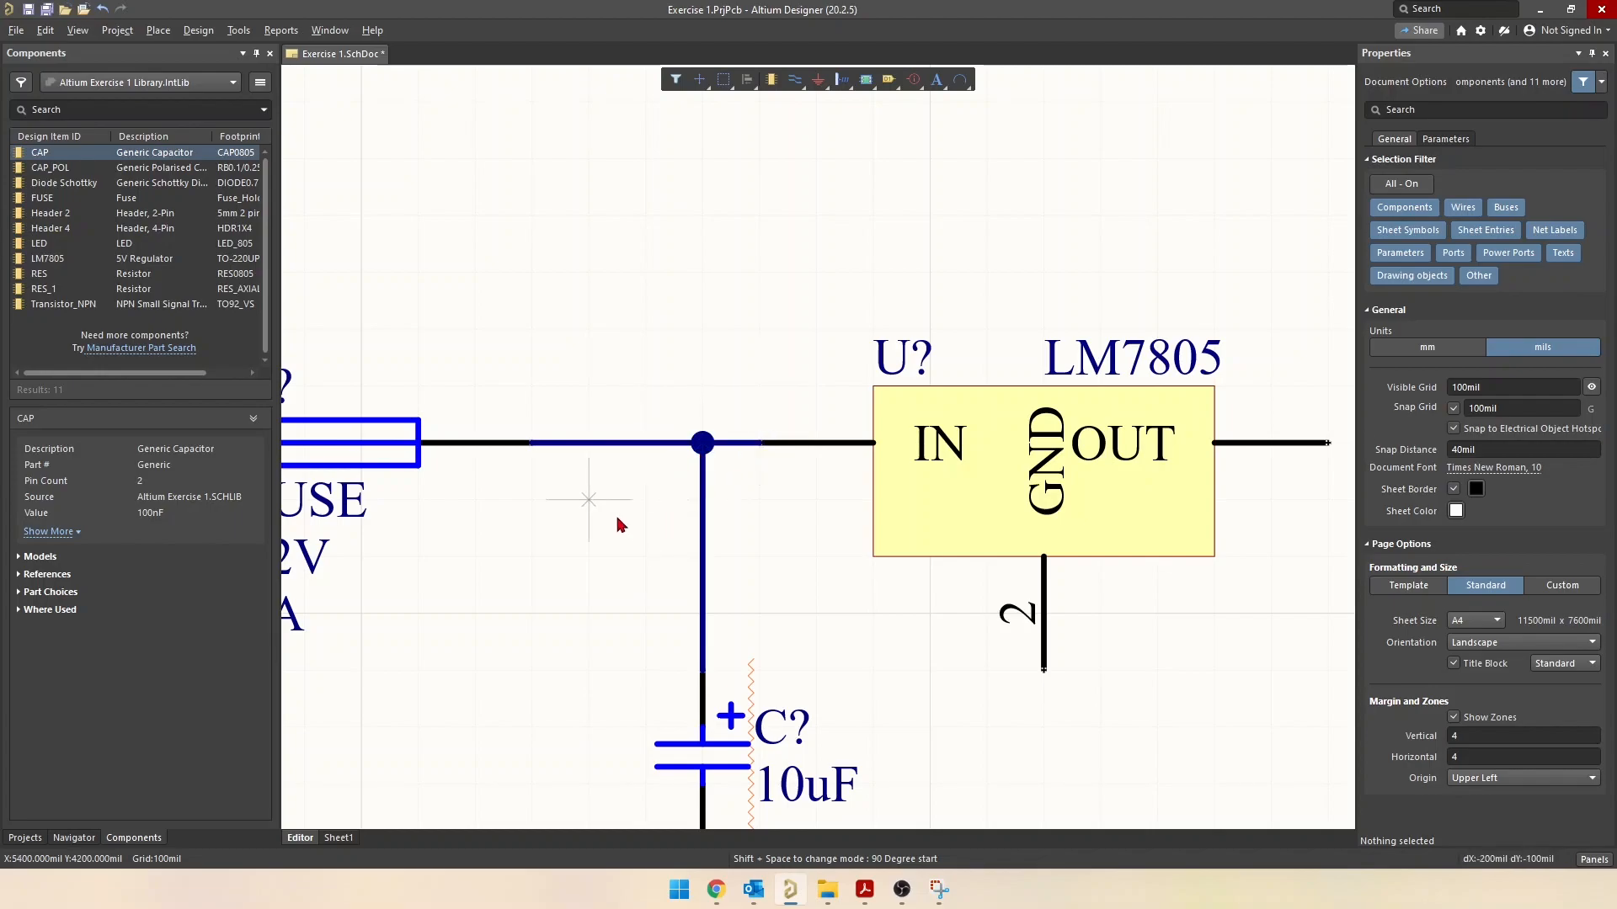
right_click(693, 469)
click(659, 481)
Draw a vertical wire about 700 mil long across the wire between the fuse and the 10uF capacitor's junction, and delete it
ctrl+scroll(540, 486, down, 3)
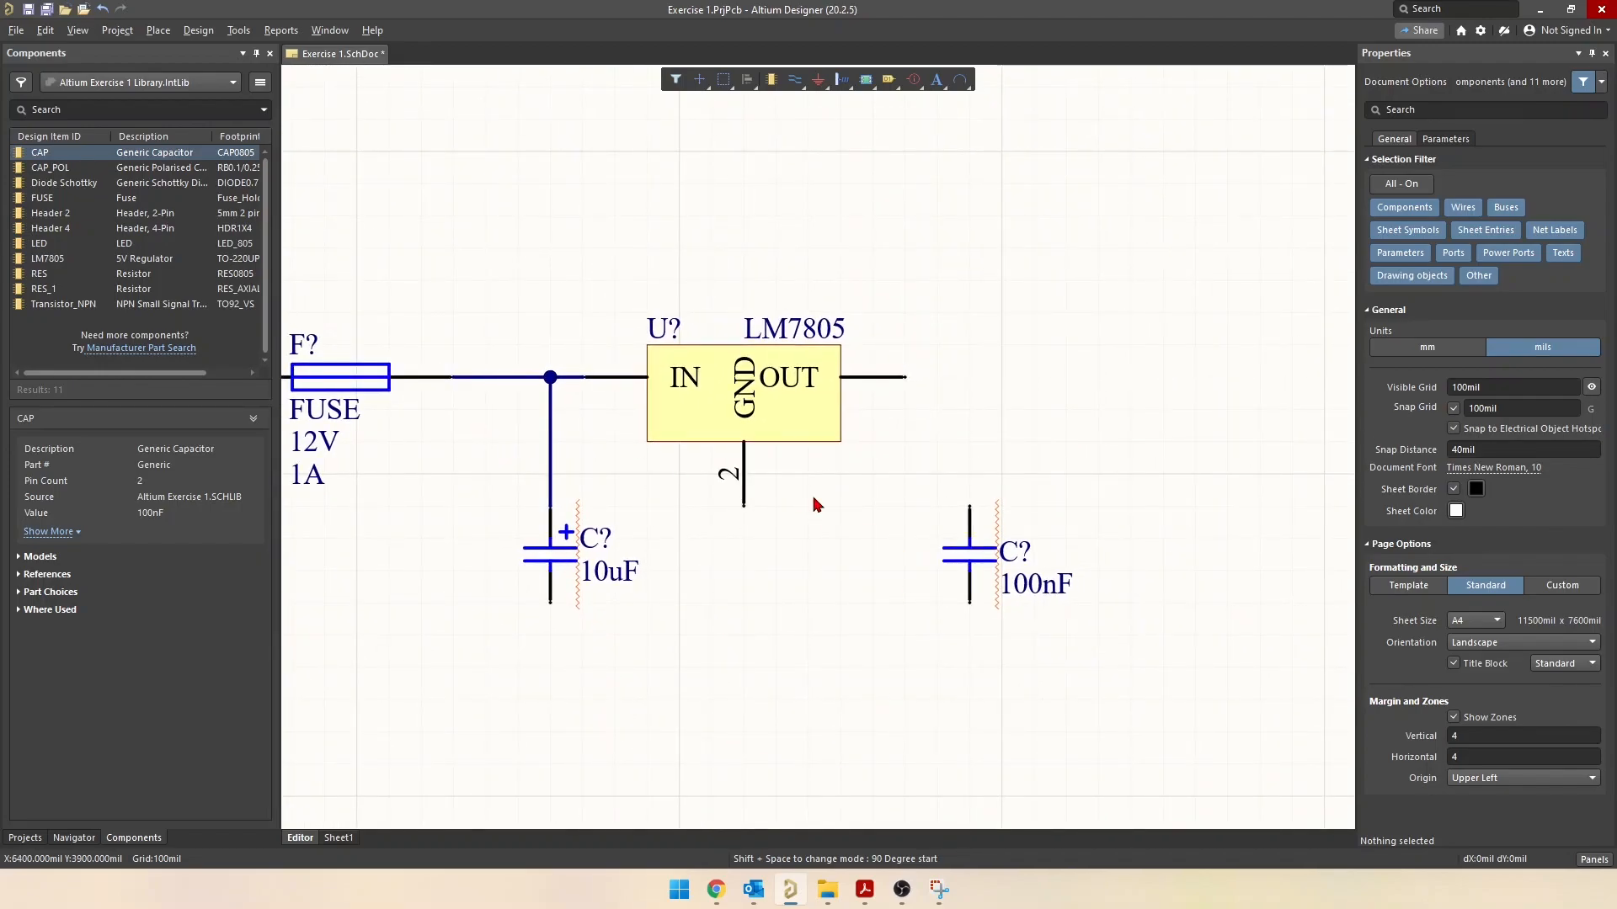
click(485, 474)
click(485, 247)
key(Escape)
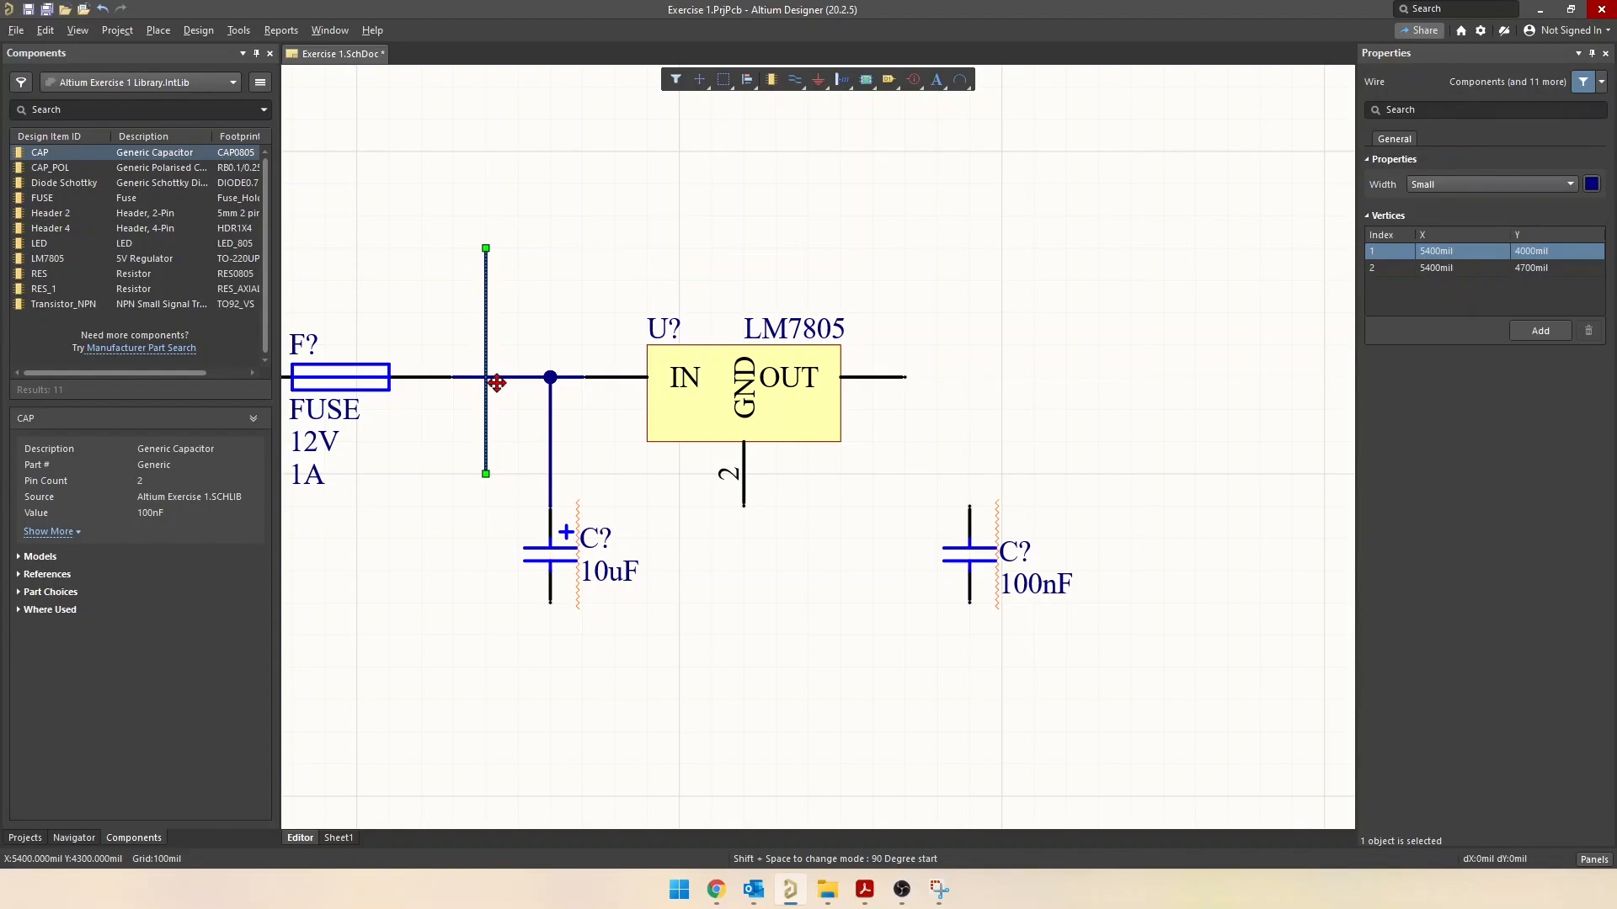
click(469, 473)
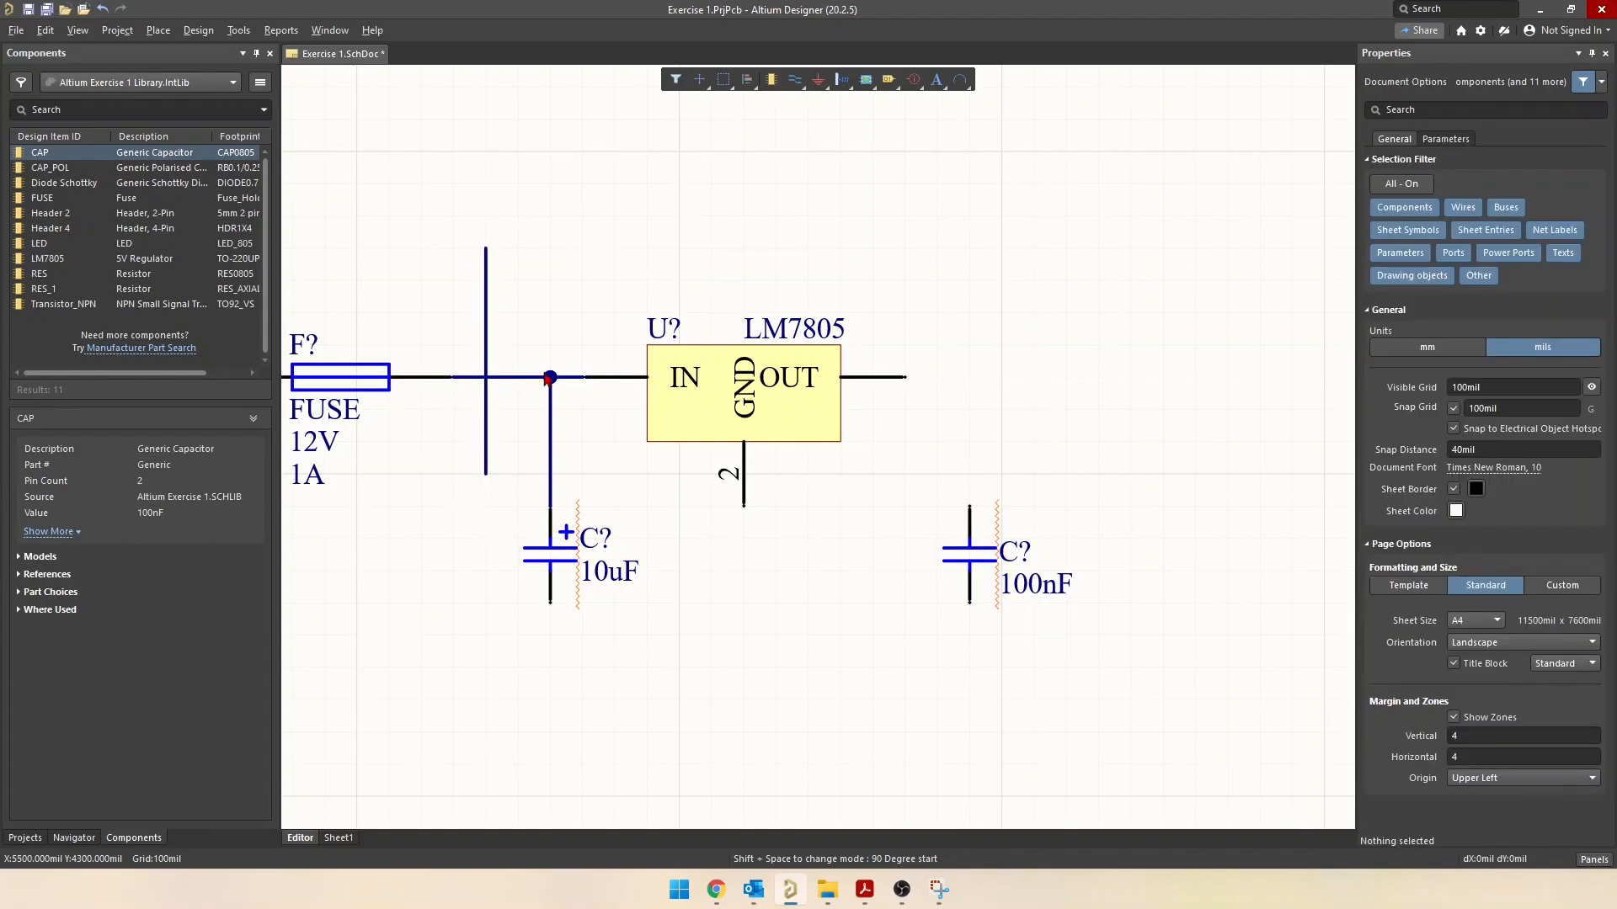
click(488, 293)
key(Delete)
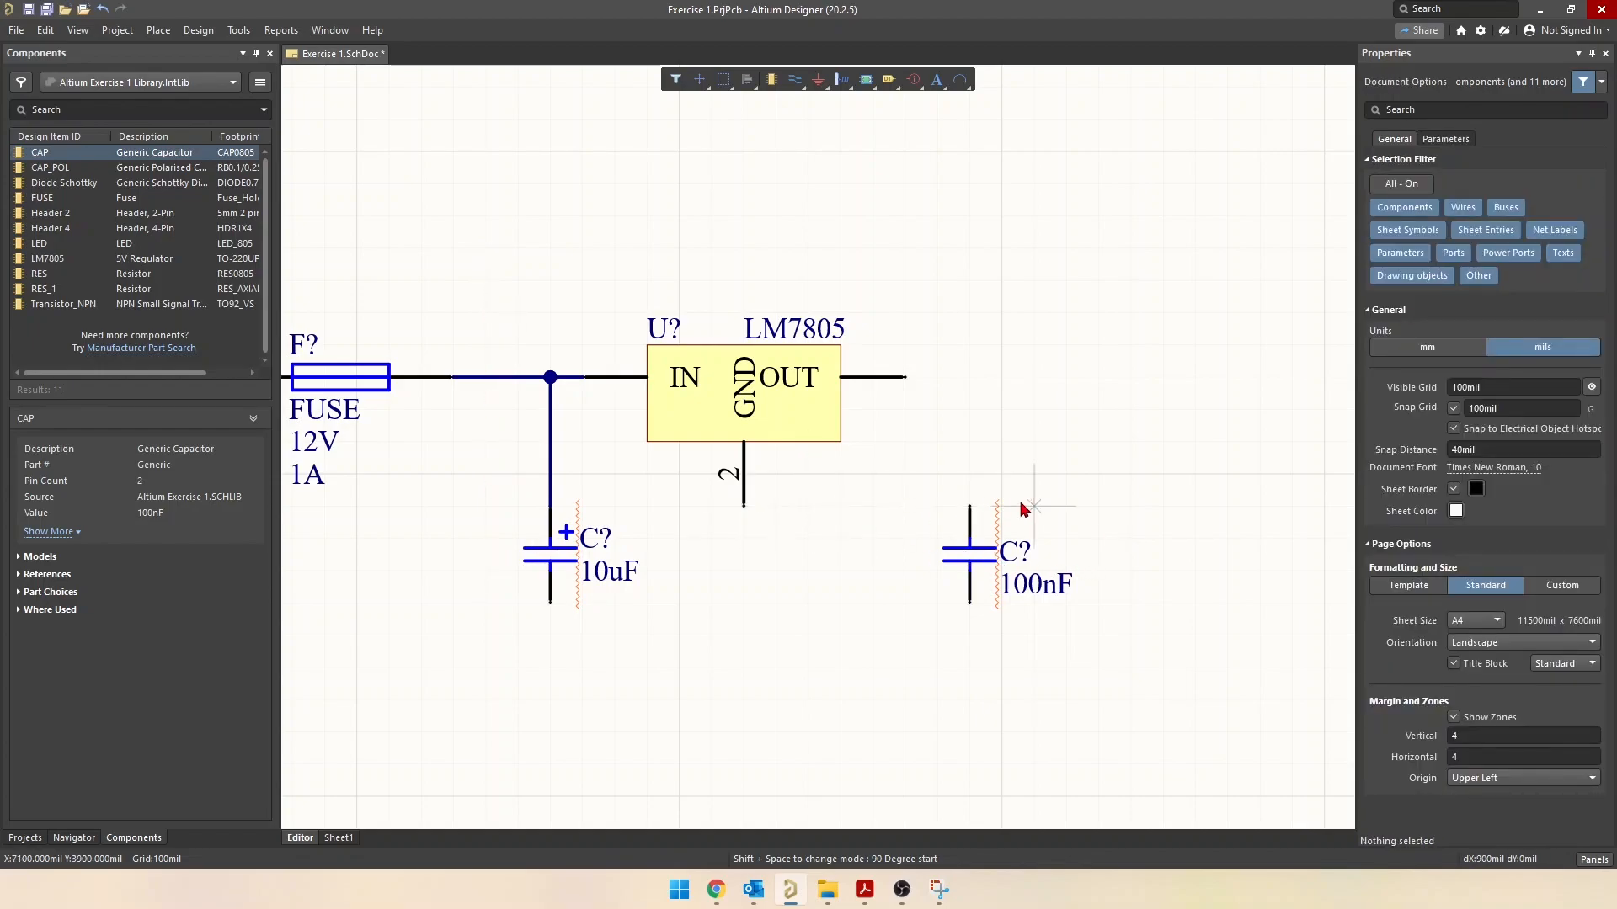
Wire the regulator's OUT pin to the upper pin of the 100nF capacitor with a right-angle bend above the capacitor
click(905, 377)
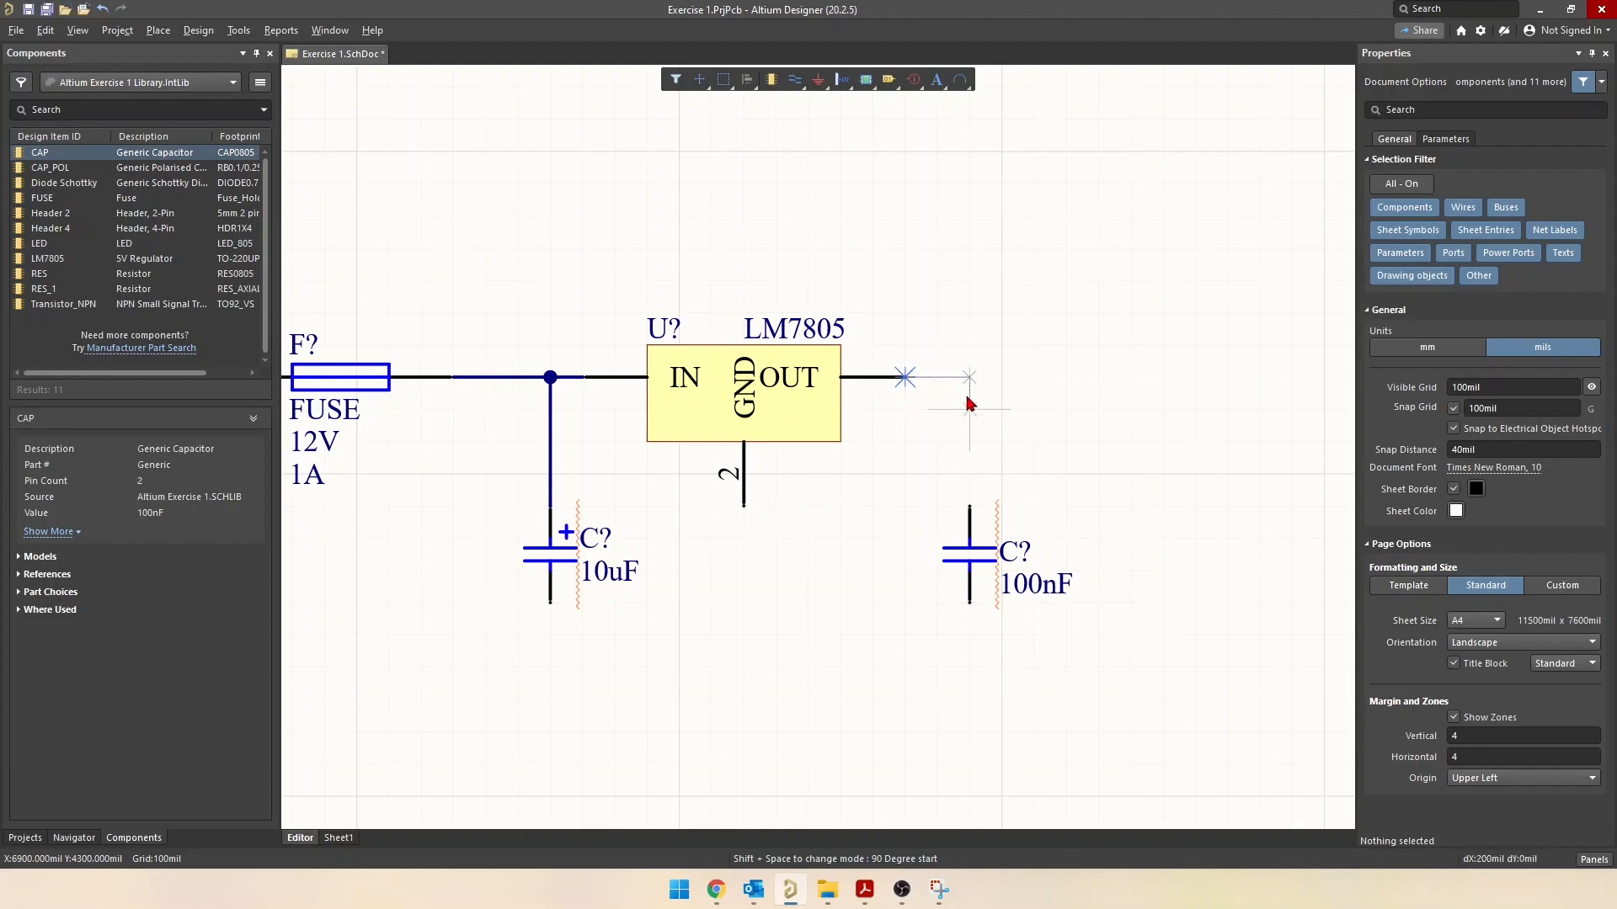
click(969, 508)
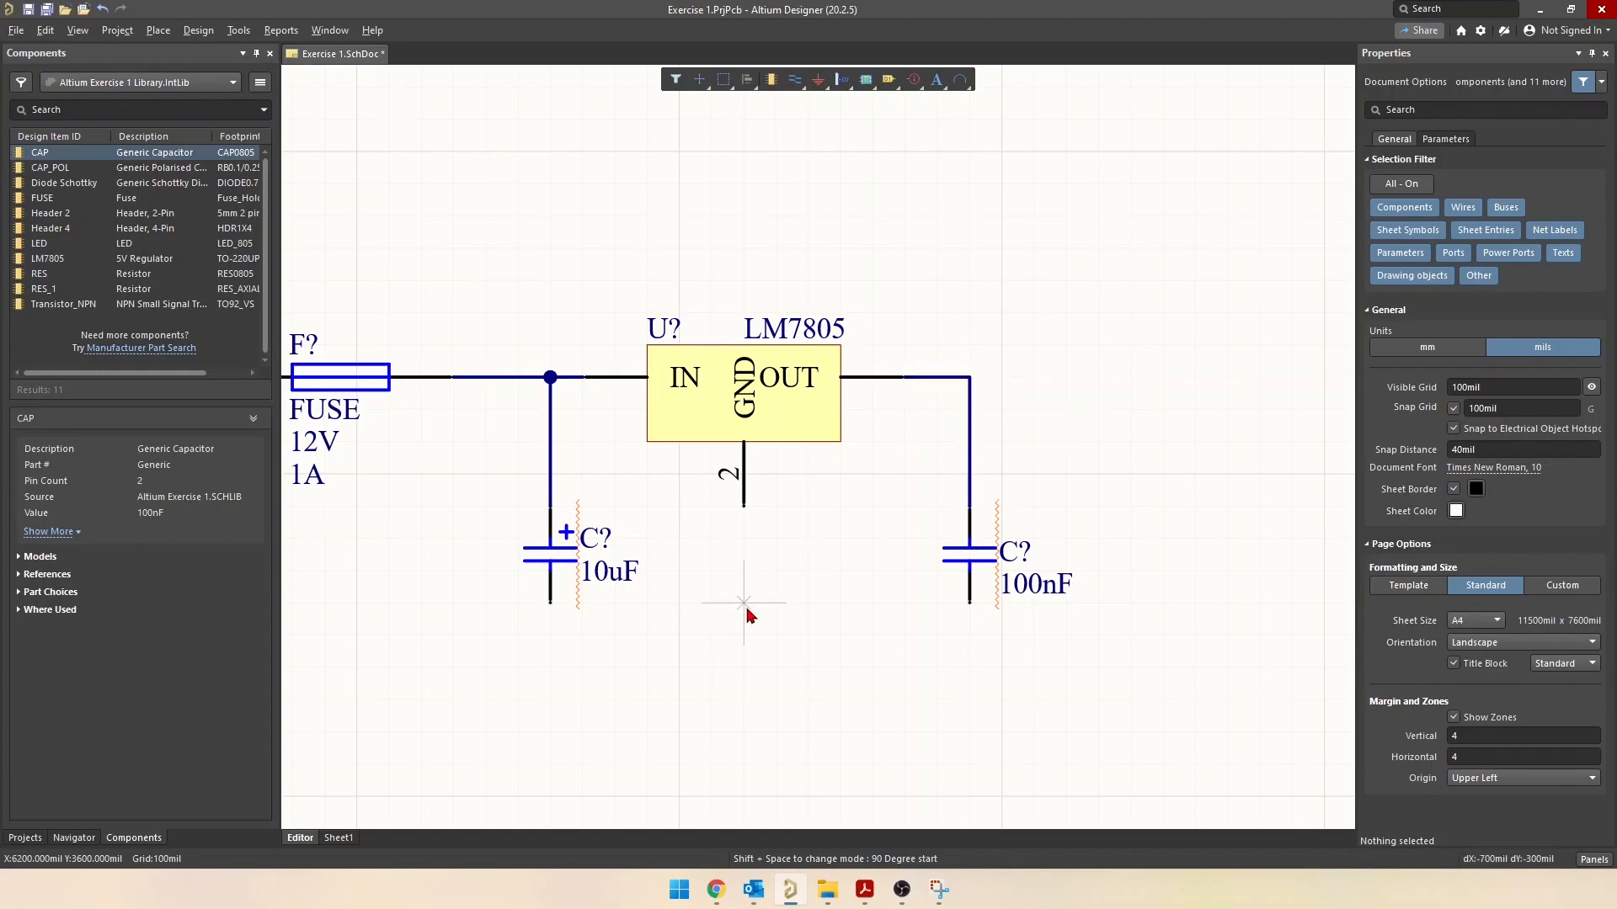
key(Escape)
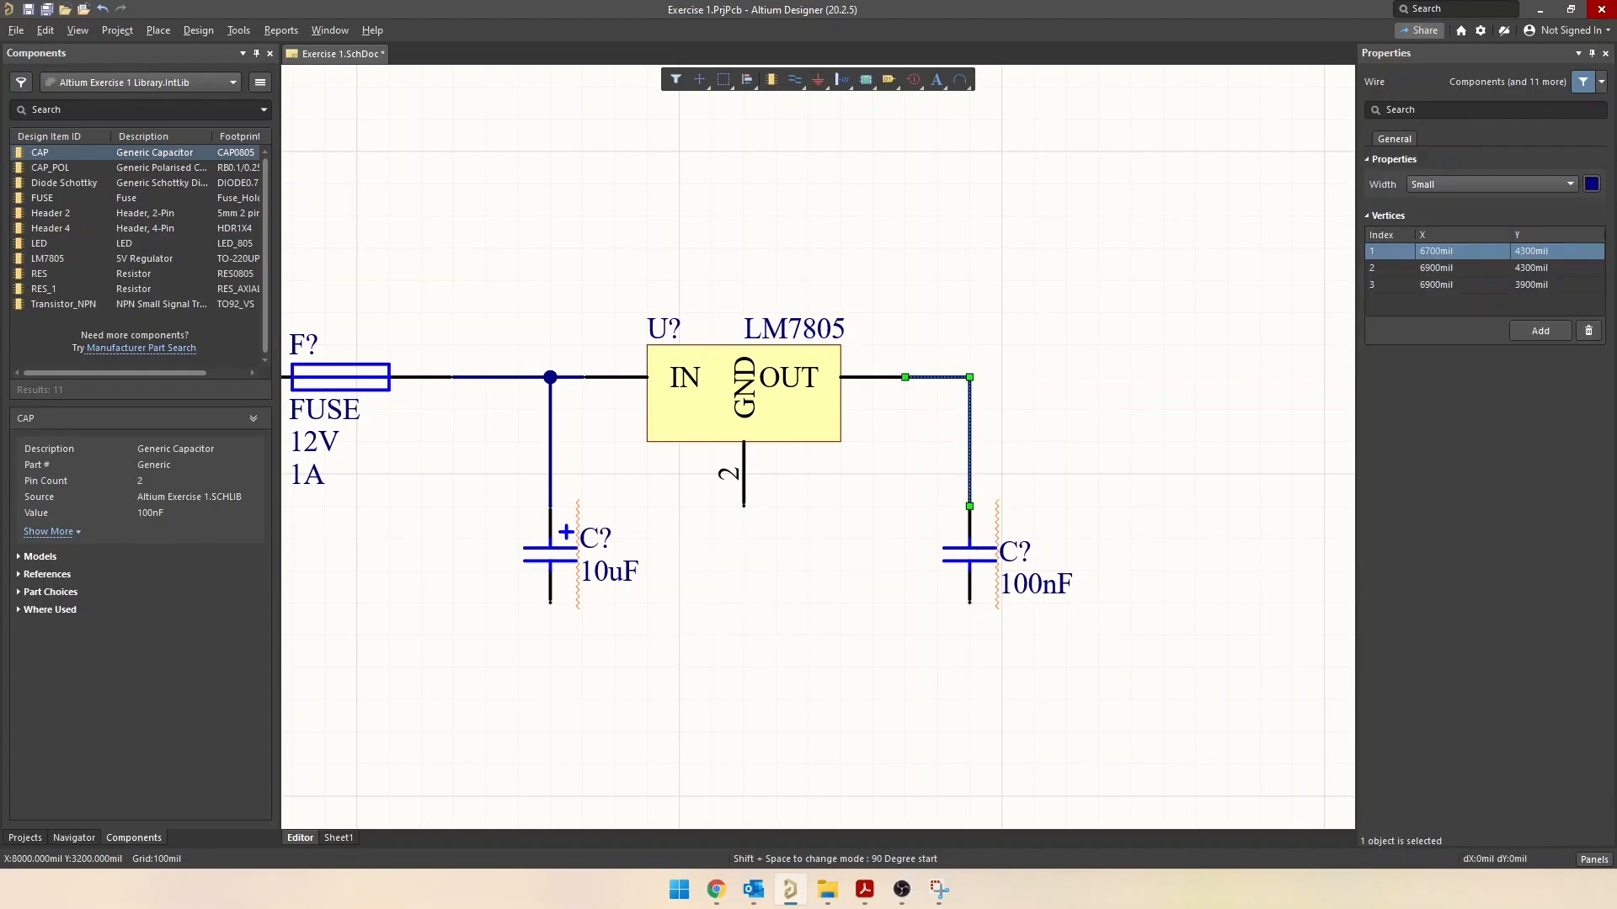
Check the reference schematic and place a GND power port straight below the regulator's GND pin, lower than both capacitors
click(939, 889)
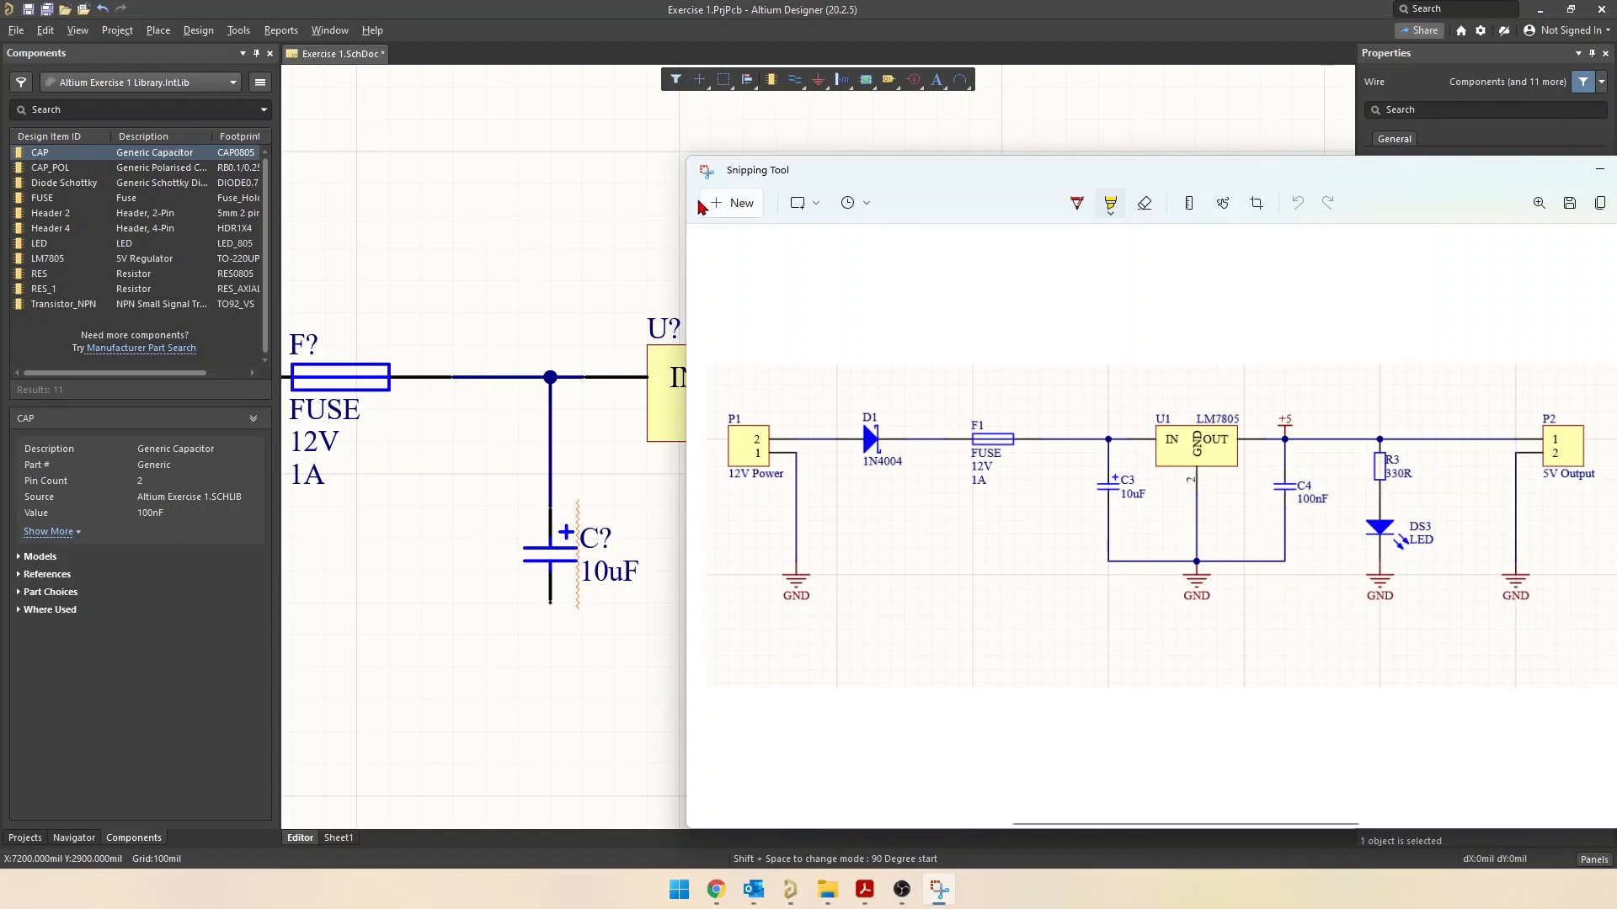
click(455, 225)
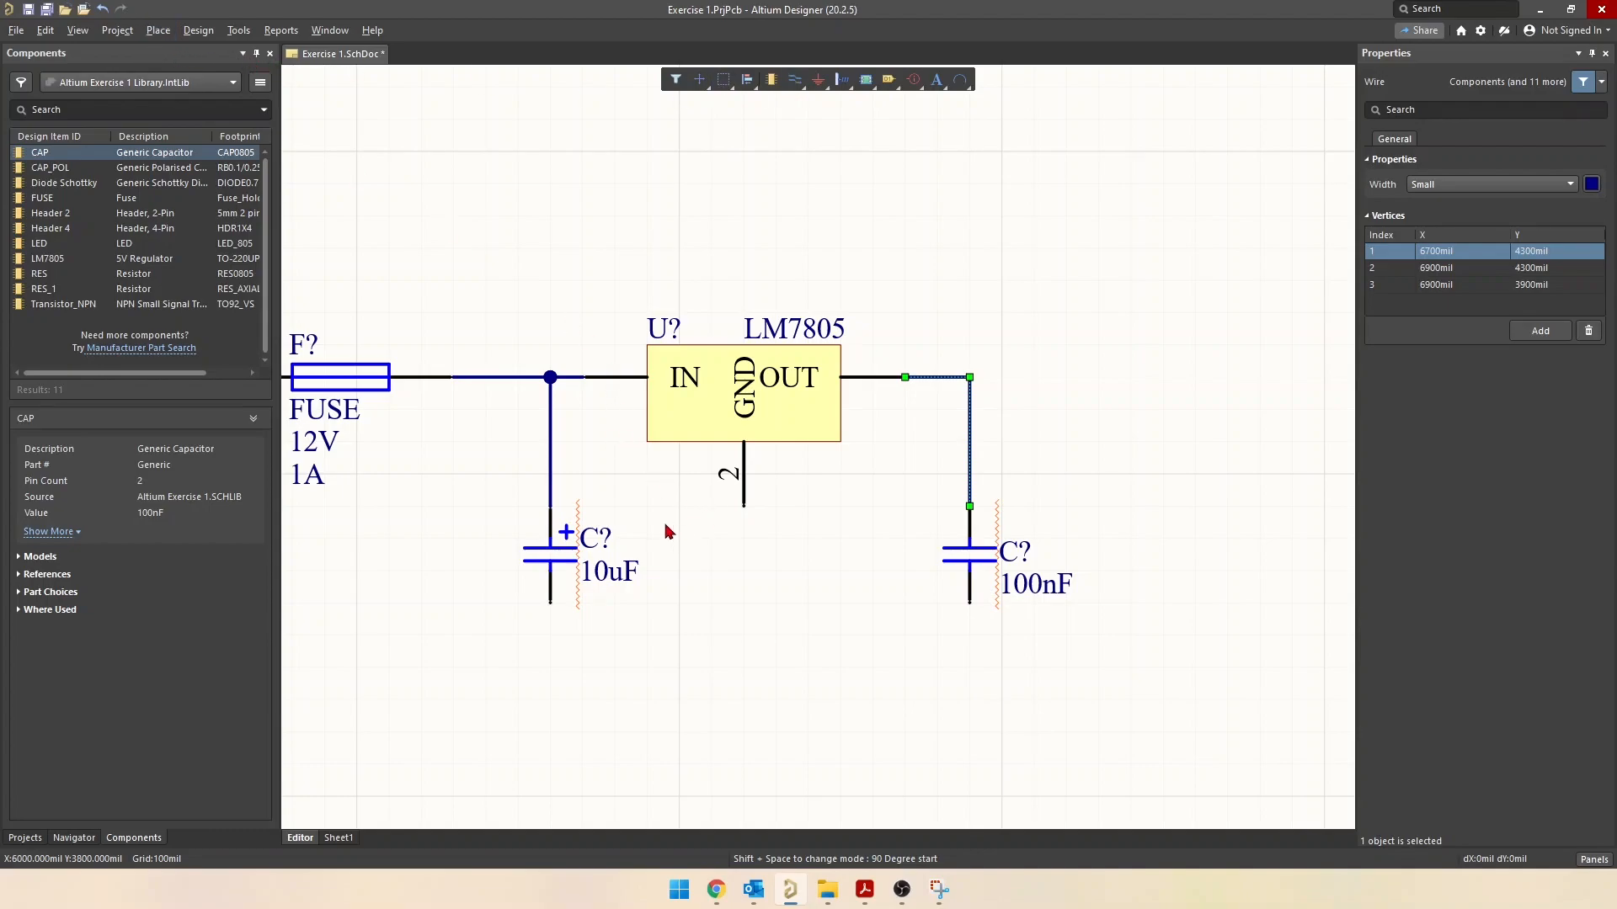
click(162, 32)
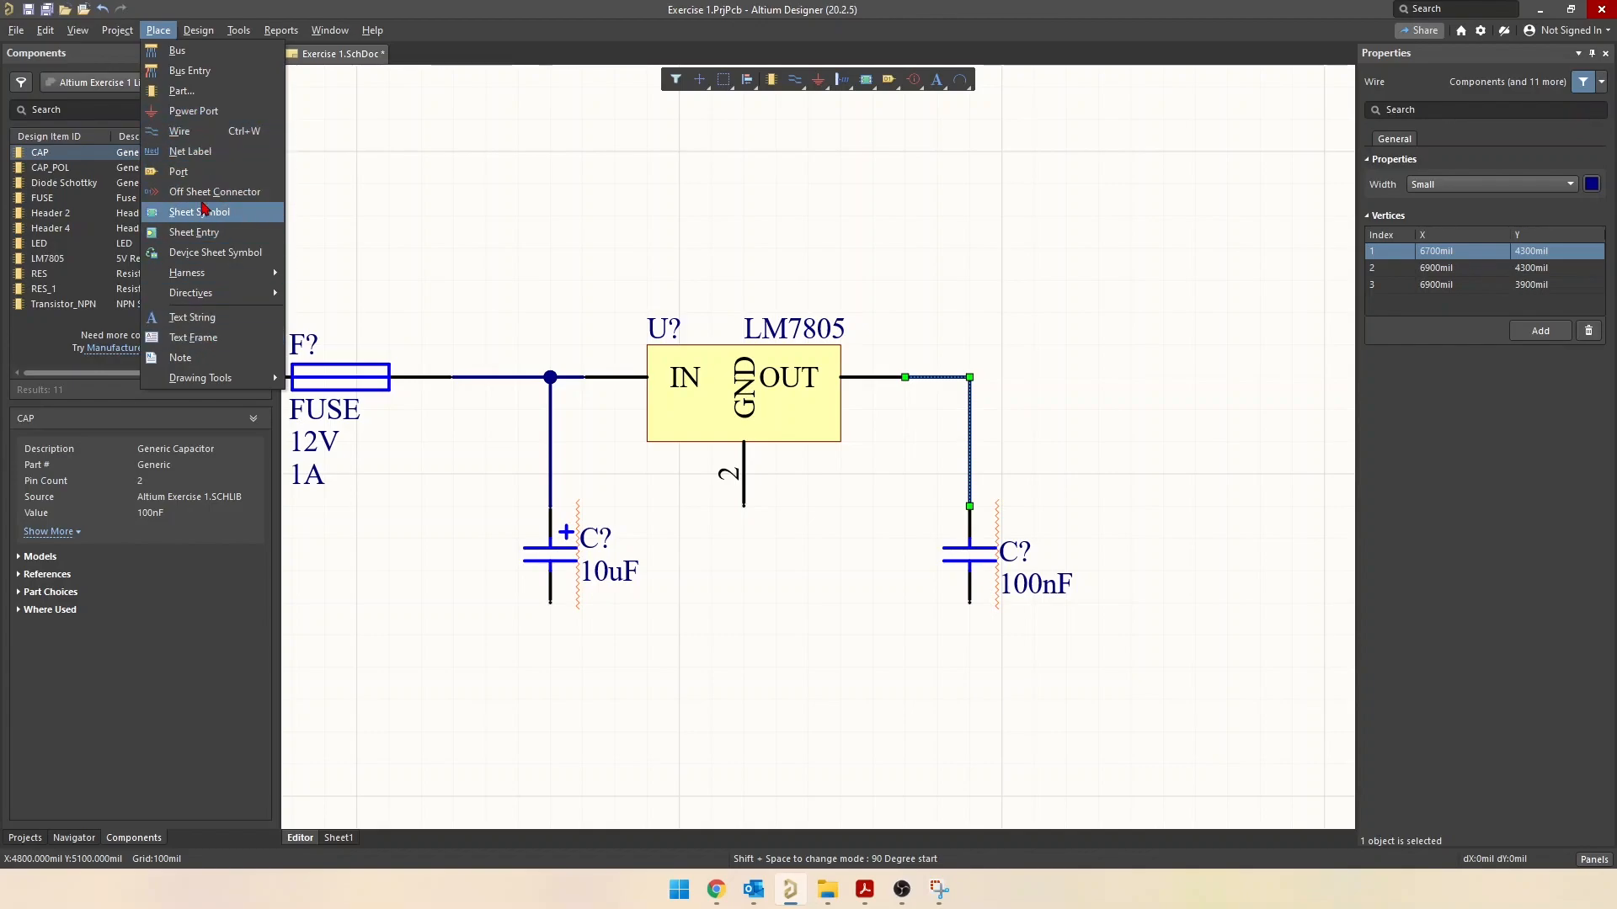
click(193, 111)
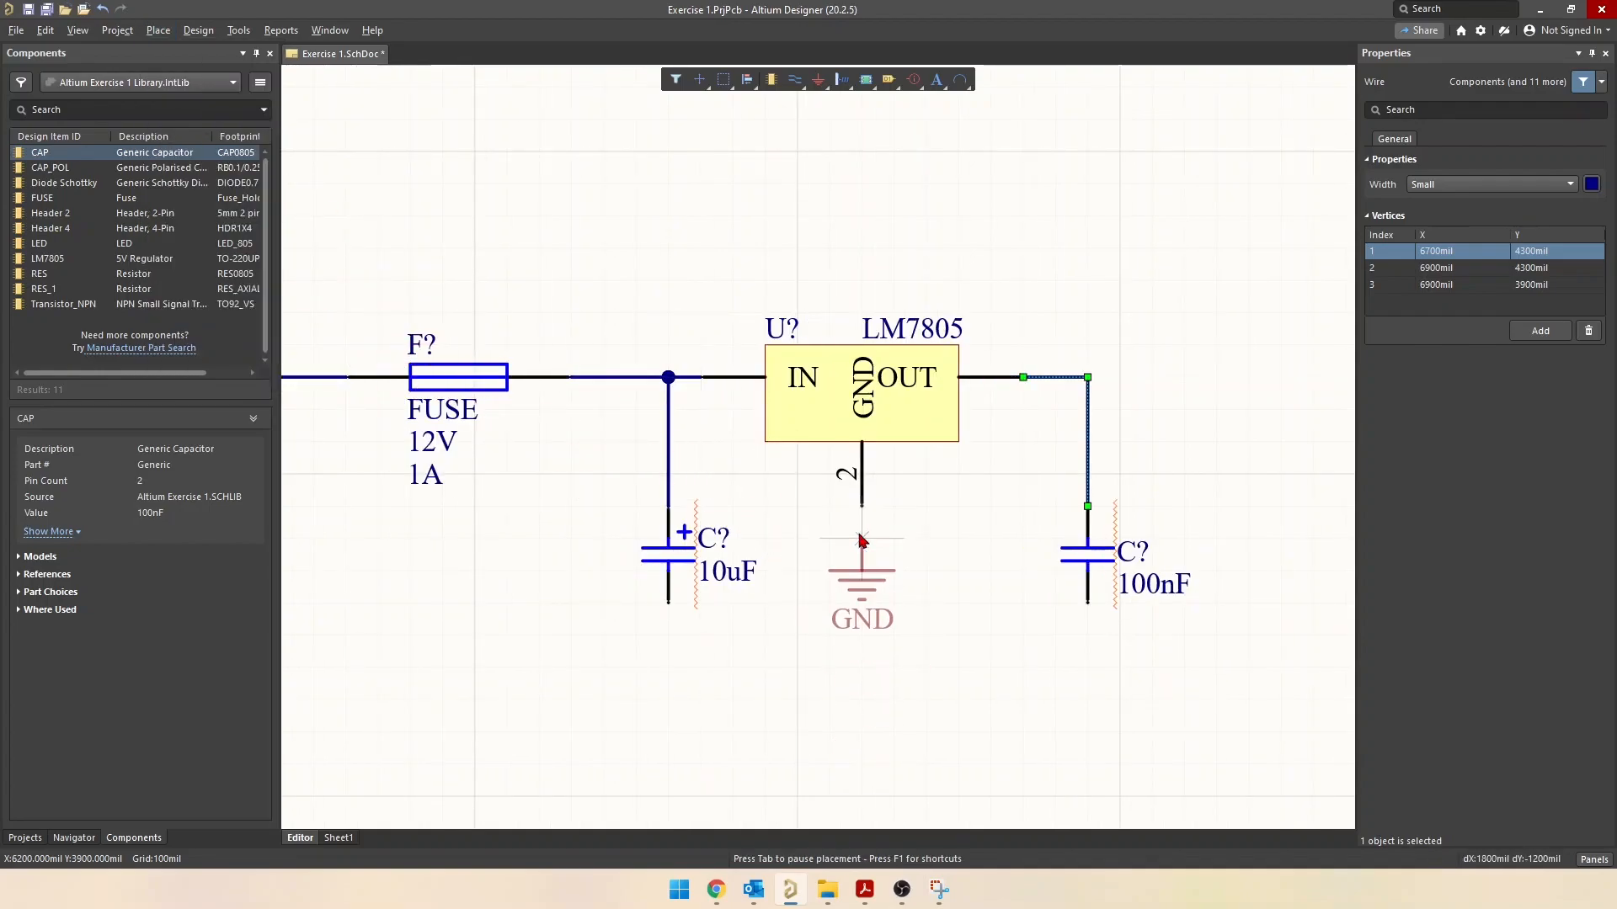
click(856, 674)
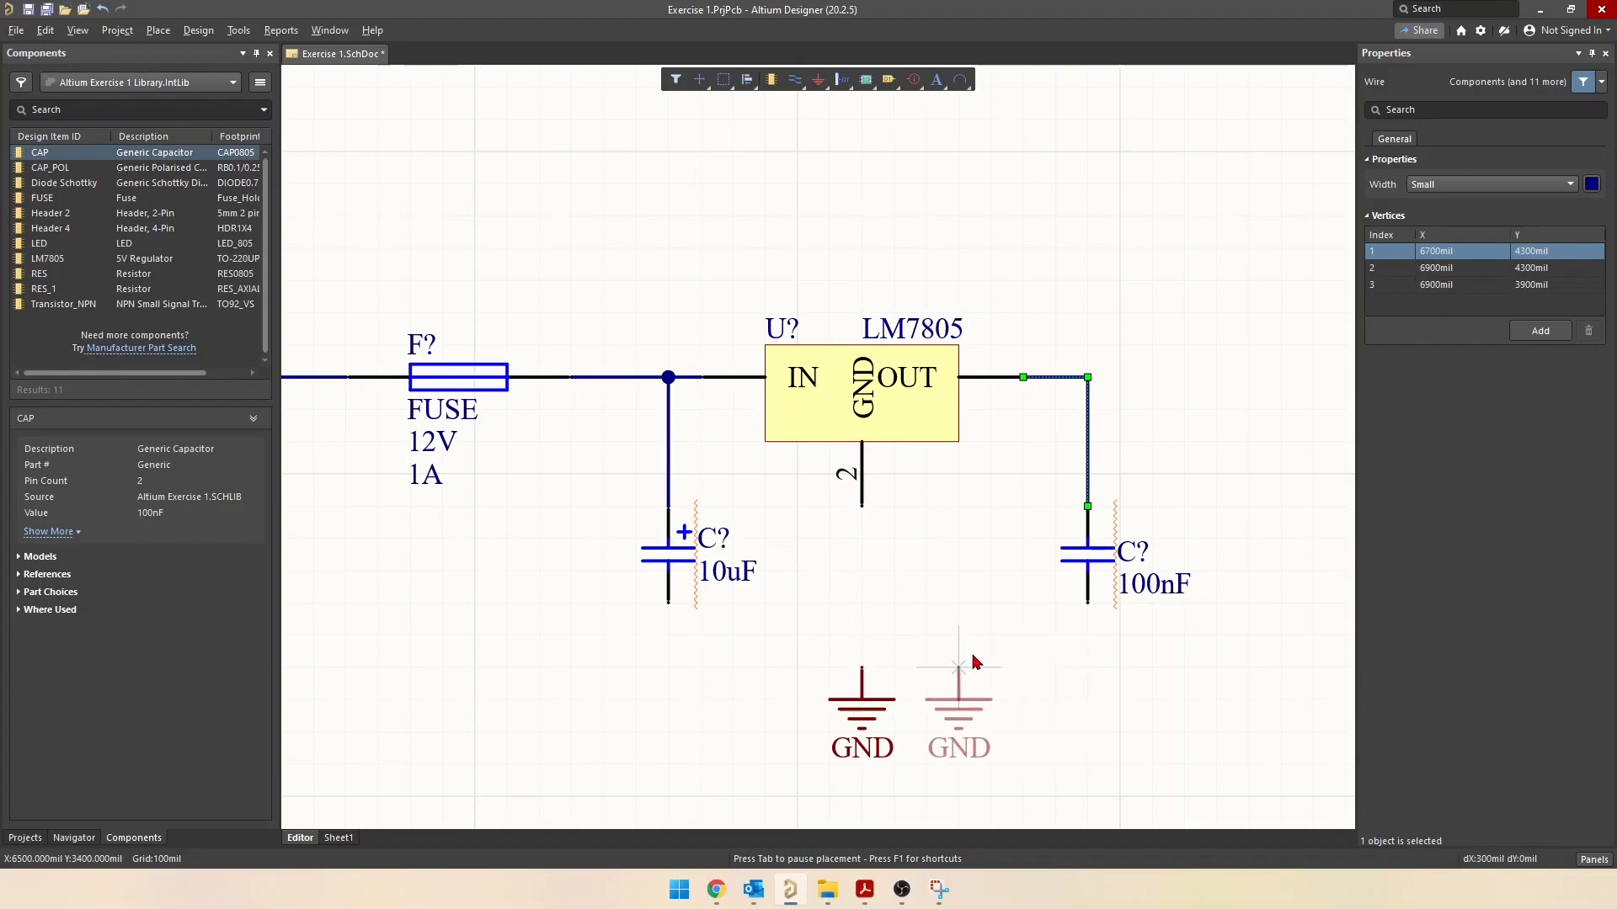
key(Escape)
click(720, 618)
Wire the GND power port to the lower pins of the 100nF and 10uF capacitors and to the regulator's GND pin
key(ctrl+w)
click(864, 670)
click(1088, 605)
click(862, 667)
click(668, 603)
click(862, 667)
right_click(960, 693)
click(471, 555)
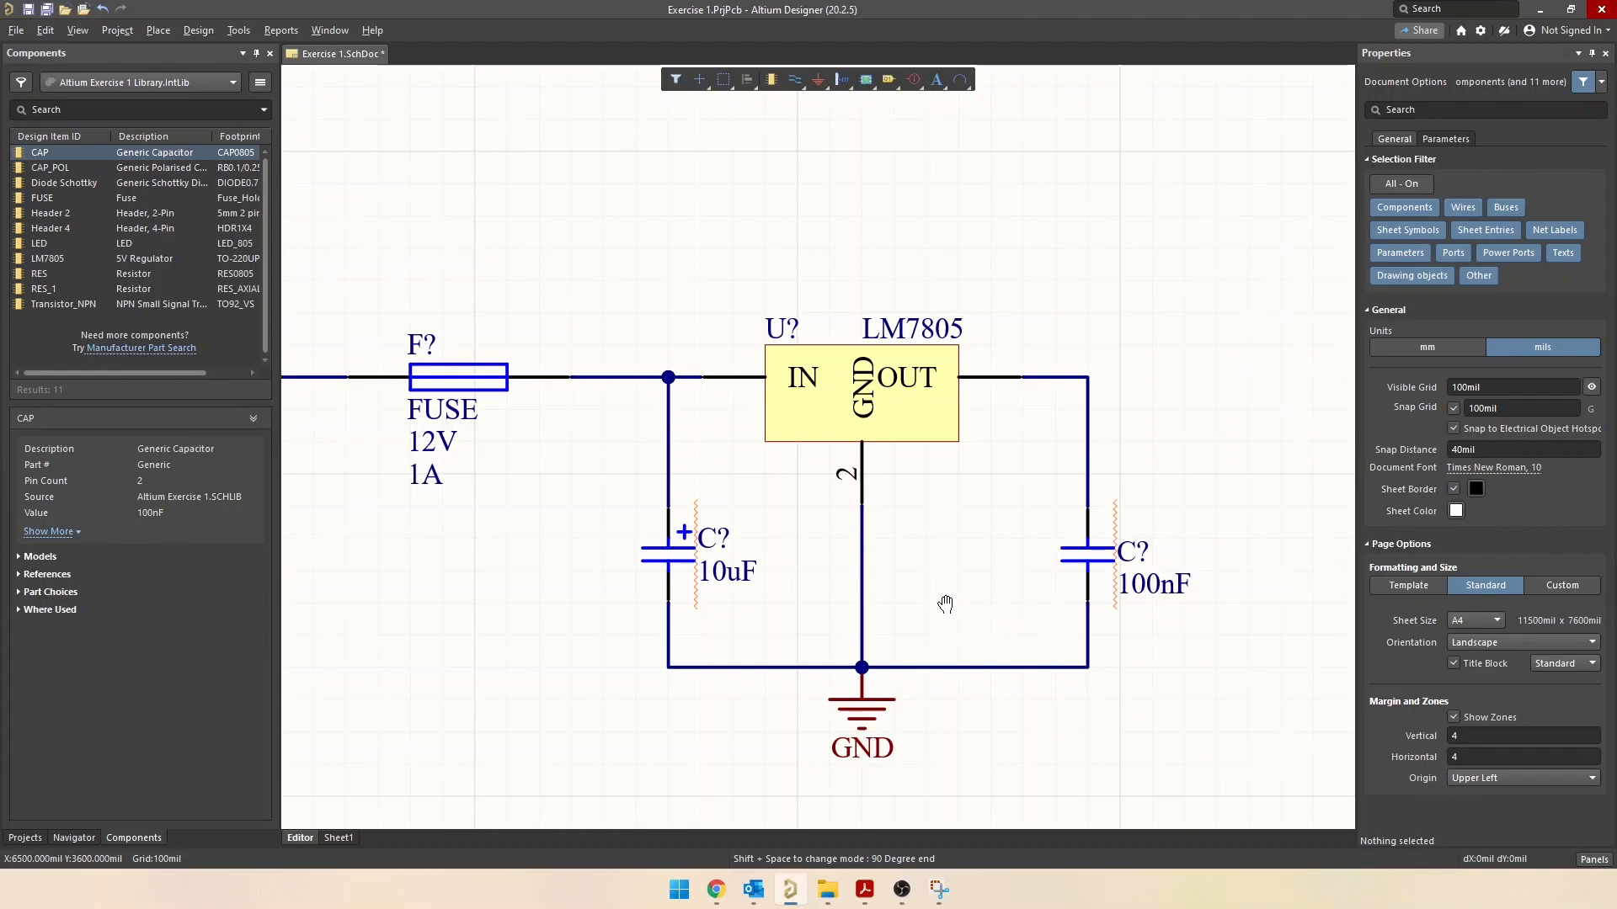
Check the reference schematic and place one 330R RES resistor vertically beyond the 100nF capacitor, its upper pin level with the OUT wire
ctrl+scroll(949, 604, down, 2)
right_drag(606, 499, 883, 539)
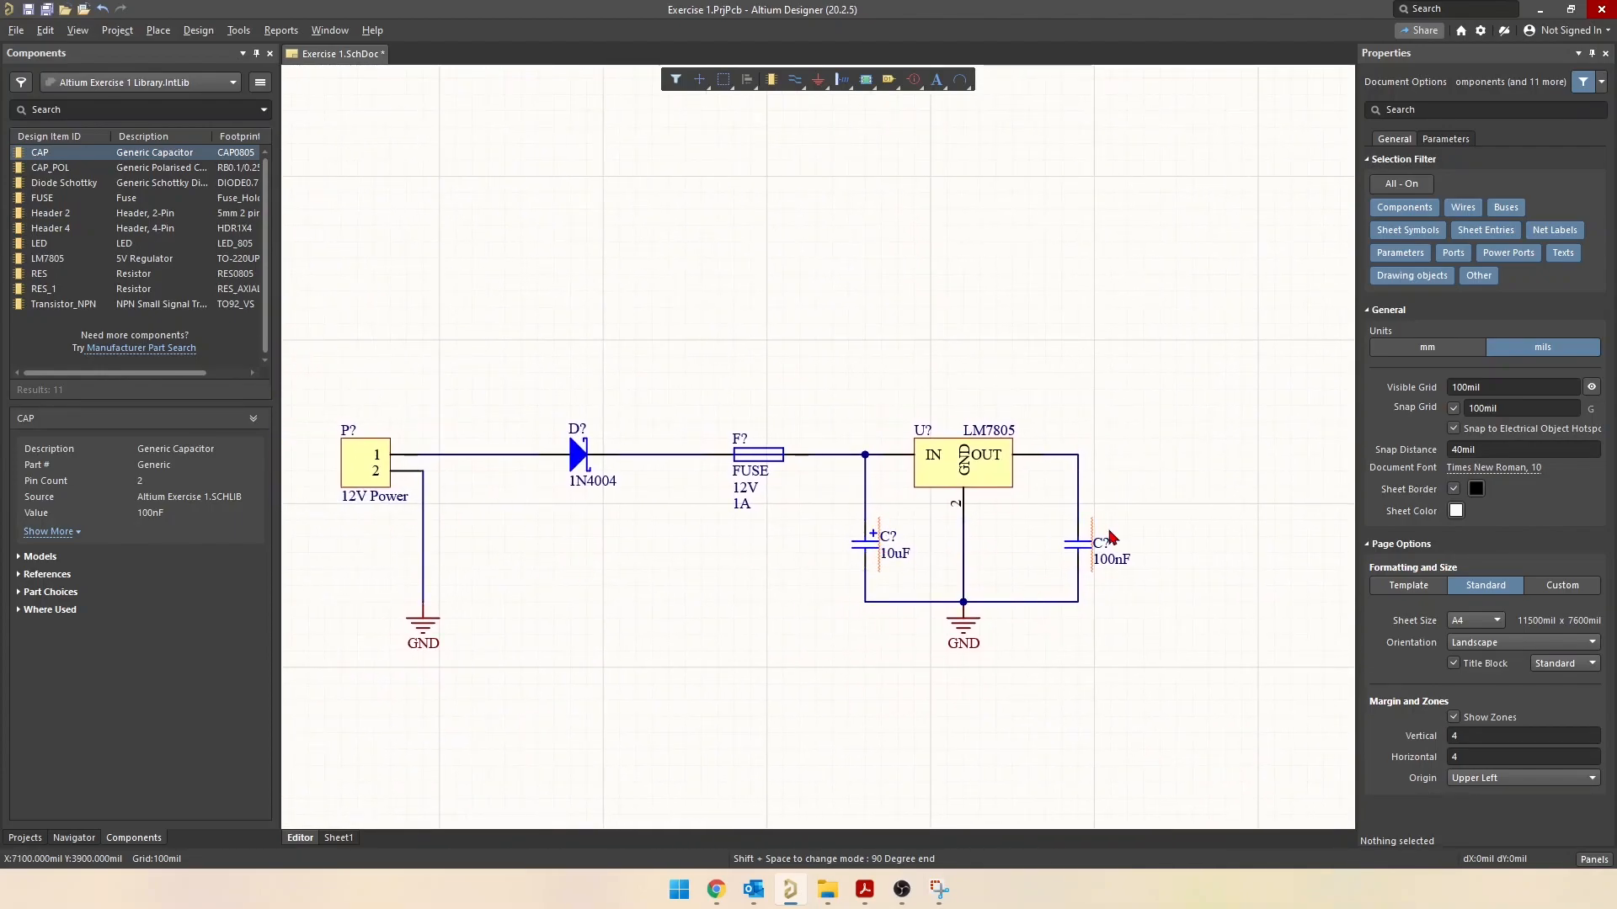
right_drag(791, 556, 594, 558)
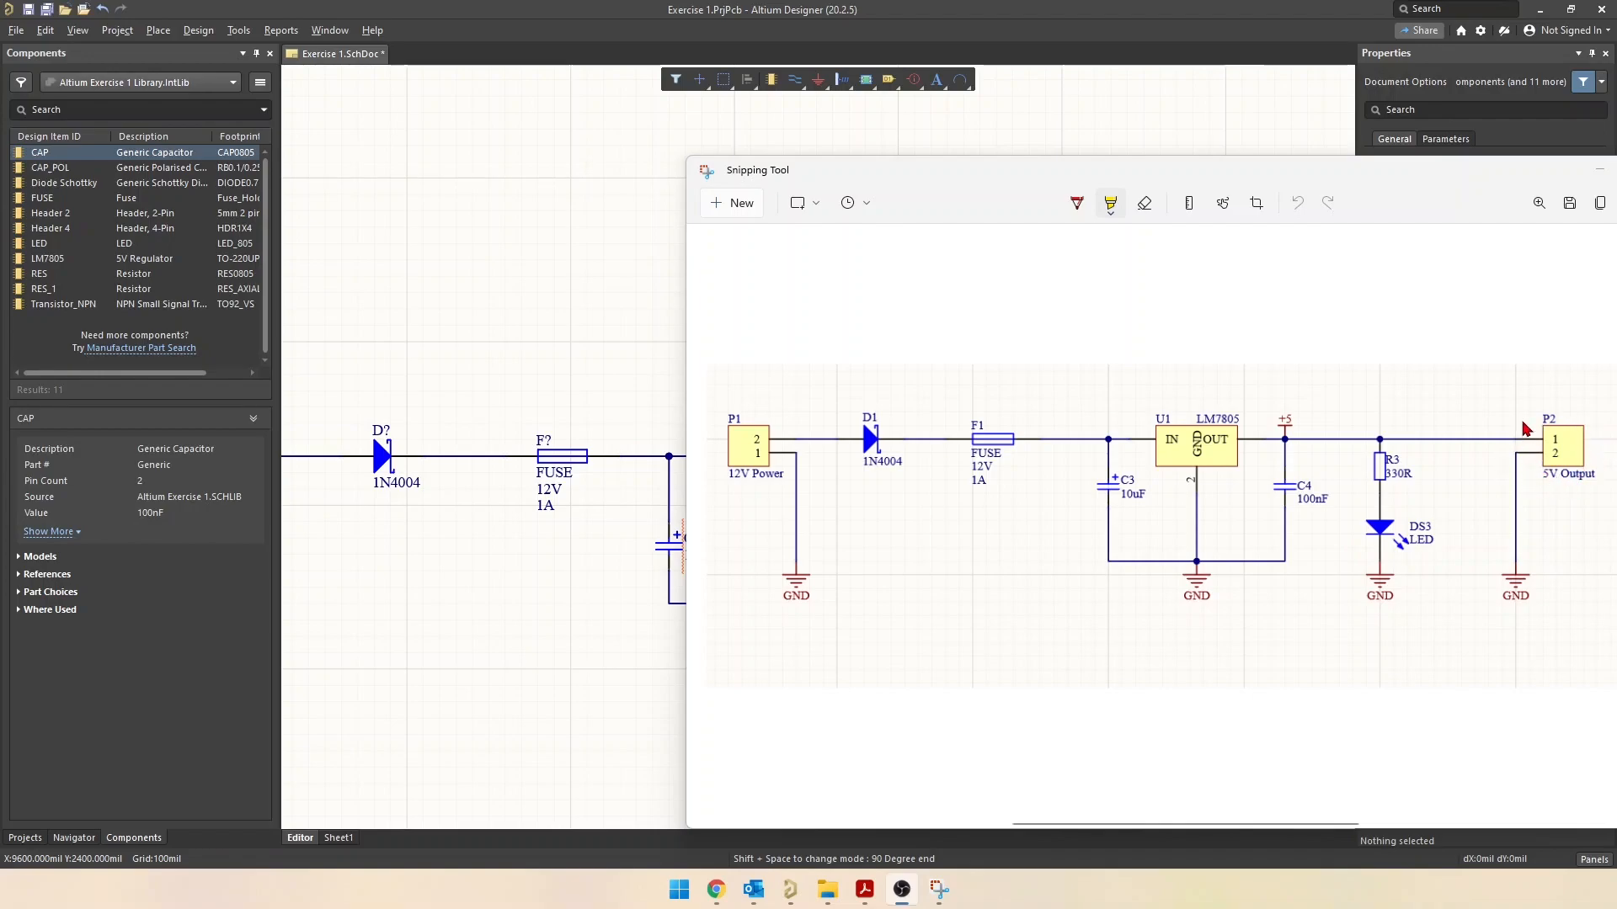
click(544, 372)
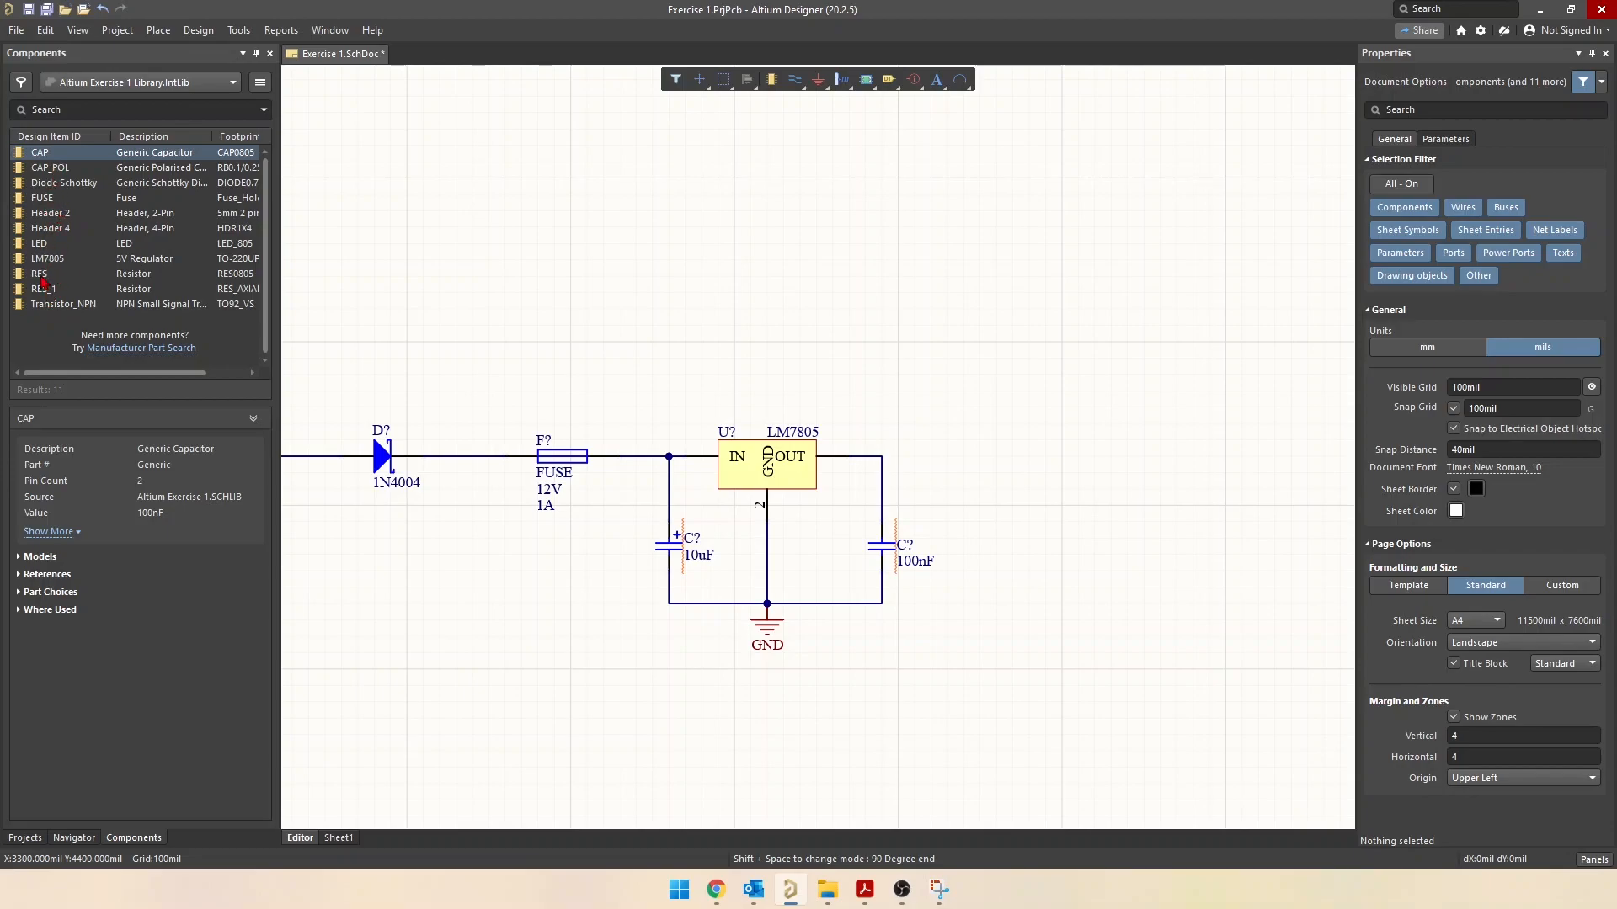
double_click(42, 282)
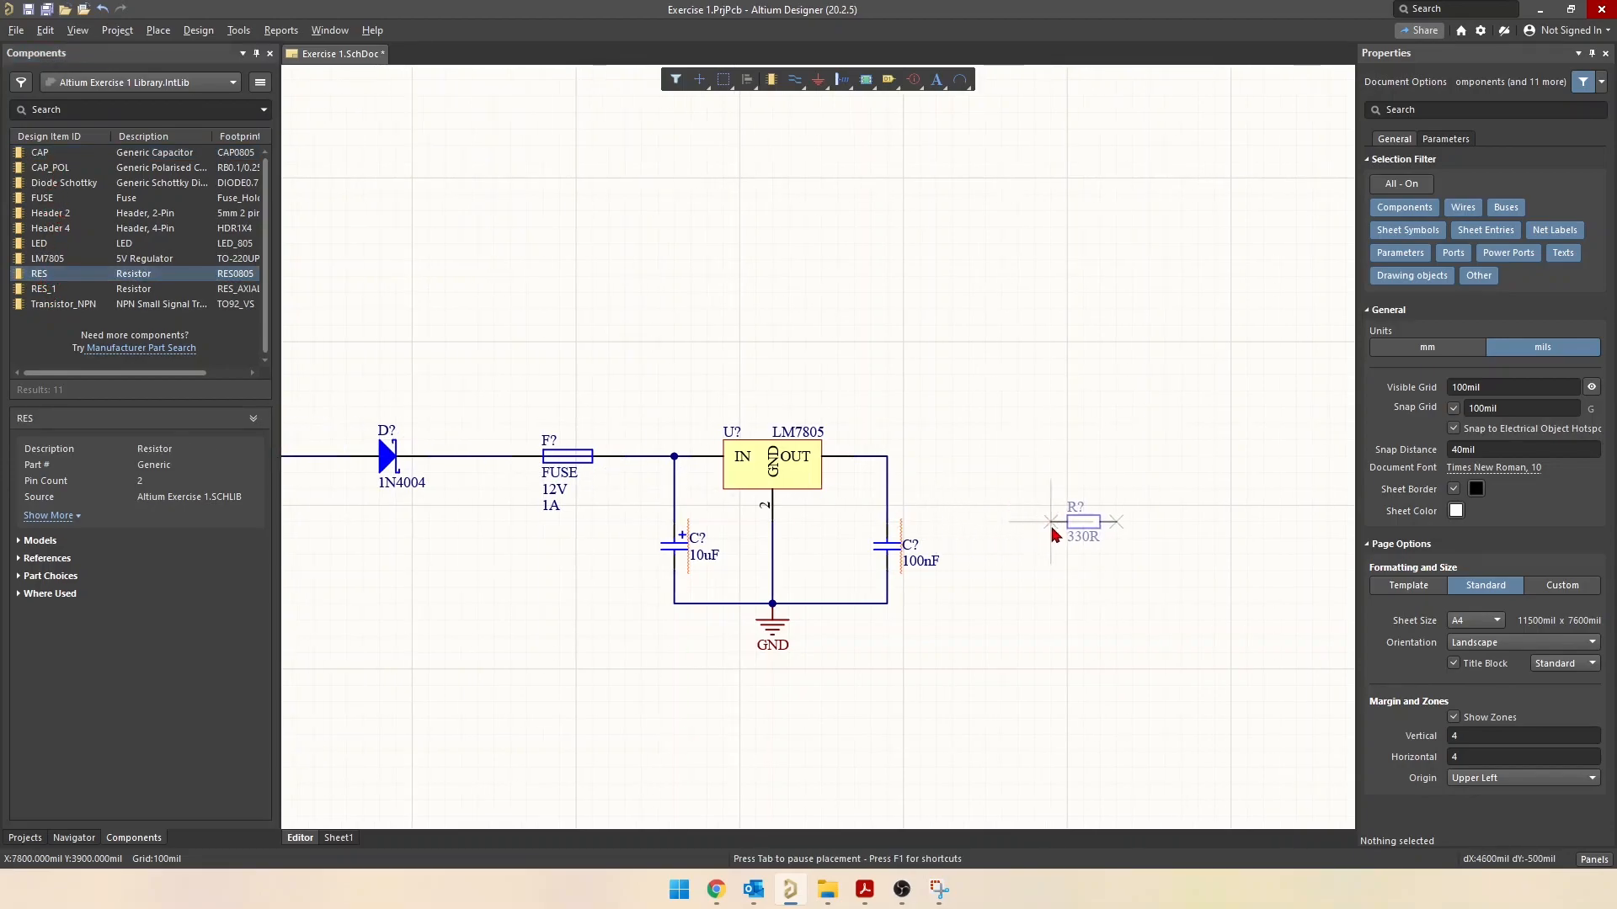
key(space)
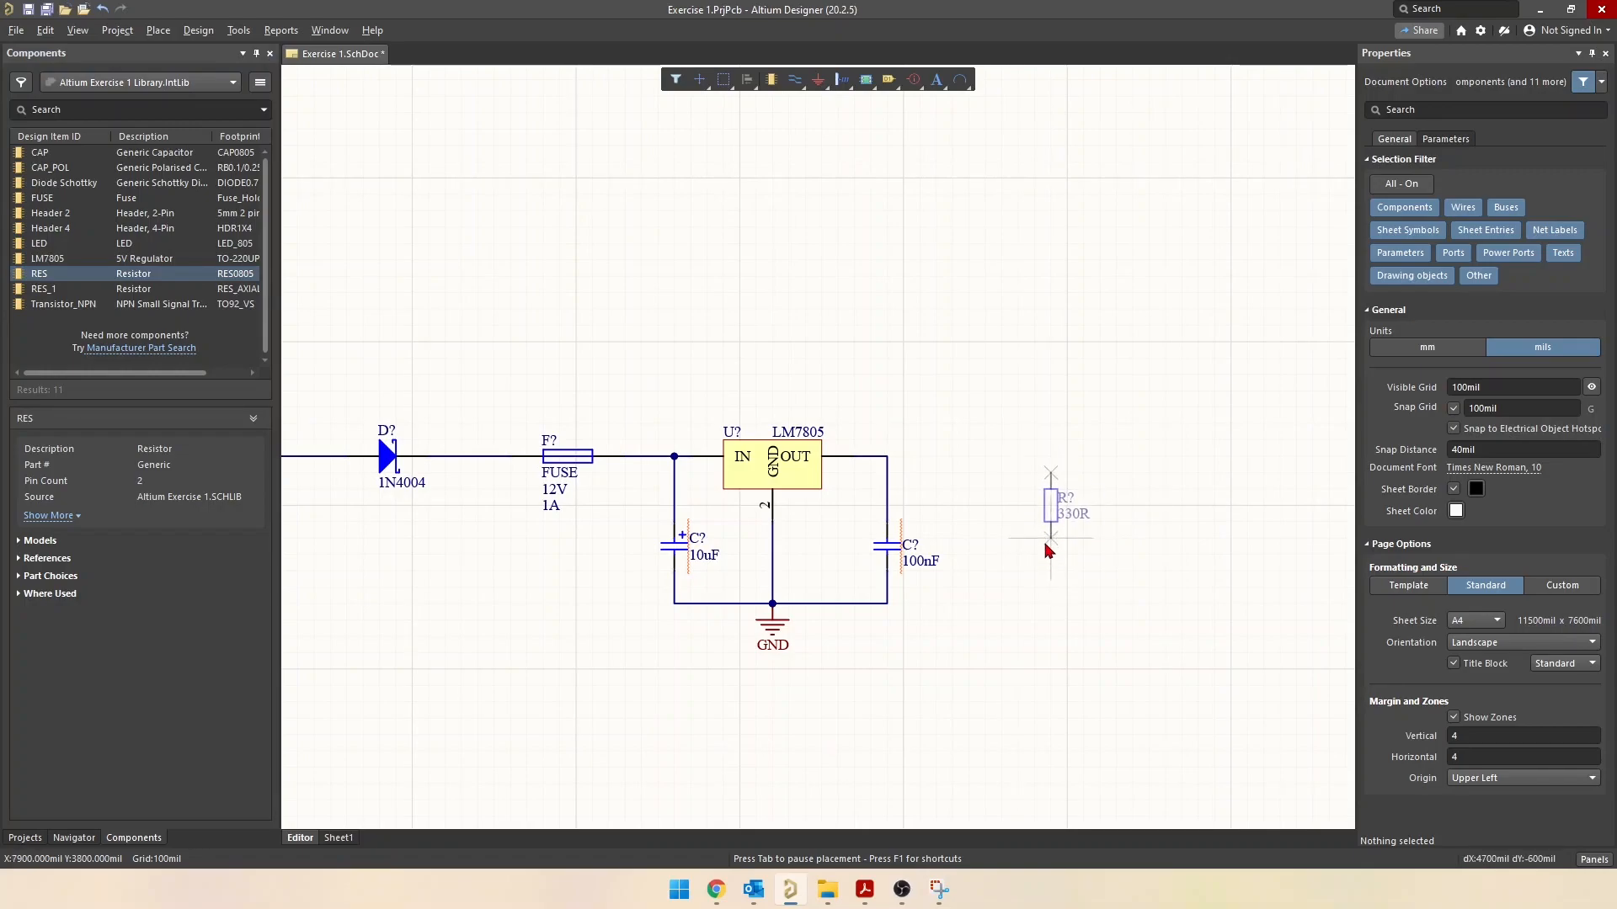
click(1067, 522)
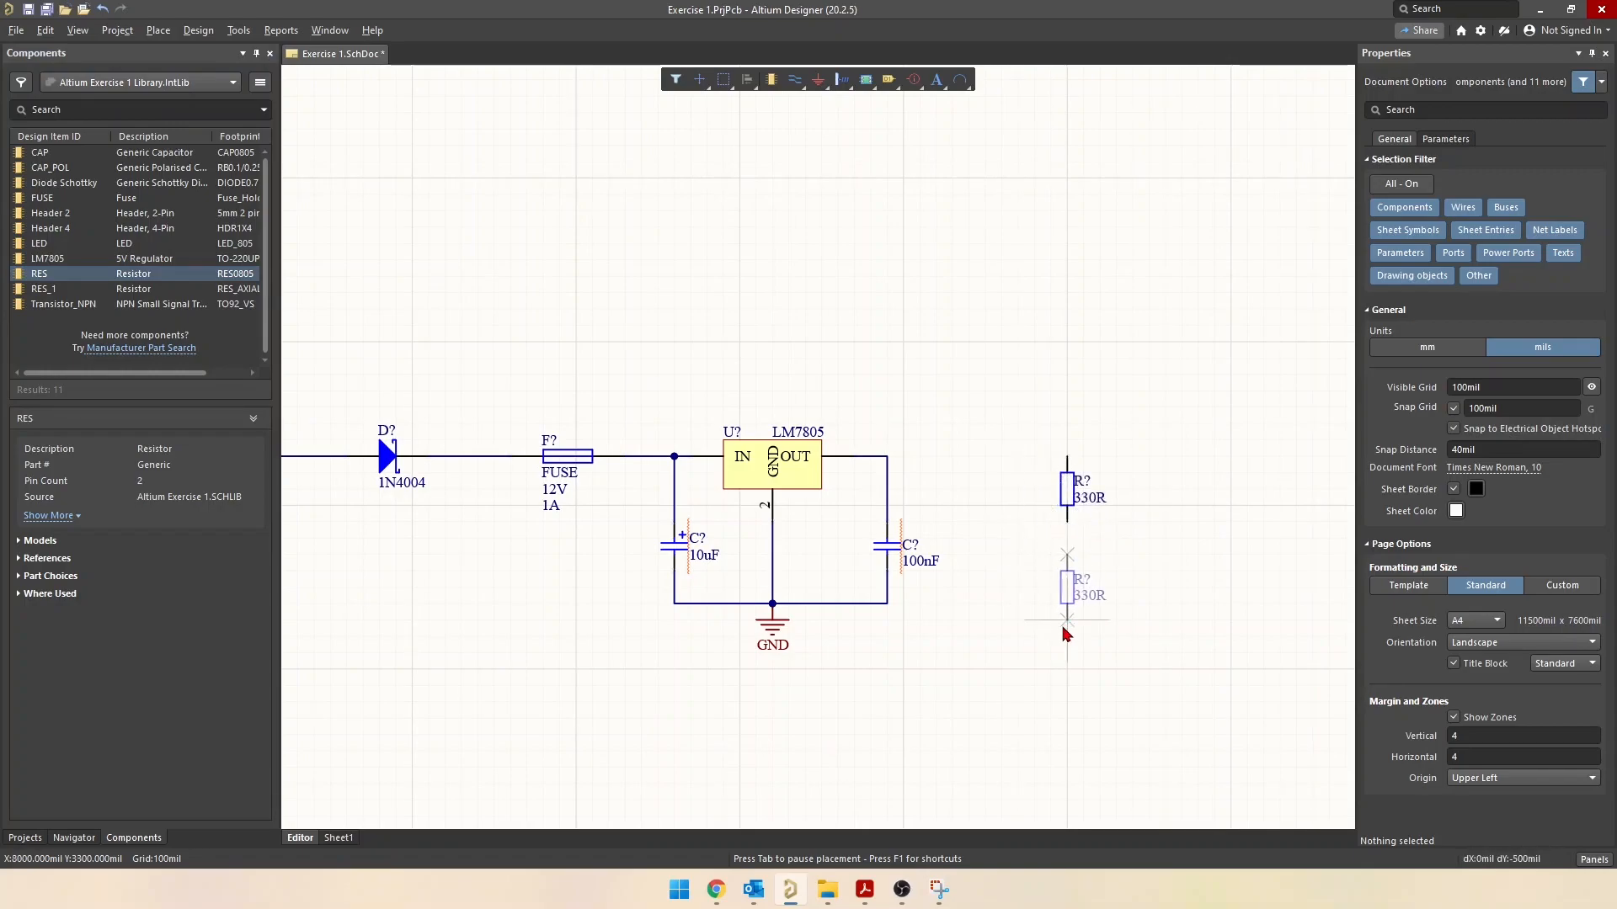
key(Escape)
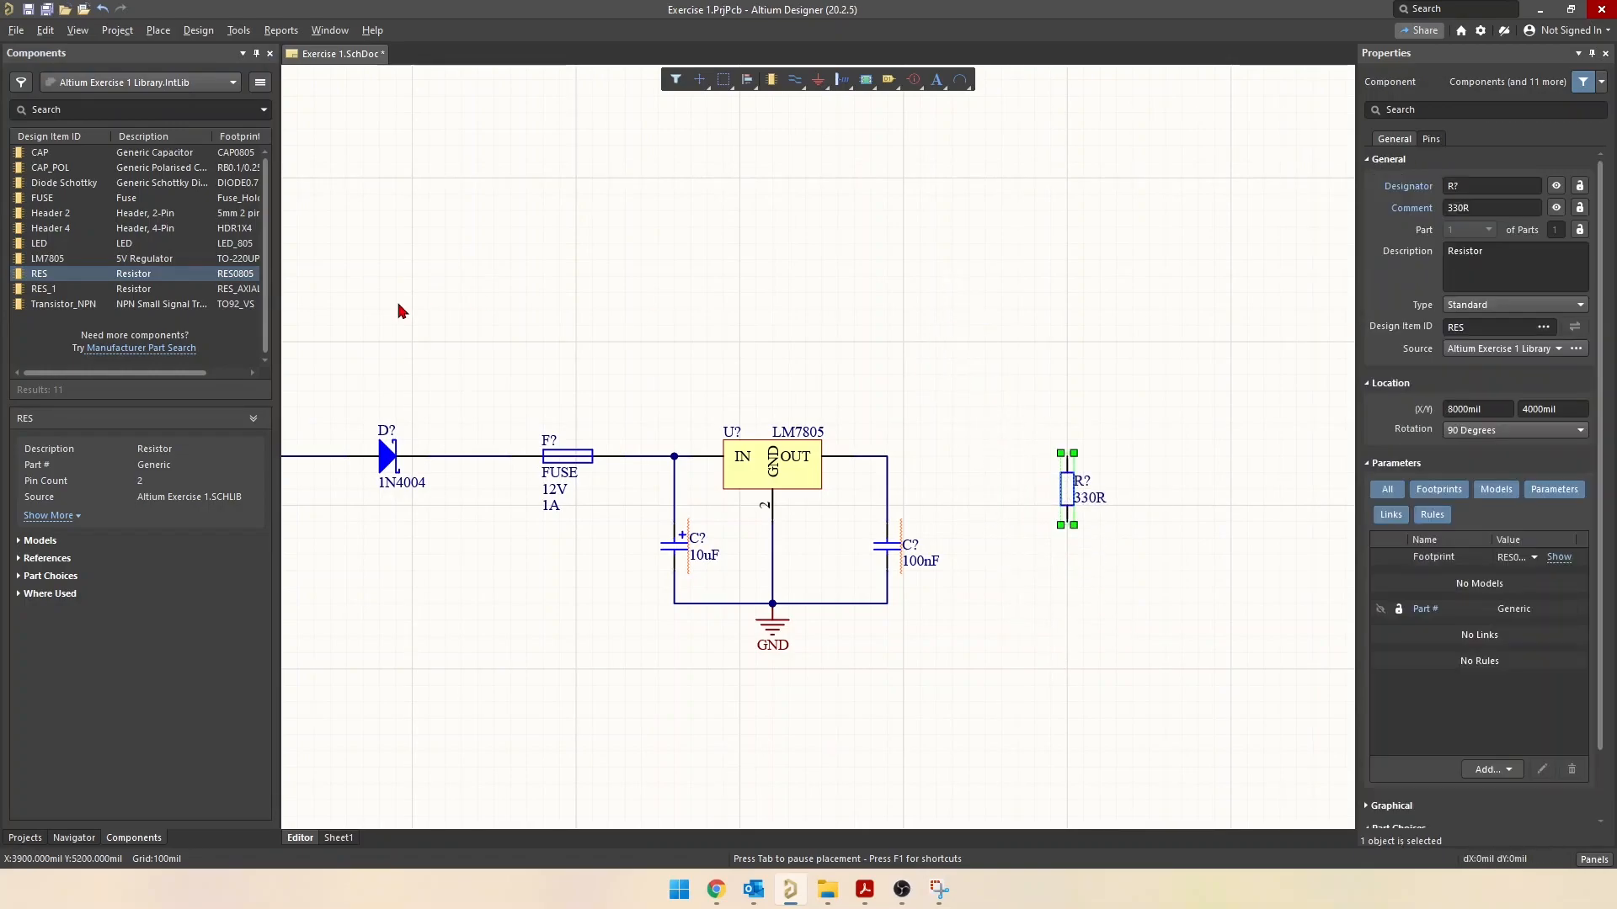
Place one LED vertically below the 330R resistor, in line with it and pointing down
double_click(37, 246)
key(space)
key(space)
key(space)
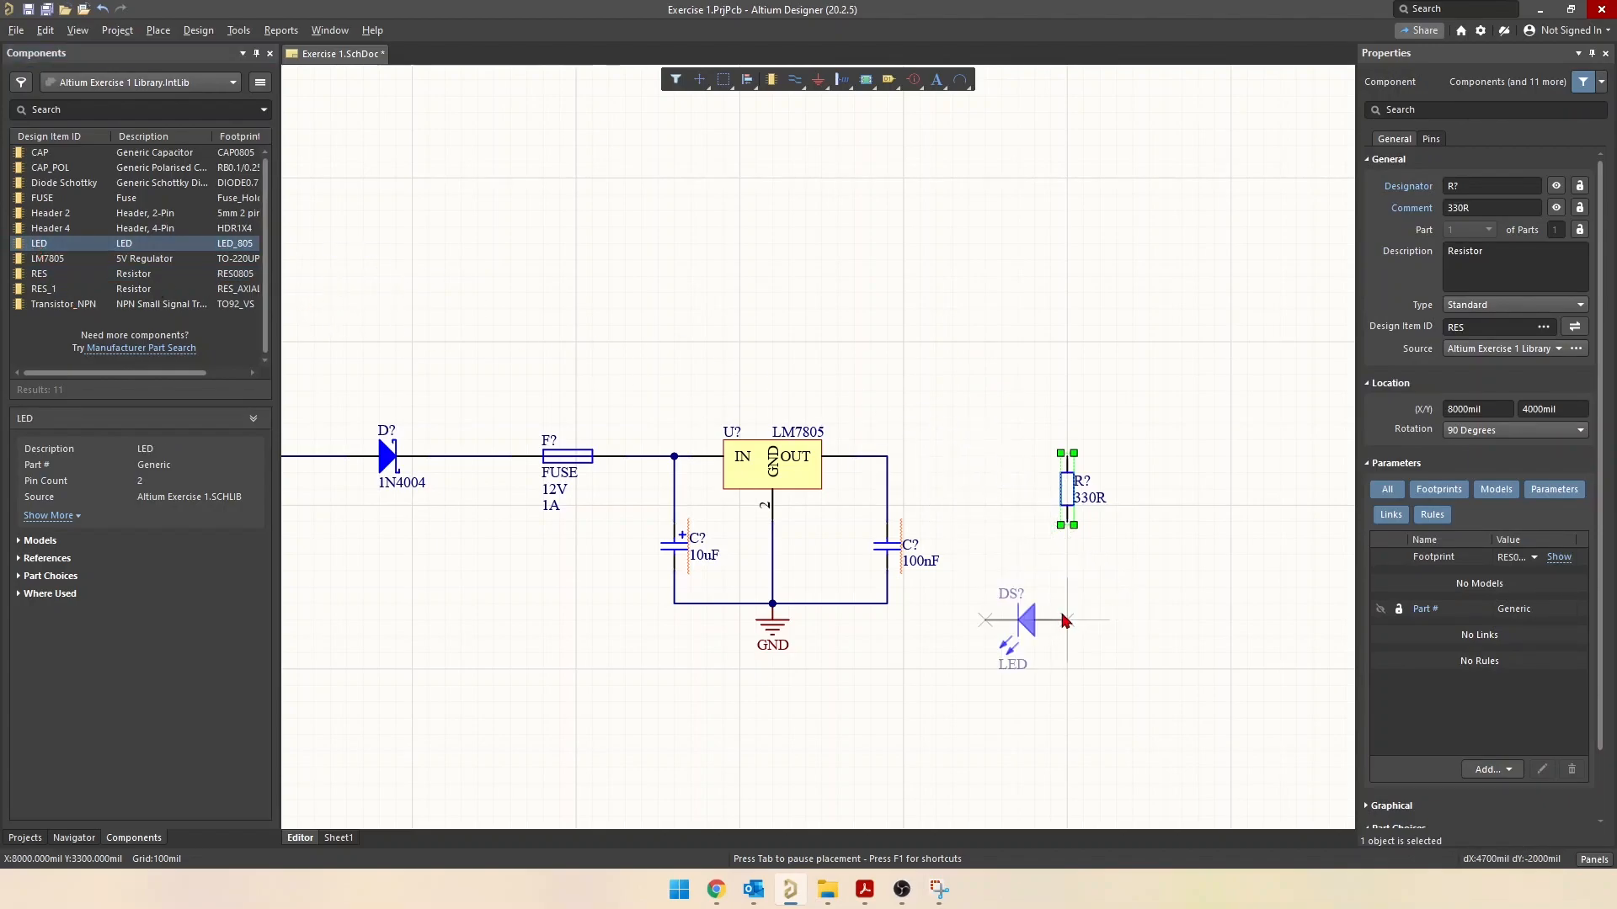
click(1074, 569)
key(Escape)
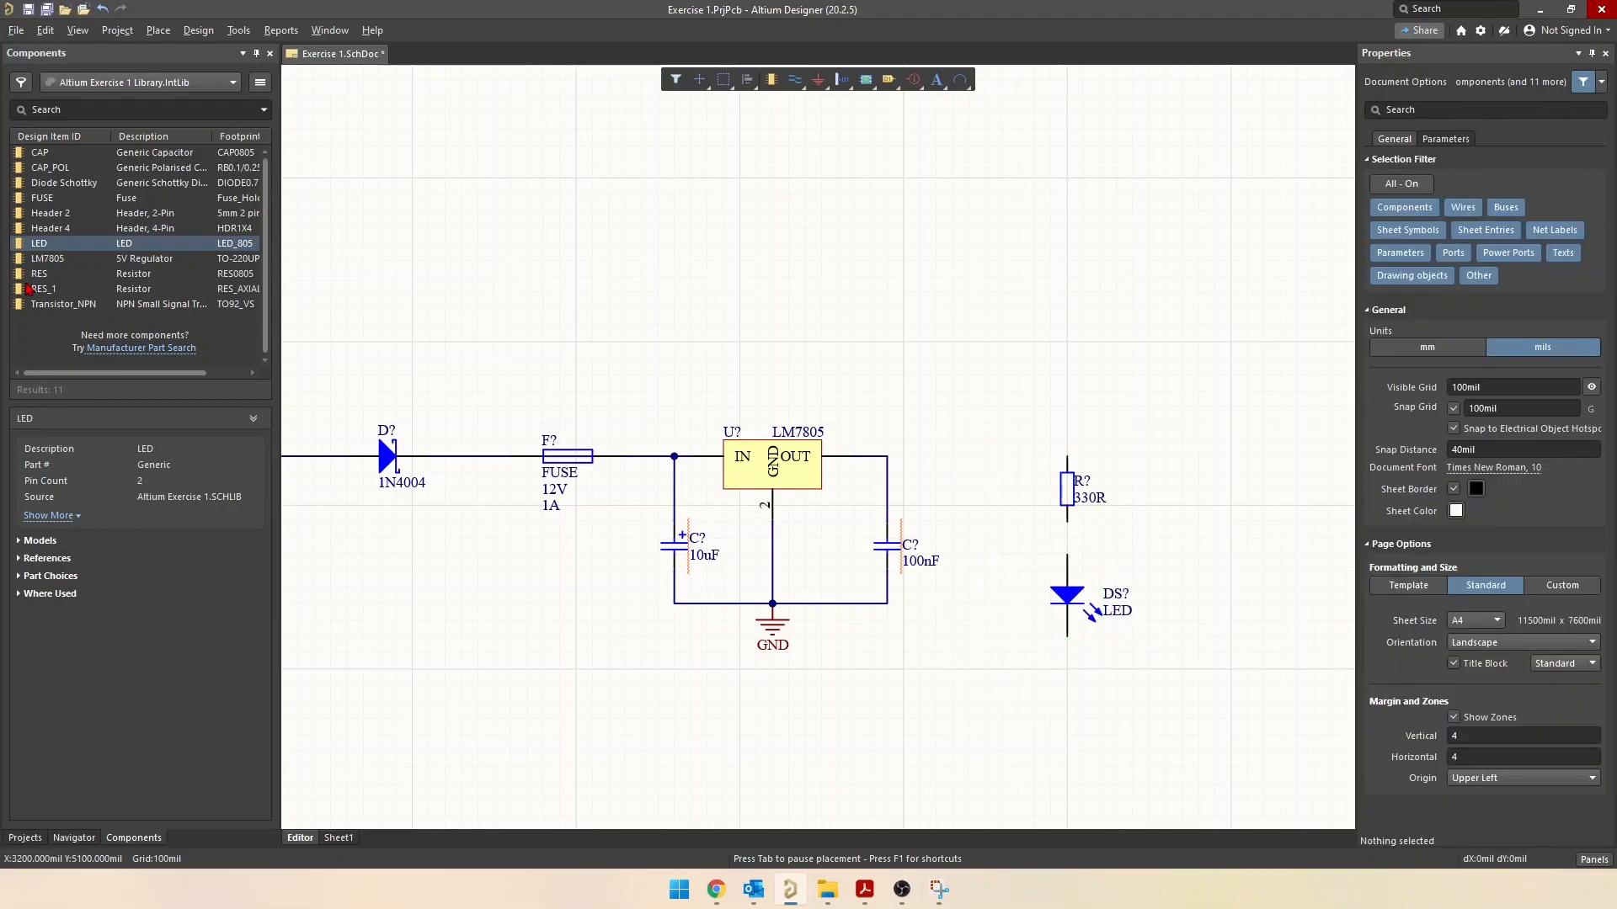
Place one Header 2 connector beyond the resistor and LED, with its pin 1 level with the OUT wire
click(47, 217)
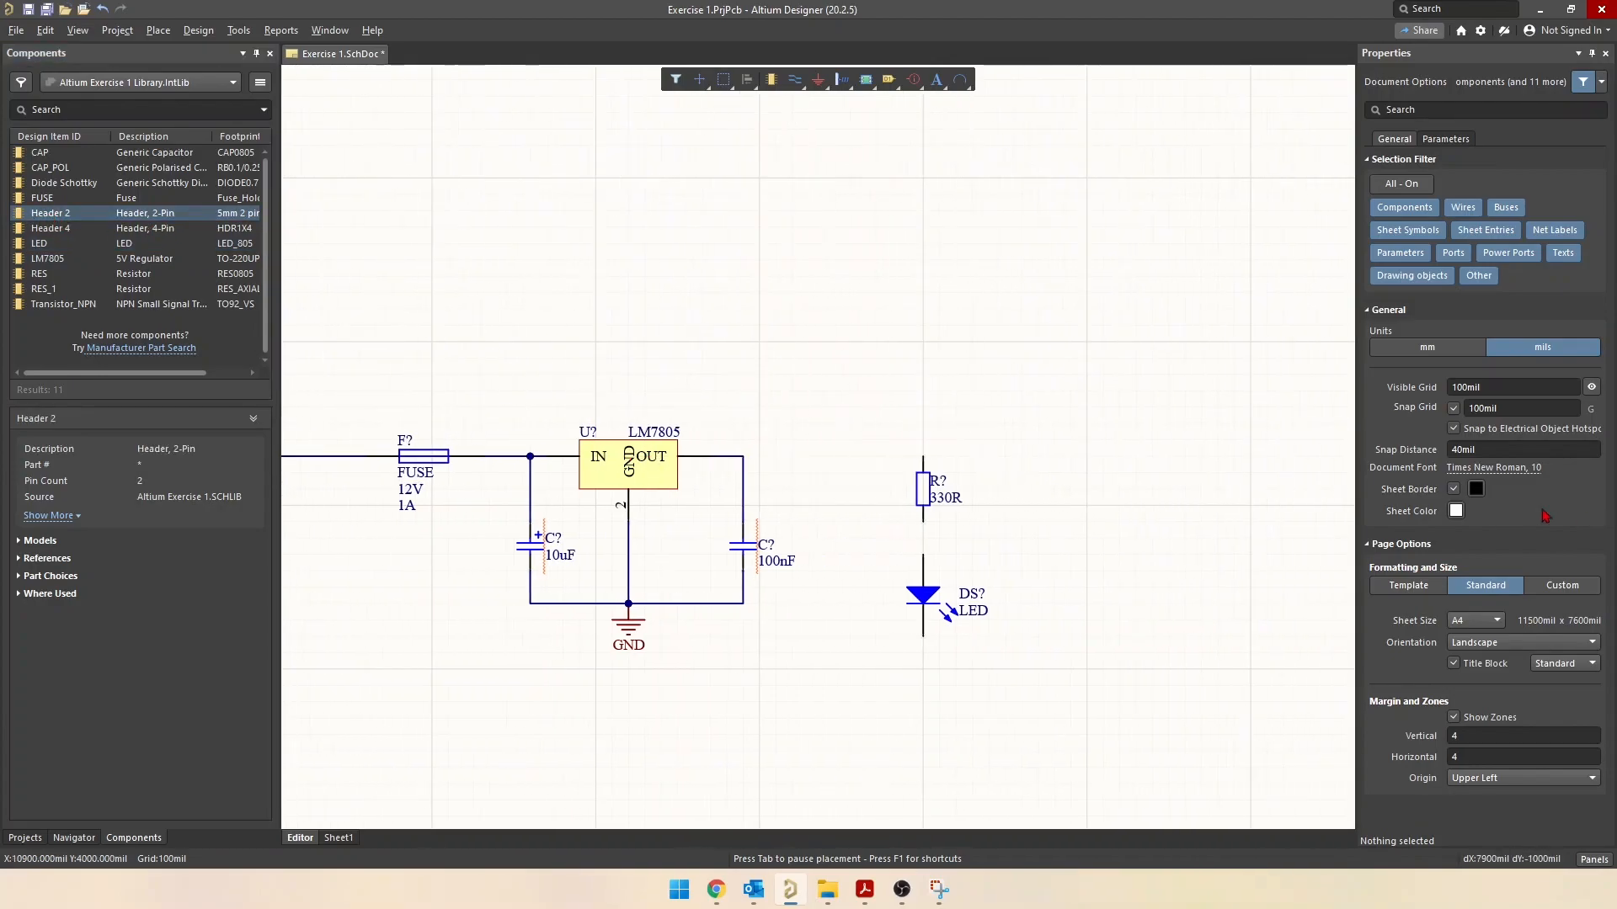
click(1083, 467)
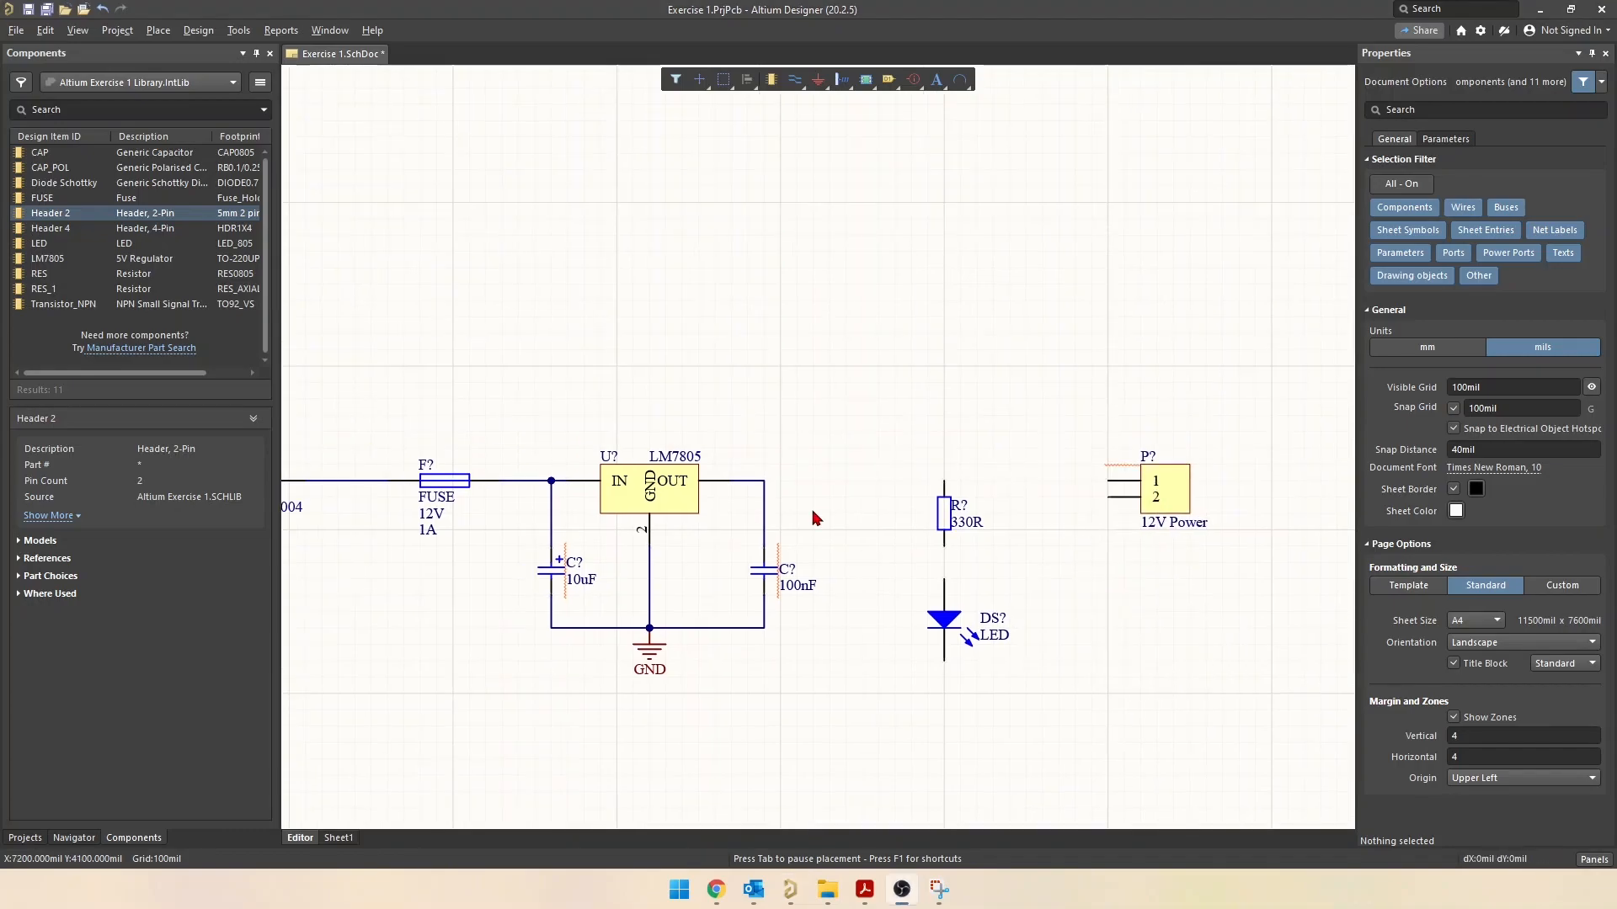
click(838, 433)
Wire the regulator's OUT net to the 330R resistor and pin 1 of the output header, and join the resistor to the LED
click(763, 481)
click(944, 481)
click(944, 545)
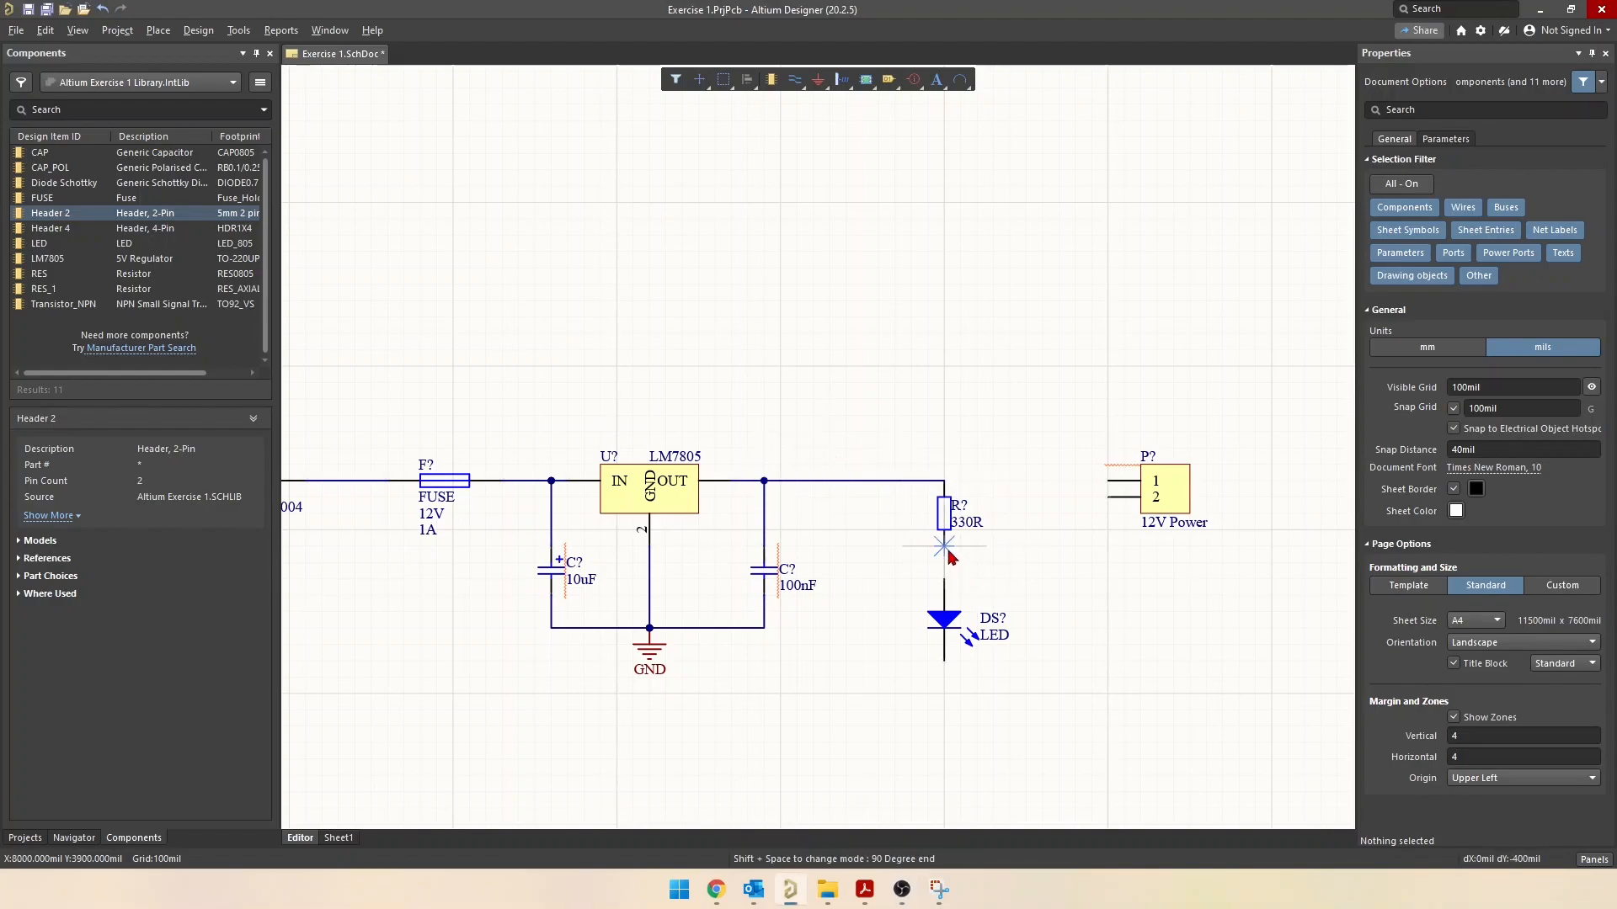
click(944, 612)
click(1108, 480)
click(948, 484)
right_click(1021, 409)
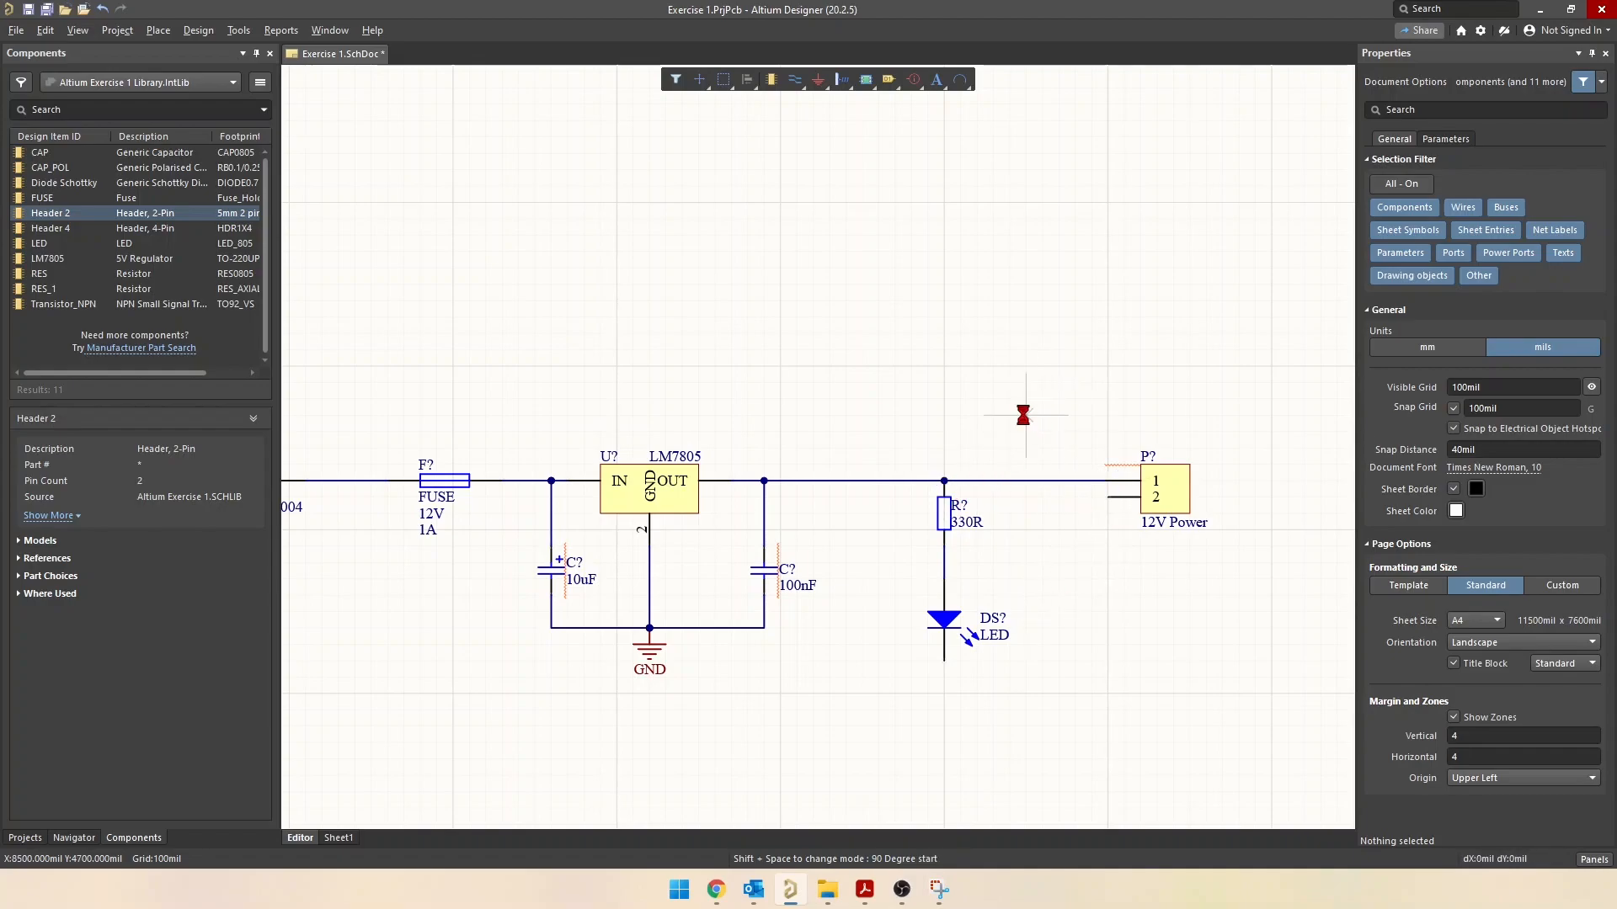
Place a GND power port below the output header, level with the existing ground, and wire it to the header's pin 2
click(818, 84)
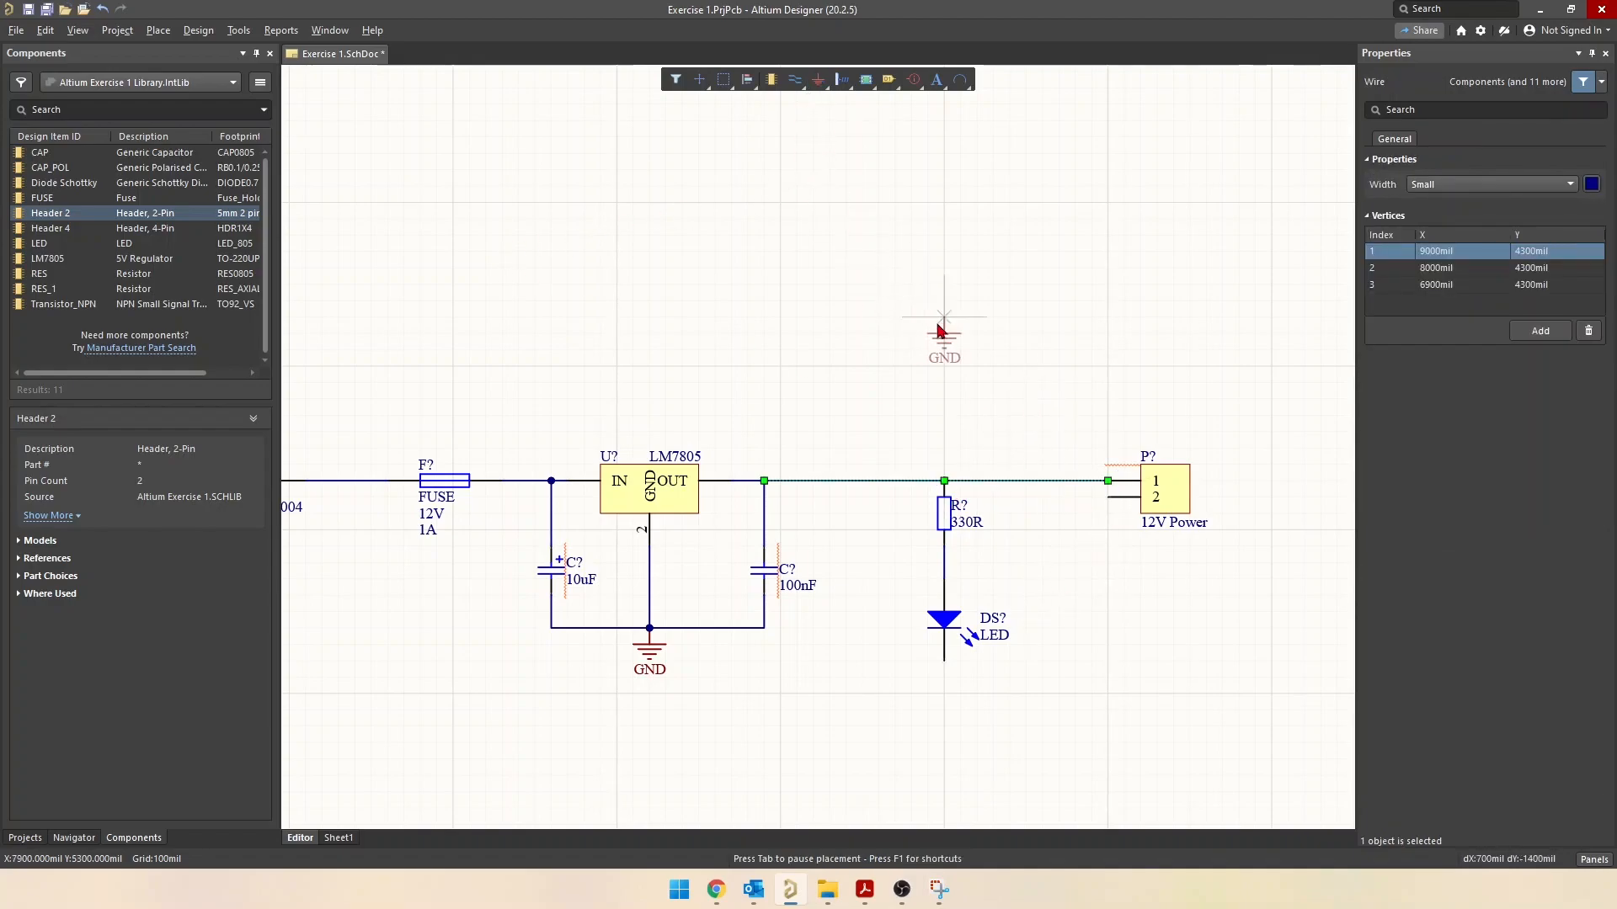
click(1108, 634)
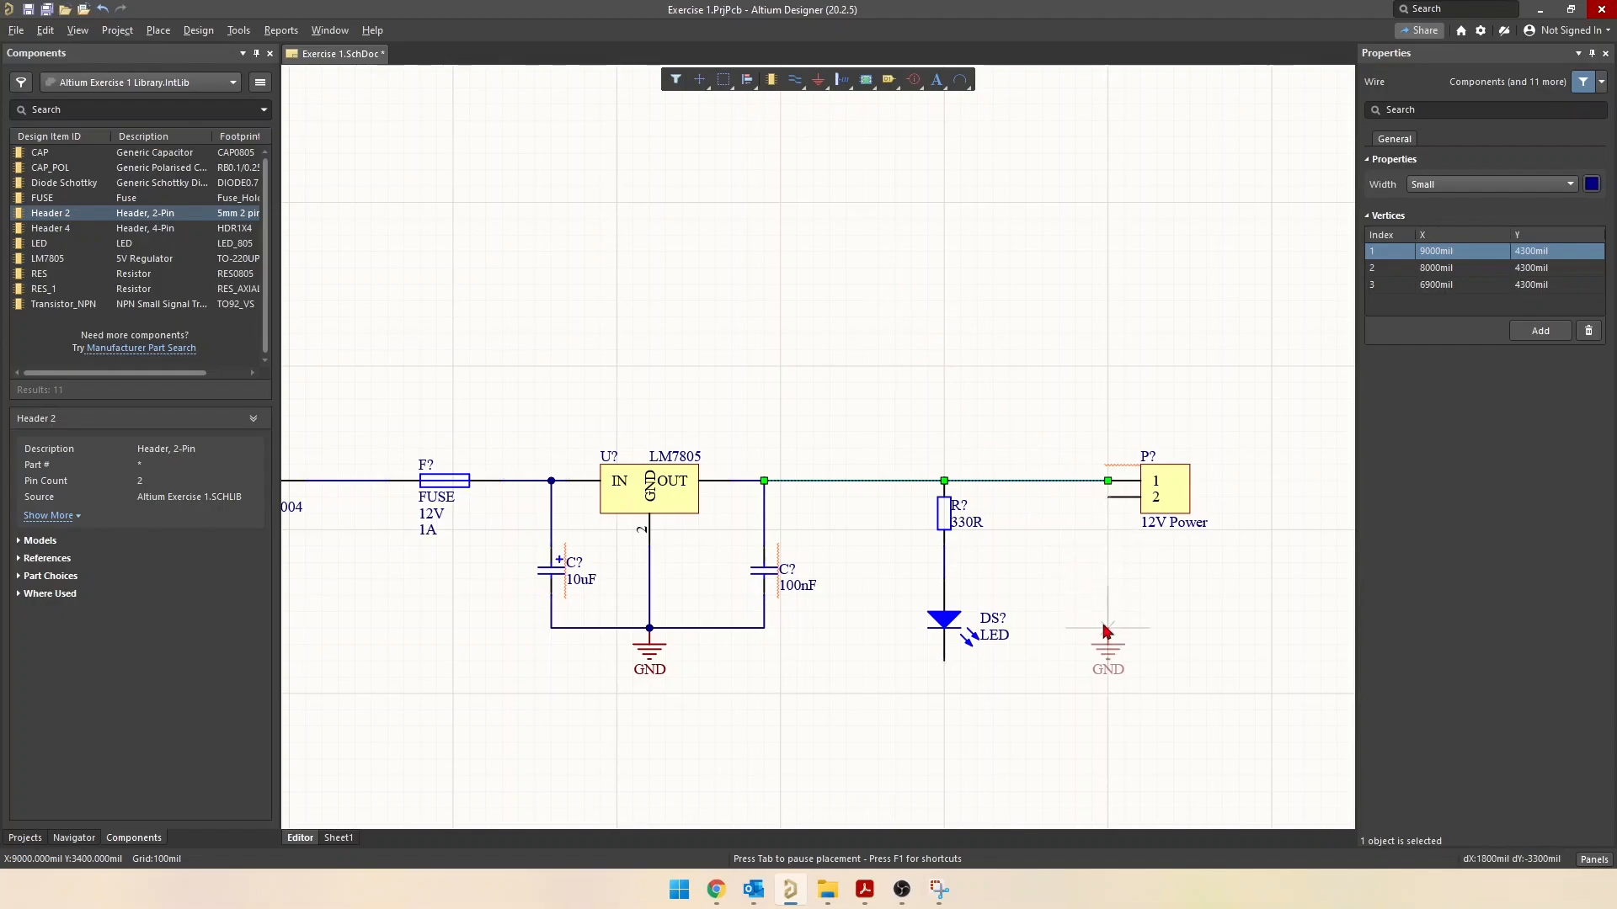
right_click(1057, 587)
key(ctrl+w)
click(1108, 497)
click(1107, 630)
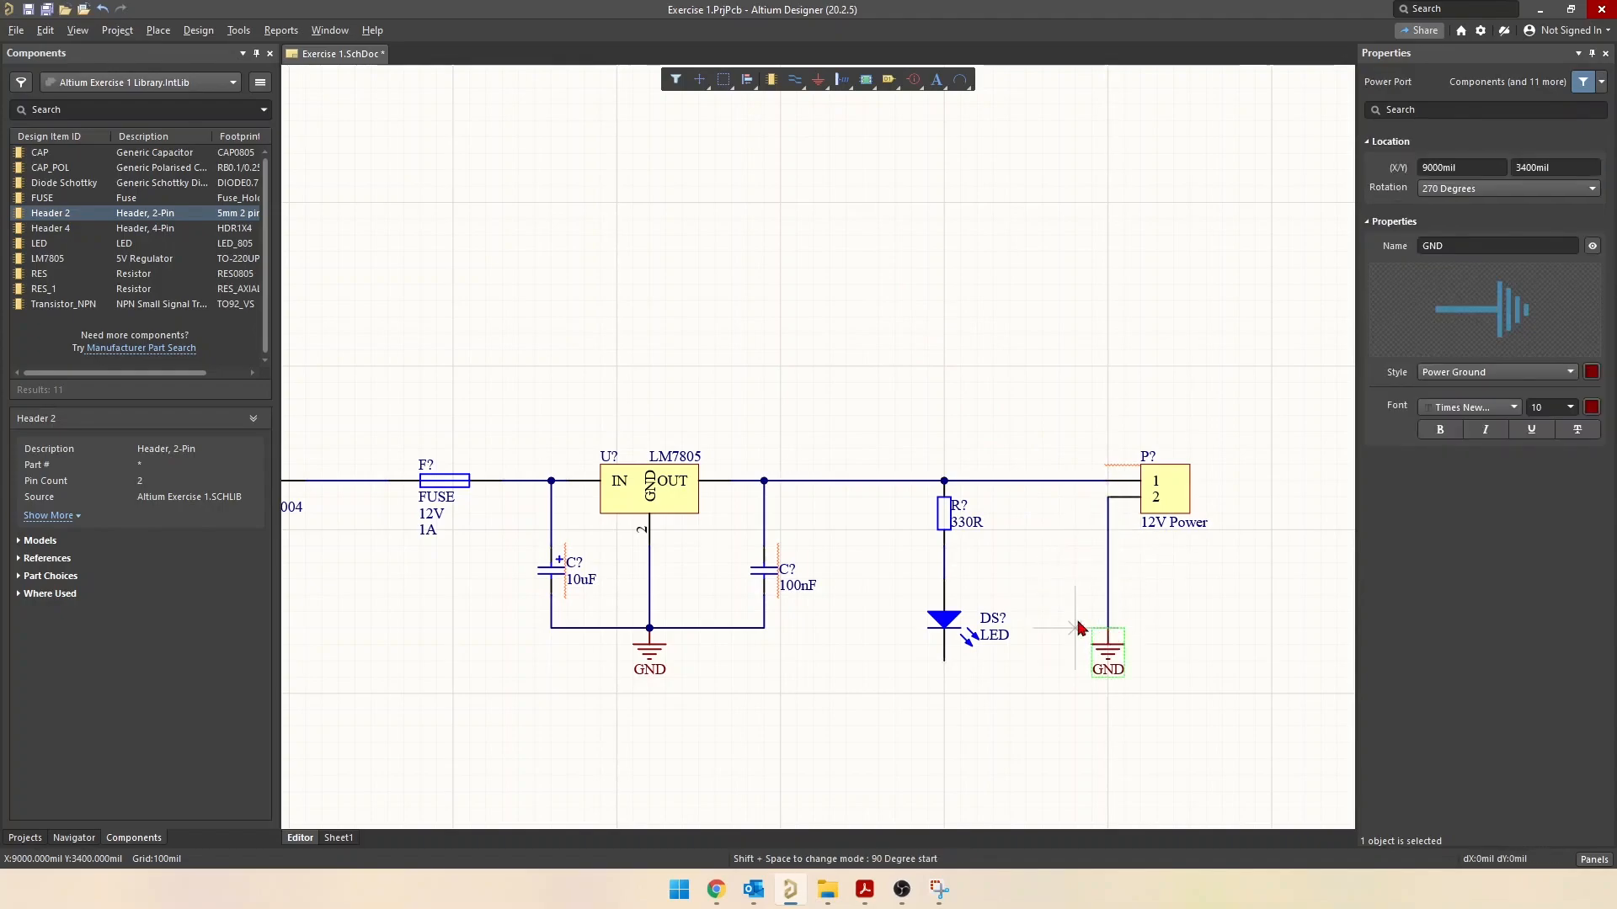
right_click(1022, 711)
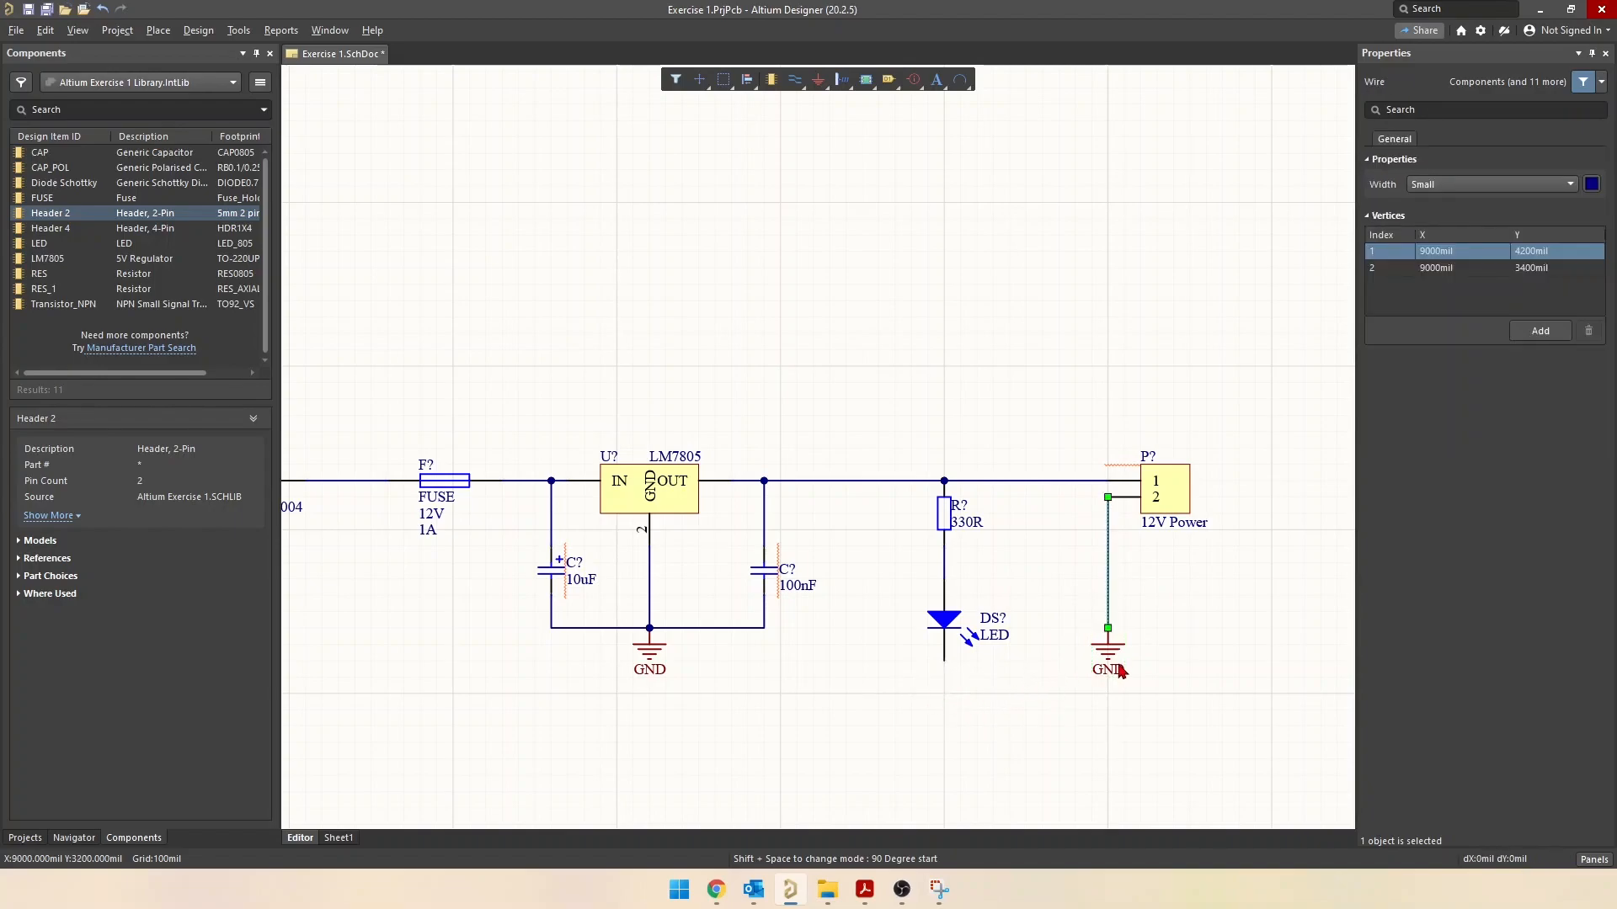
click(868, 266)
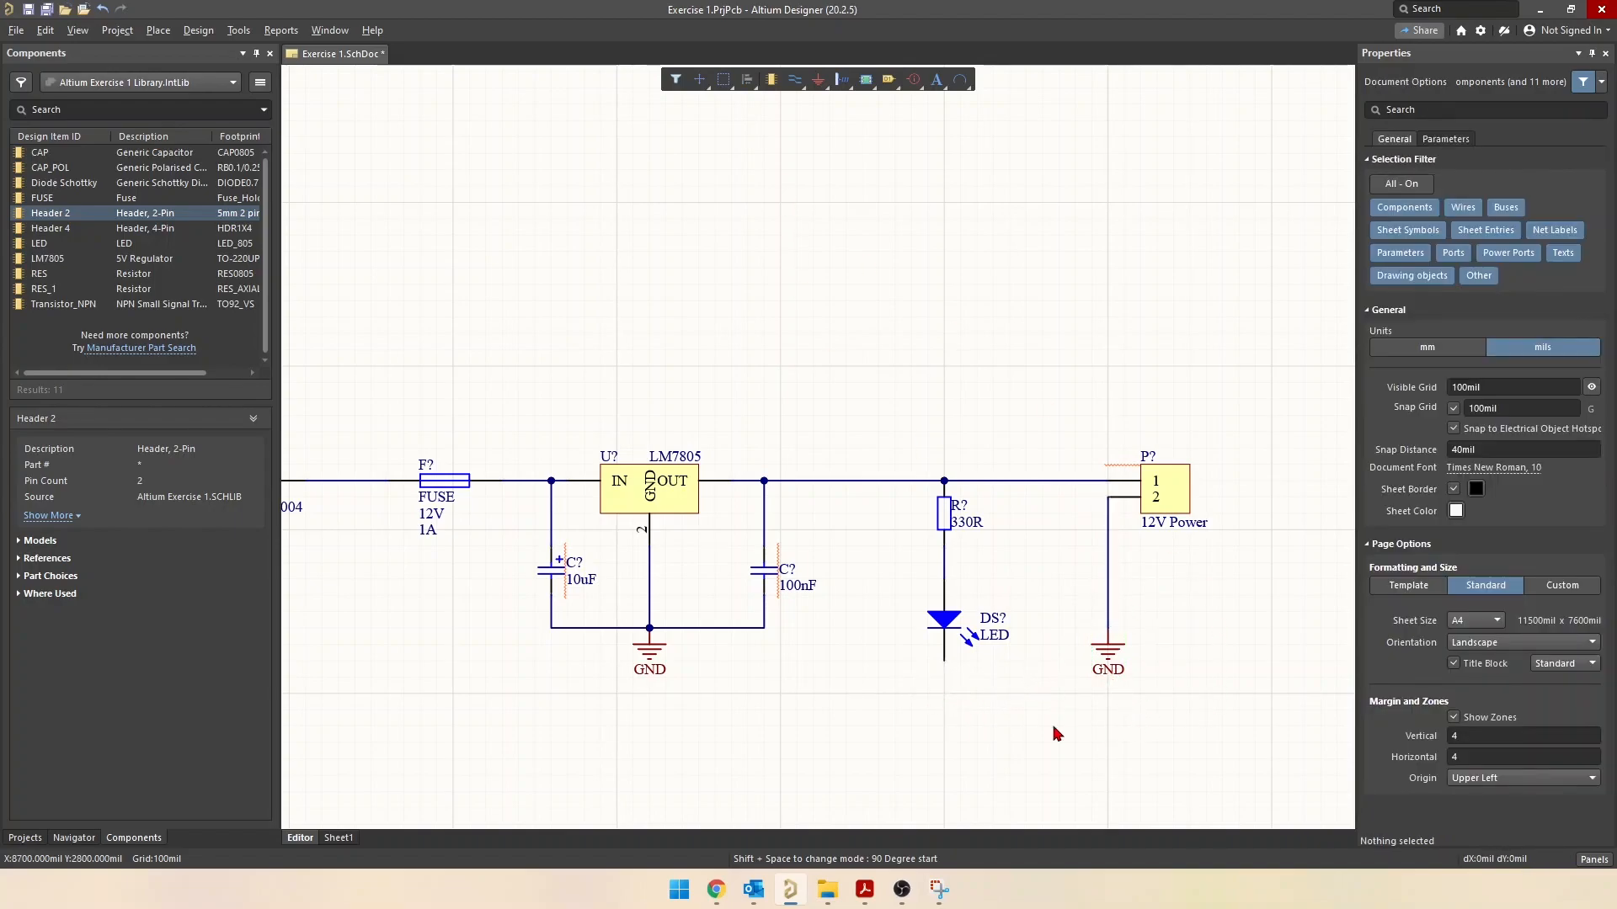
Copy the output header's GND power port and paste it onto the LED's lower pin
ctrl+scroll(1099, 625, up, 2)
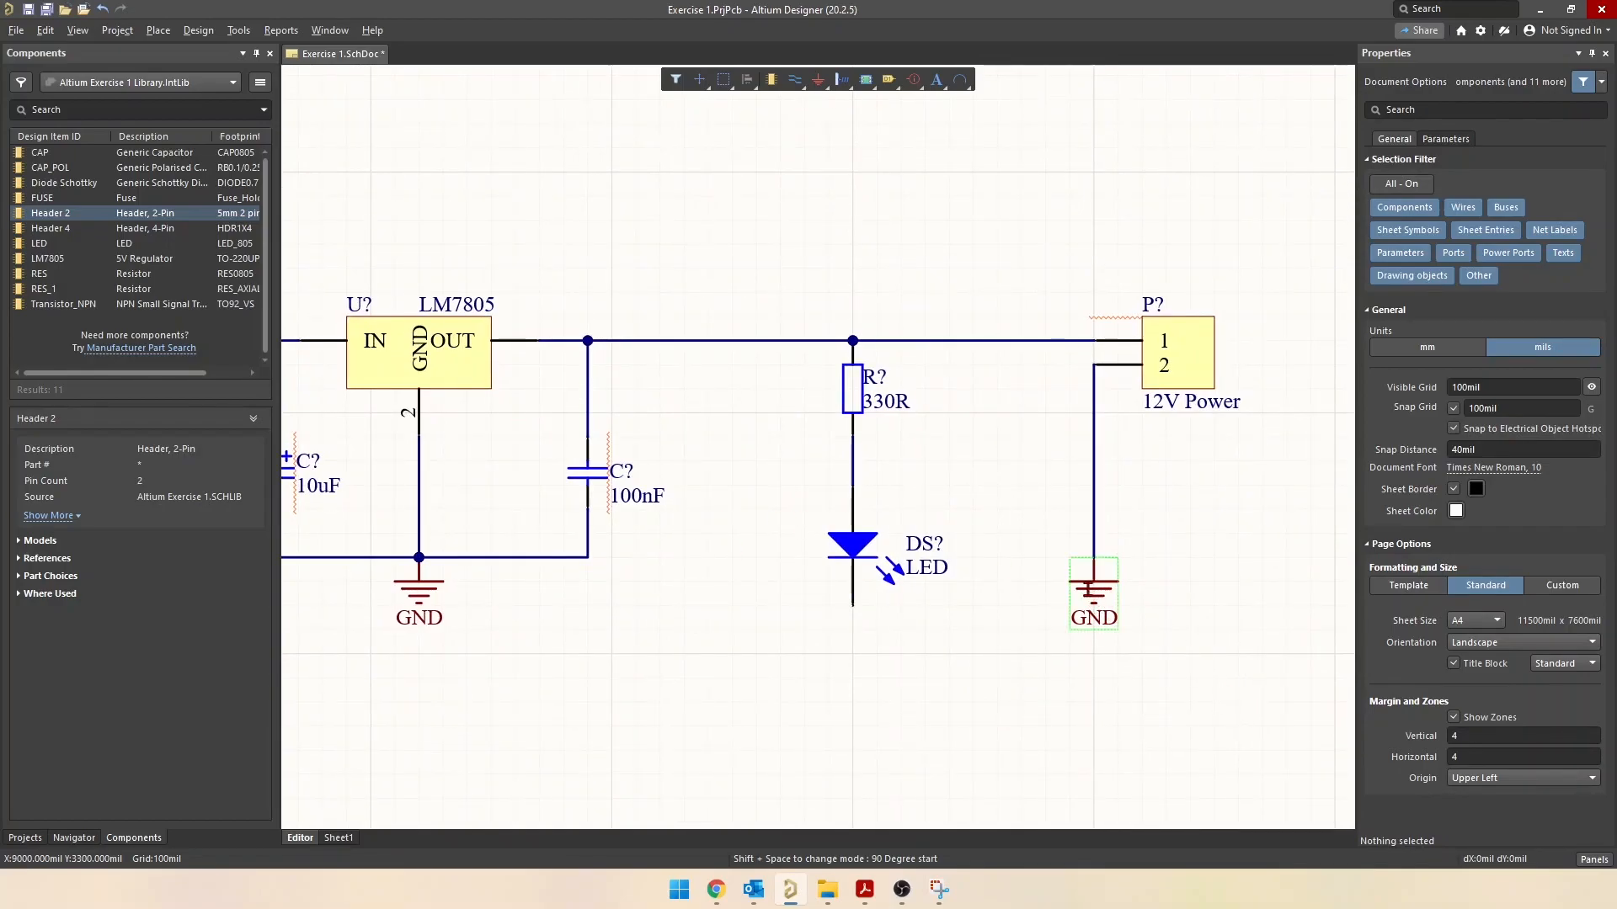
click(1089, 594)
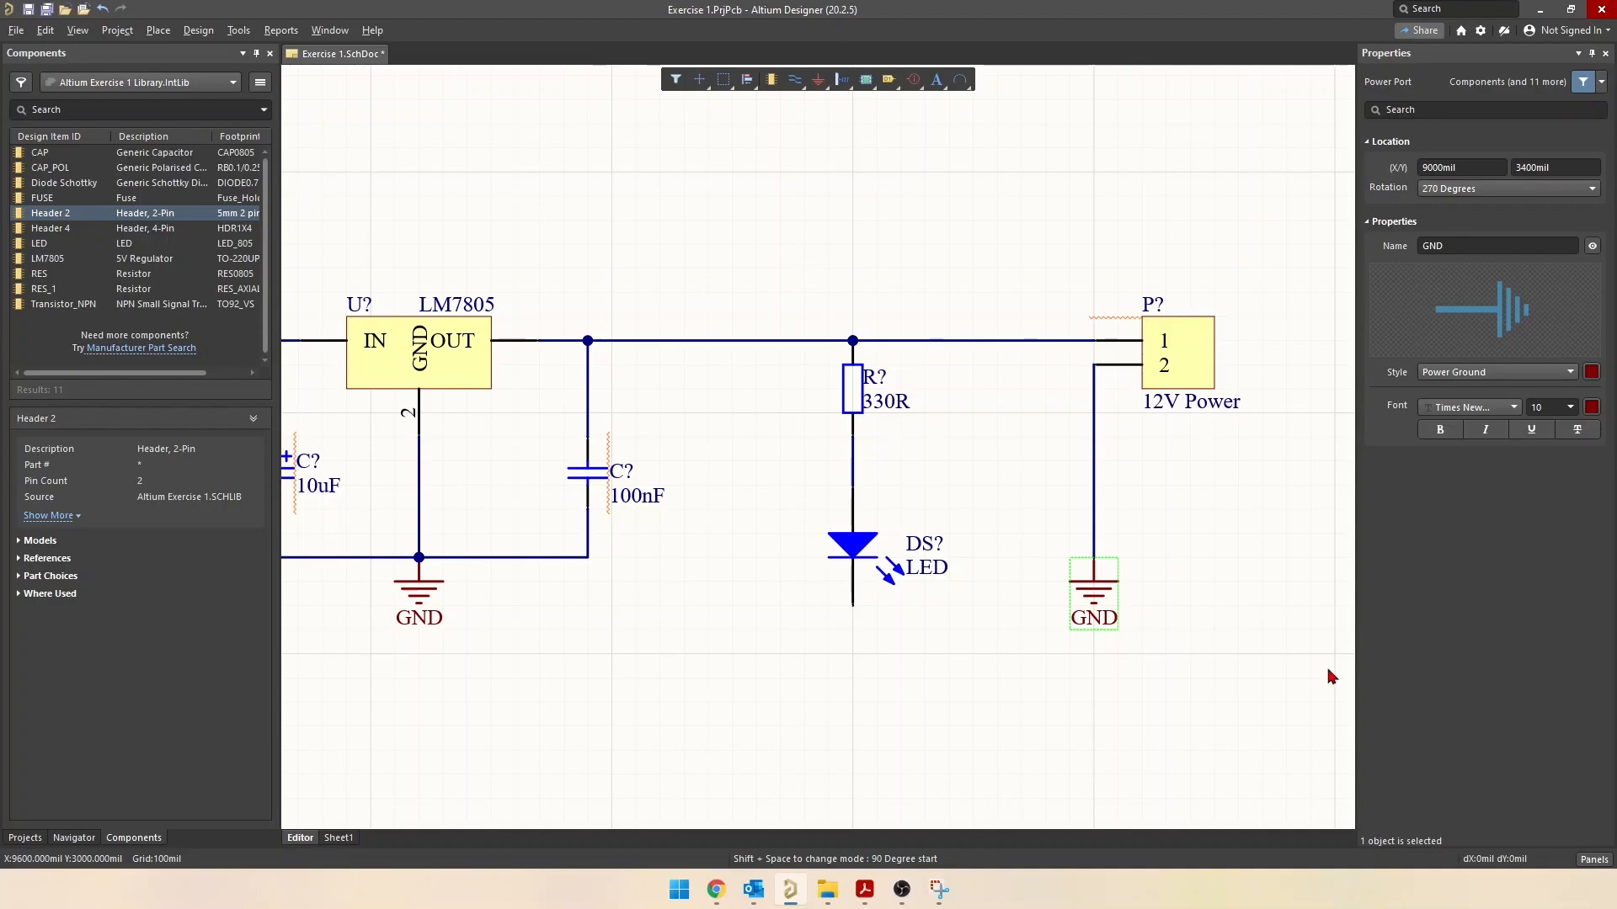
key(ctrl+v)
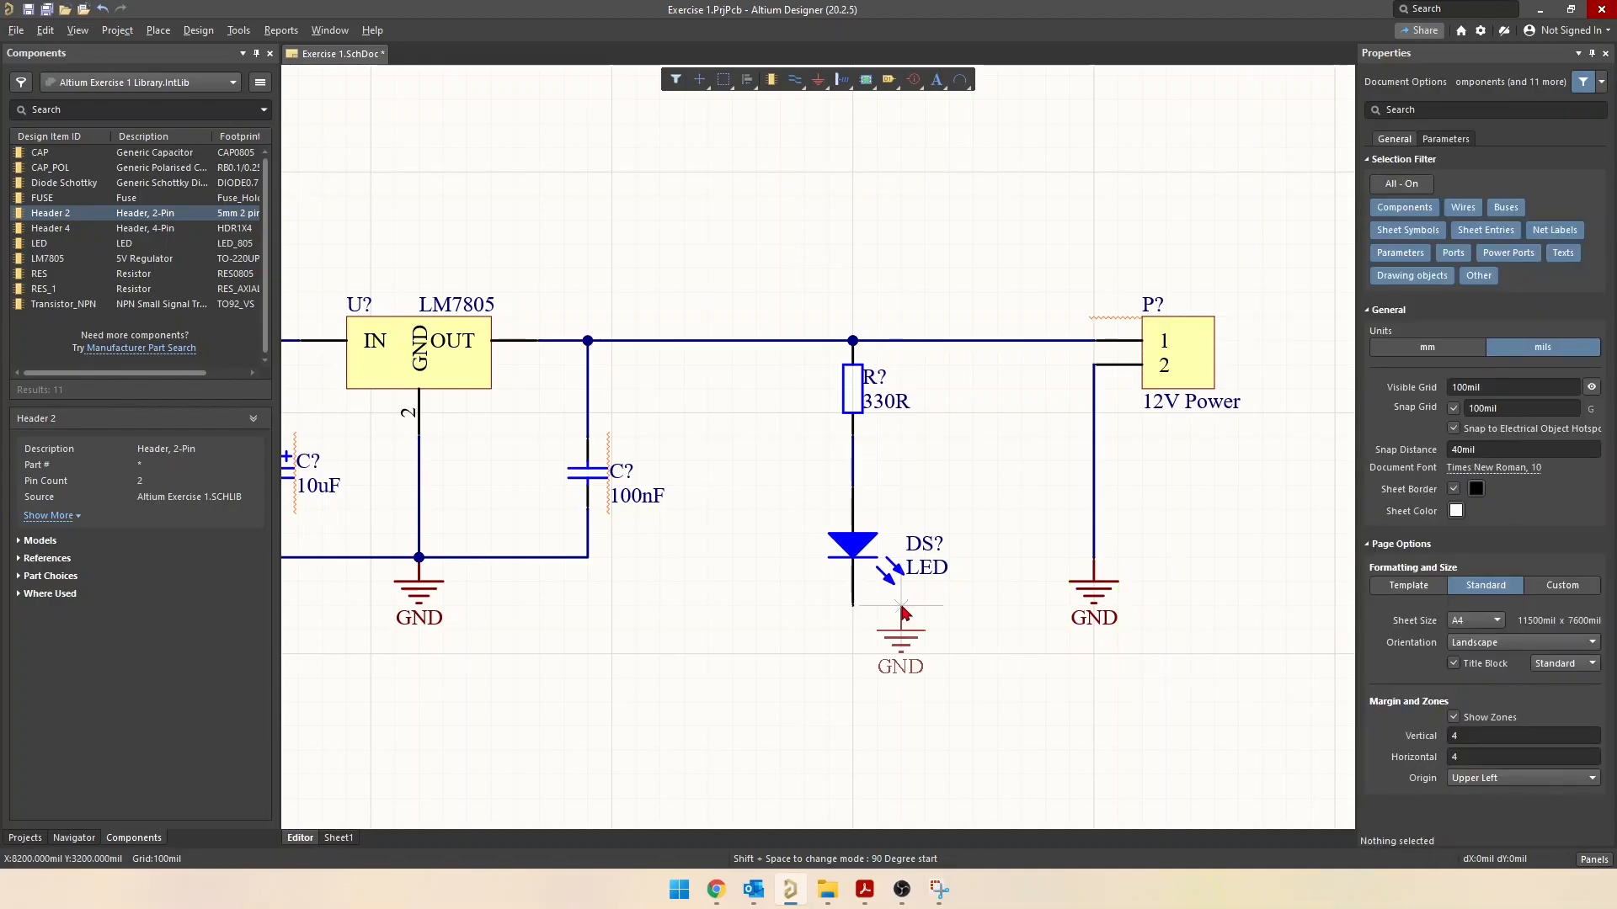
click(853, 606)
click(1096, 598)
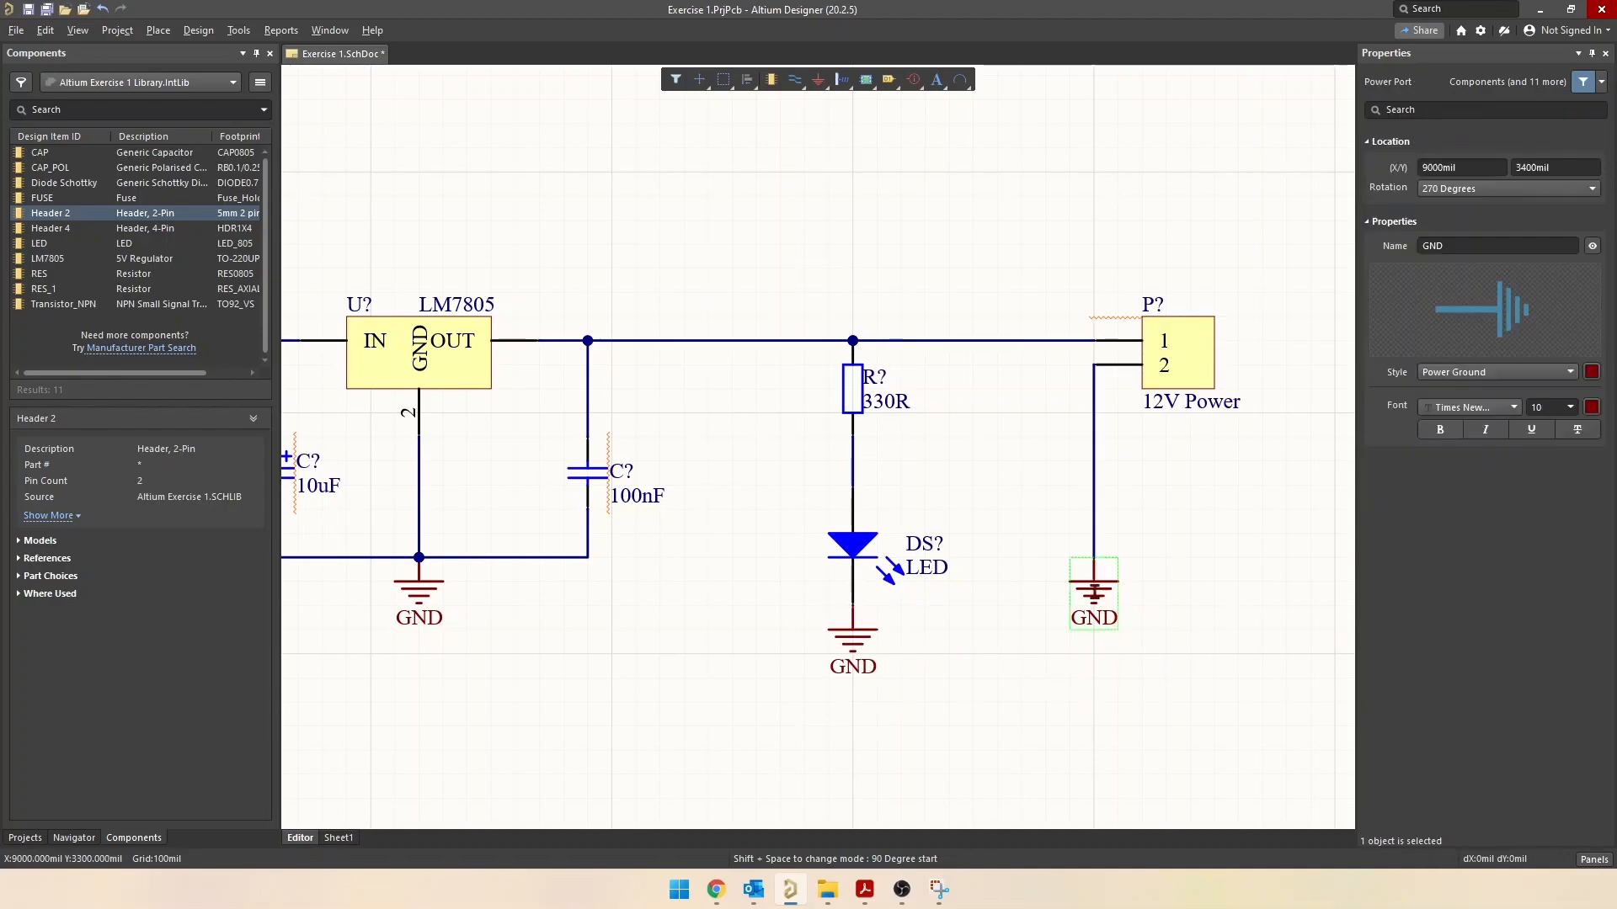
right_click(1097, 597)
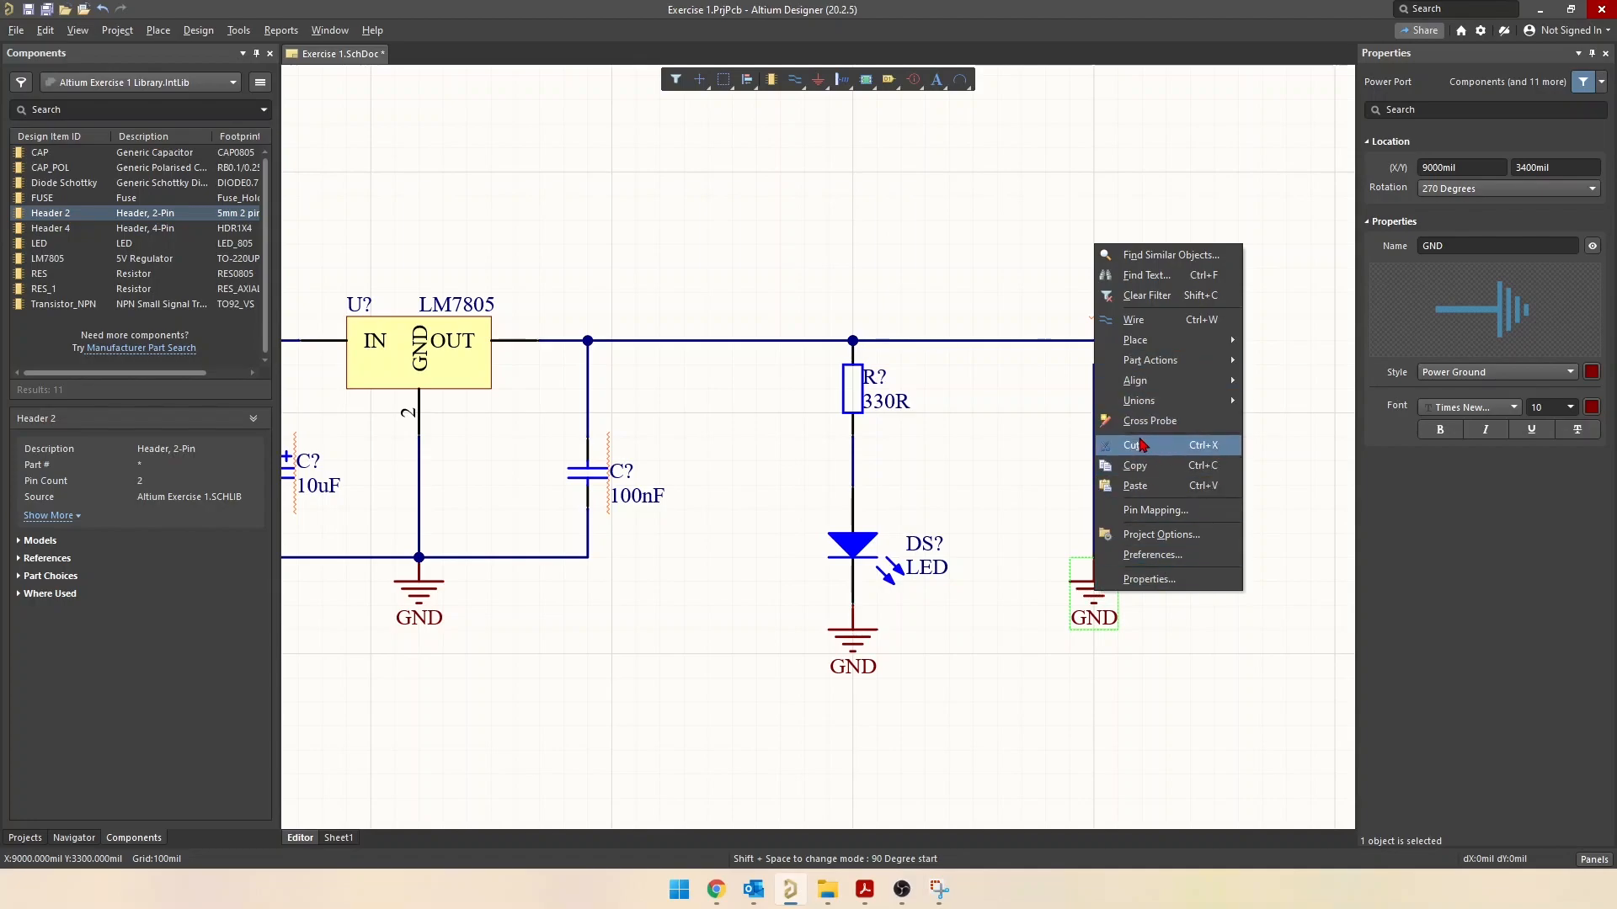
click(956, 765)
Copy the resistor, LED, output header and their GND ports as a group and paste it above the circuit
right_drag(686, 598, 704, 567)
ctrl+scroll(704, 568, down, 2)
drag(748, 300, 1126, 663)
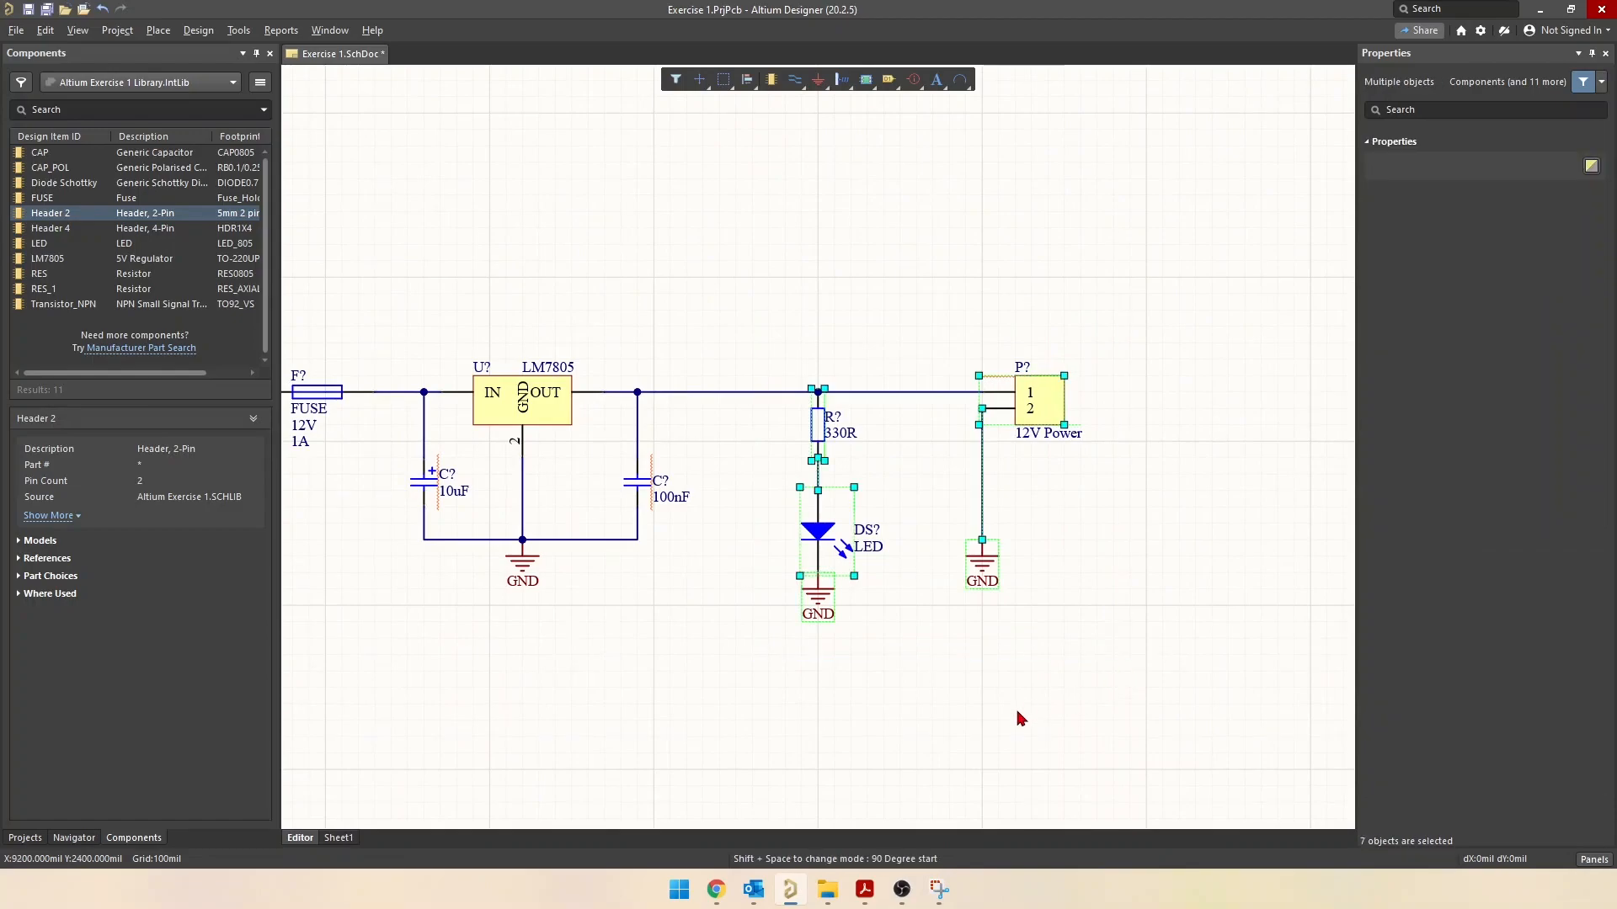
click(1012, 734)
right_drag(889, 190, 838, 444)
key(ctrl+v)
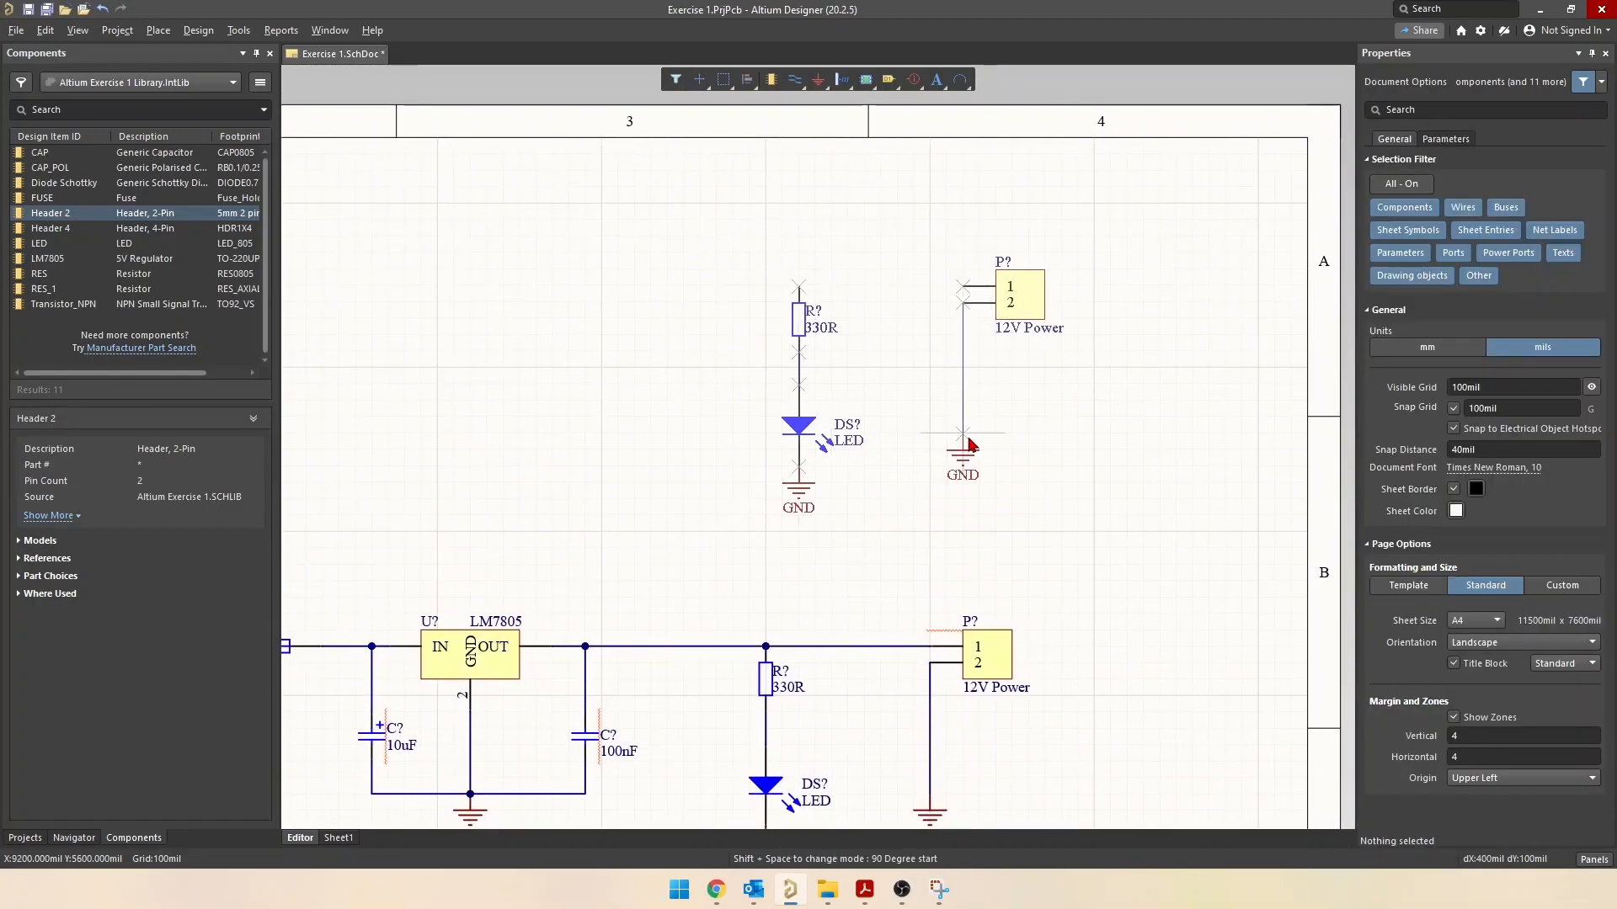
key(Escape)
click(929, 433)
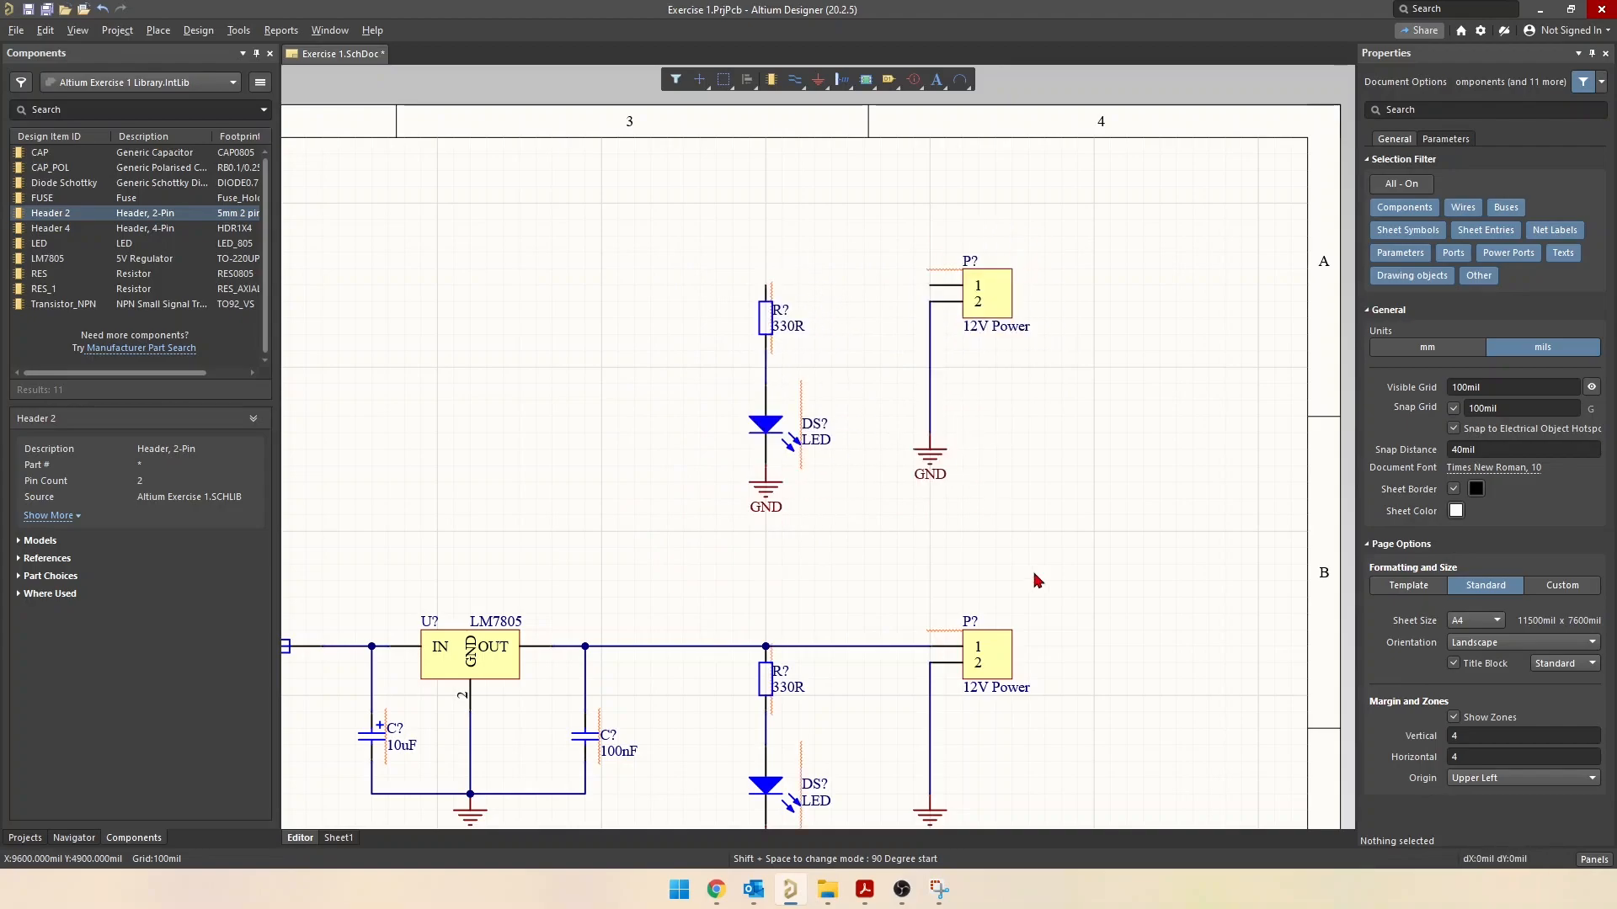
Delete the pasted group of resistor, LED, header and GND ports above the circuit
drag(643, 189, 1153, 554)
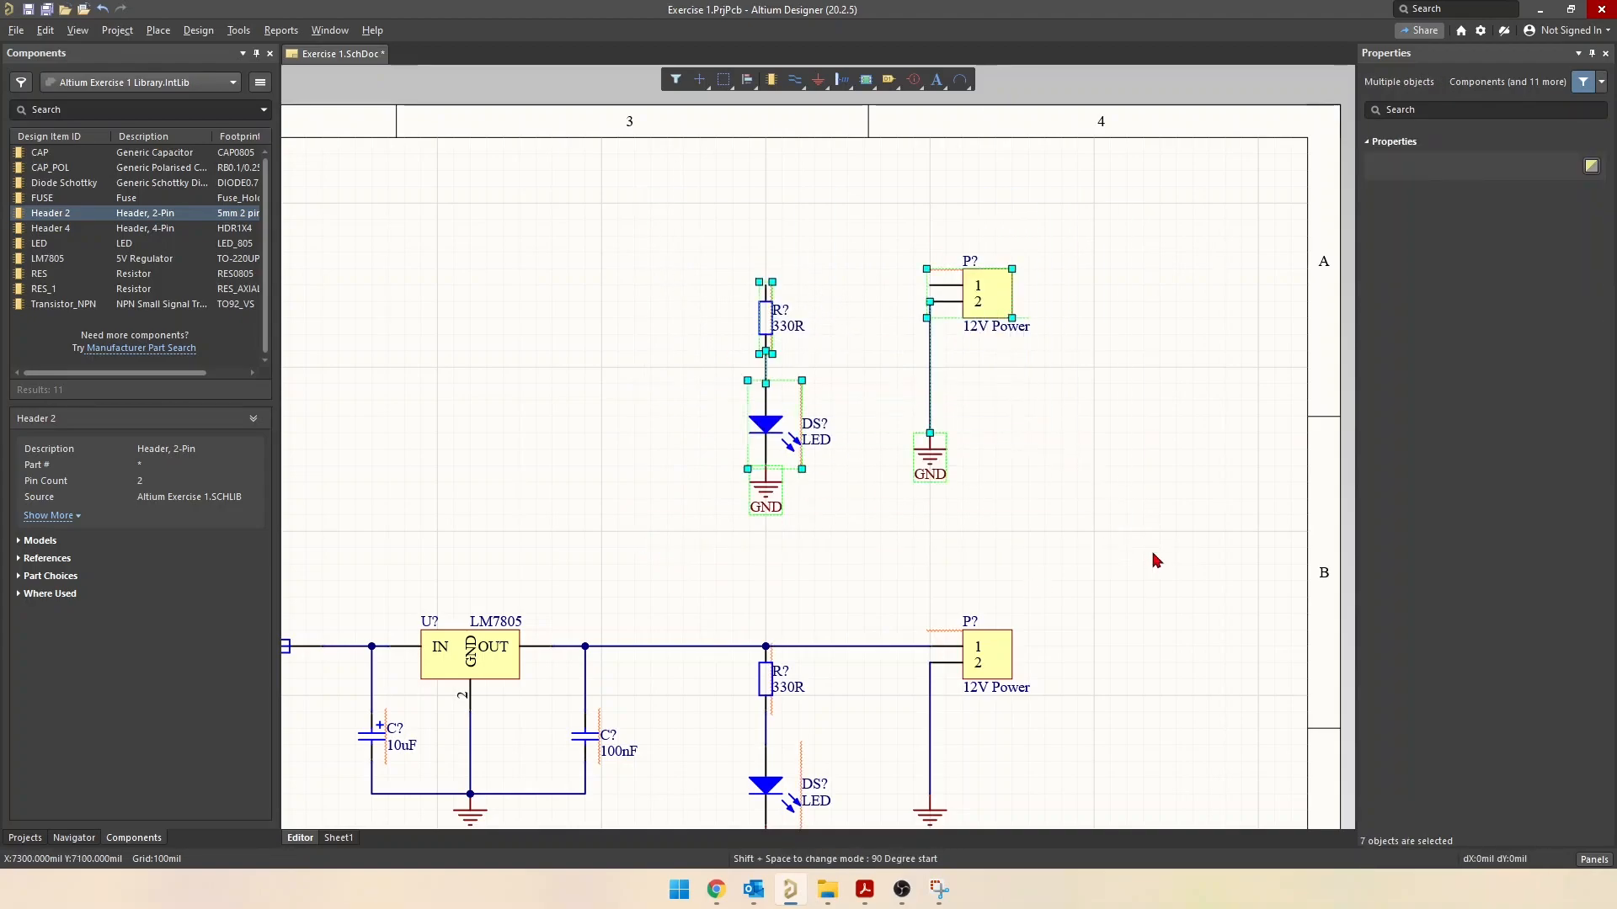
key(Delete)
ctrl+scroll(613, 751, down, 2)
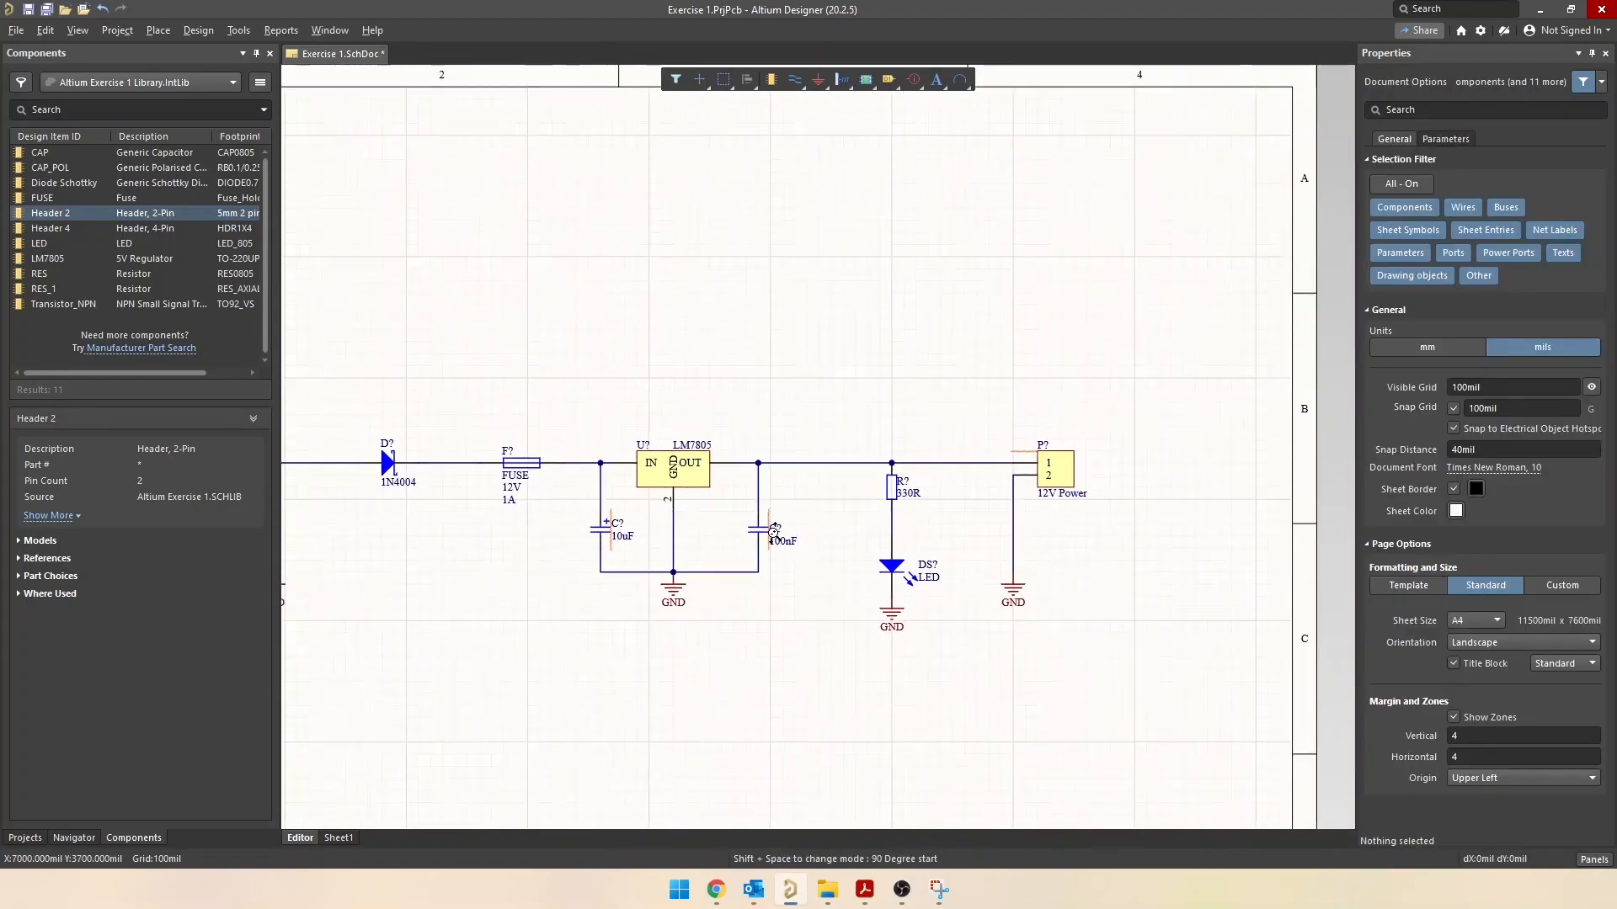
Switch to the Snipping Tool to compare the circuit with the reference schematic, and close the reference
click(940, 889)
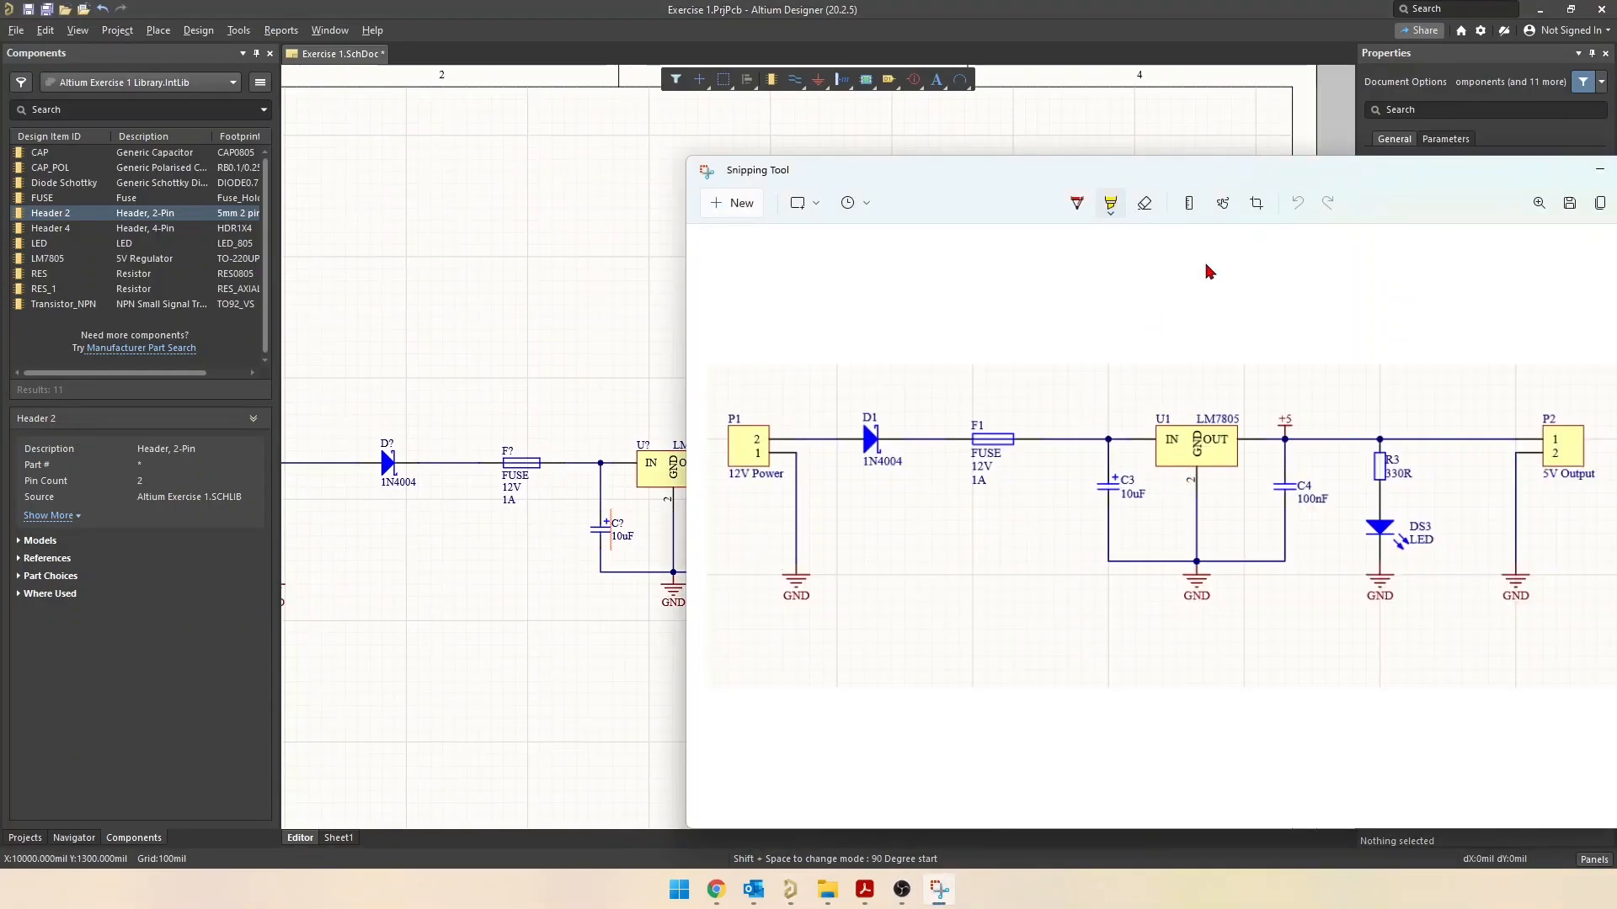
drag(1396, 174, 1249, 181)
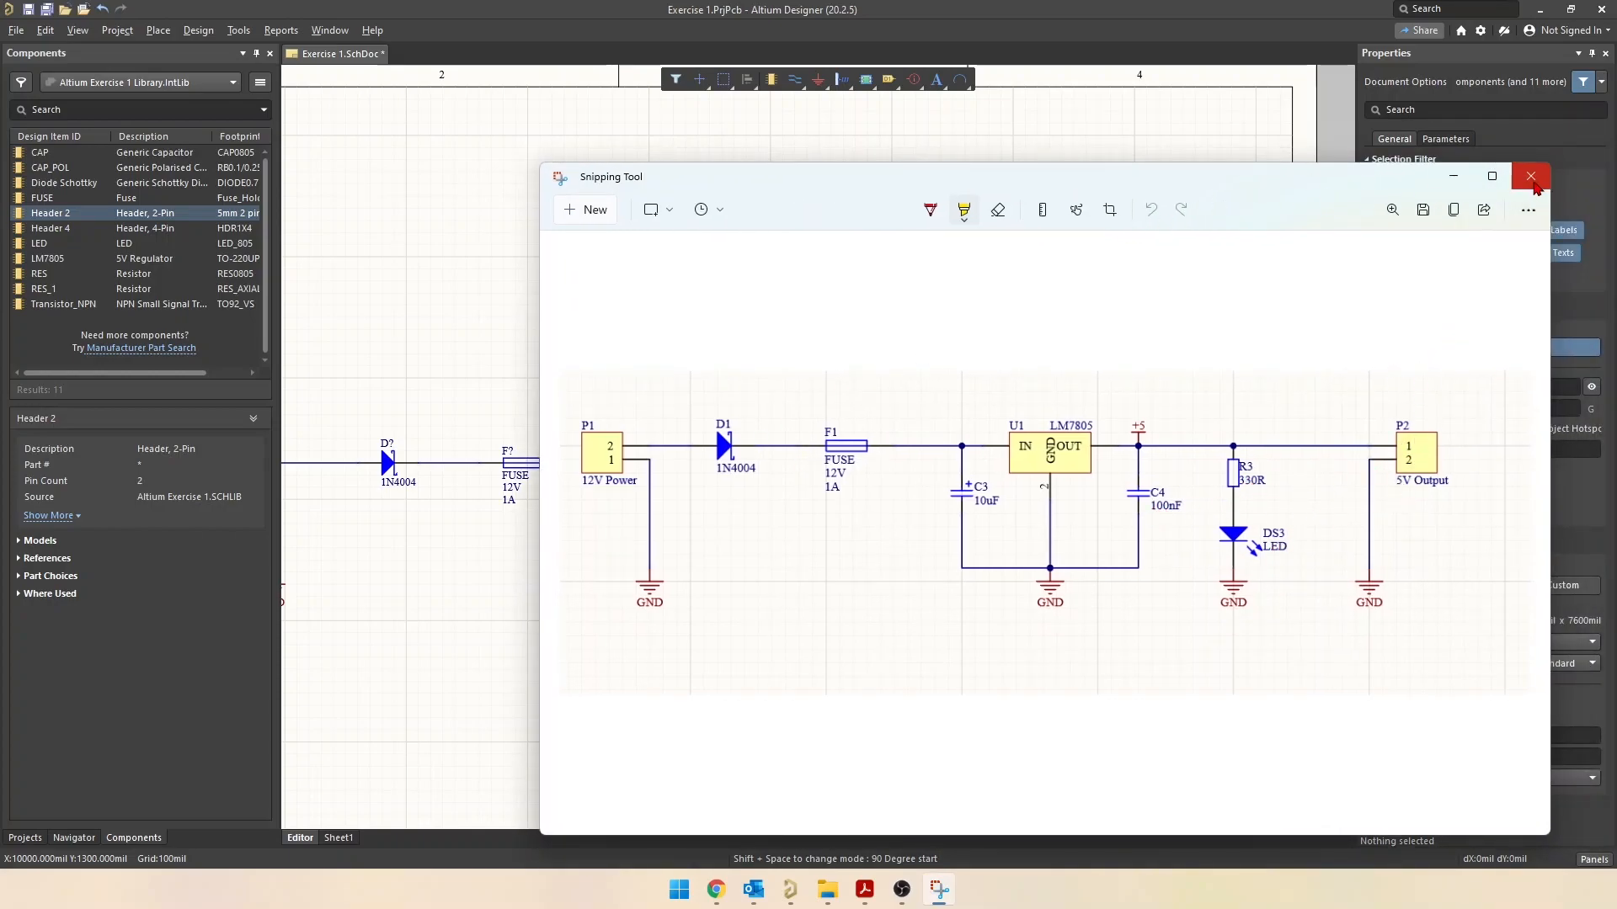
click(1531, 176)
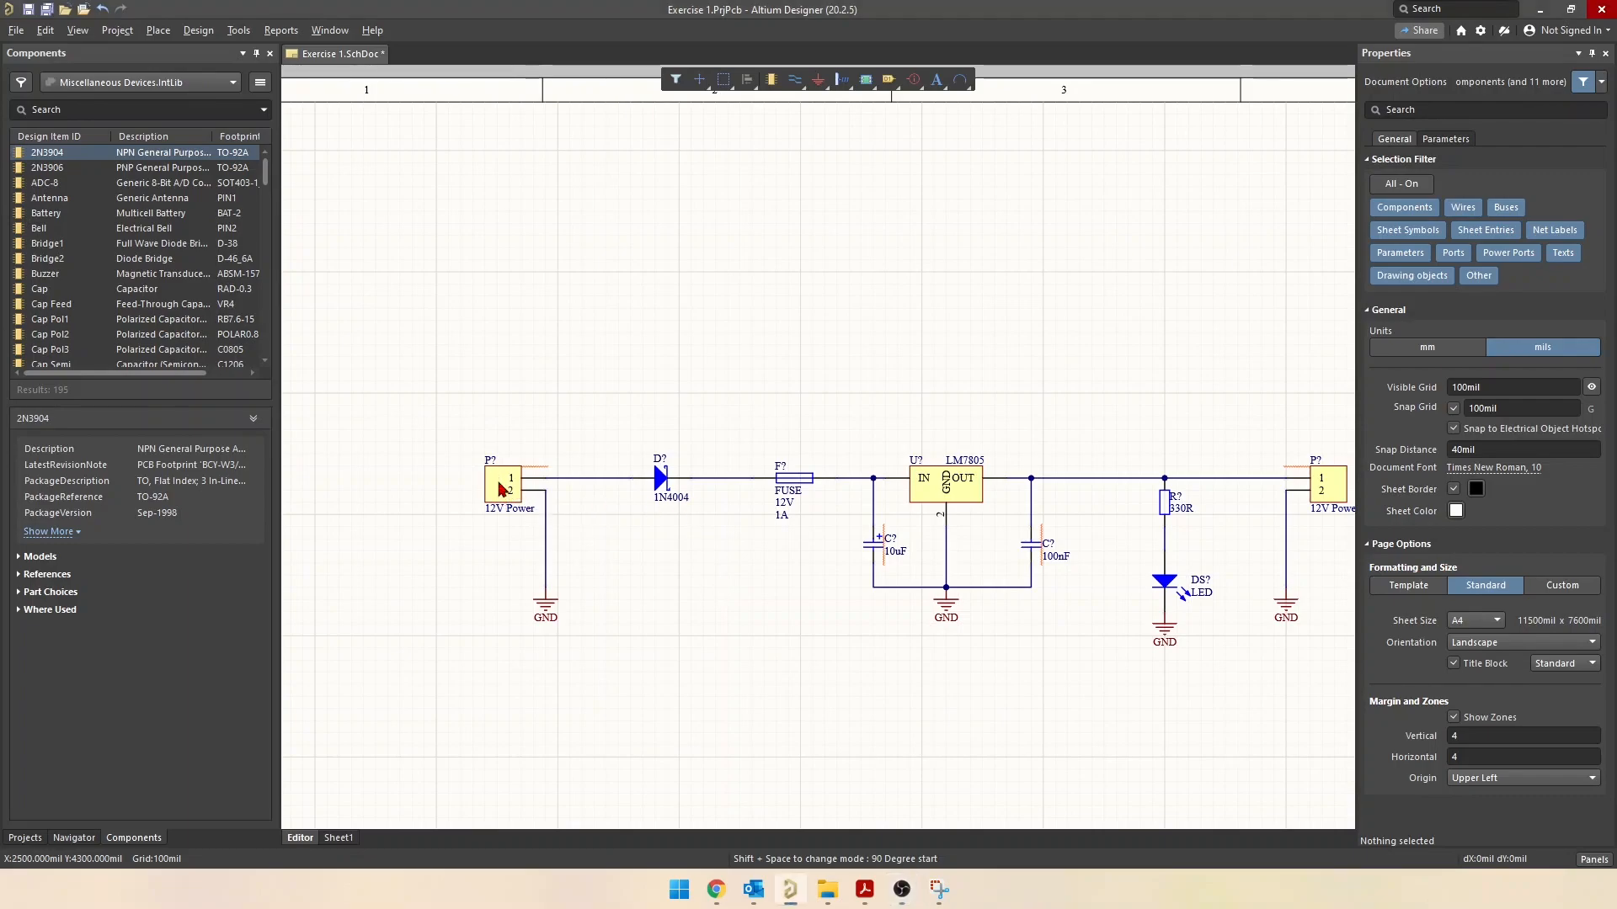
Review the component properties of the input header, the fuse and the LM7805 regulator, including the input header's description
click(501, 490)
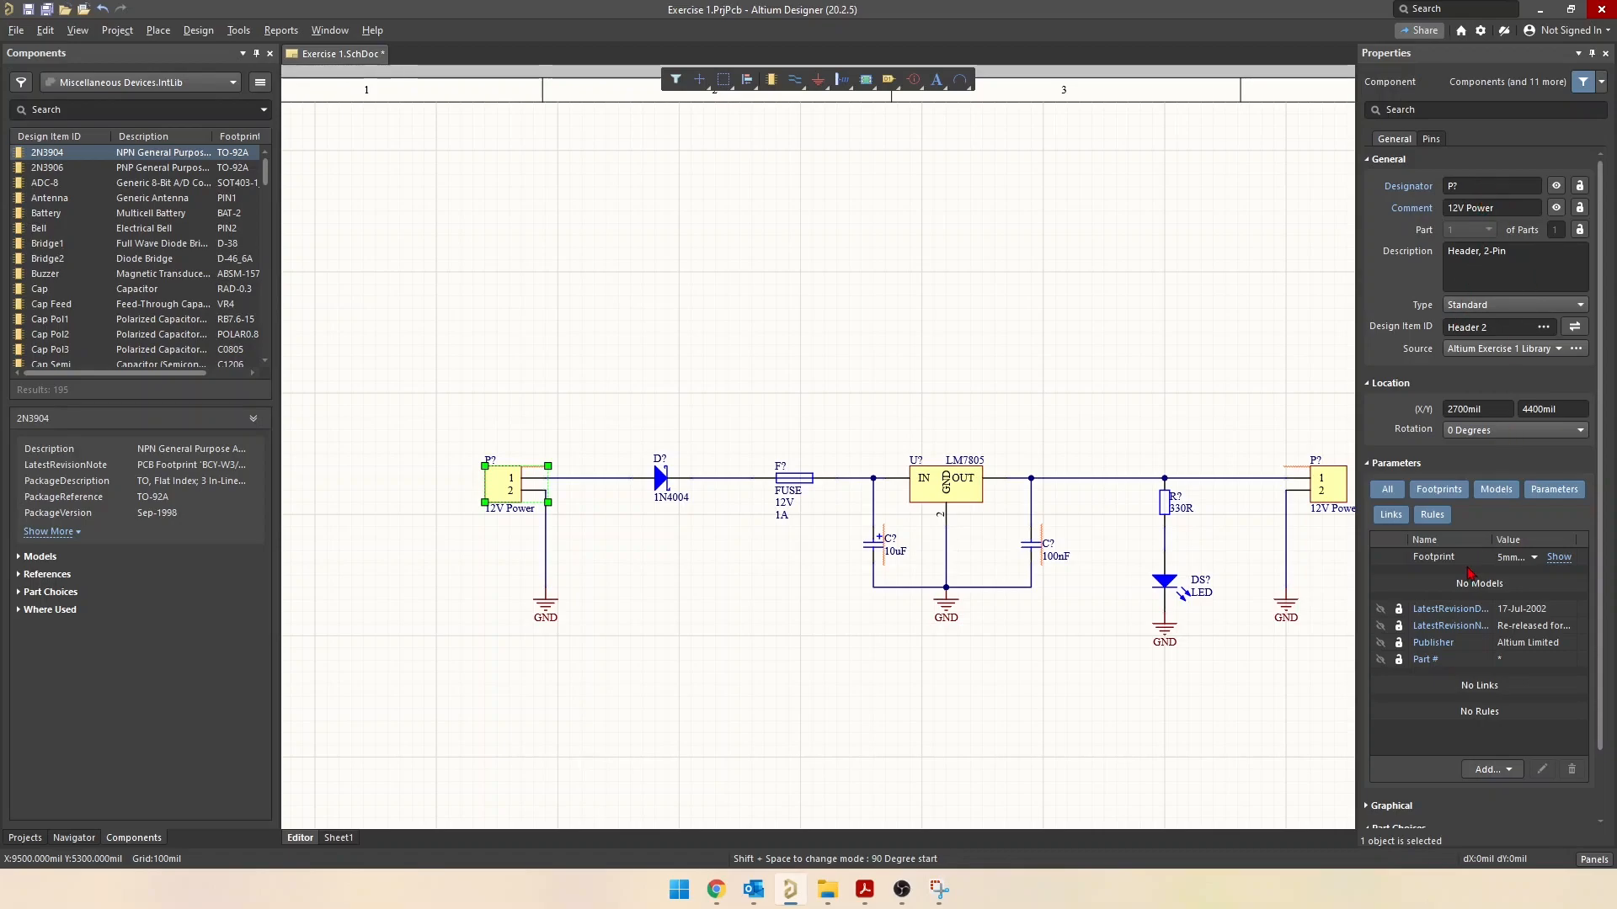
click(801, 479)
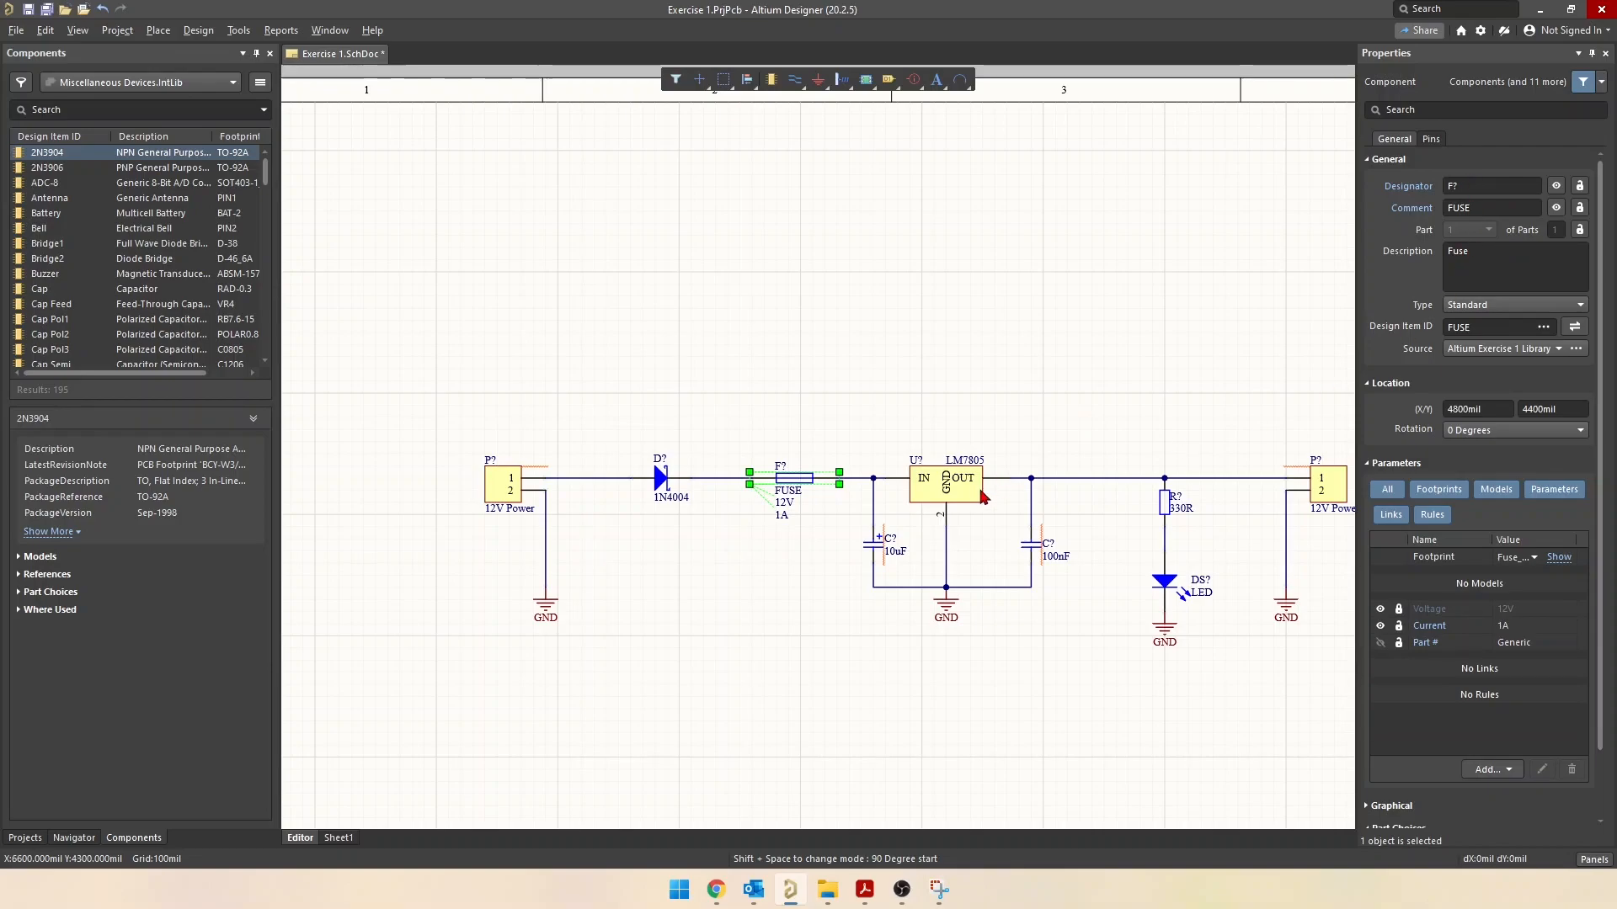
click(944, 485)
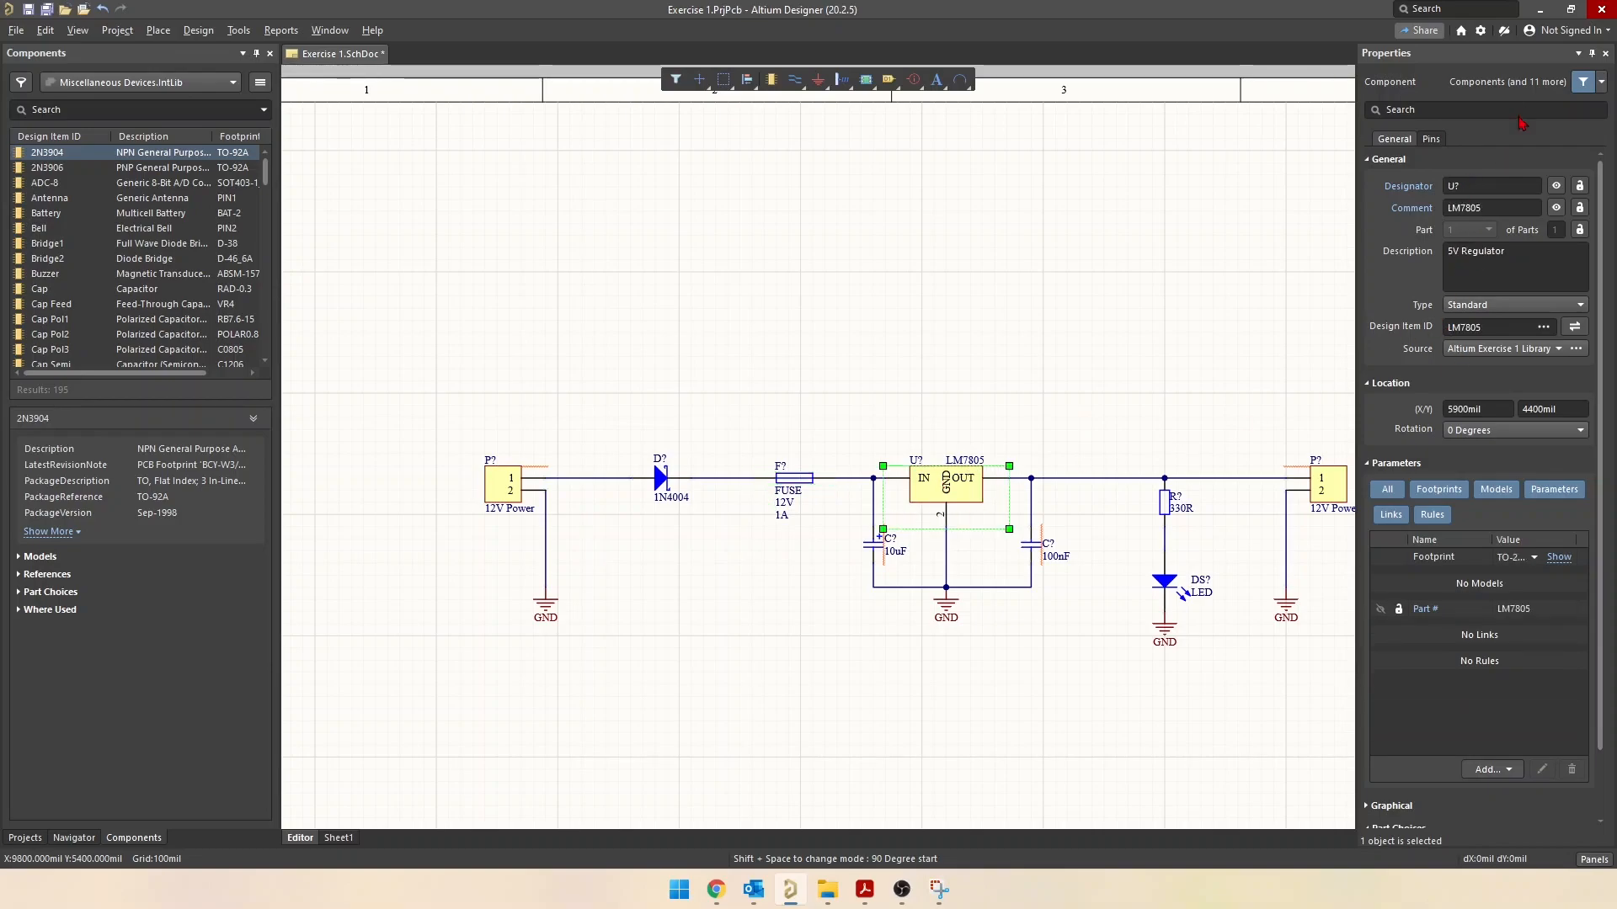
click(505, 487)
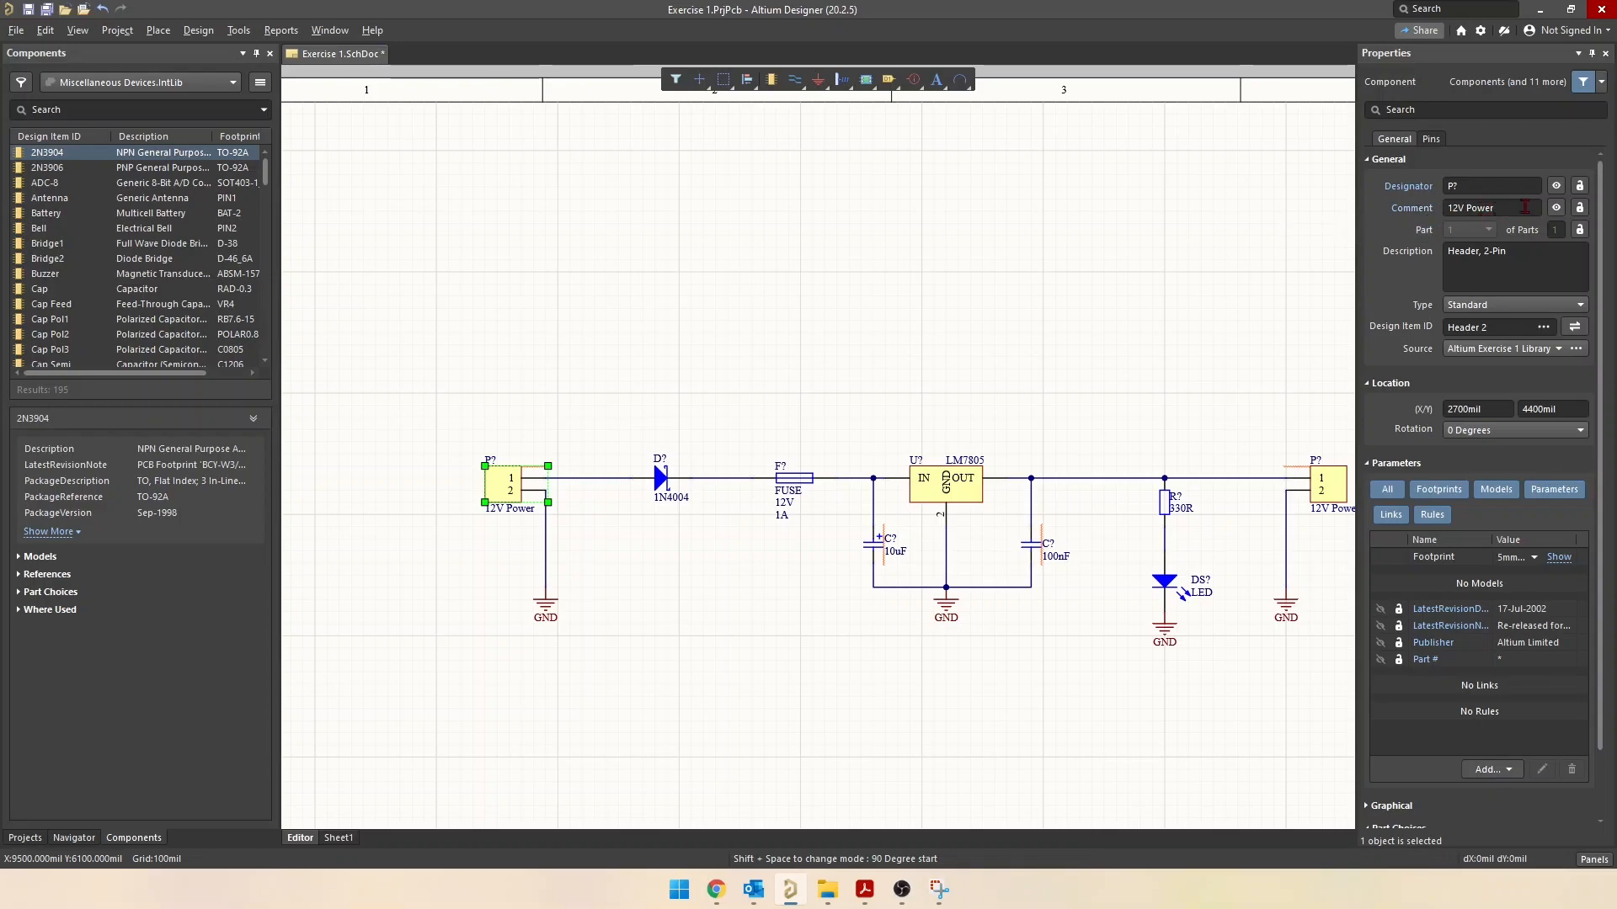
click(1466, 263)
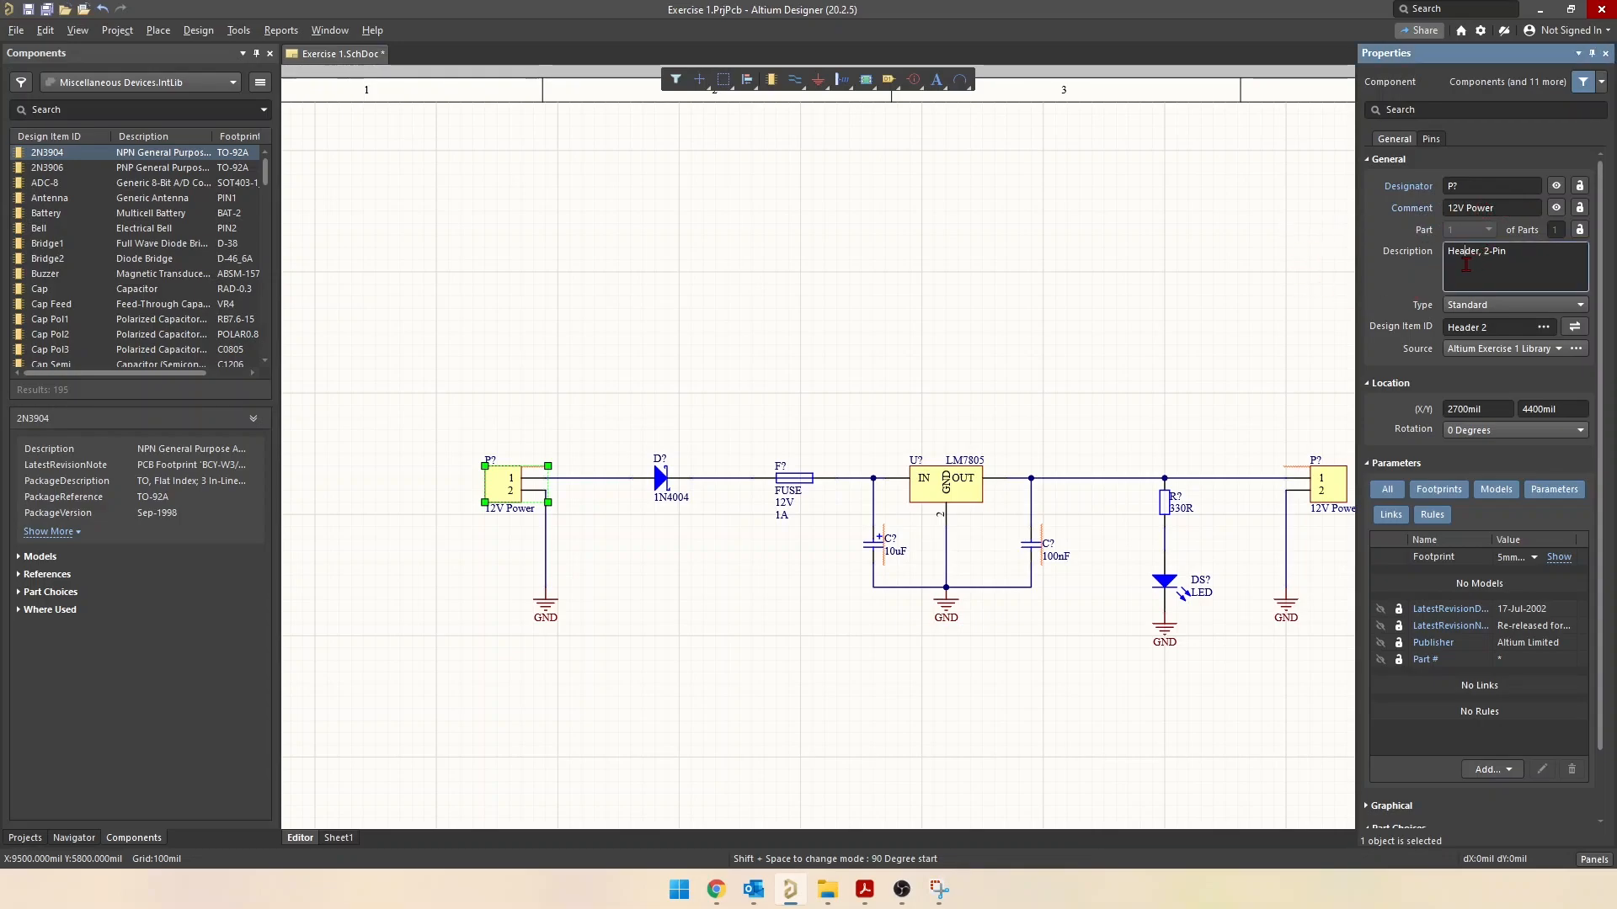
drag(1529, 256, 1446, 258)
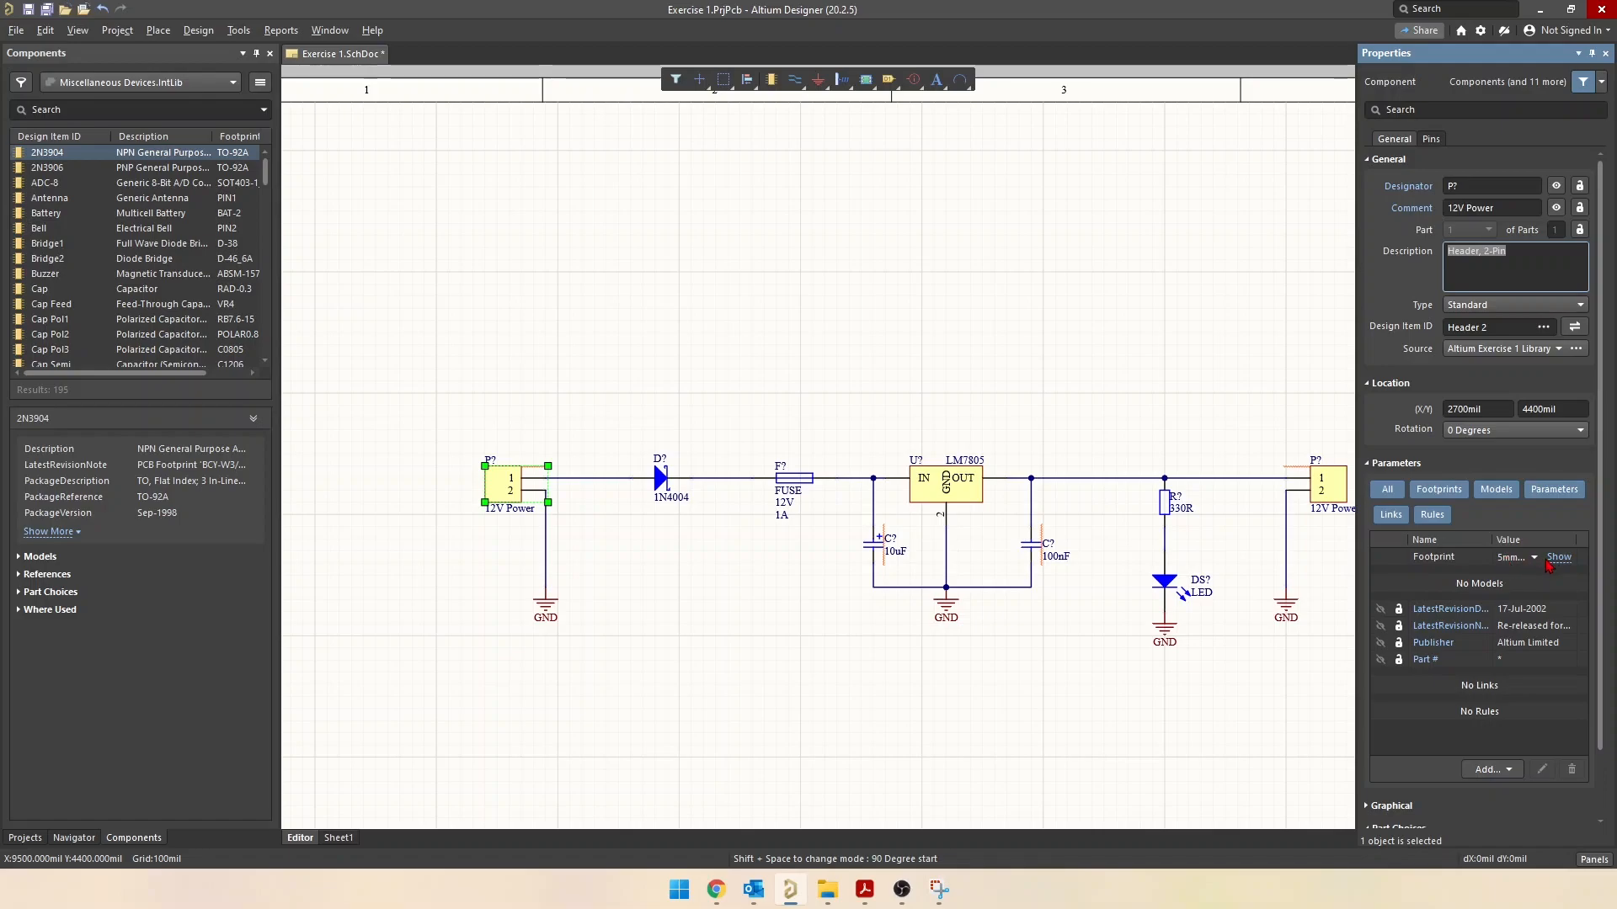
Widen the properties area and choose the 5mm 2 pin Terminal Block footprint for the input header
drag(1357, 581, 1248, 588)
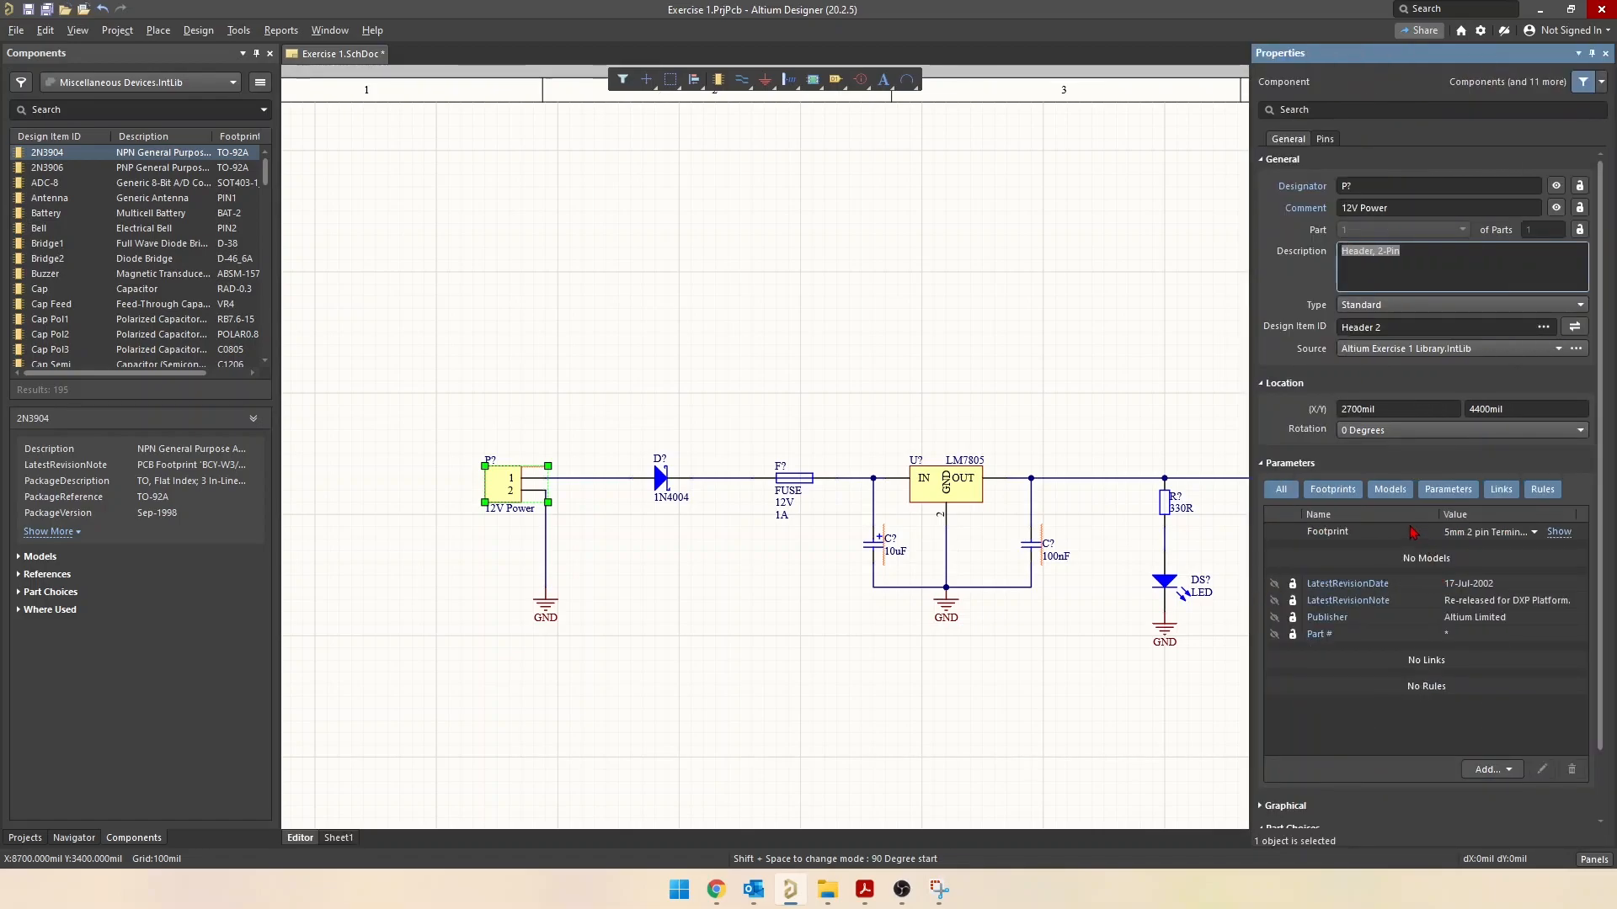
click(1537, 536)
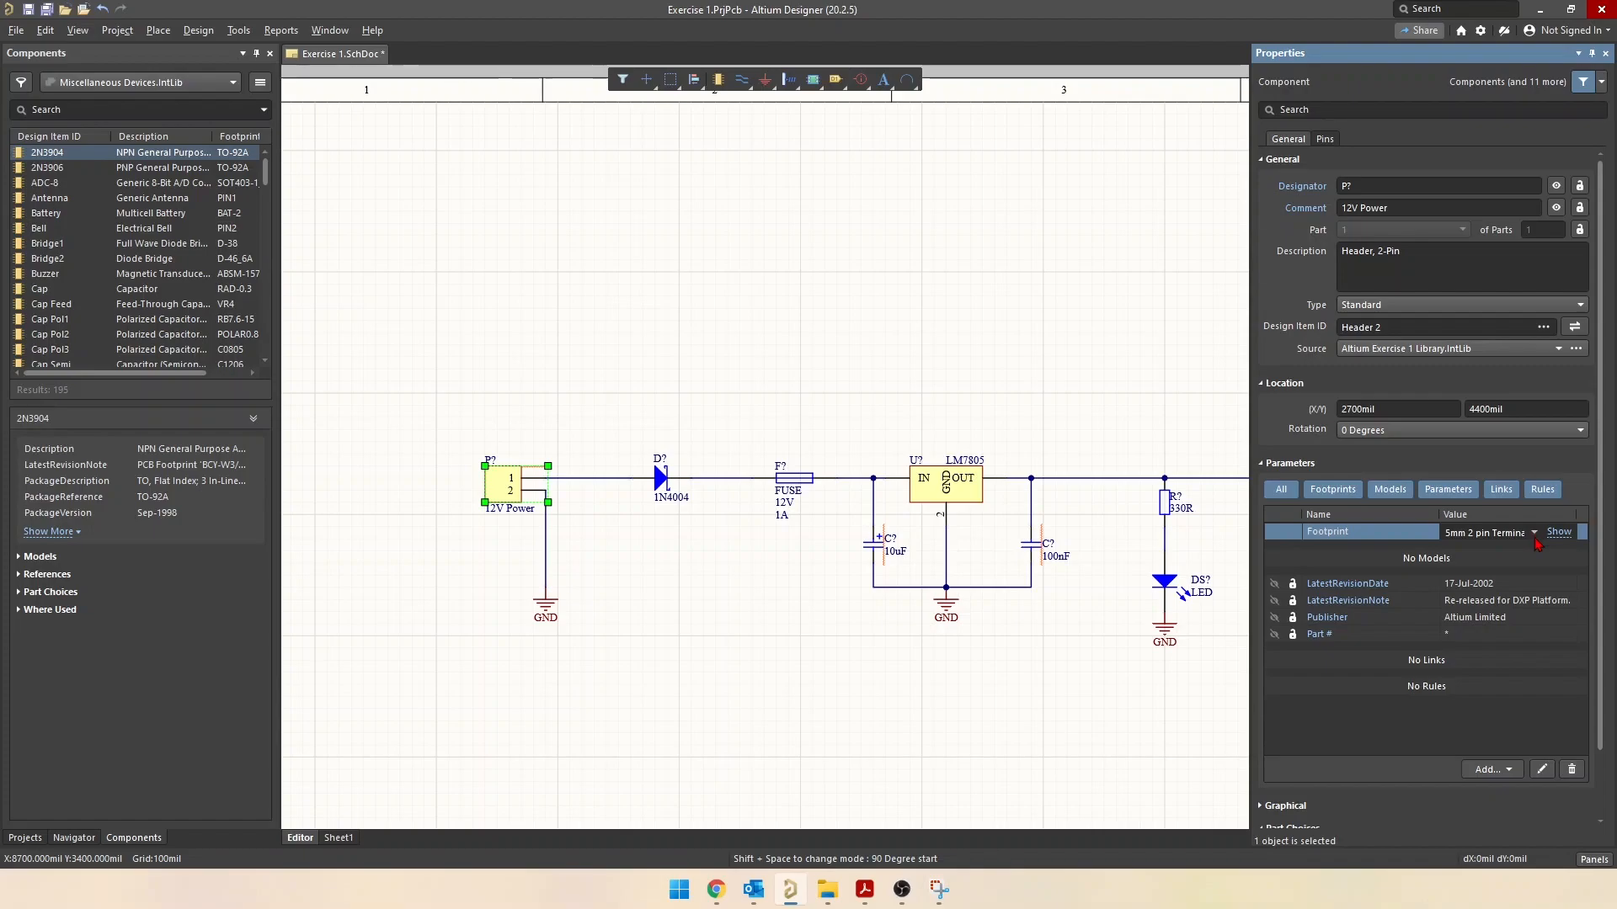
click(1535, 534)
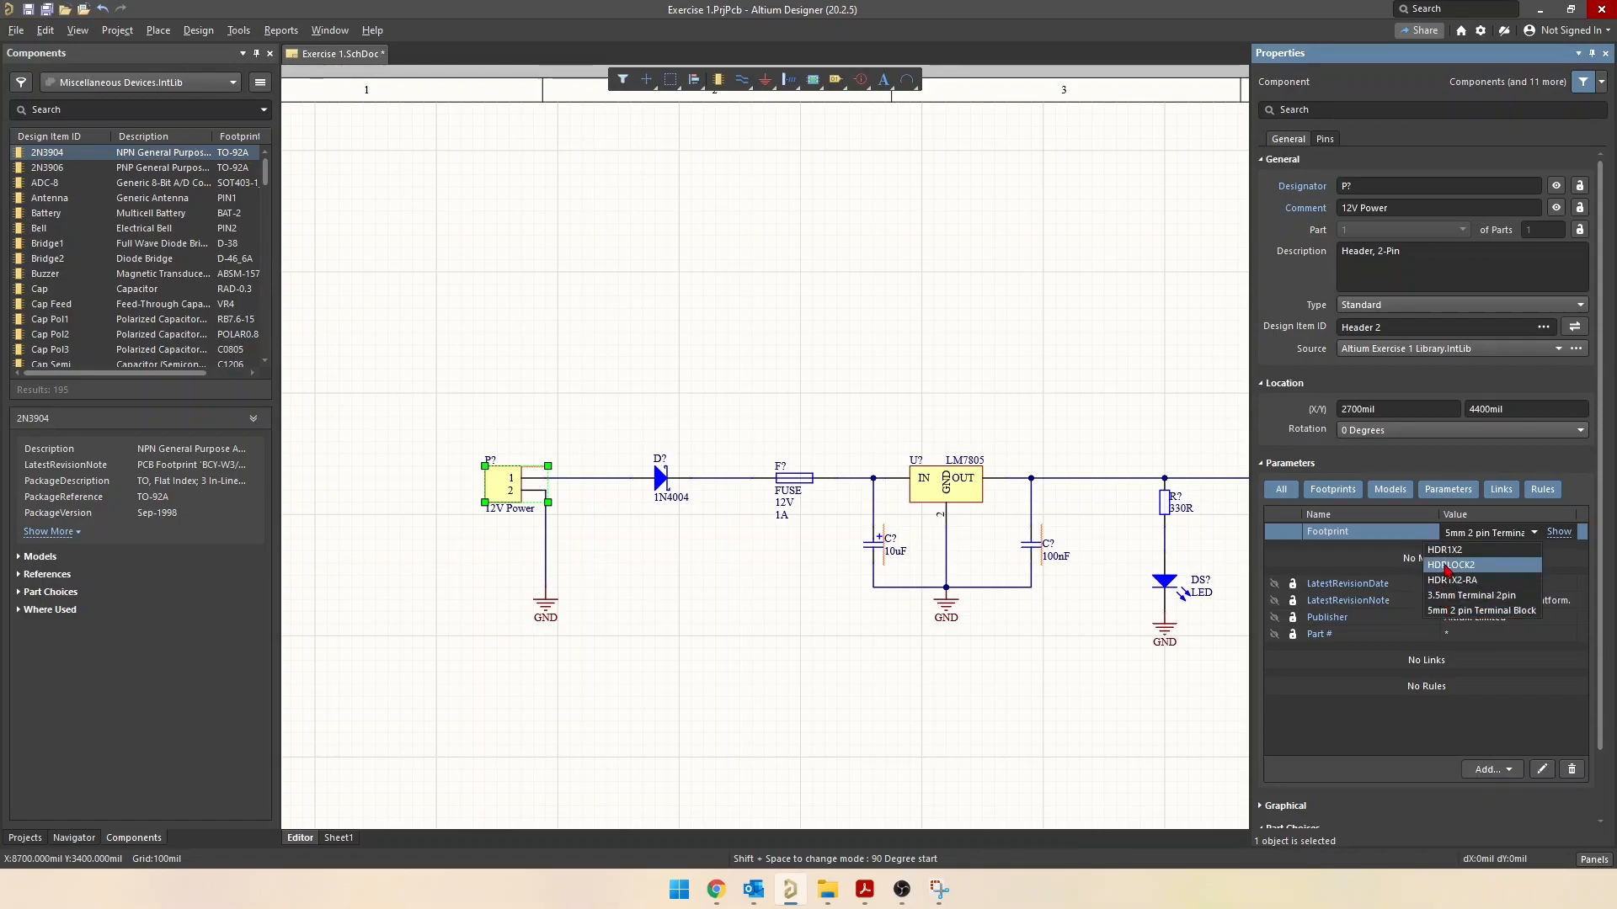
click(1478, 615)
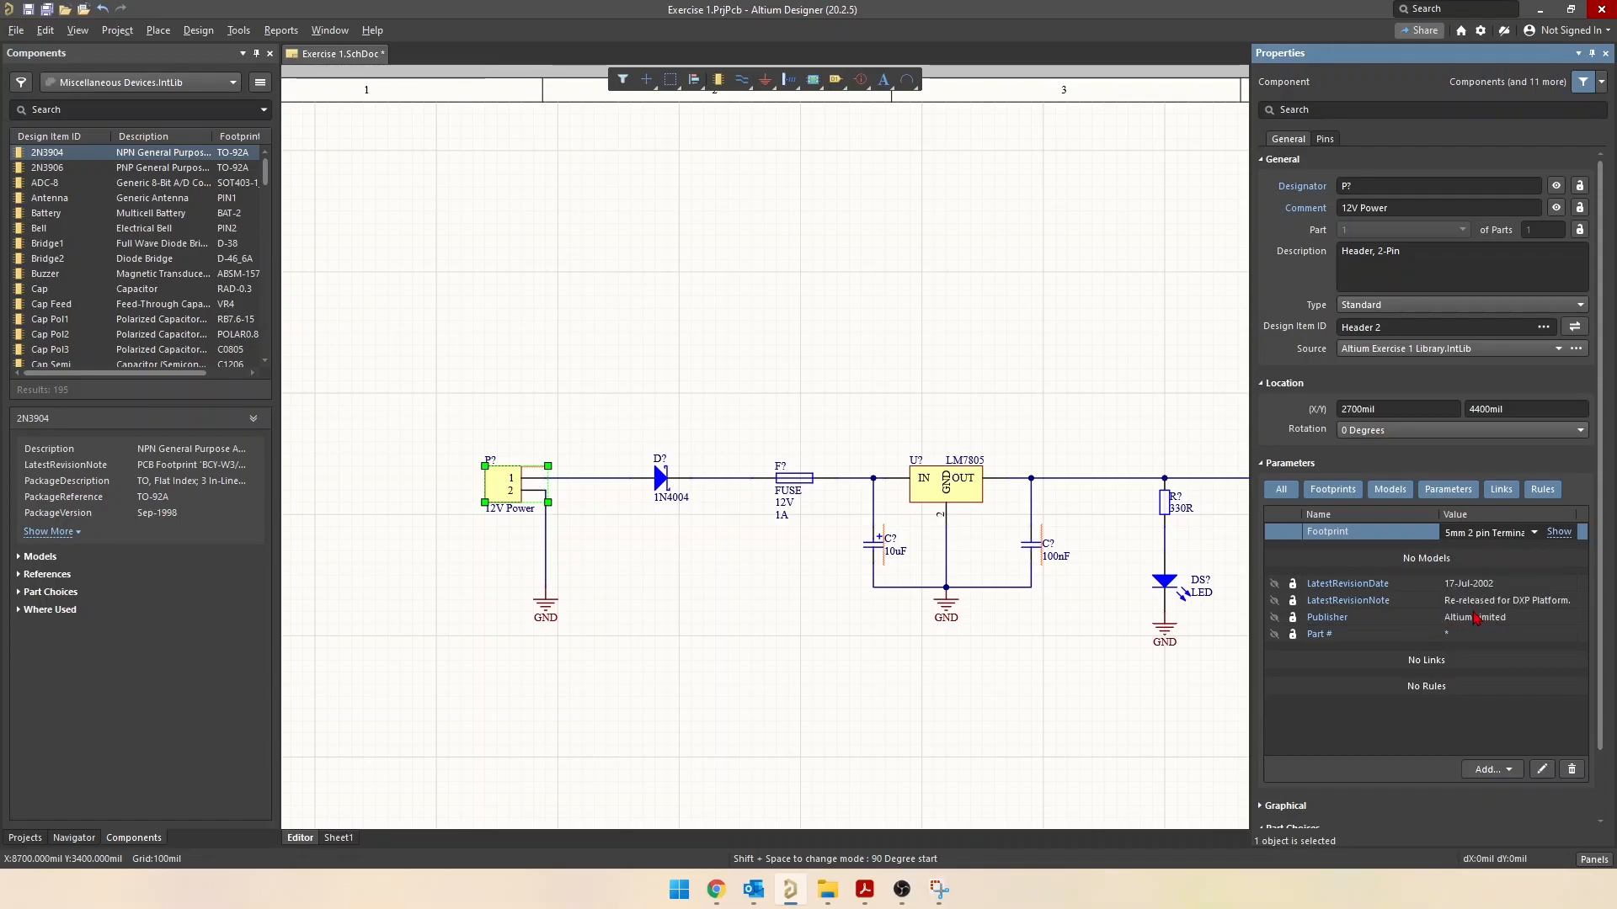
Preview the input header's footprint in 2D, examine its model in 3D, and return the preview to 2D
click(1559, 533)
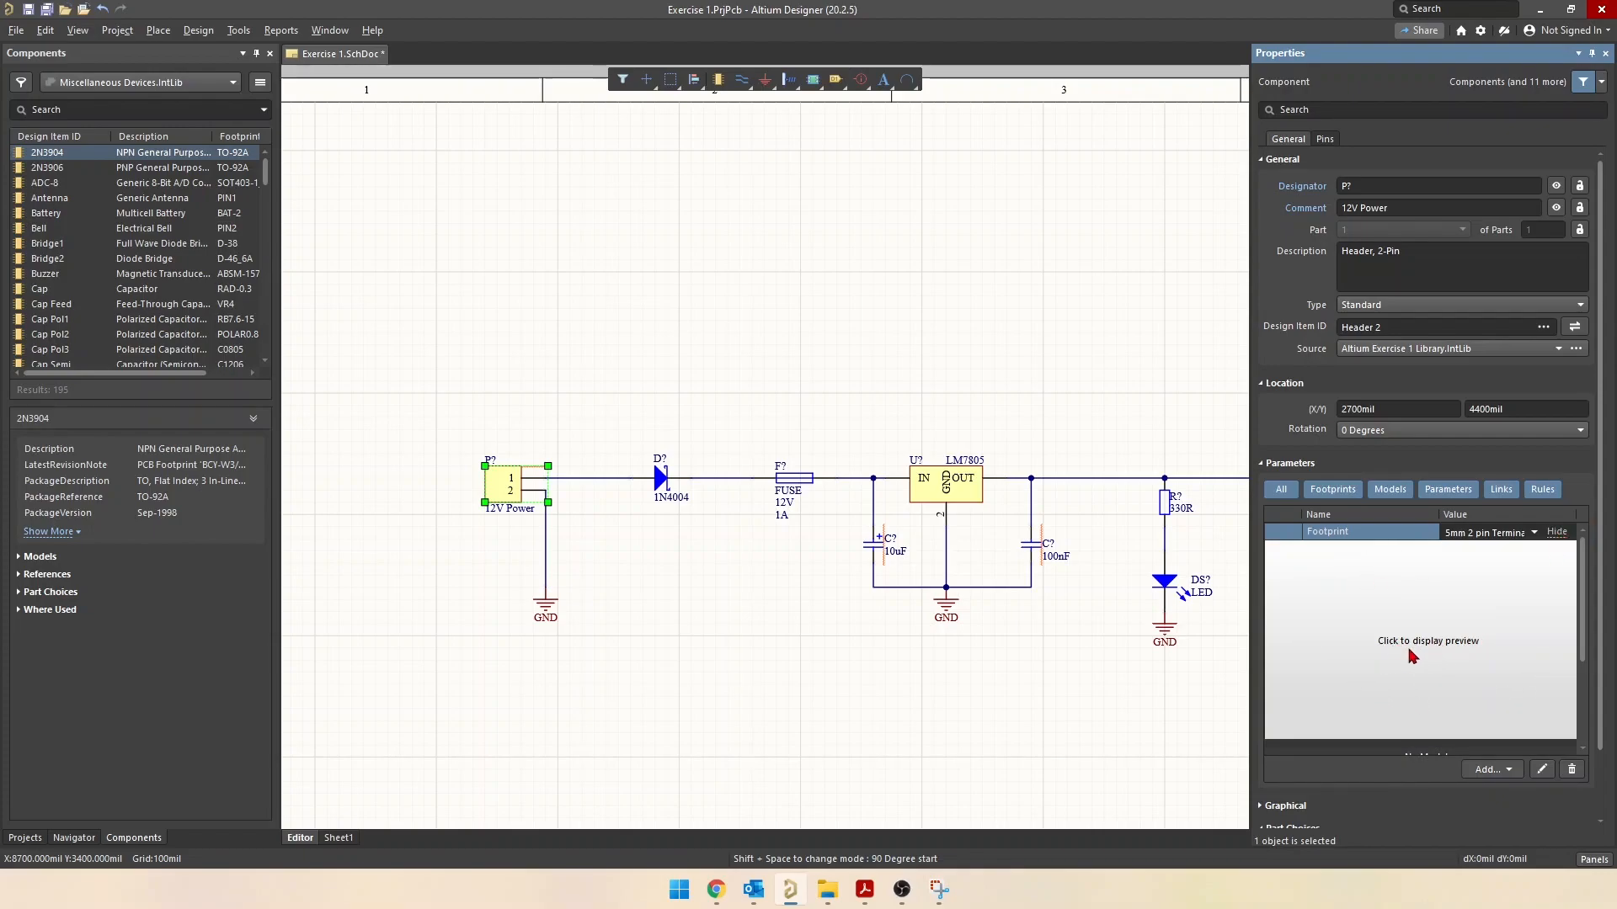
click(1461, 644)
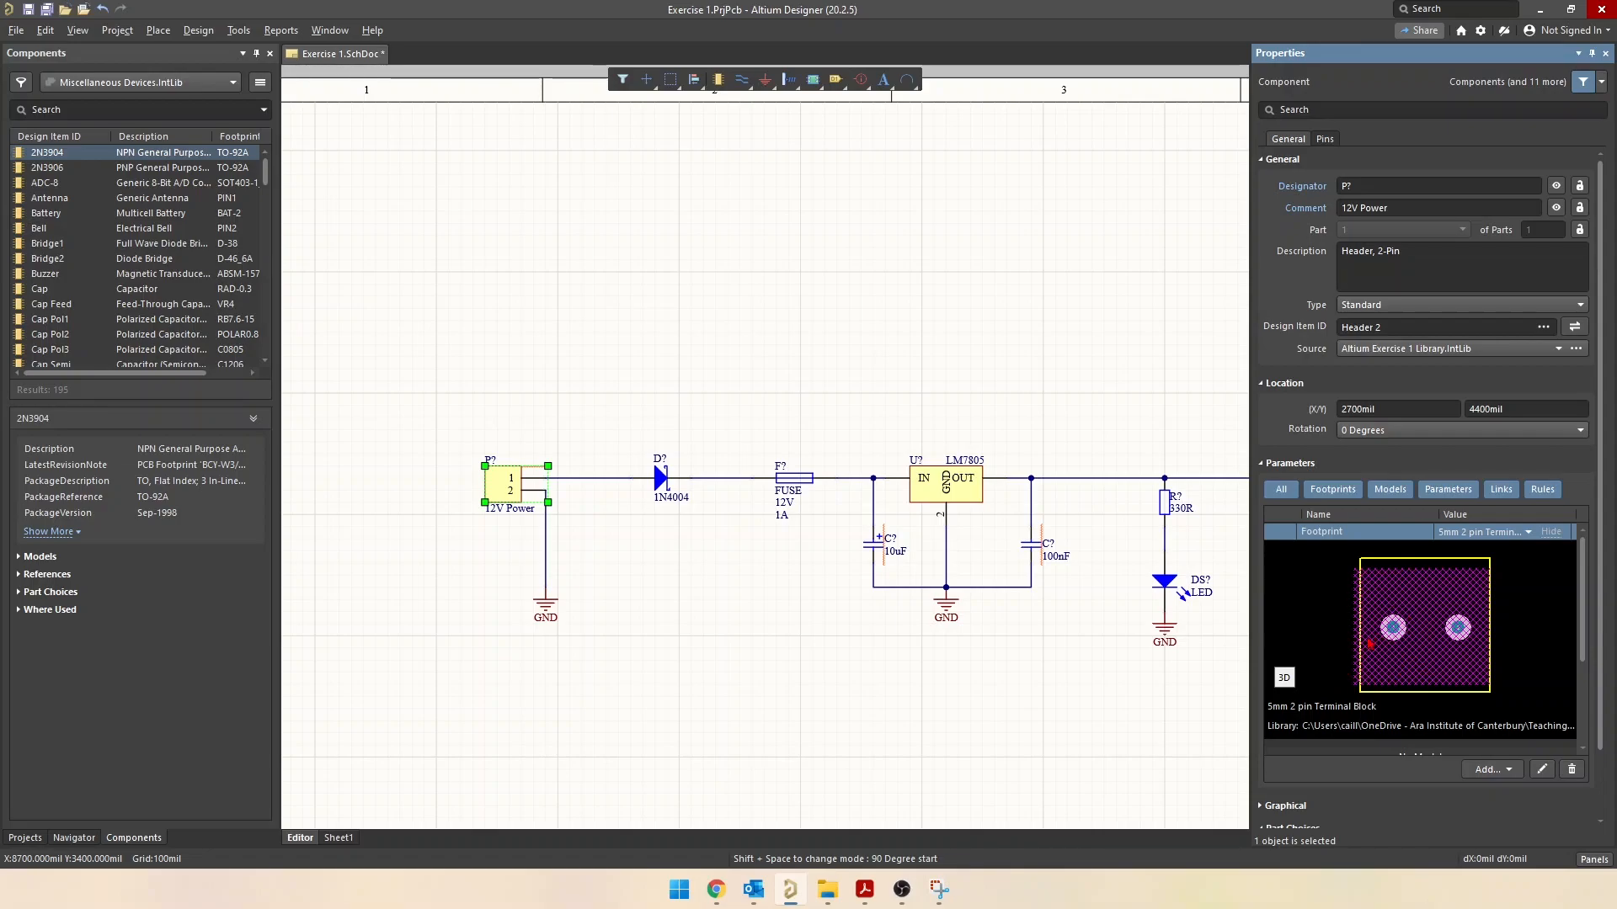
click(1284, 679)
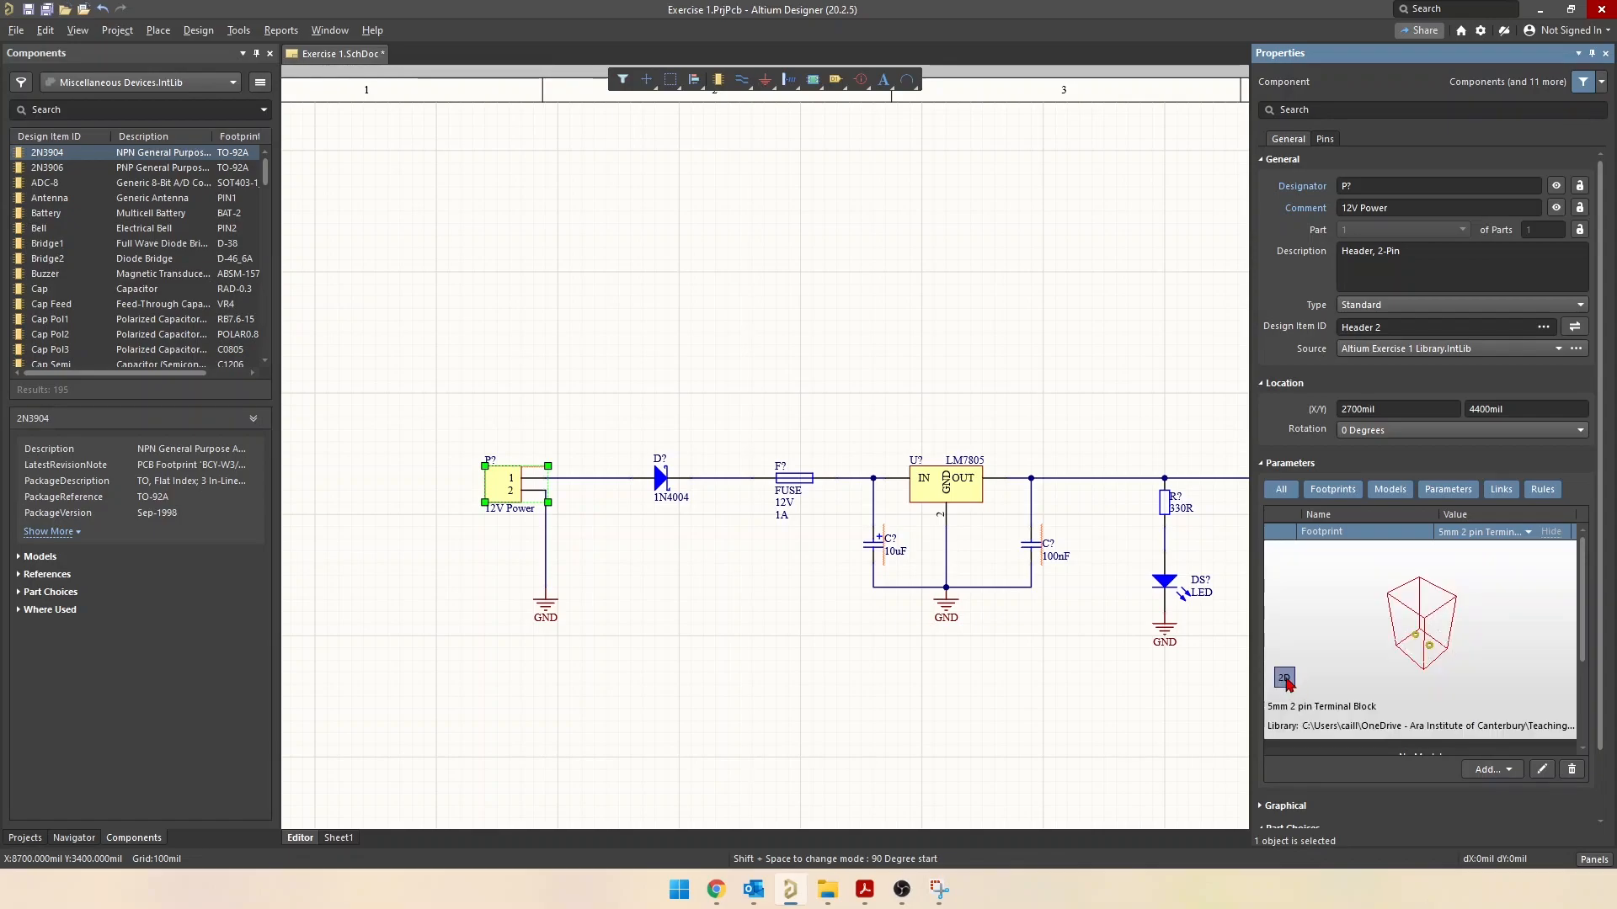
drag(1431, 641, 1416, 651)
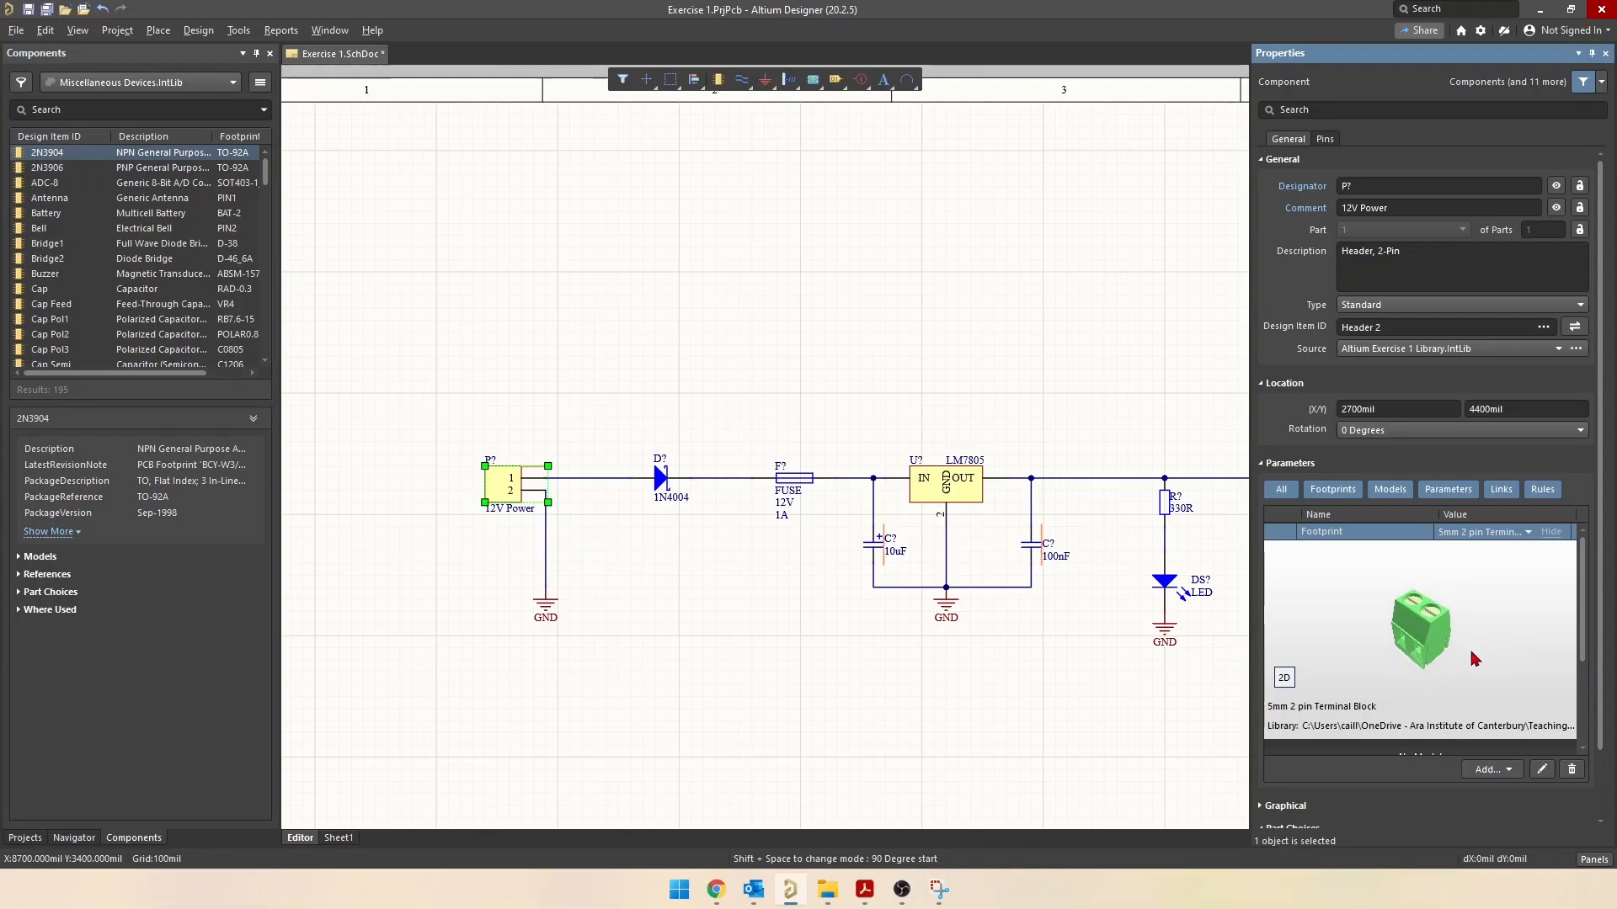
click(1284, 679)
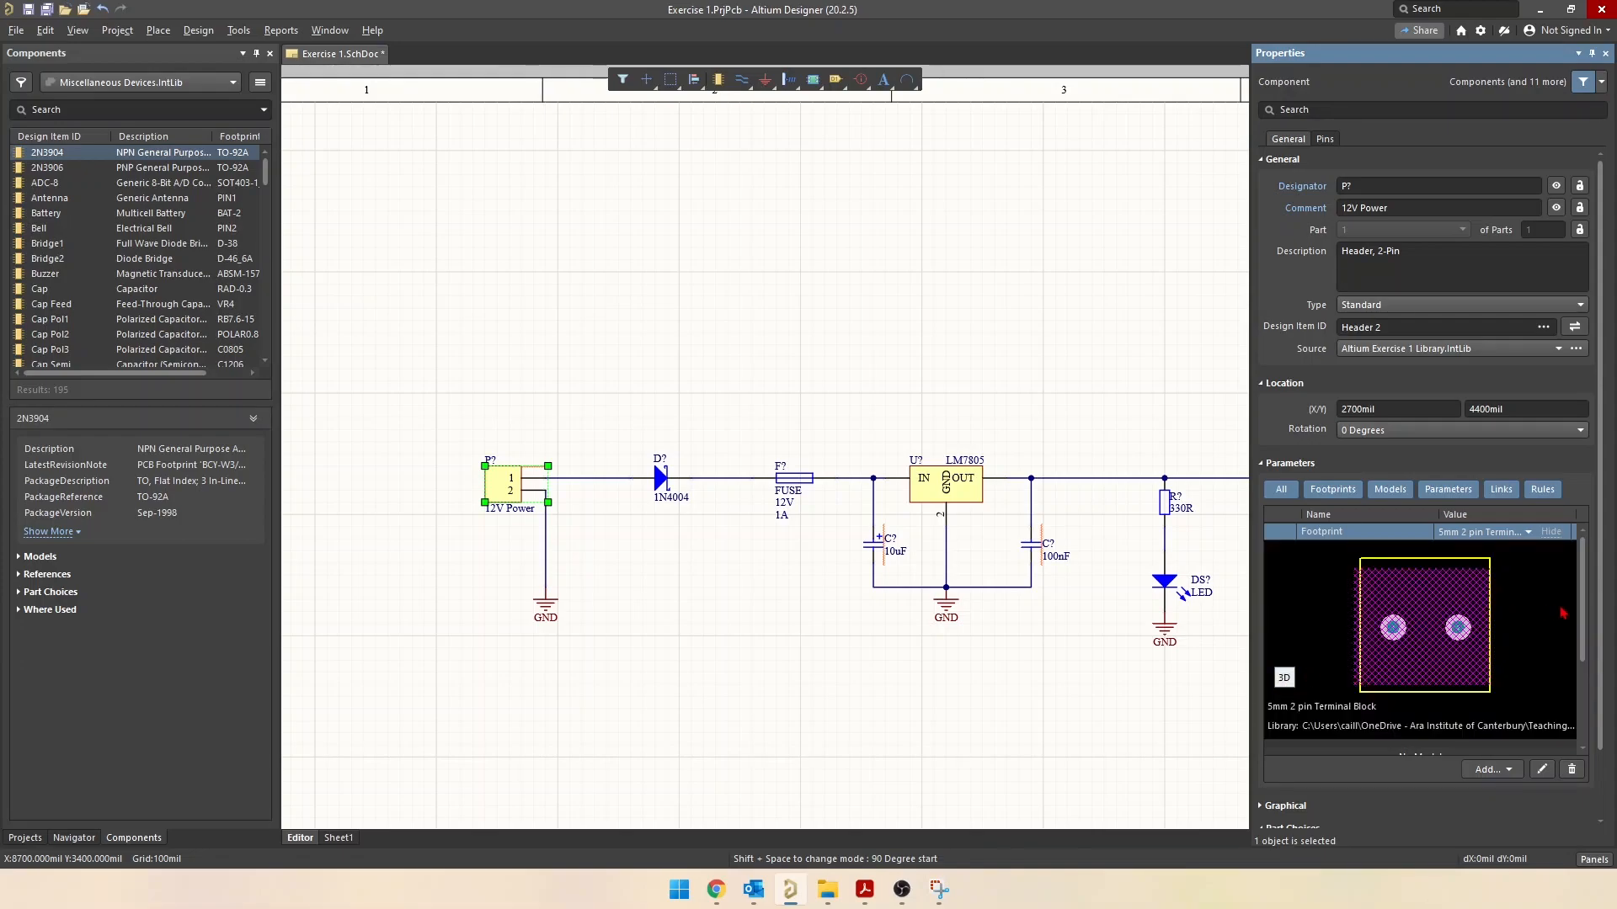
Try the HDRLOCK2 and HDR1X2 footprints on the input header and preview them in 3D
click(1500, 539)
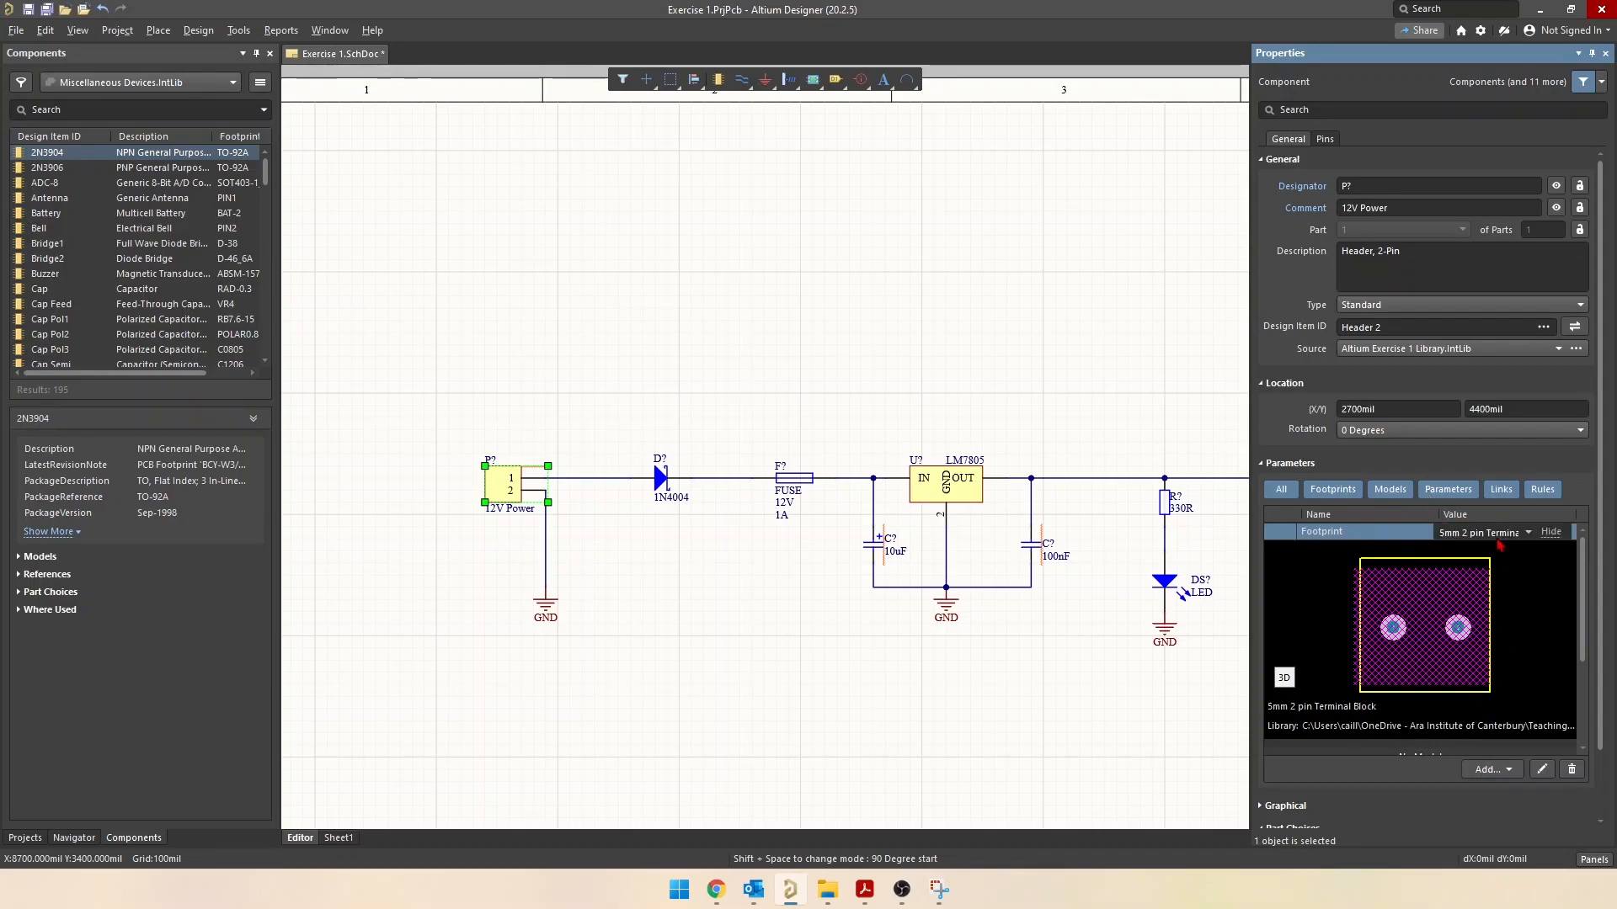
click(1500, 543)
click(1445, 565)
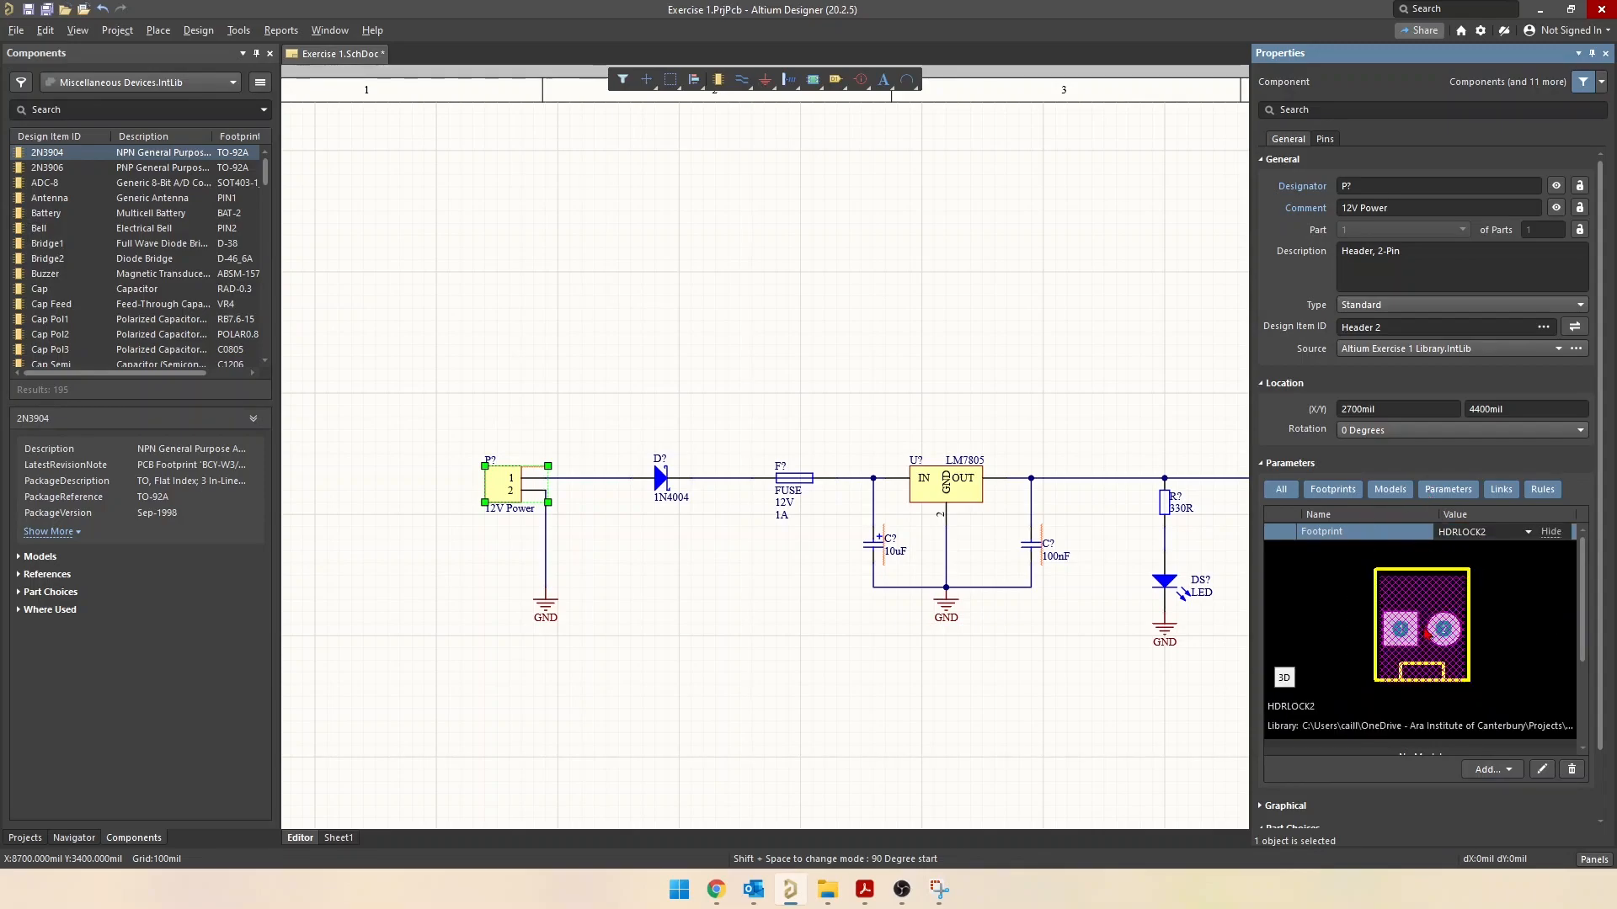
click(1284, 679)
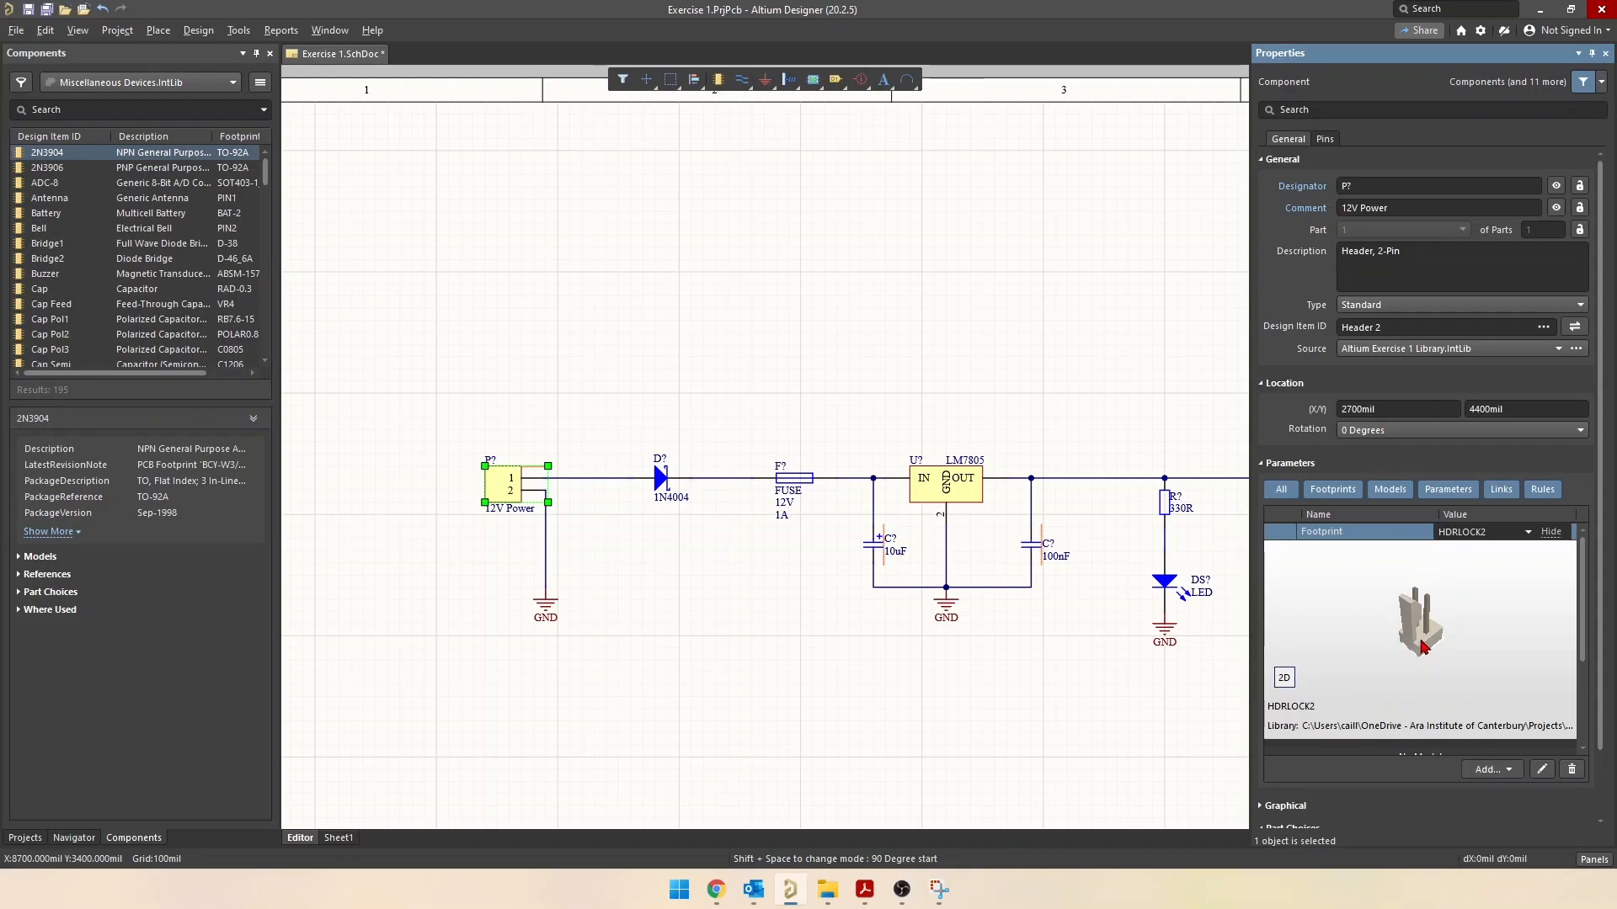
click(1512, 537)
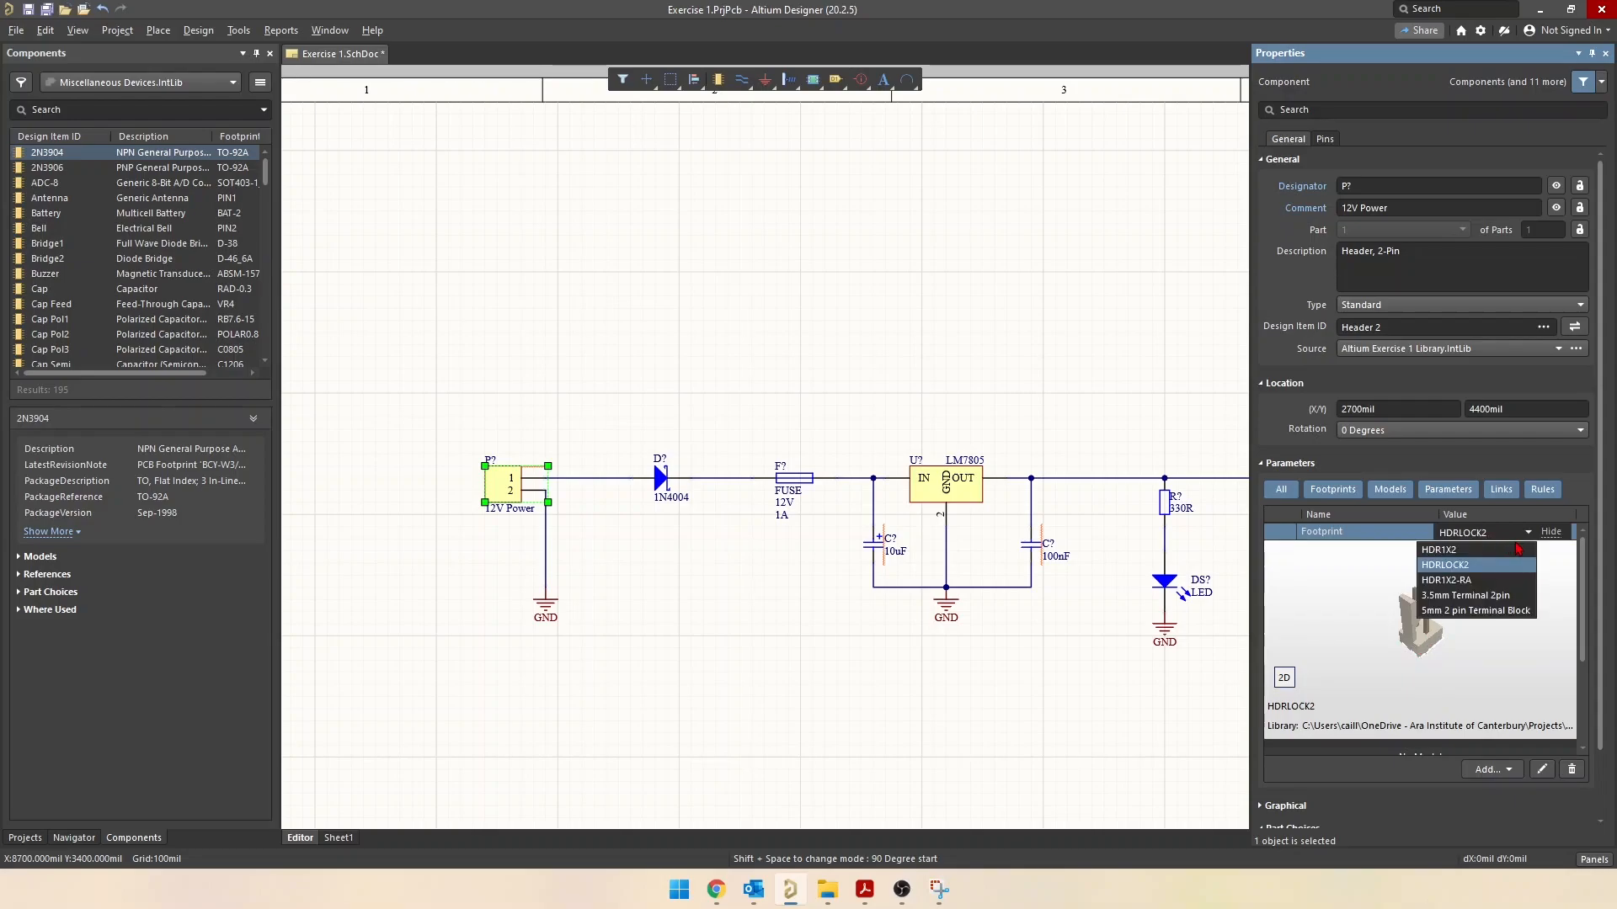
click(1474, 549)
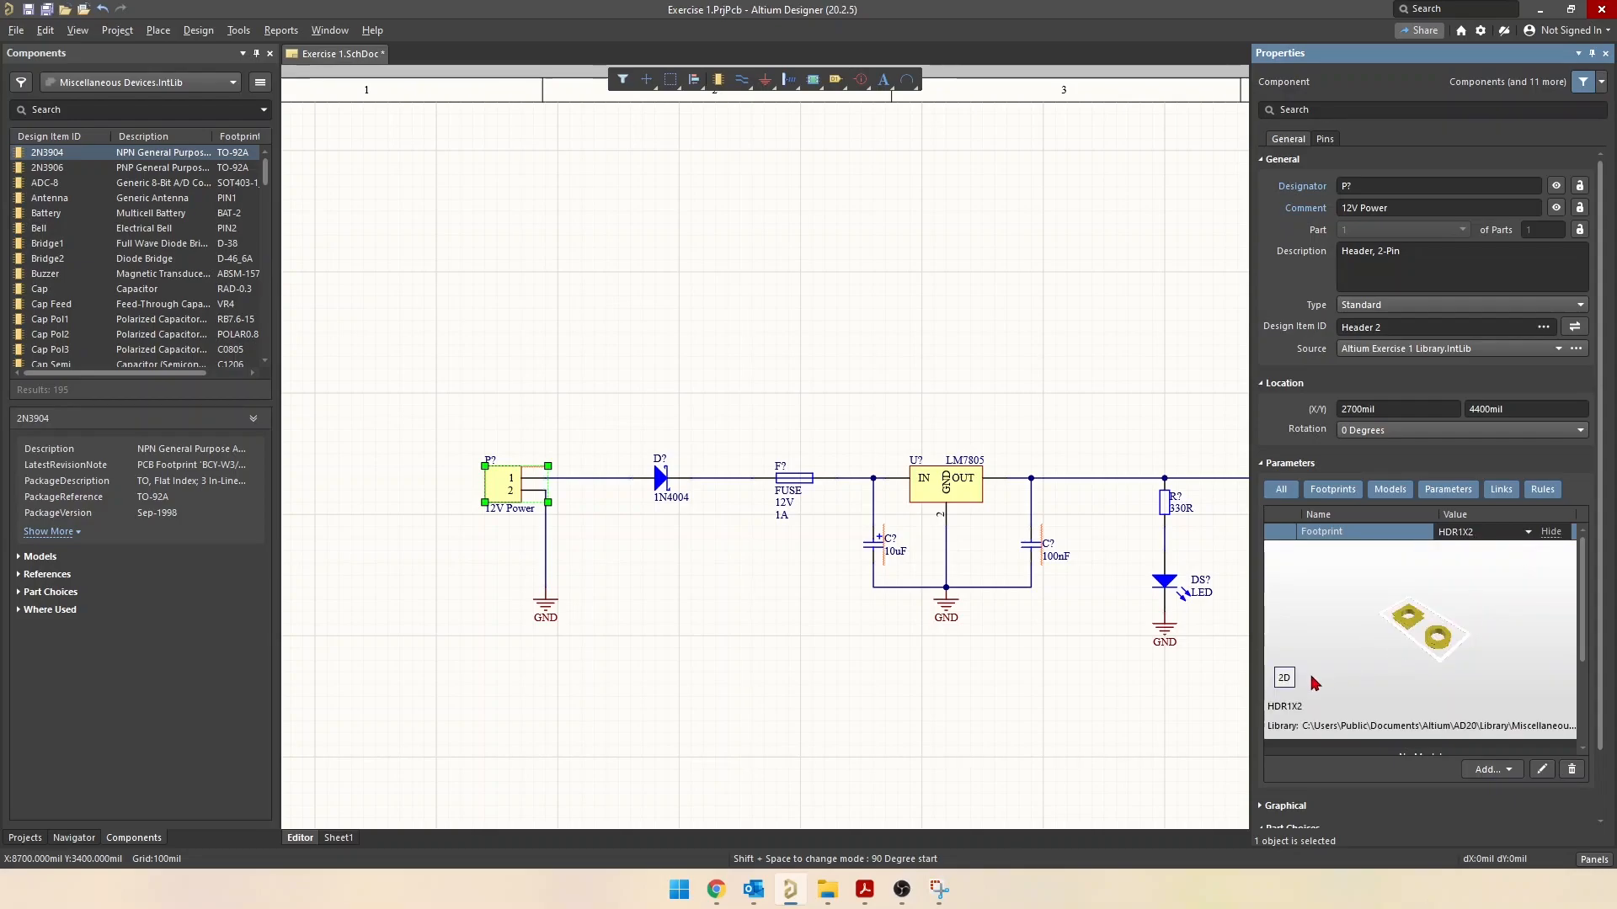
Set the input header's footprint to 5mm 2 pin Terminal Block, hide its preview and deselect the header
click(1486, 539)
click(1438, 613)
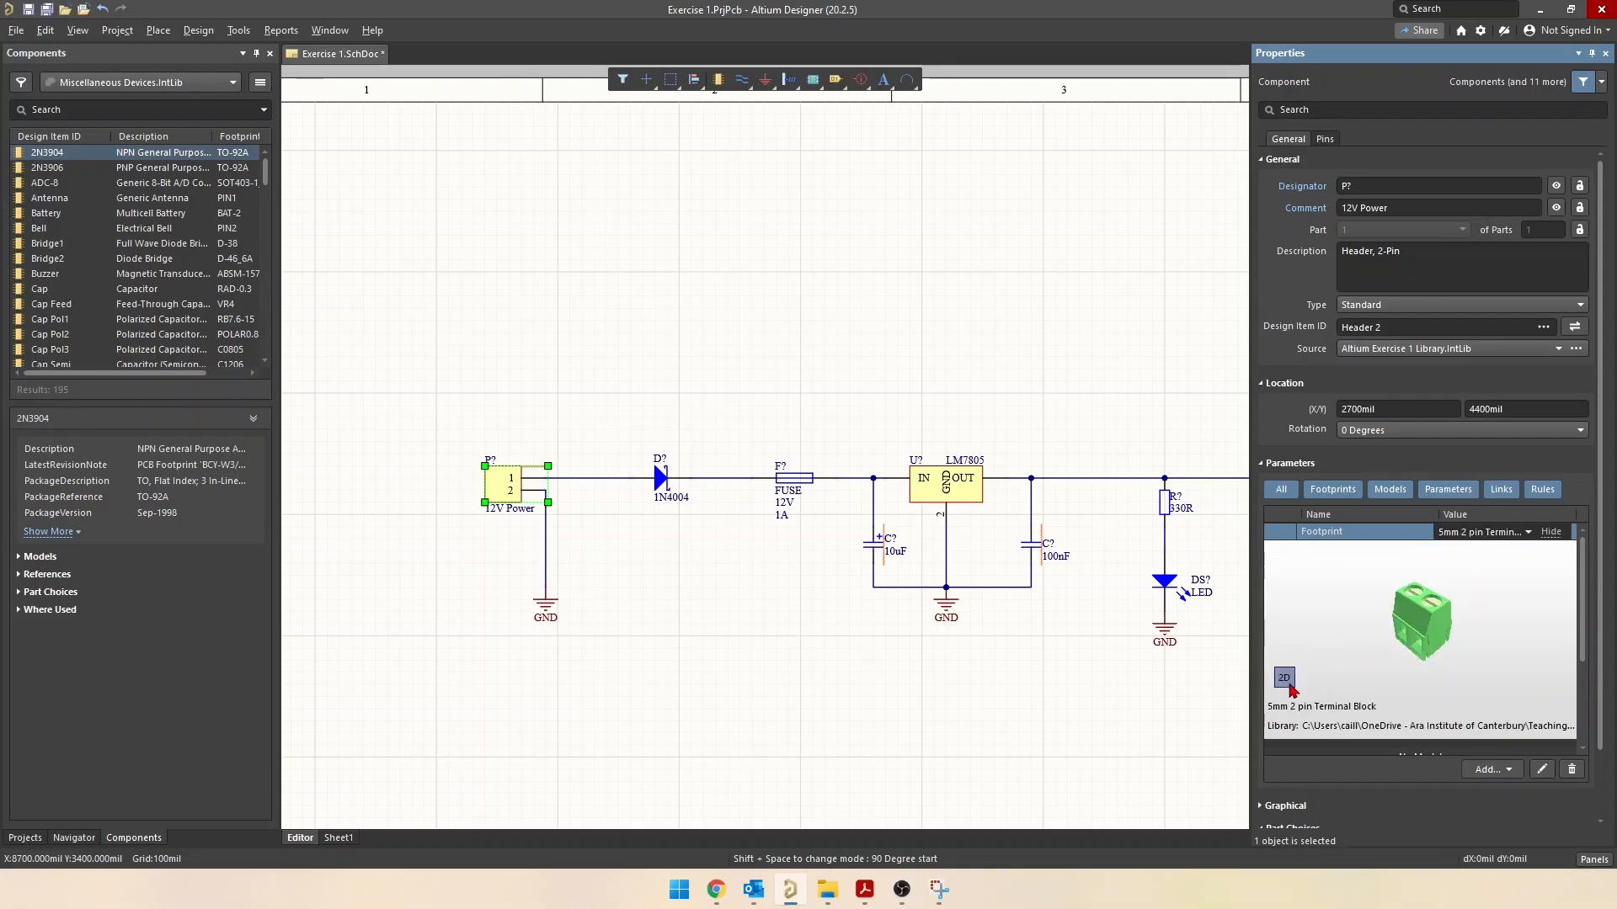
click(1551, 534)
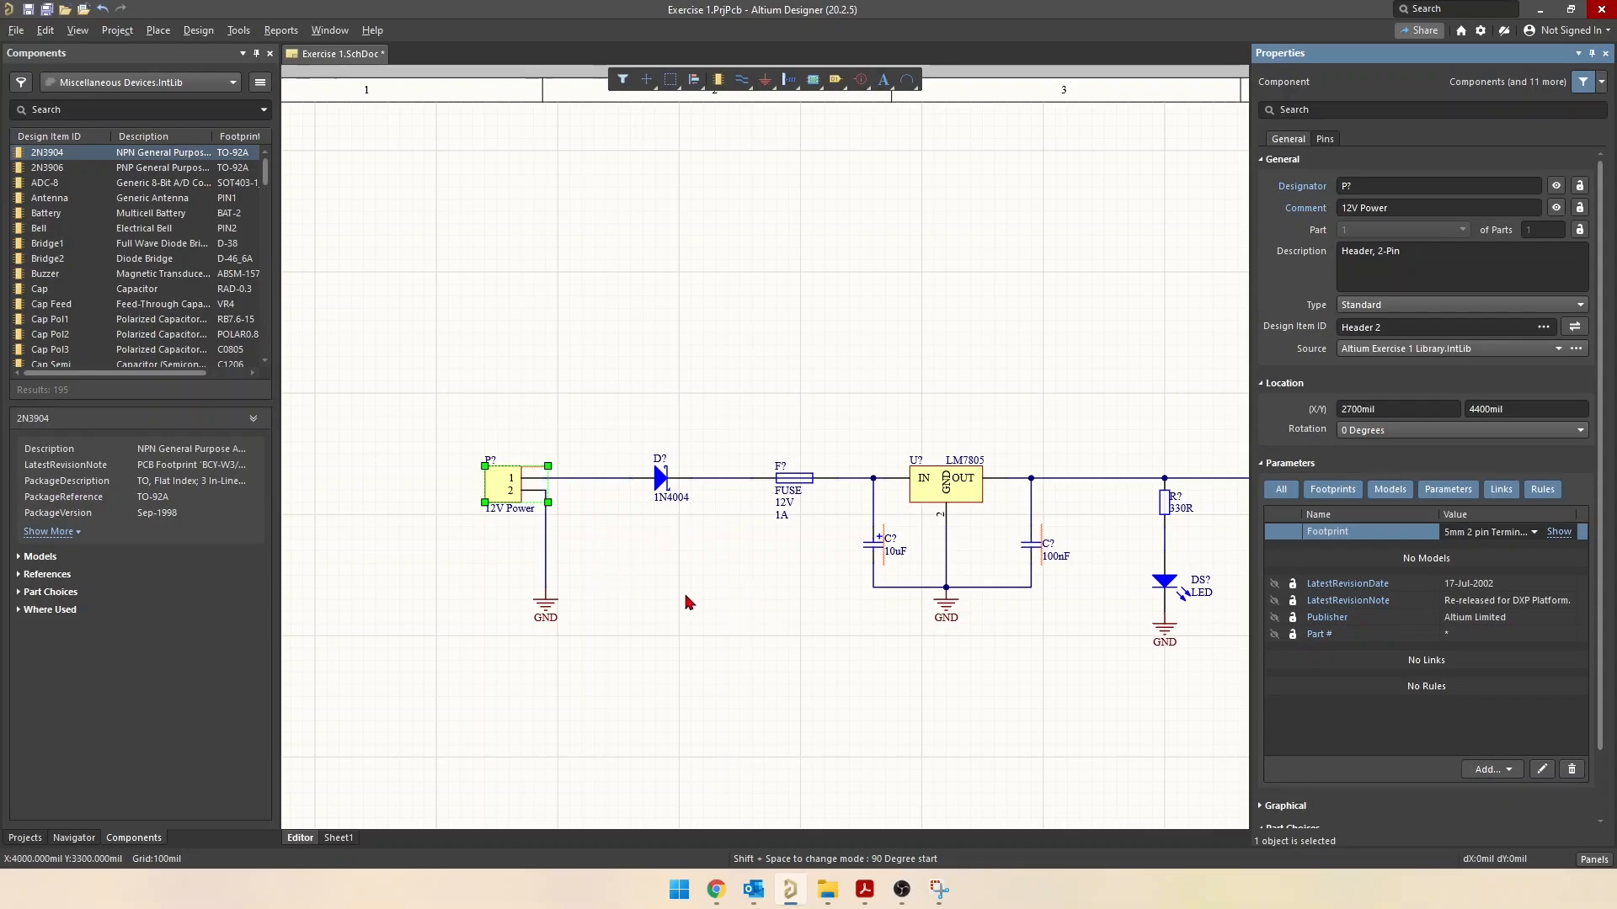
click(859, 664)
Choose the DIODE0.7 footprint for the 1N4004 diode and deselect it
right_drag(957, 662, 824, 658)
ctrl+scroll(814, 660, down, 1)
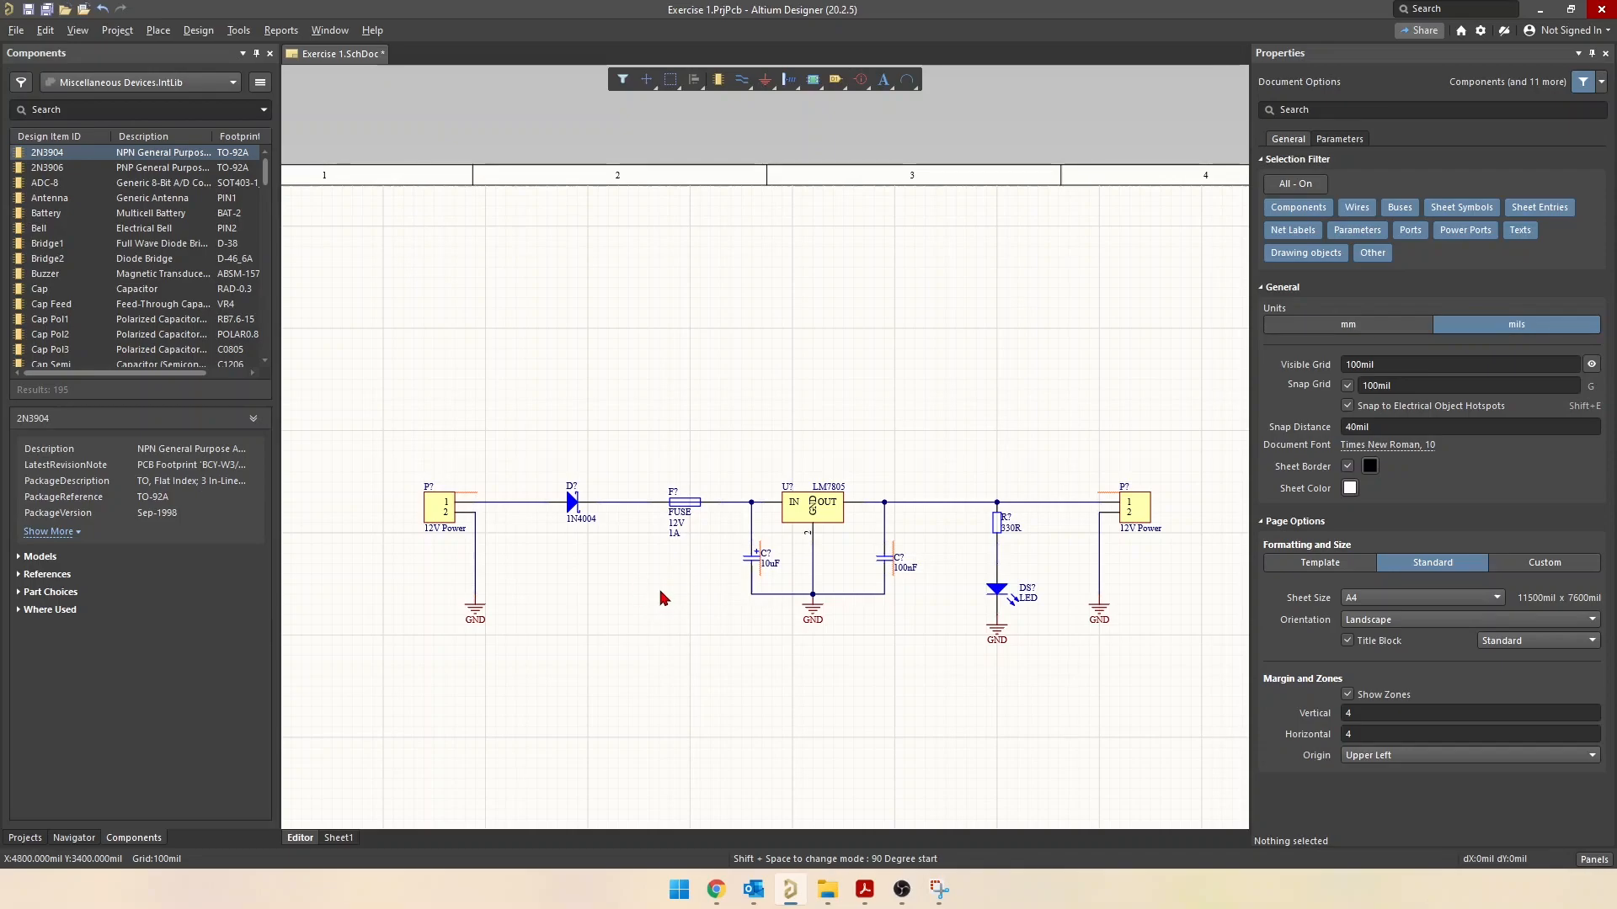
ctrl+scroll(636, 602, up, 2)
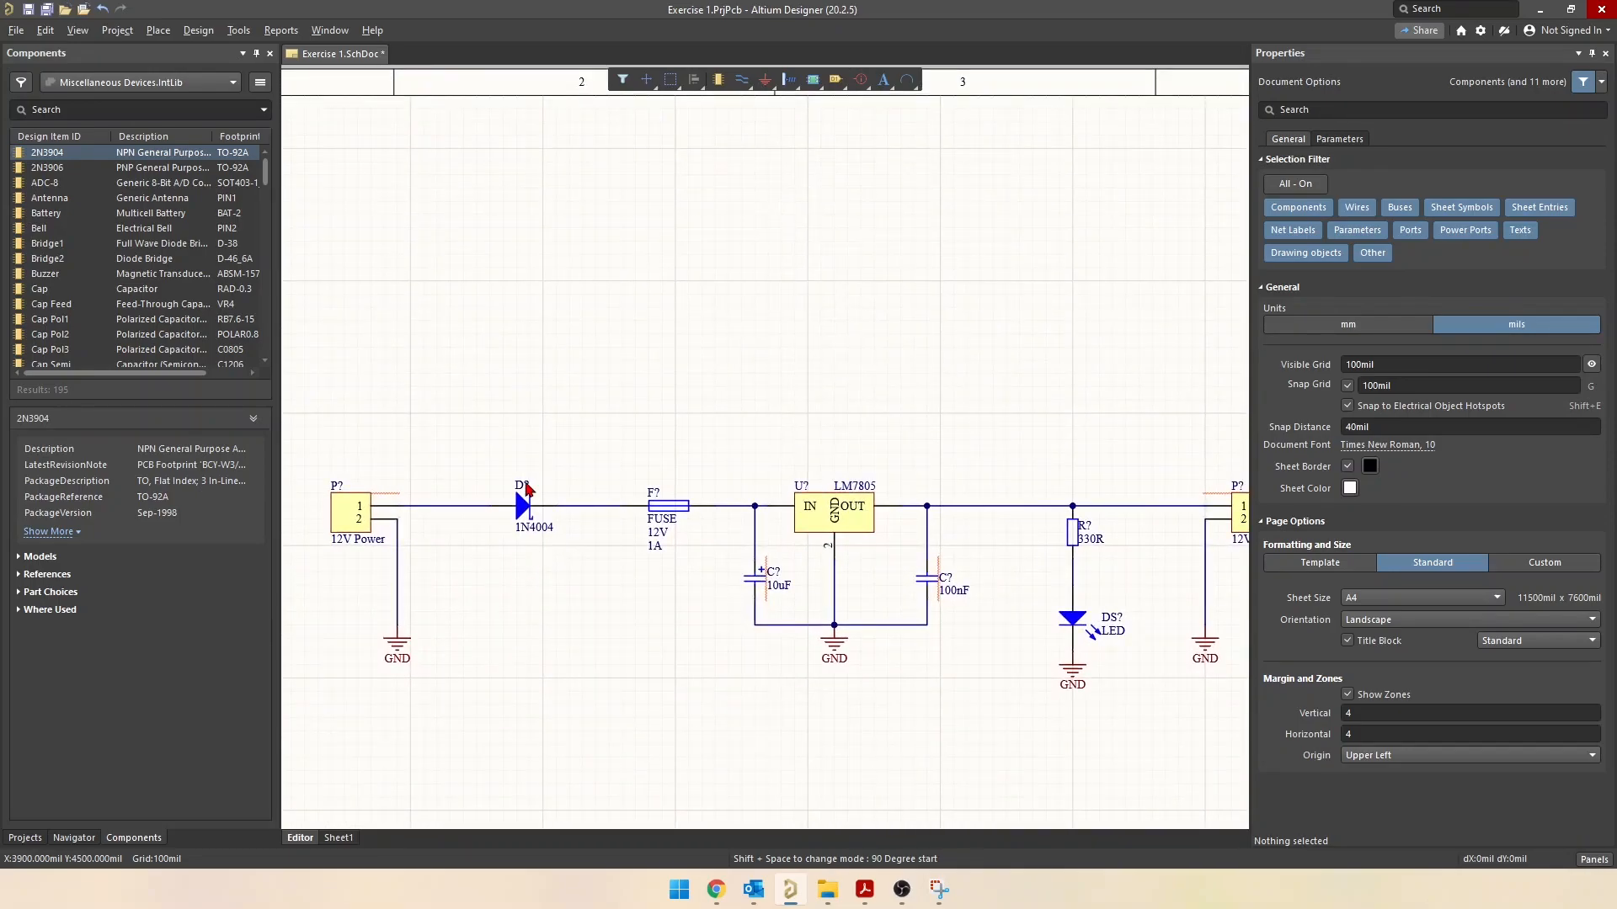
click(522, 509)
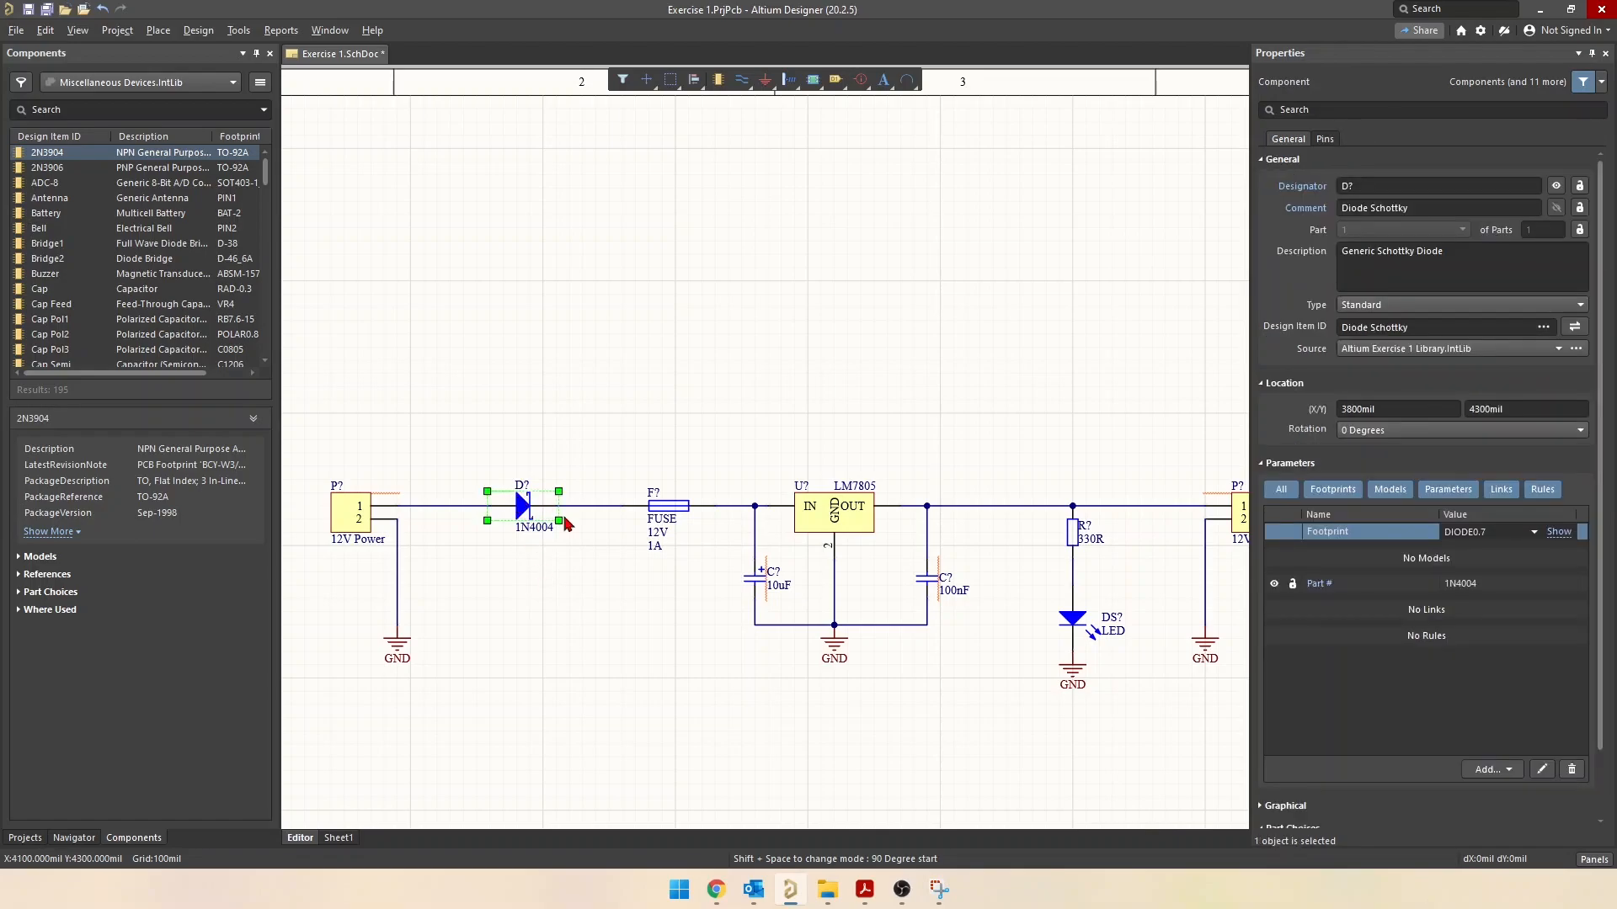
click(1534, 534)
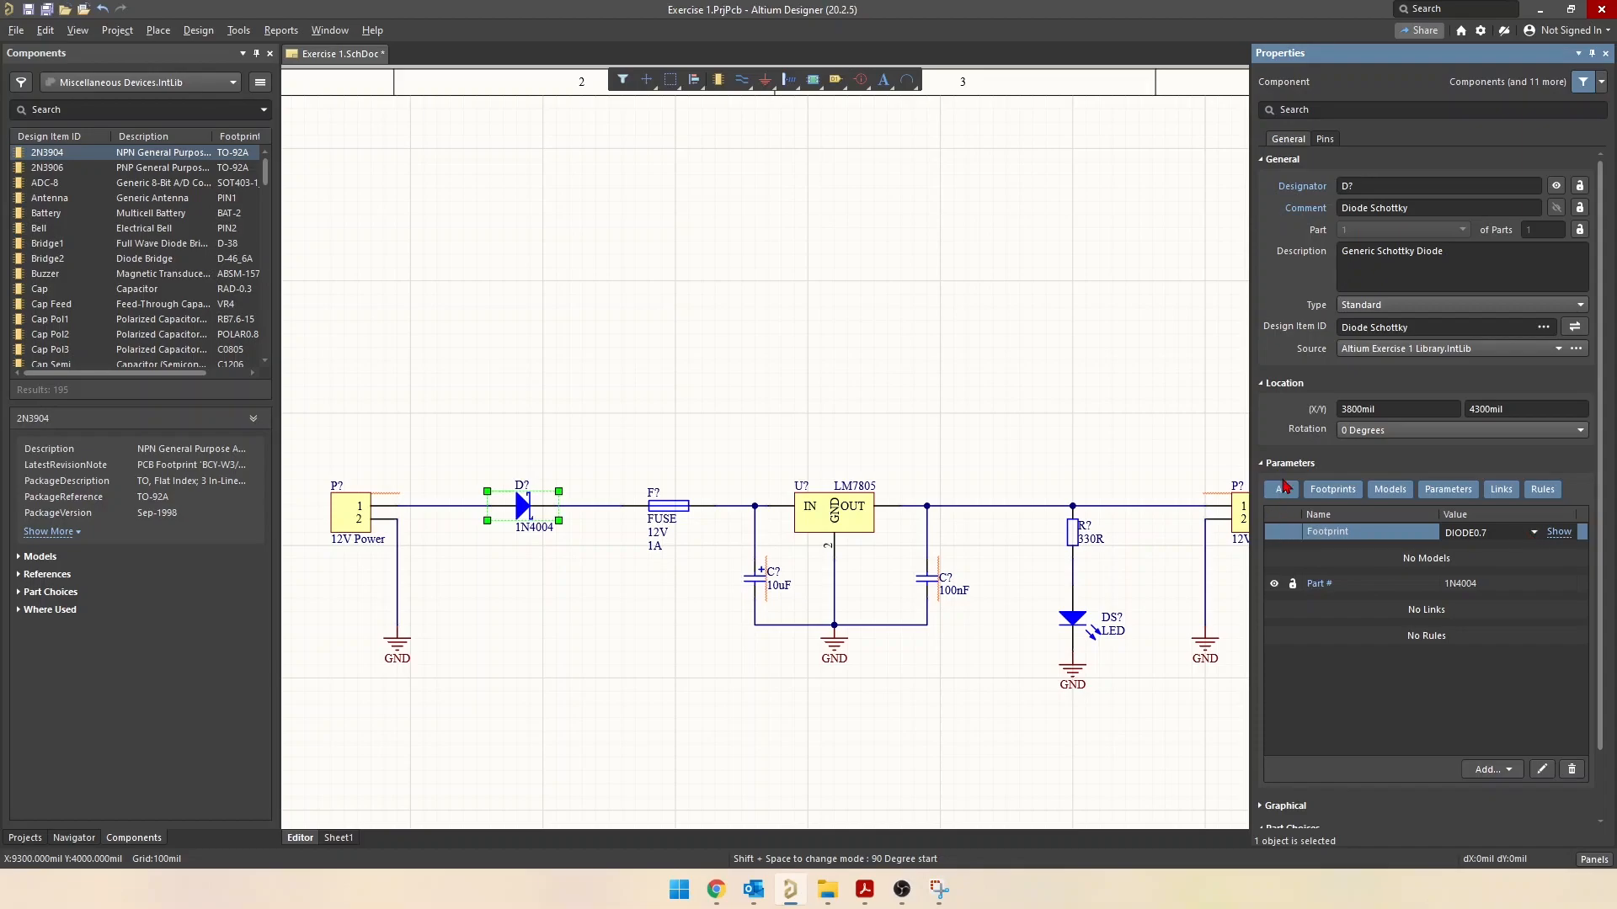
click(1534, 533)
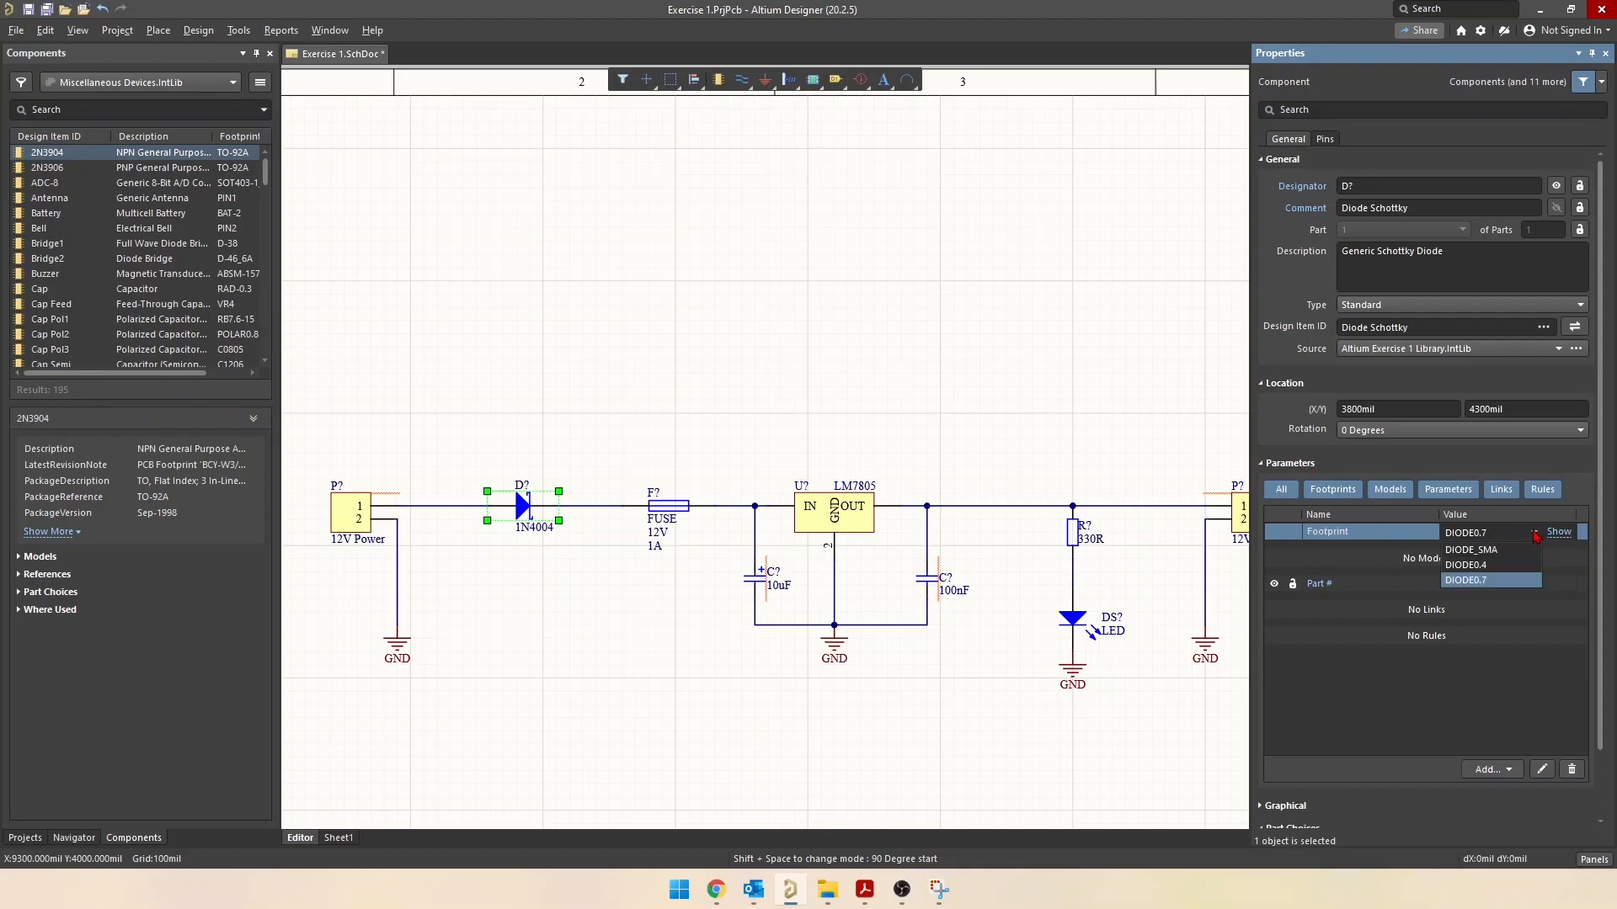
click(1484, 581)
click(738, 673)
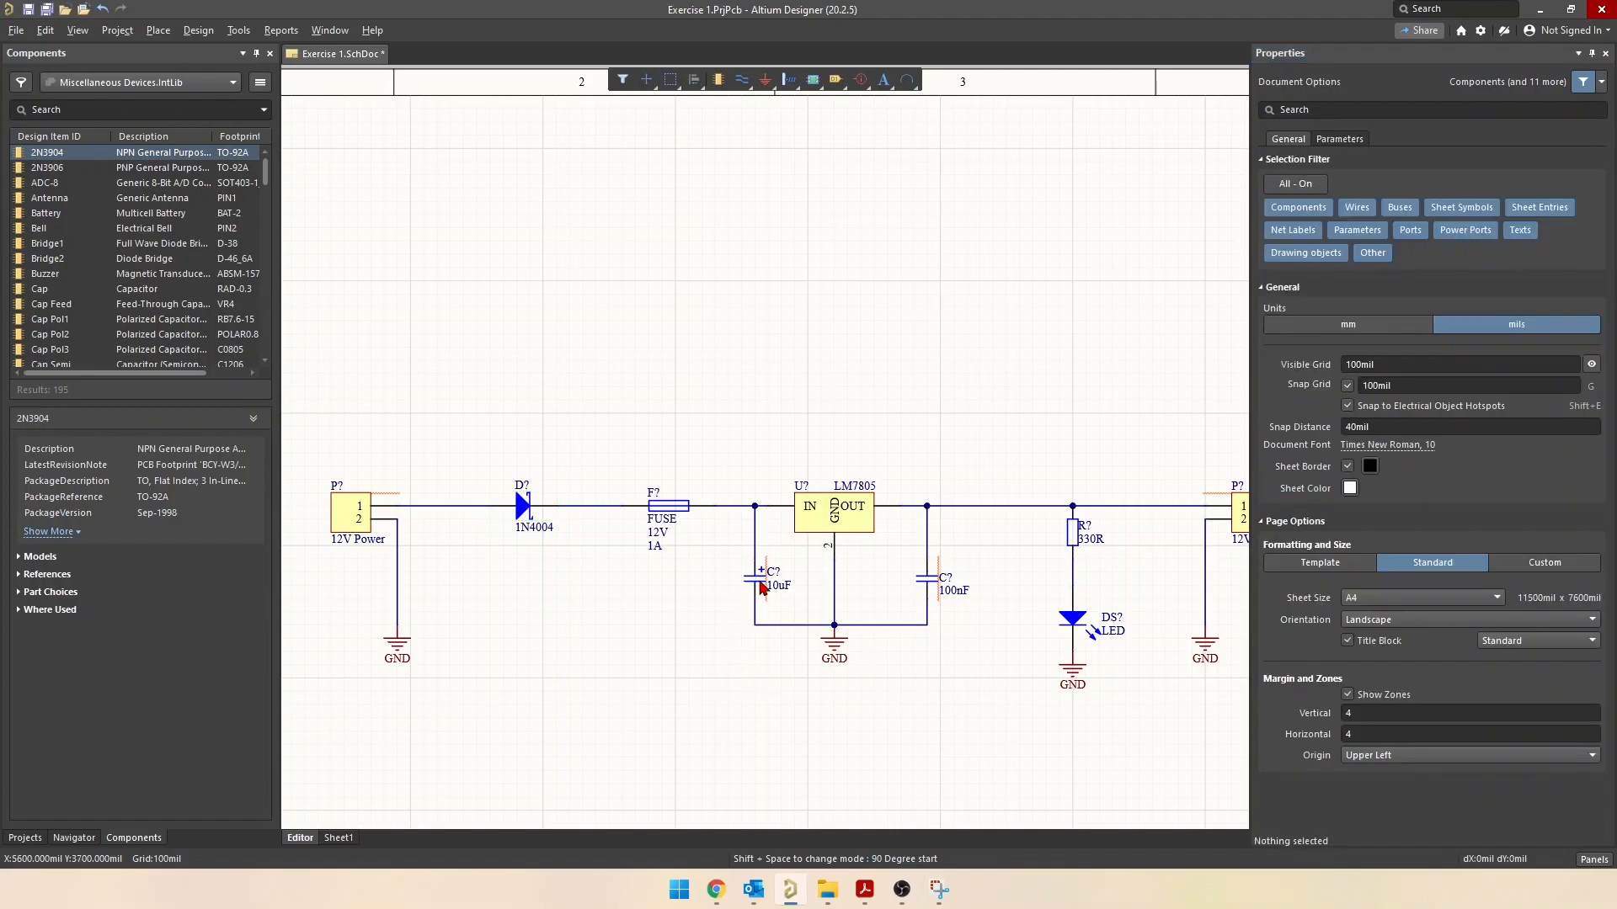
Review the 10uF capacitor's properties and examine the component designators across the whole schematic
click(762, 588)
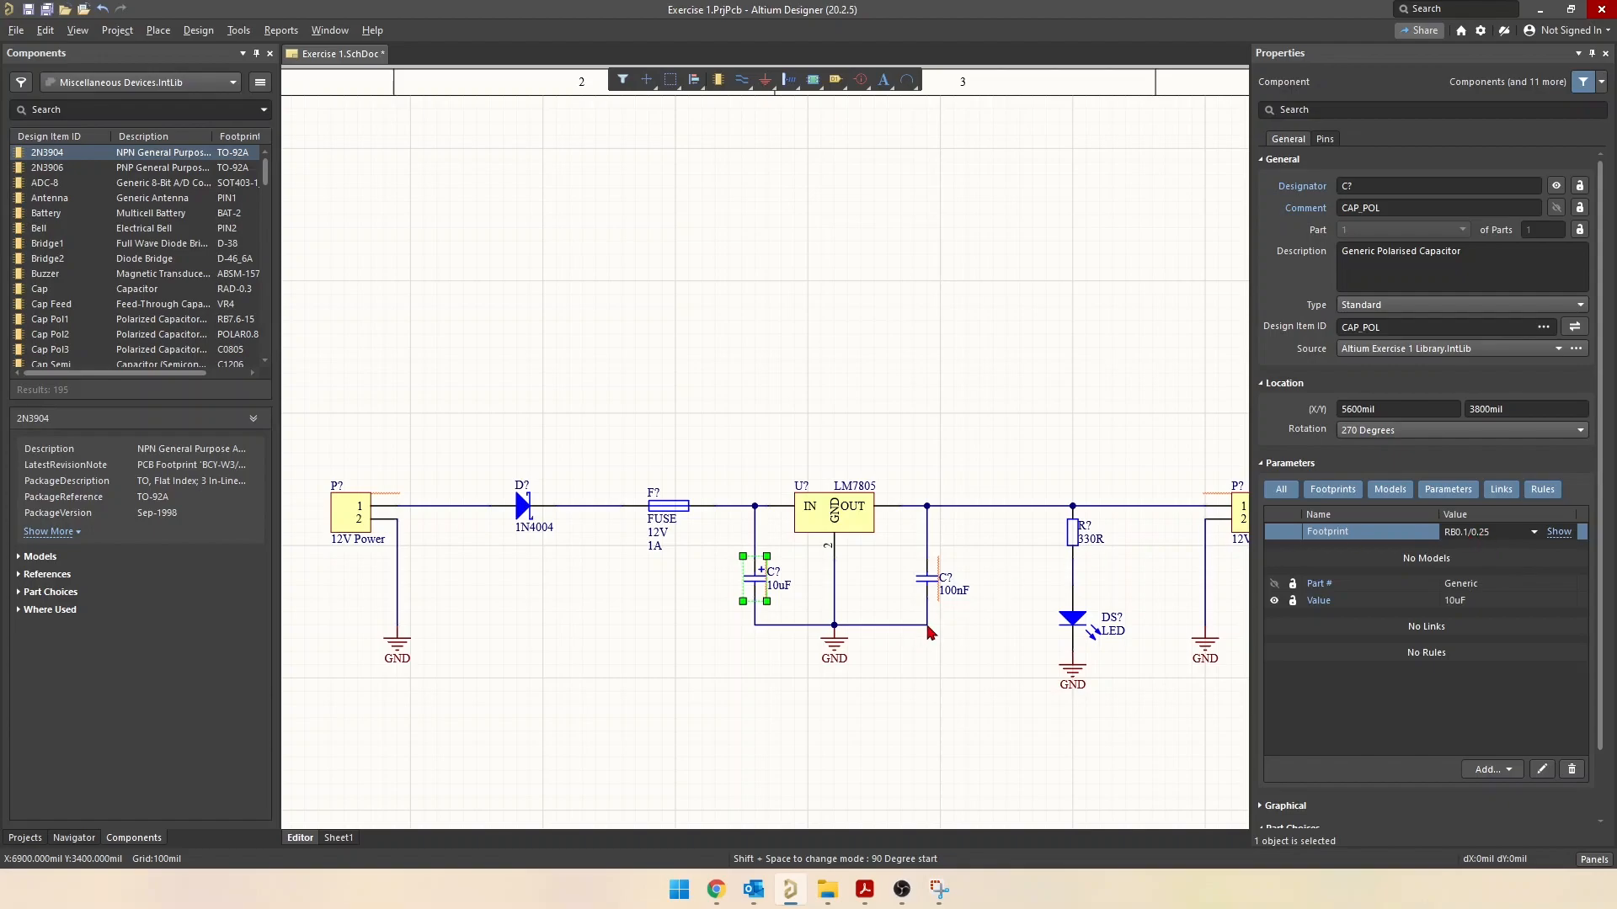
click(1034, 583)
right_drag(1125, 596, 929, 625)
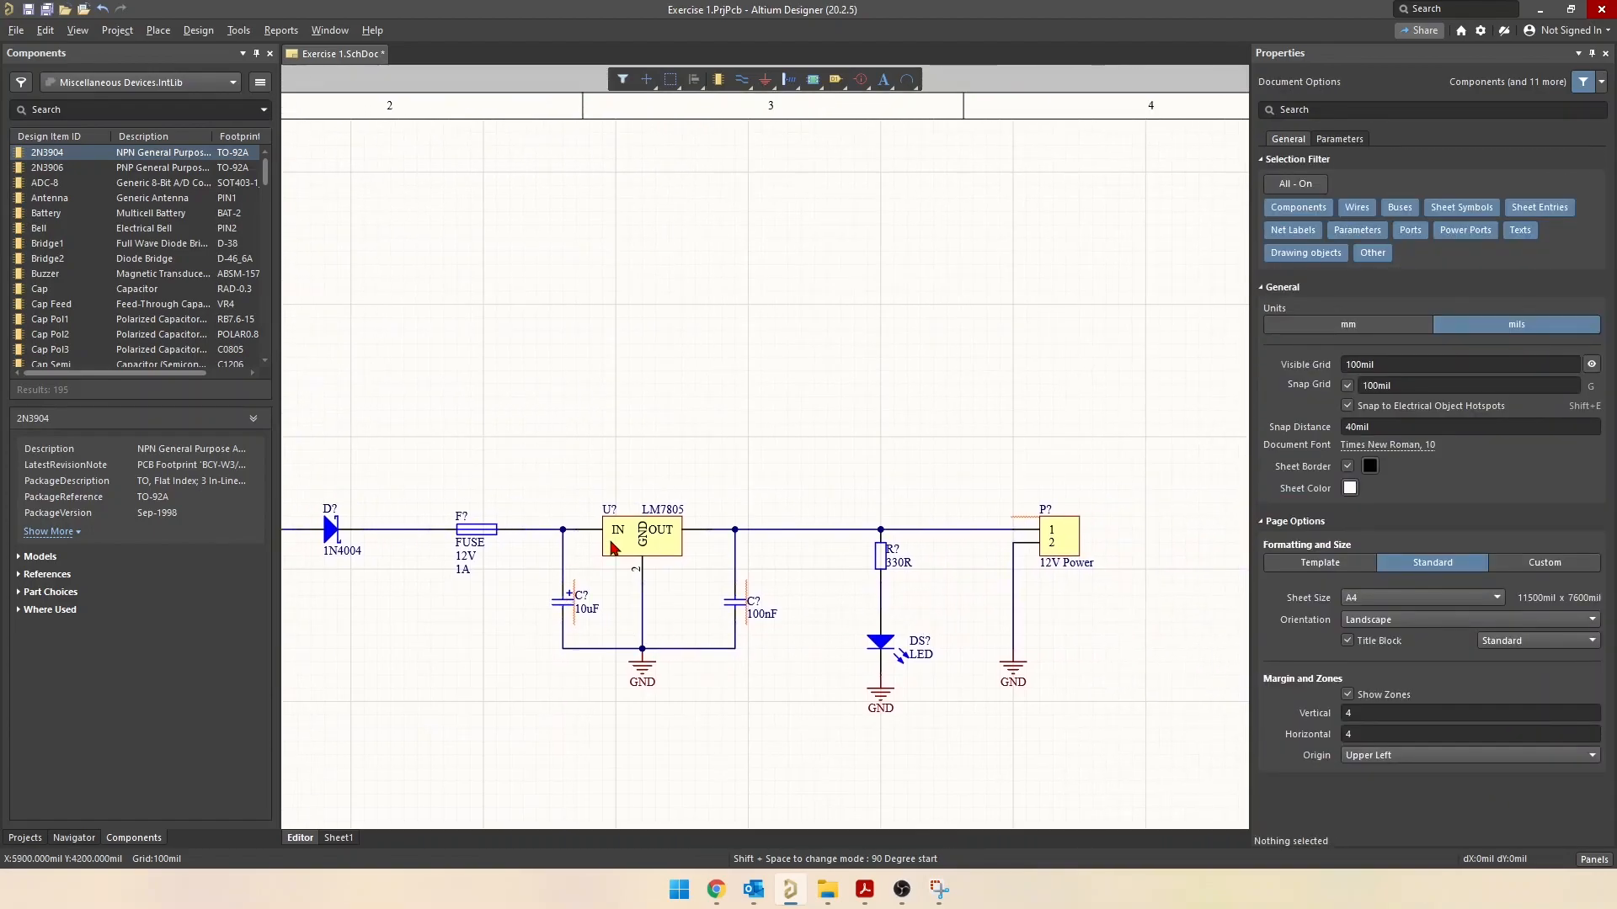
right_drag(625, 679, 923, 634)
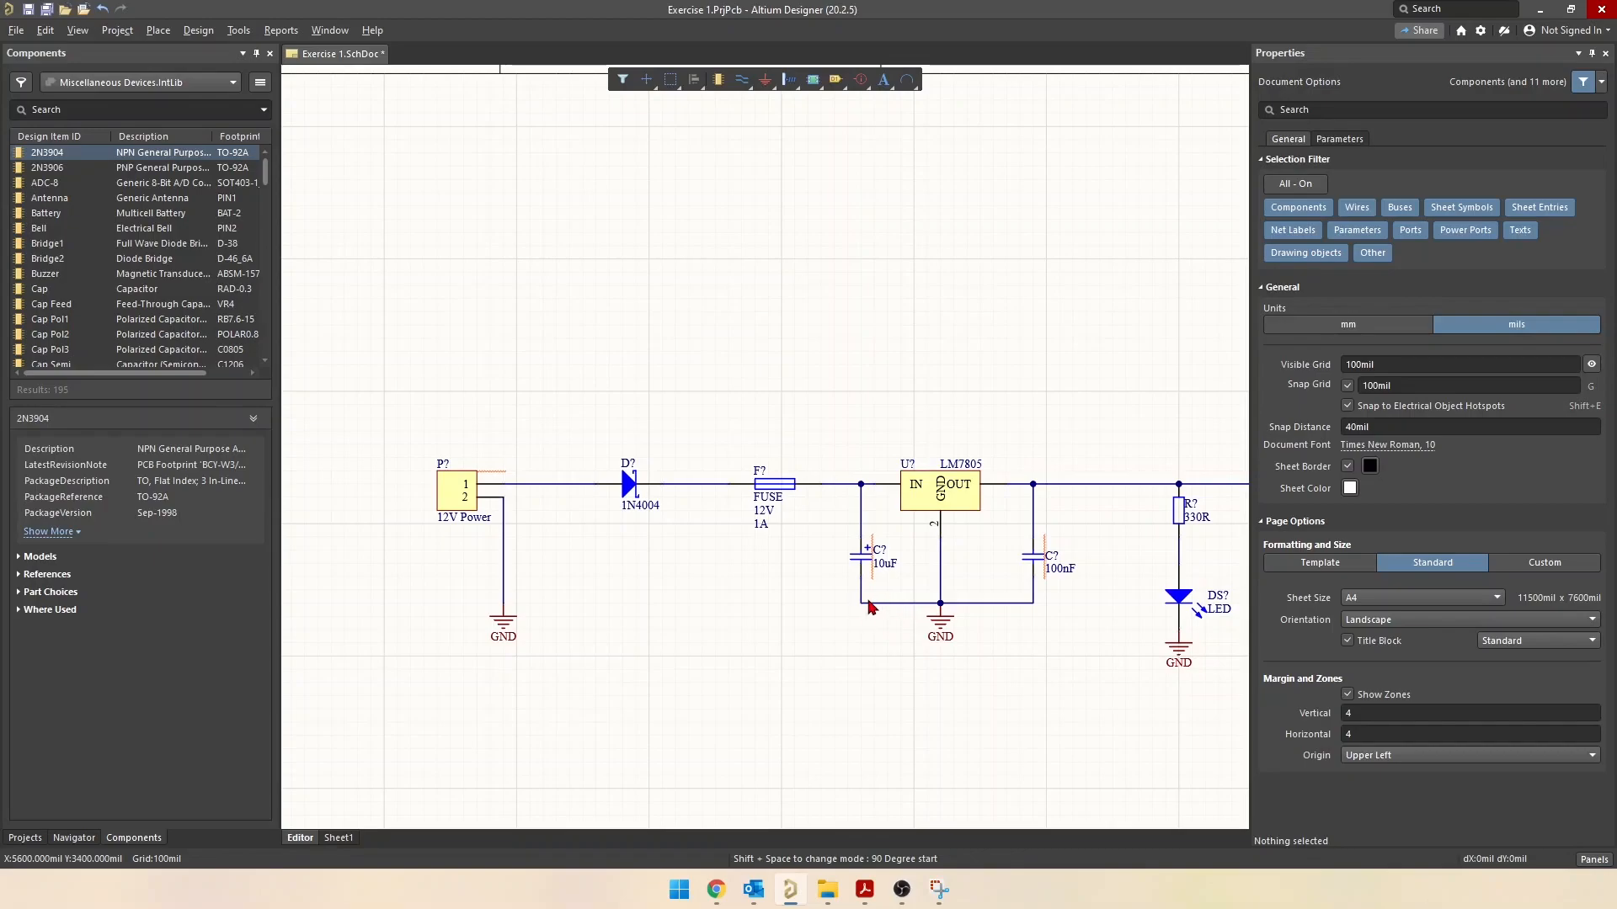
ctrl+scroll(741, 594, down, 3)
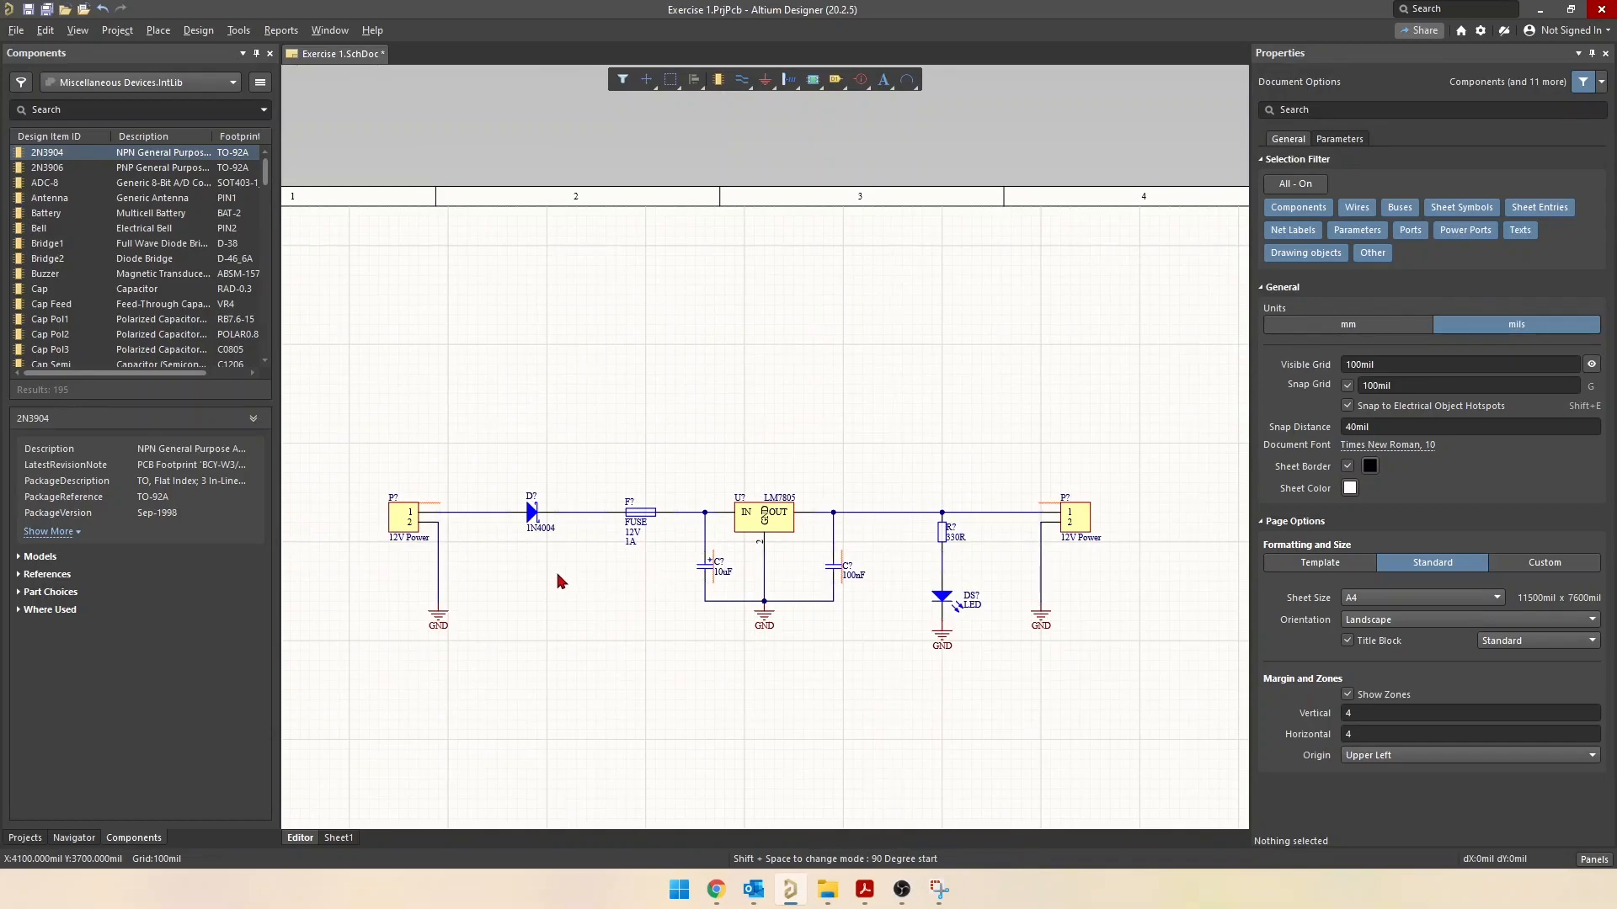
ctrl+scroll(485, 480, up, 2)
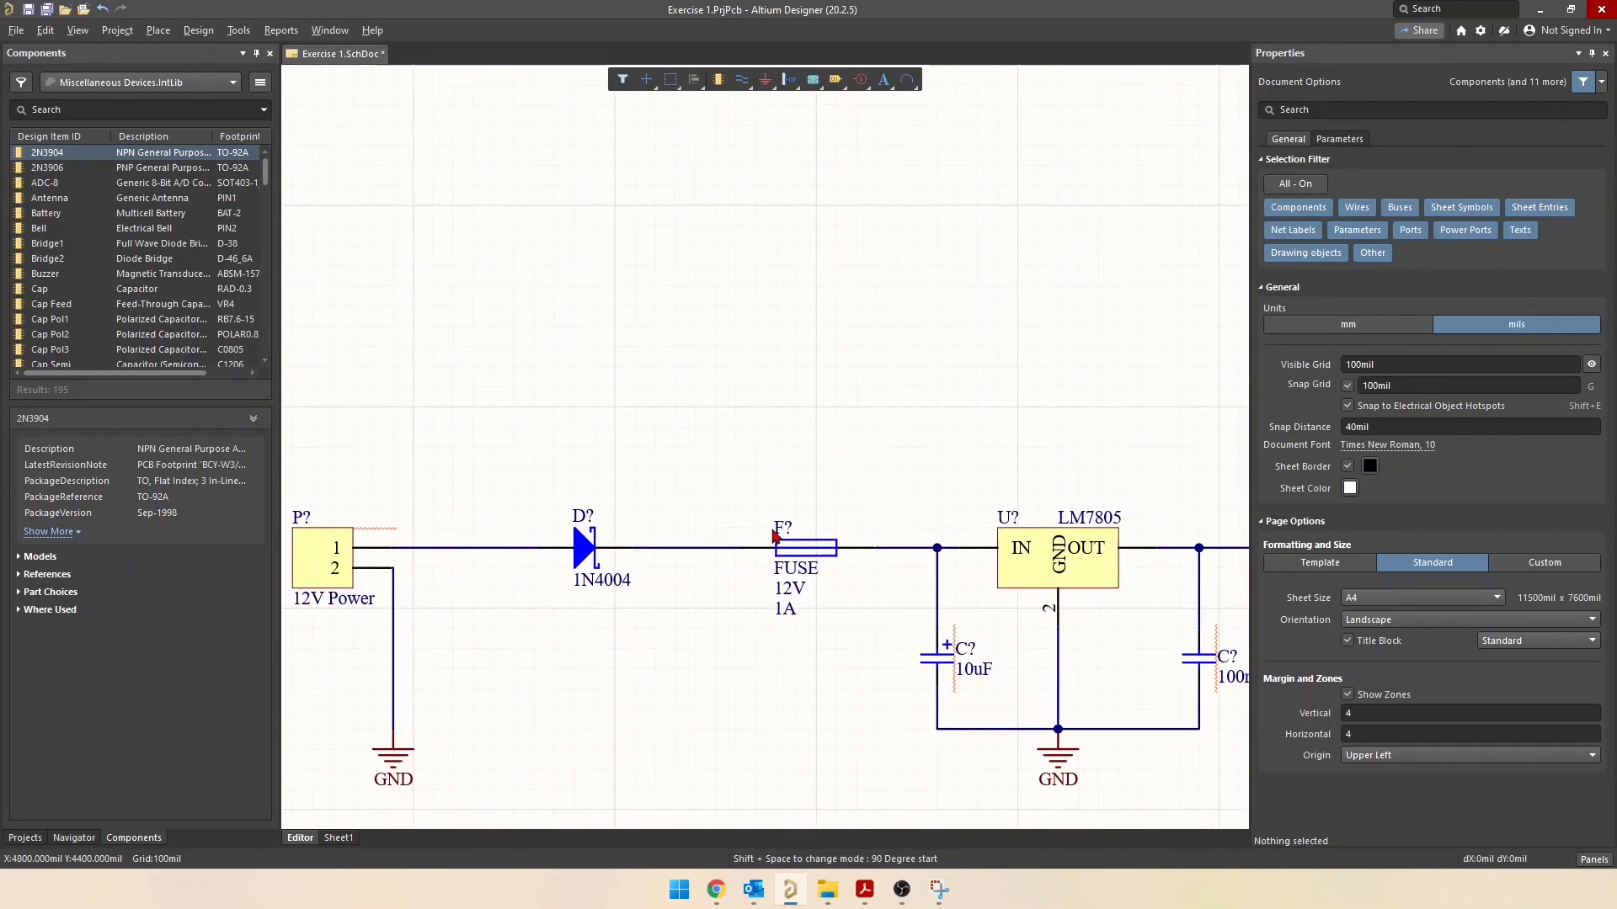
right_drag(1022, 691, 731, 648)
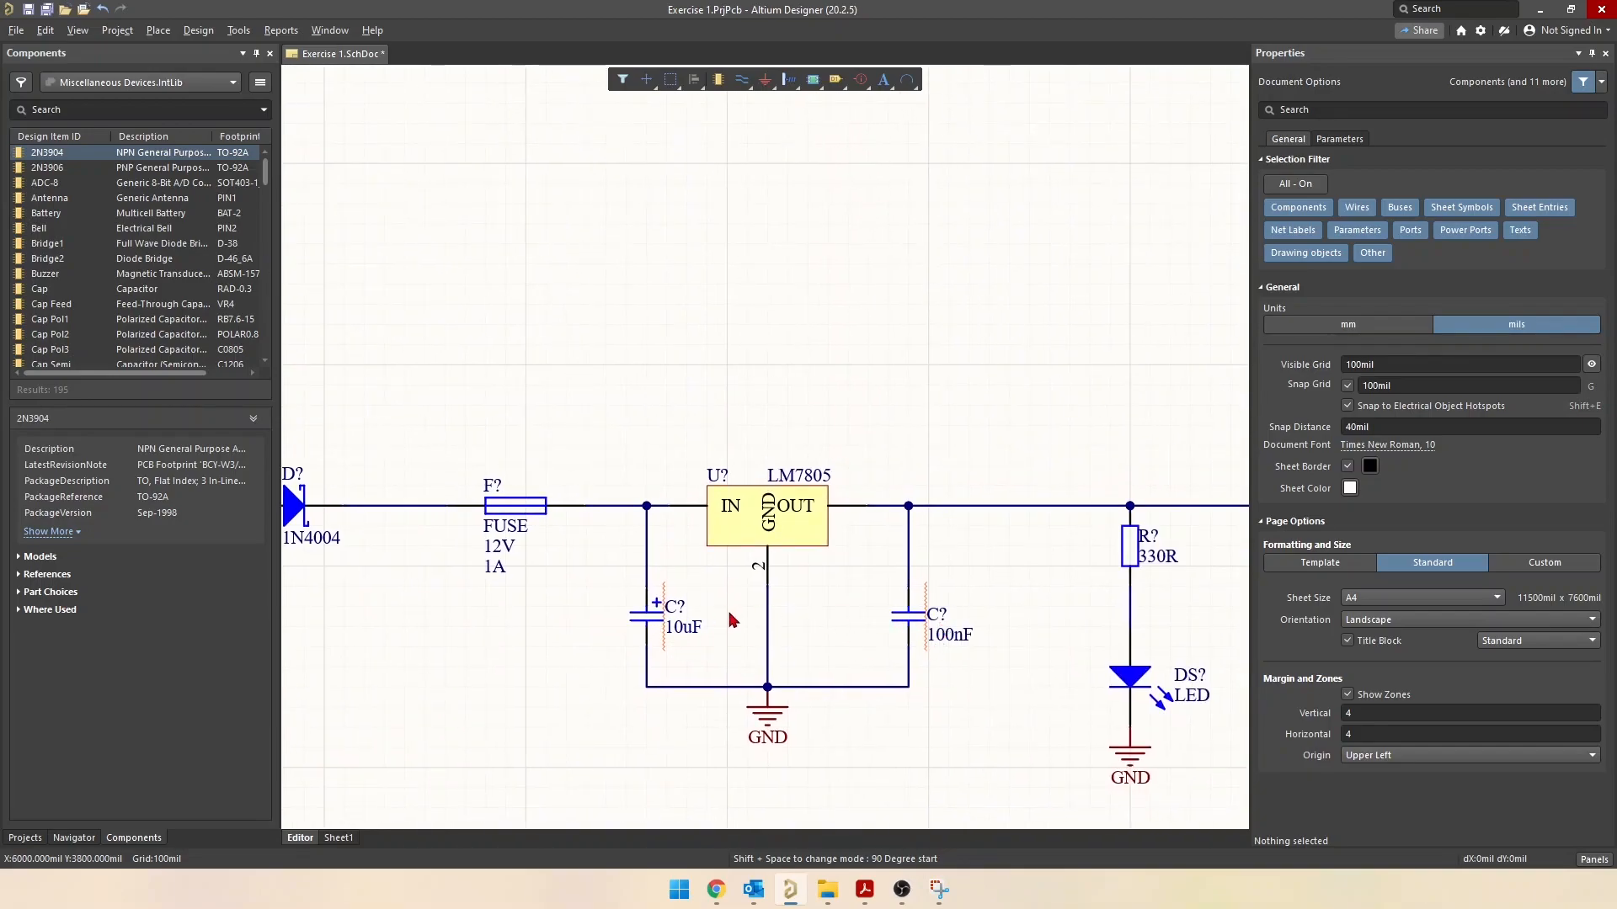
ctrl+scroll(623, 616, down, 2)
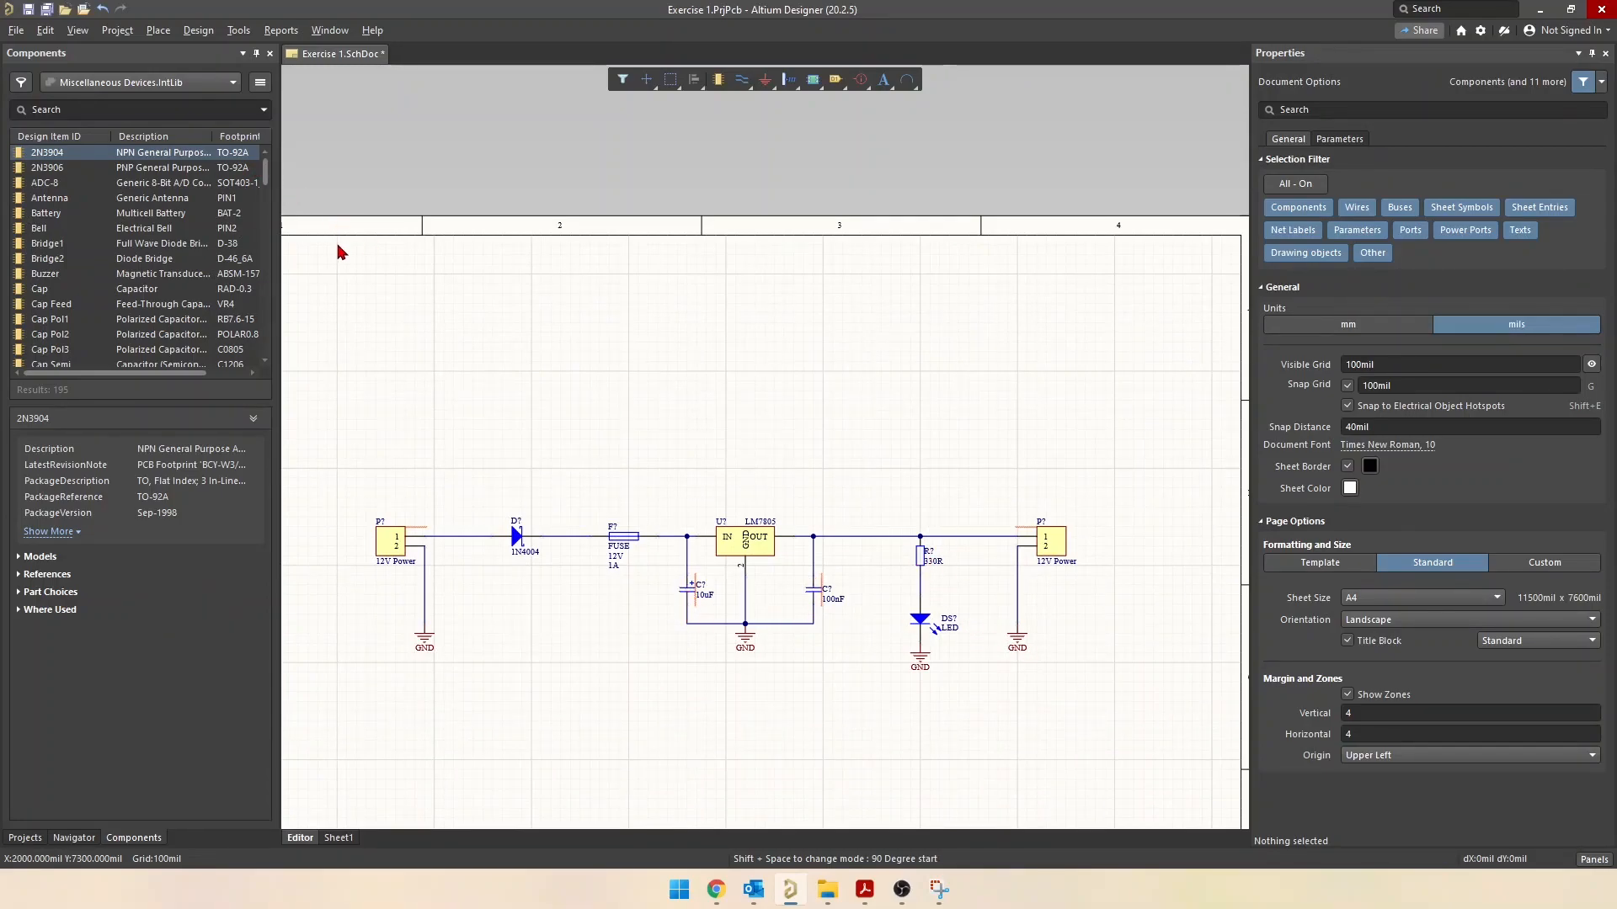
Number all component designators with Annotate Schematics Quietly and accept the designator changes
click(239, 32)
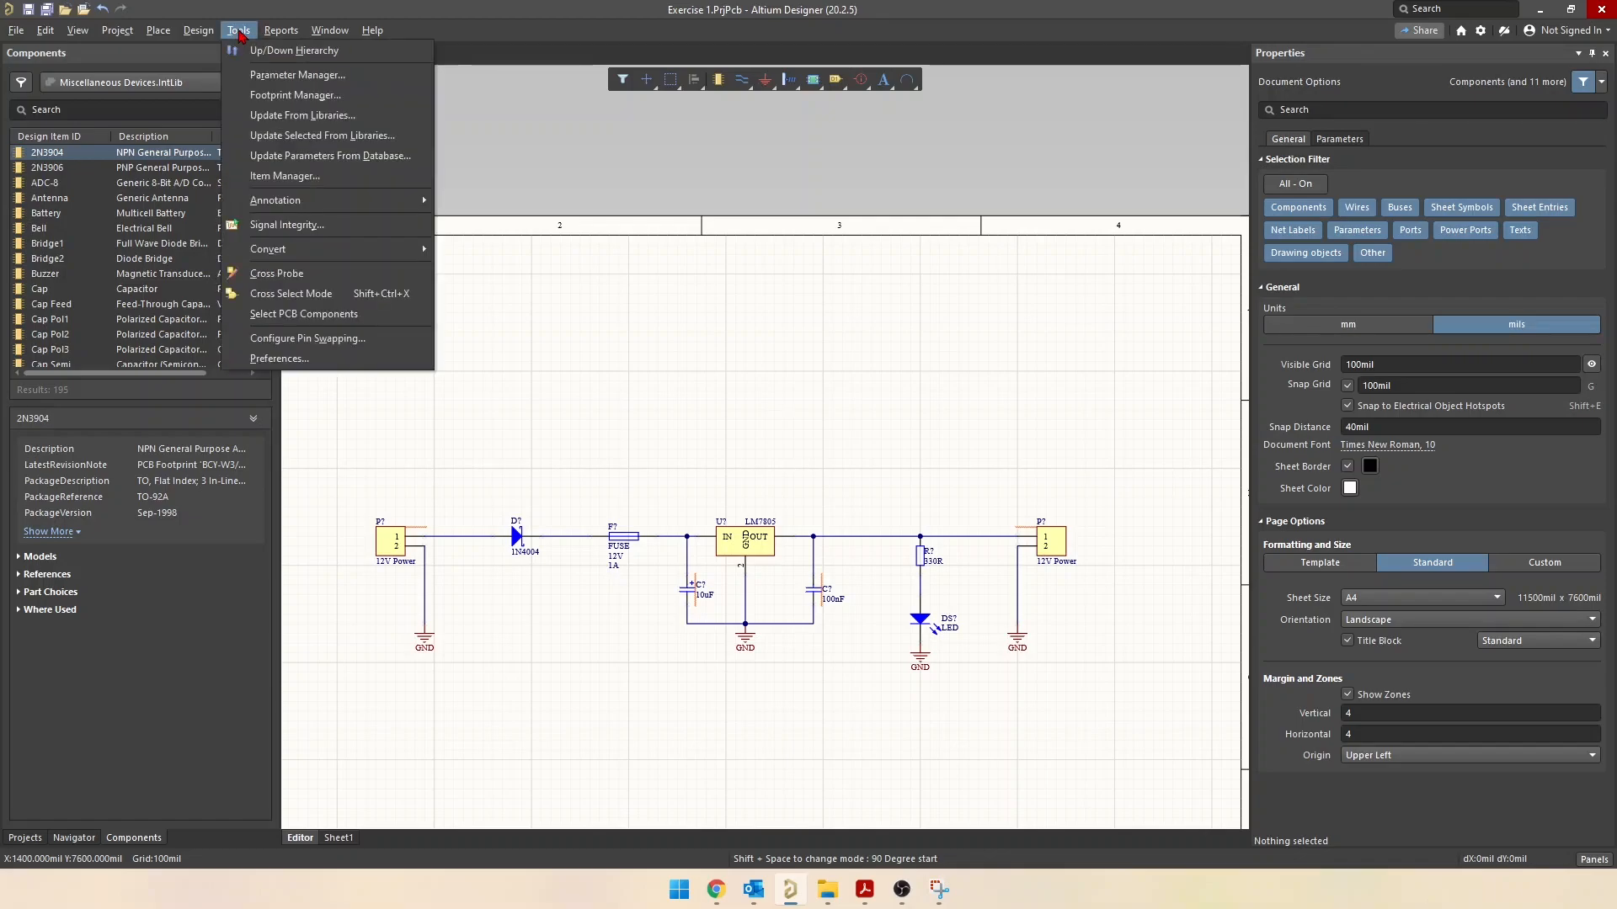
mouse_move(257, 207)
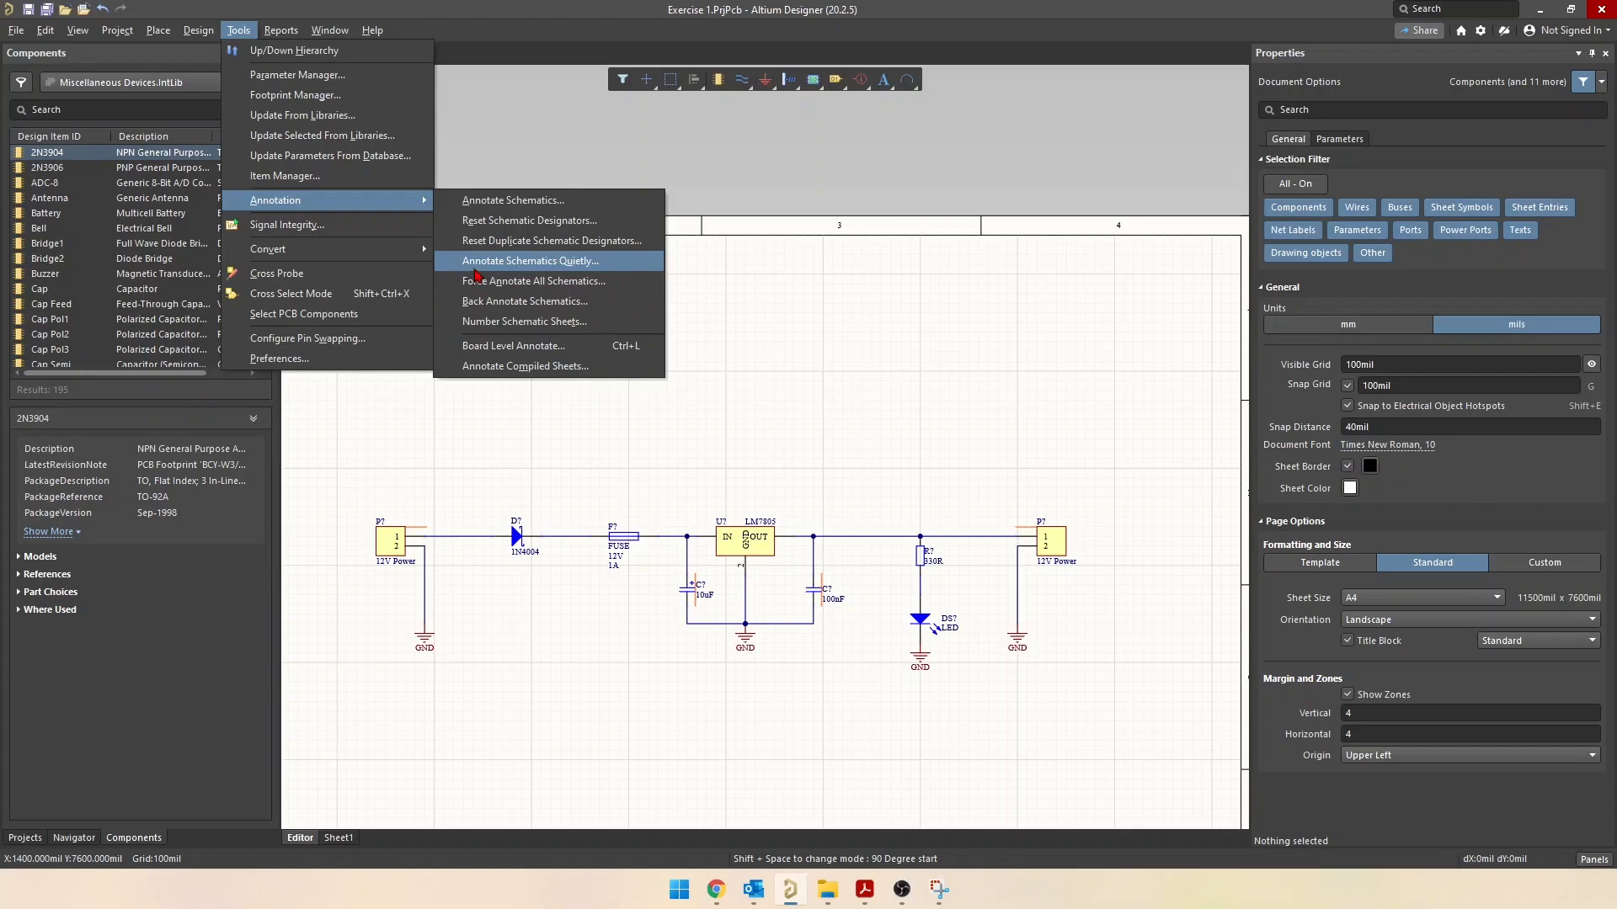
click(592, 271)
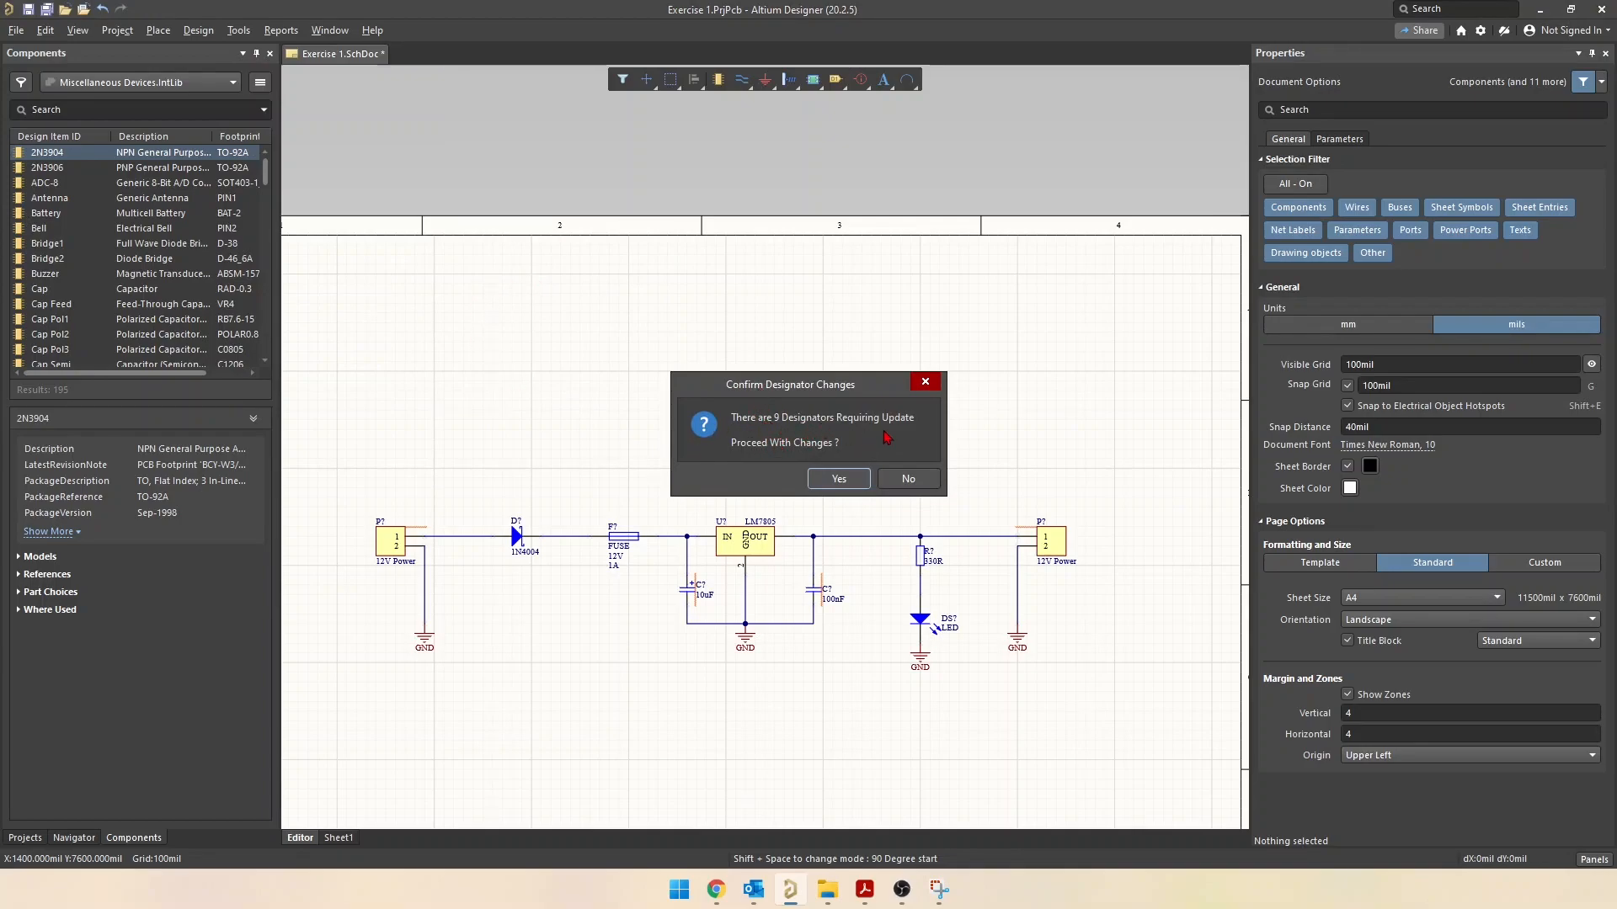
drag(796, 388, 735, 300)
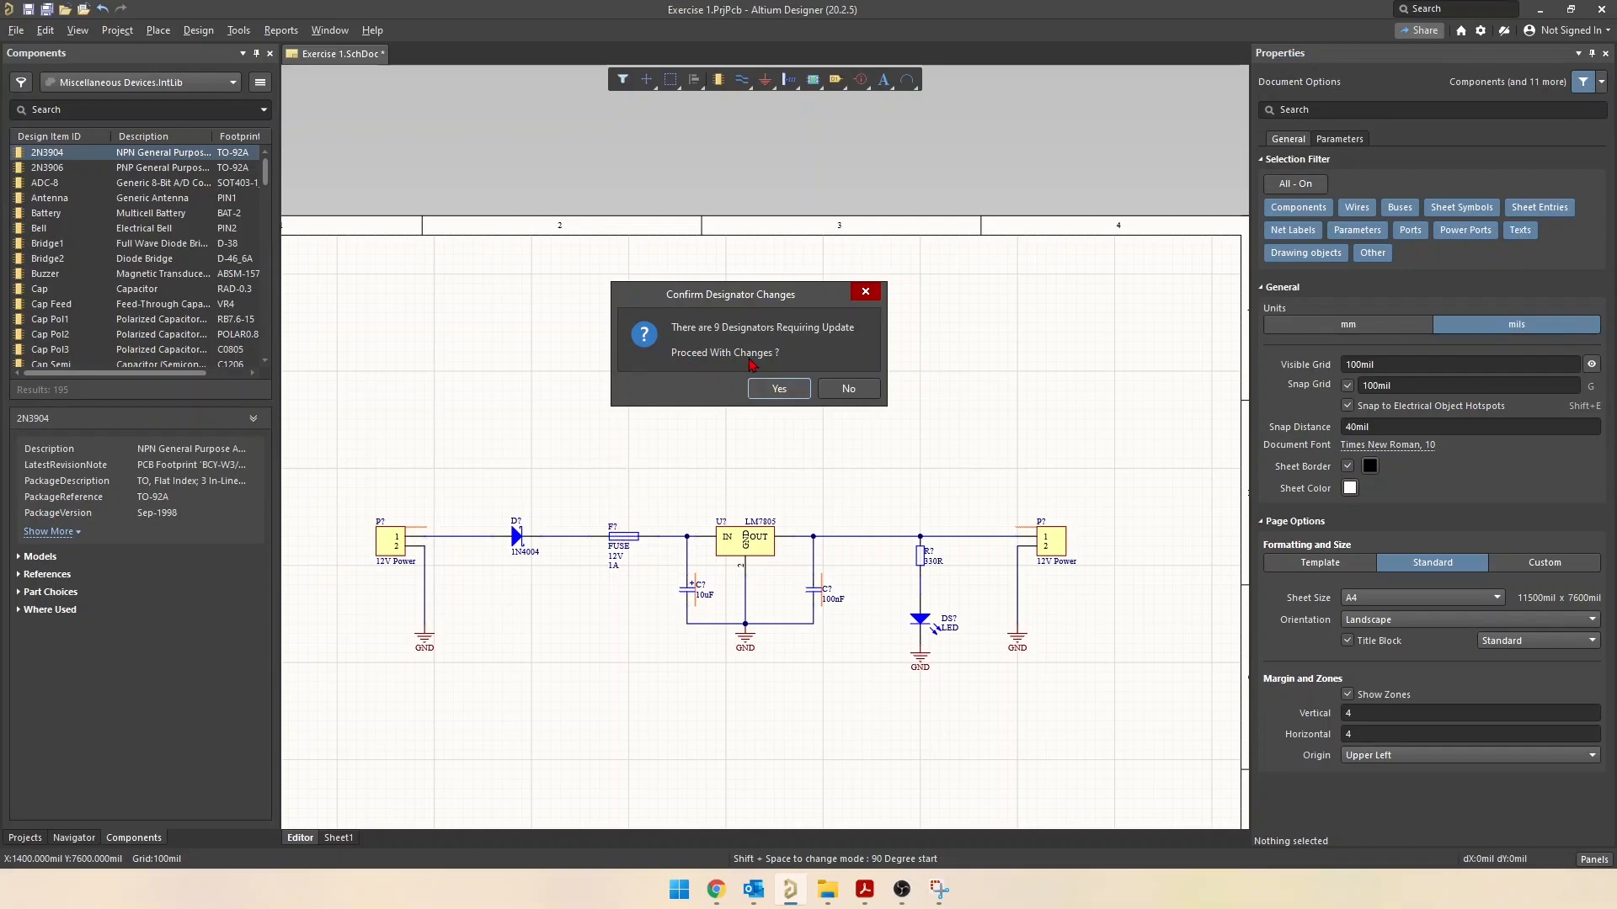
click(779, 390)
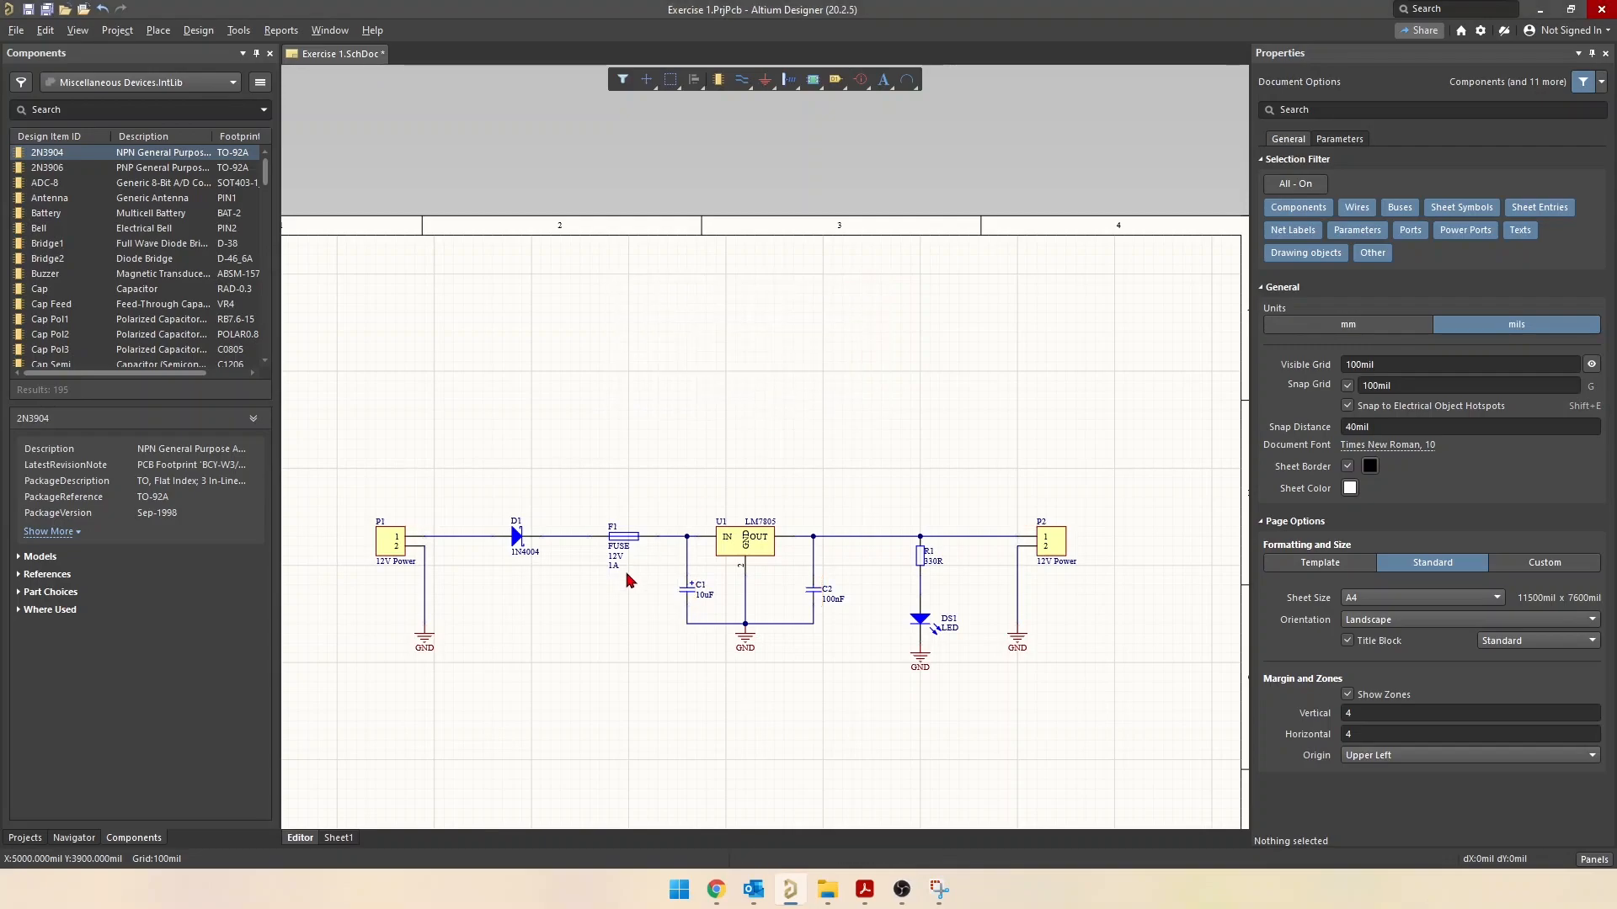
Inspect the component designators along the circuit from the input header to the output header
ctrl+scroll(498, 615, up, 1)
ctrl+scroll(498, 616, up, 3)
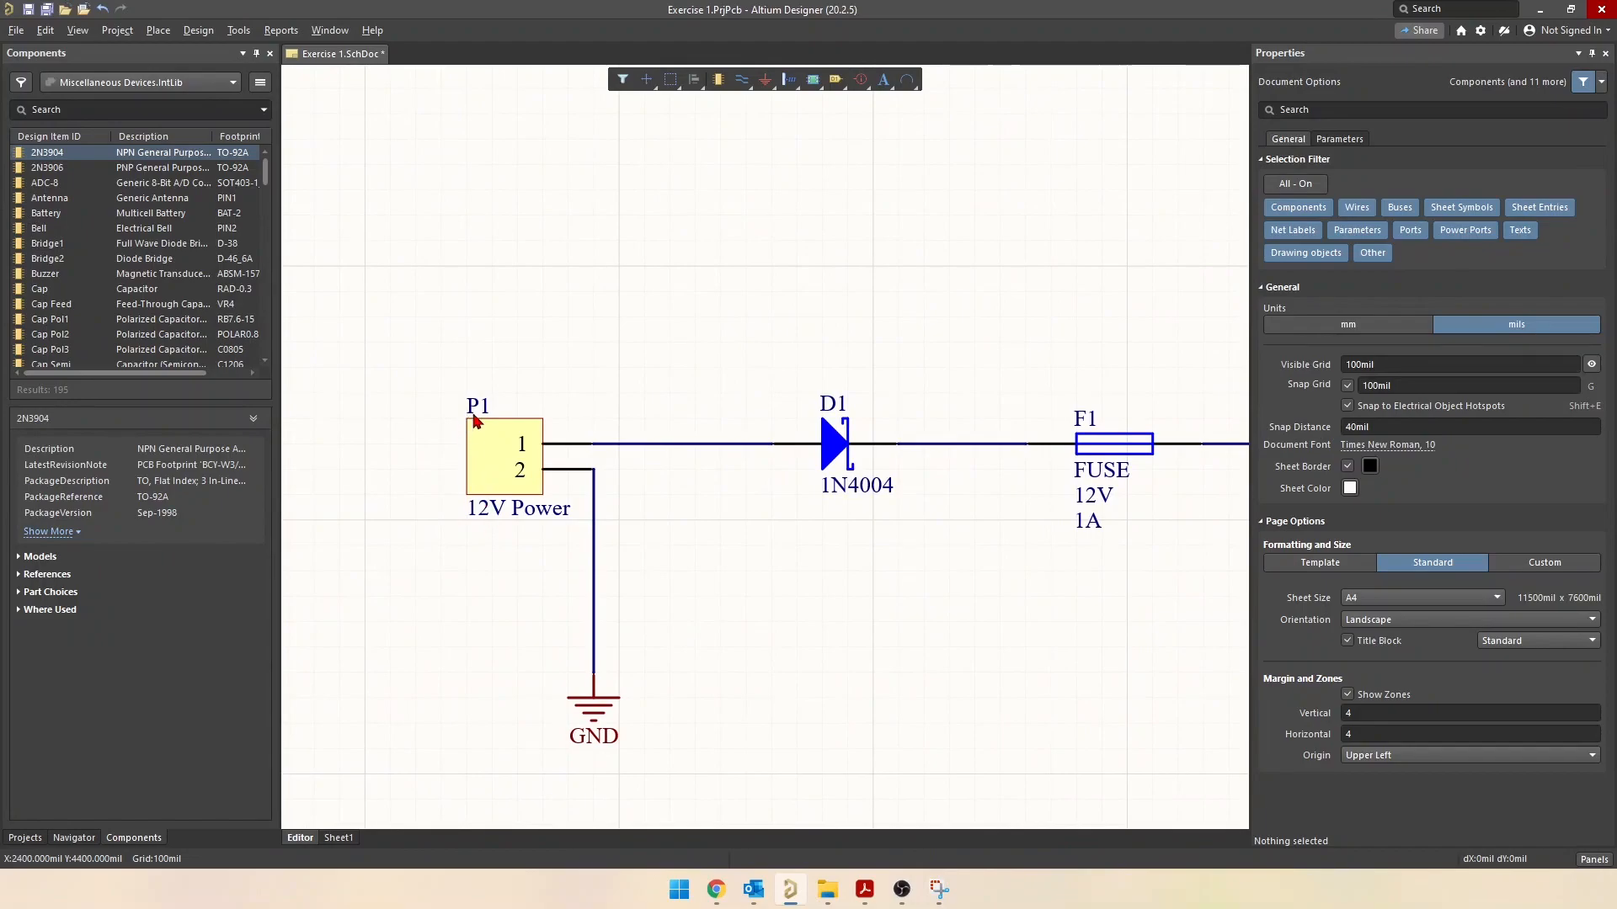
shift+scroll(1036, 433, down, 4)
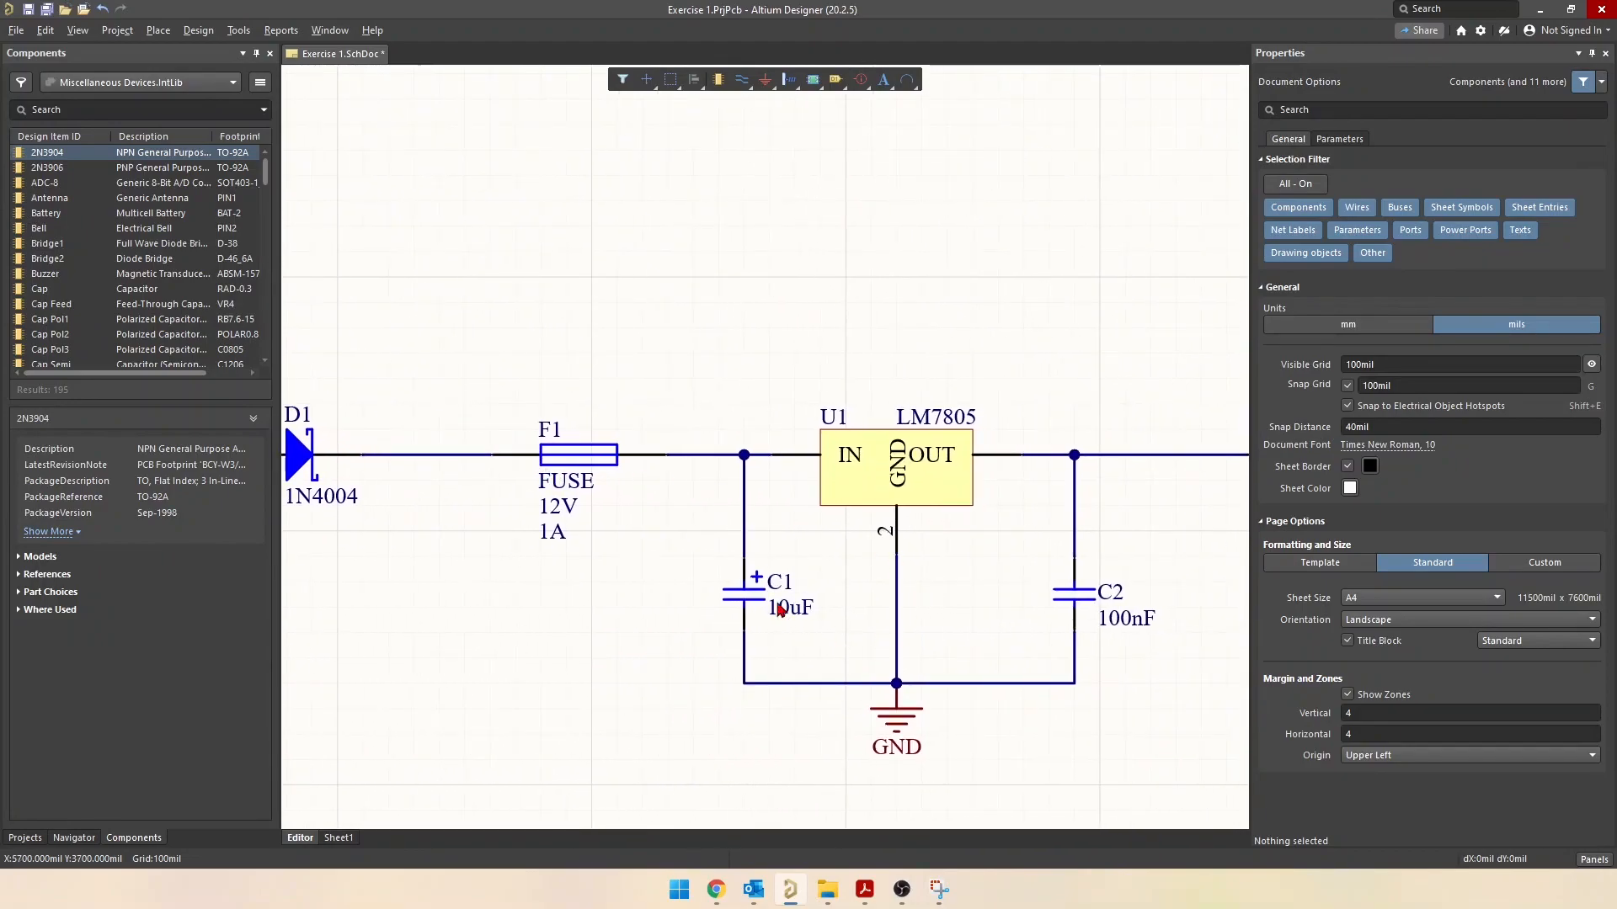
shift+scroll(1140, 614, down, 4)
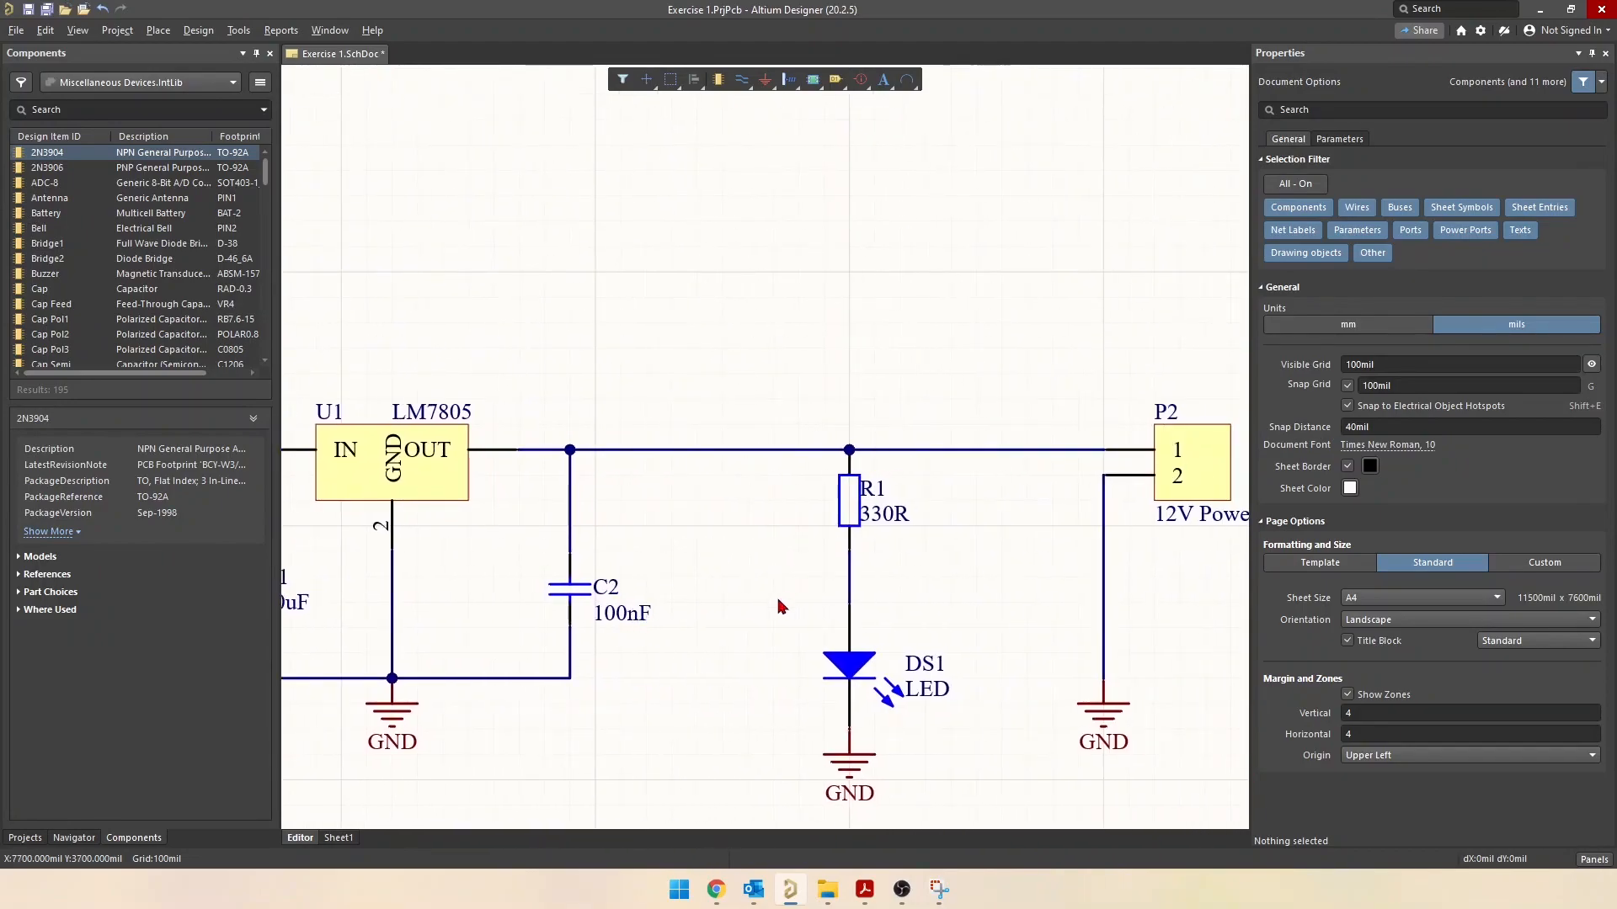
ctrl+scroll(737, 600, down, 3)
right_drag(408, 673, 757, 602)
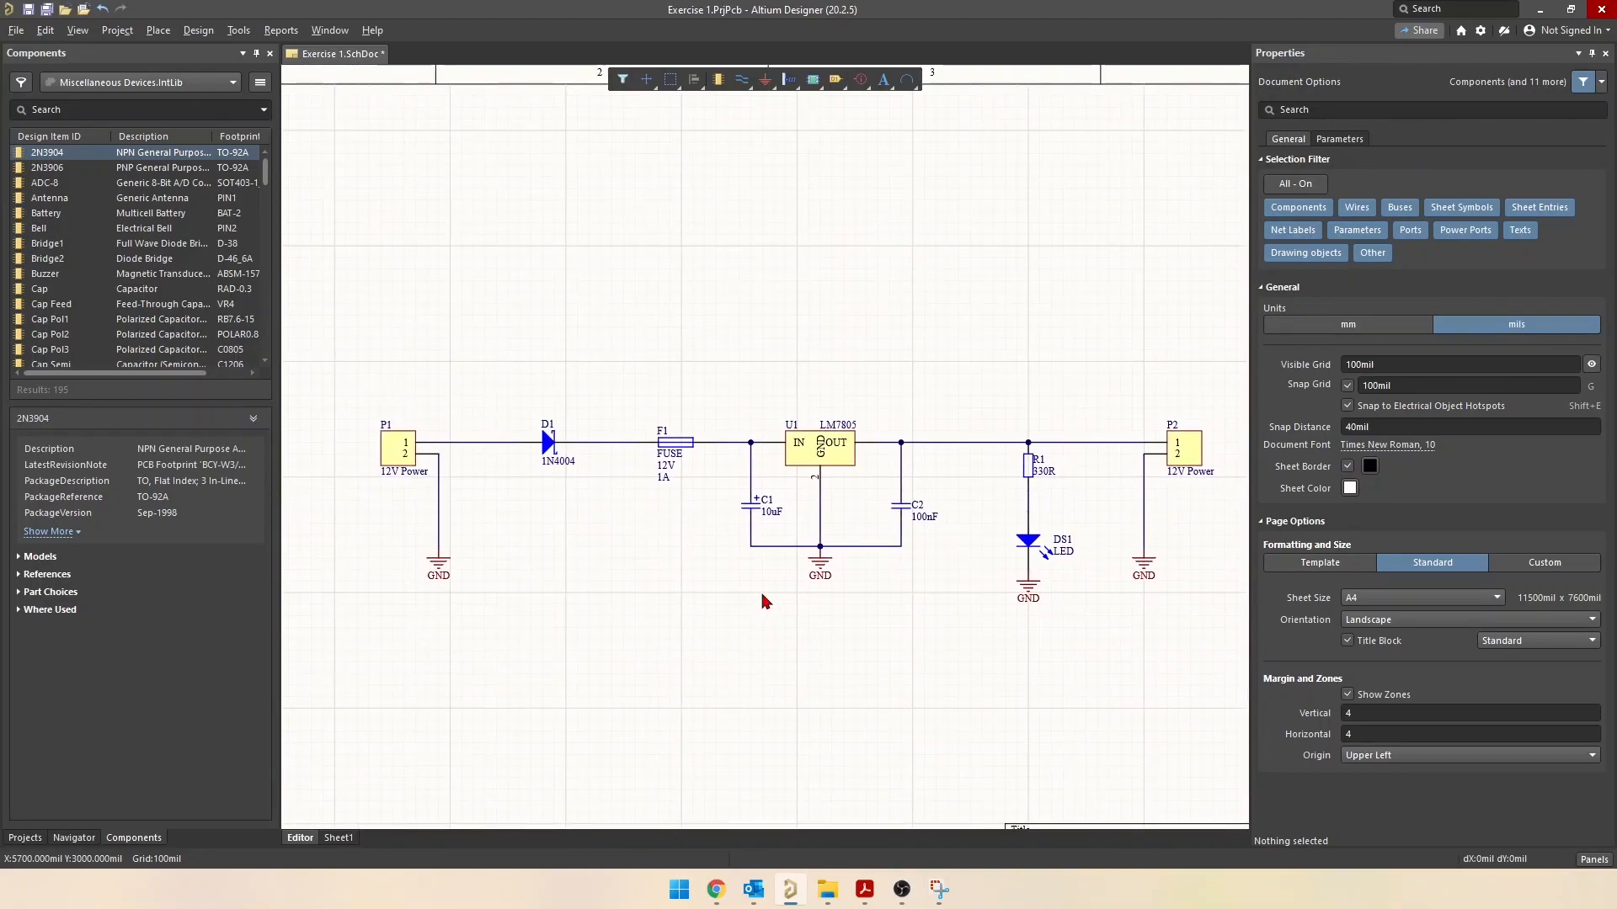
Review the Annotate Schematics configuration and its proposed change list, and close it without changes
click(249, 32)
mouse_move(291, 199)
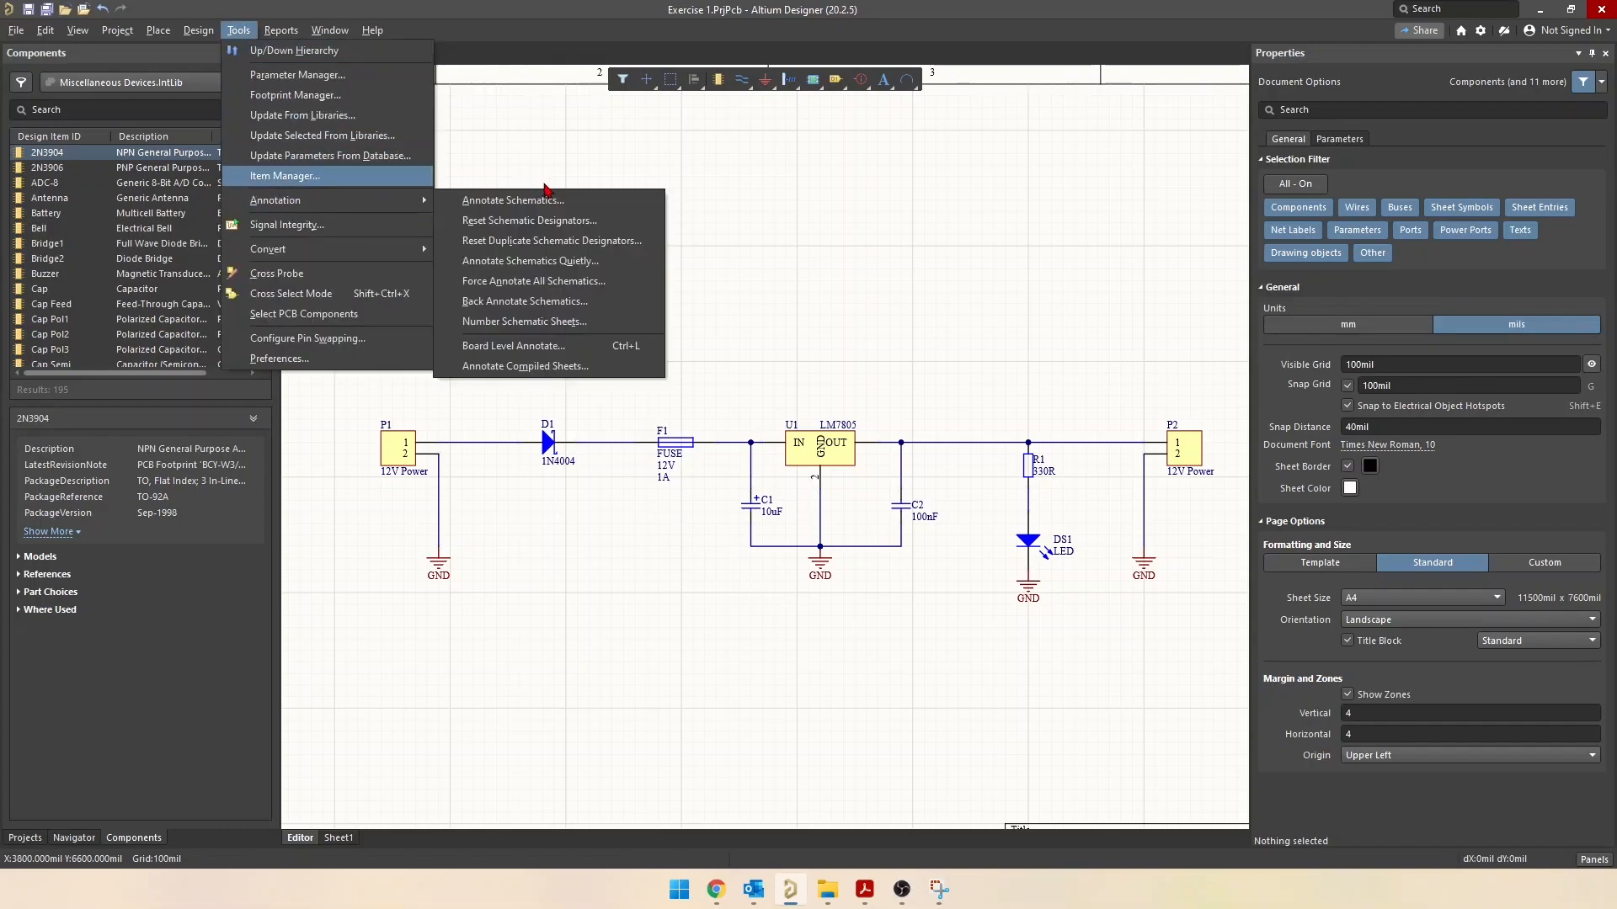
click(488, 206)
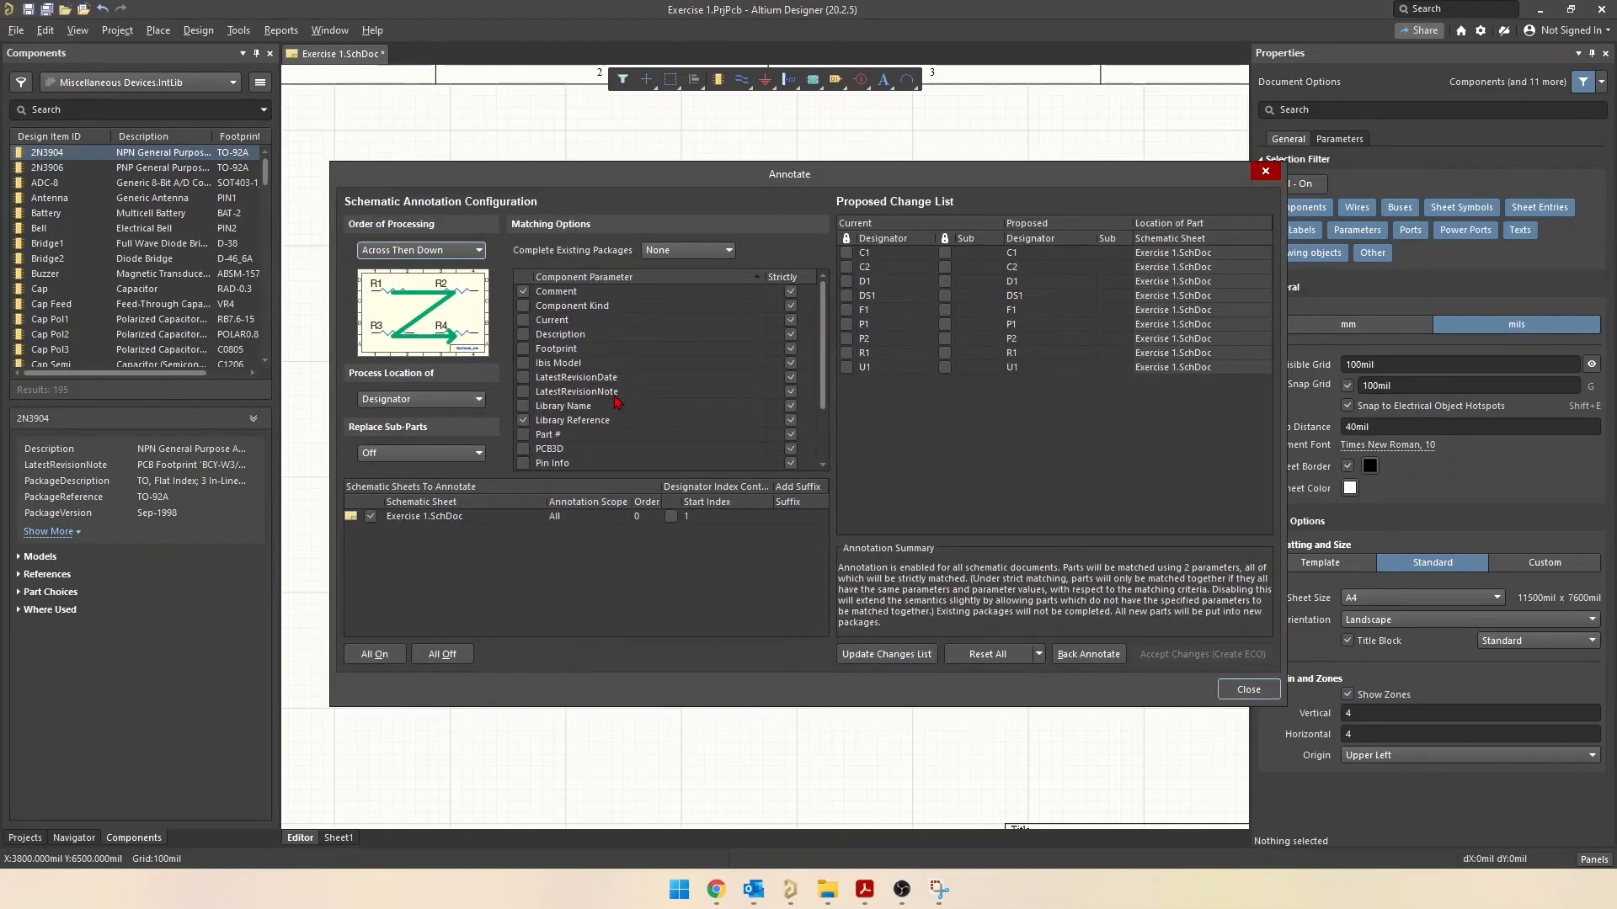
drag(715, 168, 603, 142)
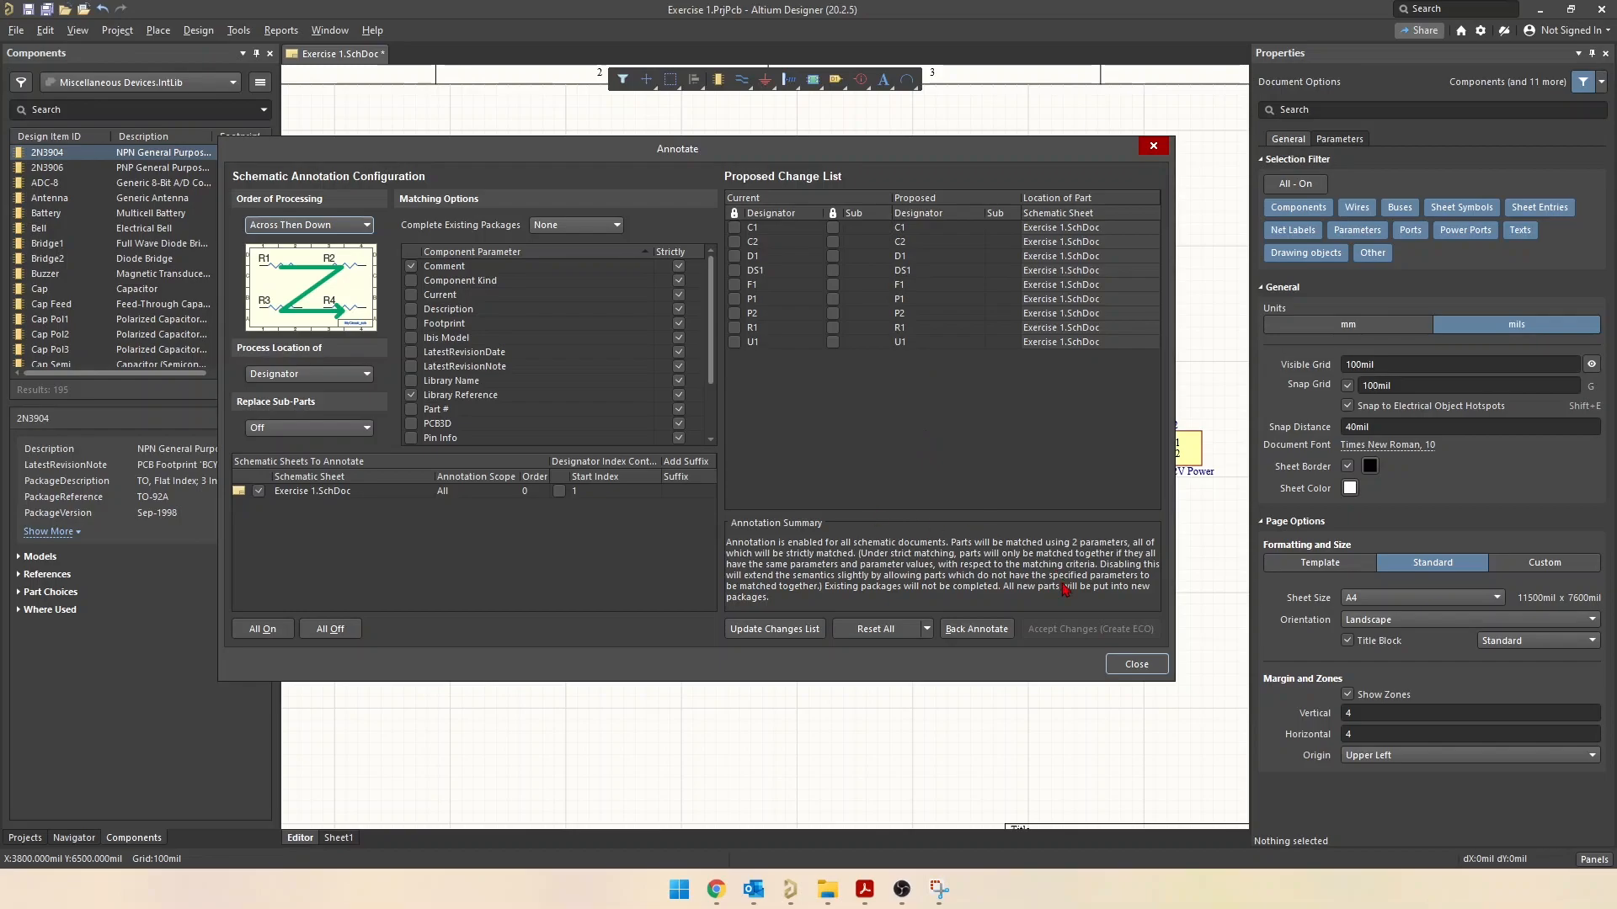
click(1155, 669)
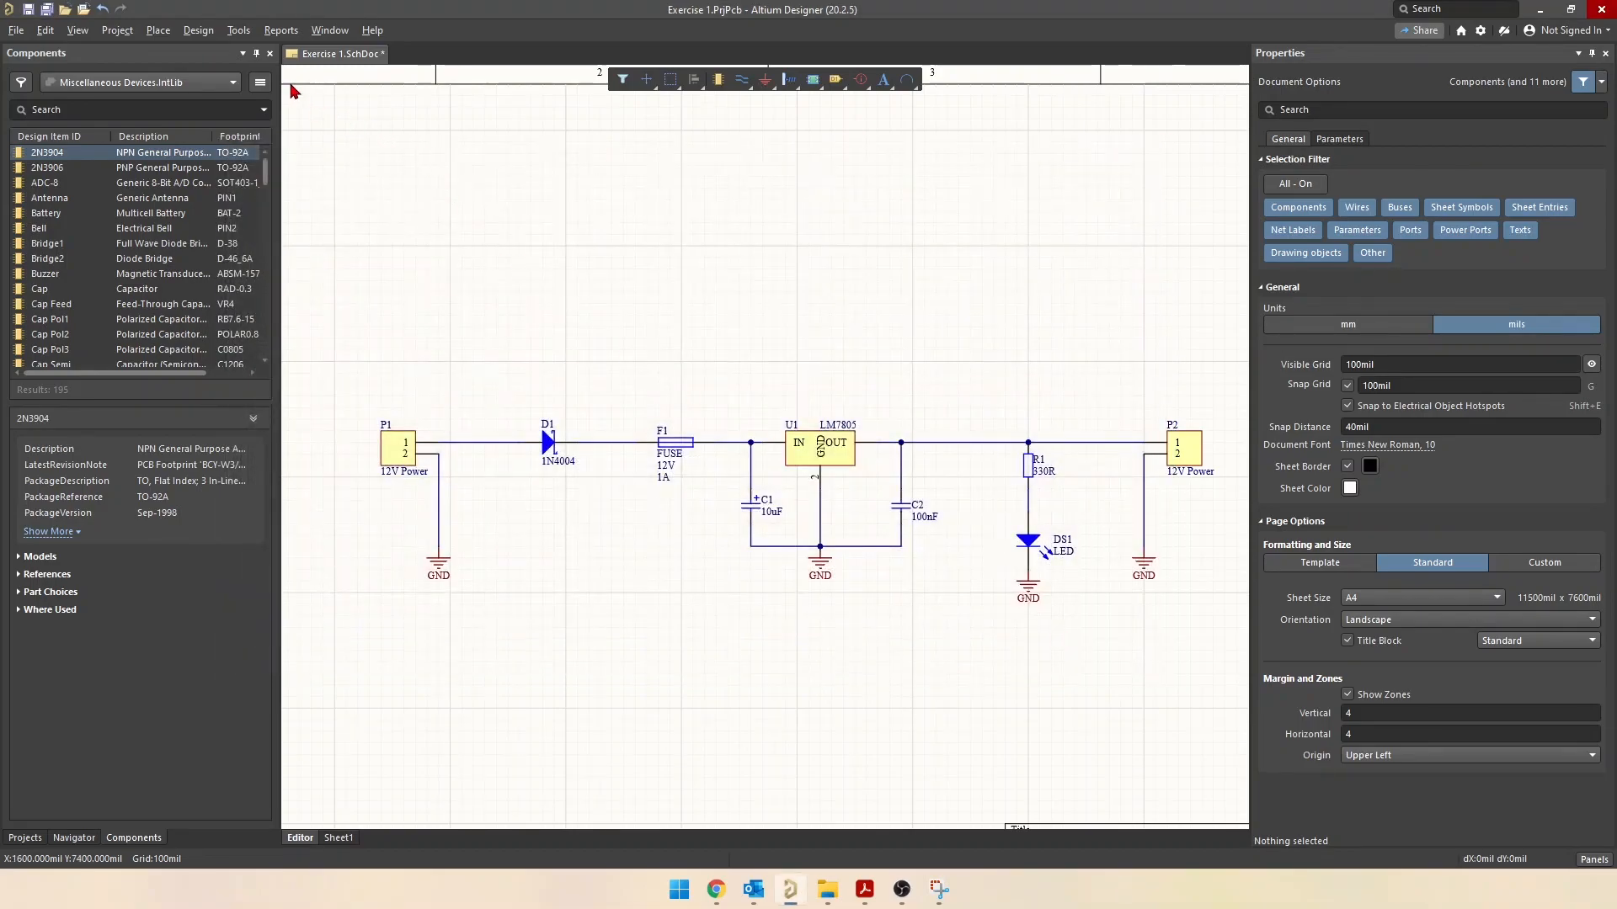
click(239, 31)
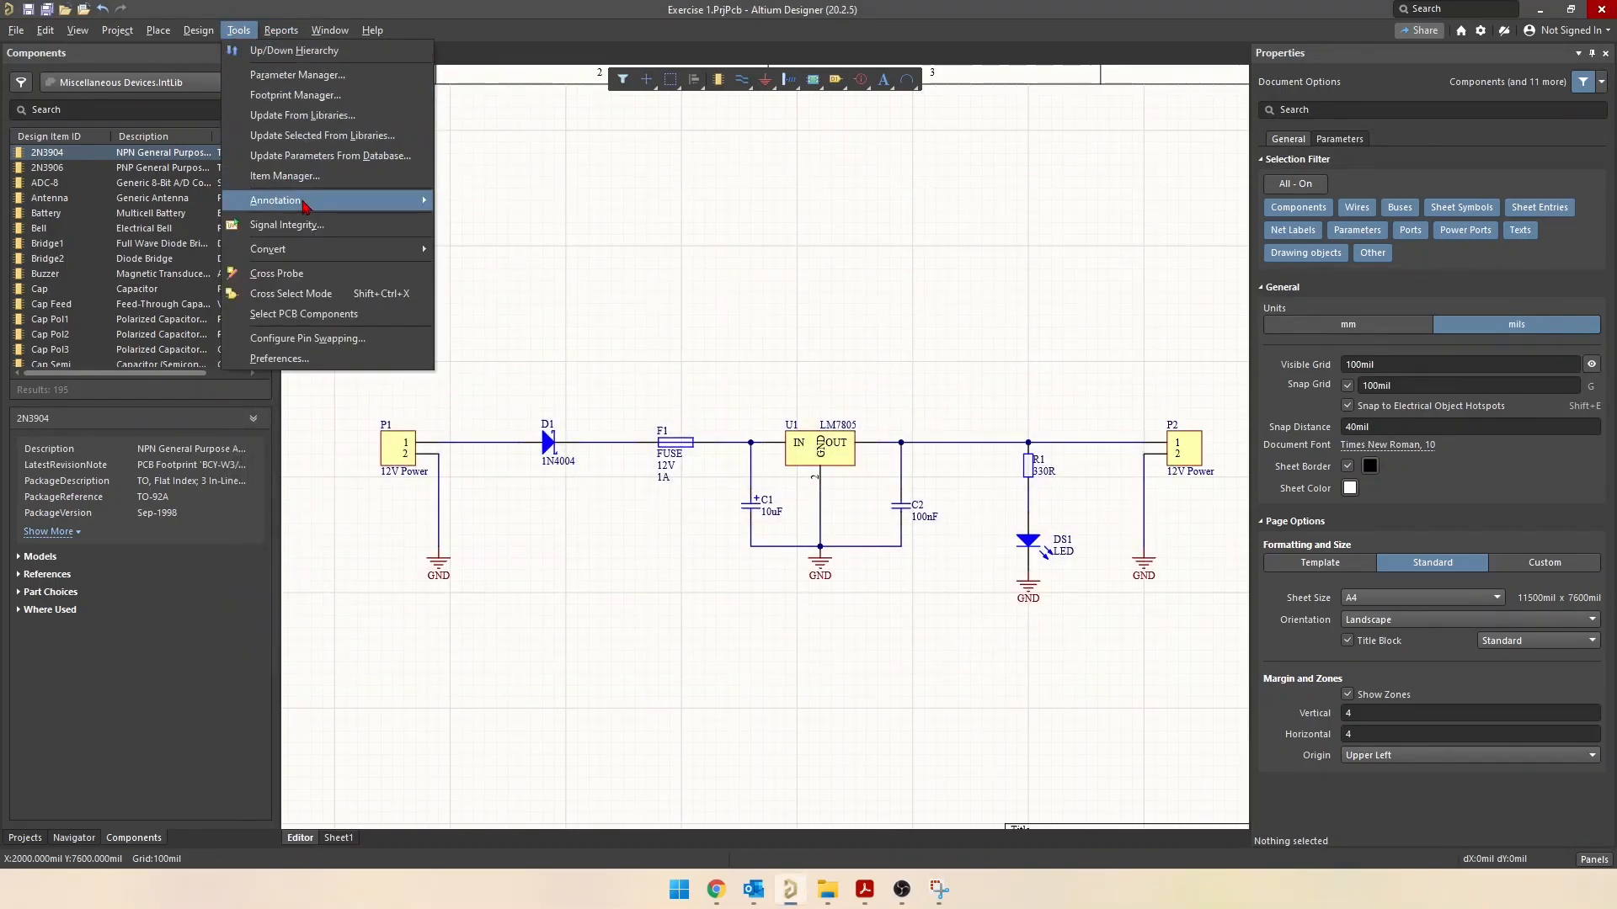
mouse_move(396, 201)
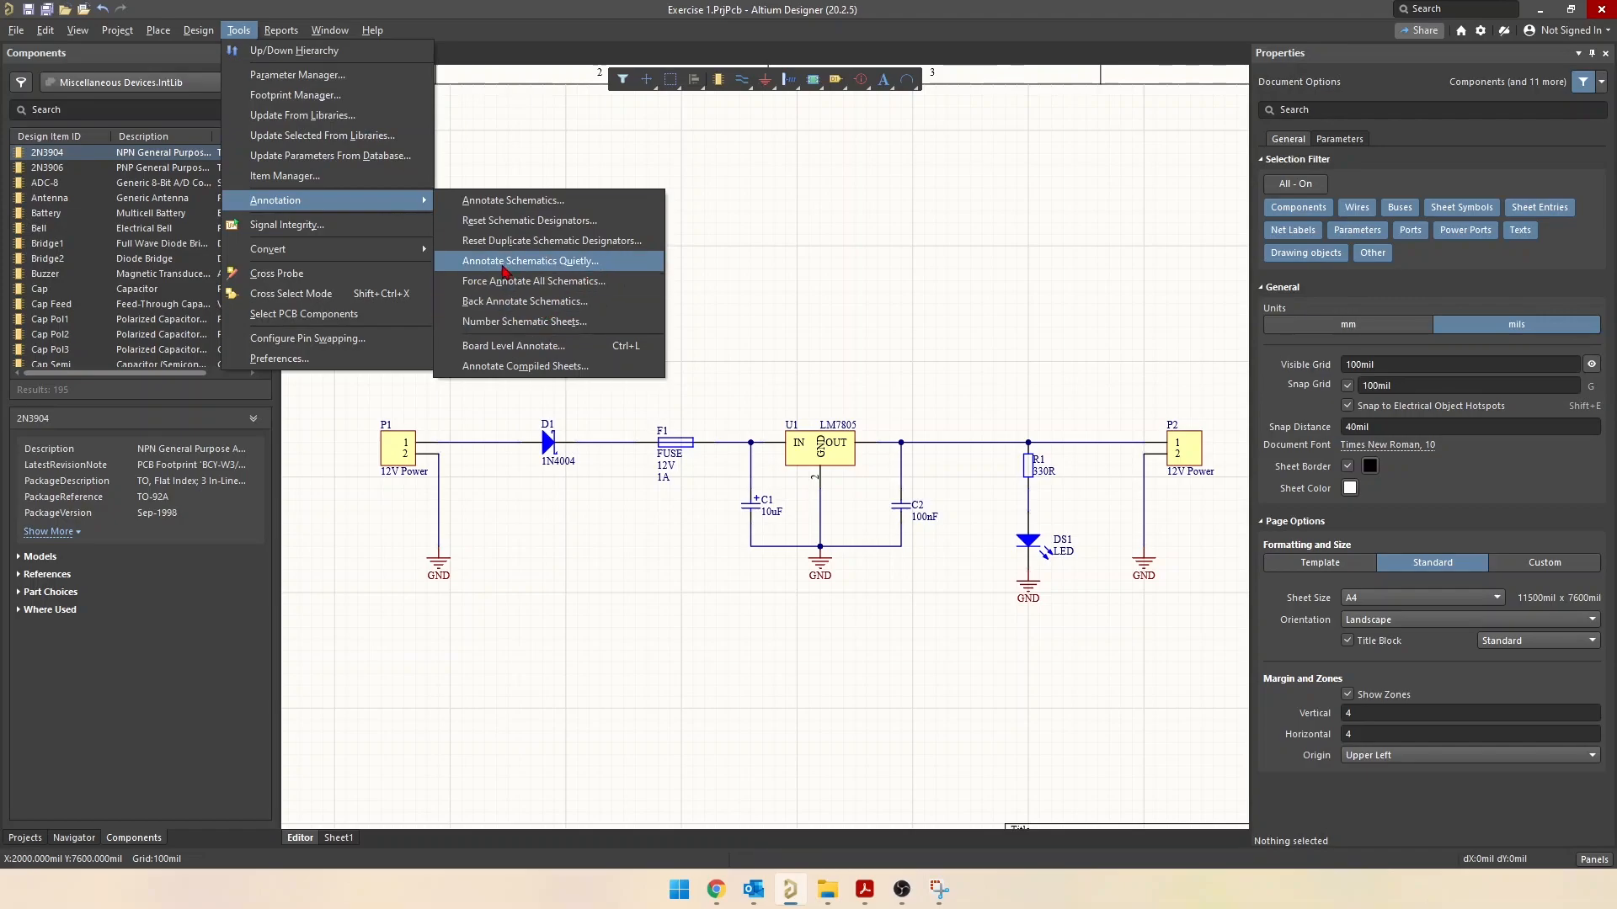
click(783, 291)
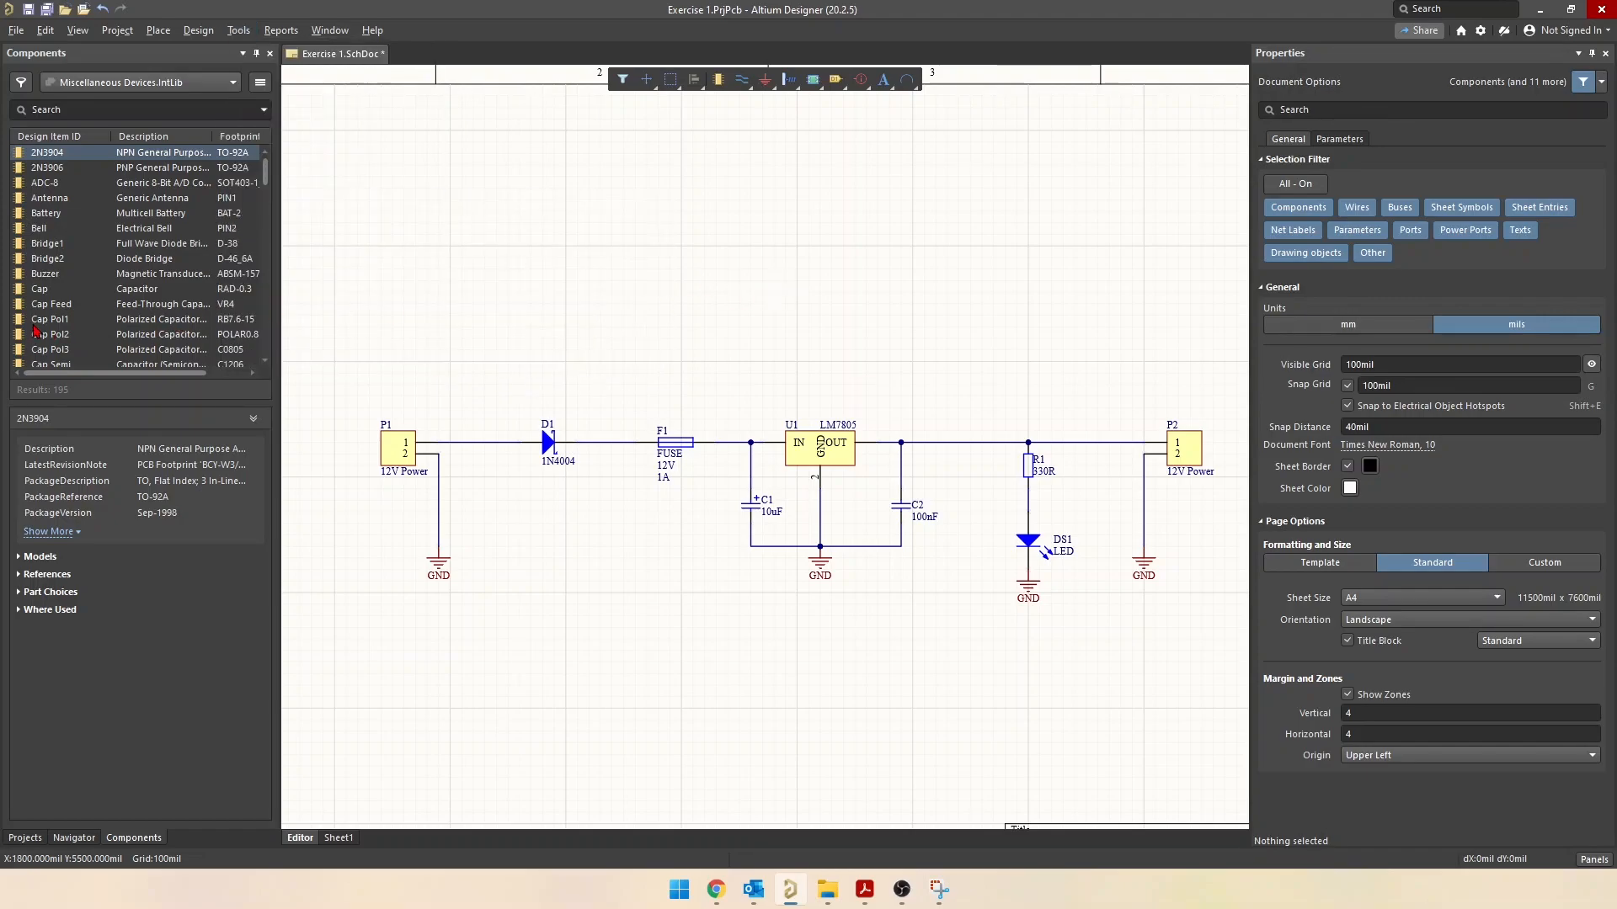
Place two trial Cap capacitors in the empty area above the LM7805 regulator and delete both
double_click(42, 289)
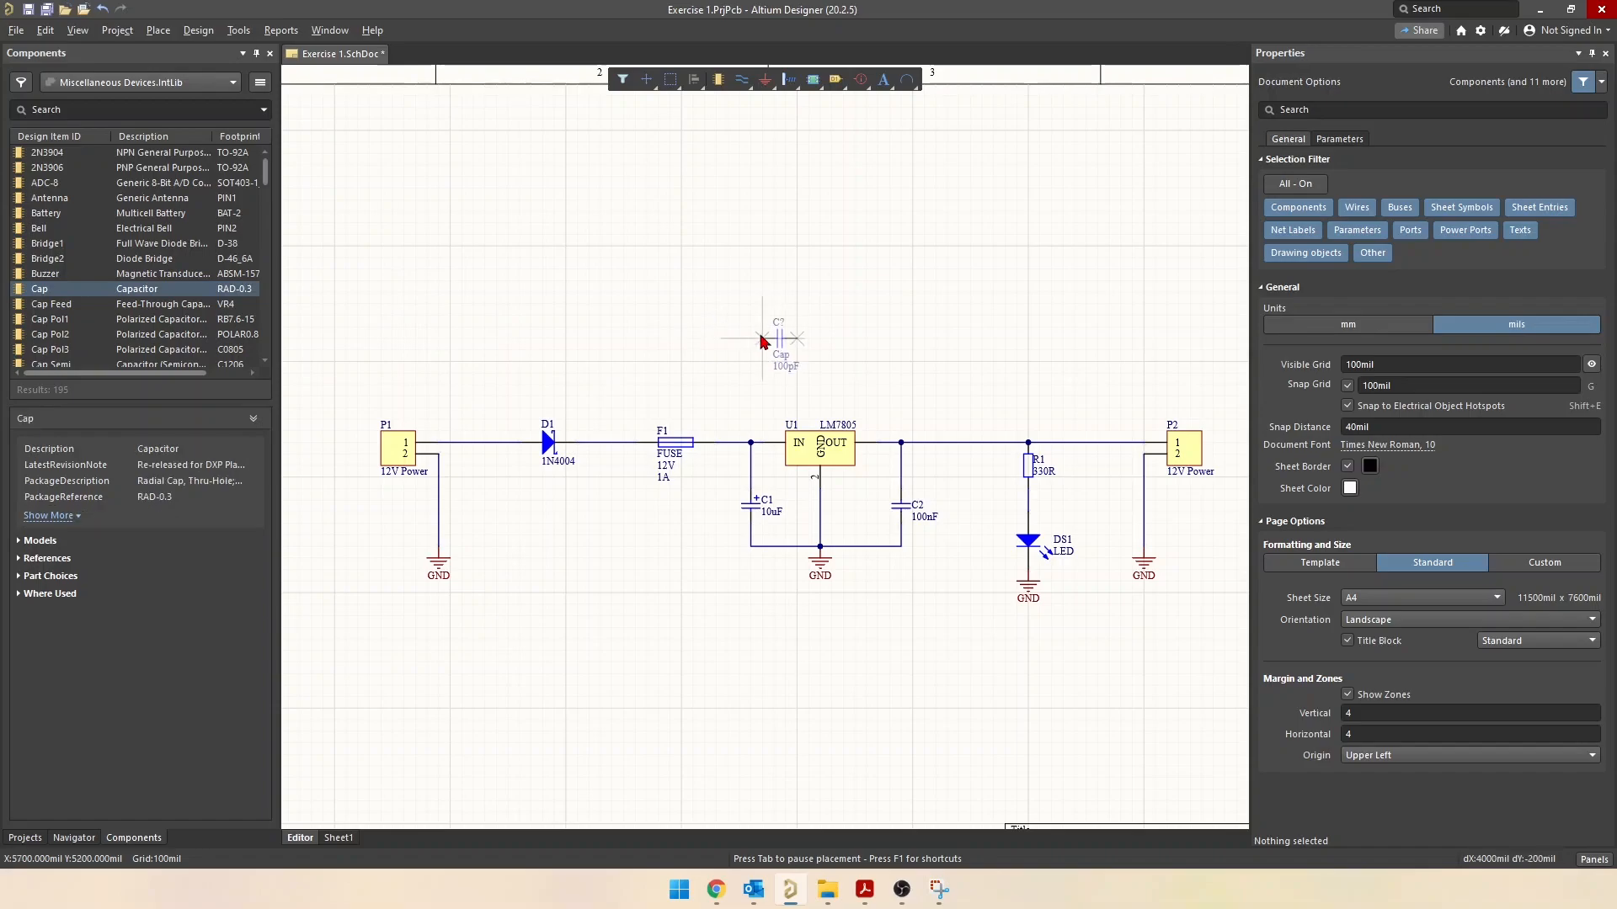
click(741, 316)
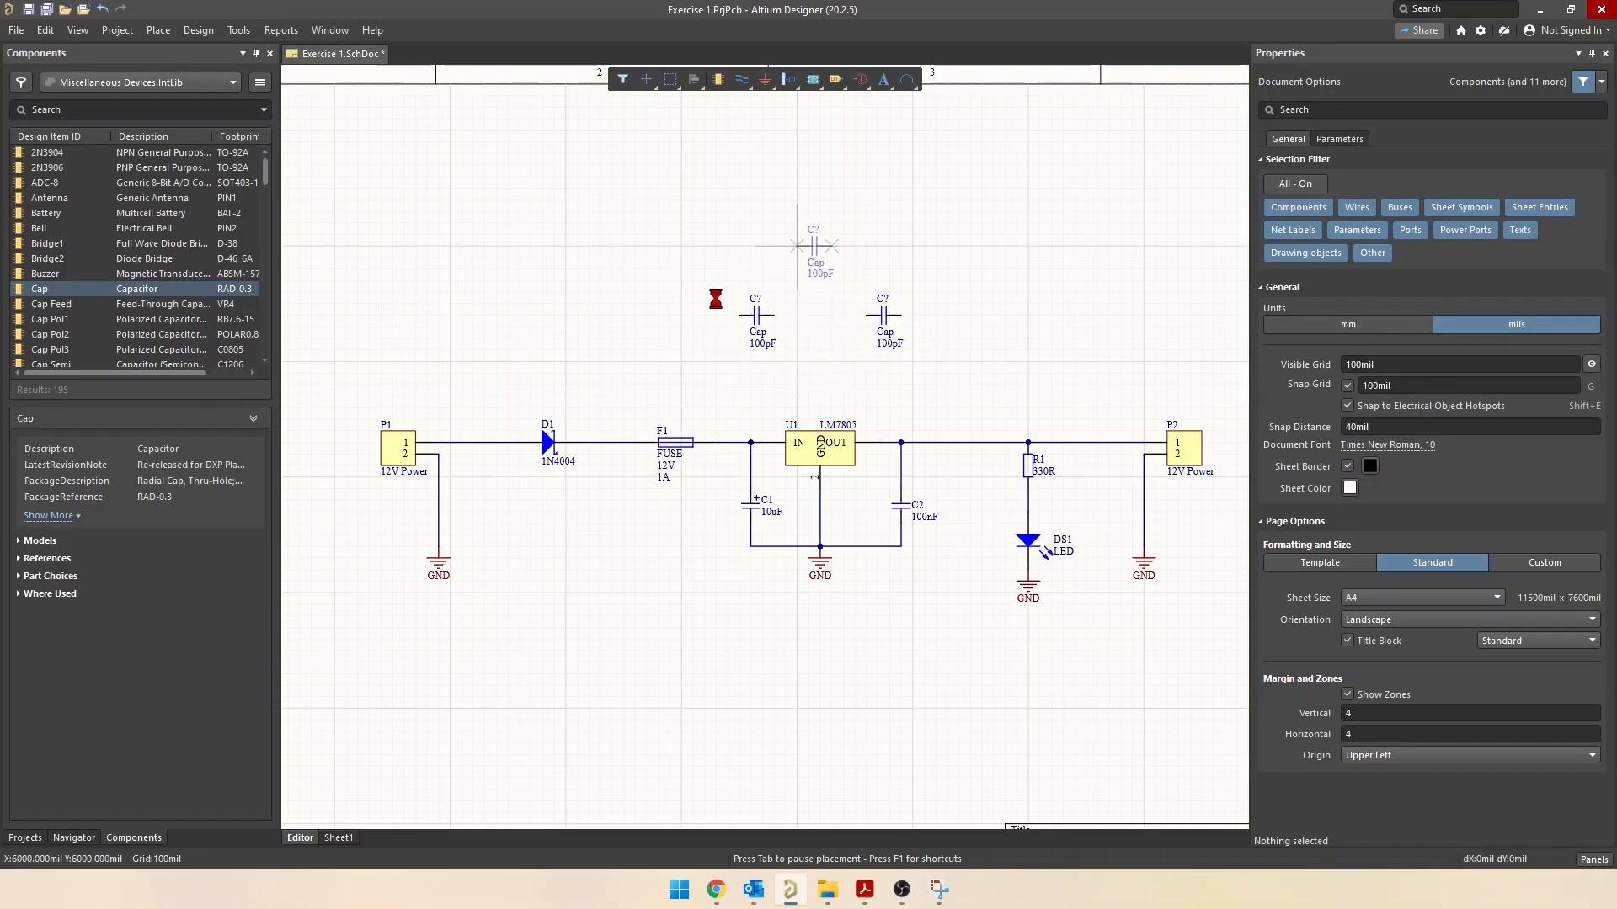
key(Tab)
click(854, 337)
right_drag(829, 345, 783, 363)
ctrl+scroll(783, 363, up, 3)
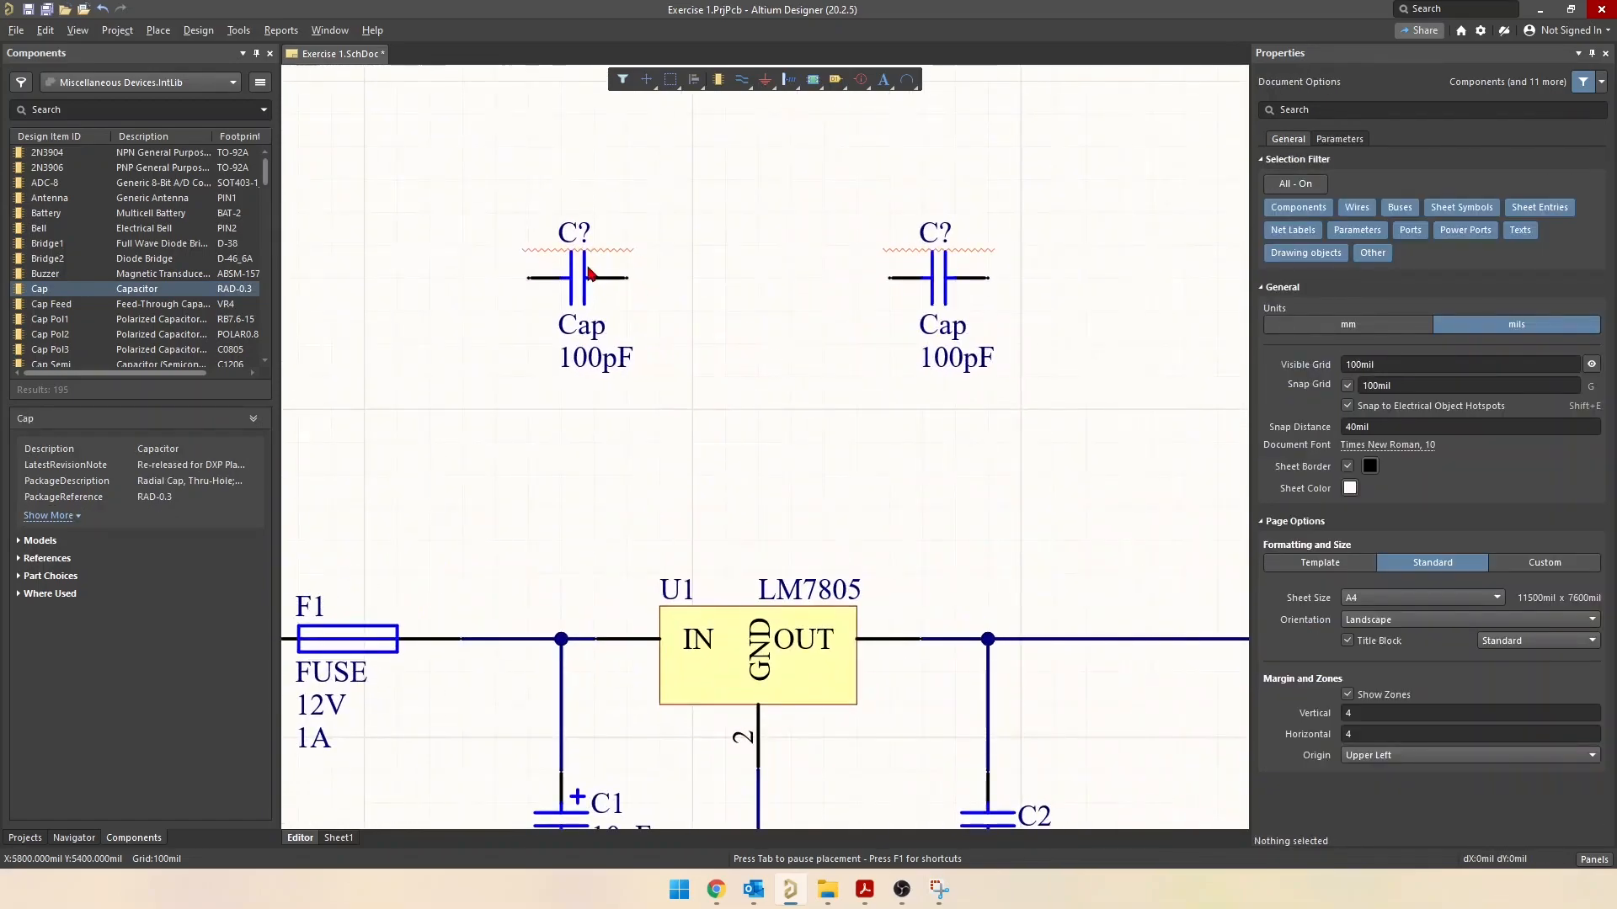
ctrl+scroll(599, 318, down, 4)
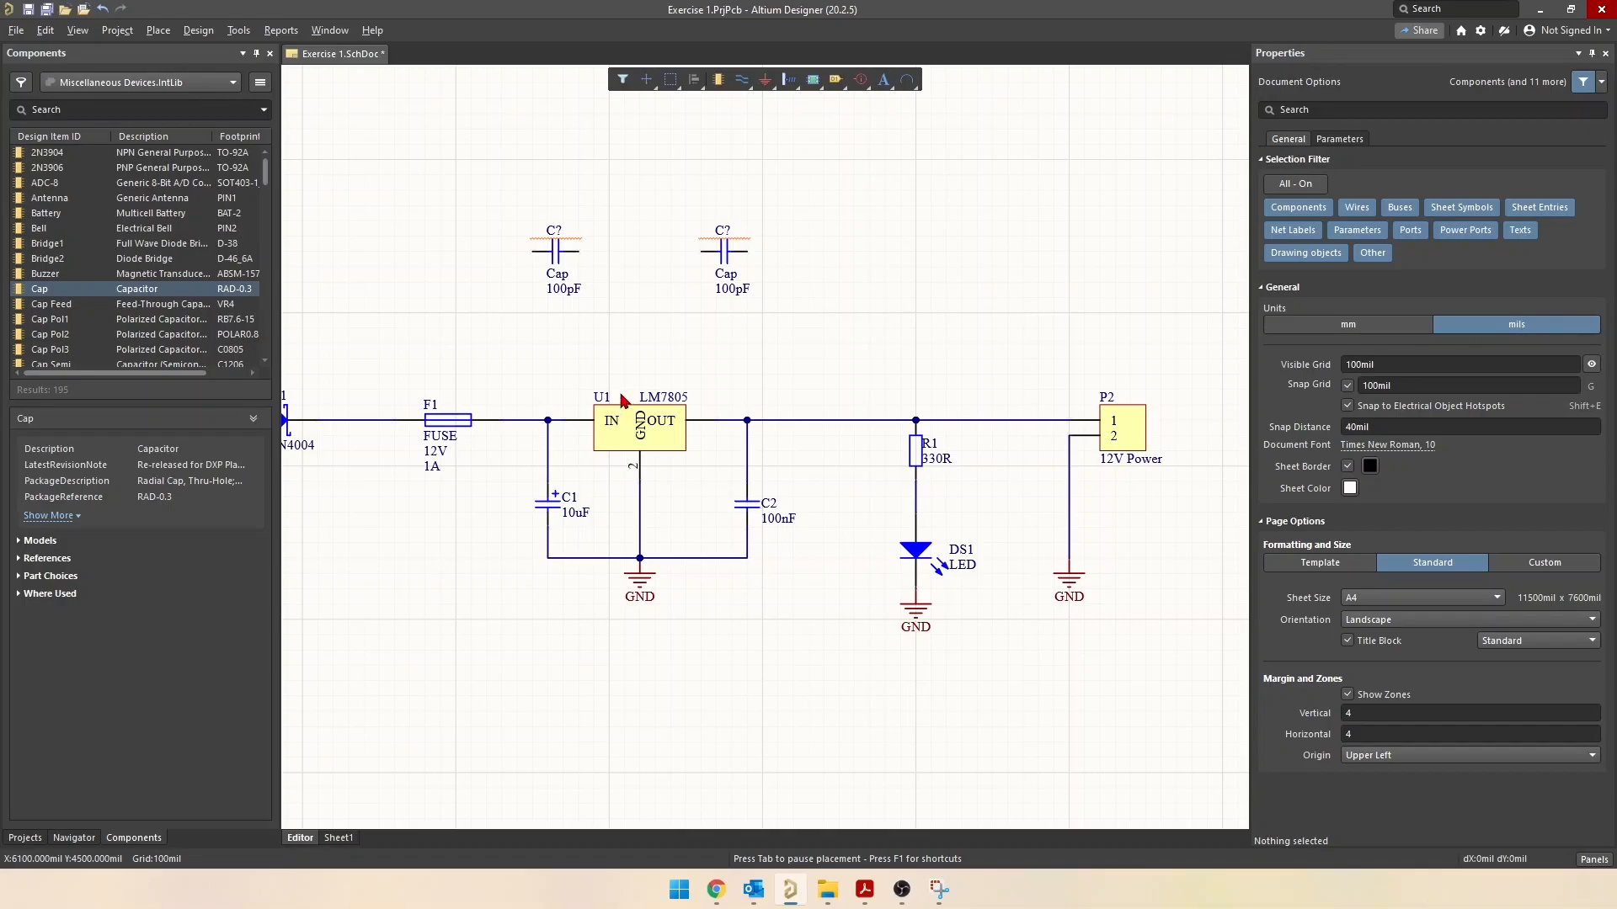
drag(442, 187, 894, 345)
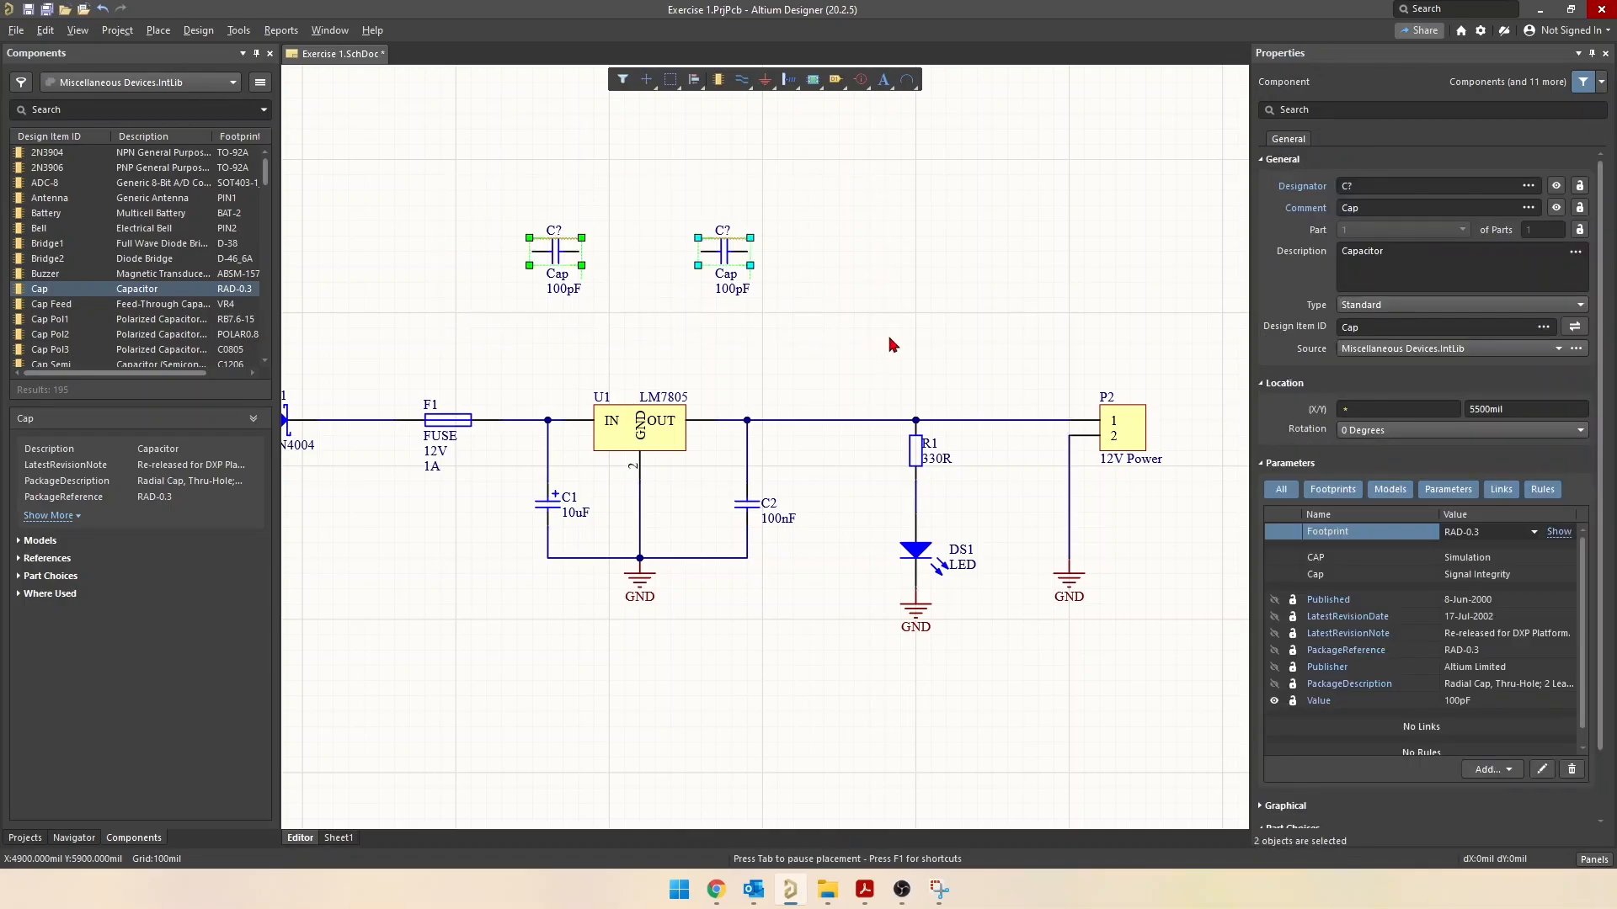
key(Delete)
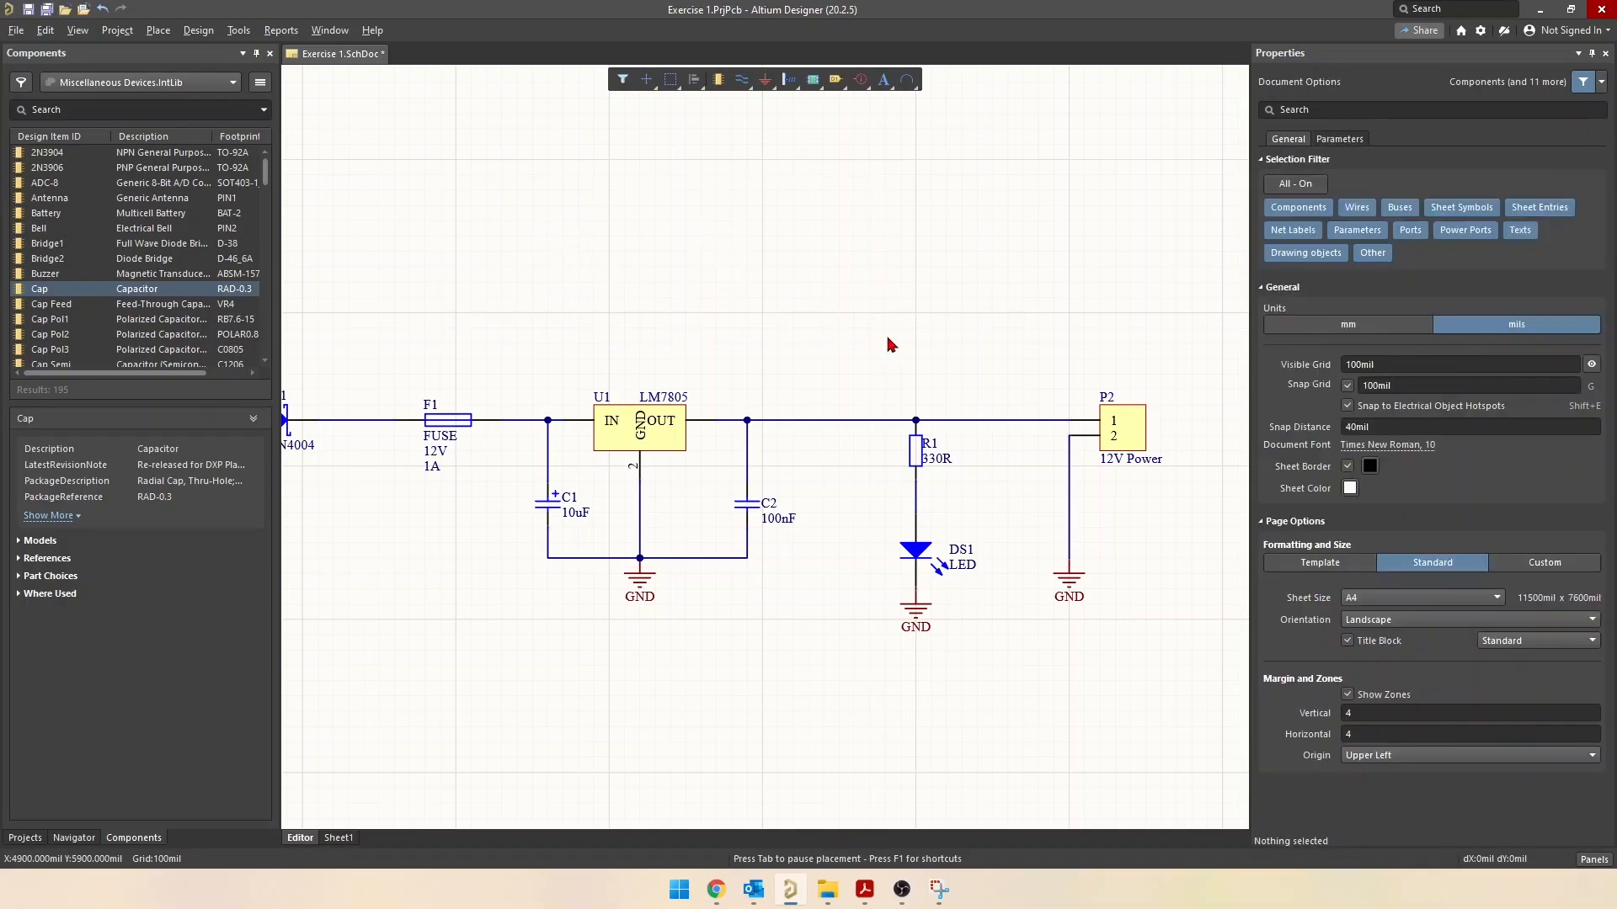
Reset all schematic designators, accept the designator changes, and inspect the components' reset labels
click(239, 30)
mouse_move(327, 207)
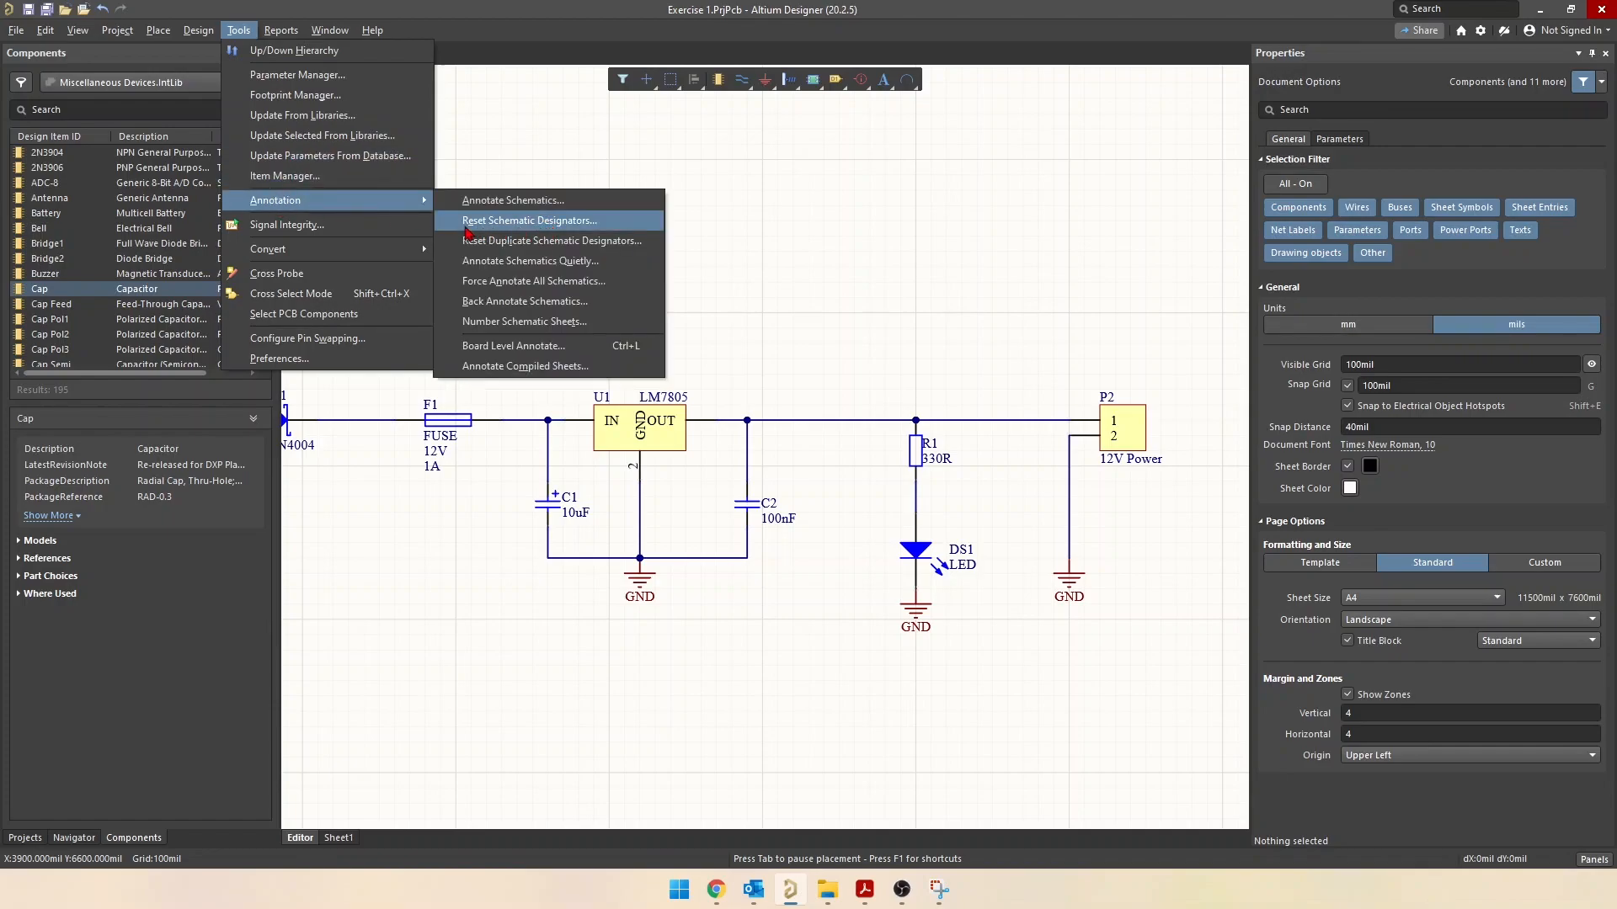
click(582, 224)
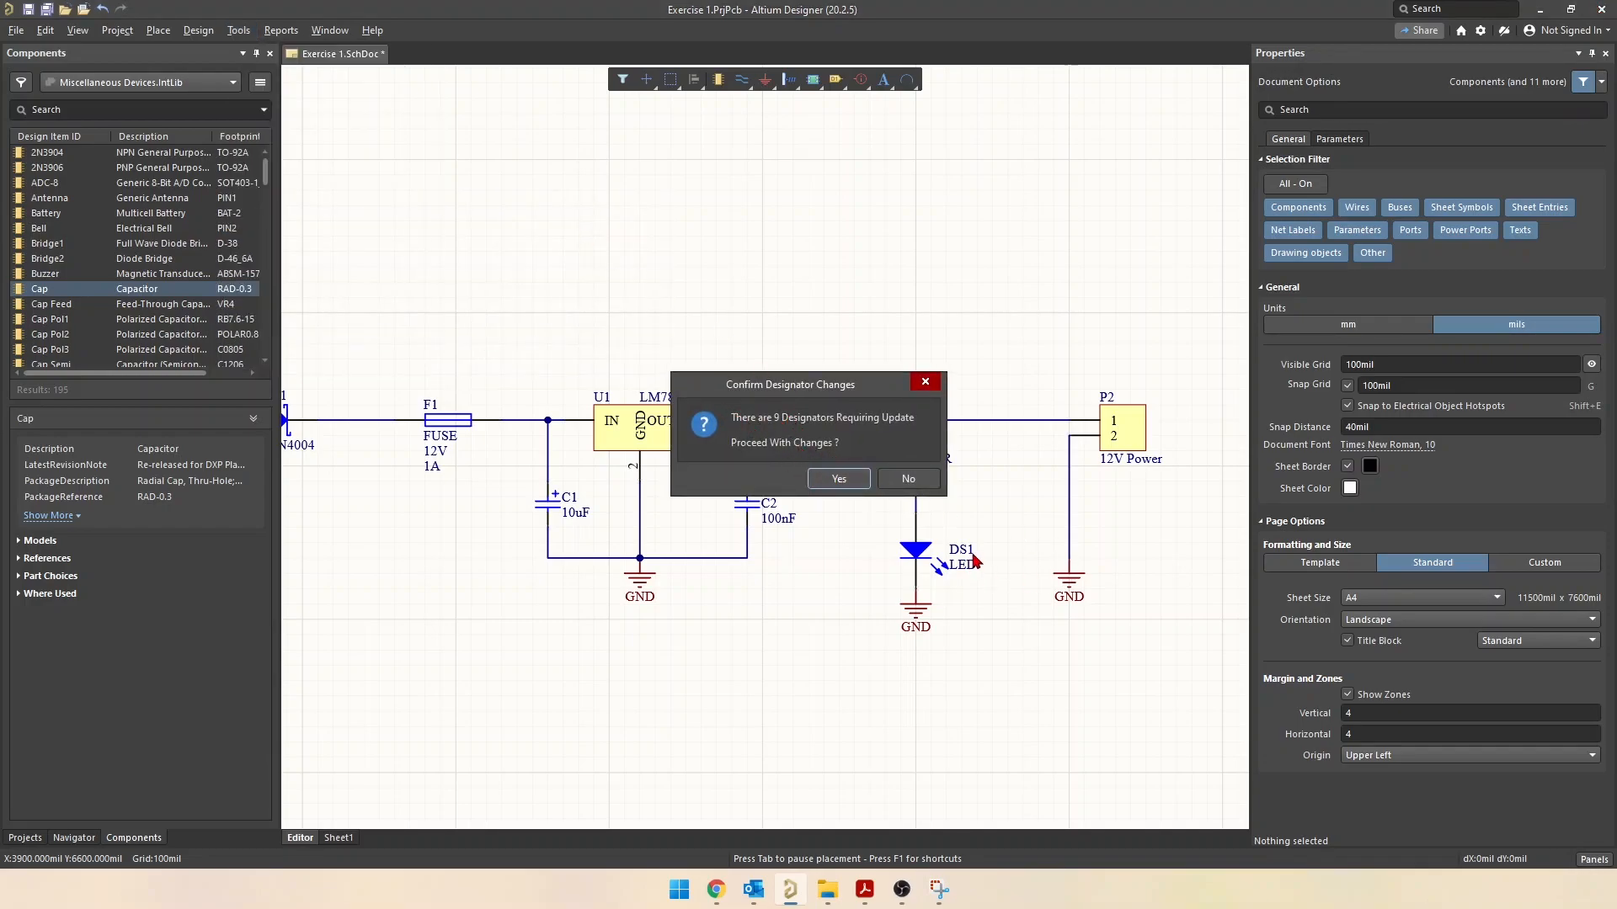
click(818, 476)
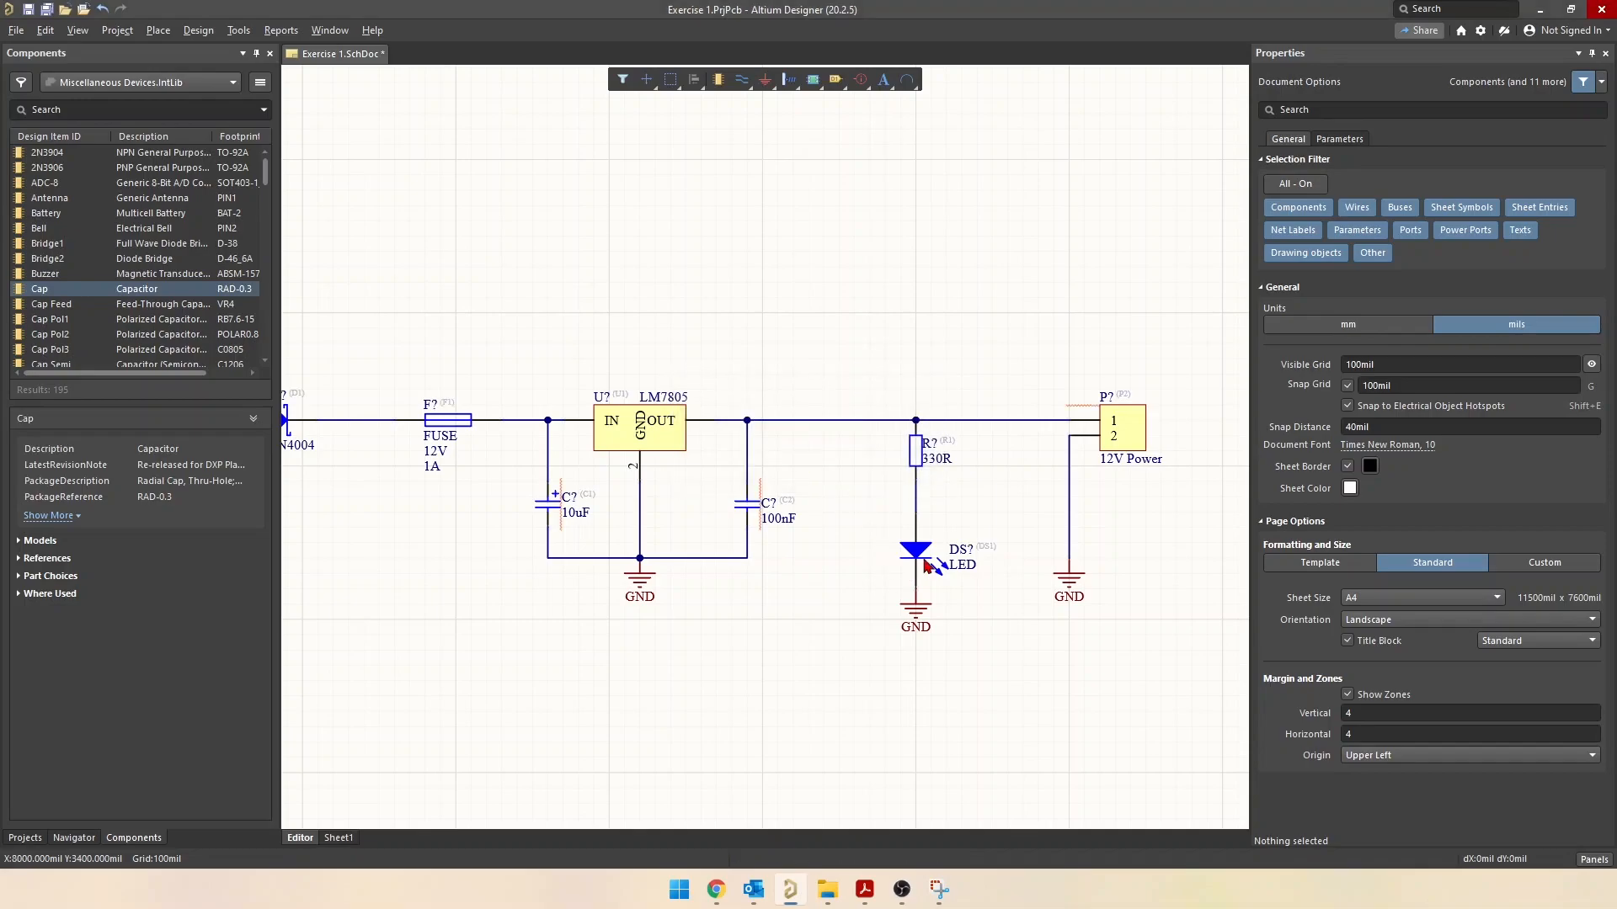
right_drag(432, 495, 793, 541)
ctrl+scroll(643, 457, up, 8)
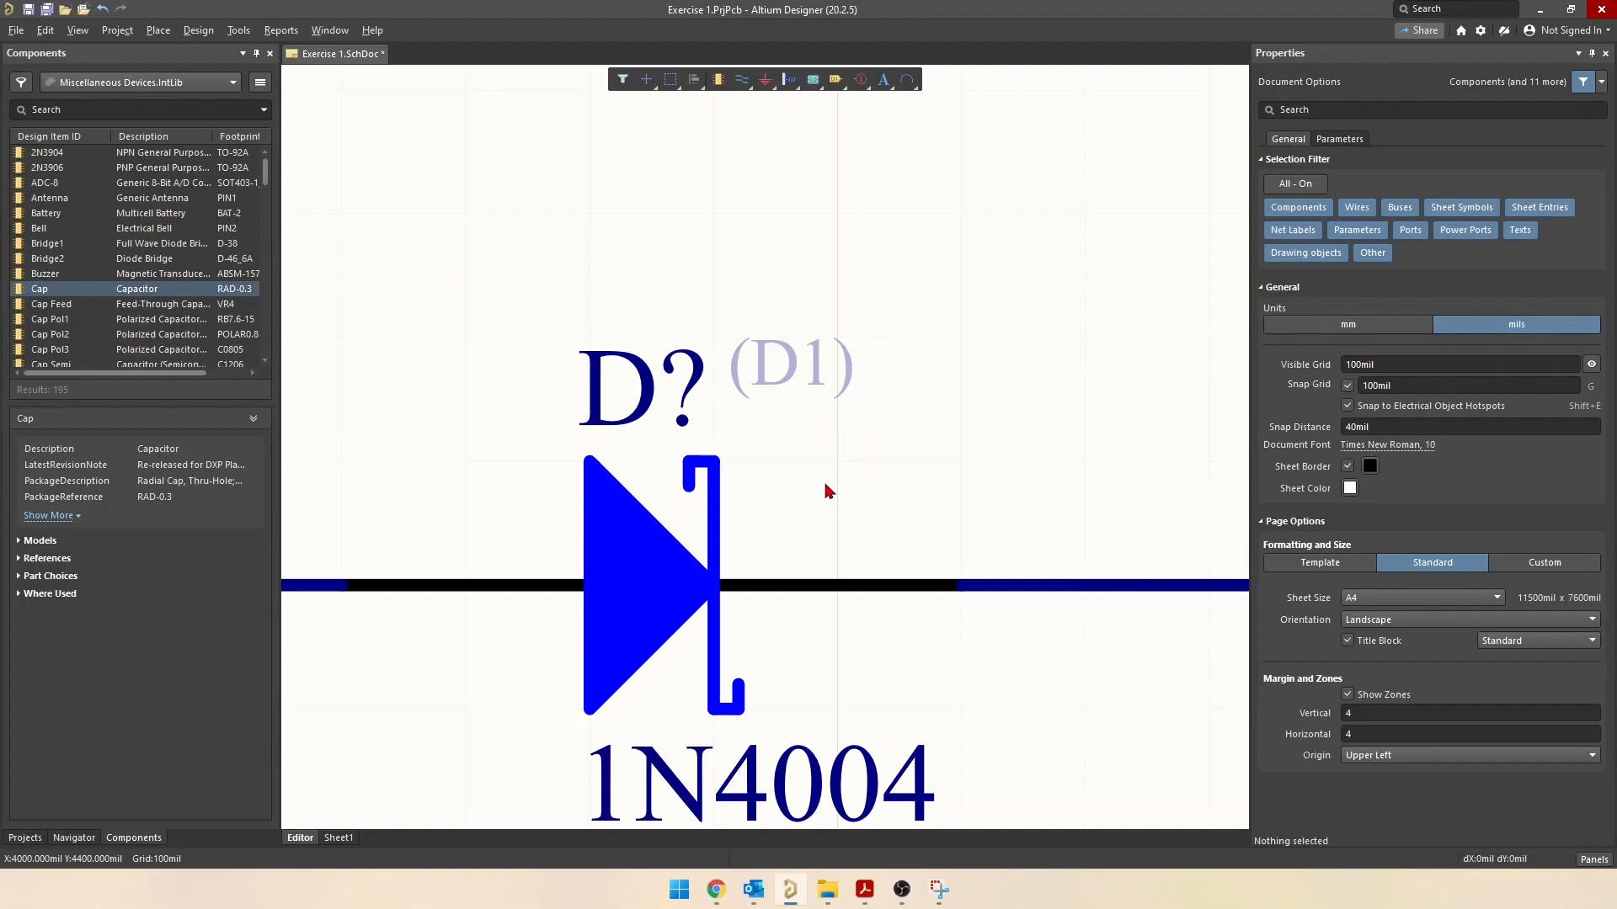
ctrl+scroll(825, 477, down, 5)
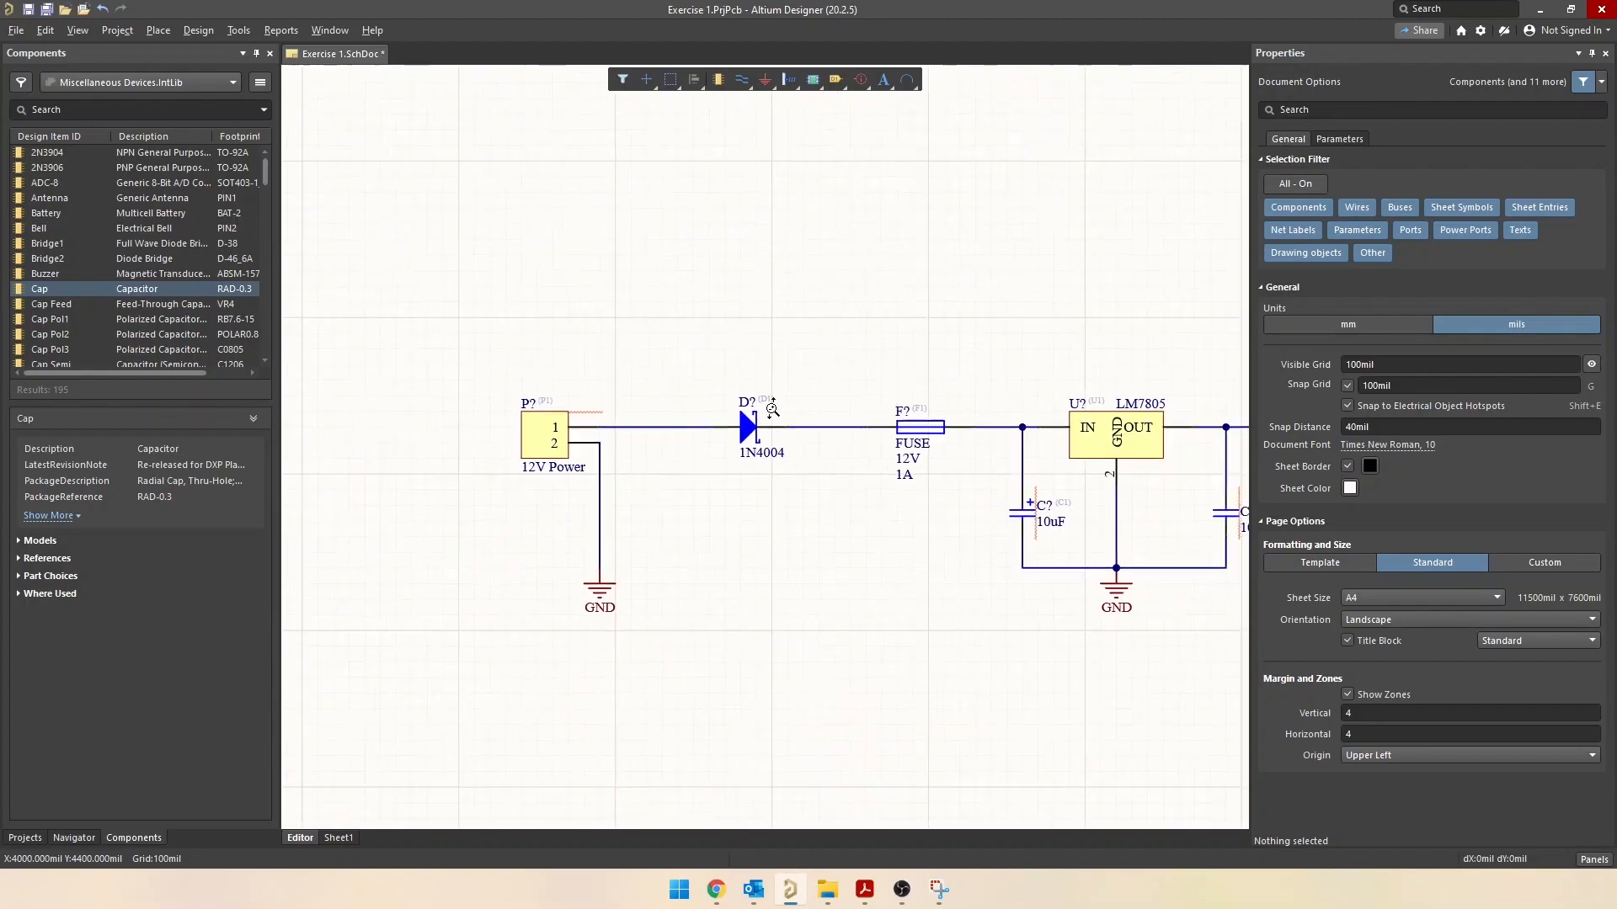
right_drag(1093, 422, 888, 500)
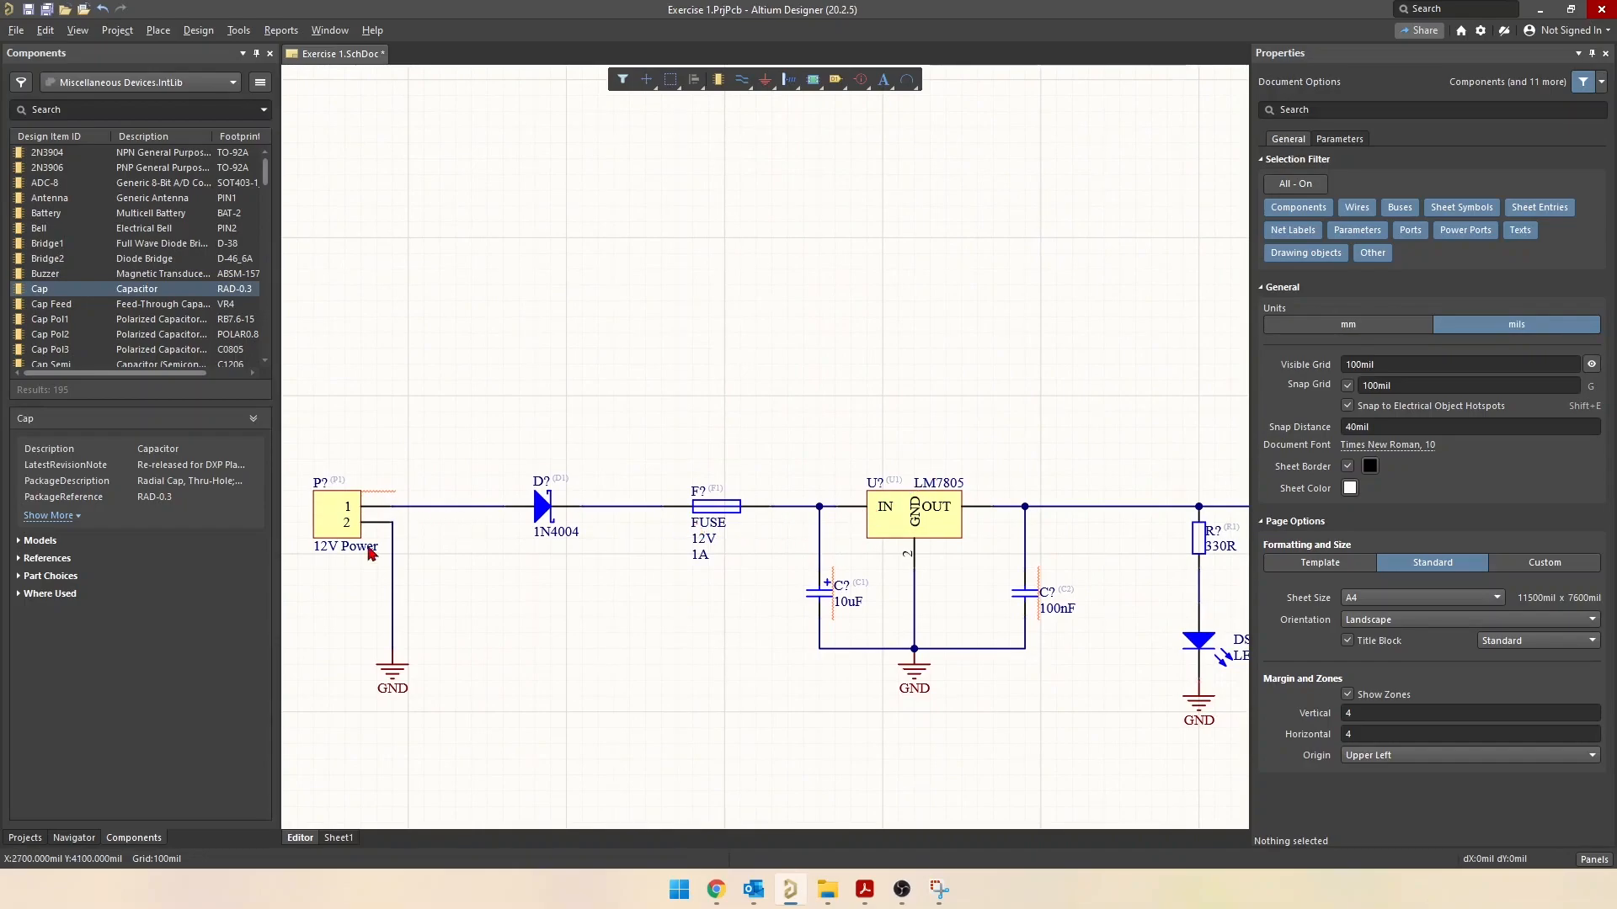
Renumber all component designators with Annotate Schematics Quietly and accept the designator changes
click(239, 31)
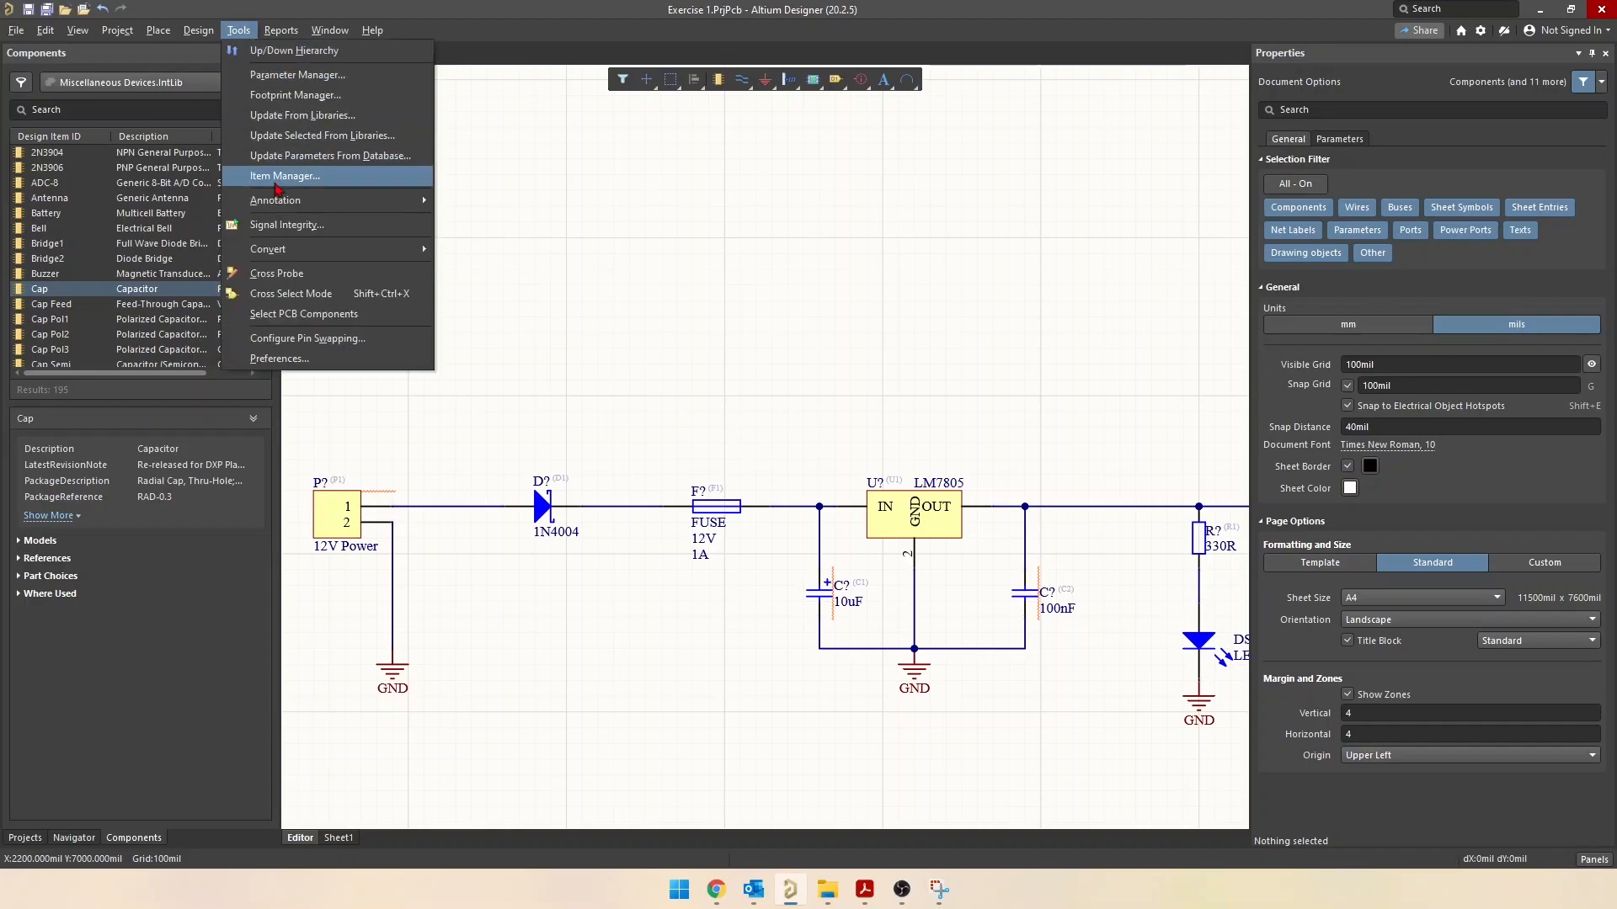
mouse_move(278, 210)
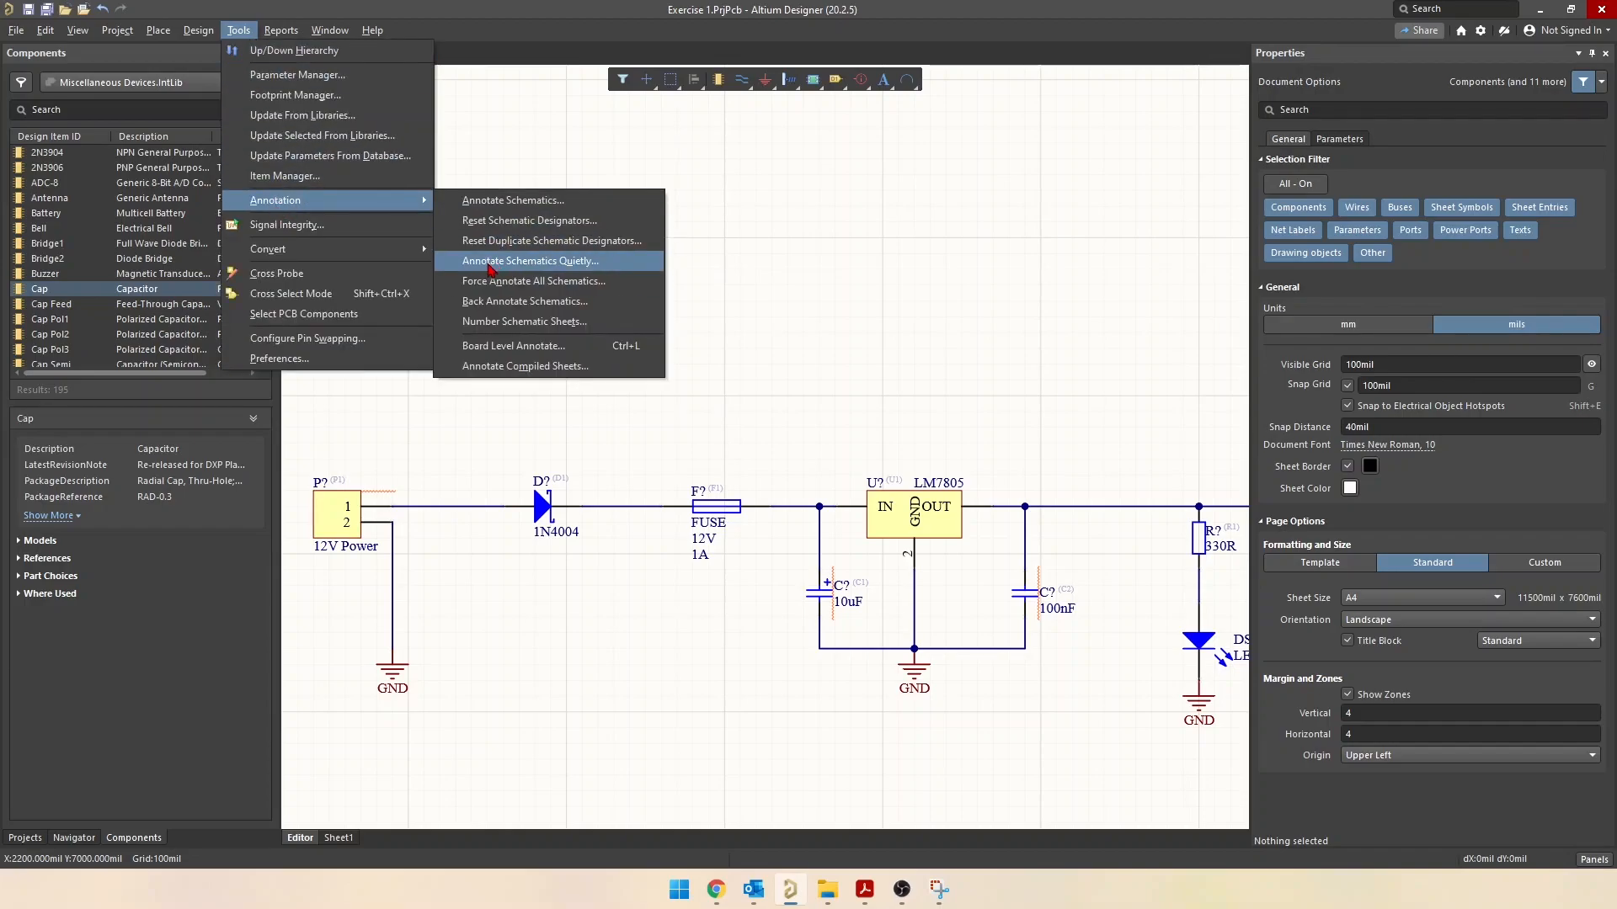
click(546, 261)
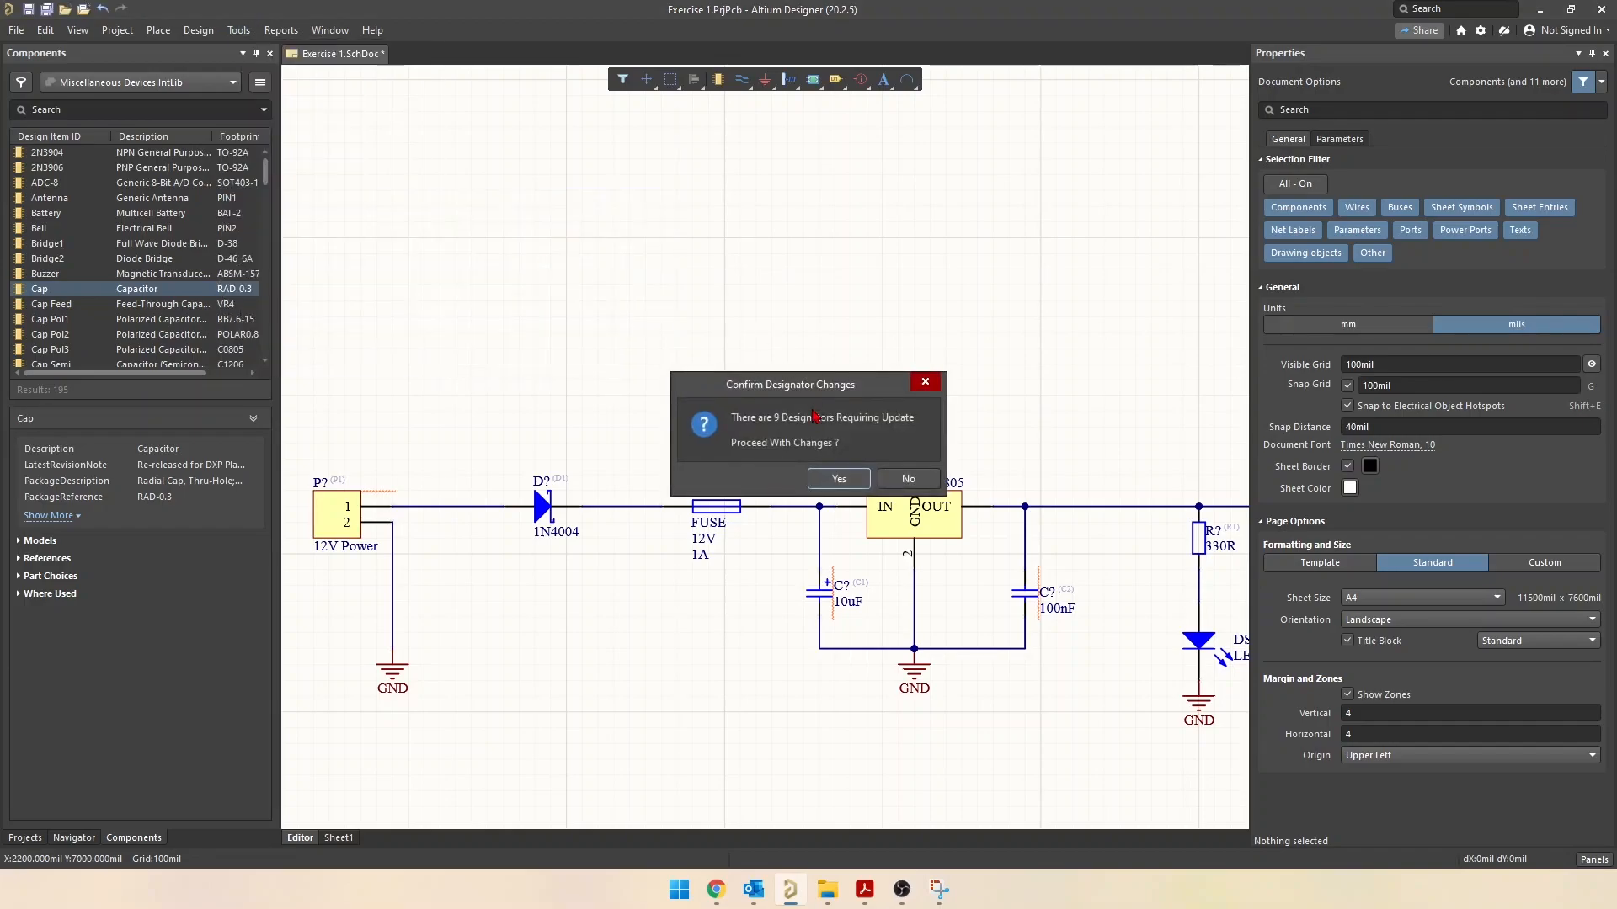
click(830, 489)
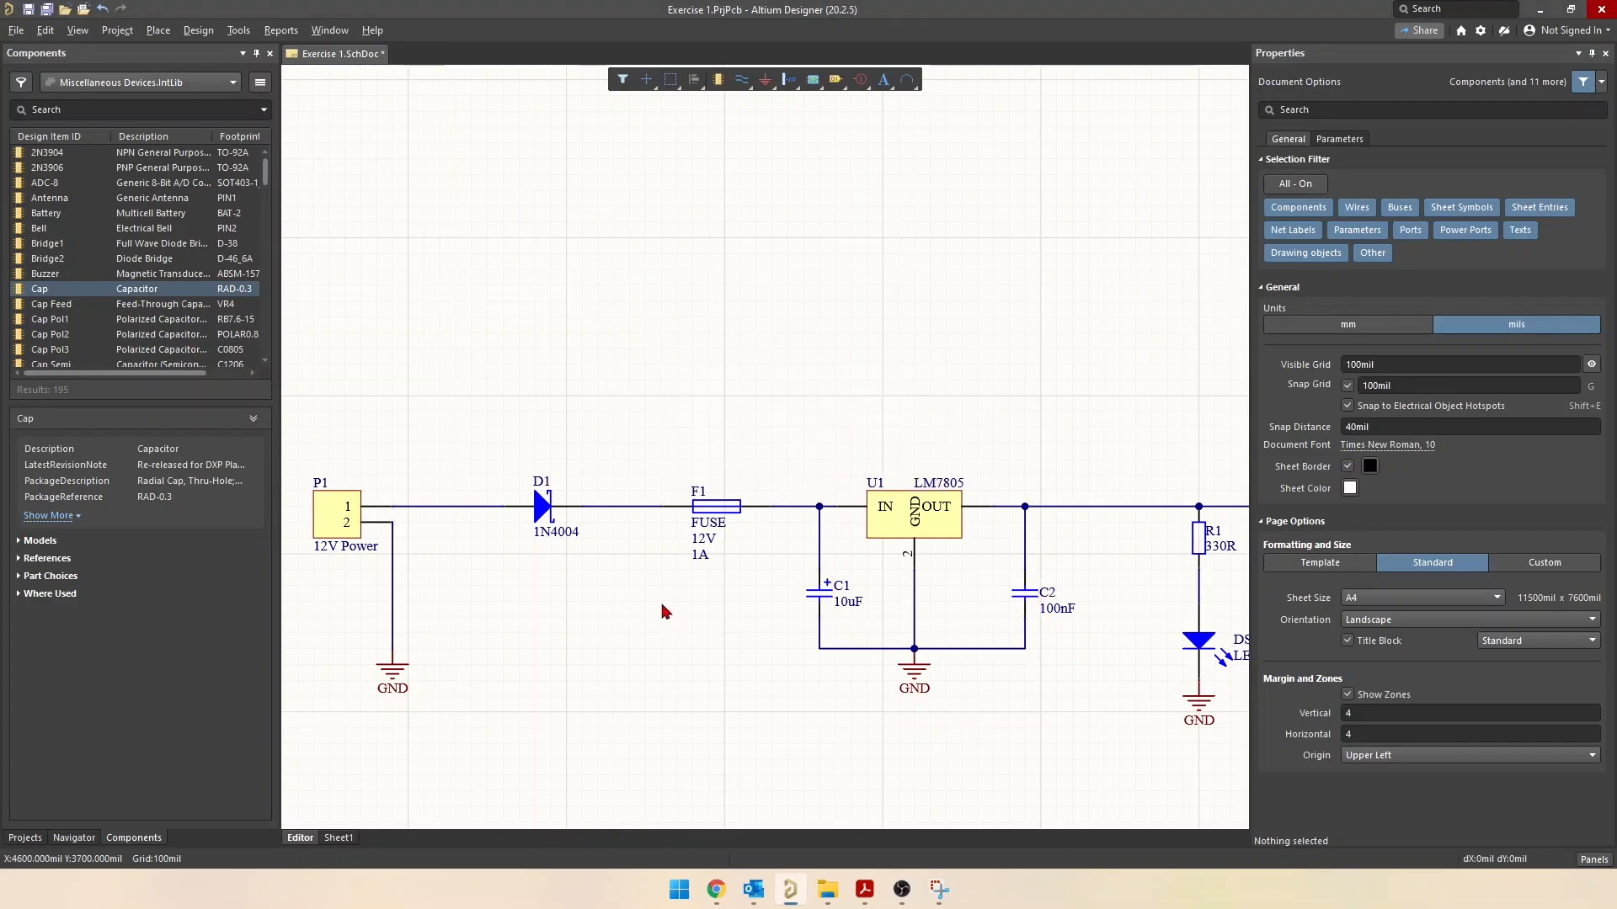
right_drag(1136, 618, 913, 571)
ctrl+scroll(913, 572, down, 3)
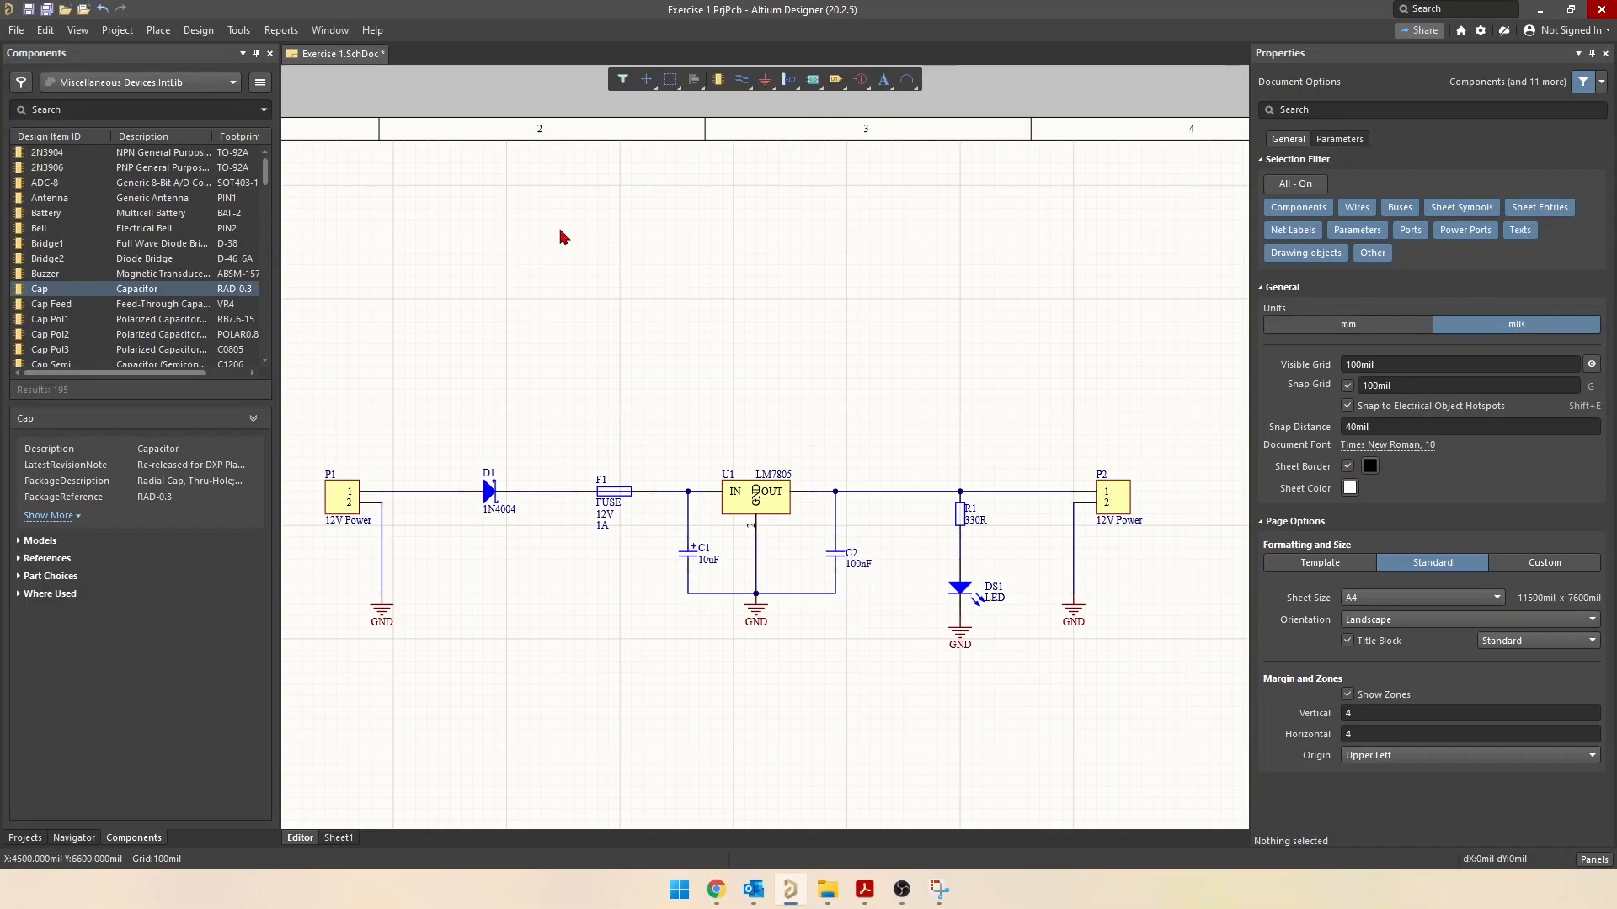
Show the project's document tree and save all of its modified documents
click(25, 844)
click(26, 840)
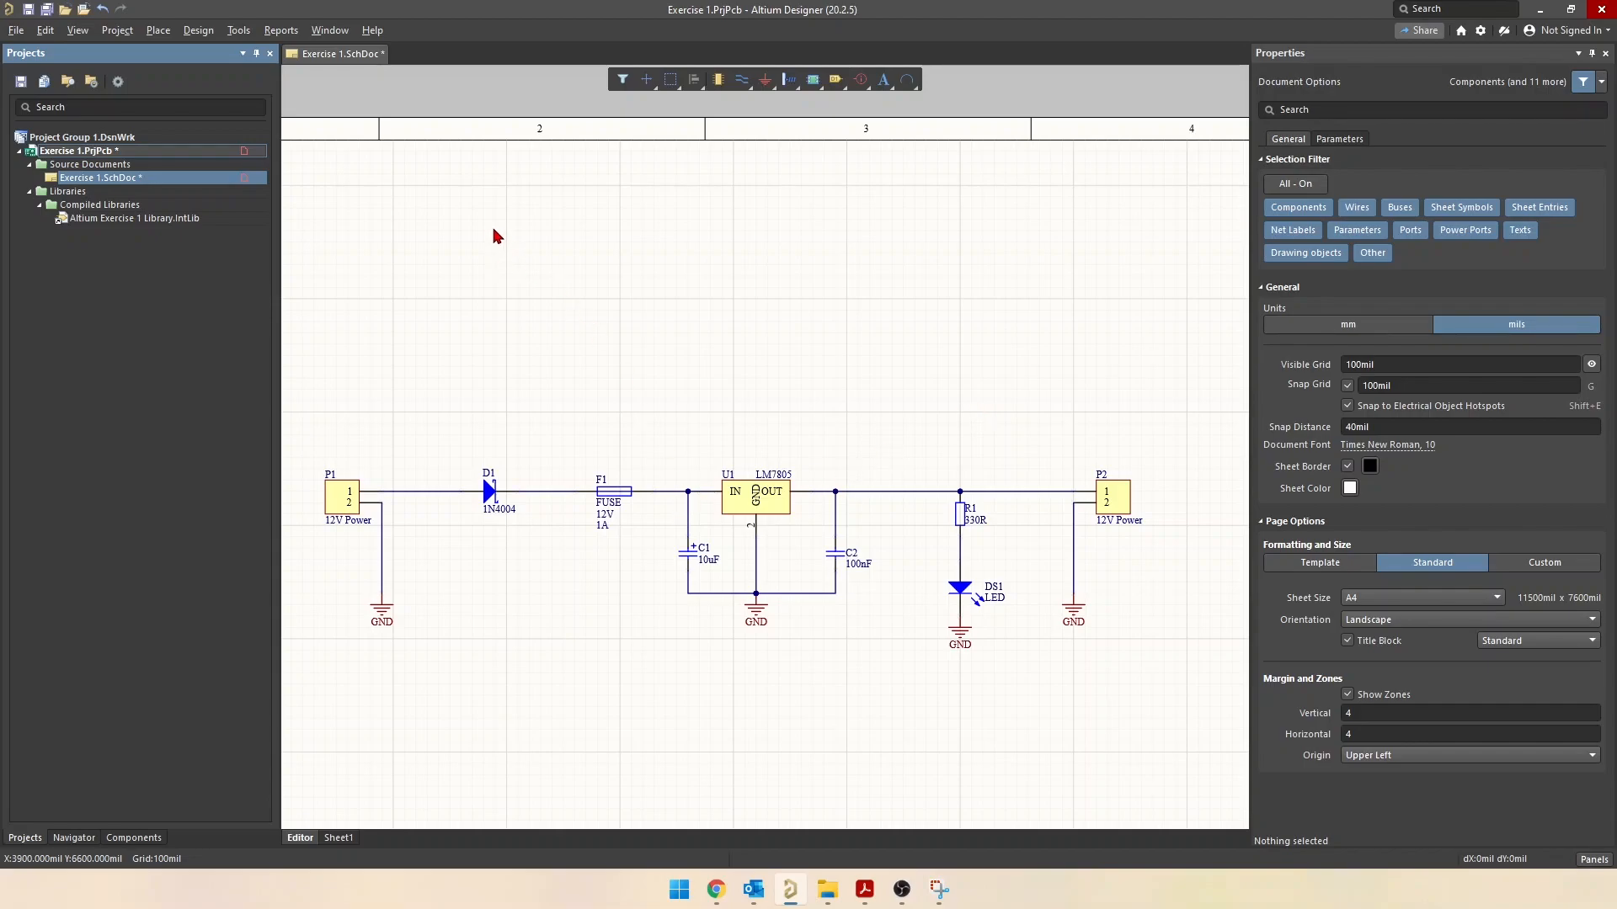
click(17, 32)
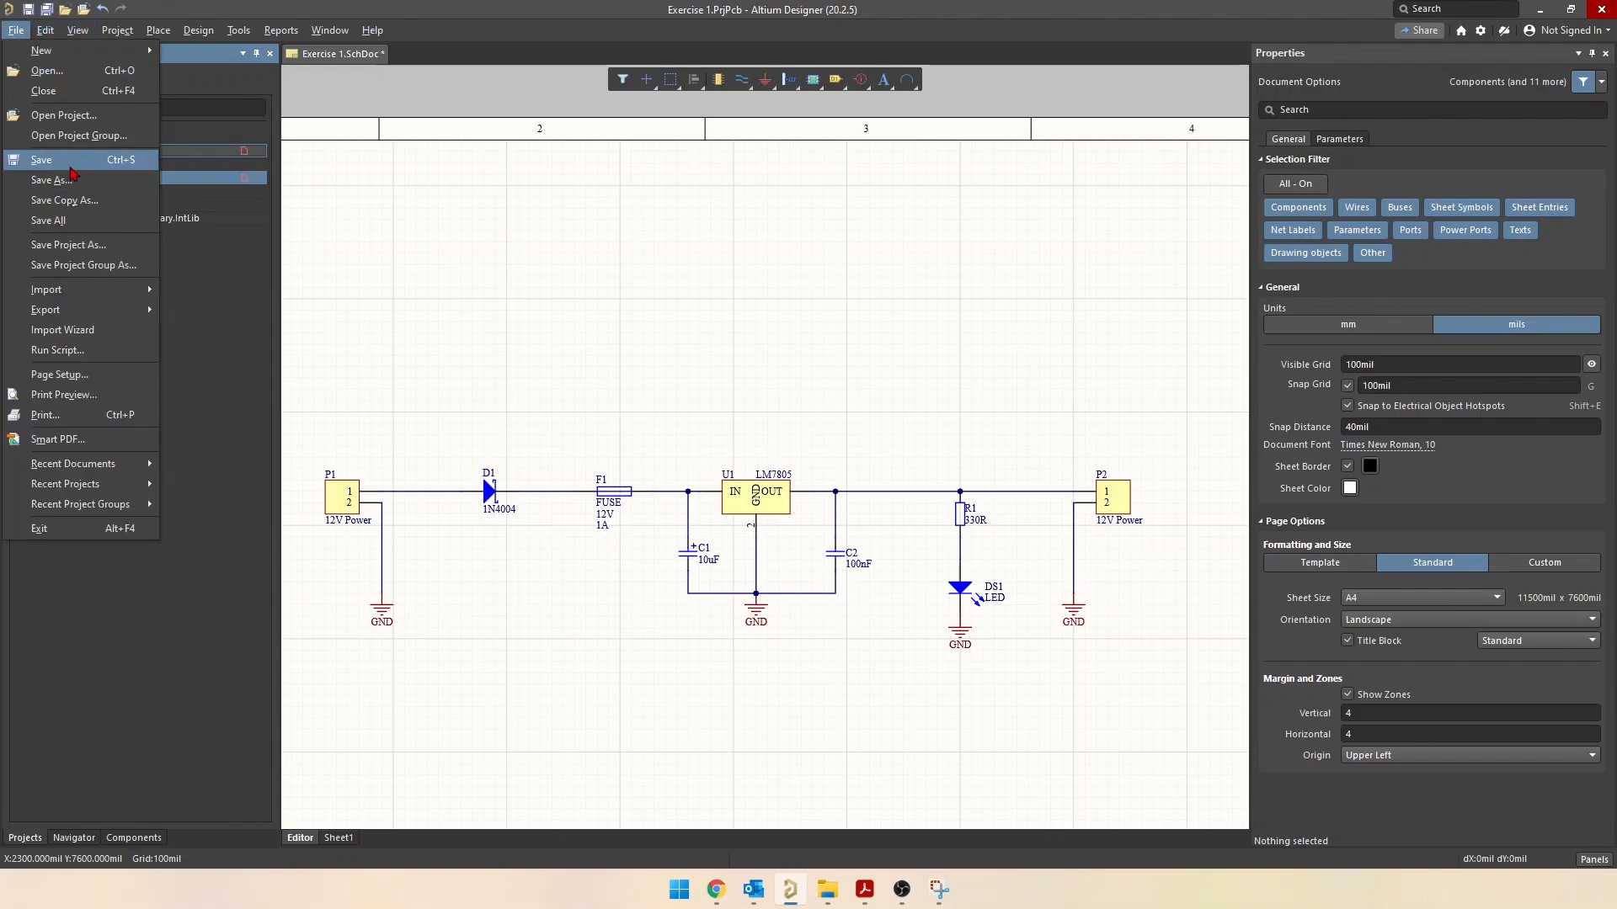
click(571, 189)
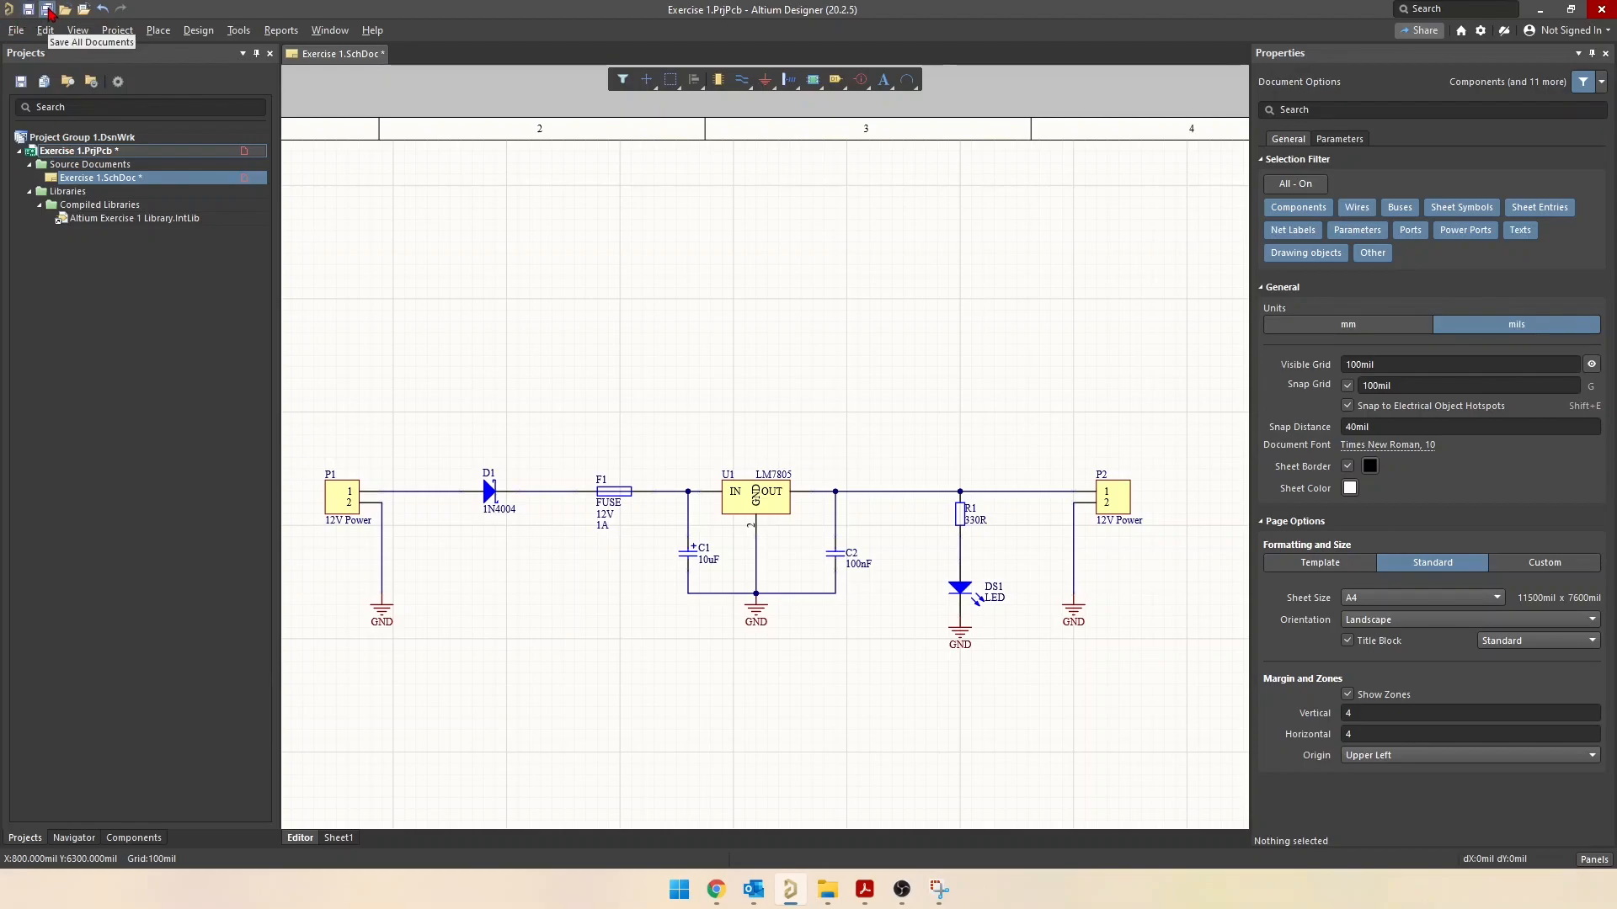
click(16, 30)
click(59, 226)
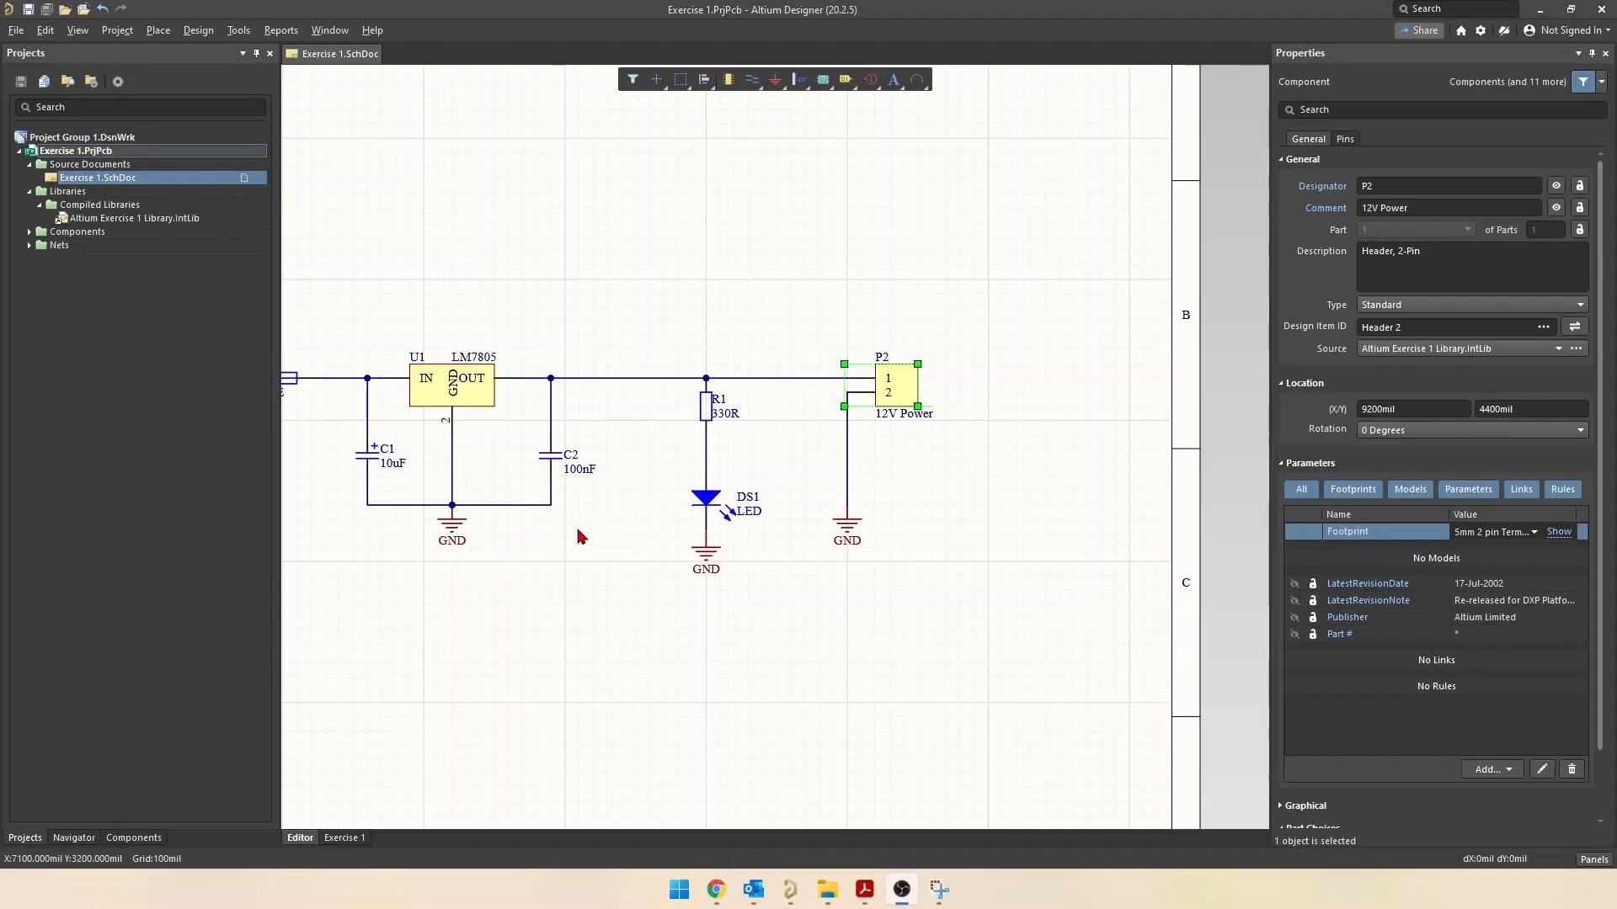
Switch to the reference schematic in Snipping Tool to check the output header's label, and minimise it again
click(995, 519)
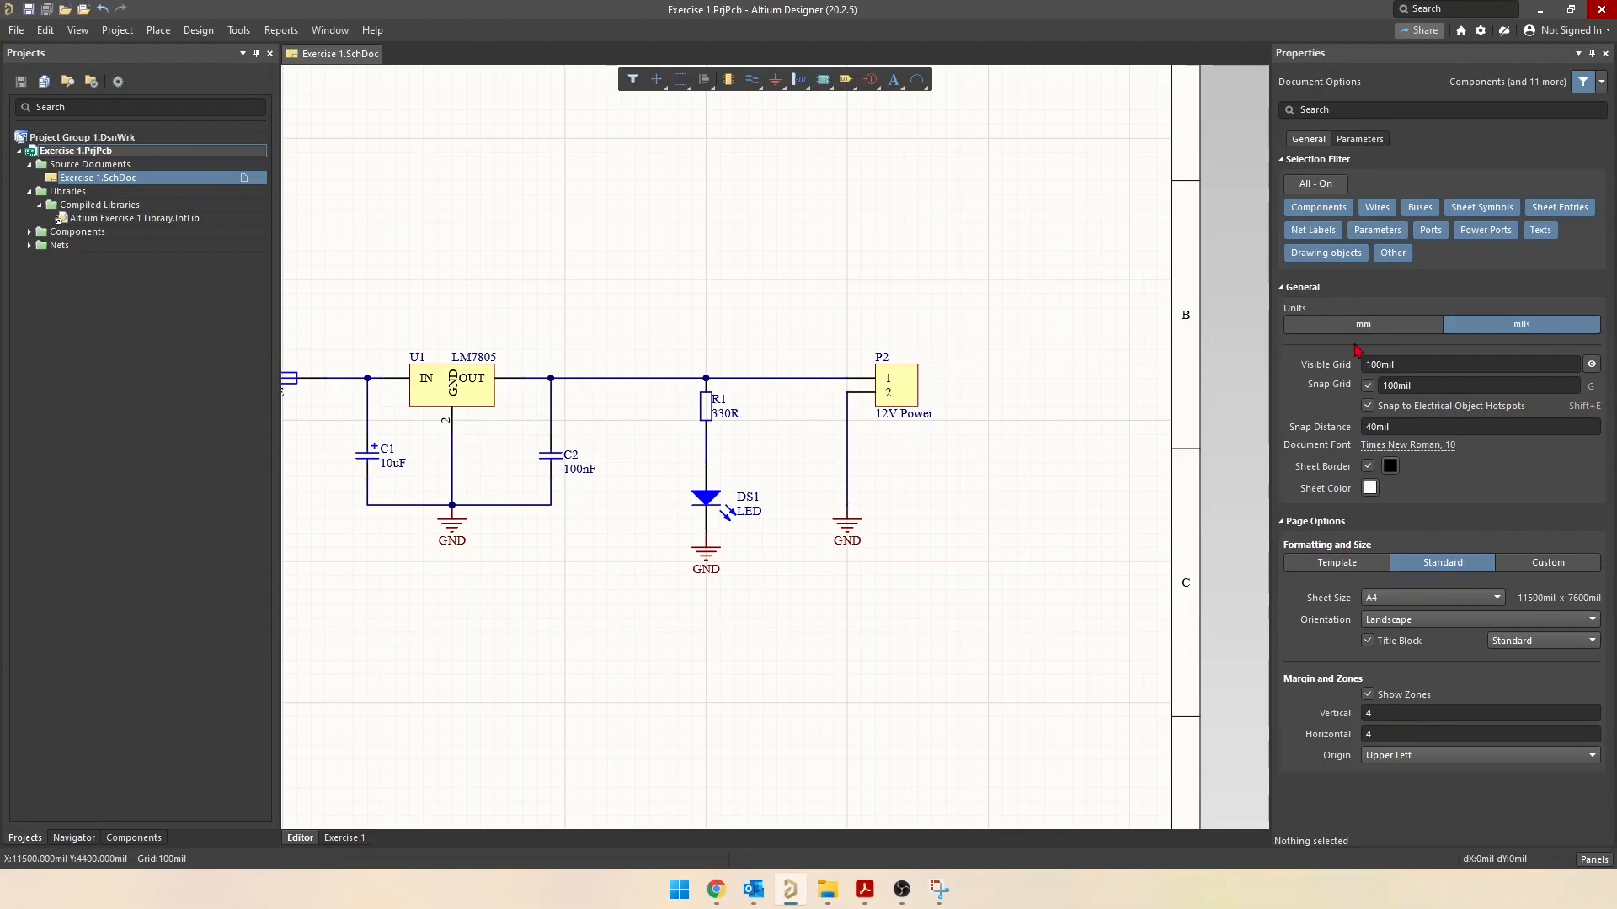
drag(1616, 354, 409, 212)
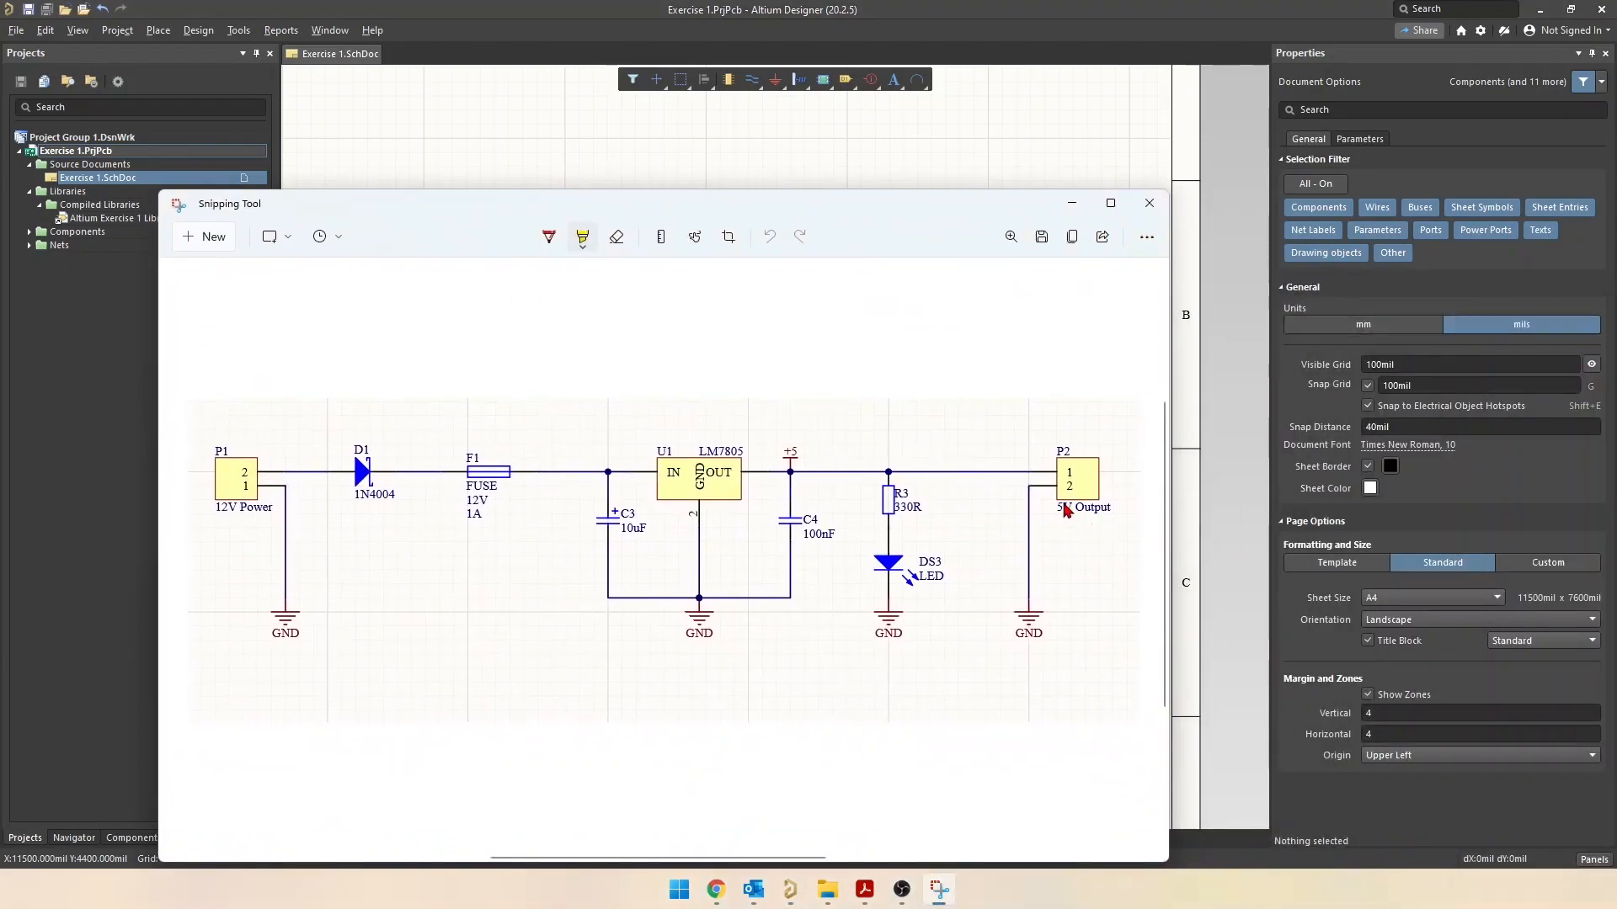
click(1071, 203)
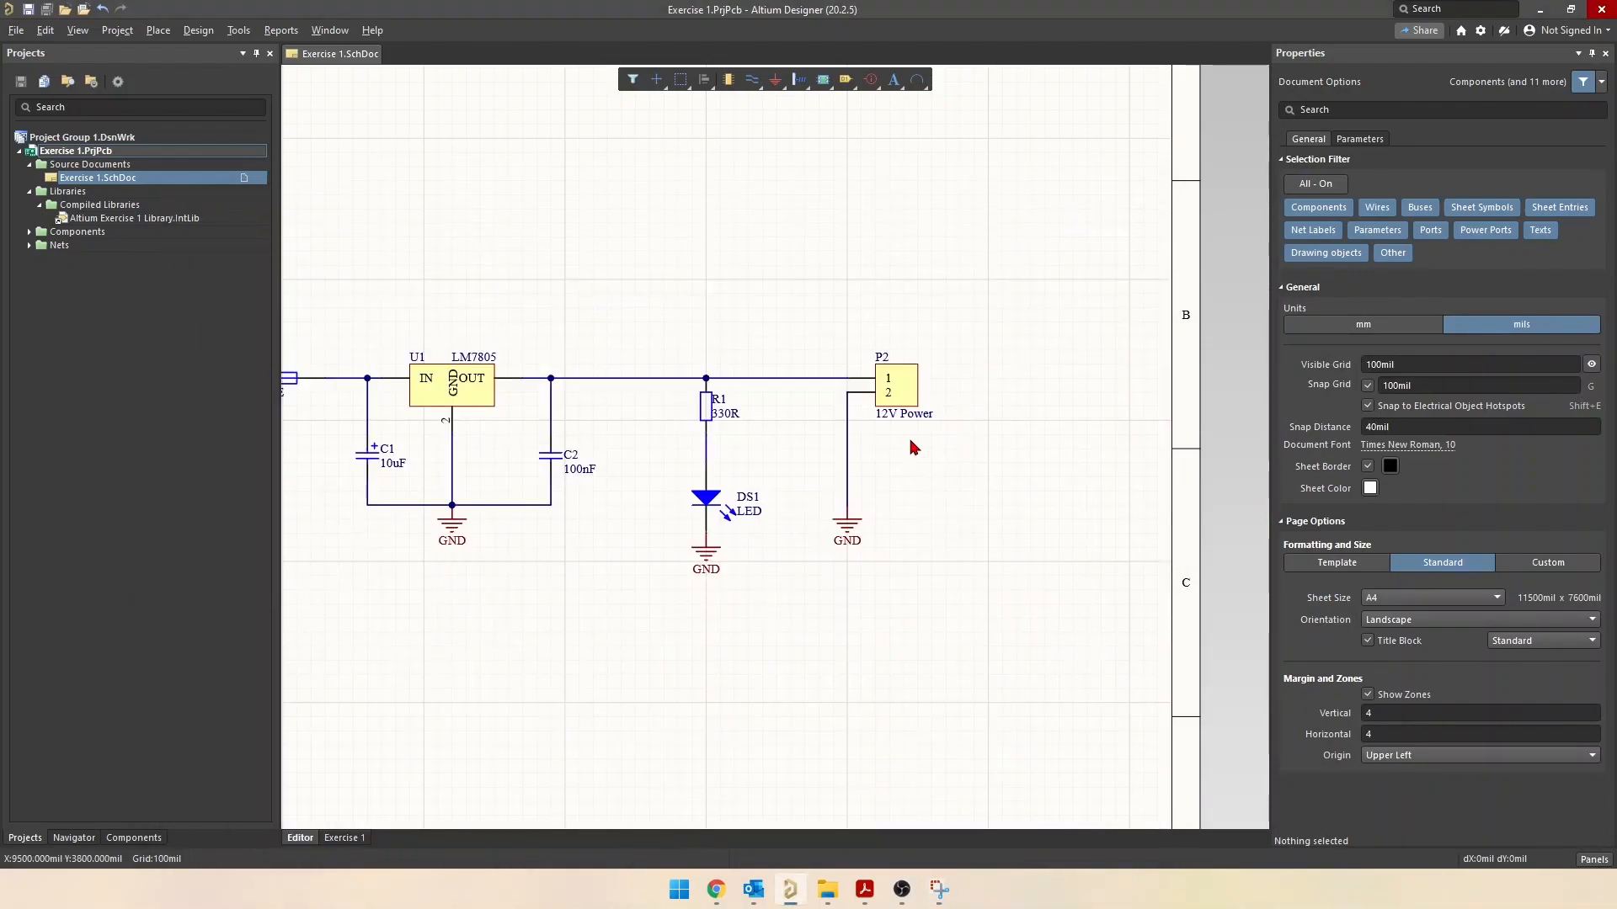
Change the comment of output header P2 to "5V Power"
click(899, 394)
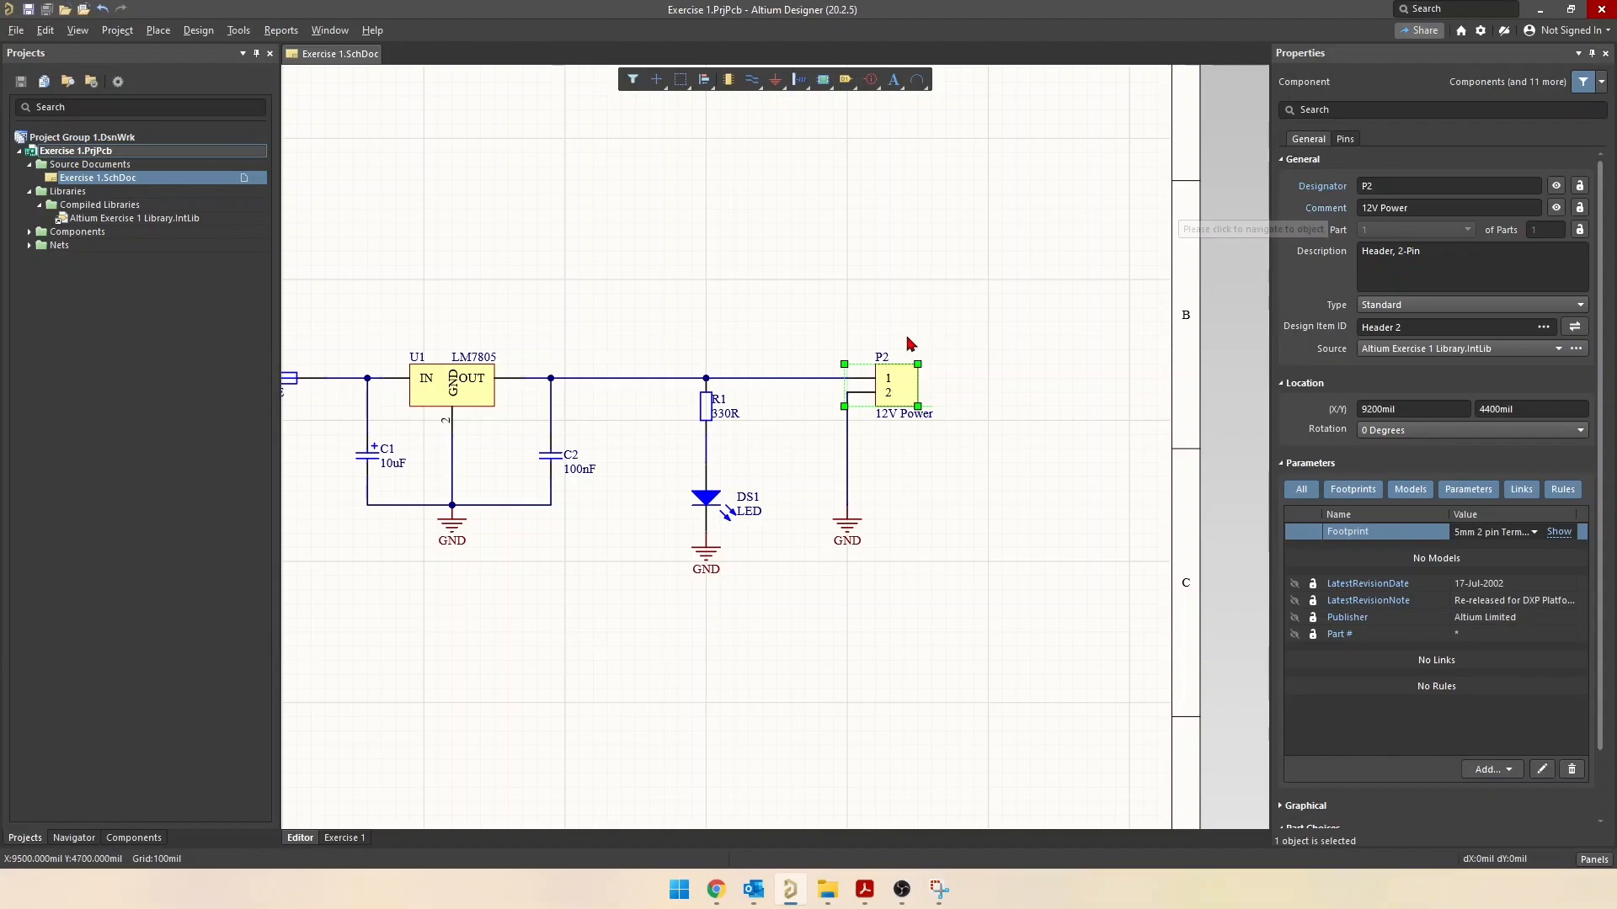
click(1439, 207)
key(Home)
key(Delete)
key(Delete)
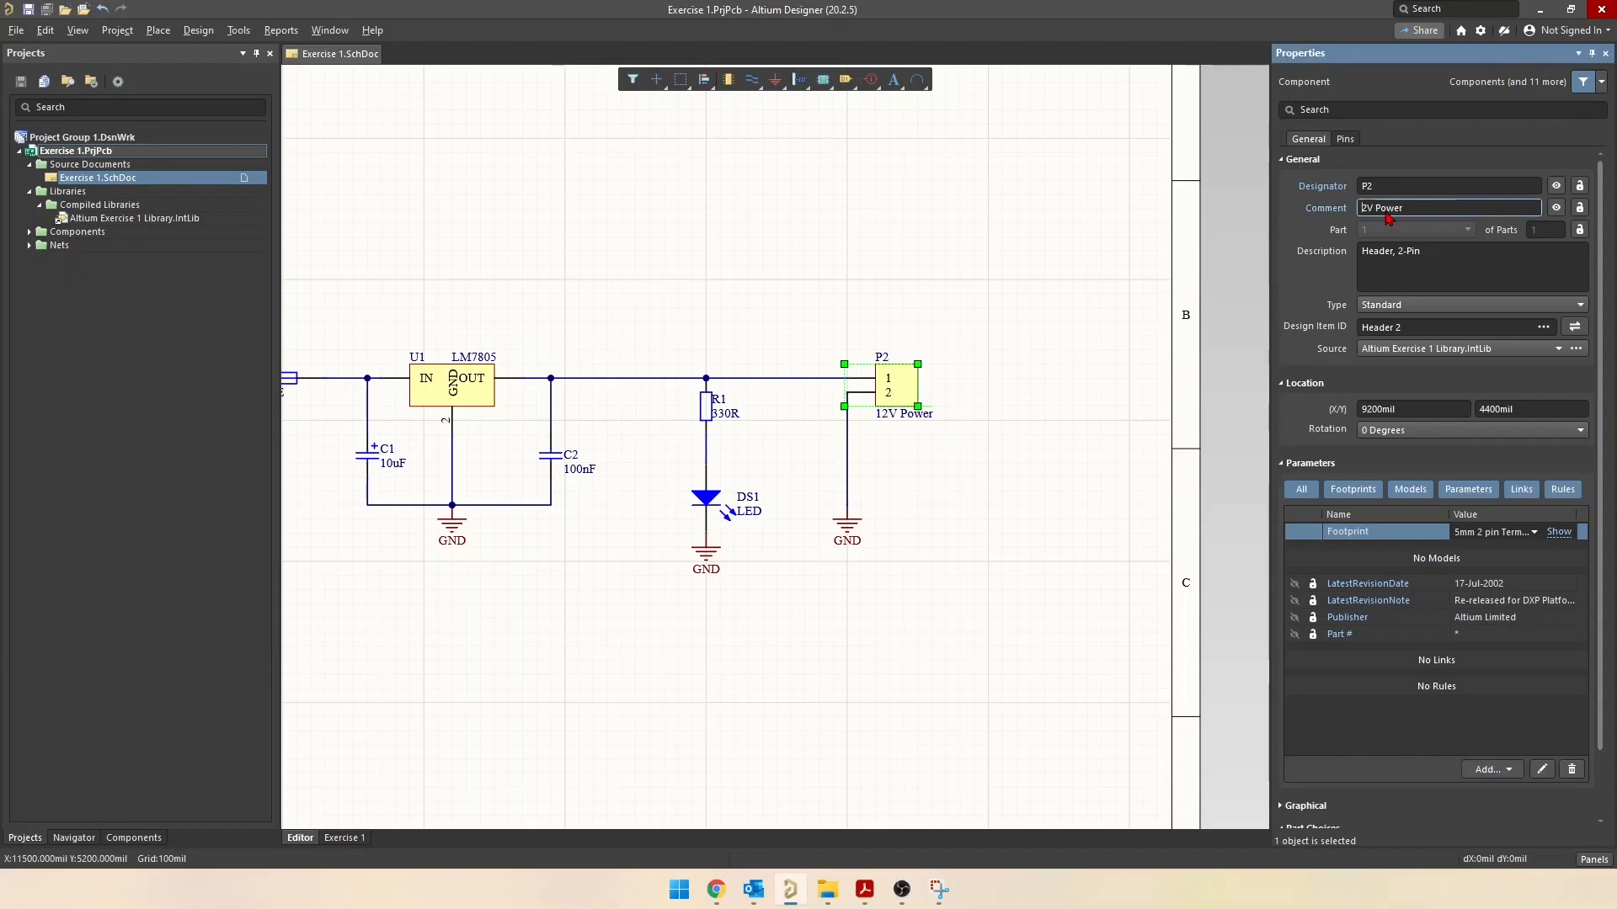
text(5)
click(958, 404)
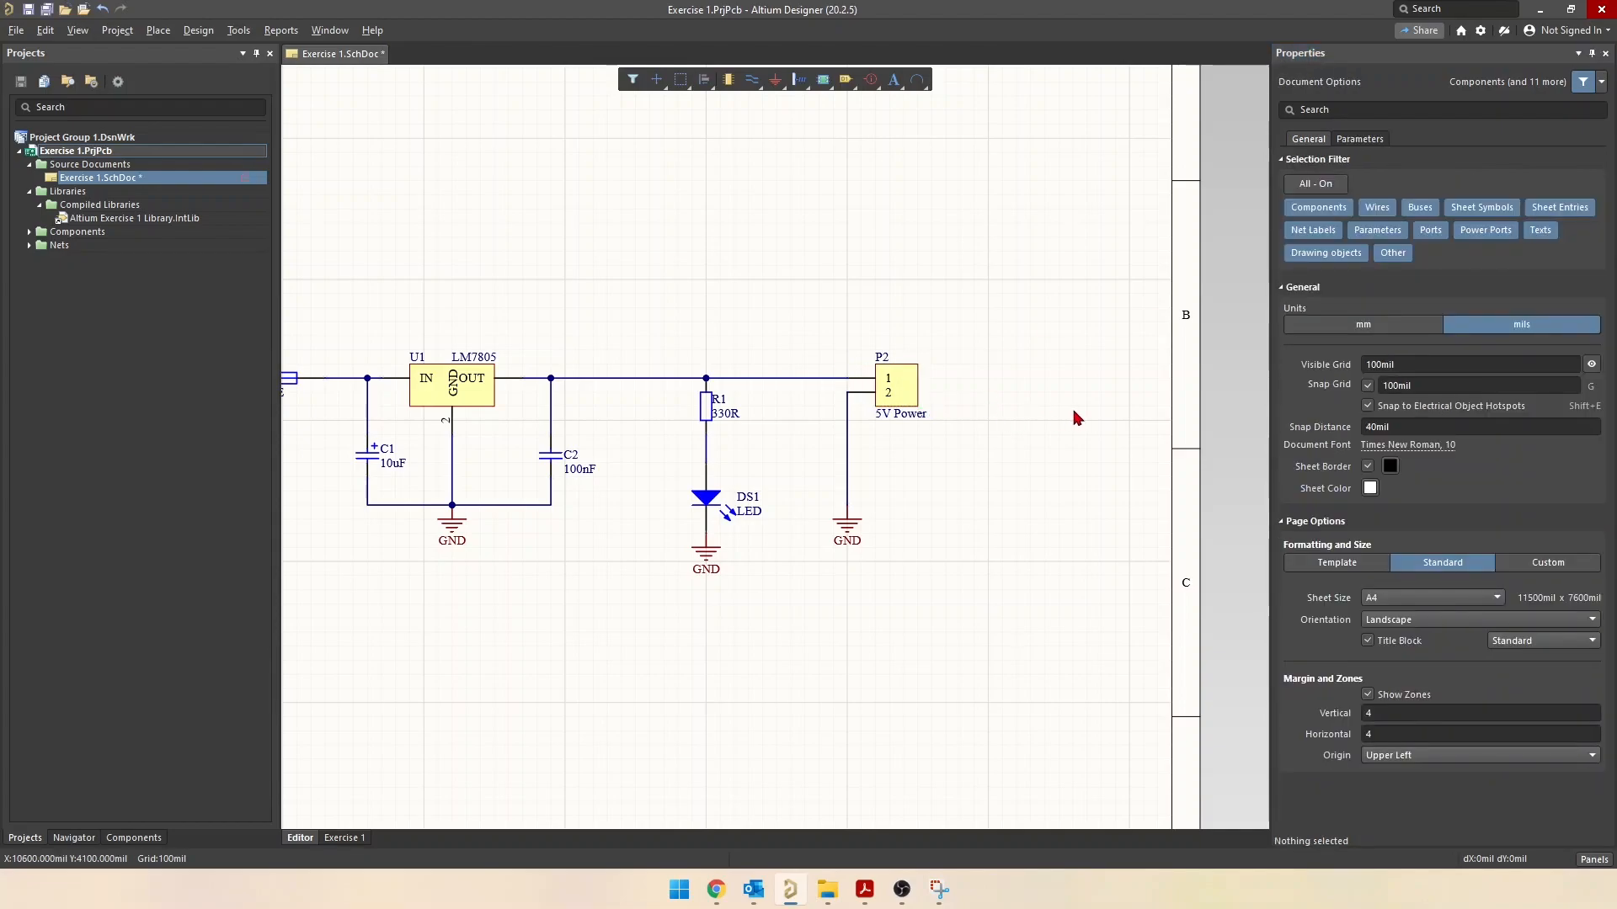
Toggle the visibility of header P2's comment and designator off and back on
click(904, 395)
ctrl+scroll(897, 429, up, 4)
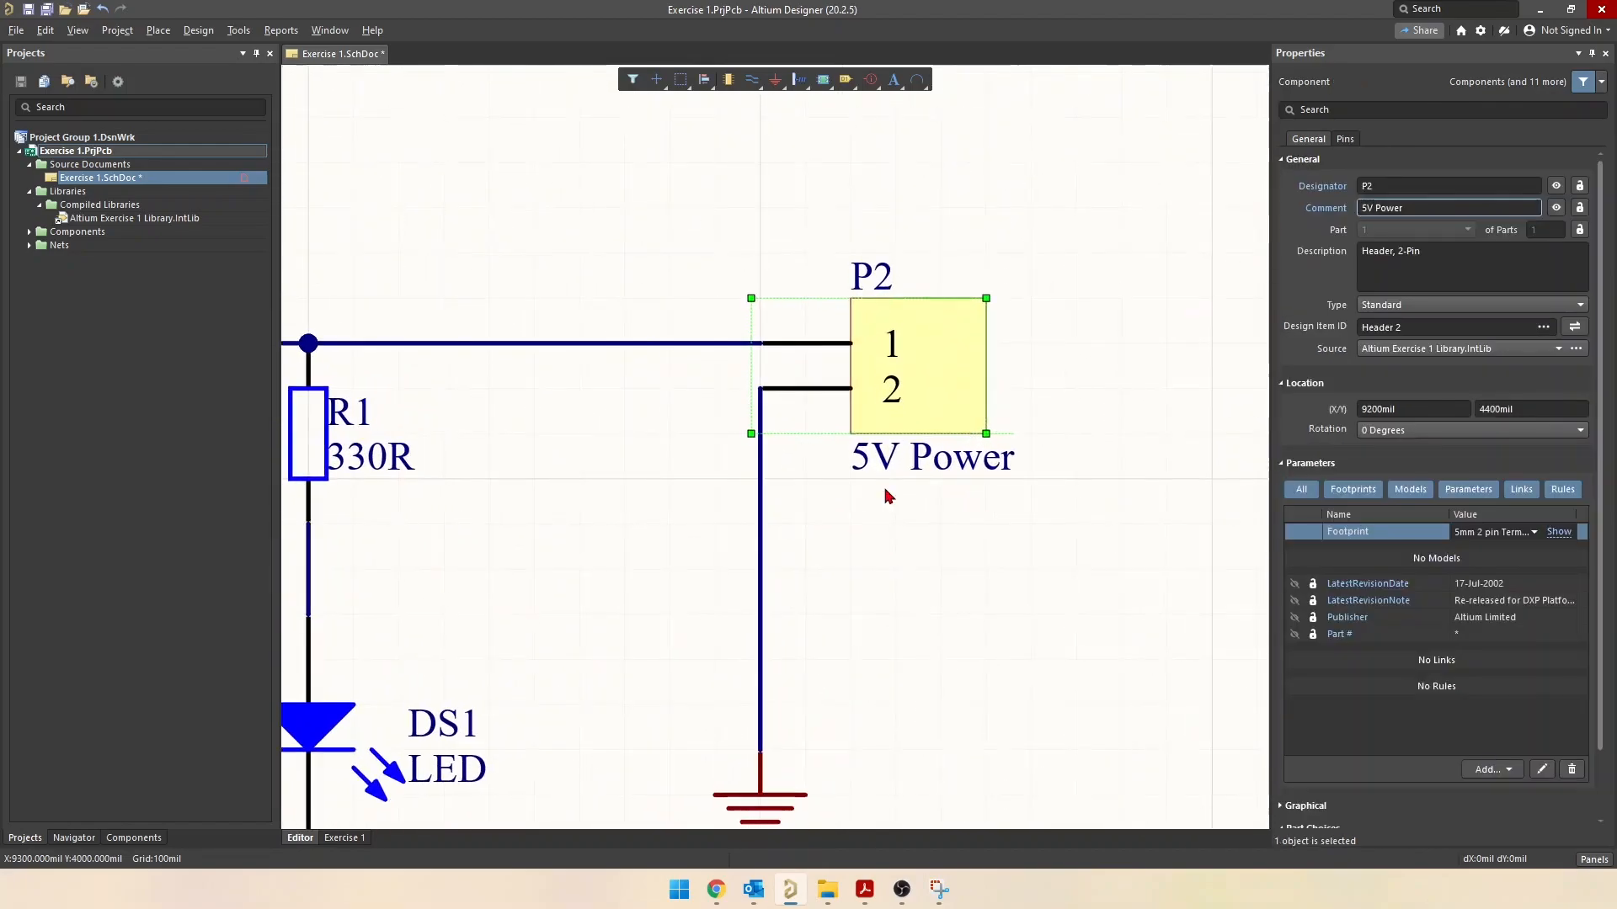
click(928, 497)
drag(924, 475, 958, 495)
click(930, 399)
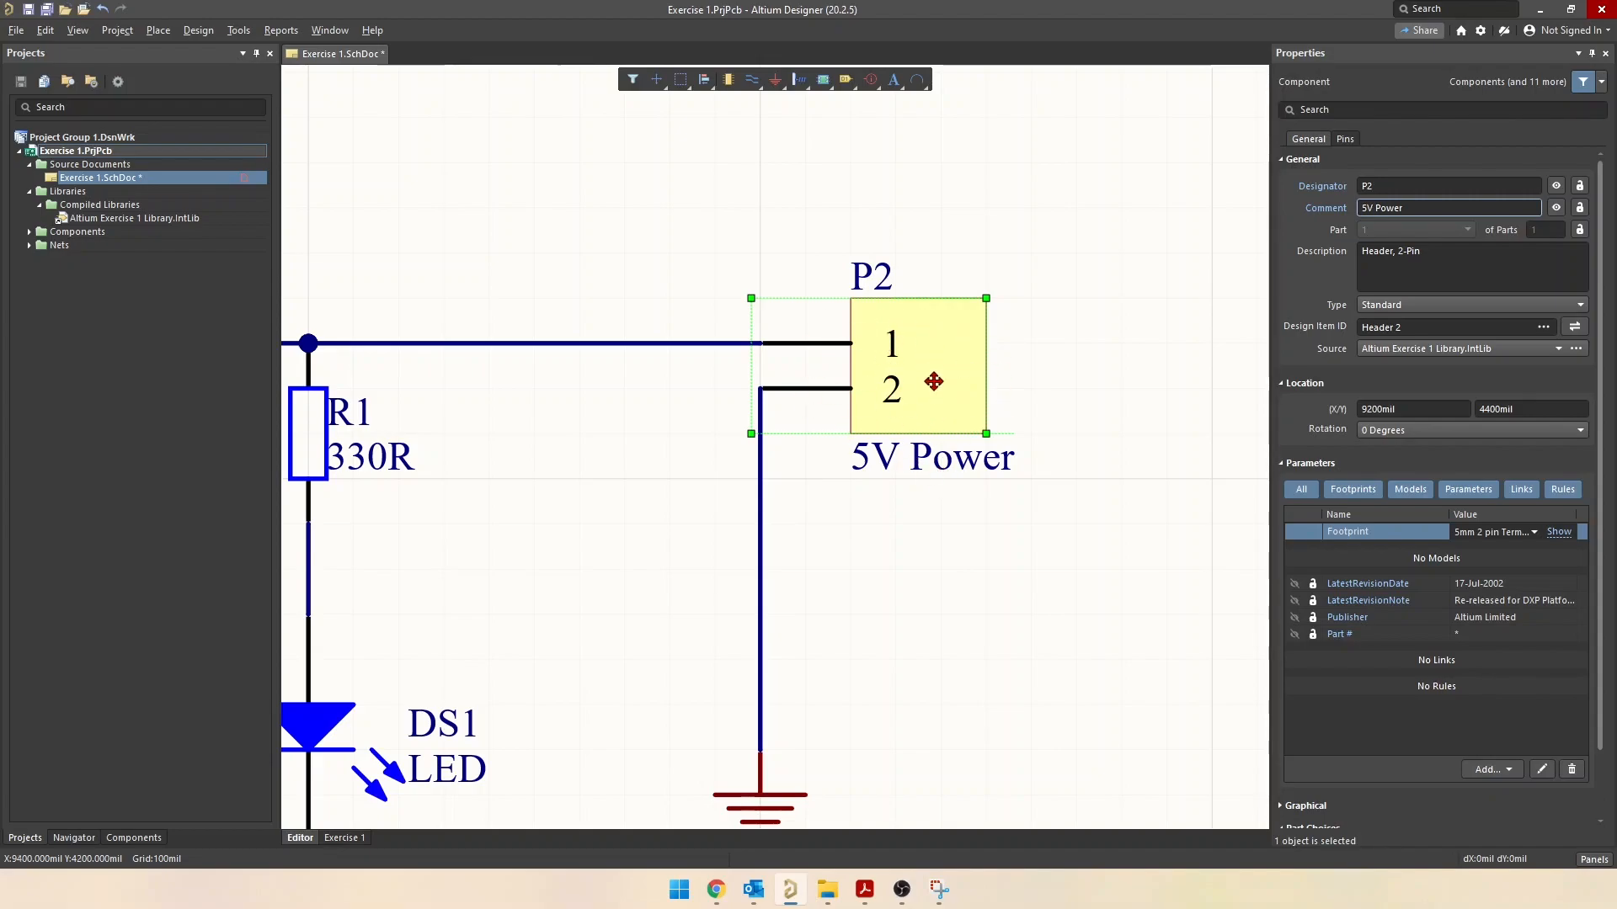
click(1557, 208)
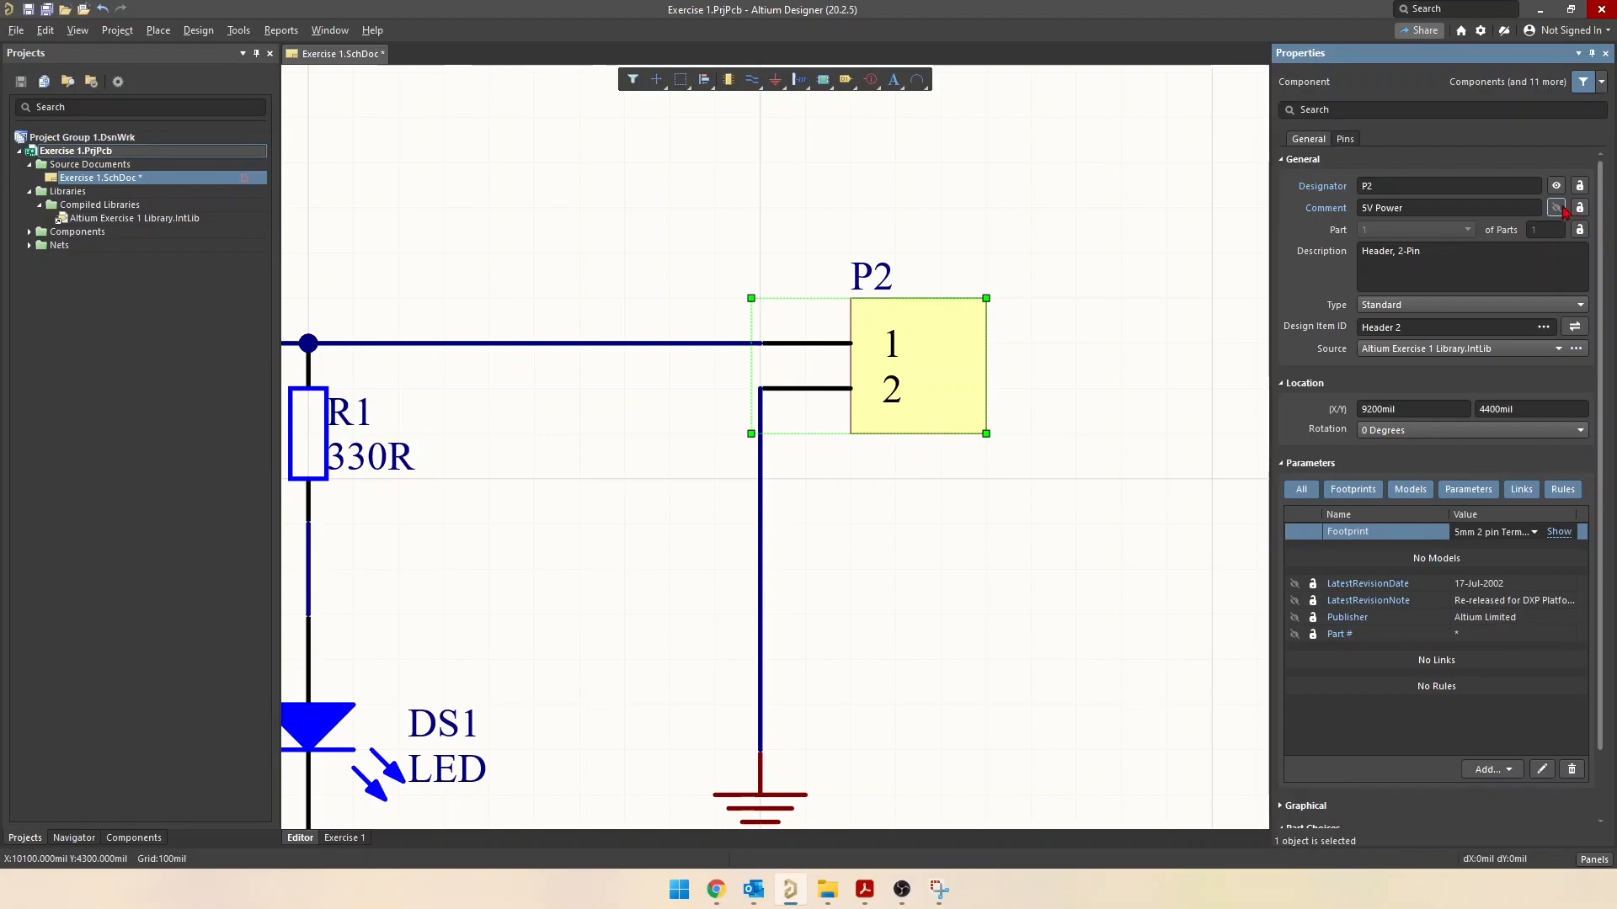
click(1556, 208)
click(1556, 186)
click(1556, 186)
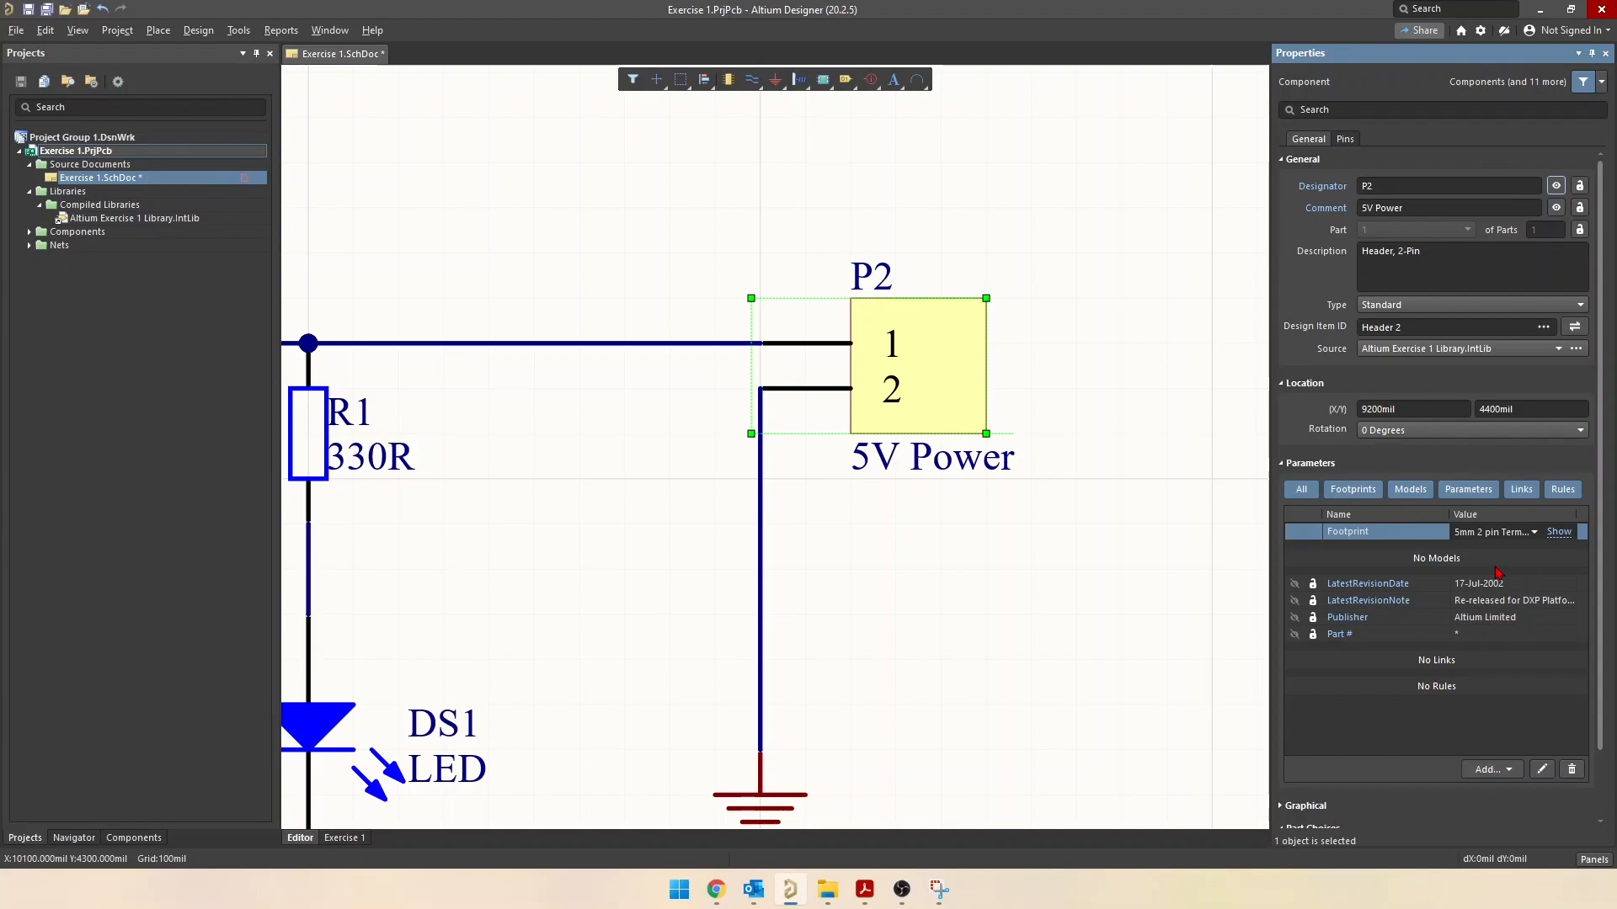
Deselect header P2 and review the whole circuit from the input header to the output header
click(943, 552)
right_drag(576, 534, 902, 473)
ctrl+scroll(902, 472, down, 7)
right_drag(587, 481, 785, 461)
ctrl+scroll(786, 461, down, 3)
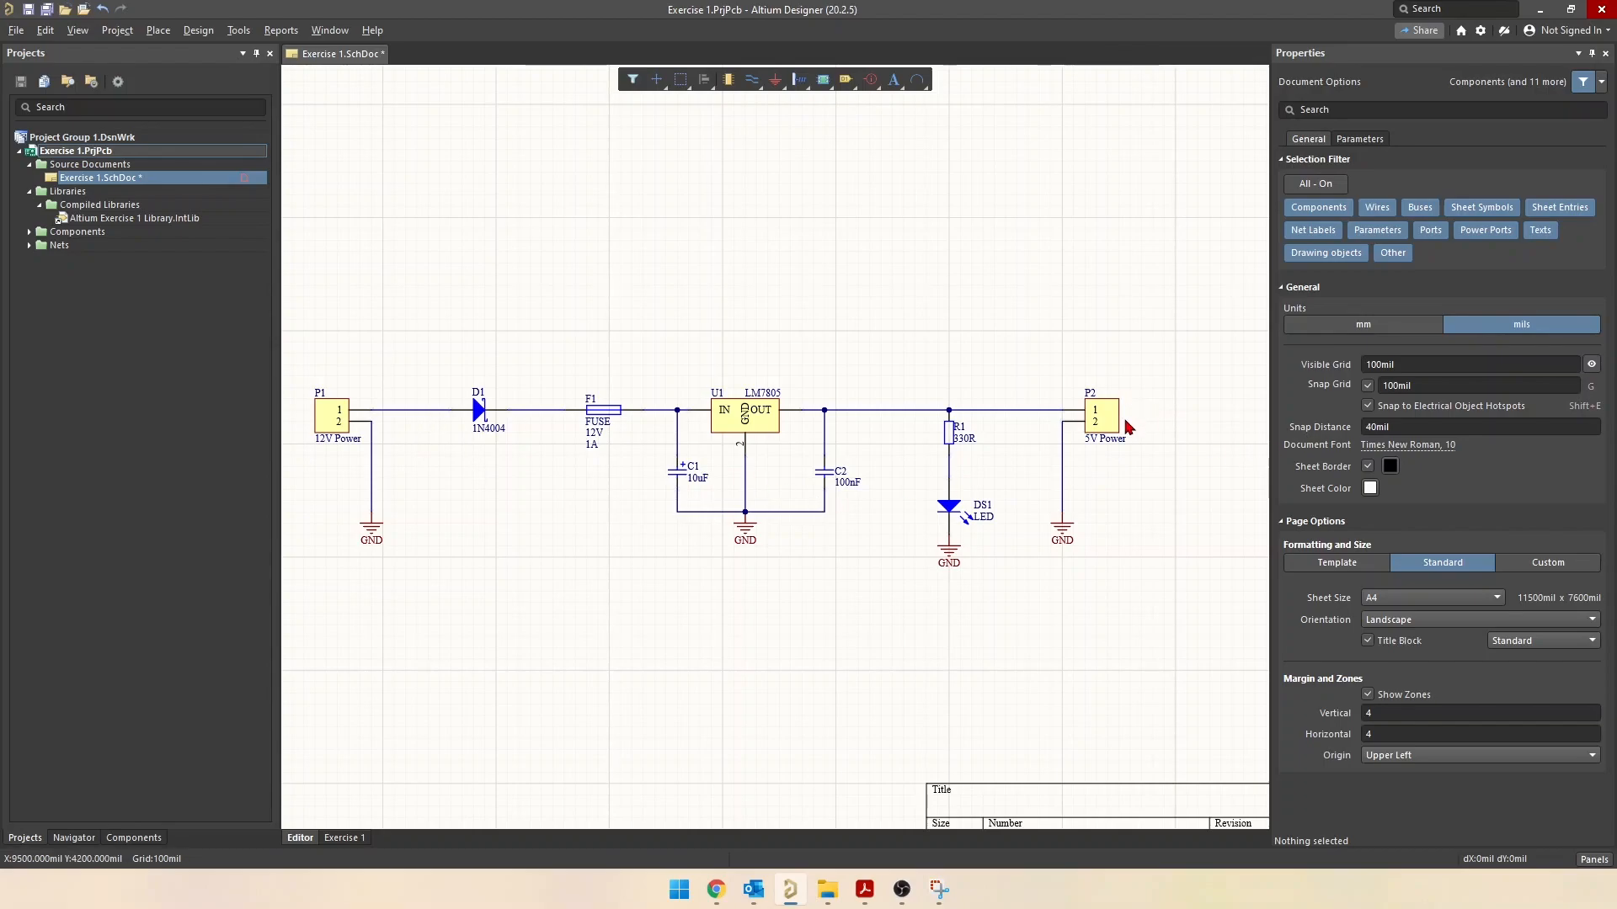
Open the project's Bill of Materials report and review its component rows from the polarised capacitor to the fuse
click(1095, 422)
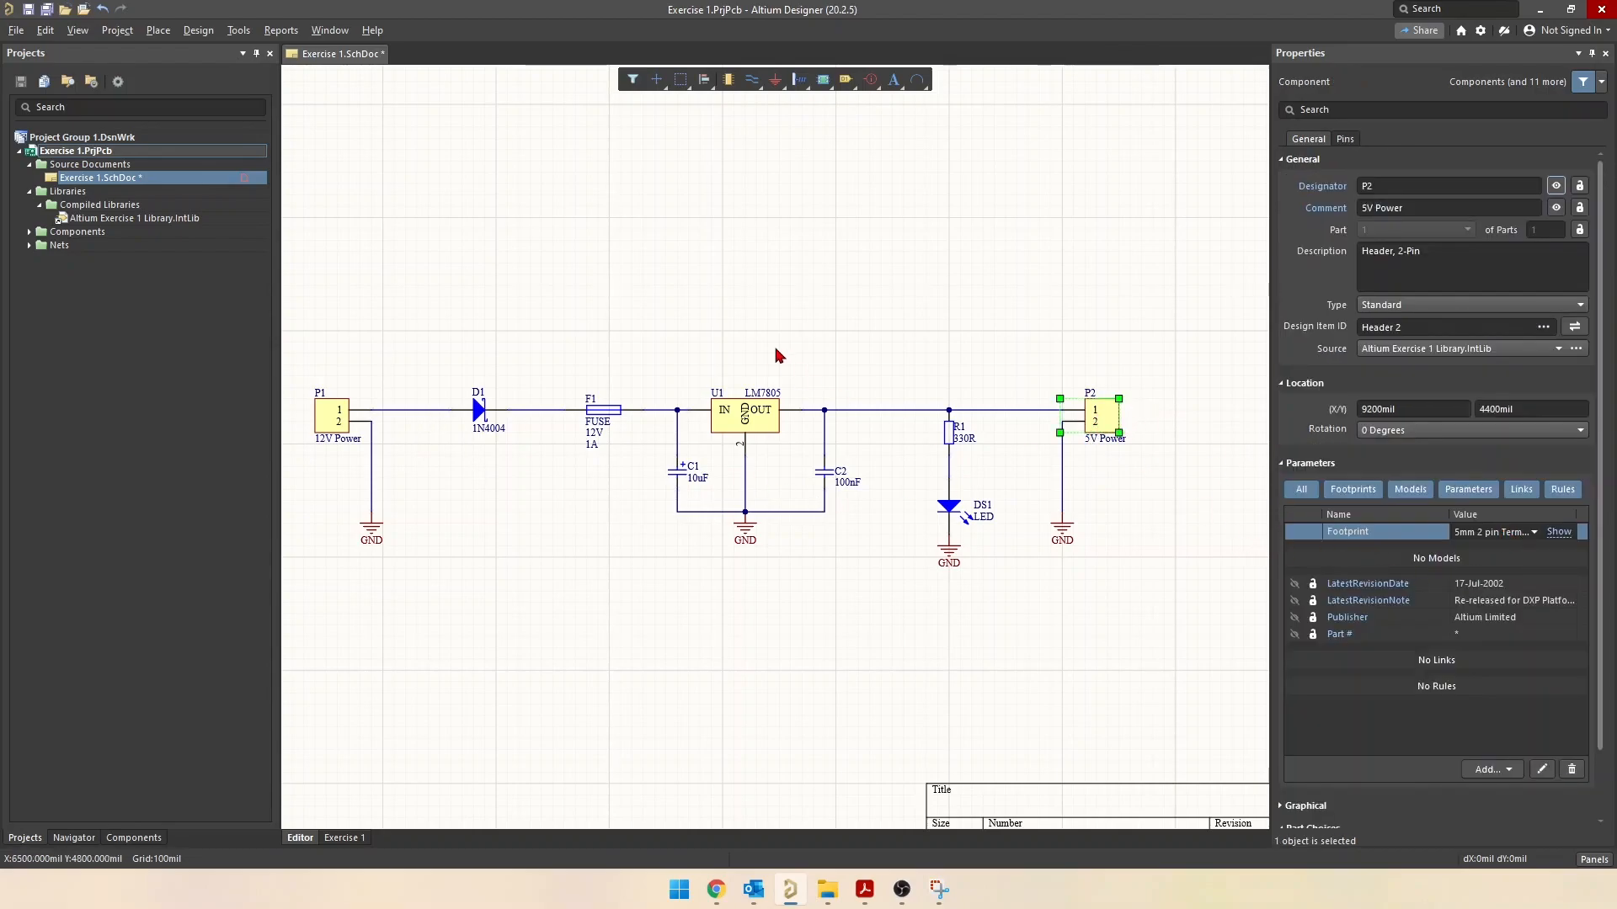
click(738, 336)
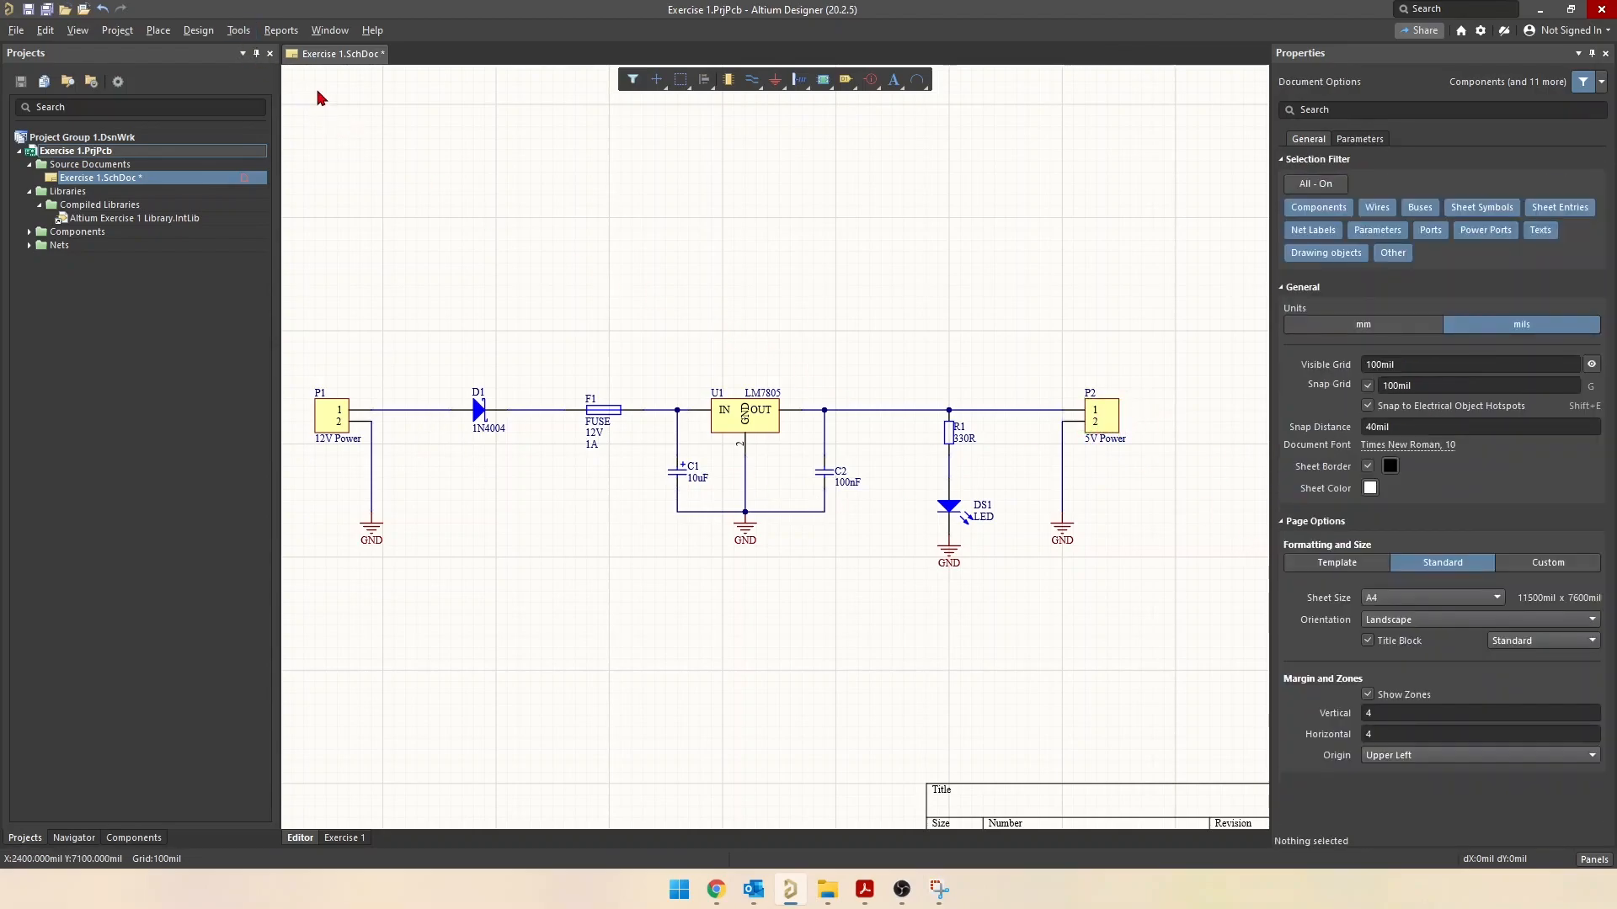
click(280, 31)
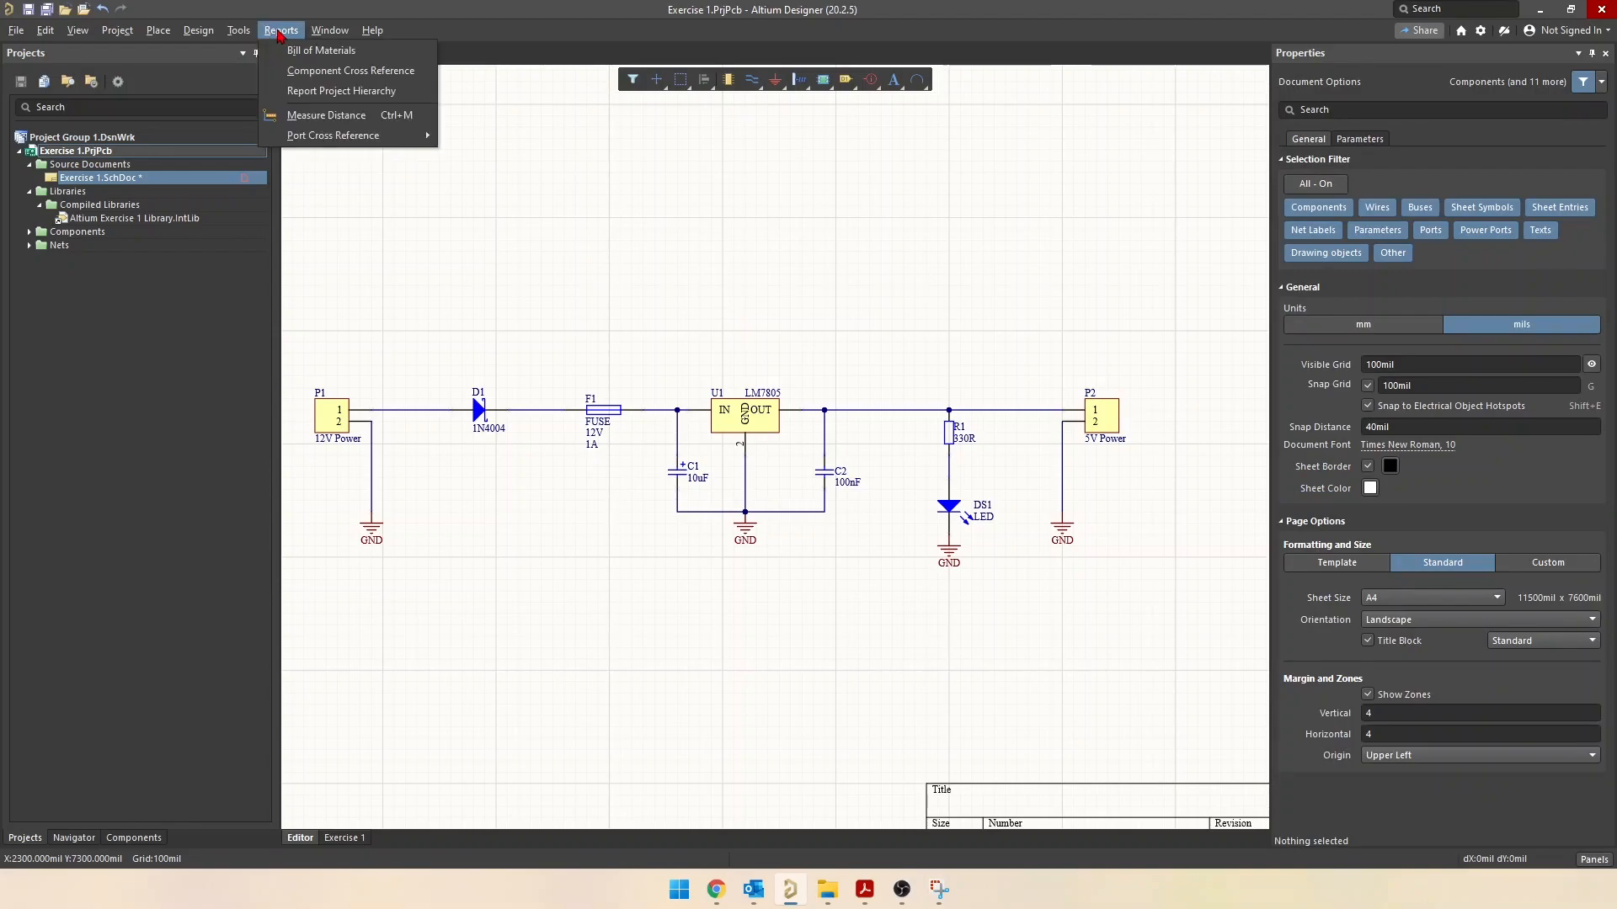
click(320, 52)
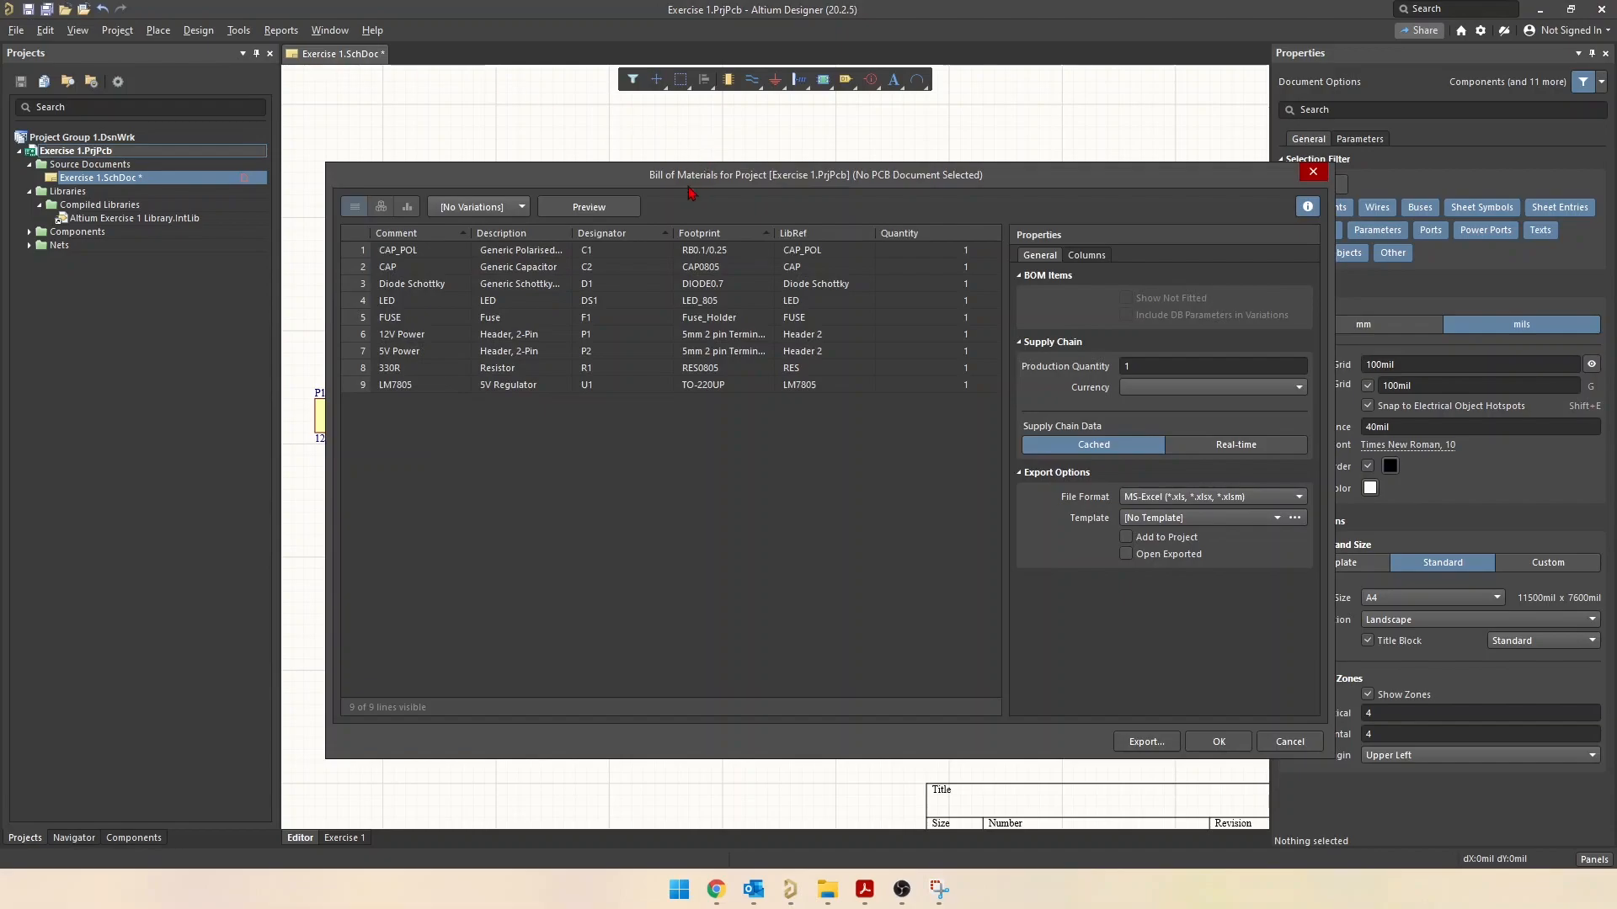
drag(685, 184, 585, 198)
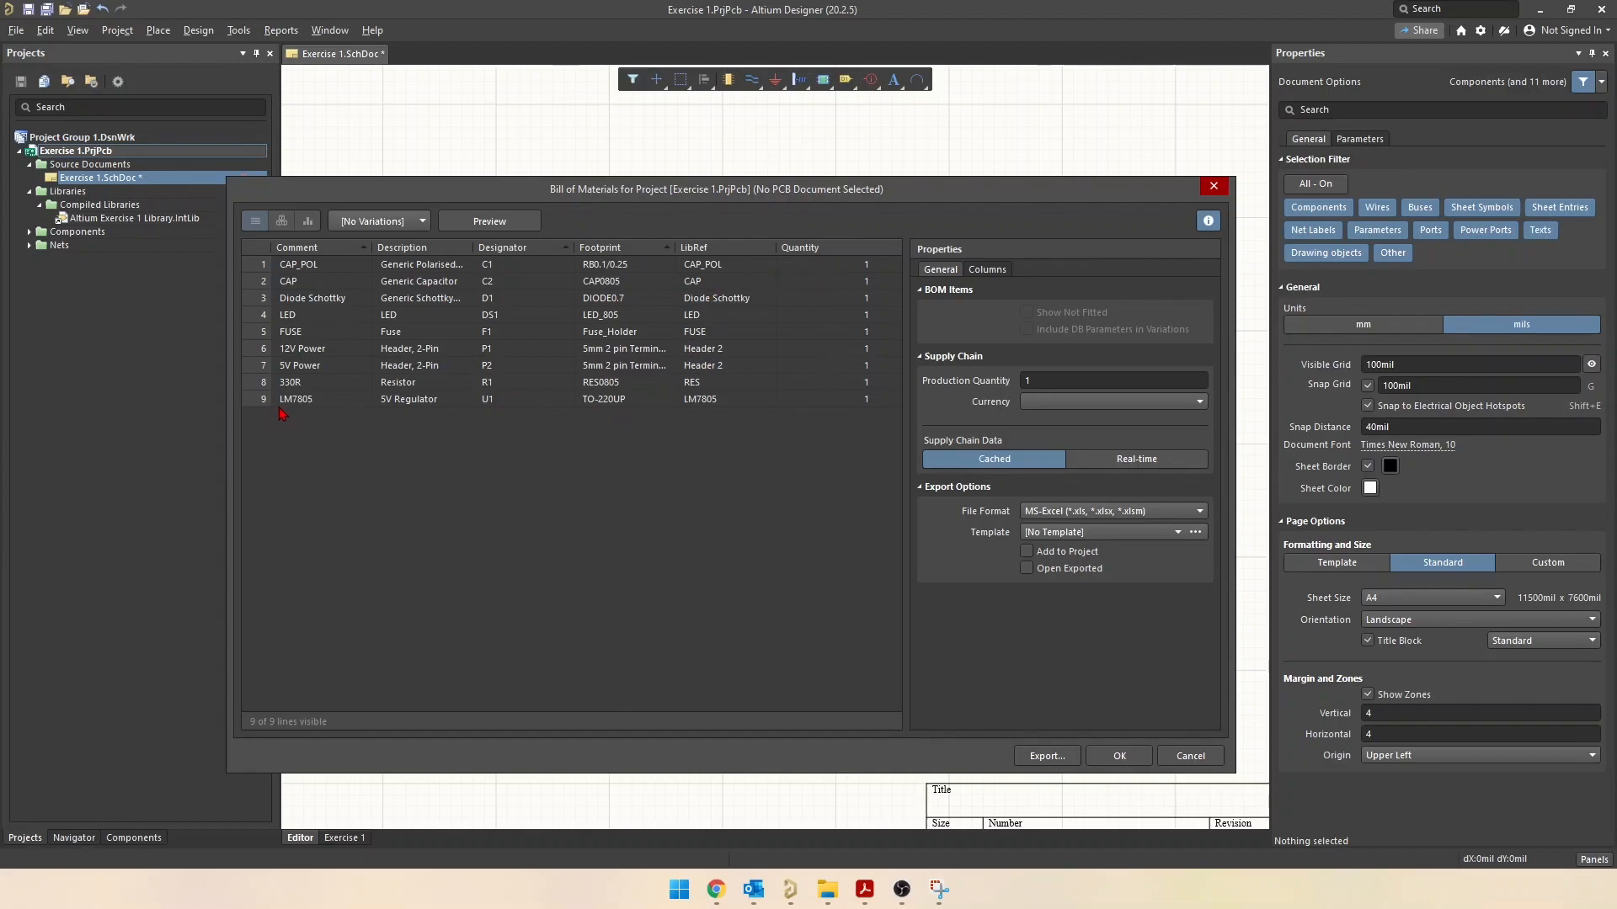
click(317, 266)
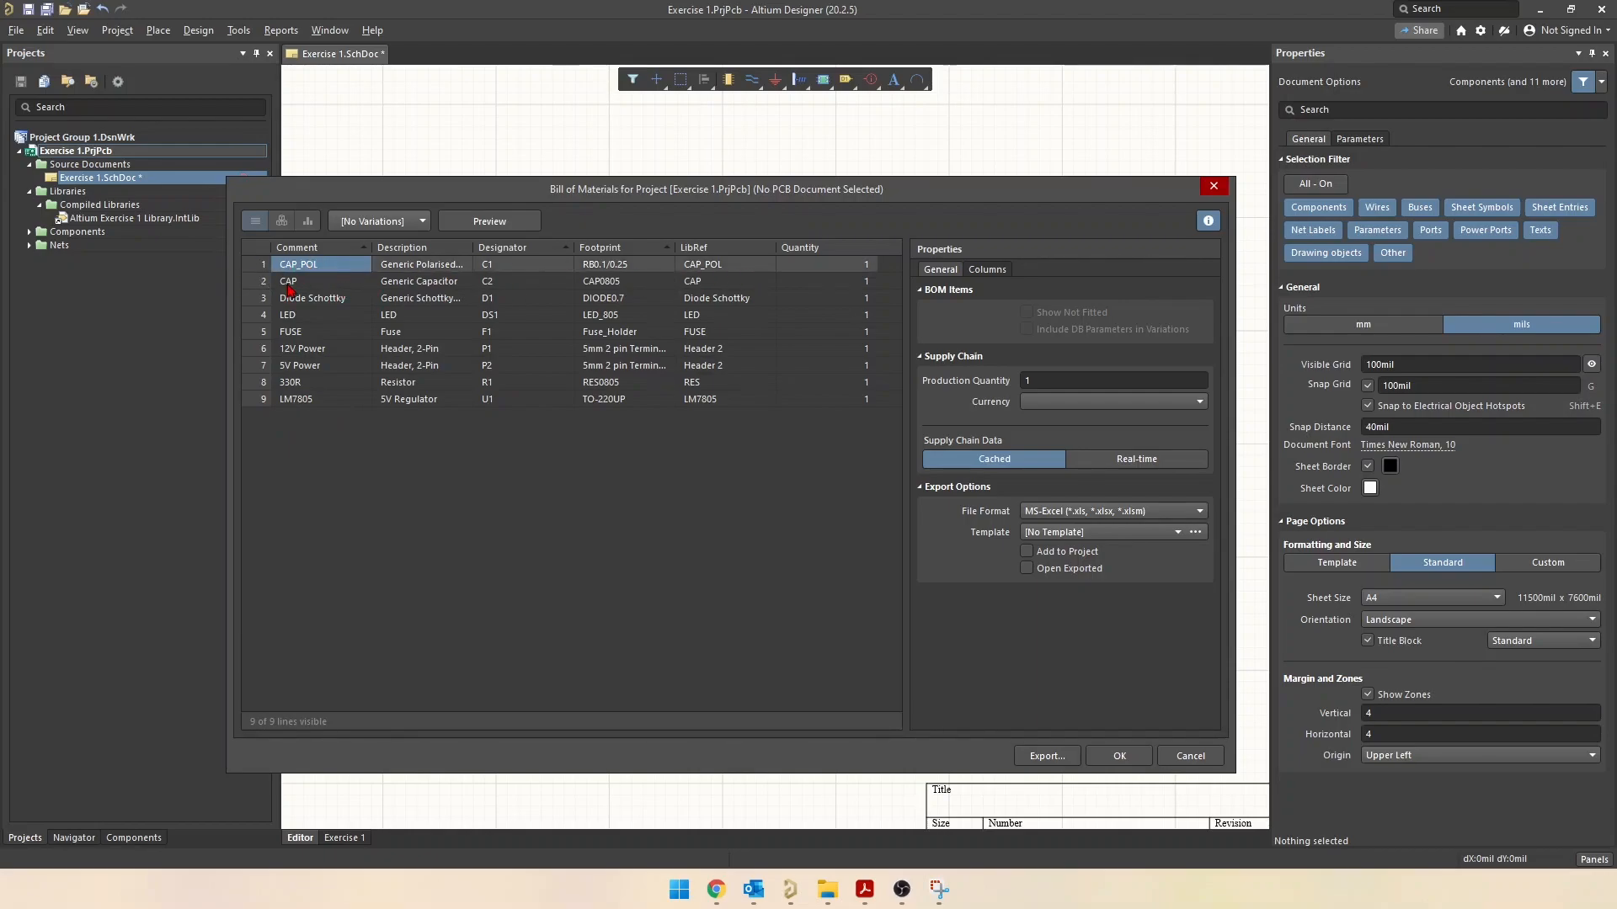
click(325, 285)
click(315, 296)
click(314, 319)
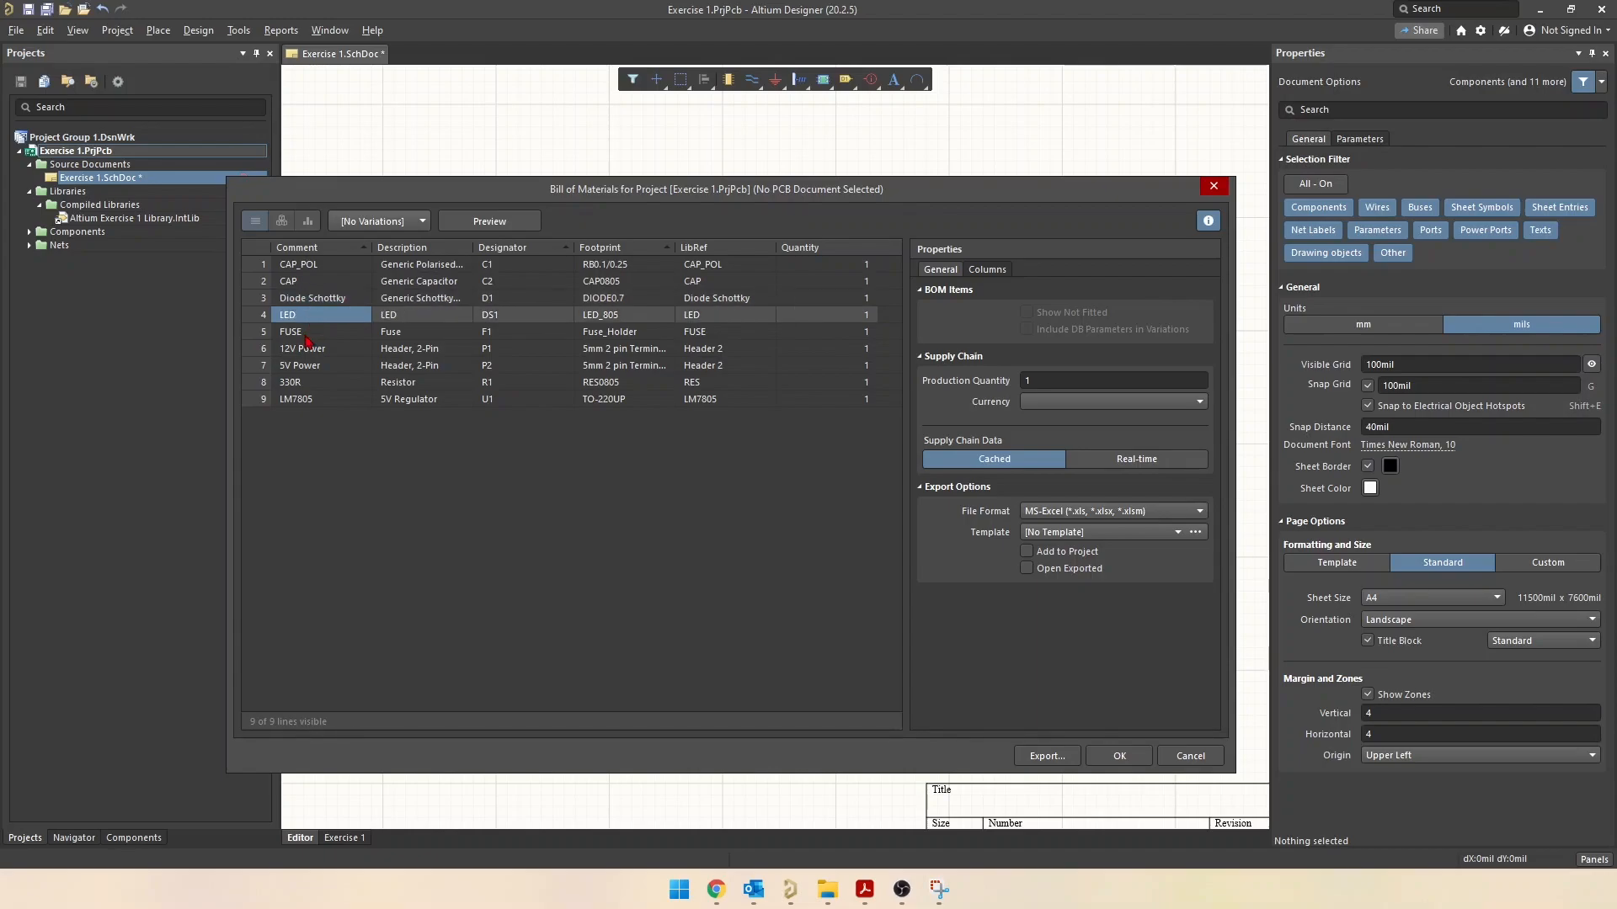
click(307, 339)
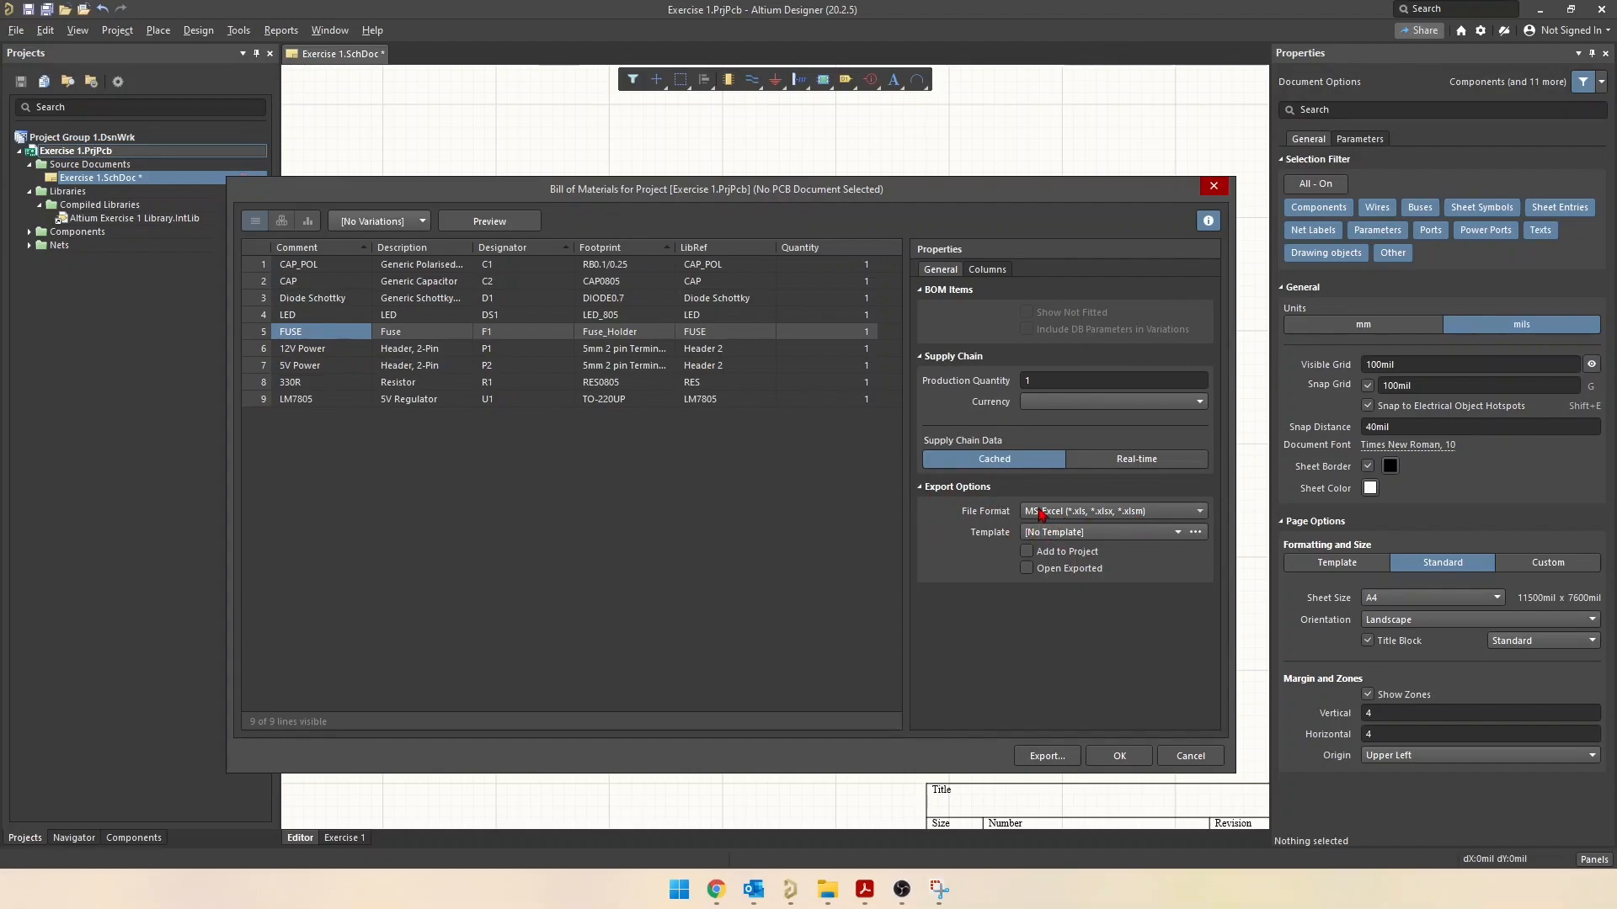
Set the BOM export to the MS-Excel file format with the BOM Default Template 95 template
click(1118, 514)
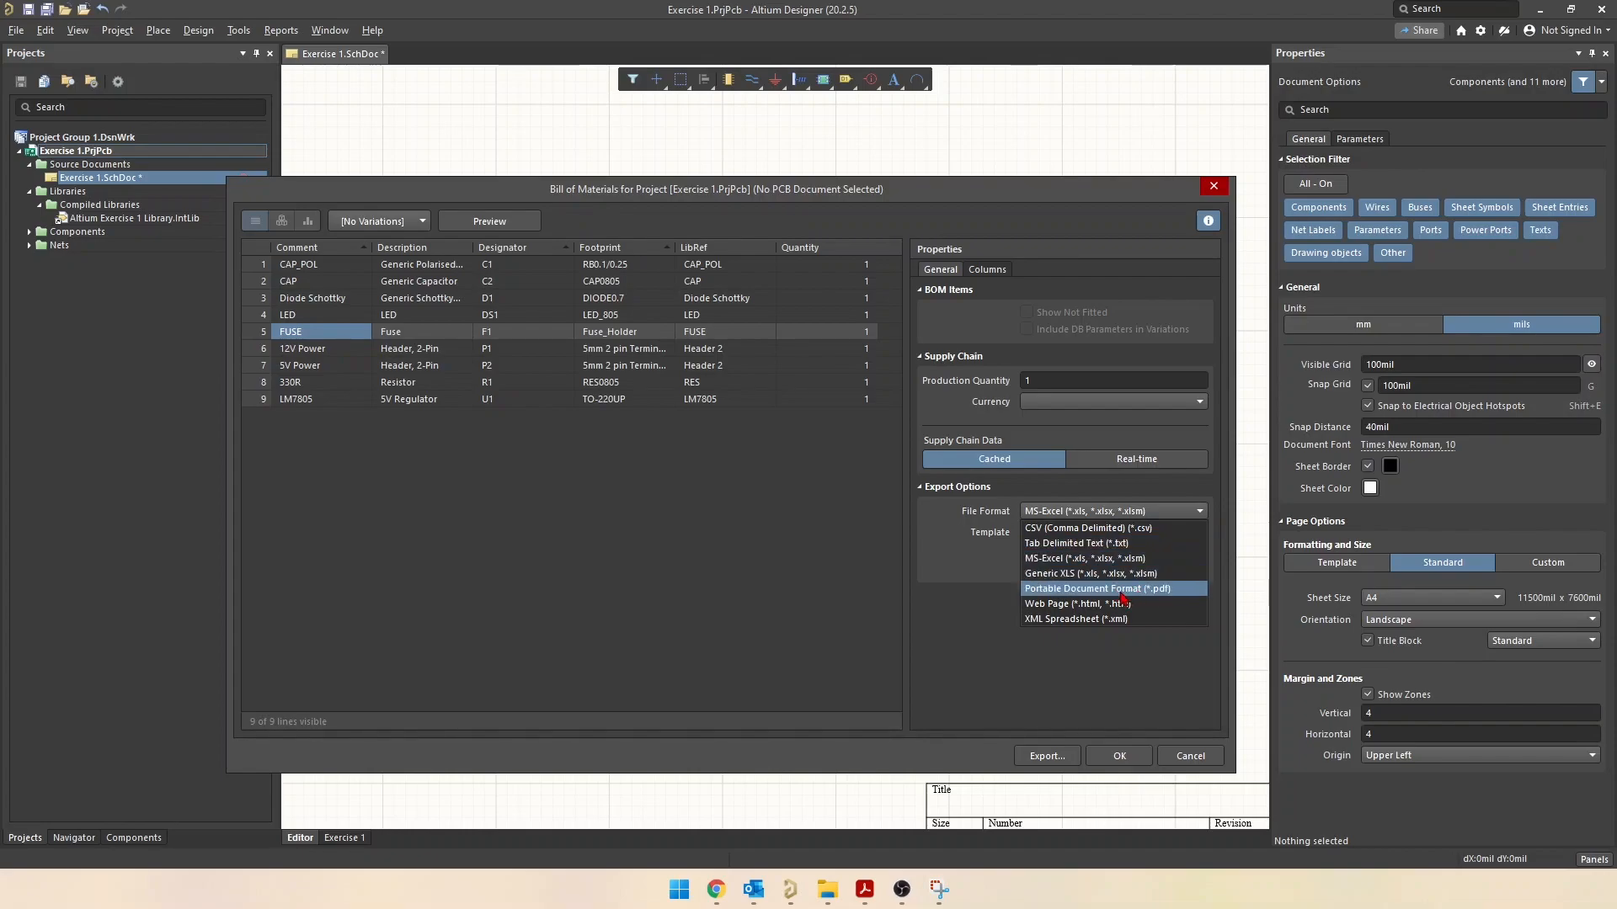
click(1047, 561)
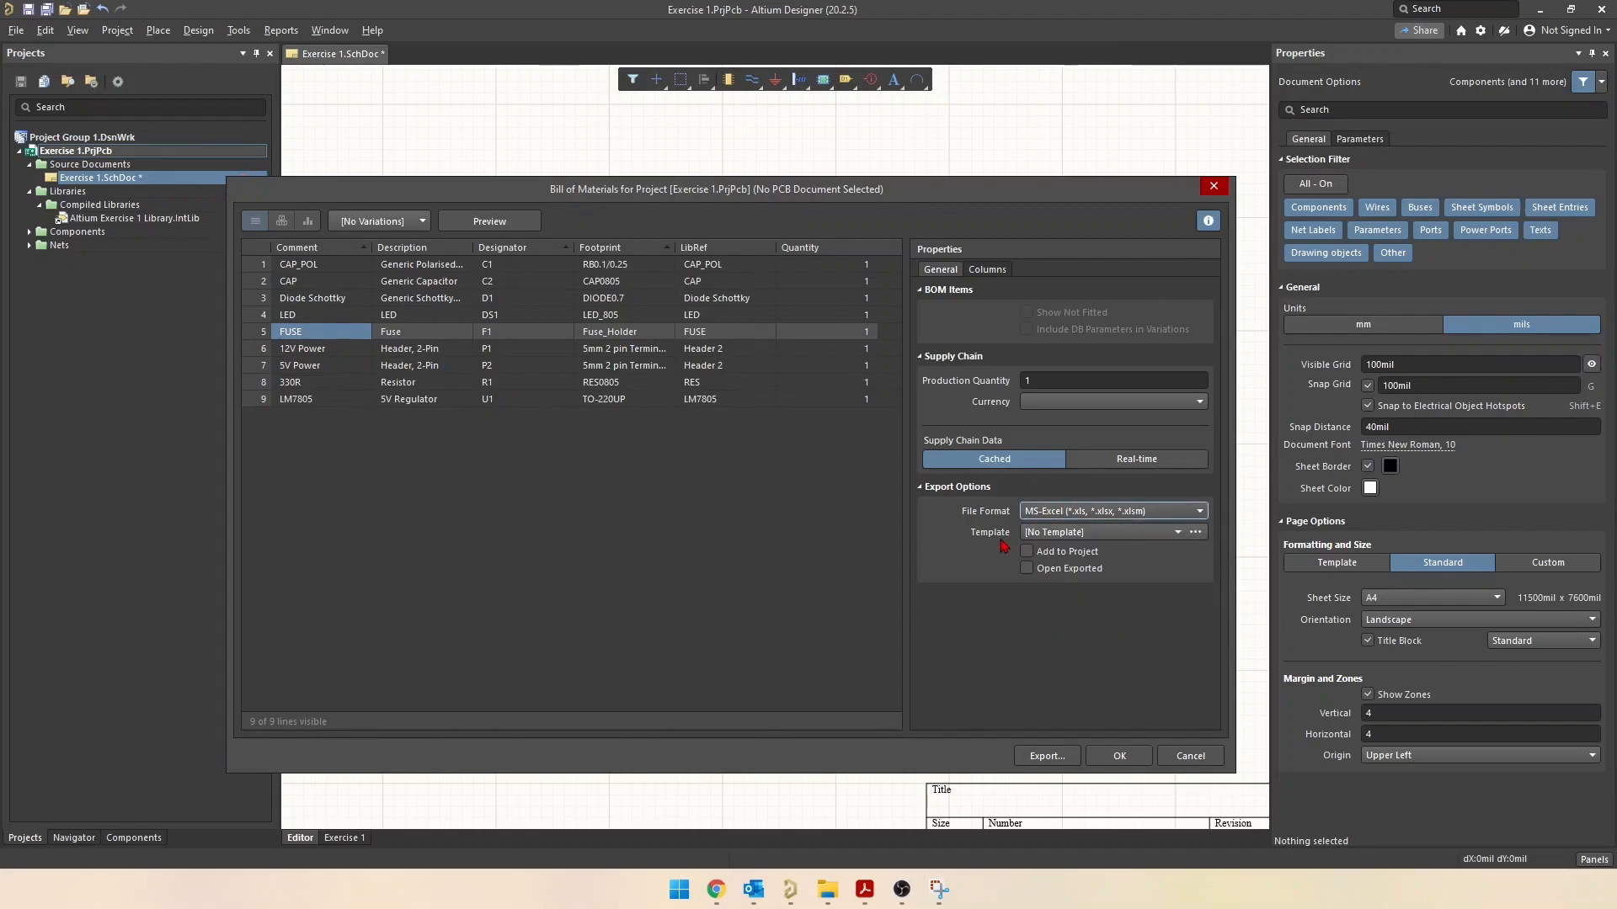
click(1120, 535)
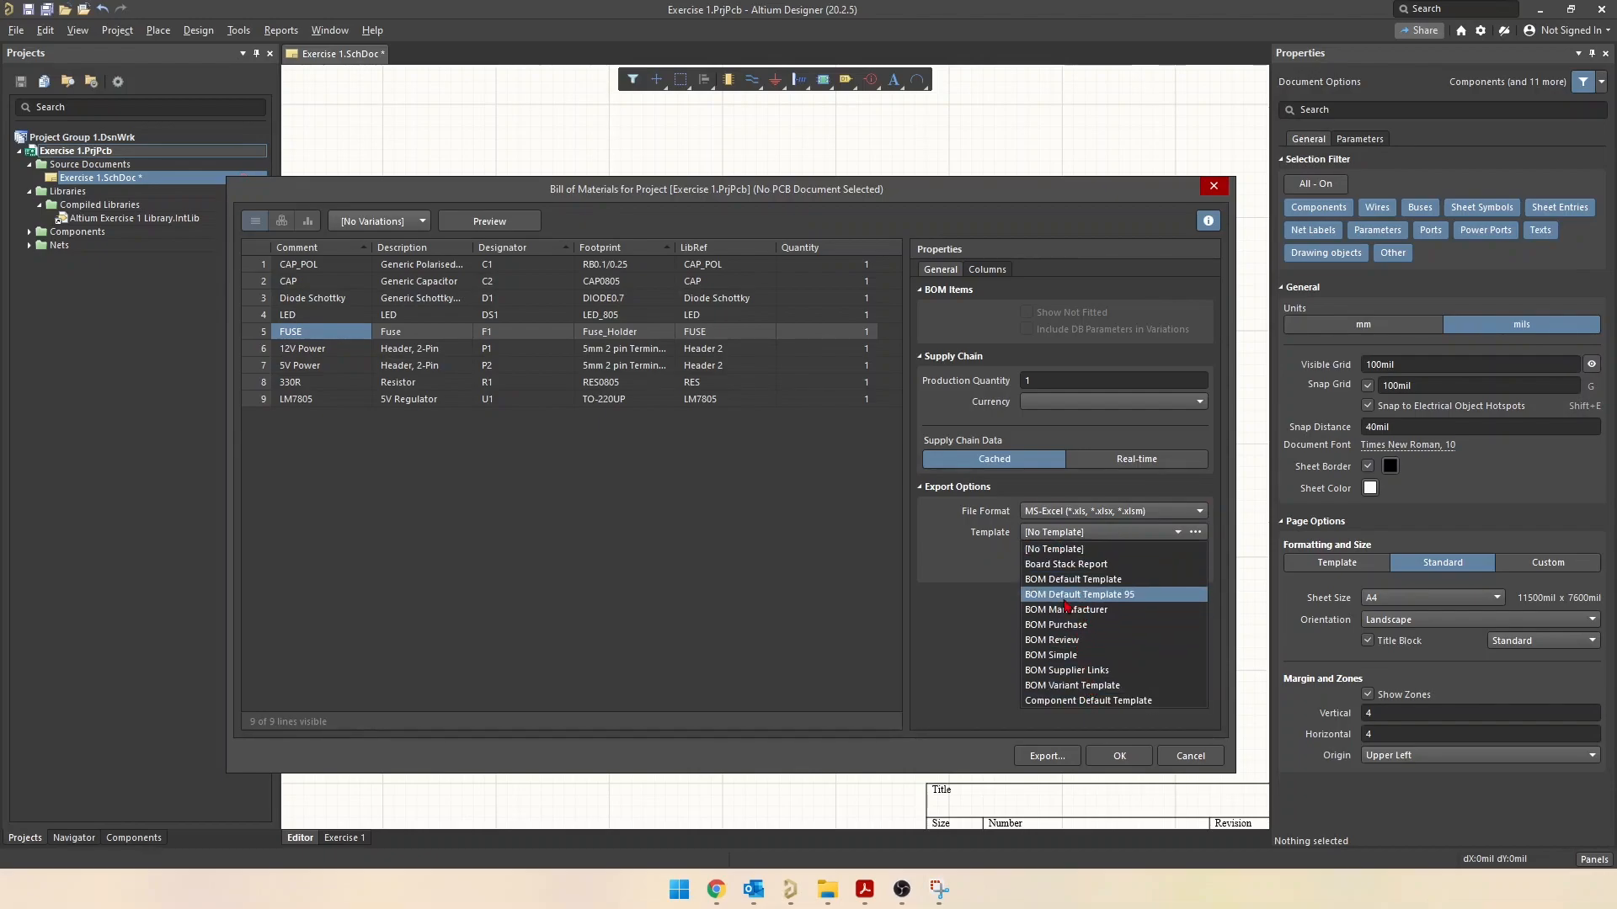
click(1113, 597)
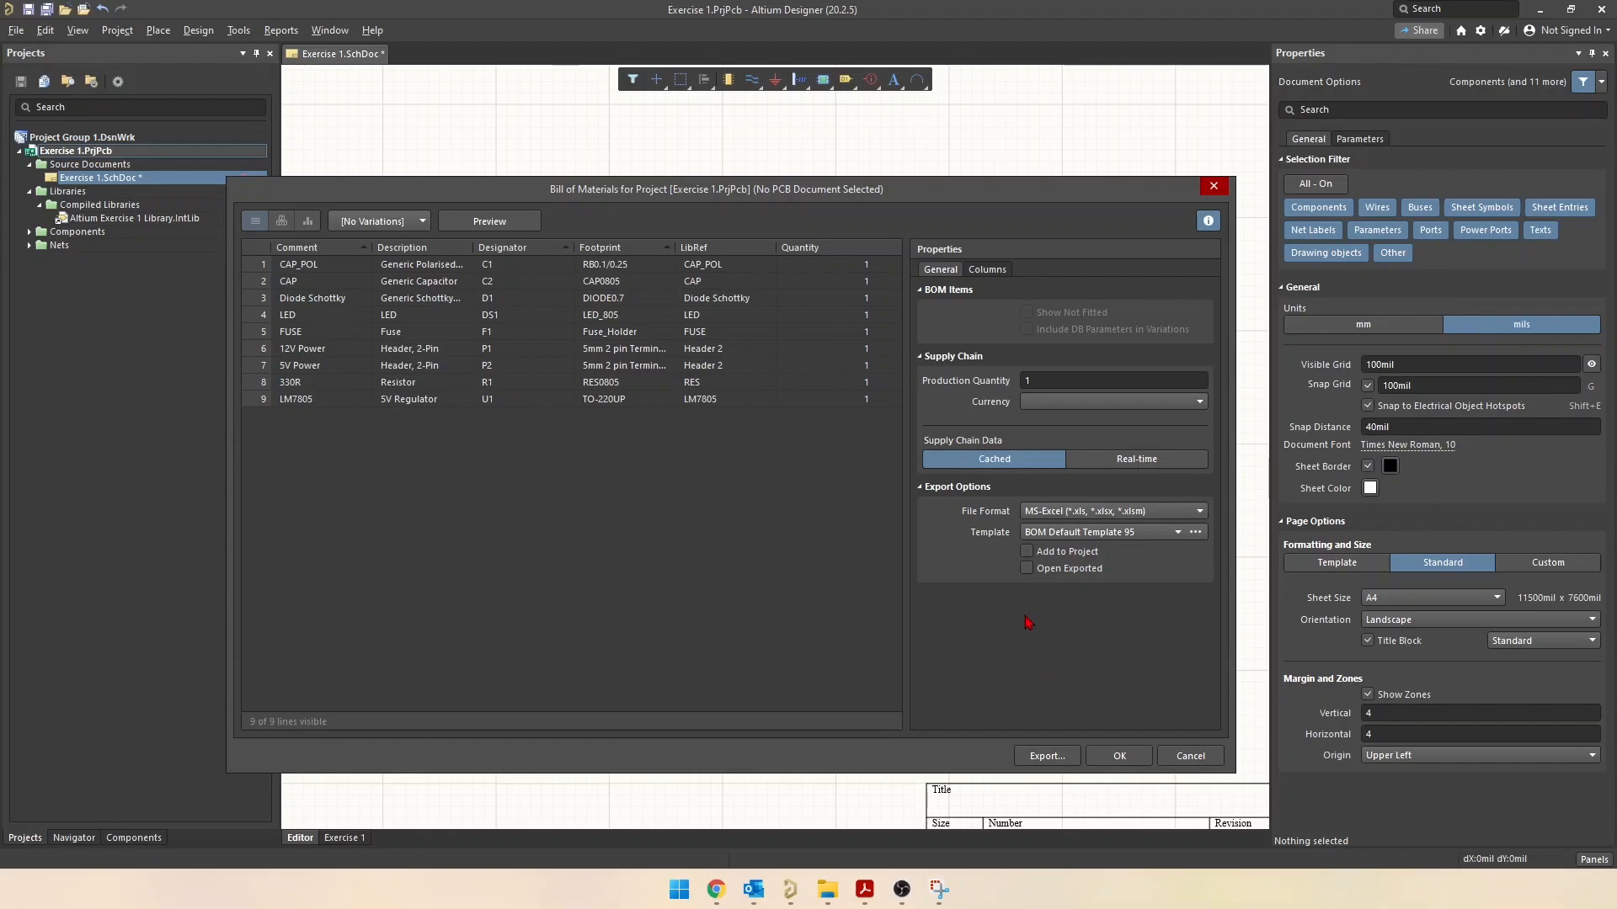
Export the BOM as "Exercise 1 BOM" into the Project Outputs for Exercise 1 folder and close the report
click(1046, 756)
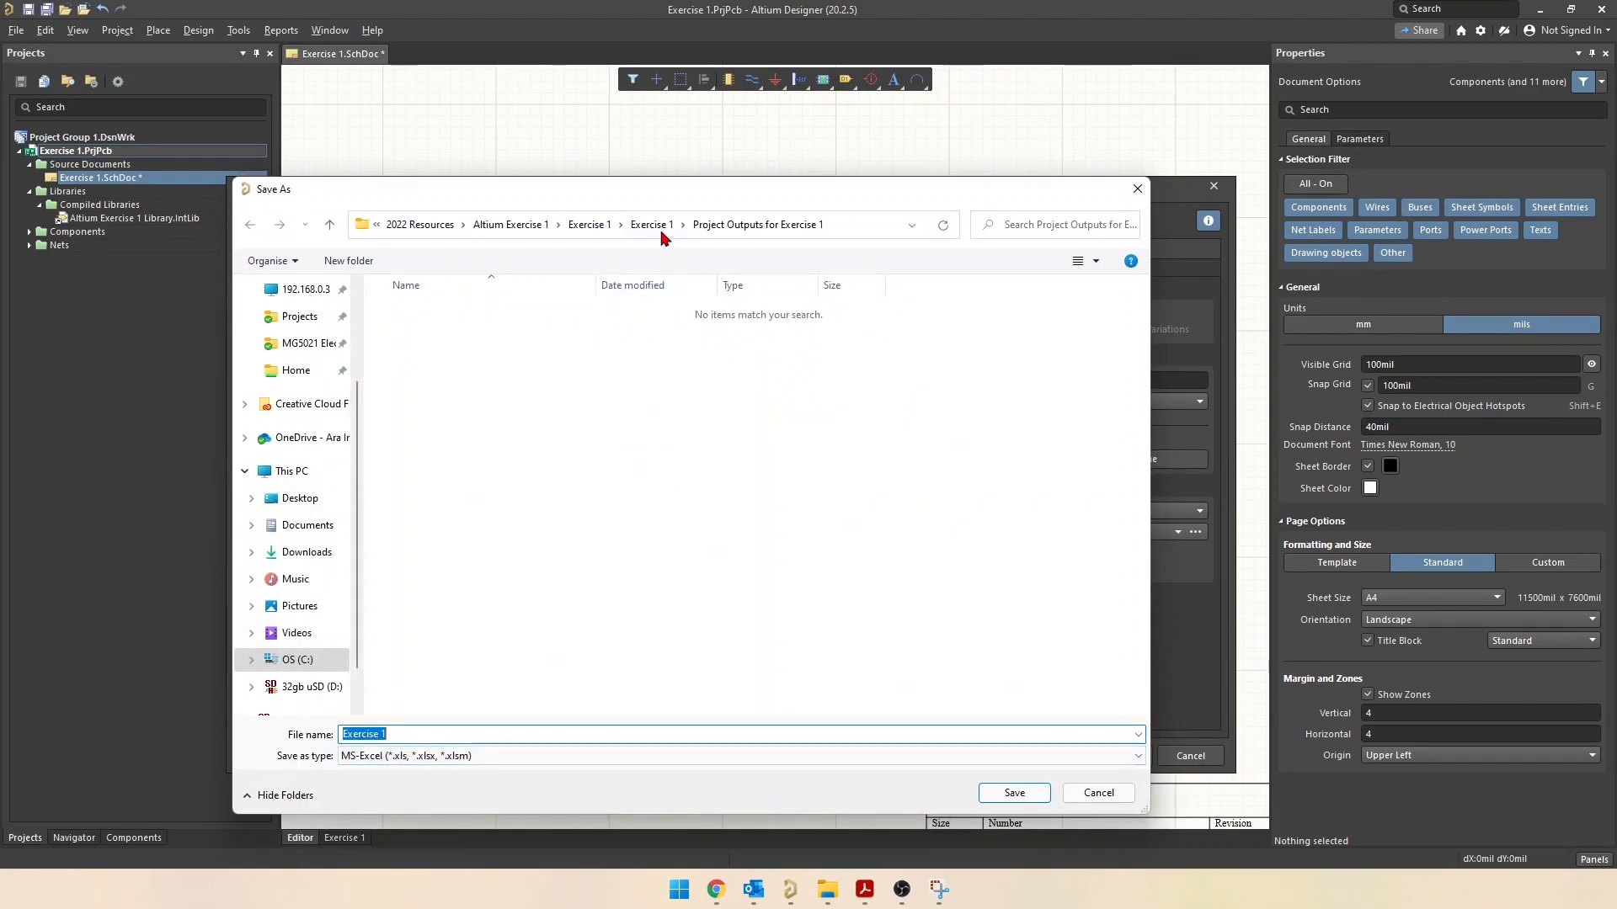
click(656, 226)
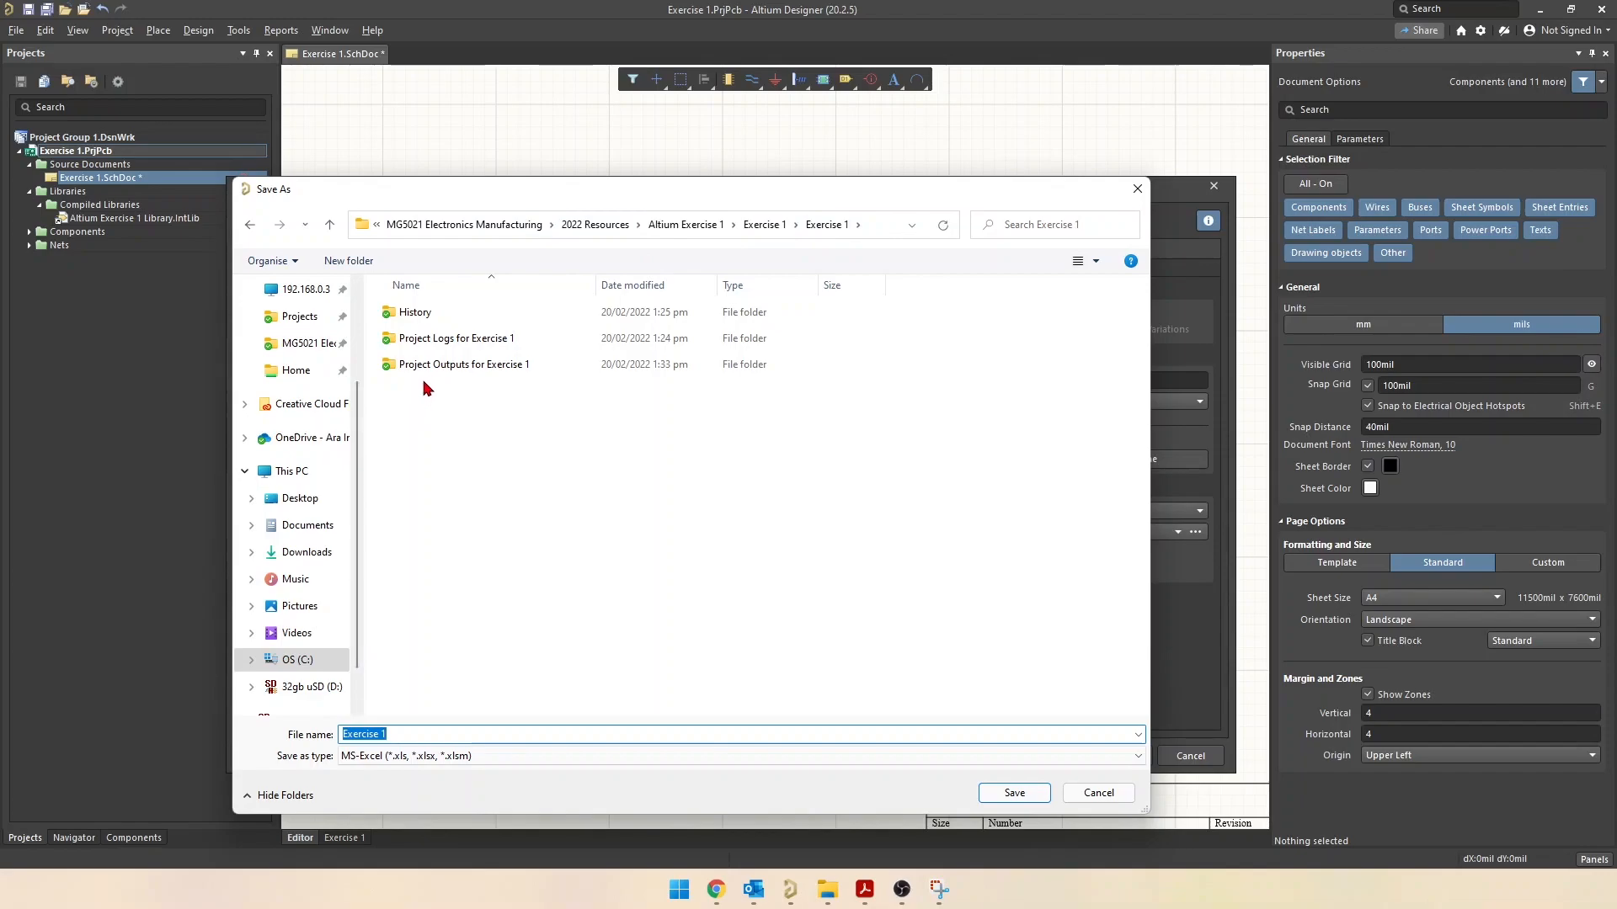
double_click(452, 371)
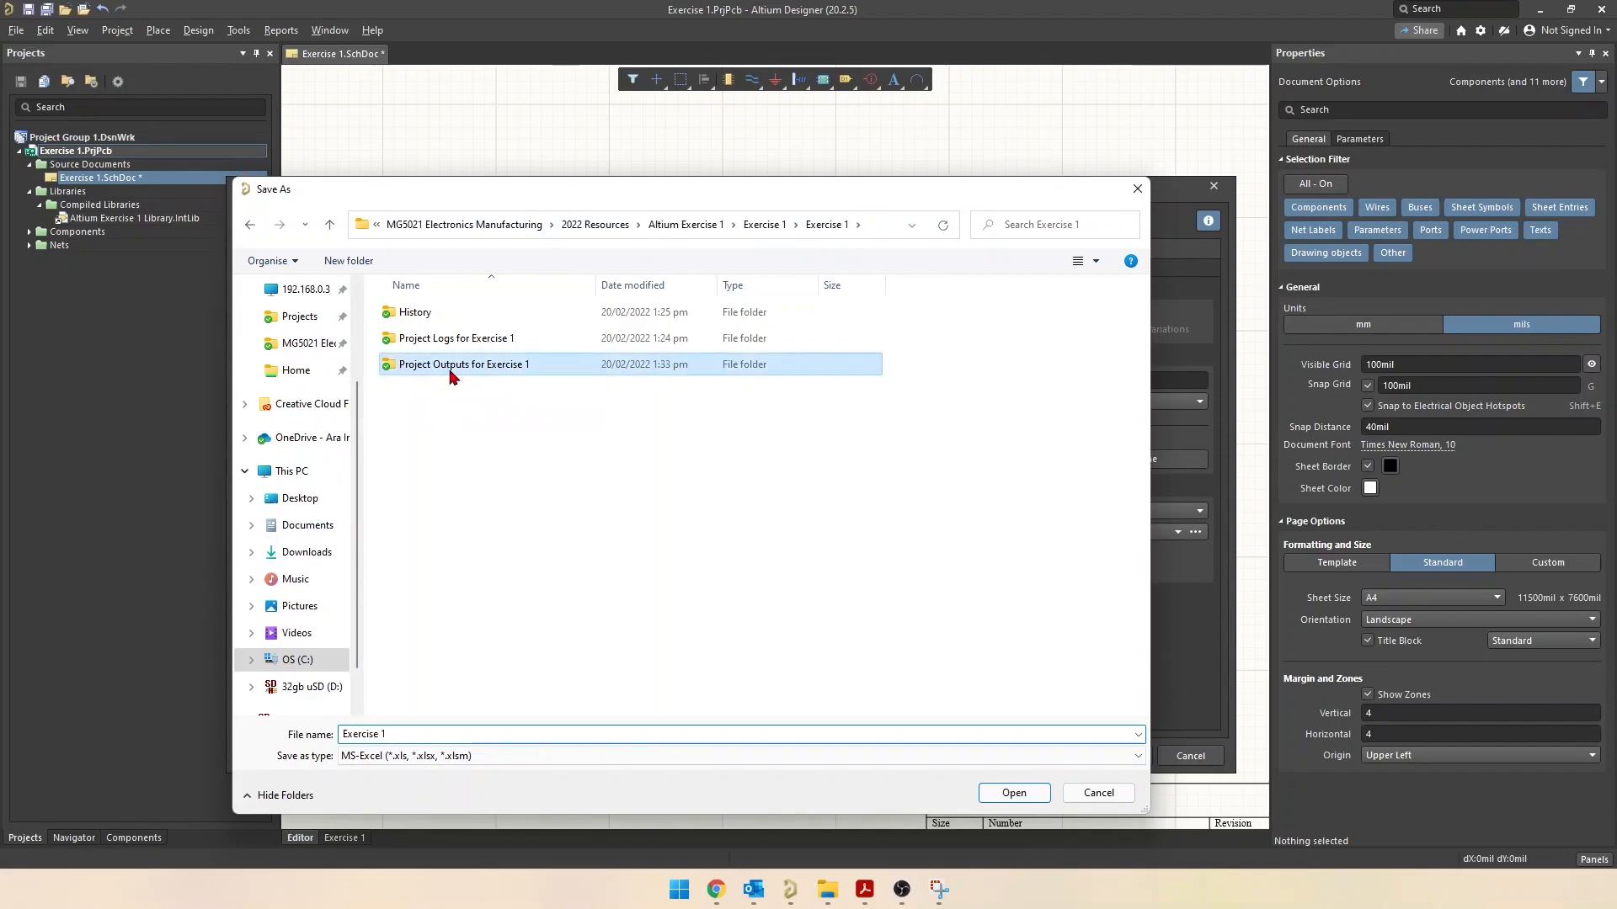
click(399, 737)
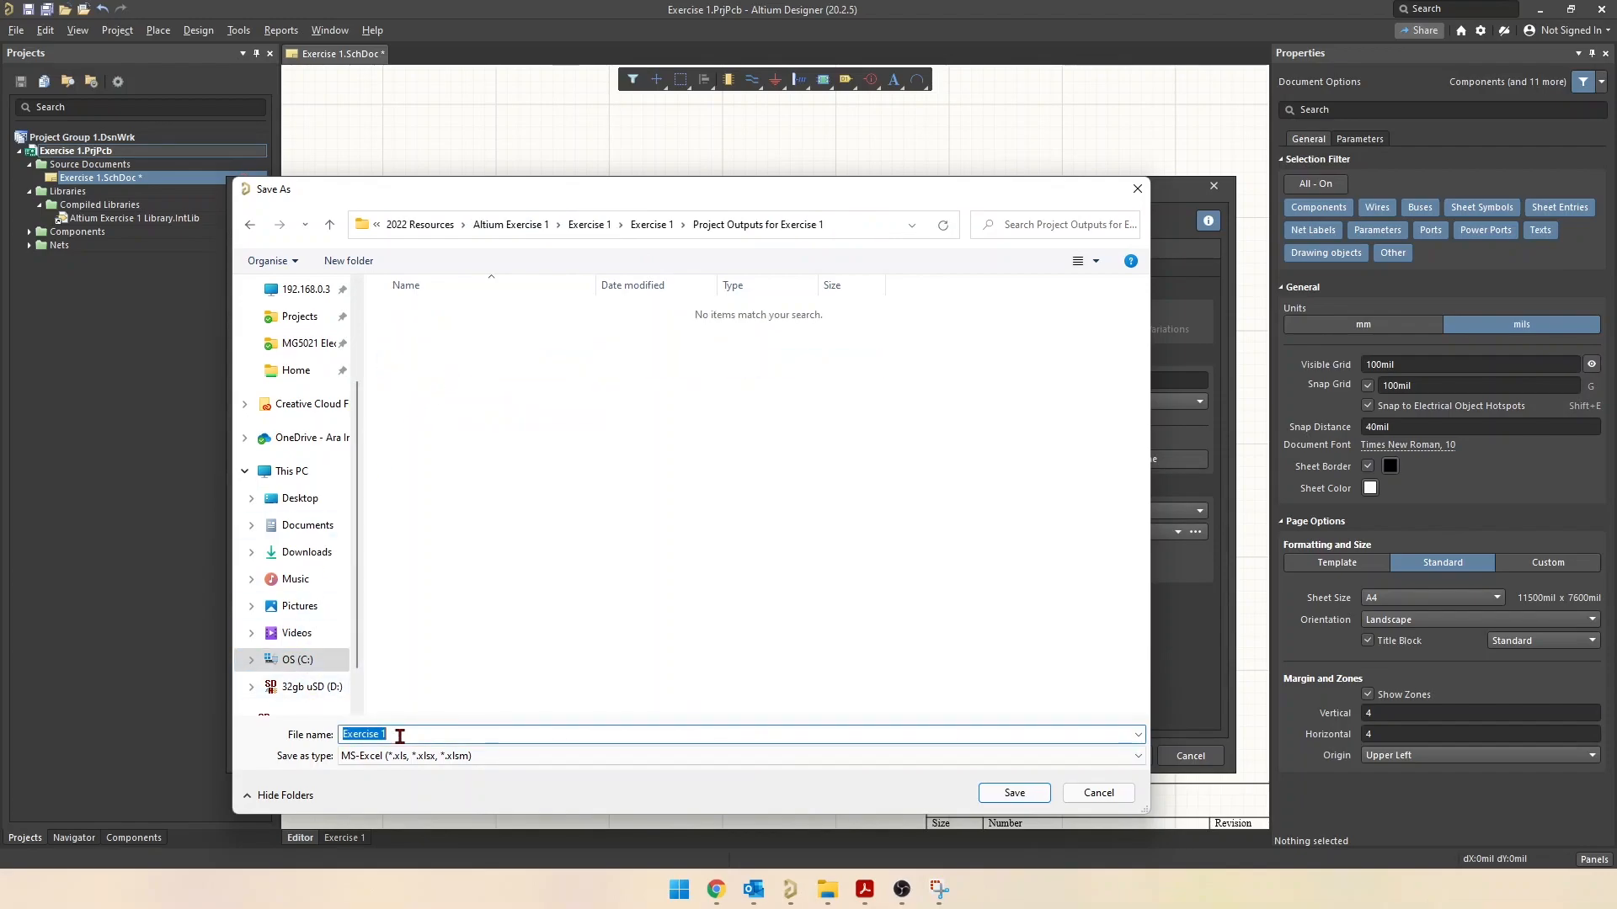
key(End)
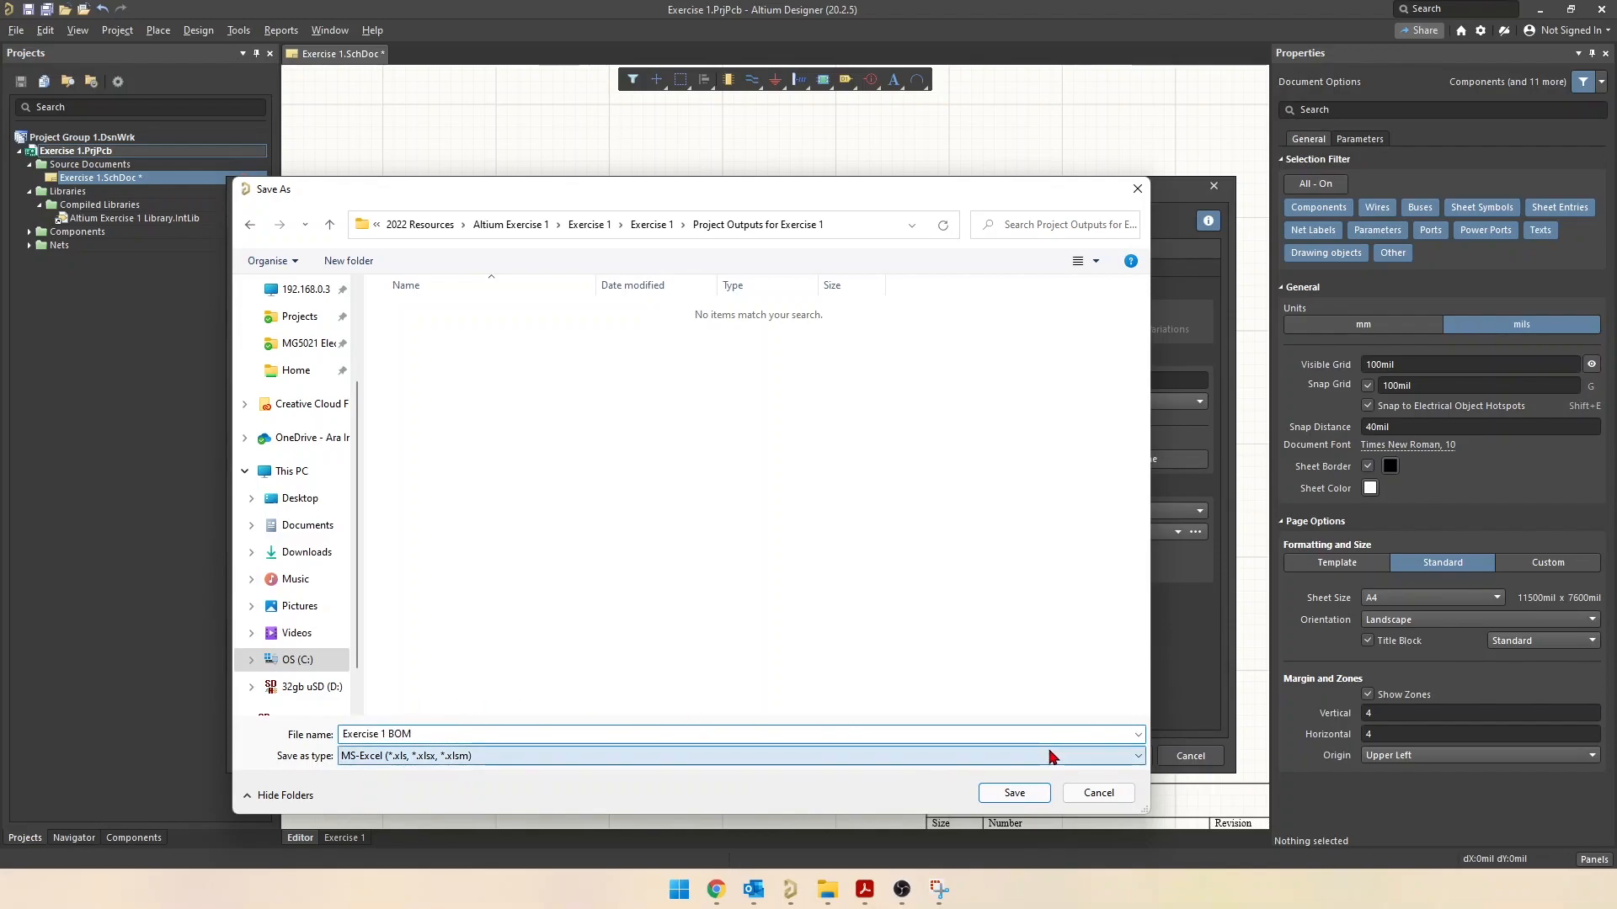
click(1019, 793)
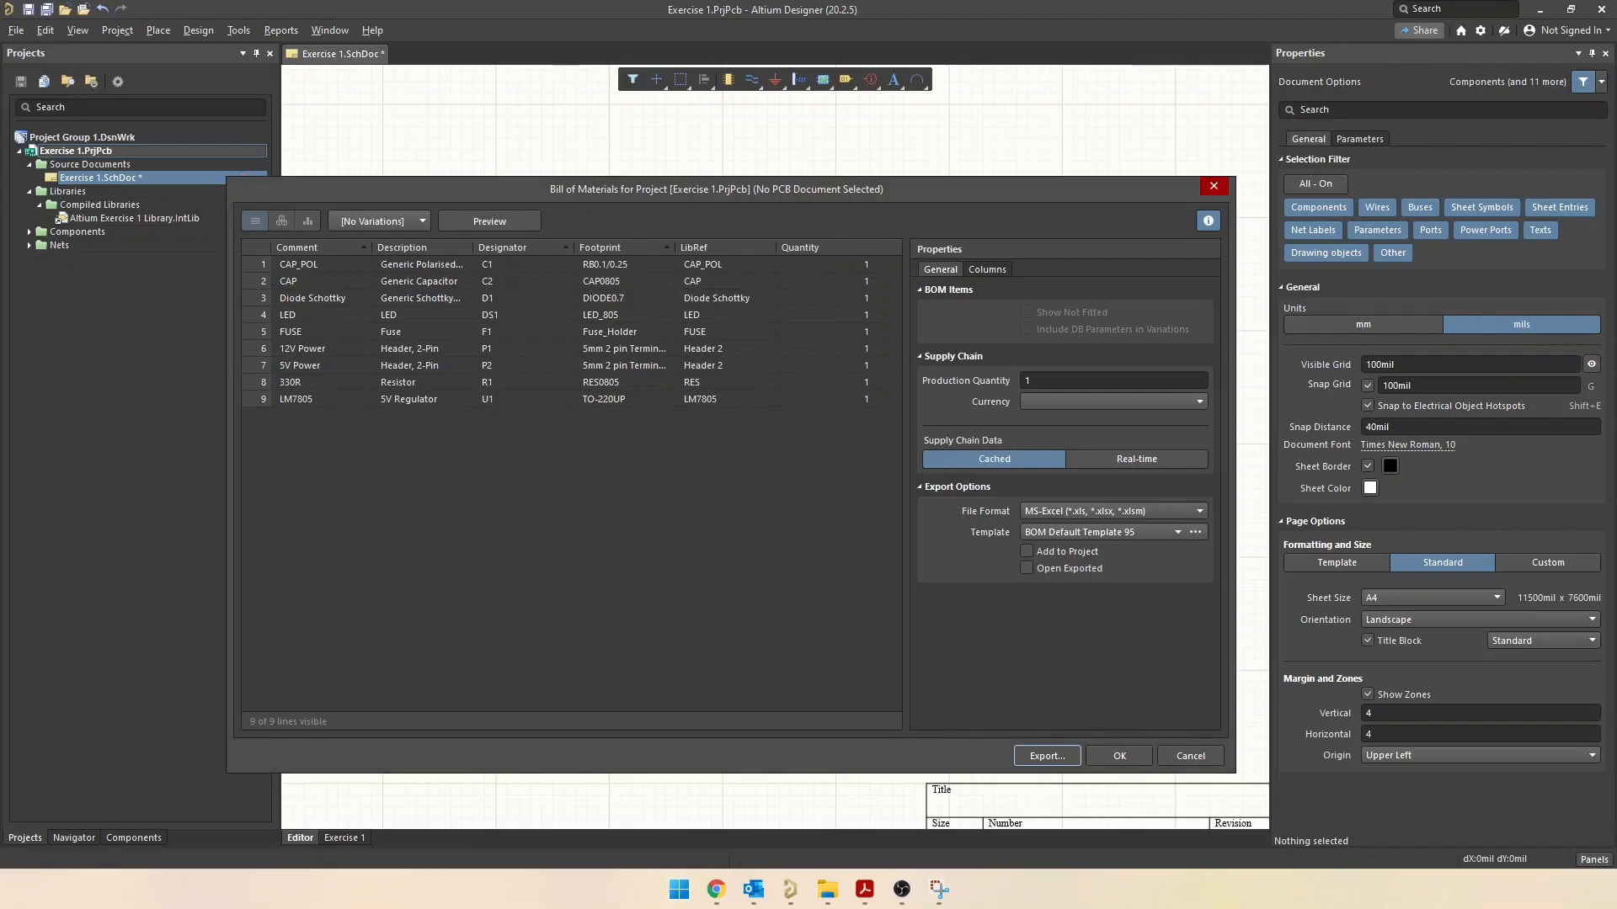
click(1112, 757)
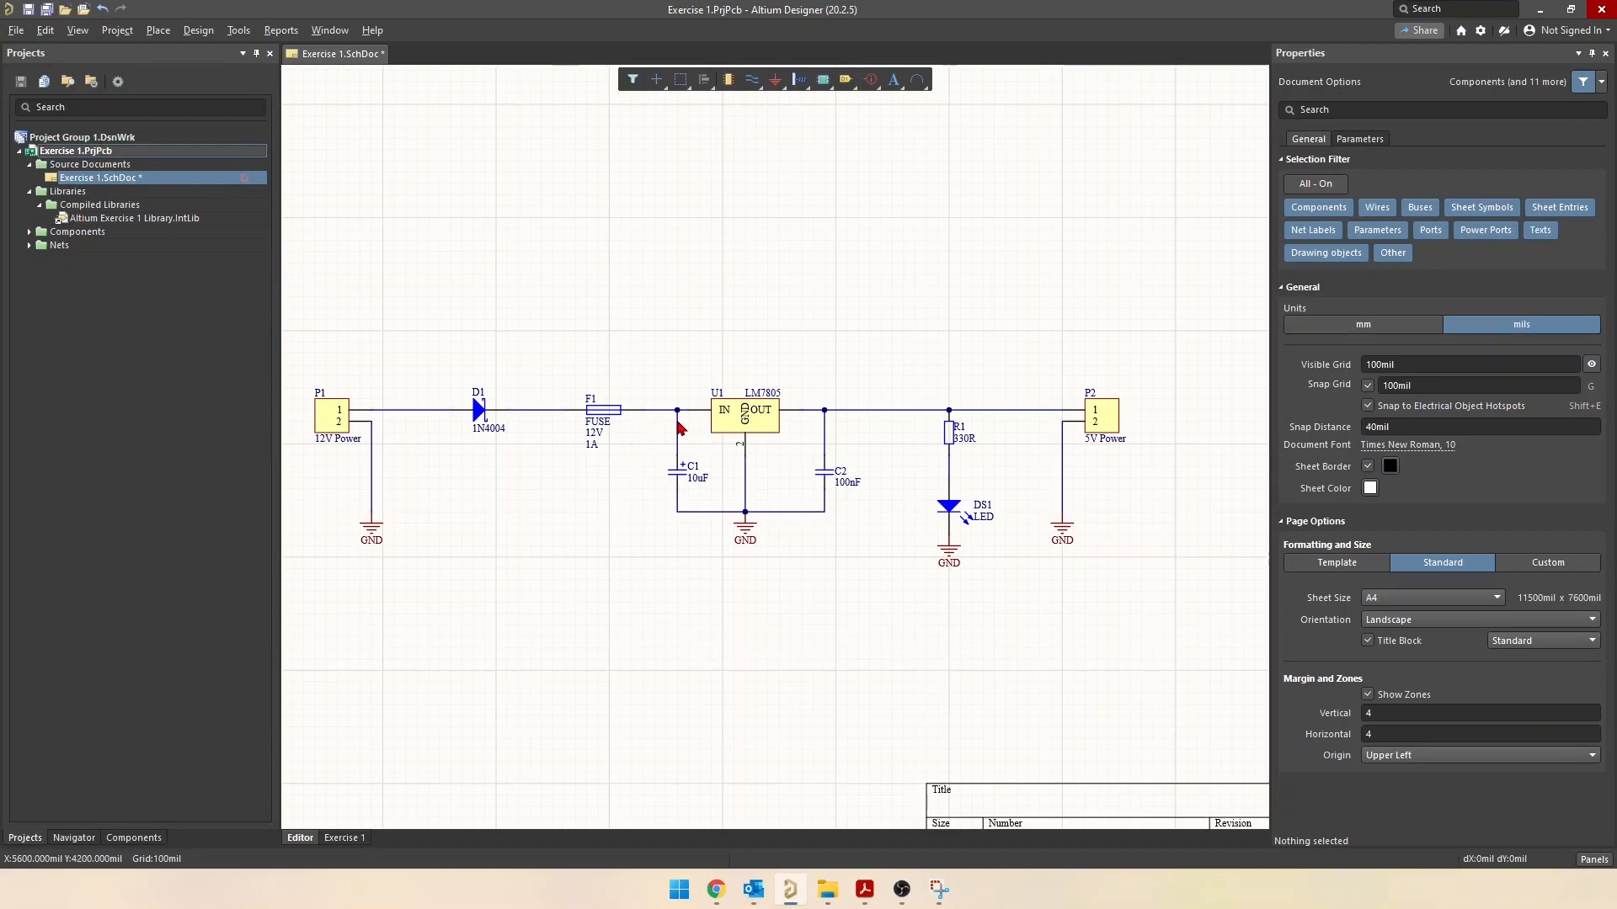
Explore the schematic's folder in File Explorer and open Exercise 1 BOM from Project Outputs for Exercise 1 in Excel to check it
click(172, 290)
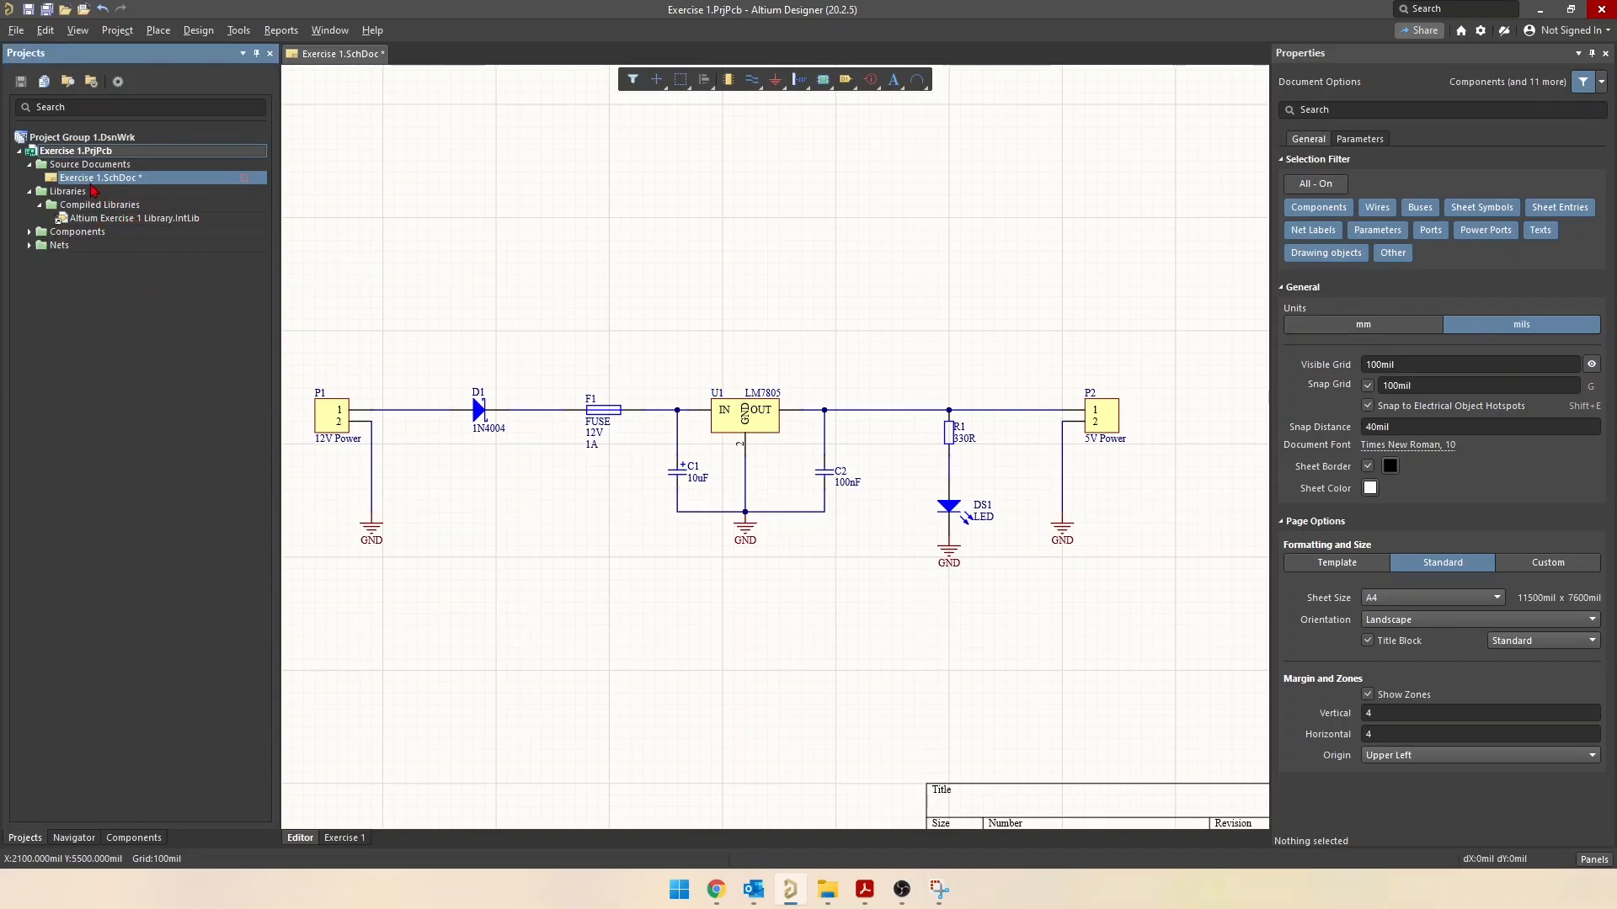
right_click(77, 153)
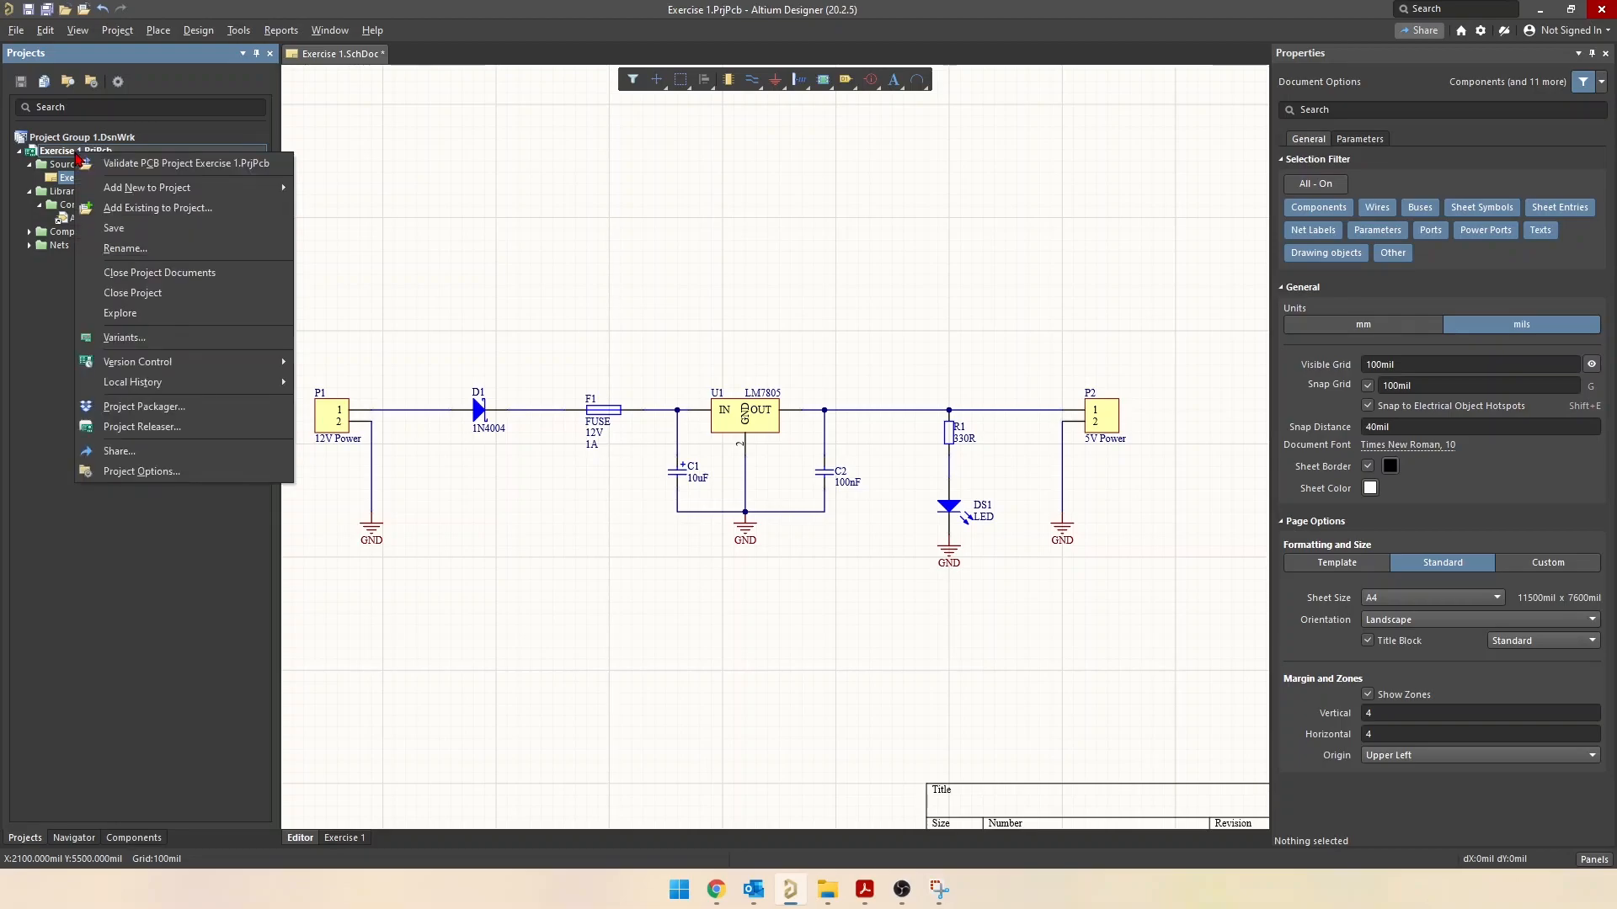
click(66, 303)
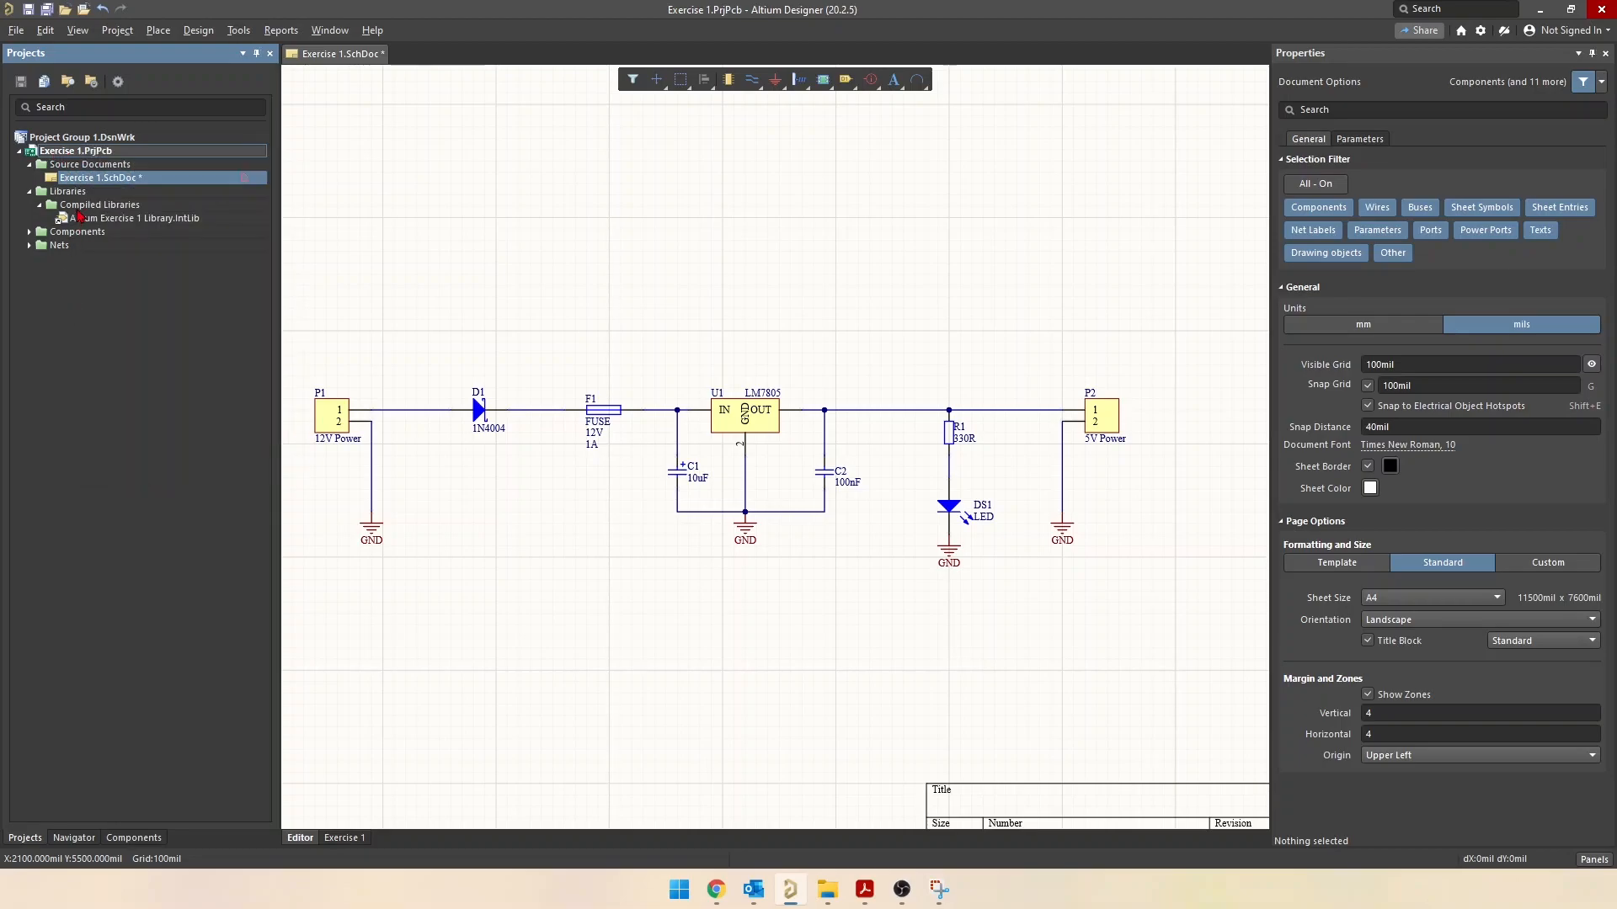
right_click(81, 181)
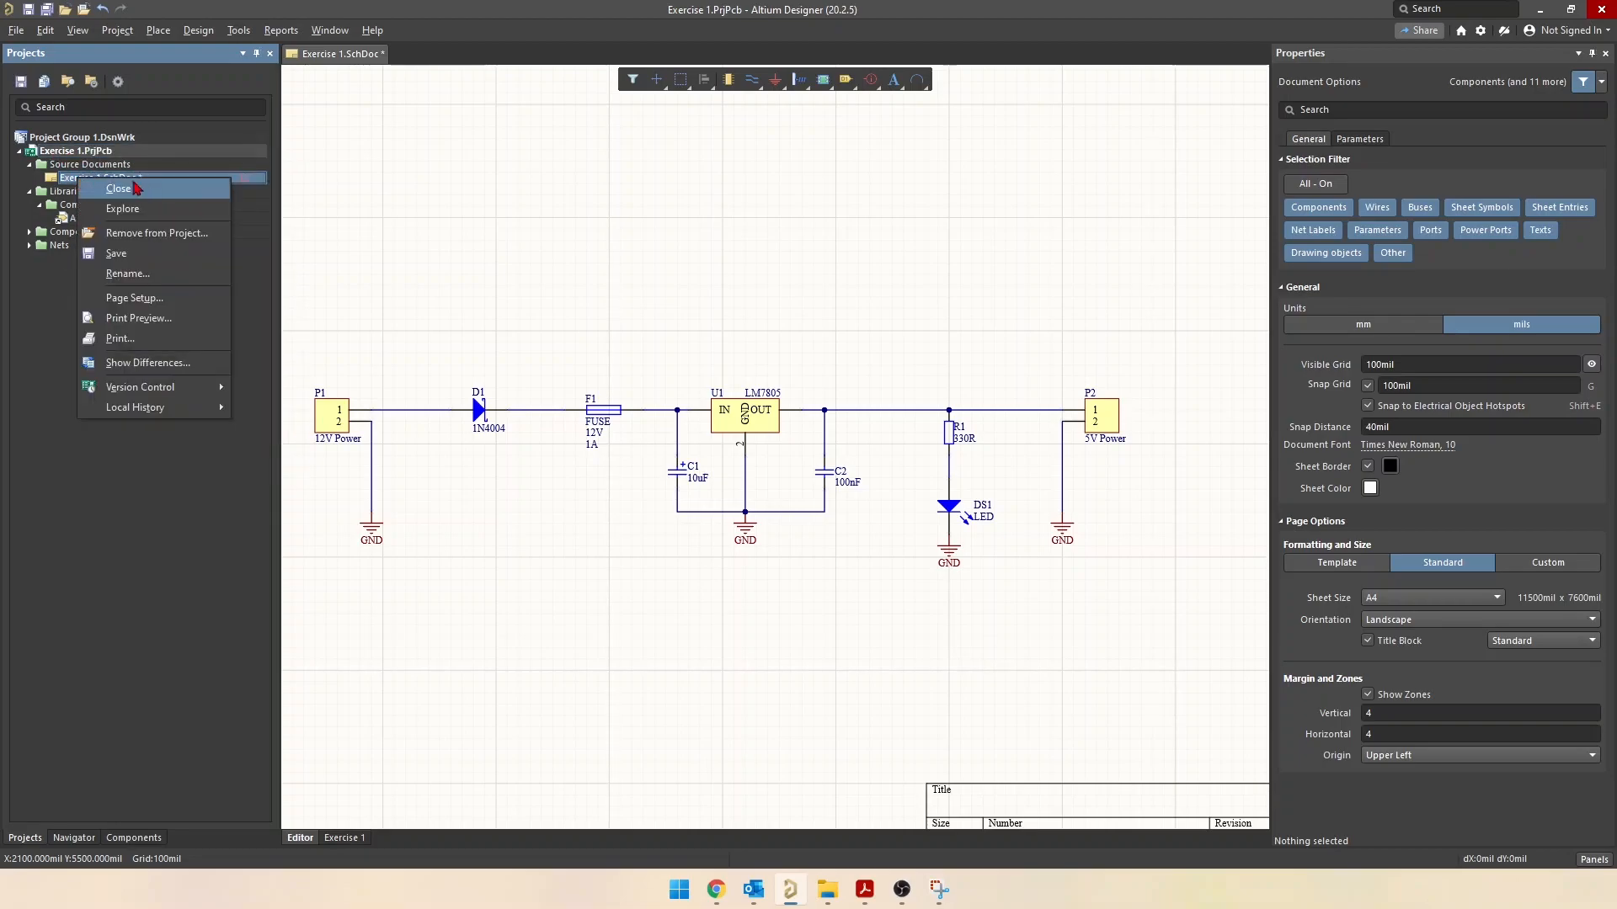
click(125, 210)
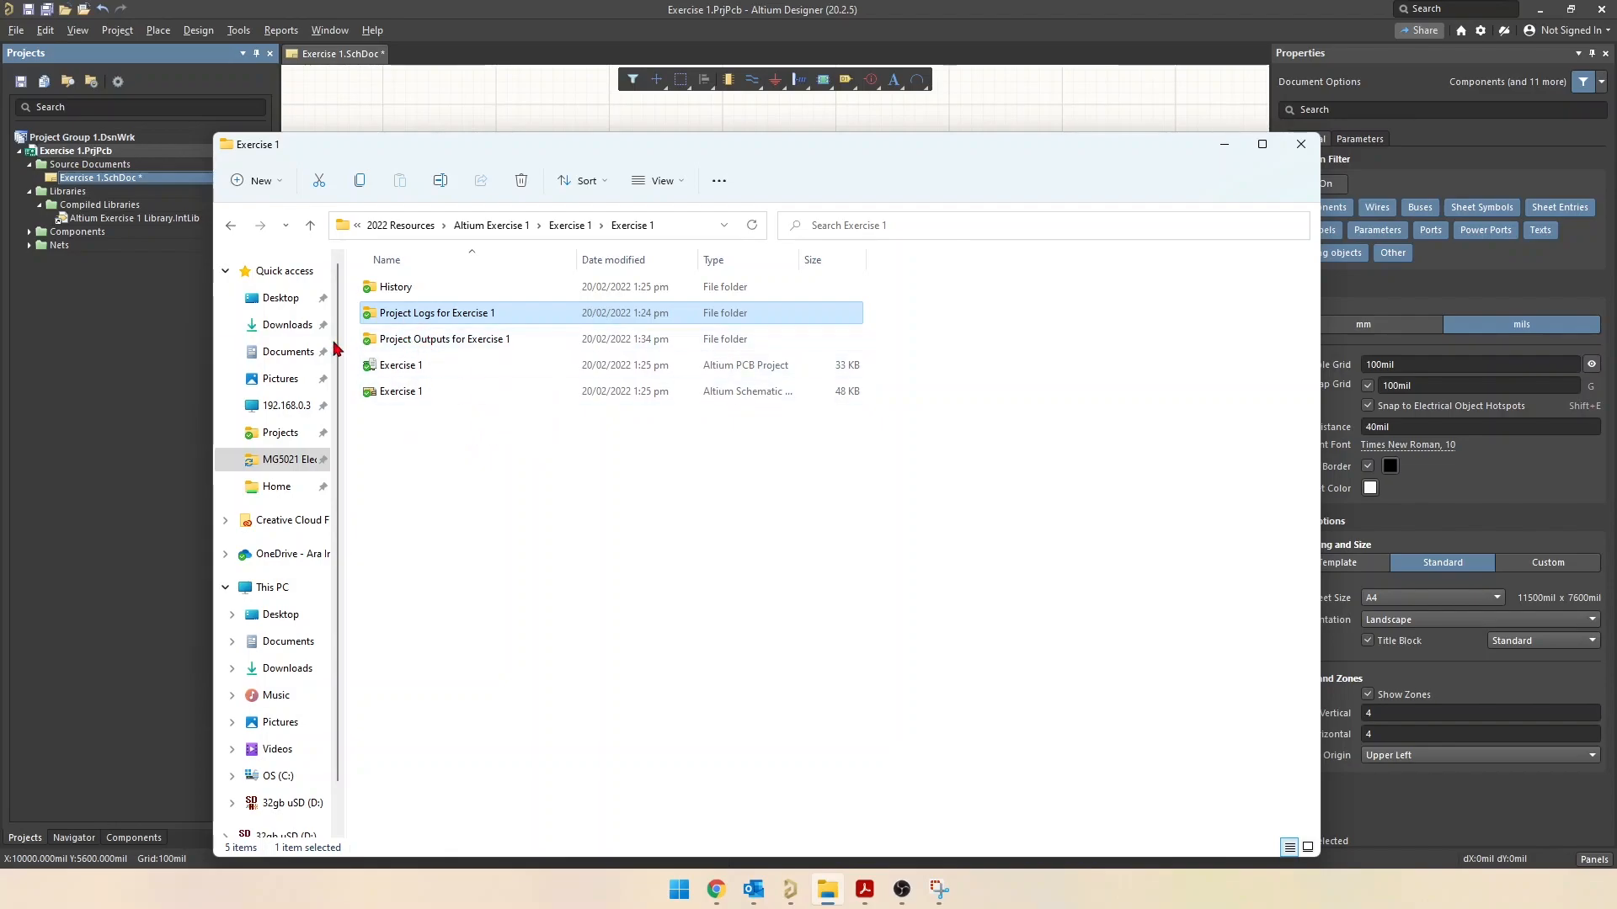
double_click(404, 346)
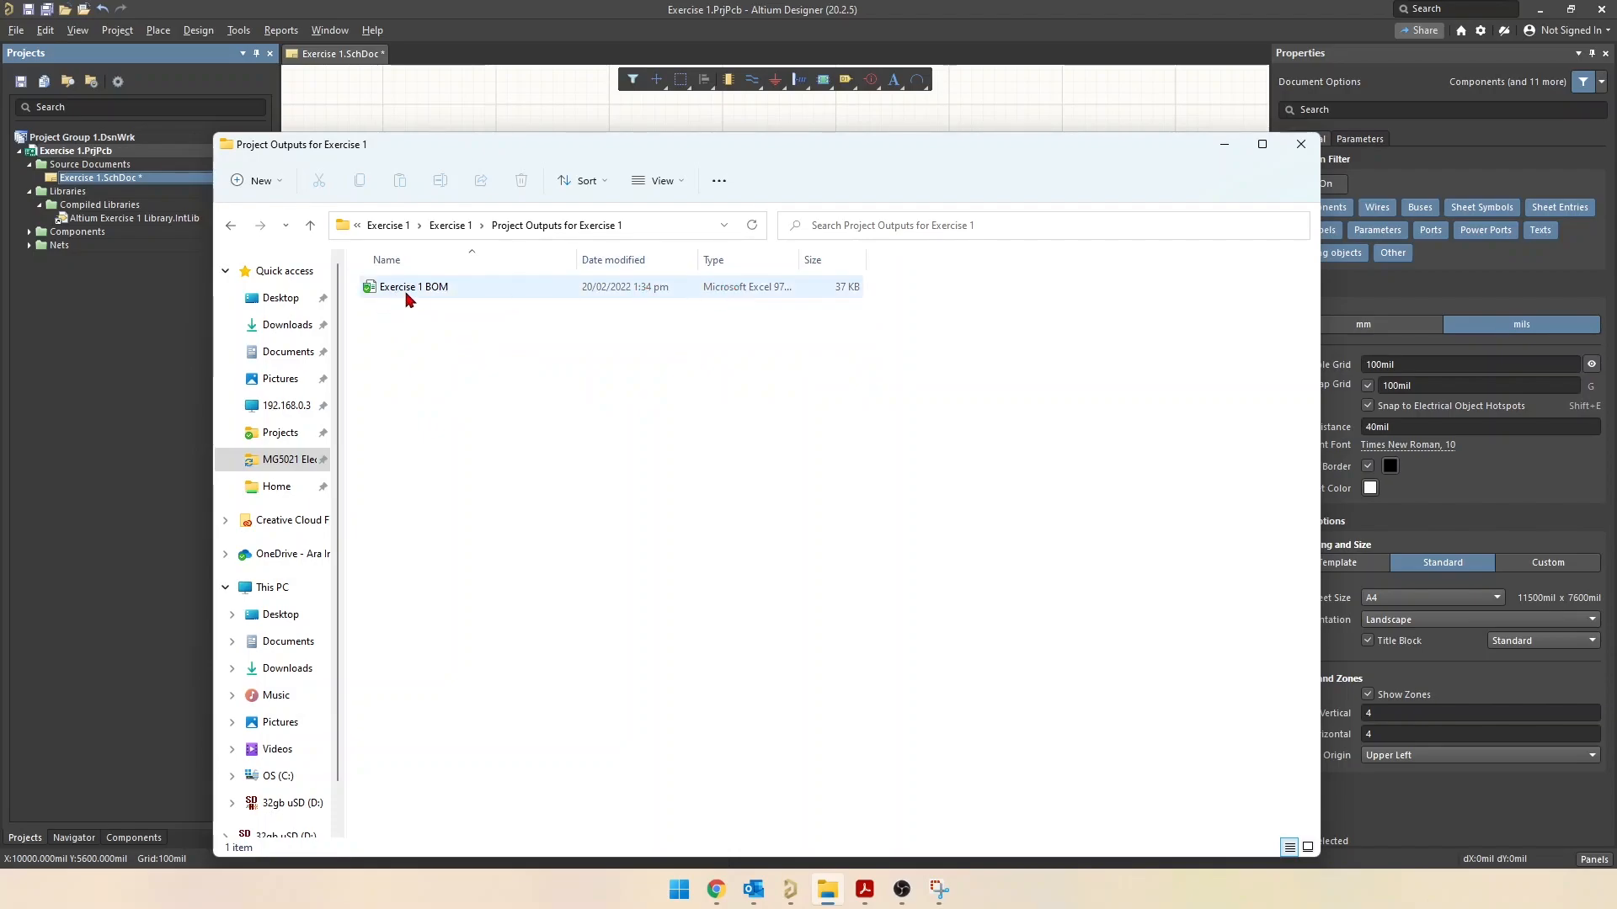
double_click(412, 290)
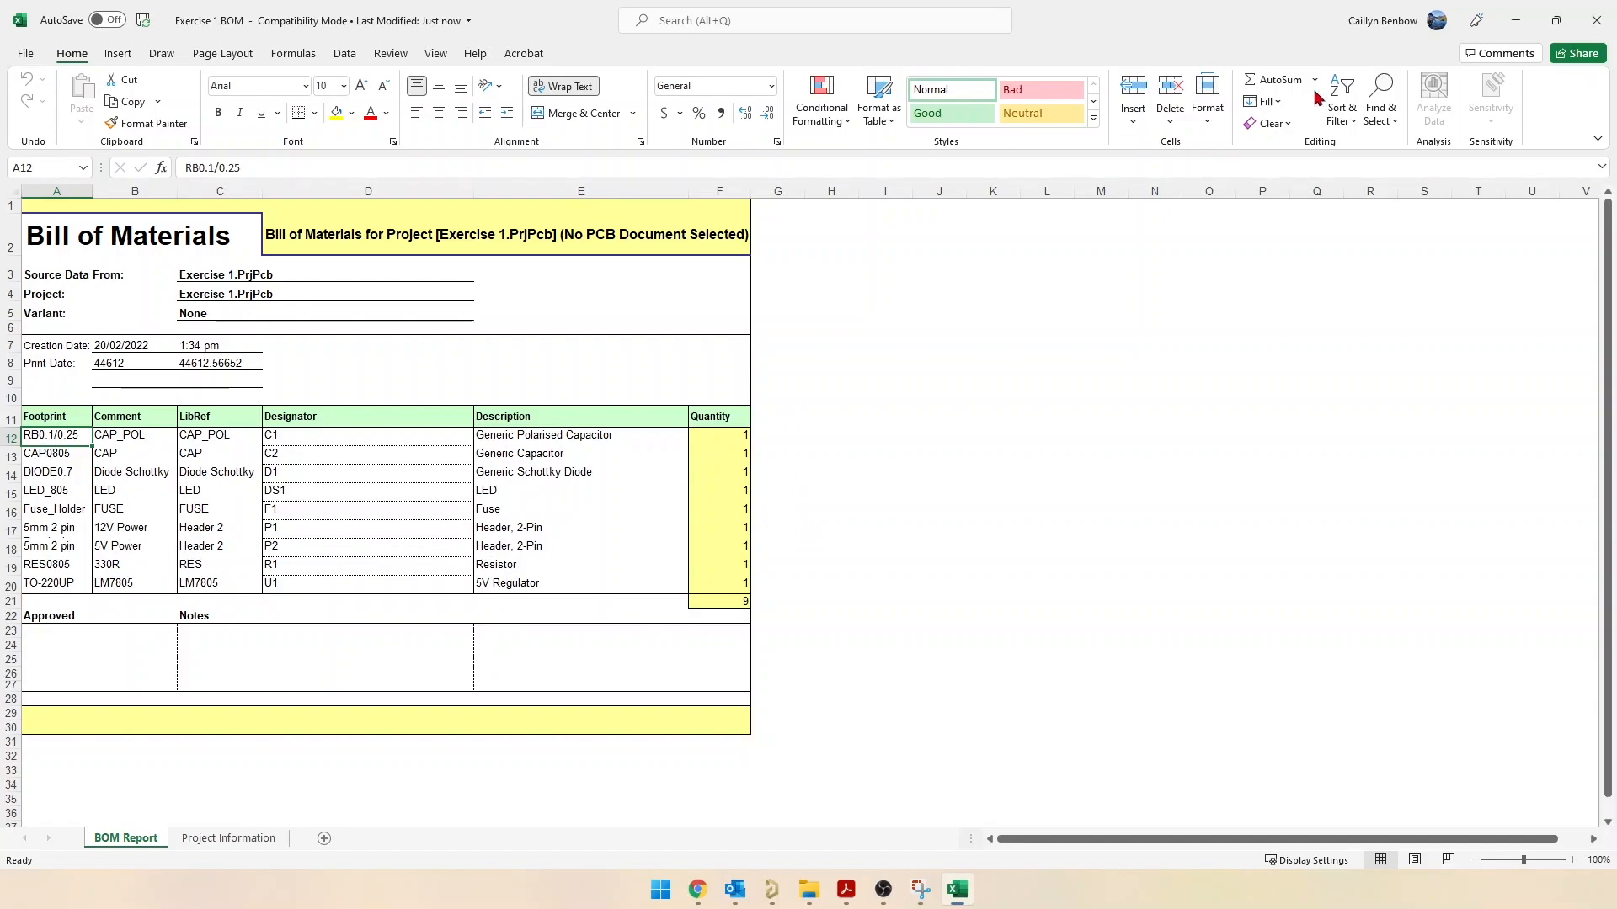
Close the BOM workbook and the project outputs folder, and return to the schematic in Altium Designer
click(1594, 21)
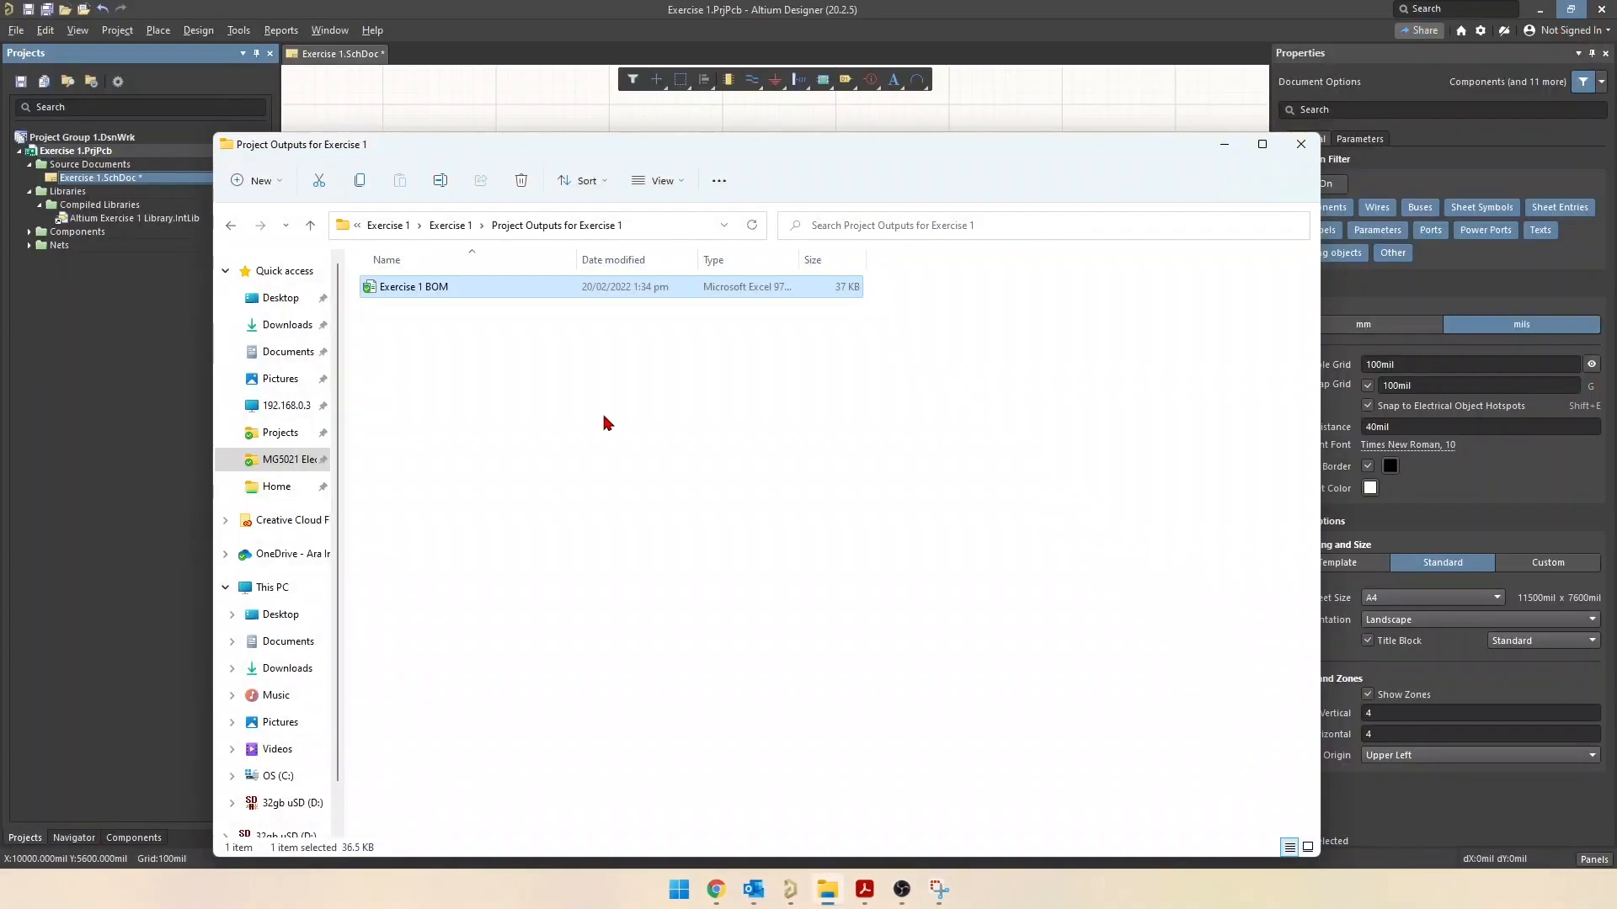
click(1301, 144)
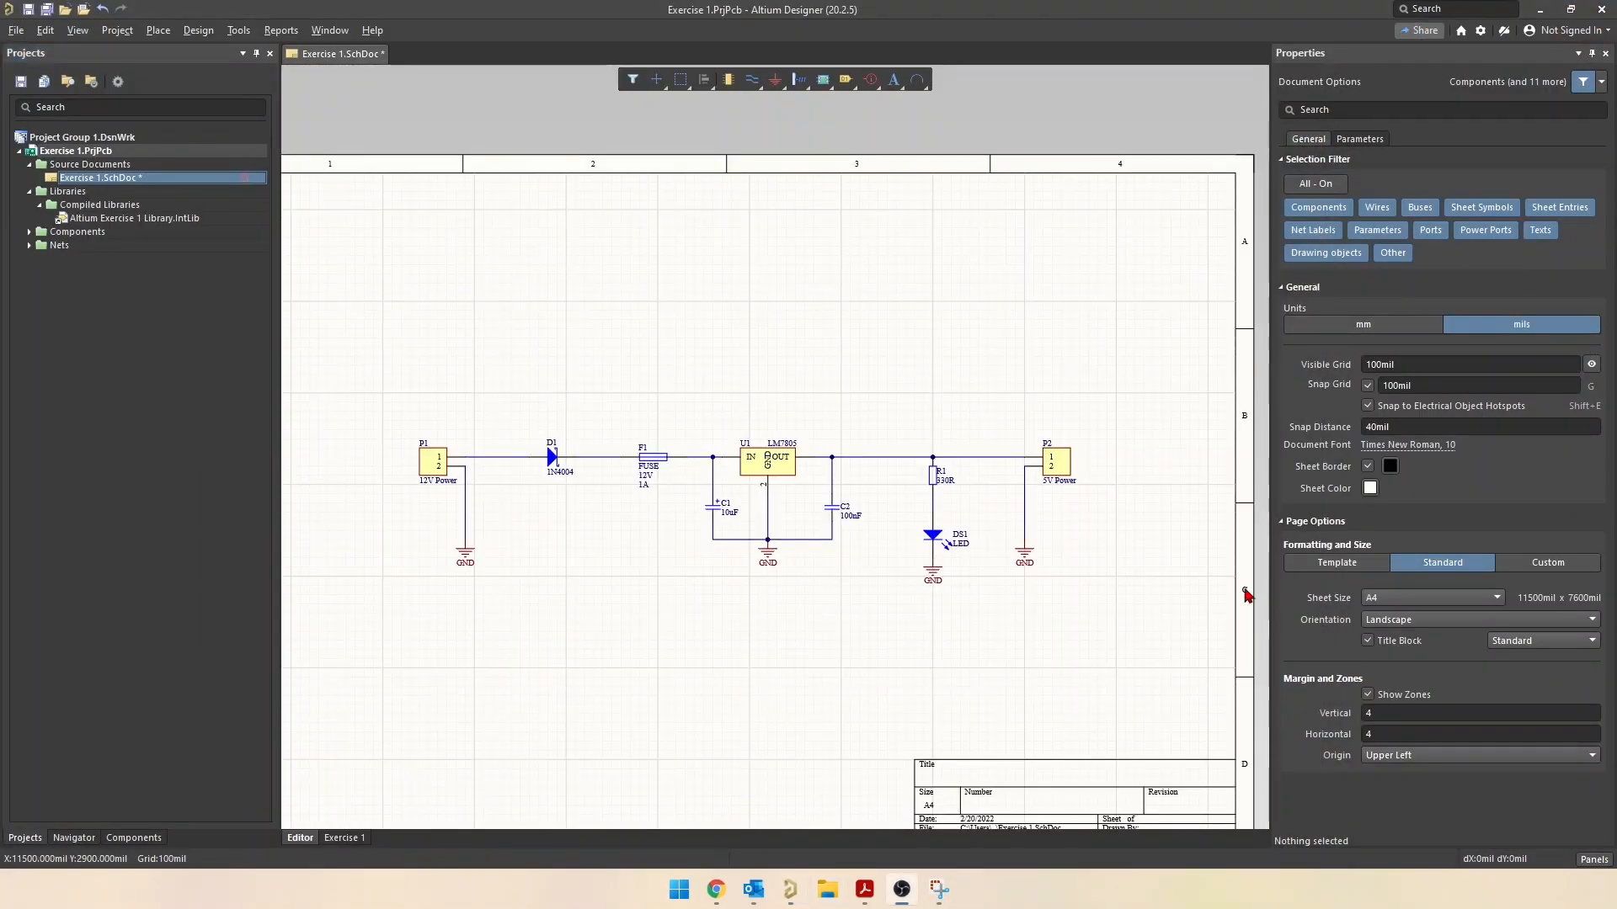
click(763, 641)
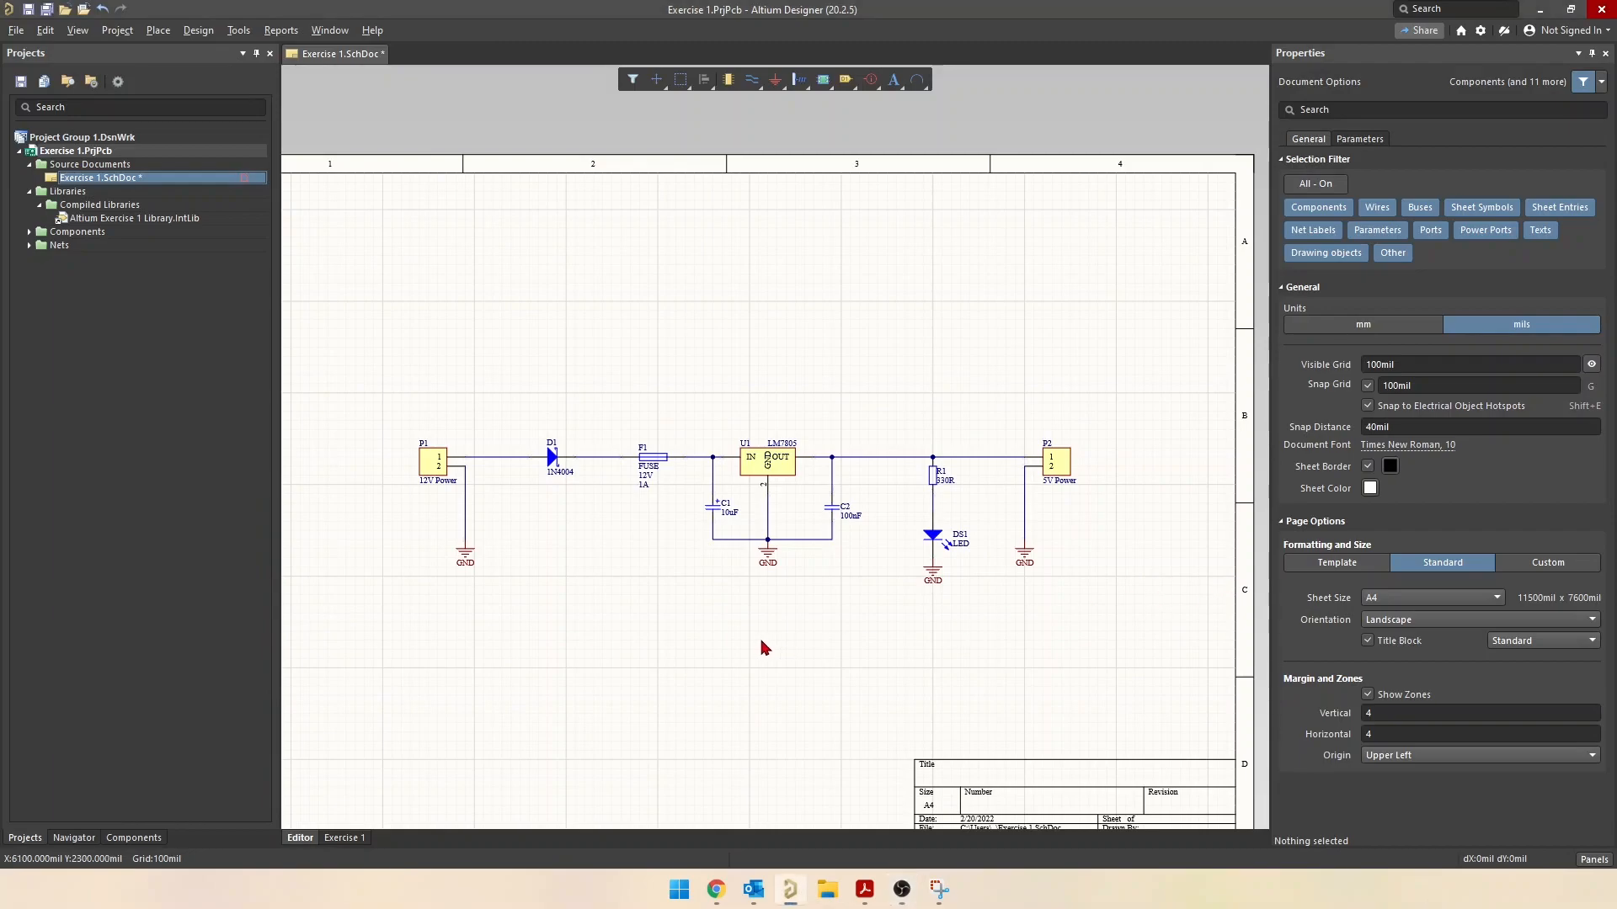